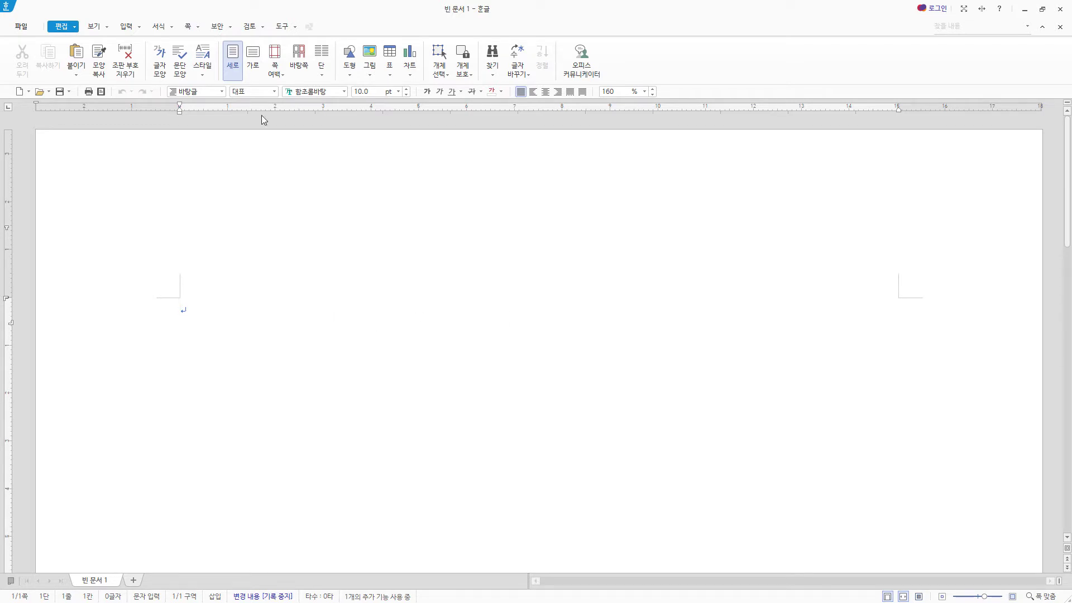
- Save the document in the ITQ folder under 문서, naming the file with the candidate number and full name joined by a hyphen
left_click(60, 91)
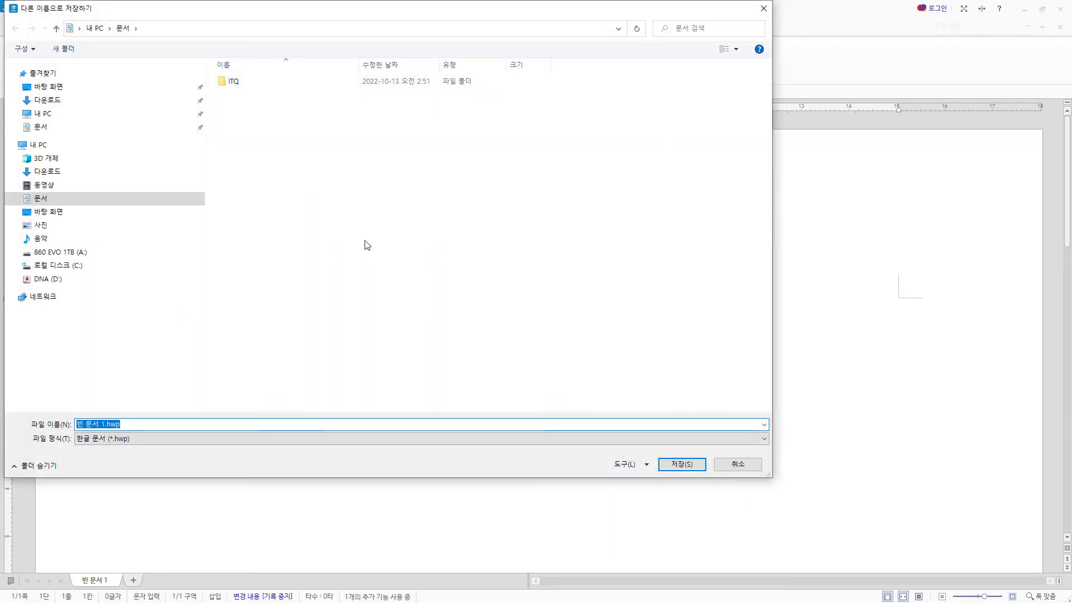
double_click(228, 83)
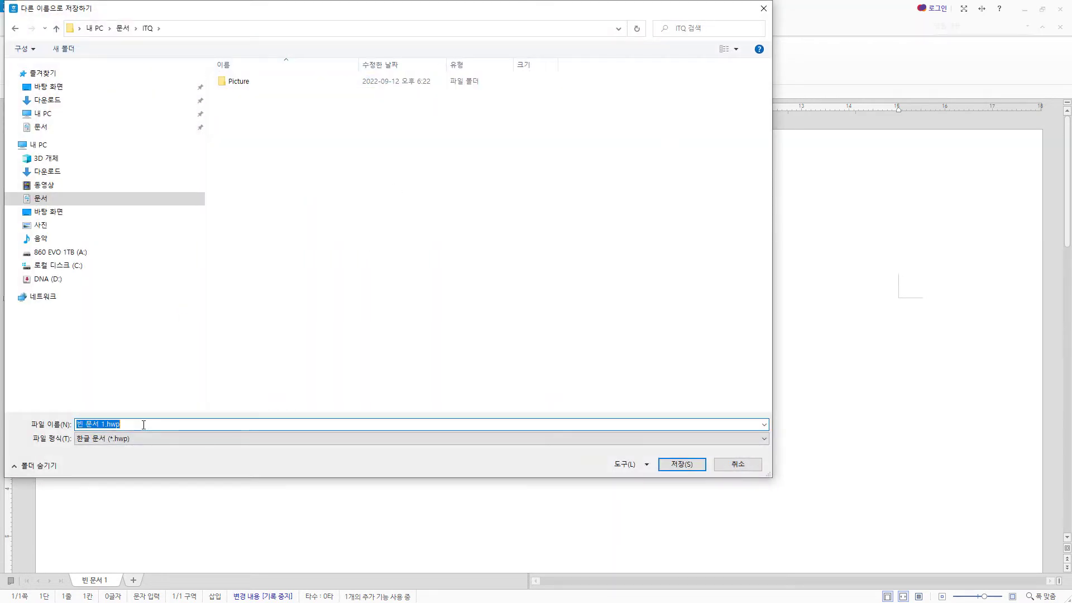
type("12345678-홍길동")
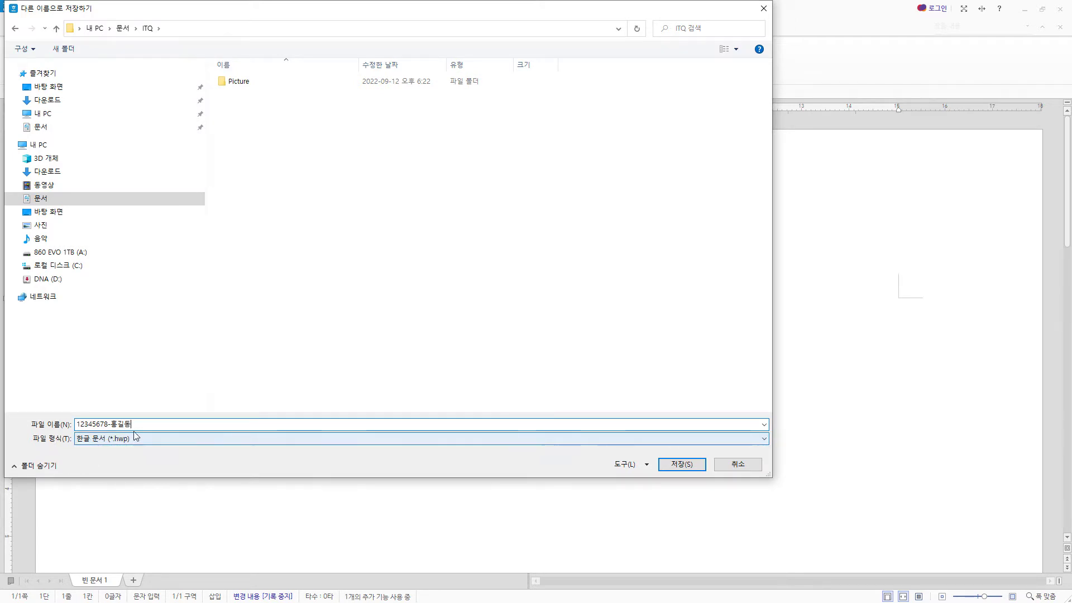
left_click(682, 469)
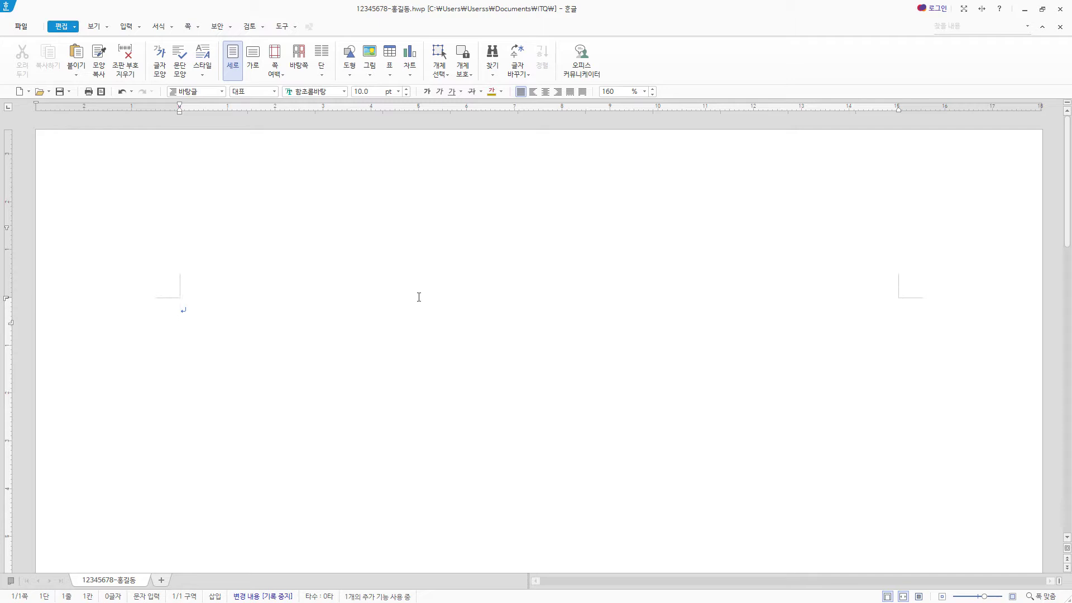
- Switch the font colour palette to the 오피스 theme colours
left_click(501, 91)
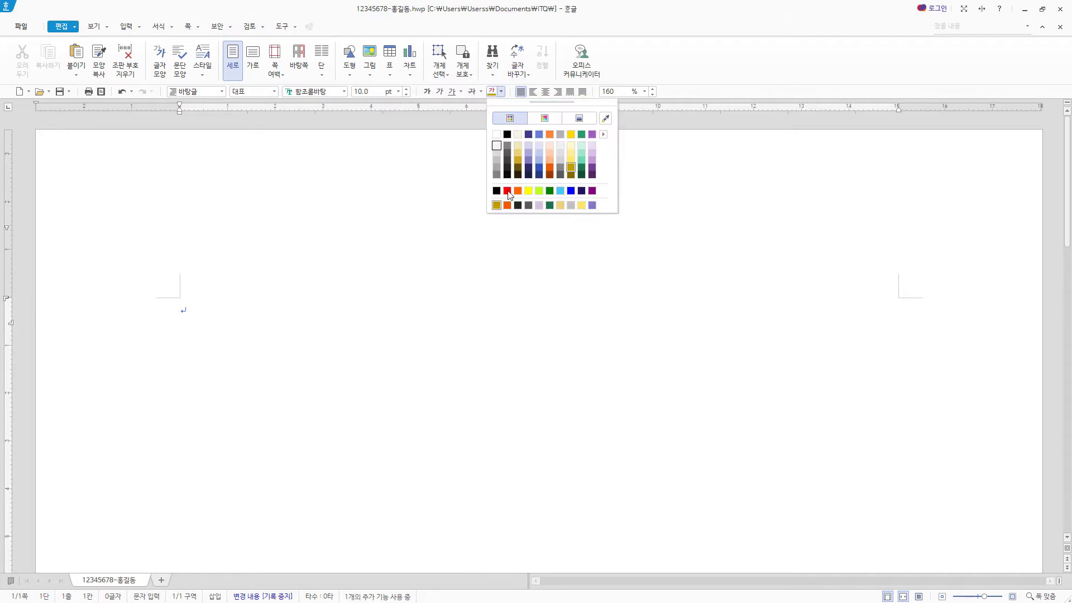
left_click(604, 135)
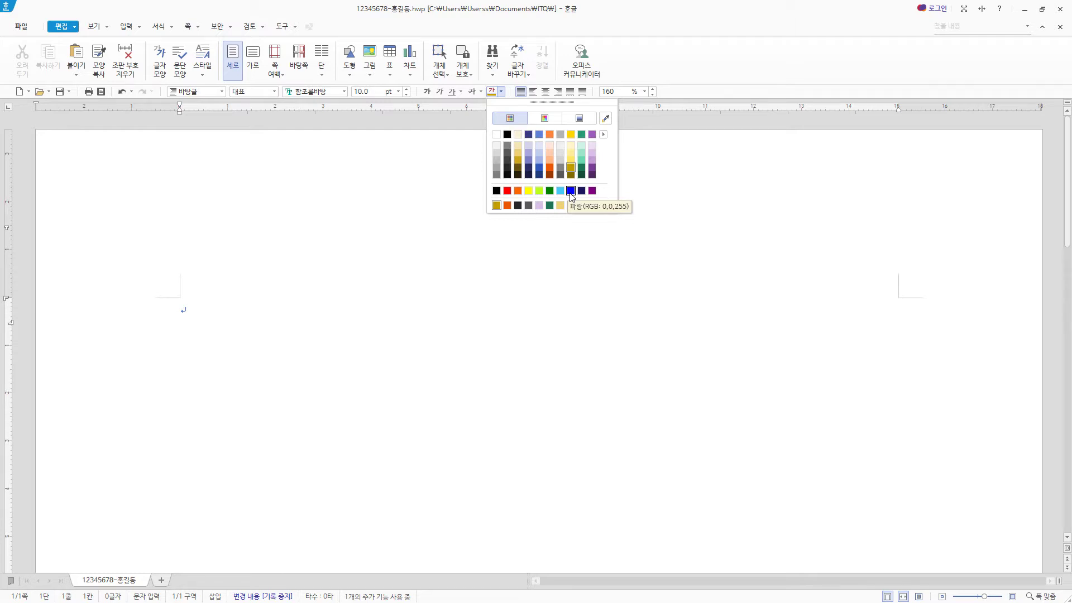
left_click(603, 134)
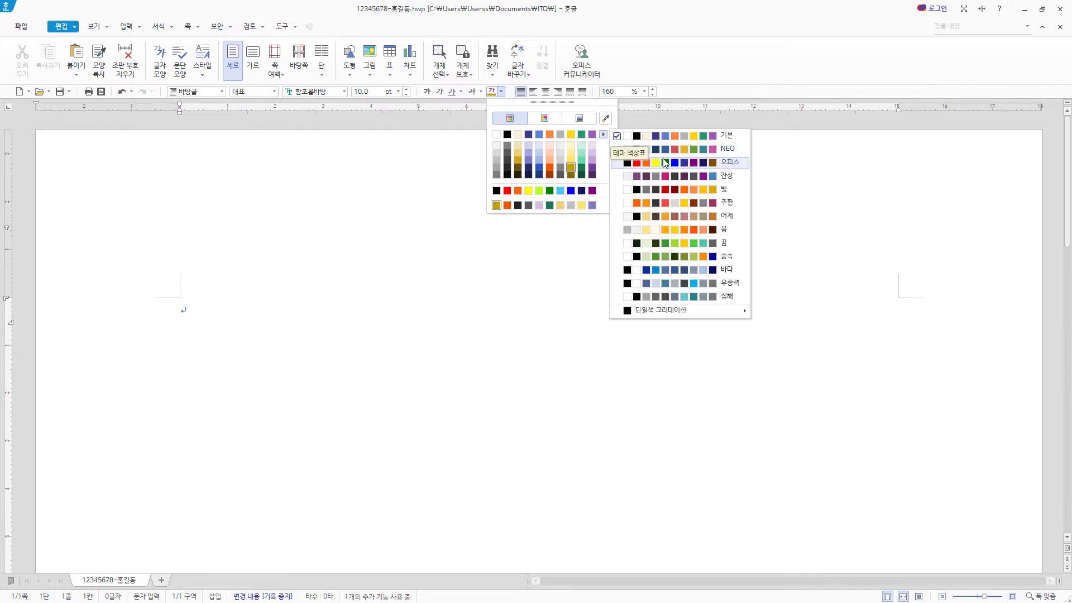
left_click(696, 163)
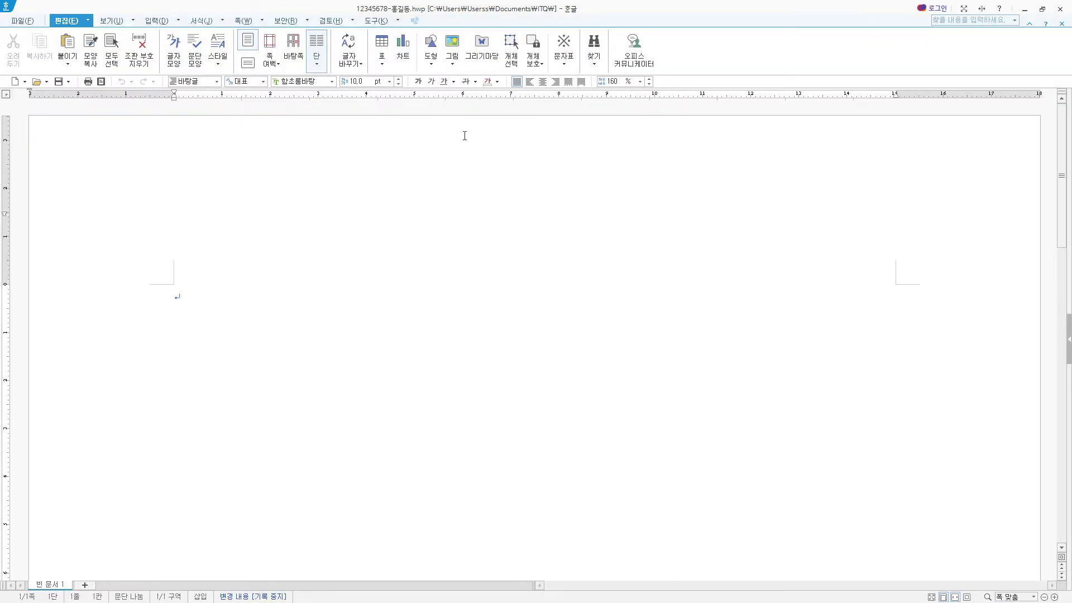
- Open the extended colour dialog for the font colour and pick white from its palette
left_click(497, 81)
left_click(529, 99)
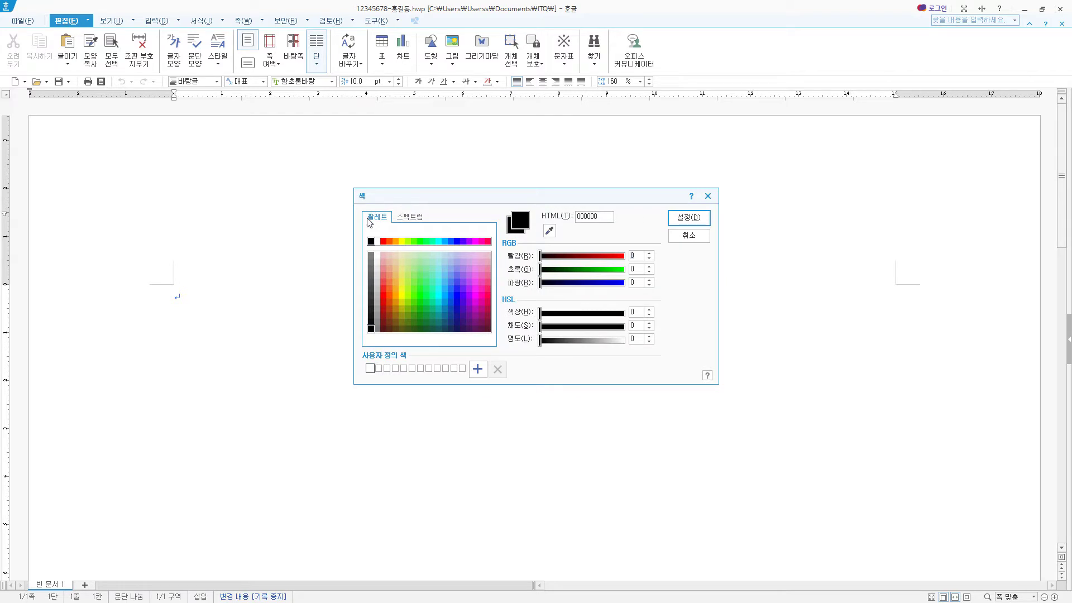
left_click(377, 242)
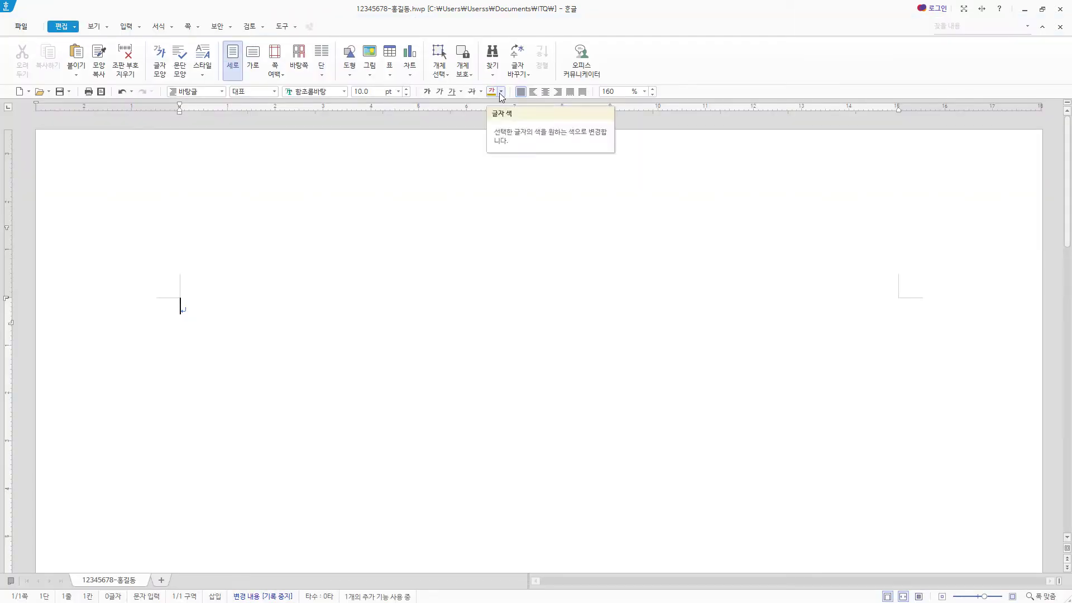
- View the full colour palette for the font colour and close it without choosing a colour
left_click(500, 92)
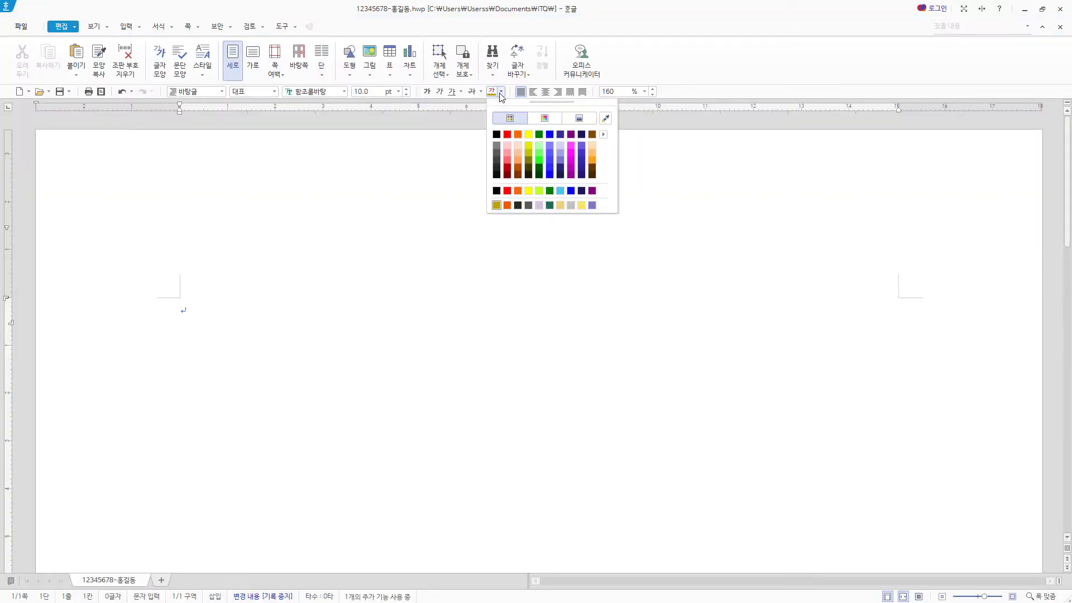
left_click(552, 123)
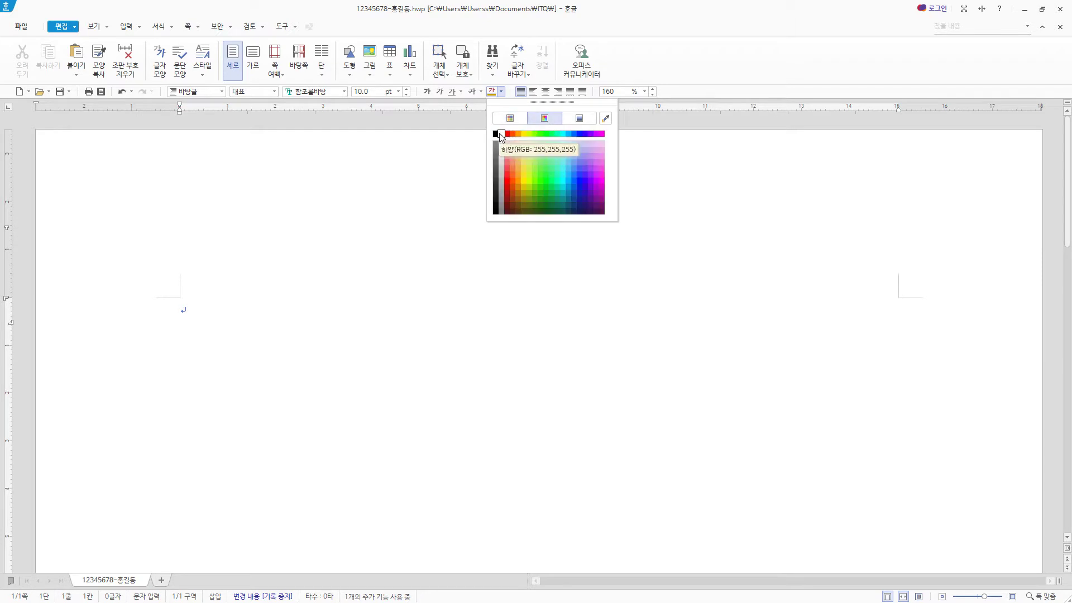
left_click(713, 79)
- Return the font colour chooser to theme colours, select the 기본 theme and set the font colour to white
left_click(500, 92)
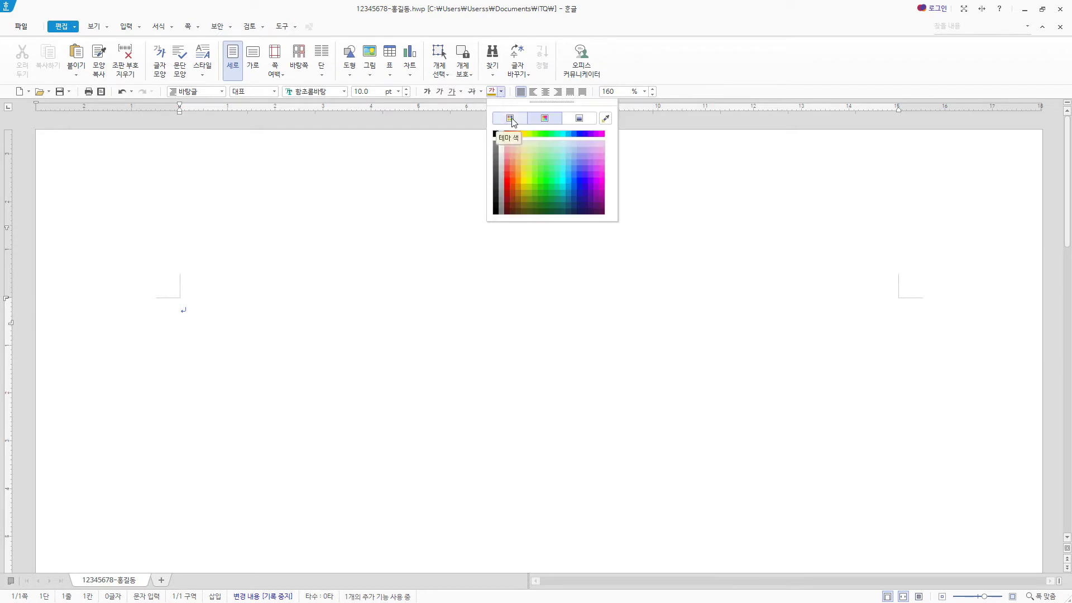
left_click(510, 119)
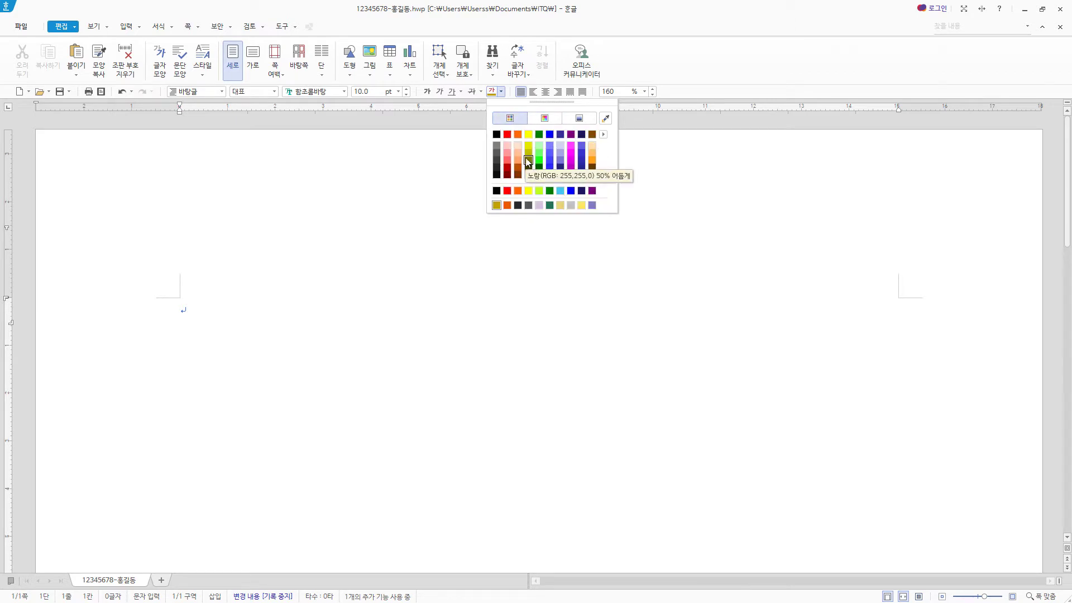
left_click(603, 134)
left_click(648, 137)
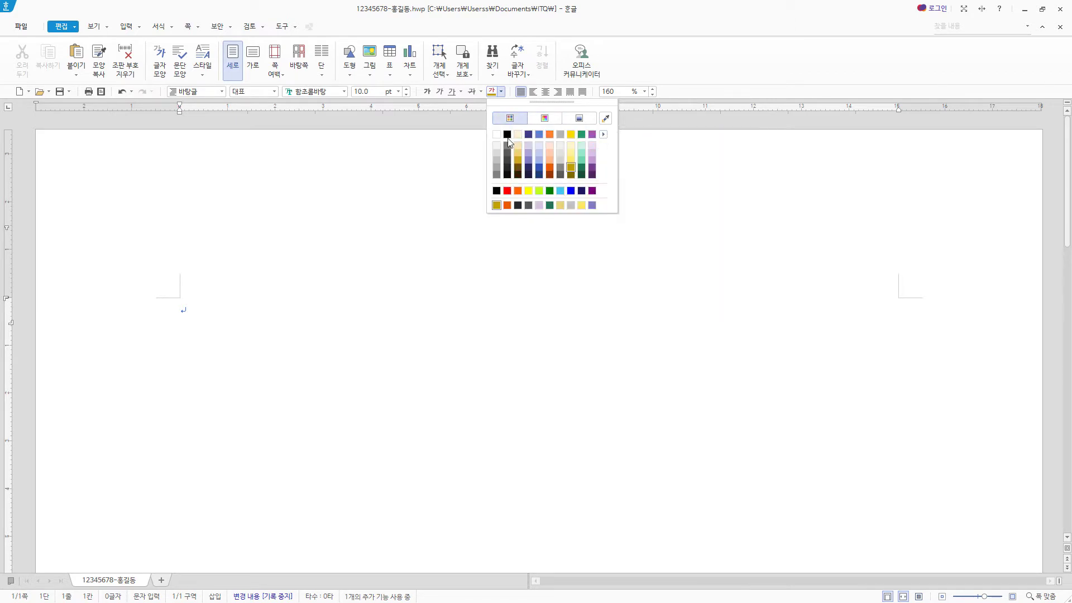
left_click(498, 137)
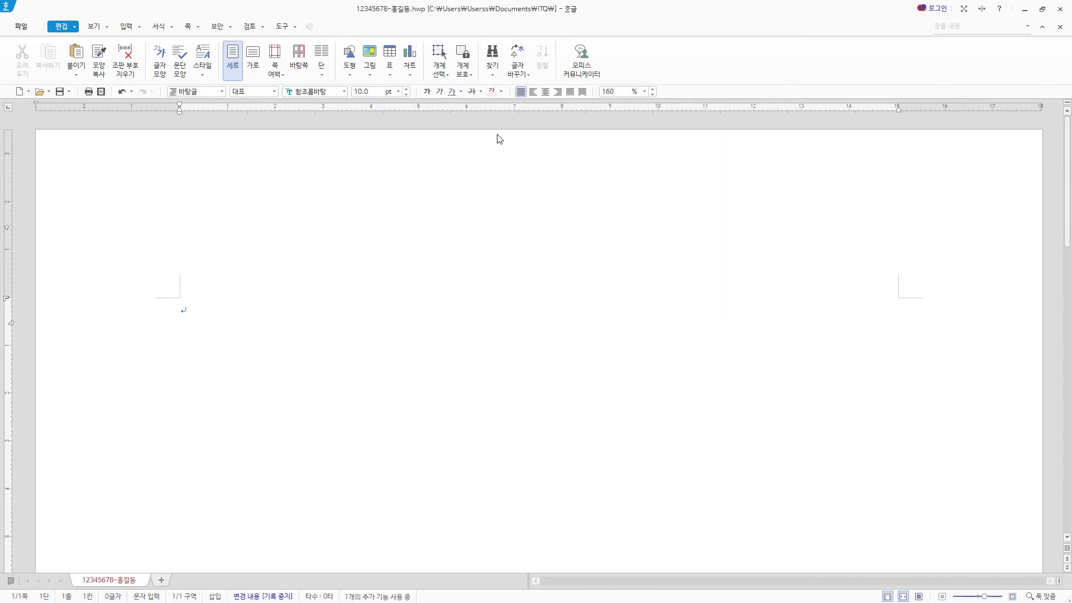
- Select the 오피스 theme for the font colour and set the font colour to black
left_click(501, 91)
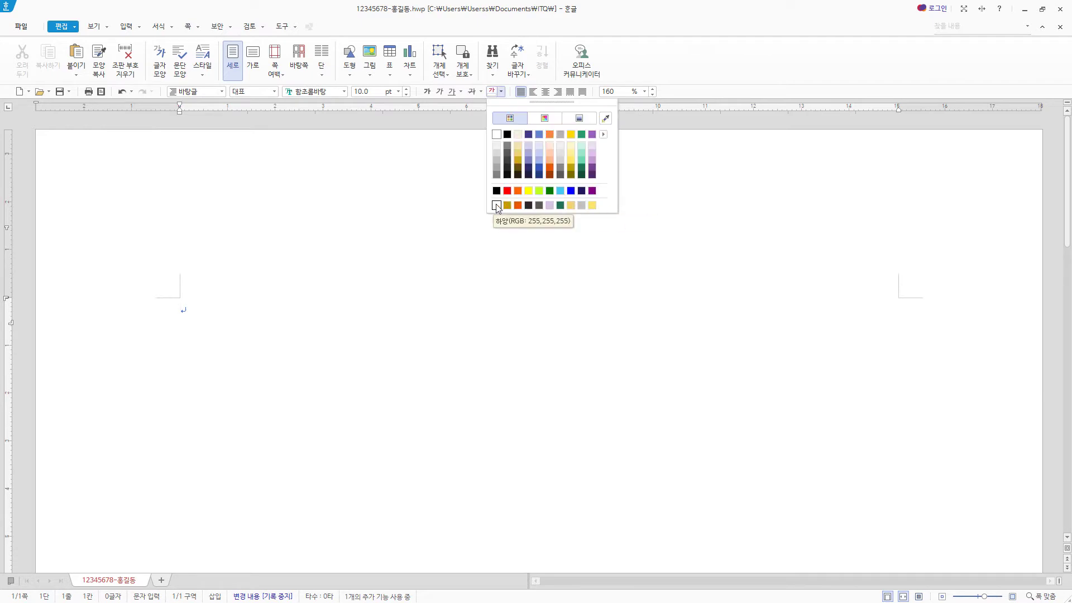
left_click(603, 134)
left_click(687, 170)
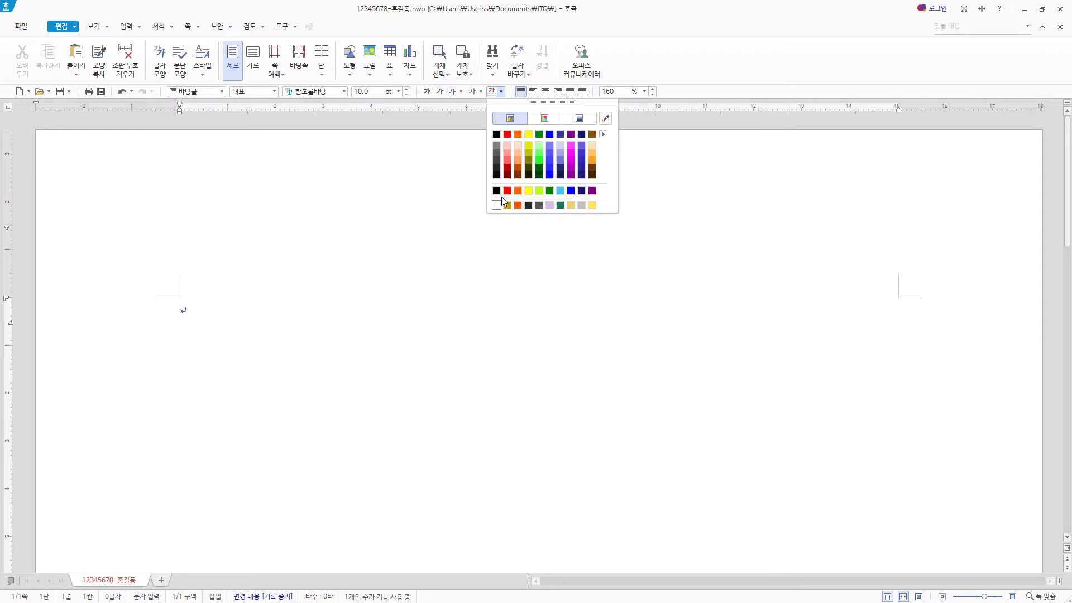
left_click(496, 134)
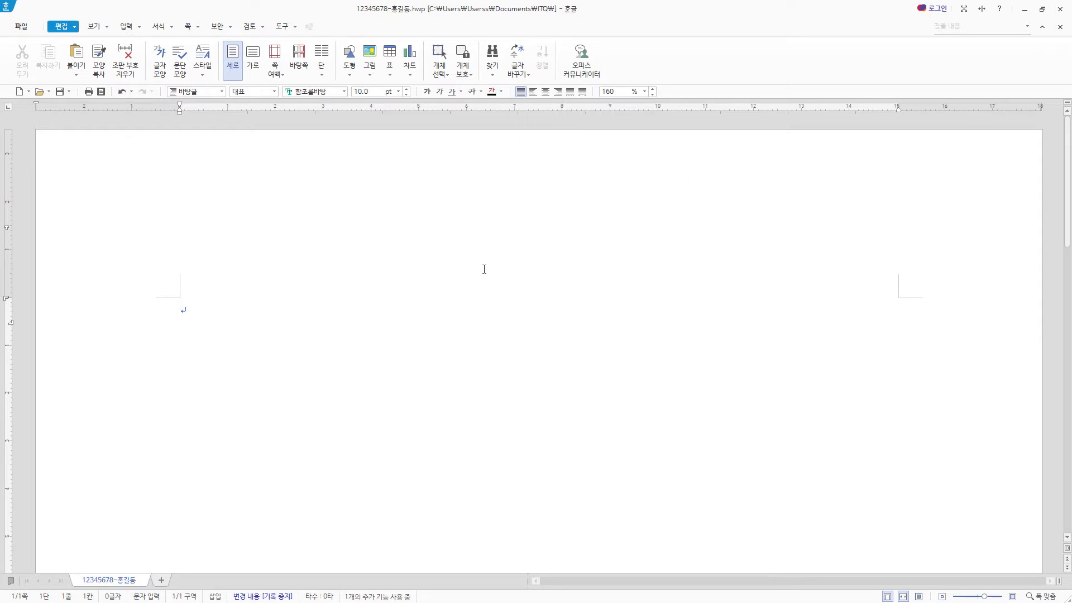
- Switch the font colour palette back to the 기본 theme and try yellow from the standard colours
left_click(501, 93)
left_click(603, 134)
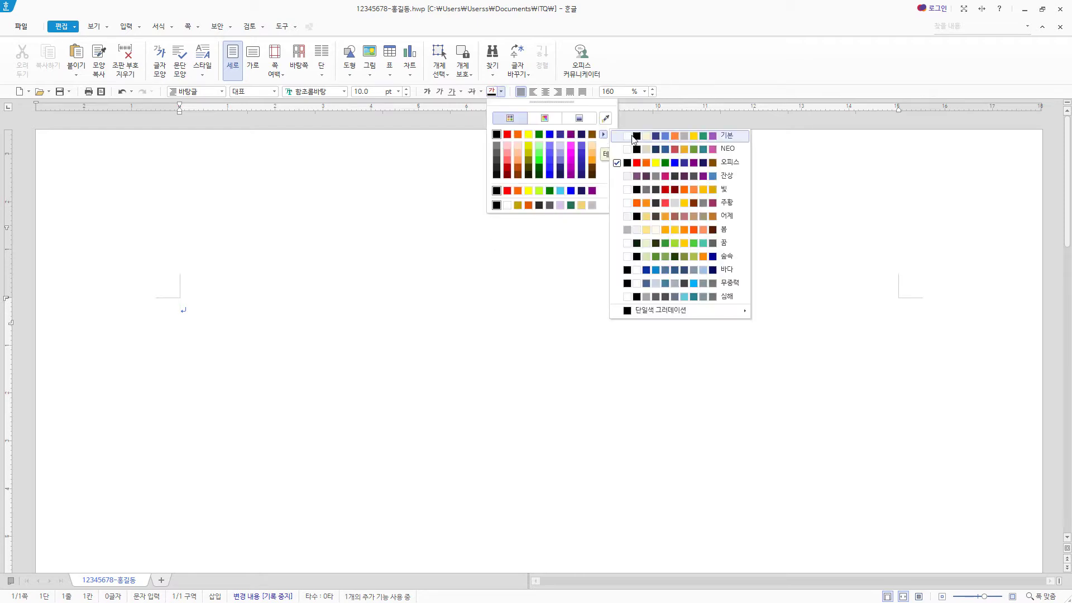
left_click(684, 139)
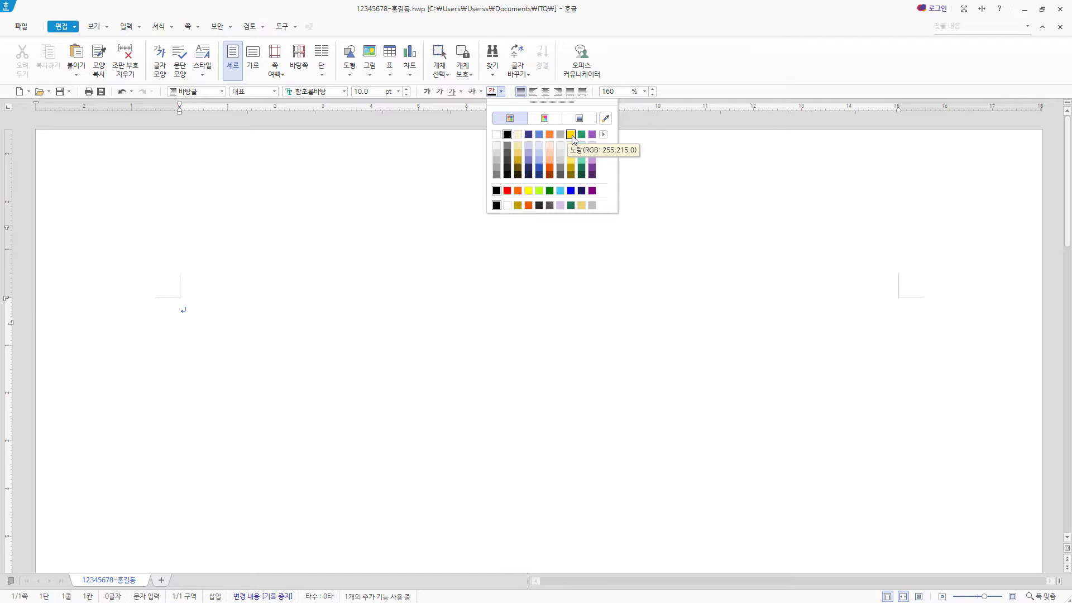
left_click(529, 191)
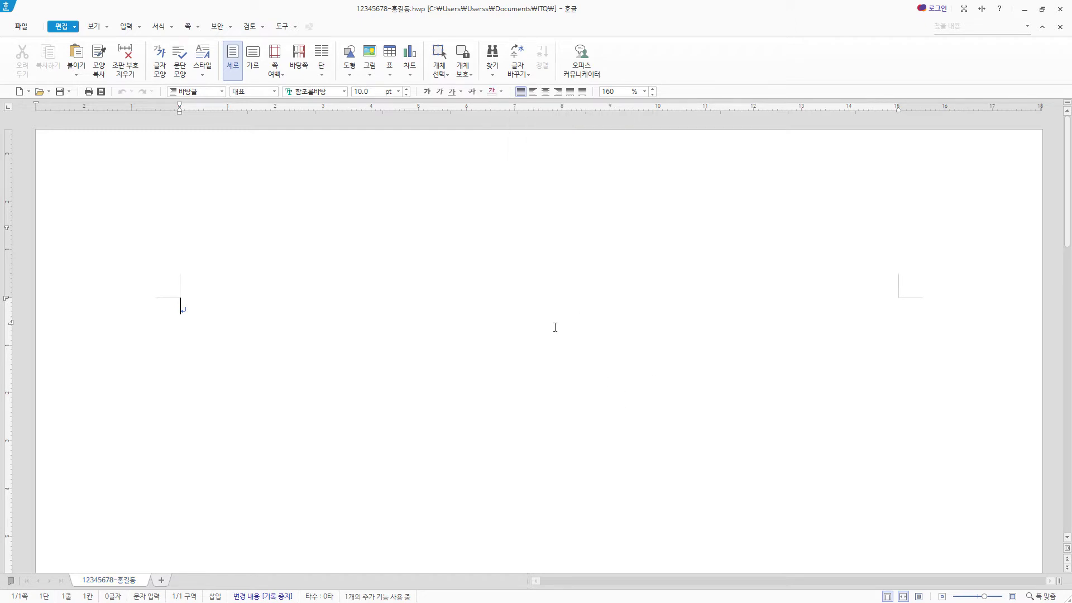
- Open the page setup and set the left and right margins to 11 mm
key("F7")
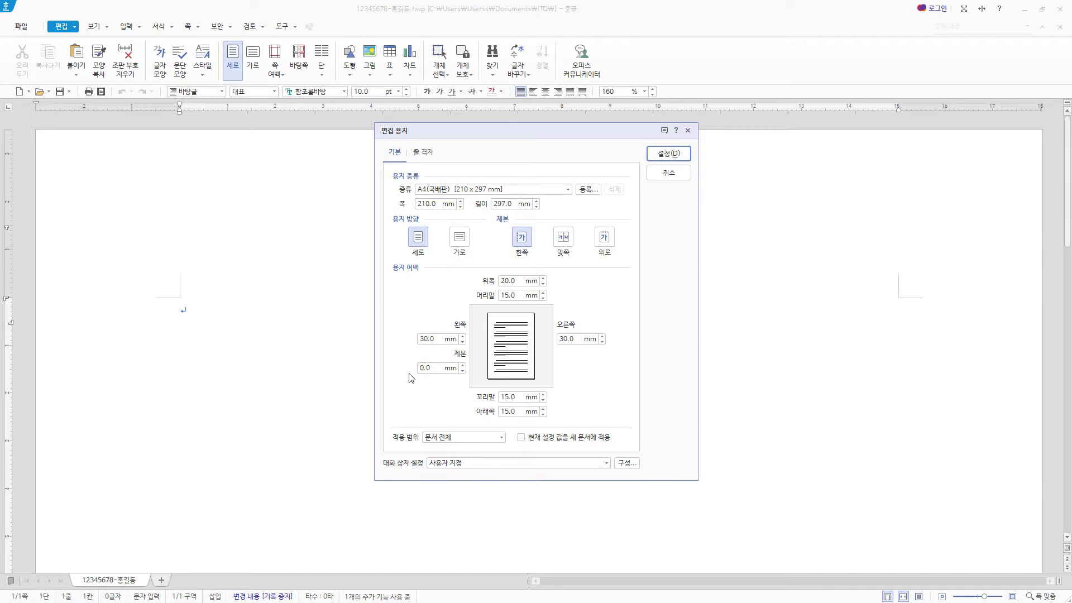
left_click(440, 339)
type("11")
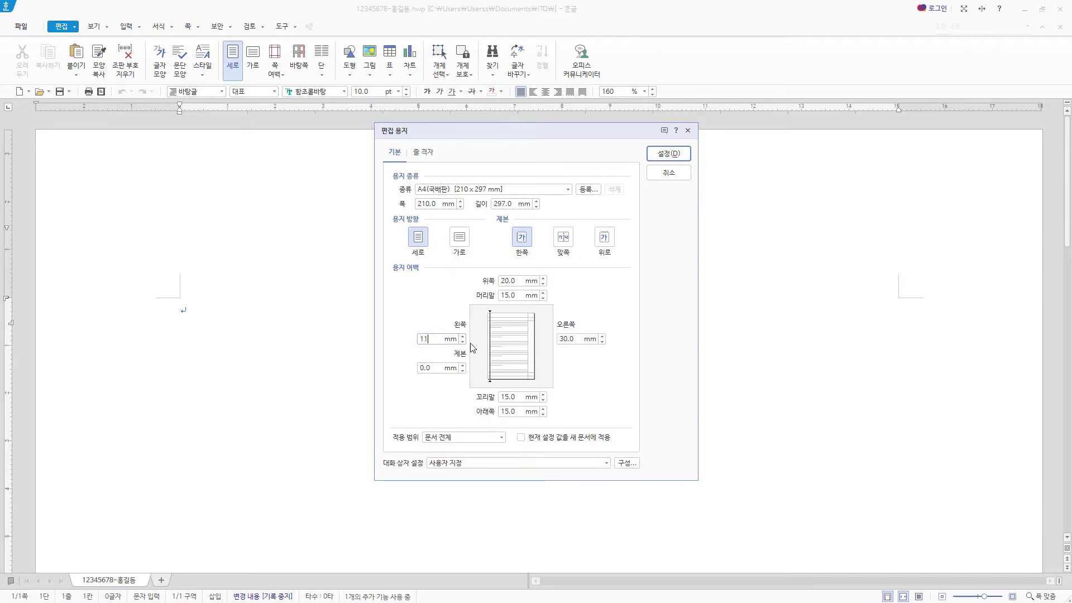
left_click(579, 340)
type("11")
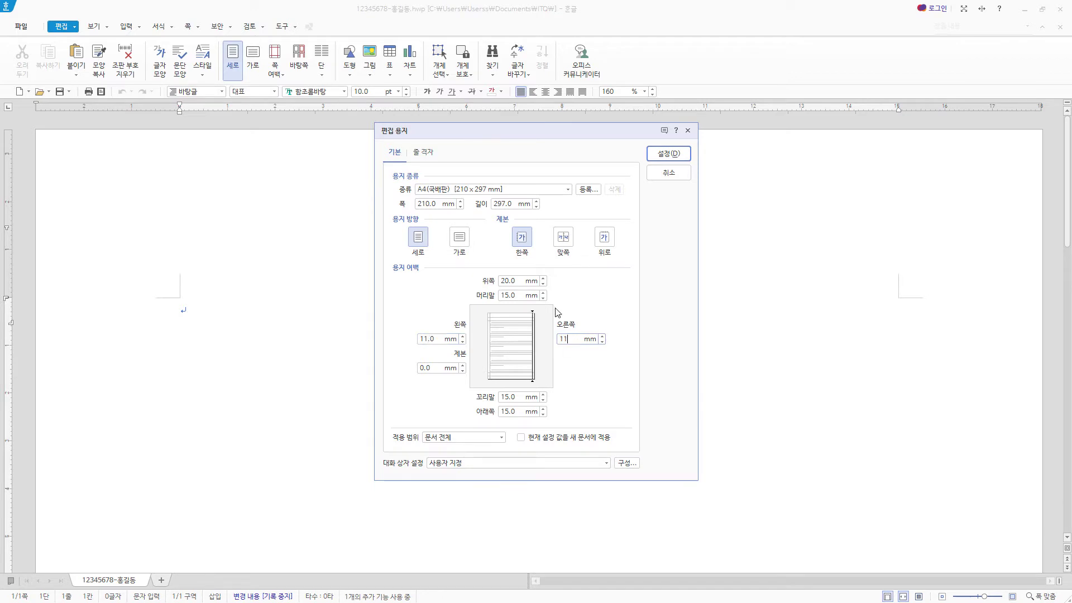
- Set the top, header, footer and bottom margins to 10 mm and apply the page setup
left_click(510, 280)
type("10")
left_click(511, 295)
type("10")
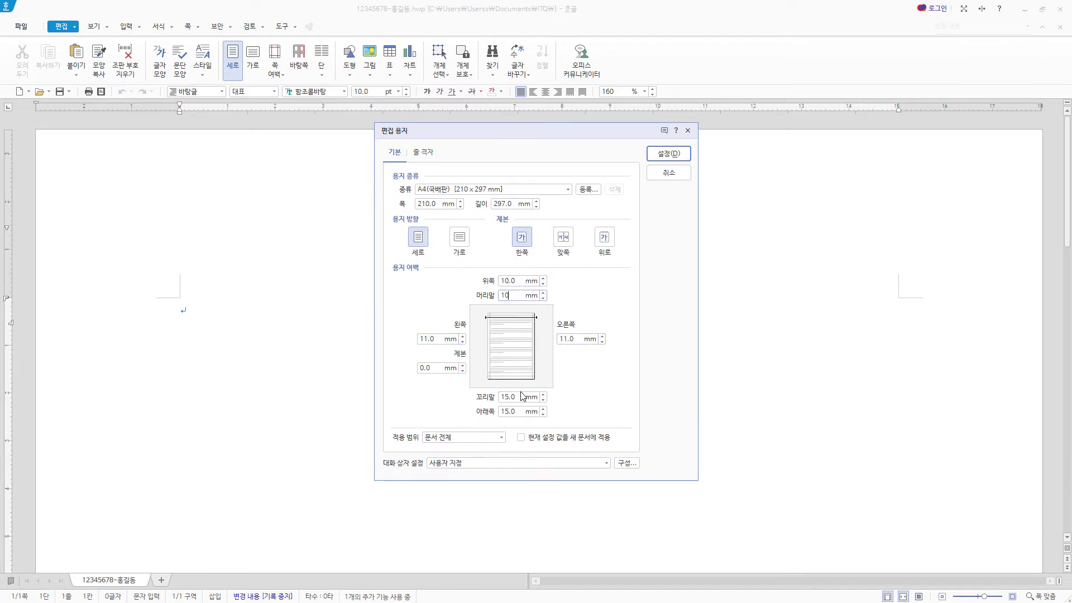
left_click(511, 397)
type("10")
left_click(516, 415)
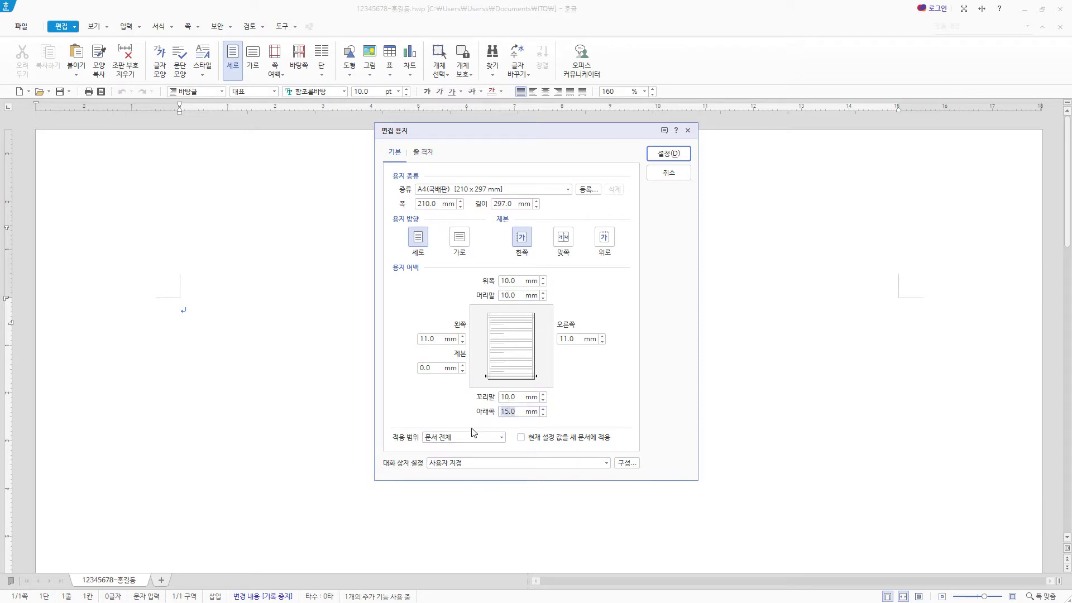
type("10")
left_click(674, 155)
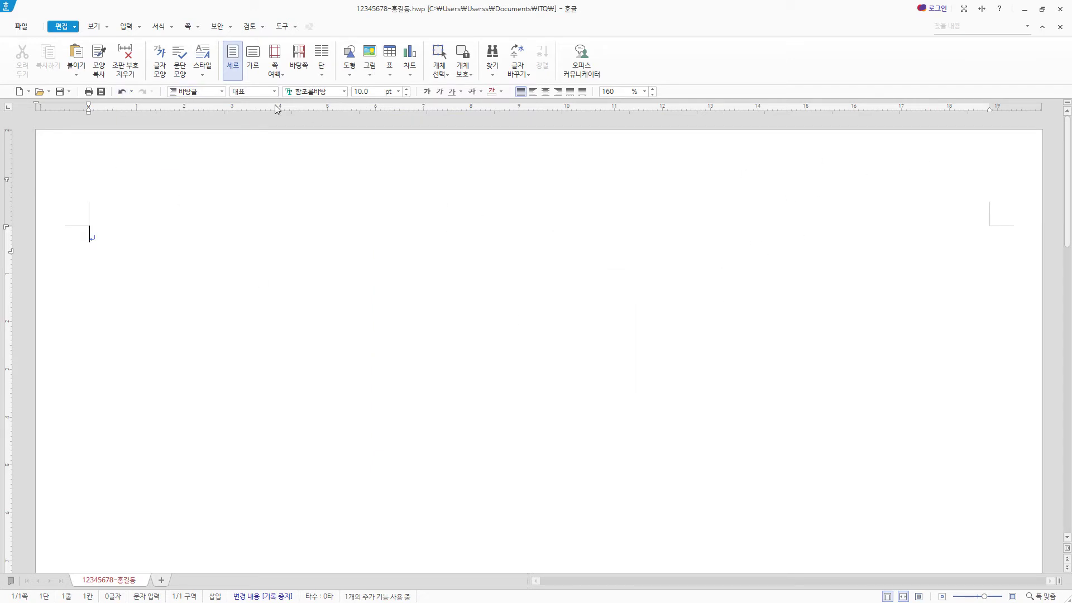
- Check the layout with the whole page fitted in view, and return to the page-width zoom
left_click(95, 28)
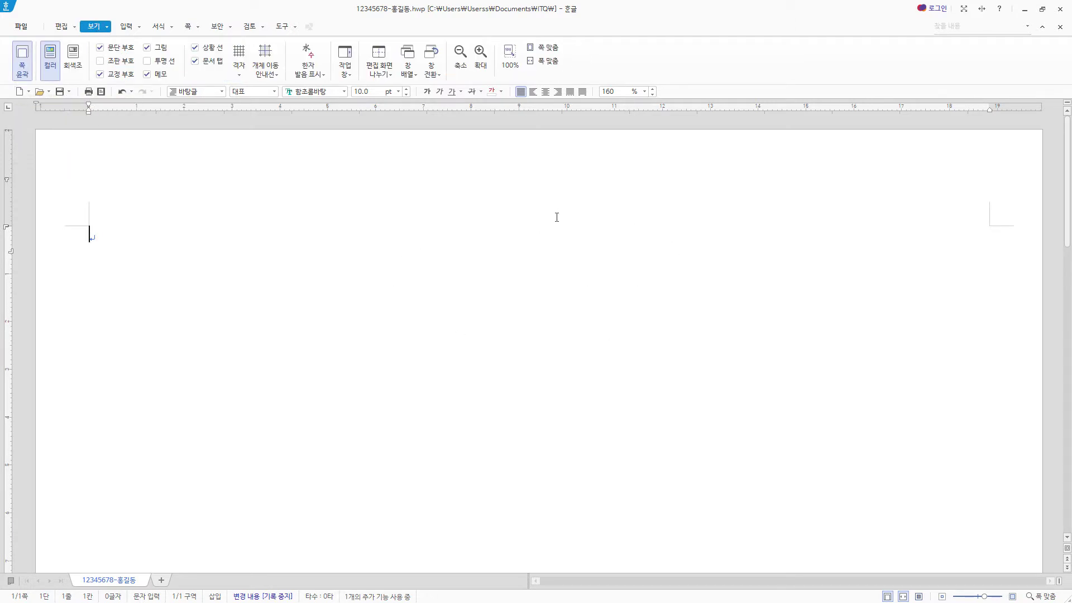
left_click(545, 63)
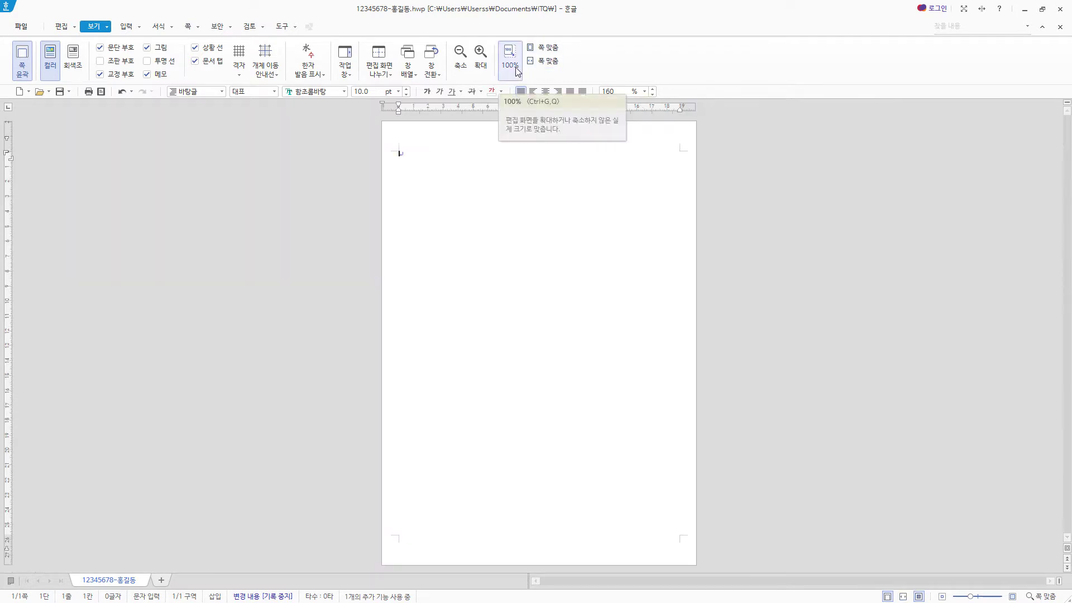
left_click(545, 62)
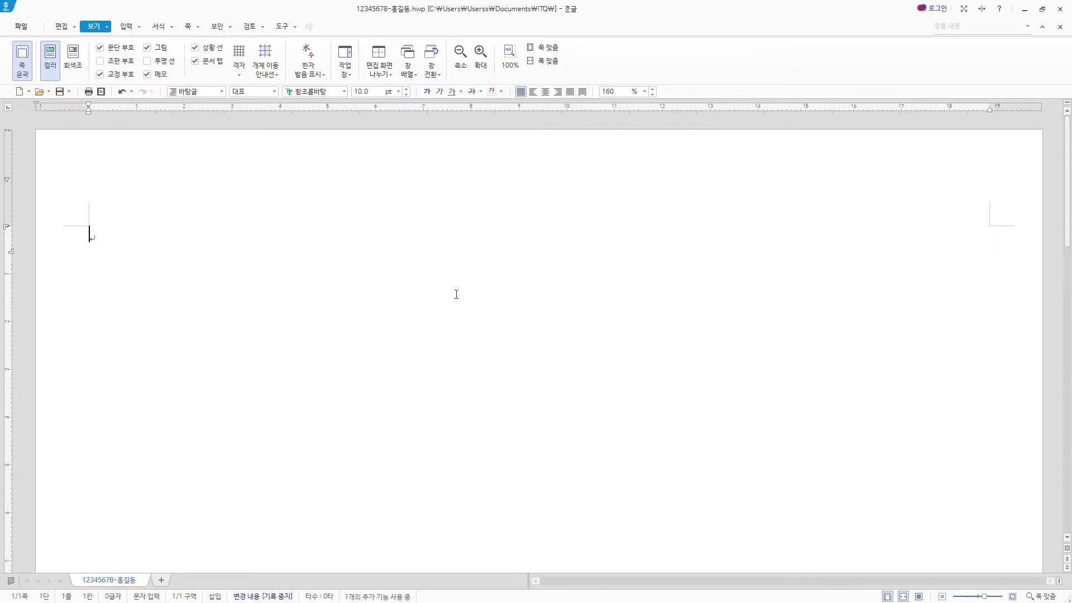
- Enter the question numbers "1." and "2." with three blank lines between them and four empty lines after "2."
type("1.")
key("Return")
key("Return")
key("Return")
key("Return")
key("Return")
type("2.")
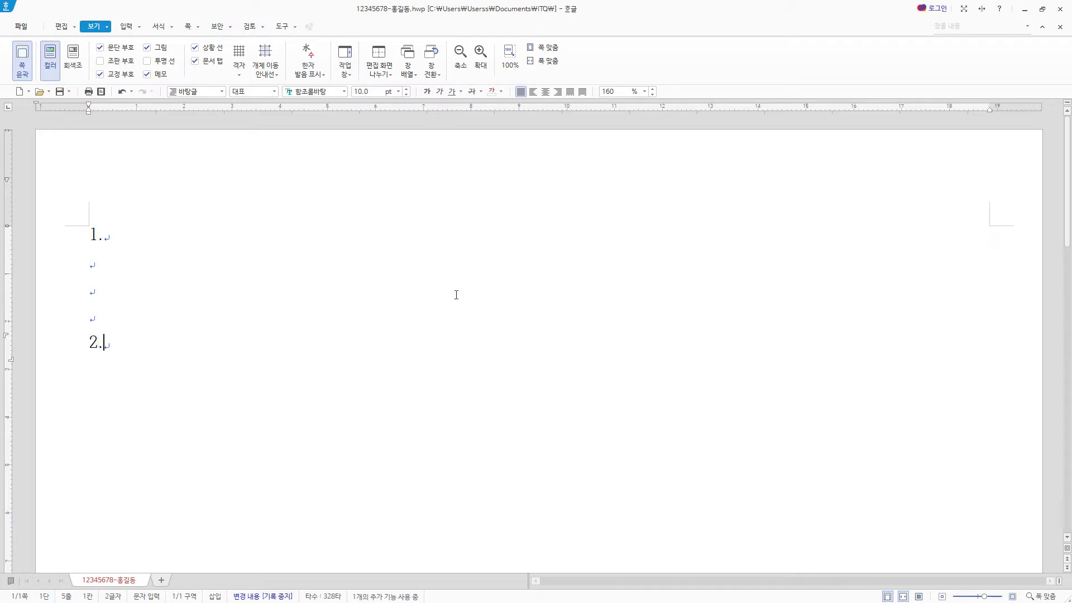
key("Return")
key("Return")
key("Return")
key("Return")
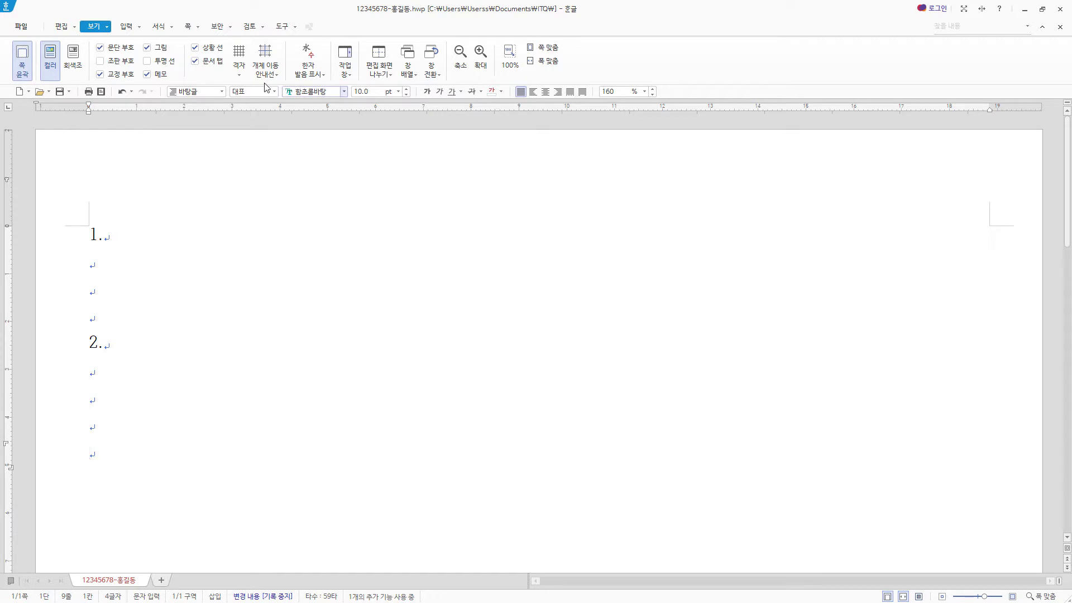
- Insert a section break at the last empty line to start a new section on page 2
left_click(188, 26)
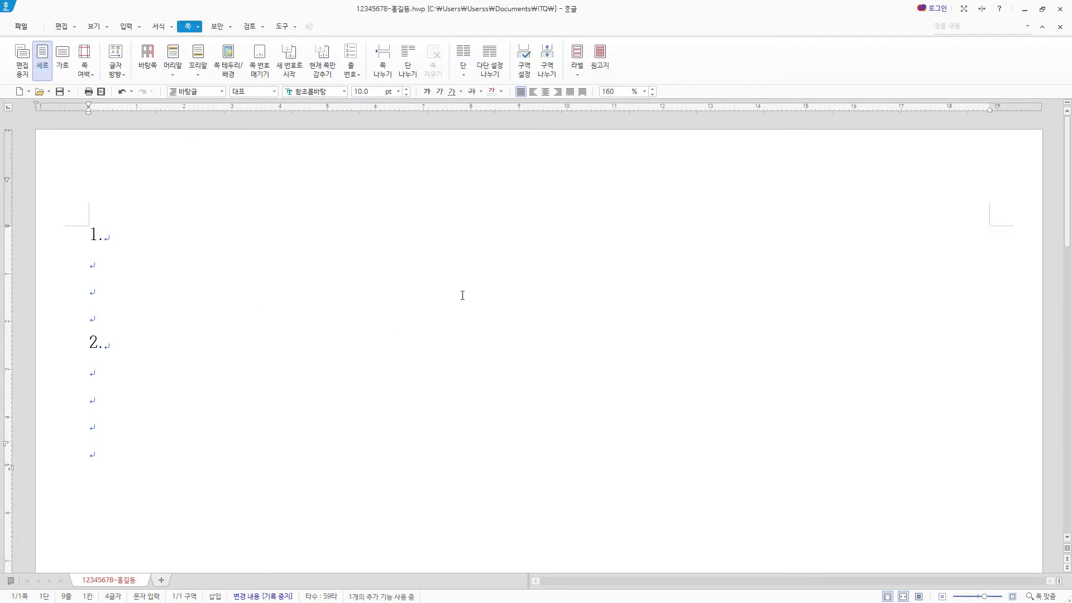
left_click(547, 58)
scroll(541, 366, "down", 1)
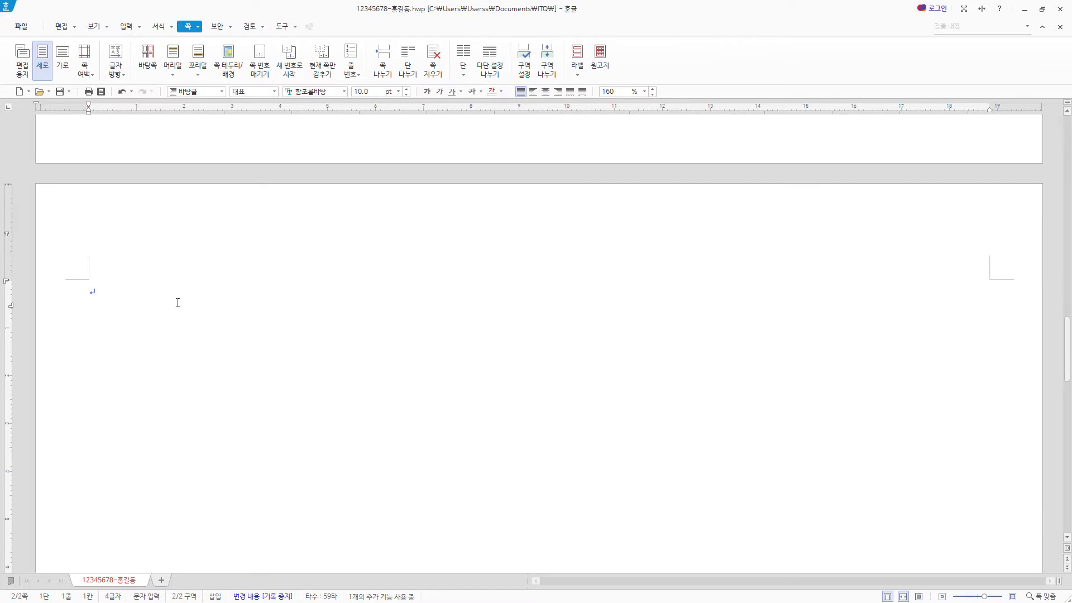
- Enter the question numbers "3." and "4." on page 2 with three blank lines between them
type("3.")
key("Return")
key("Return")
key("Return")
key("Return")
type("4.")
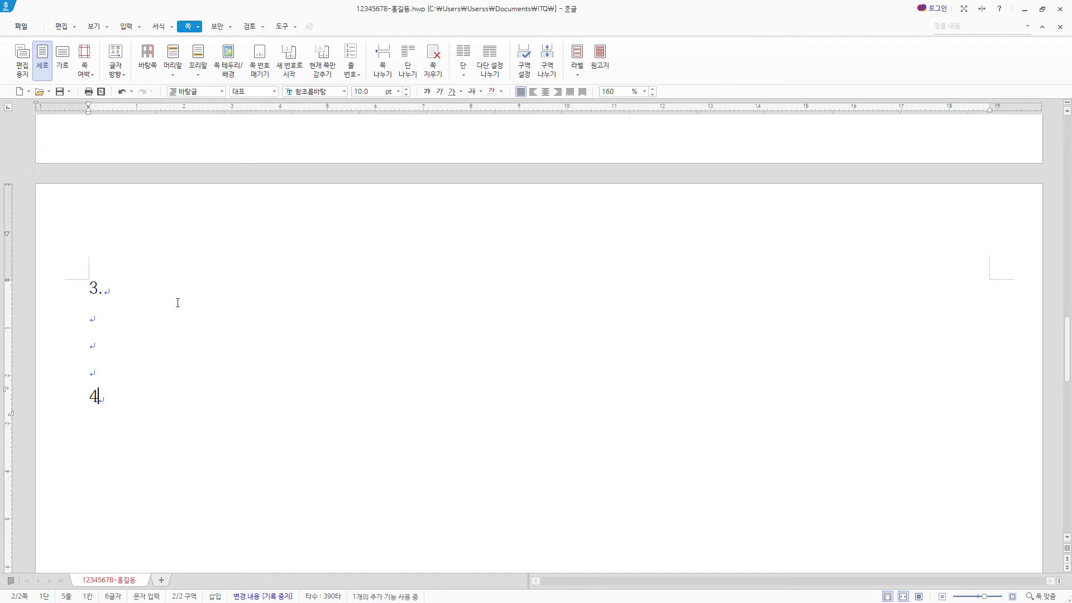
- Add three empty lines after "4." and insert a section break there to start a new section on page 3
key("Return")
key("Return")
key("Return")
left_click(551, 62)
scroll(477, 445, "down", 5)
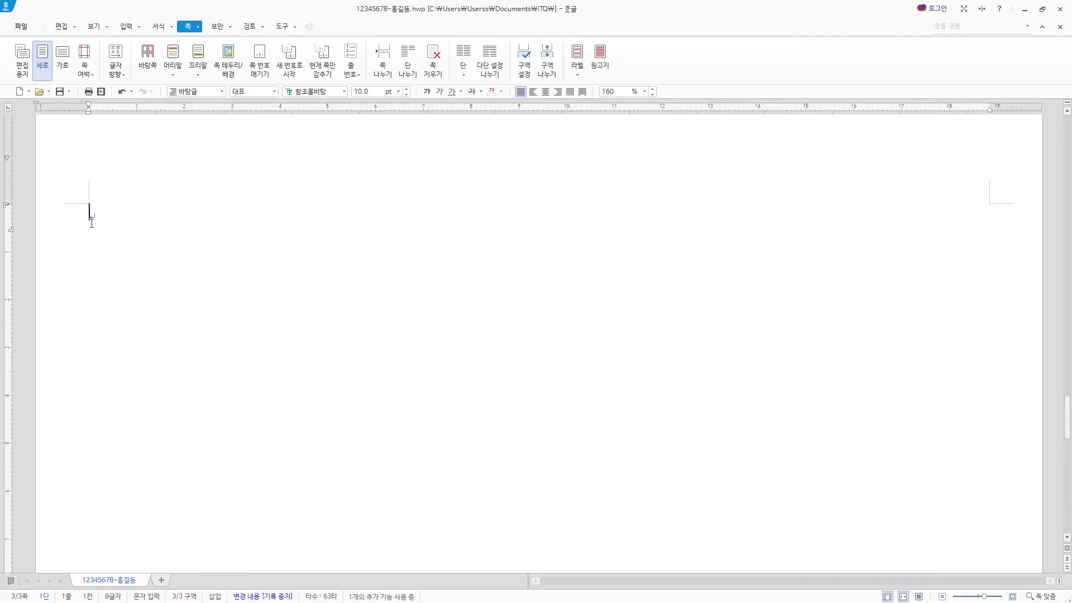
- Enter the title "가족이 웃을 수 있는 세상" on page 3 and insert a bookmark named "가족" at its beginning
type("가족이 웃을 수 있는 세상")
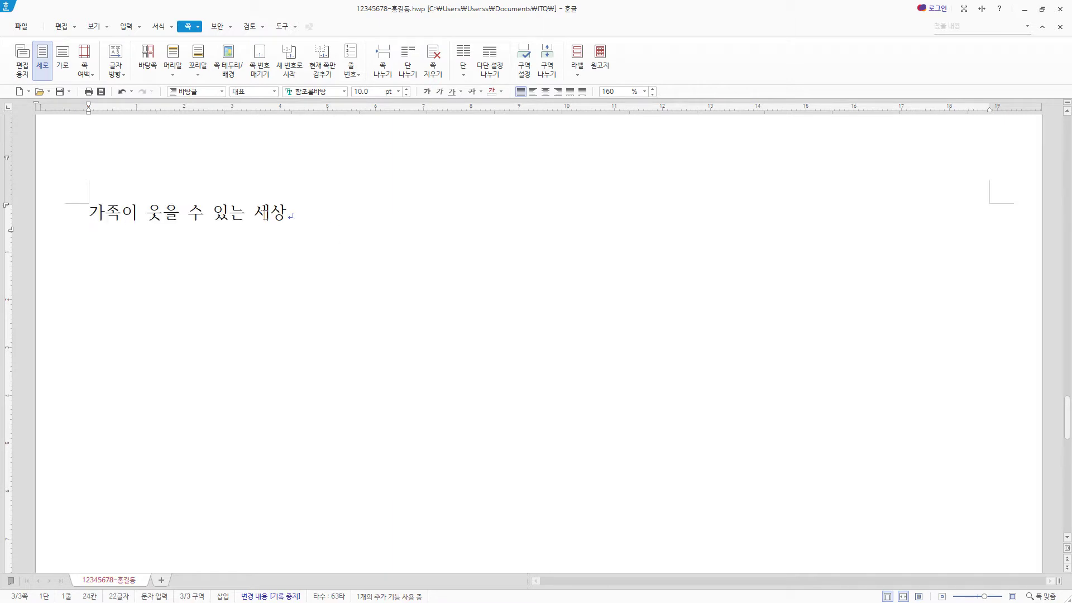
left_click(87, 212)
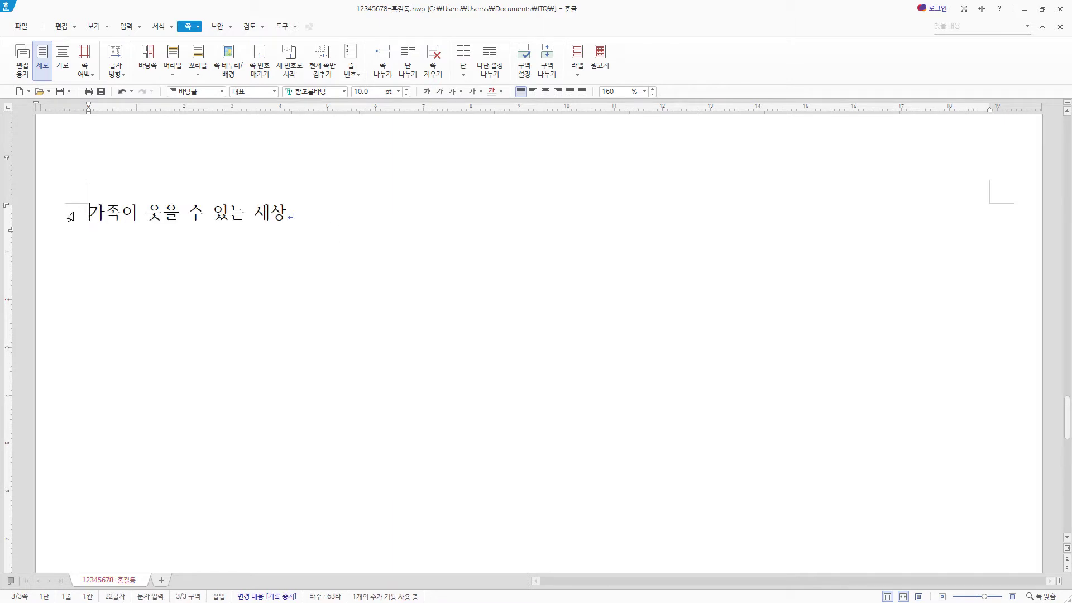
left_click(126, 26)
left_click(384, 56)
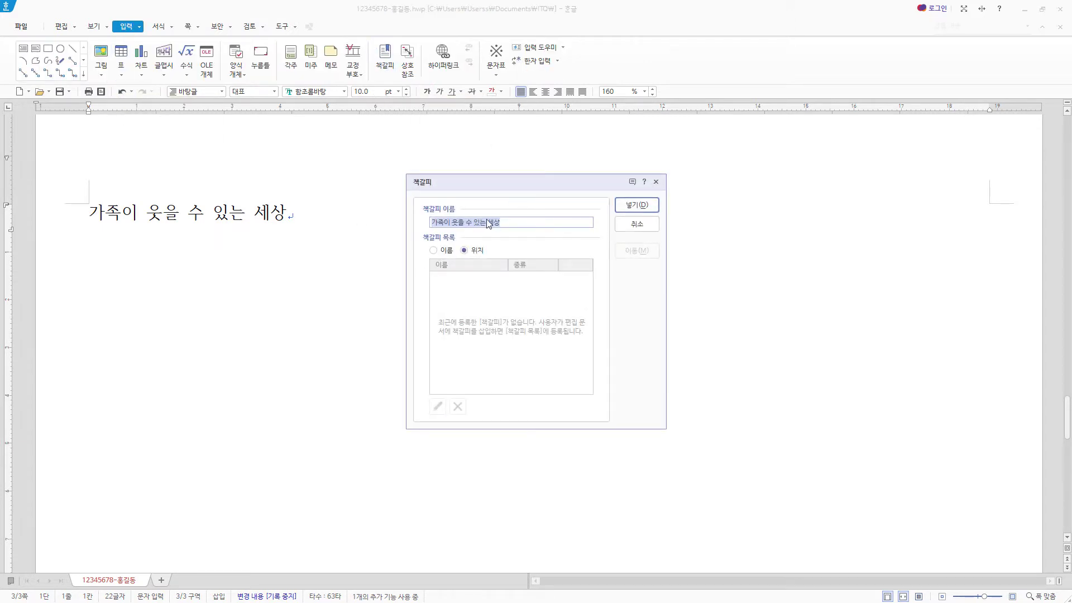
type("가족")
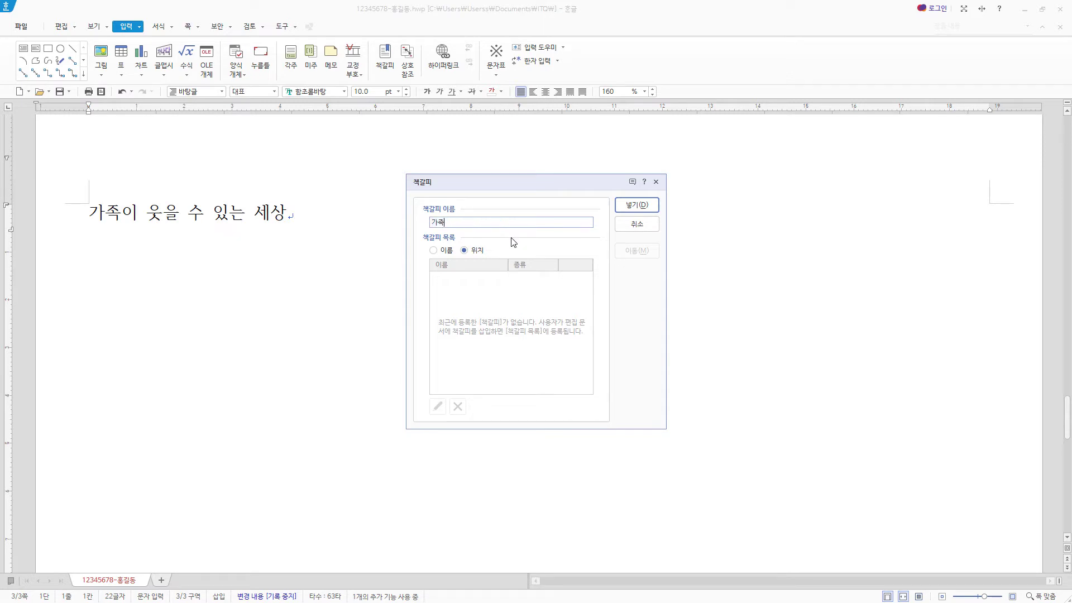
left_click(646, 206)
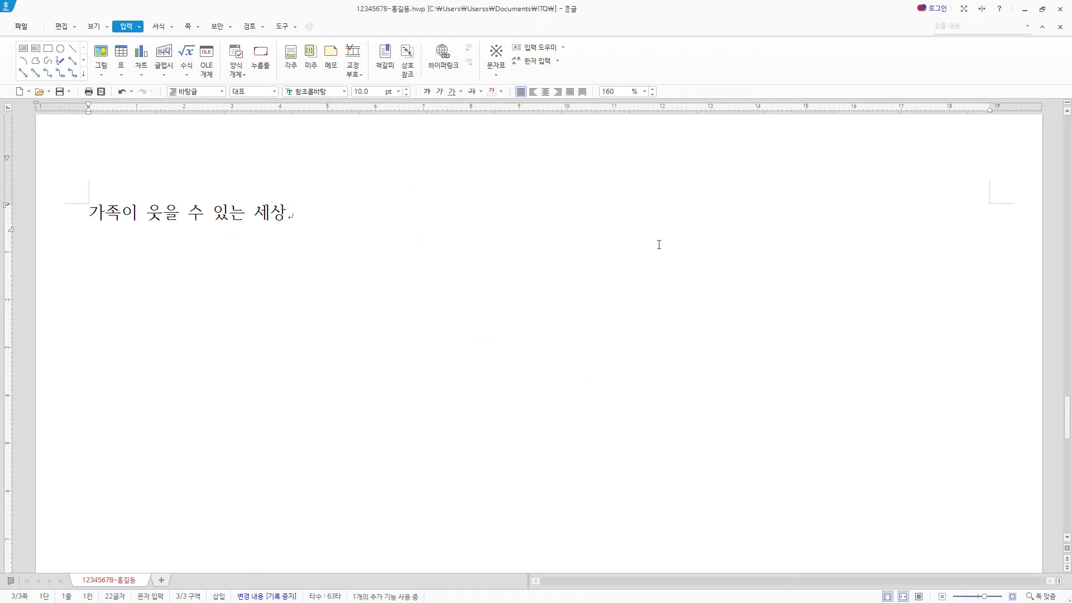
- Below "1." on page 1, enter the English "Korean Institute for Healthy Family (KIHF)" paragraph, followed by the Korean "한국건강가정진흥원은" paragraph
left_click_drag(1067, 423, 1067, 130)
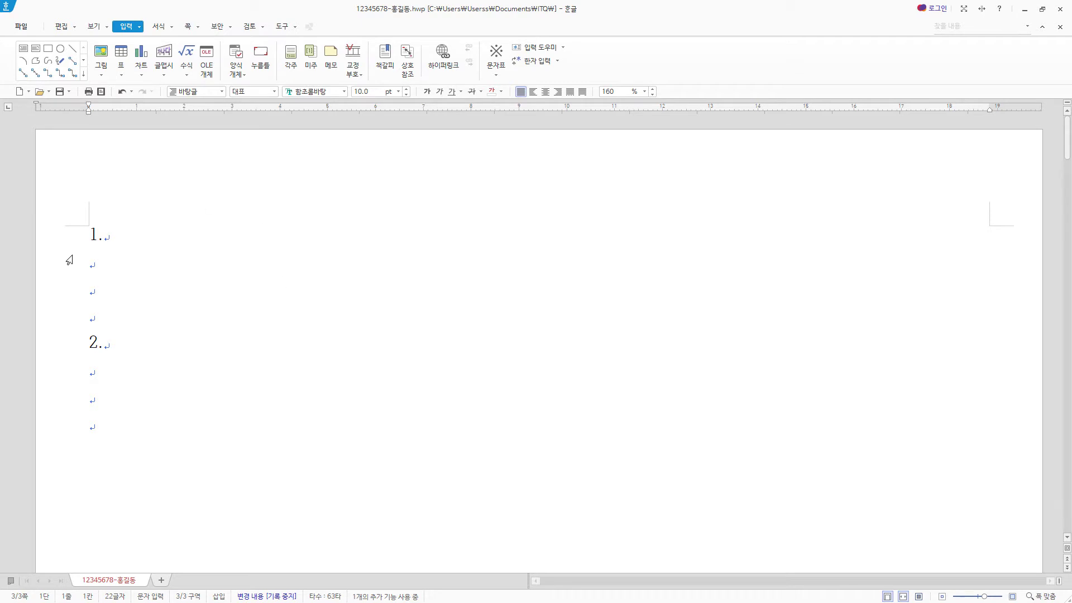
left_click(104, 259)
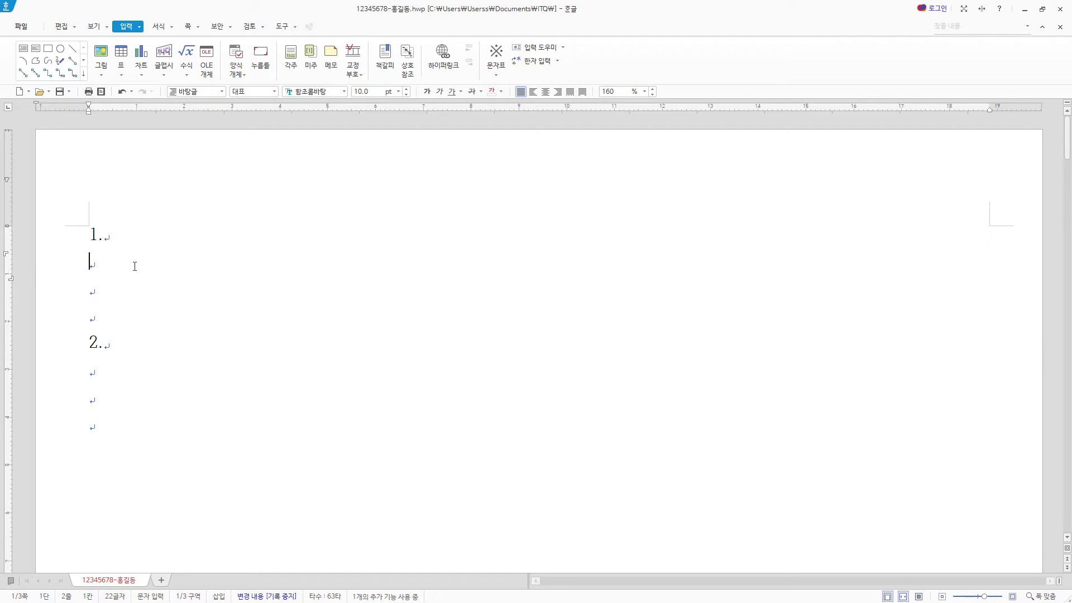
type("Korean Institute for Healthy Family (KIHF) aims to improve the quality of life for various types of families, including single-parent and multicultural families.")
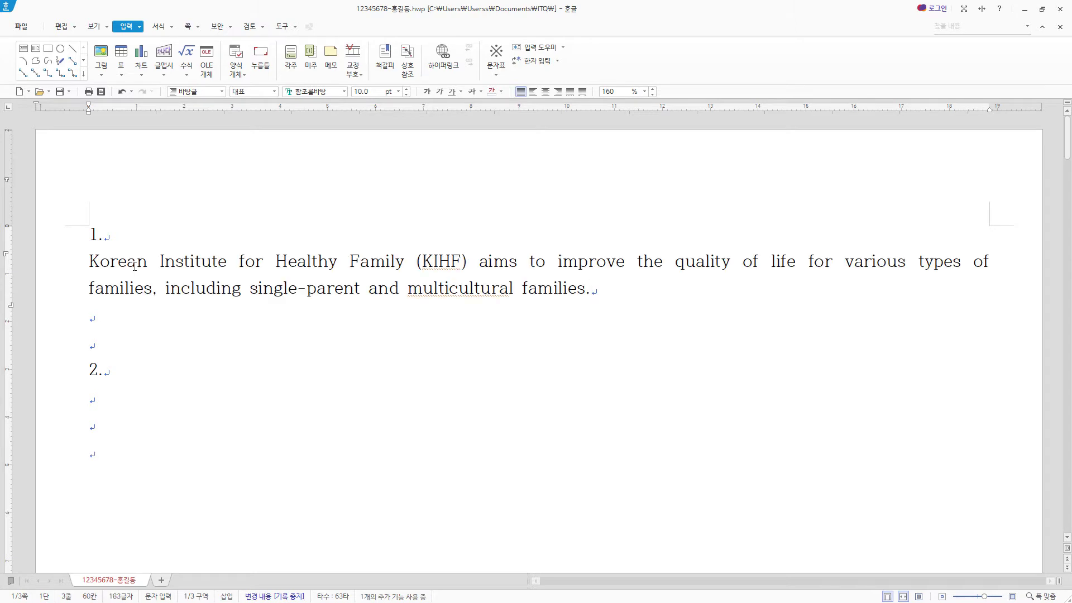
left_click(996, 265)
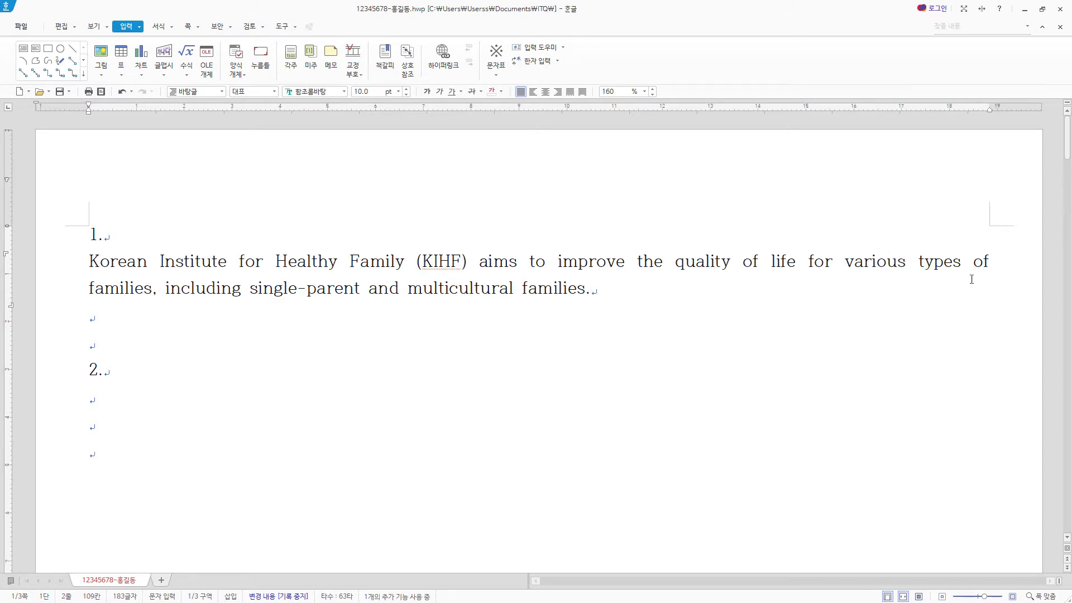
left_click(757, 282)
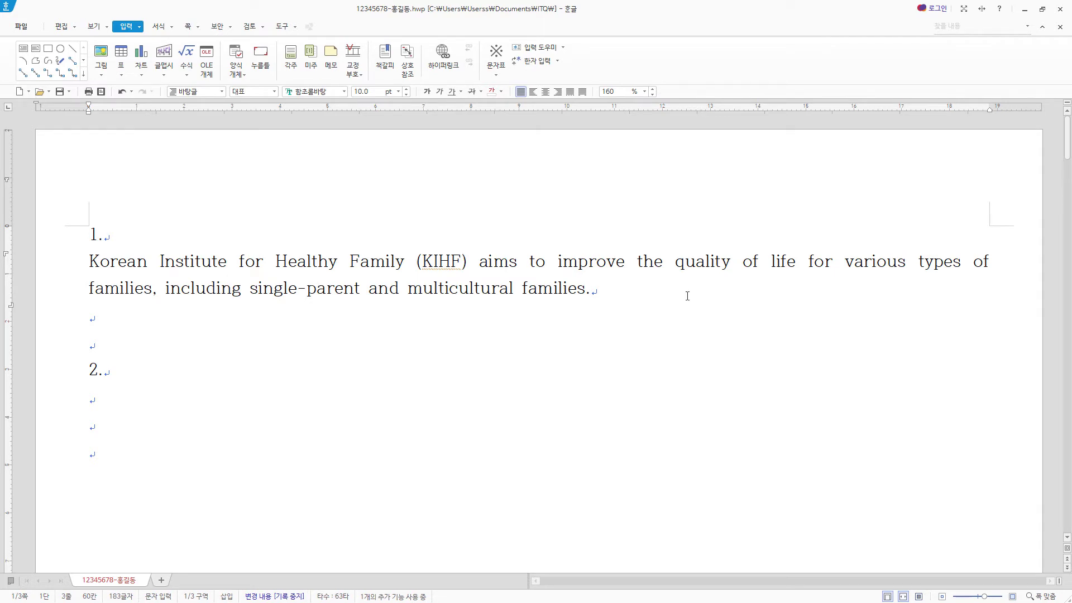
key("Return")
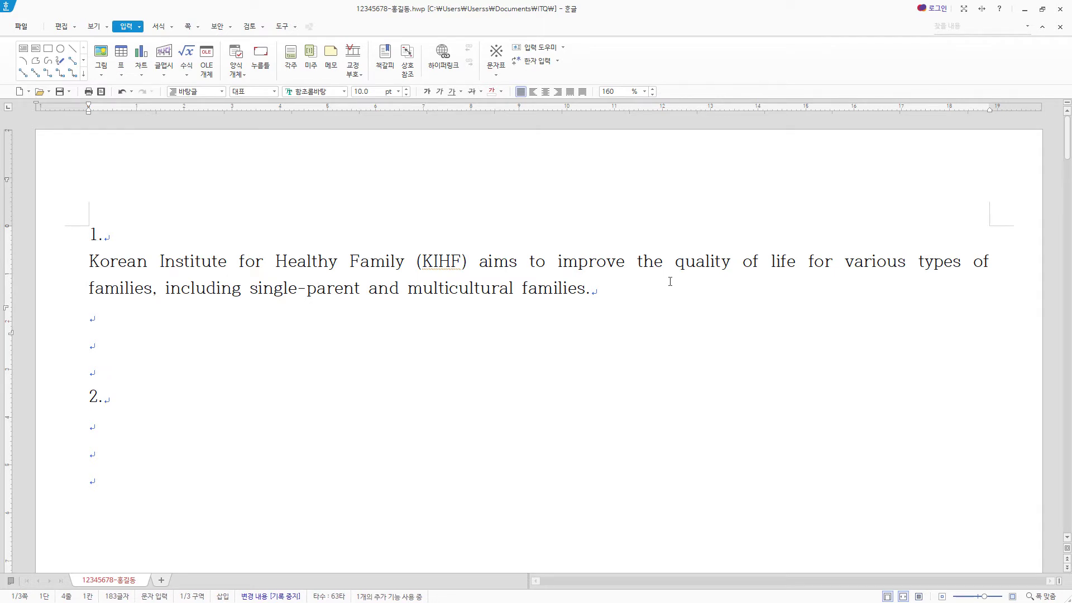
type("한국건강가정진흥원은 건강한 가정과 가족 친화적 사회 분위기 조성에 기여하고, 국민들에게 보다 체계적인 가족서비스를 제공할 수 있도록 그 역할에 충실하겠습니다.")
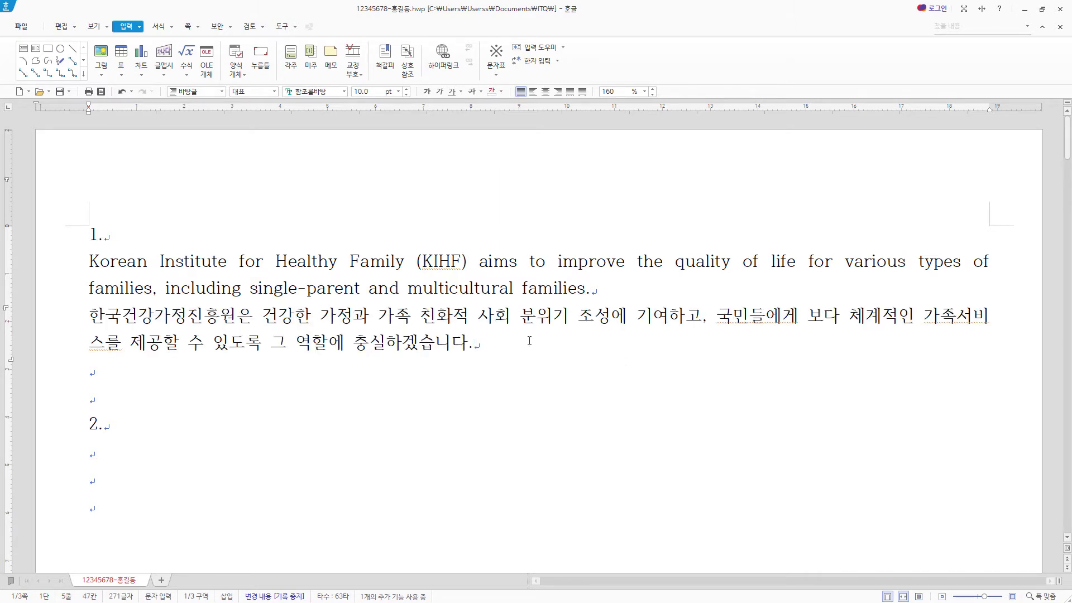
- Start a new paragraph-type style named "family" for the English and Korean paragraphs under question 1
left_click_drag(529, 341, 82, 266)
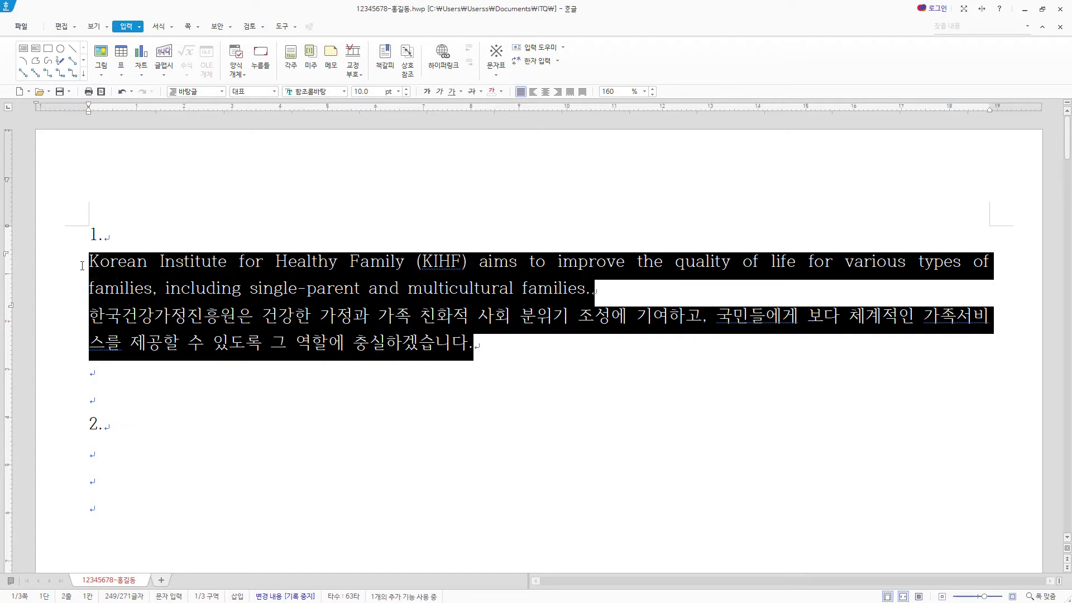
key("F6")
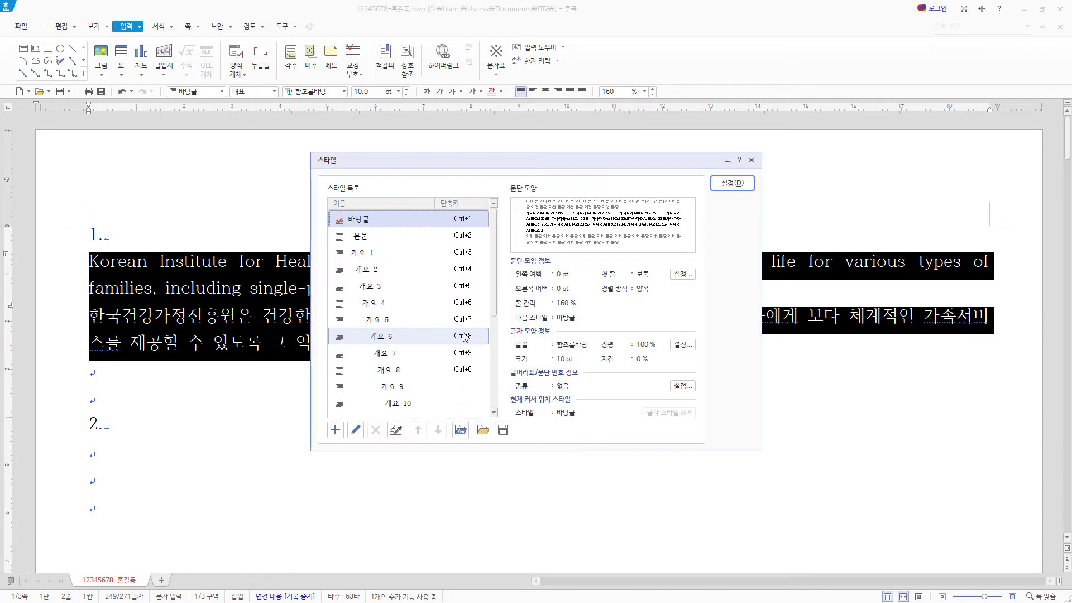
left_click(336, 430)
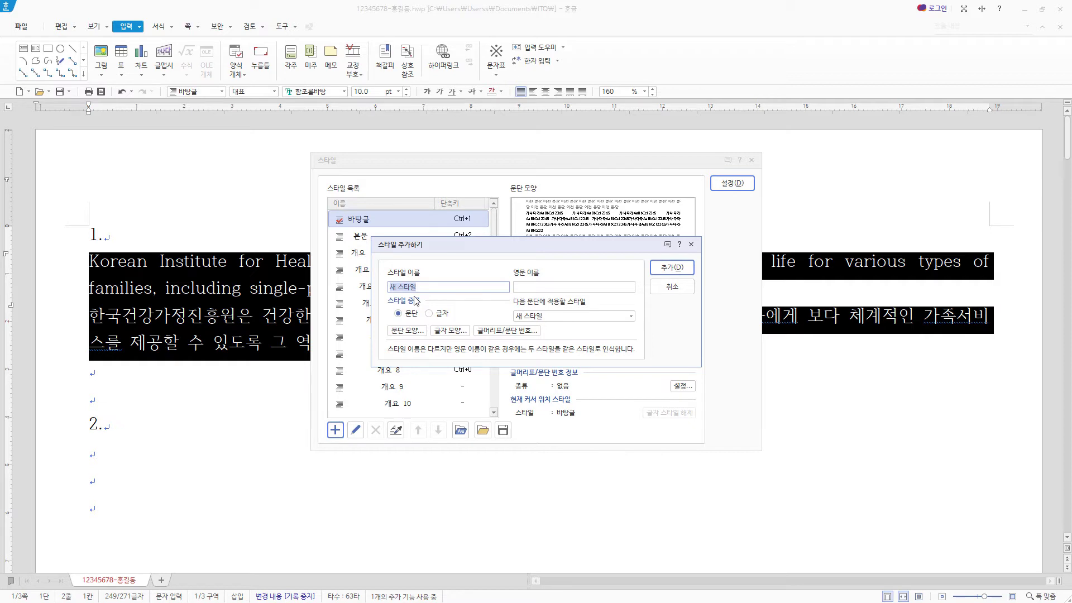
type("family")
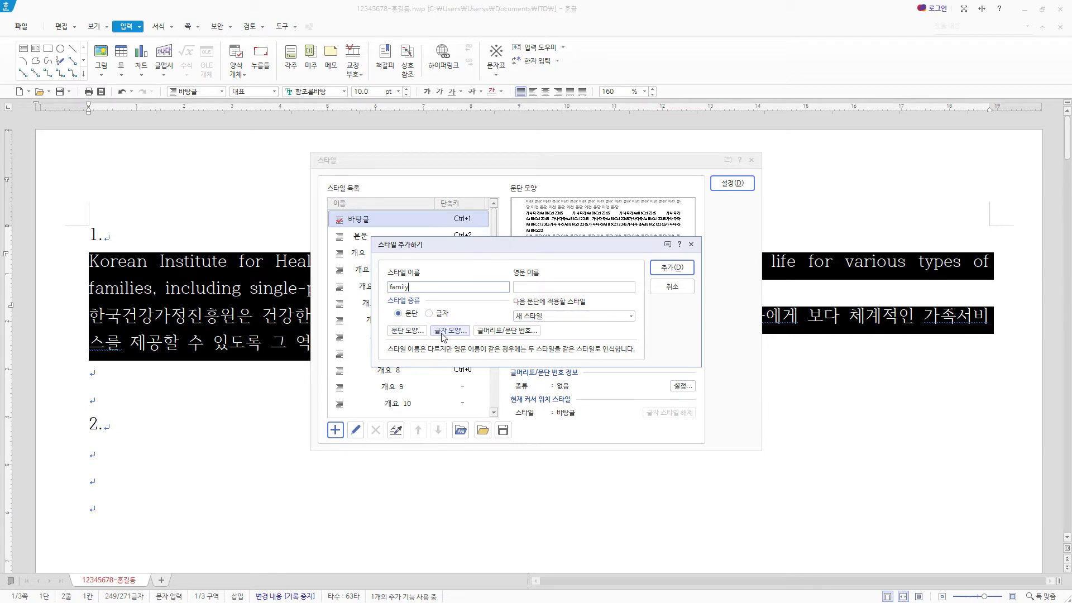
left_click(428, 313)
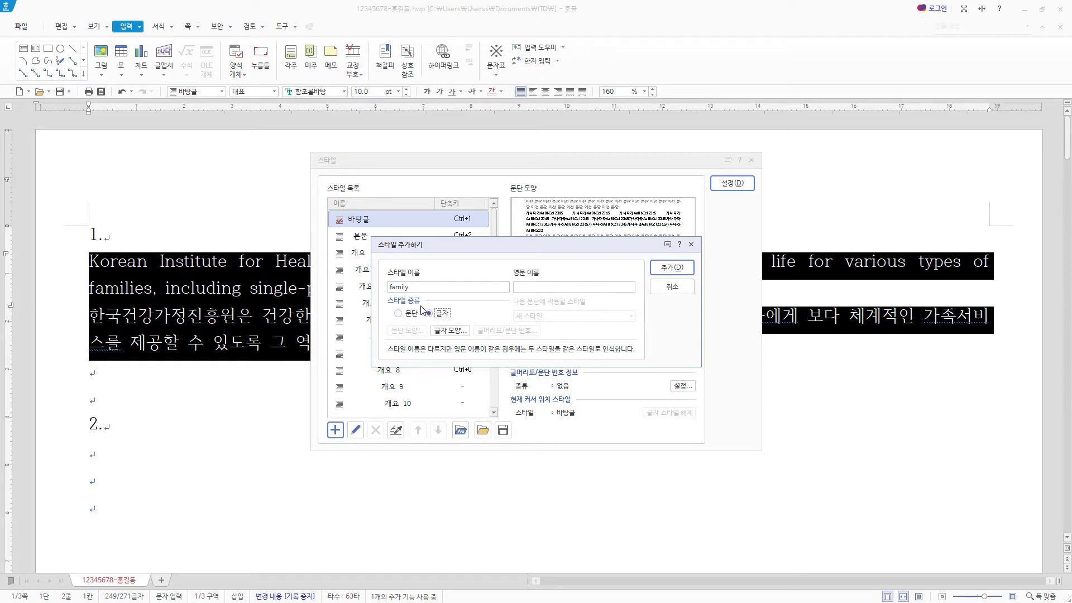
left_click(406, 313)
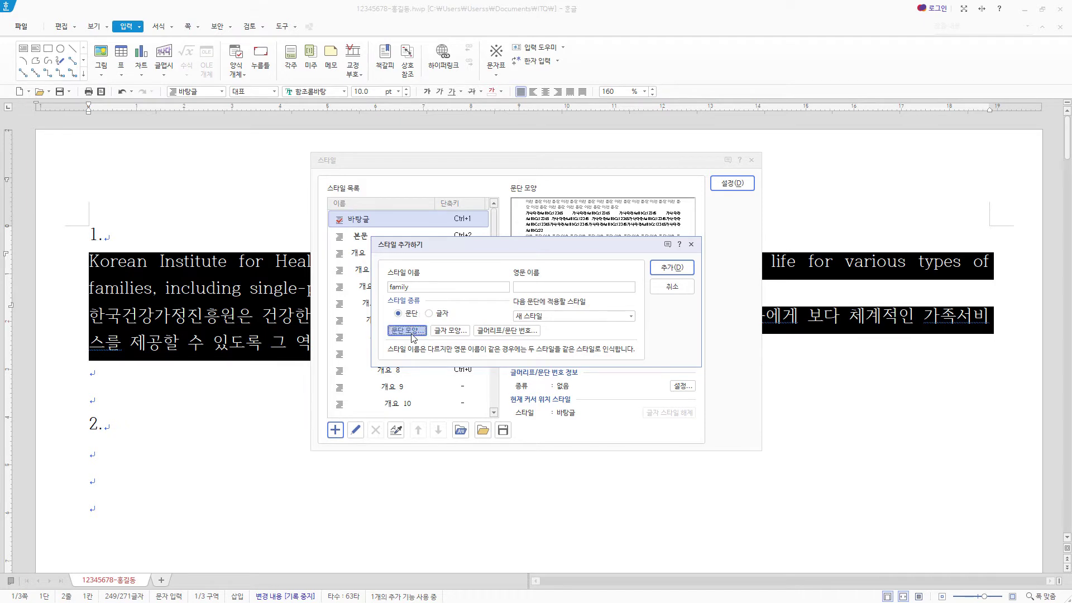
- Set the style's paragraph shape to a 10 pt first-line indent and 10 pt spacing below the paragraph
left_click(407, 331)
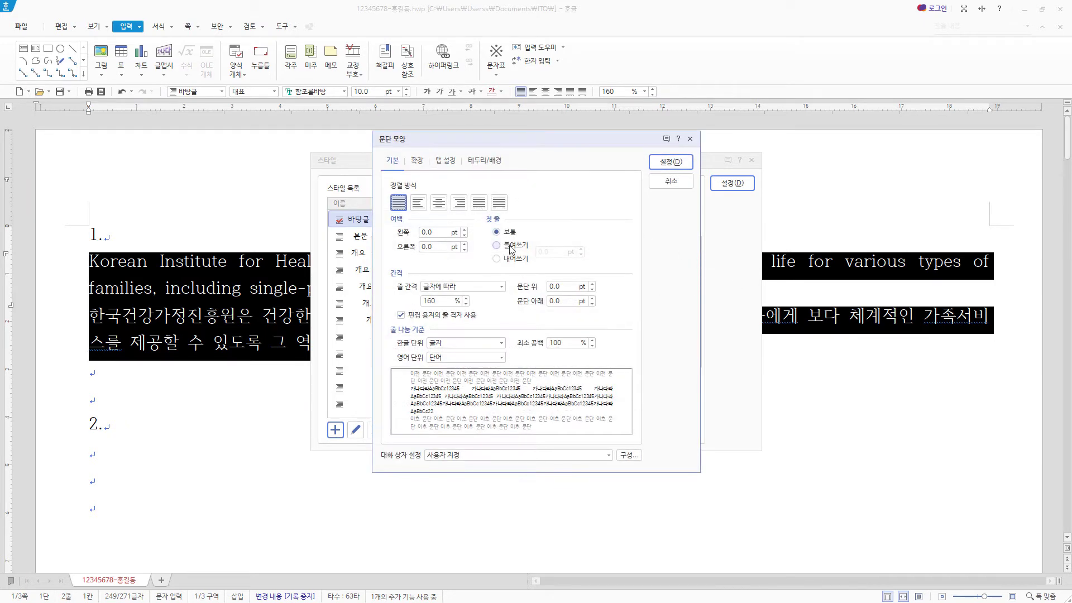
left_click(511, 247)
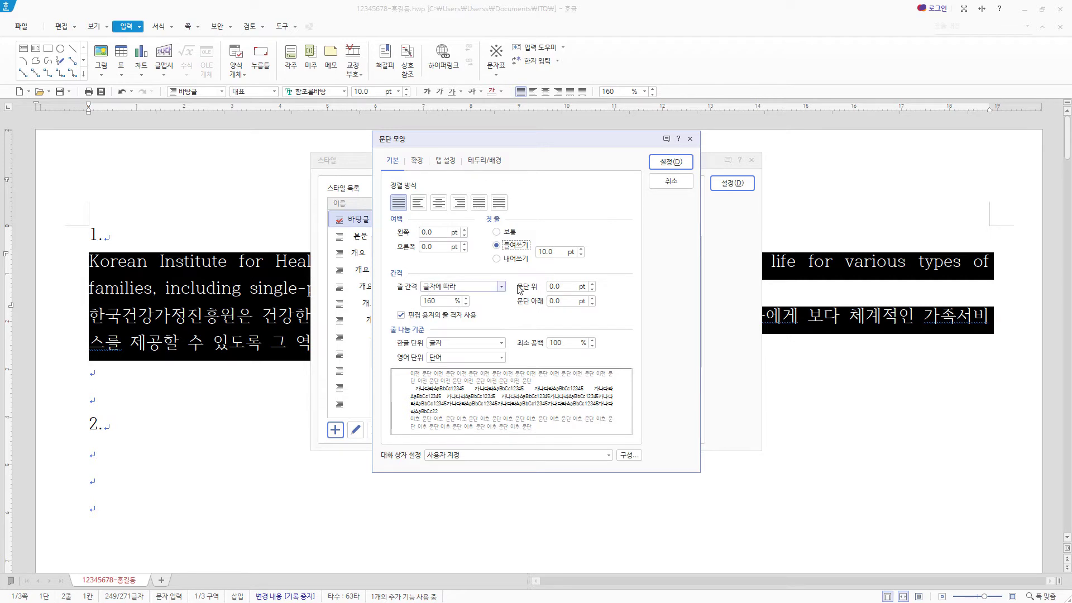
left_click(558, 300)
type("10")
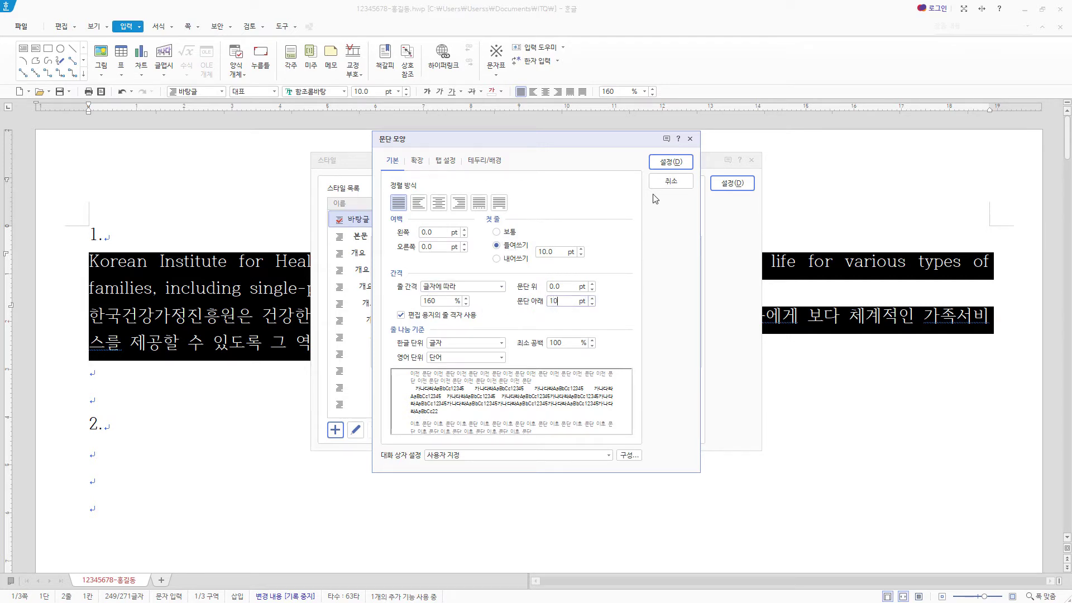
left_click(671, 163)
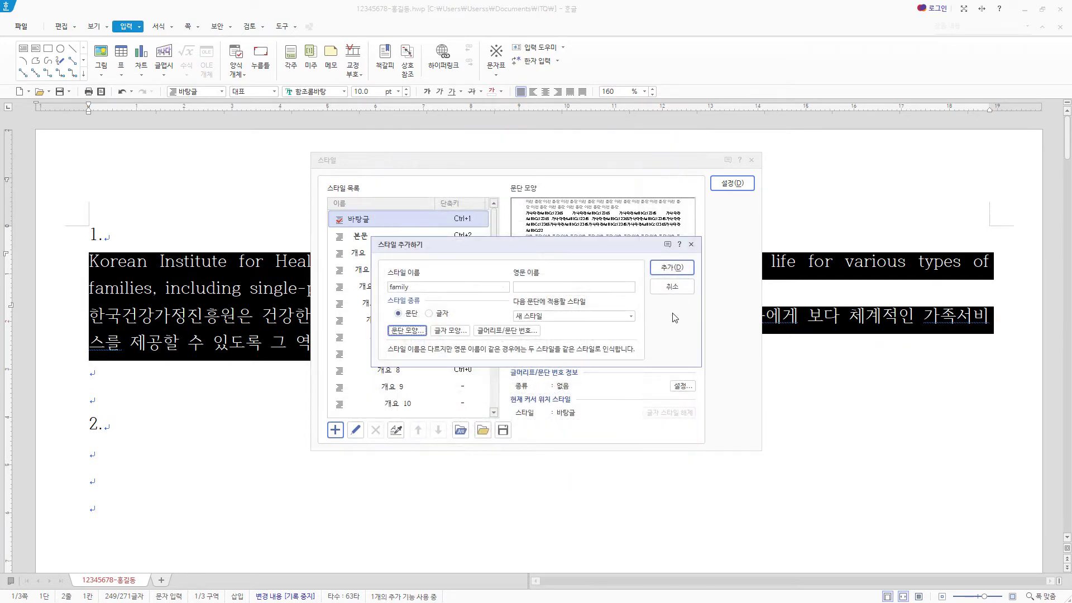
- In the style's character shape, set the character width (장평) to 105% and the letter spacing (자간) to -5%
left_click(458, 333)
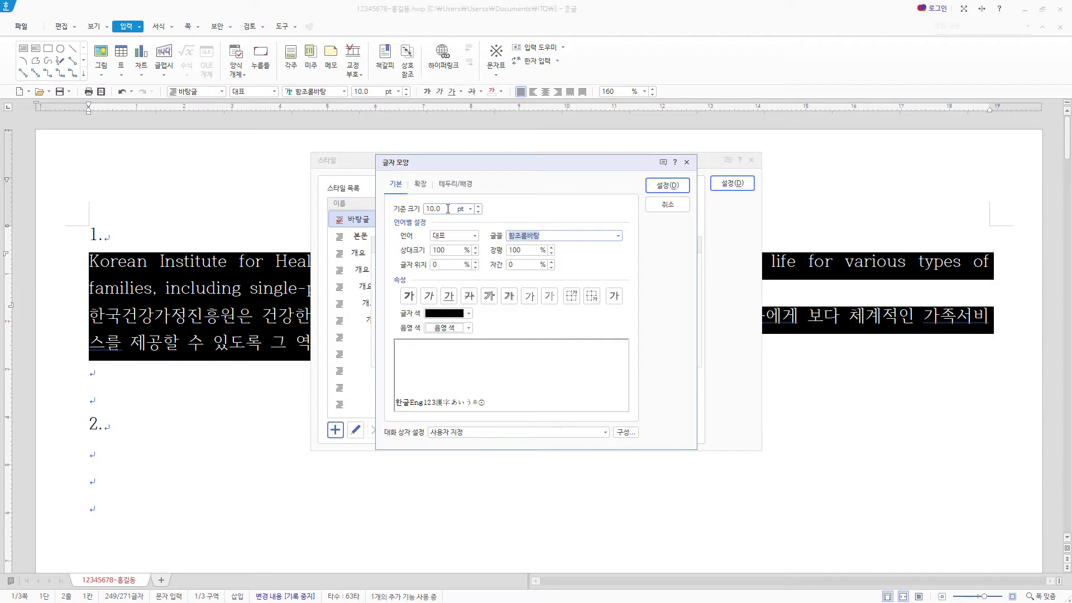
double_click(521, 250)
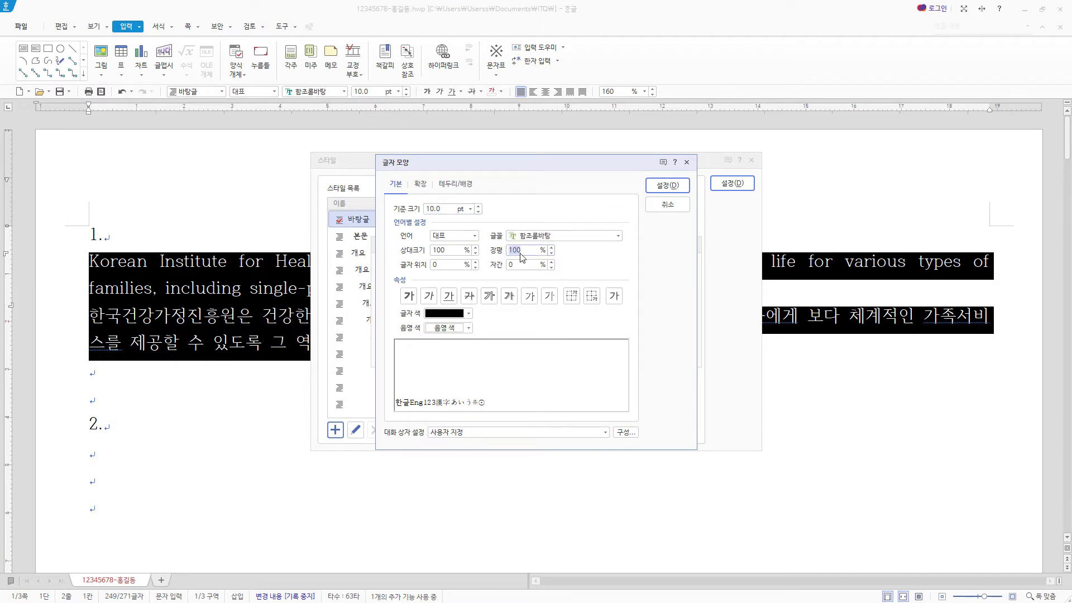
type("105")
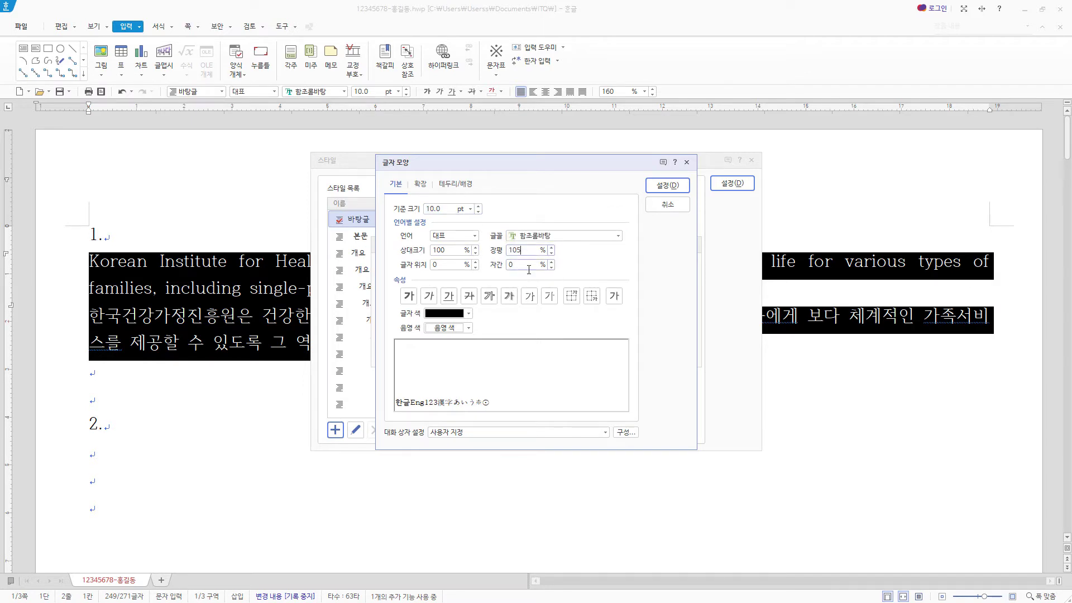
double_click(529, 269)
type("-5")
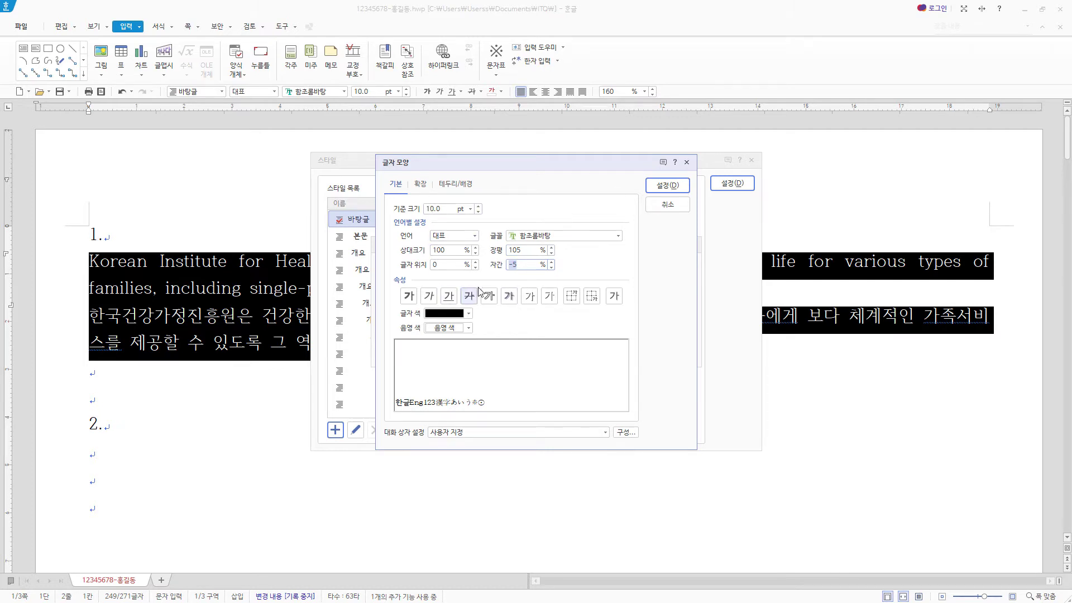
- Set the style's font for Korean (한글) text to 궁서
left_click(469, 238)
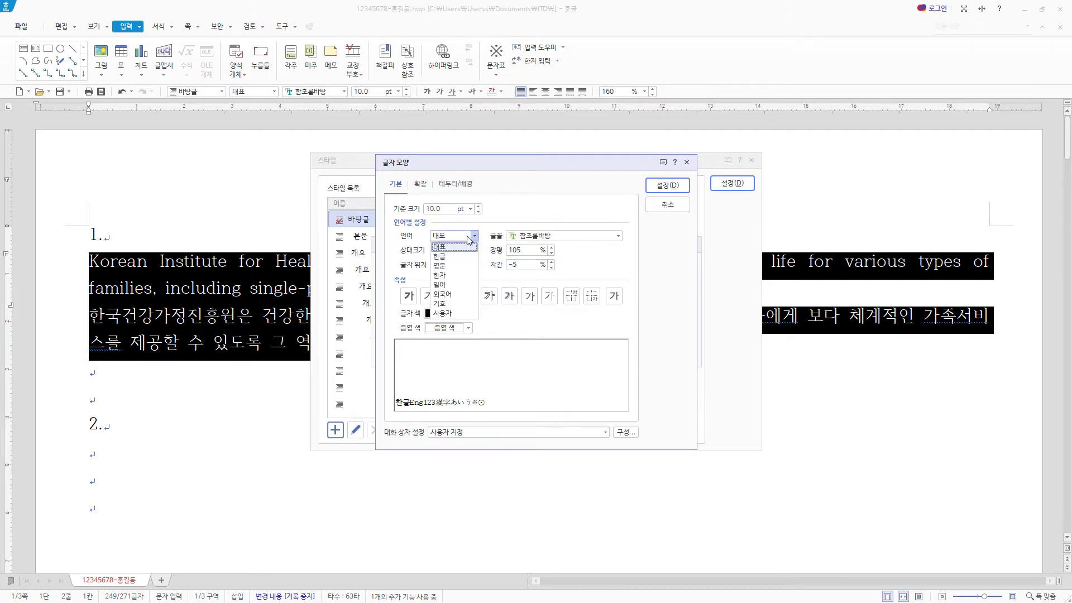
left_click(440, 256)
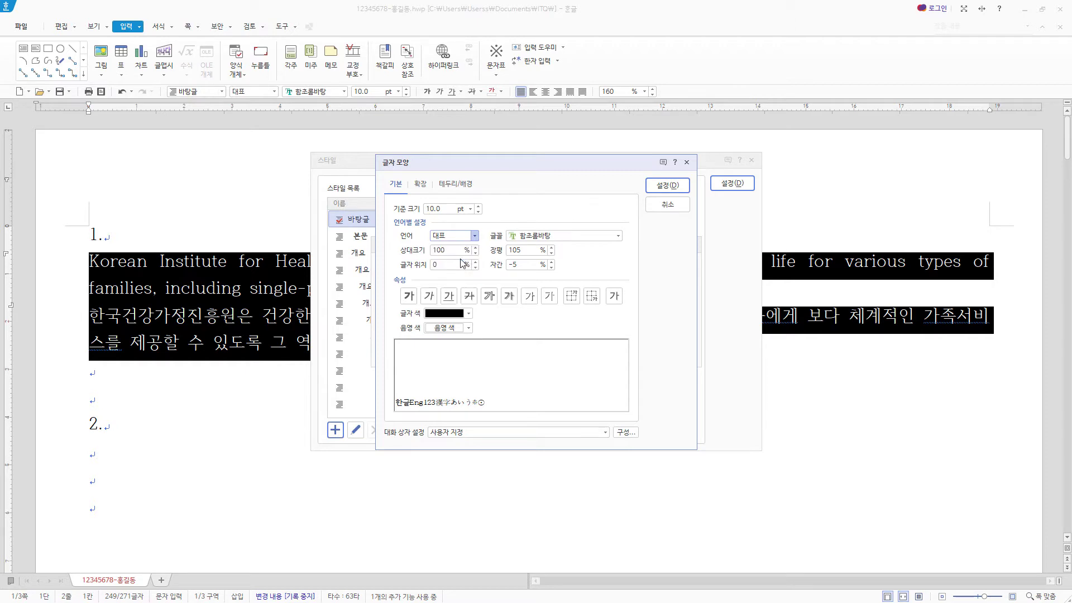
left_click(569, 238)
type("궁서")
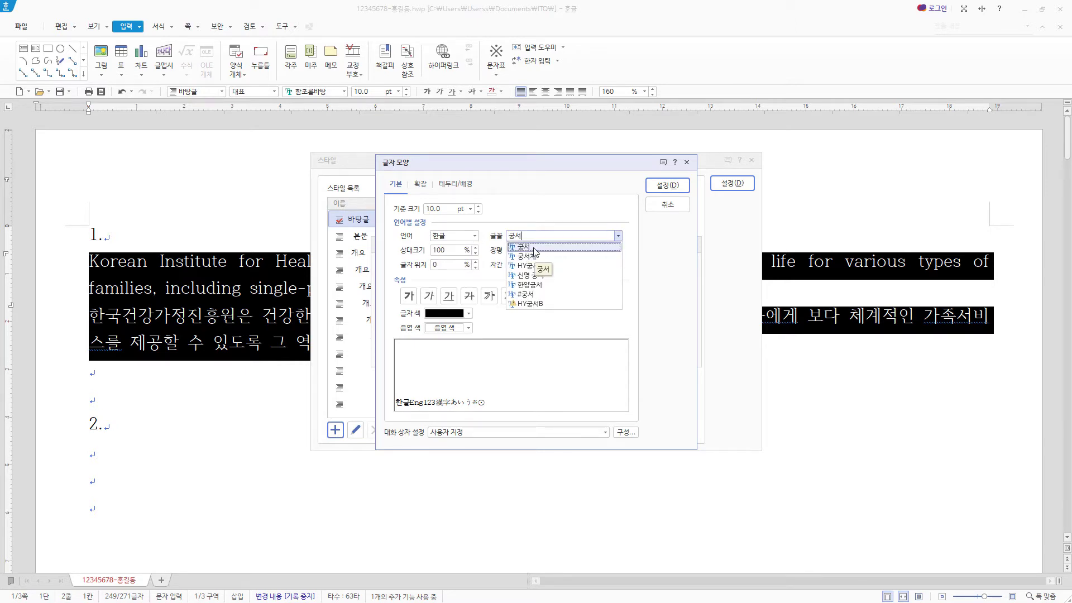
left_click(535, 248)
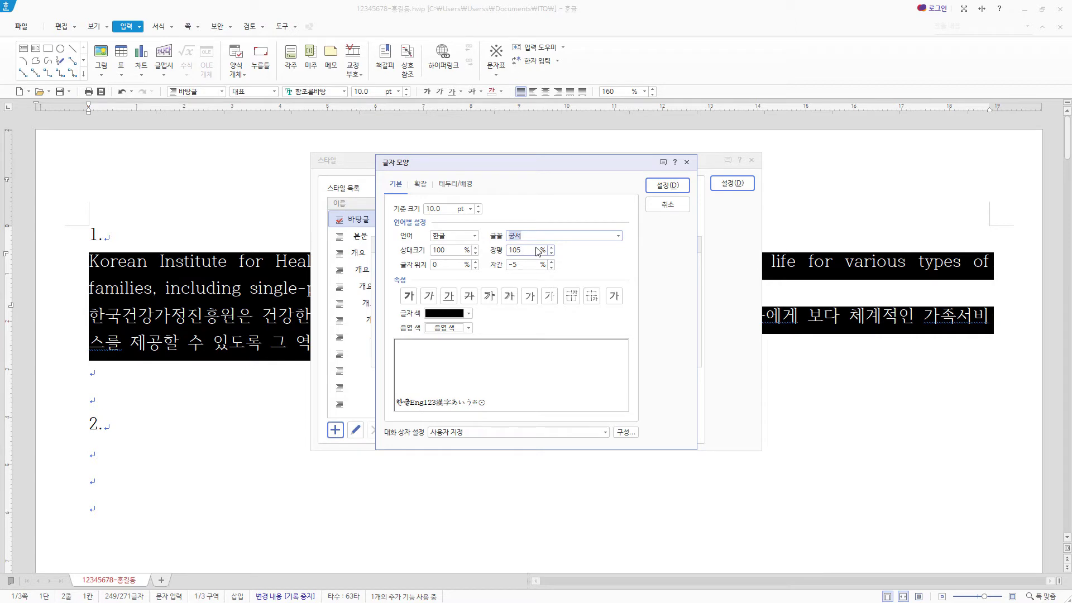
- Set the style's font for English (영문) text to 돋움
left_click(457, 237)
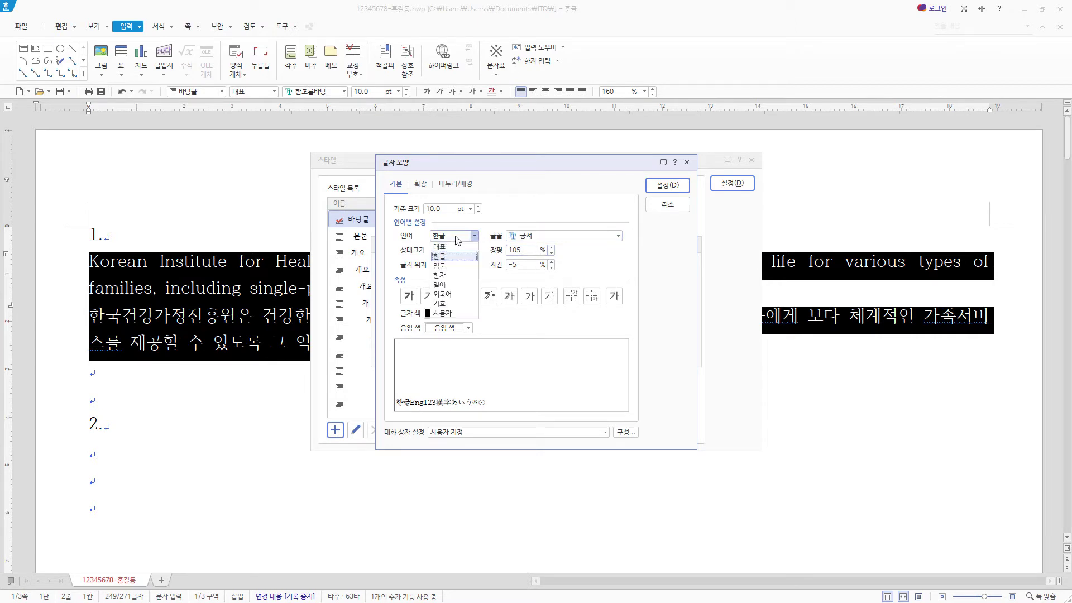
left_click(449, 266)
left_click(536, 235)
type("돋움")
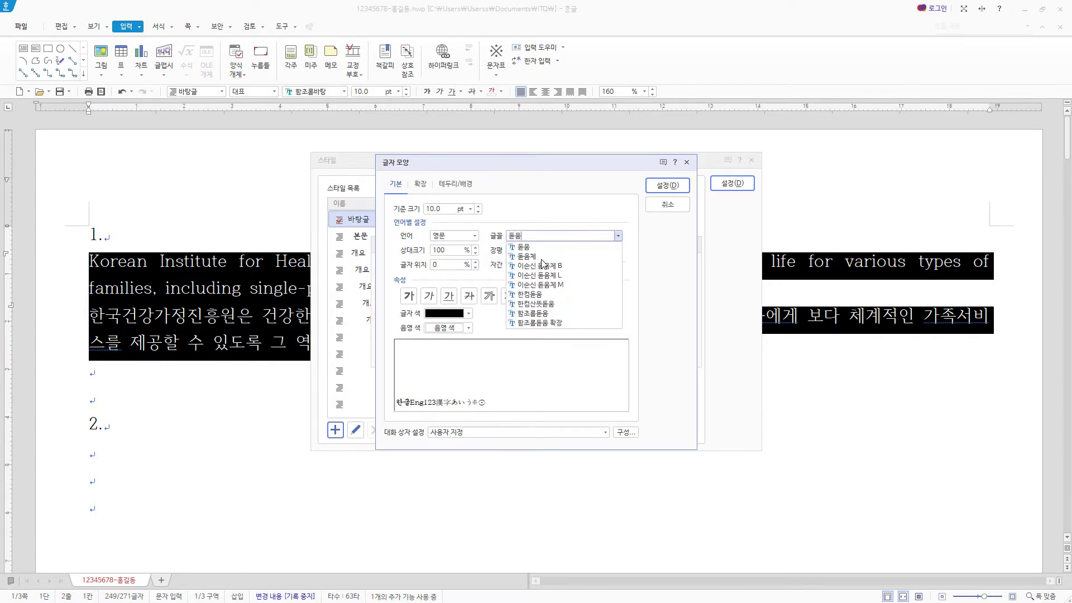
left_click(551, 249)
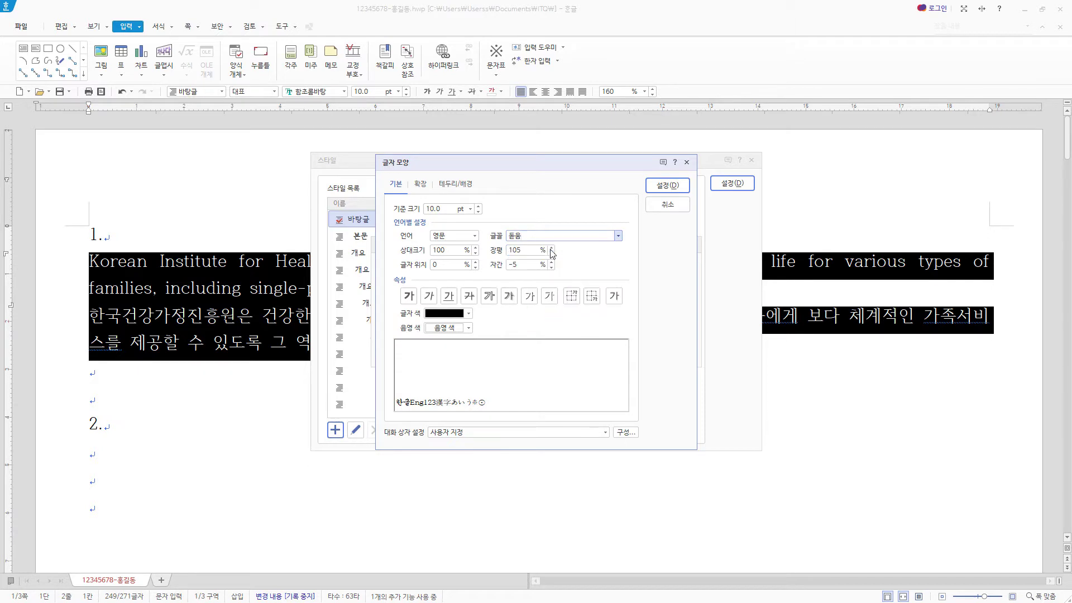
- Confirm the character shape, add the family style, and apply it to both selected paragraphs of question 1
left_click(670, 187)
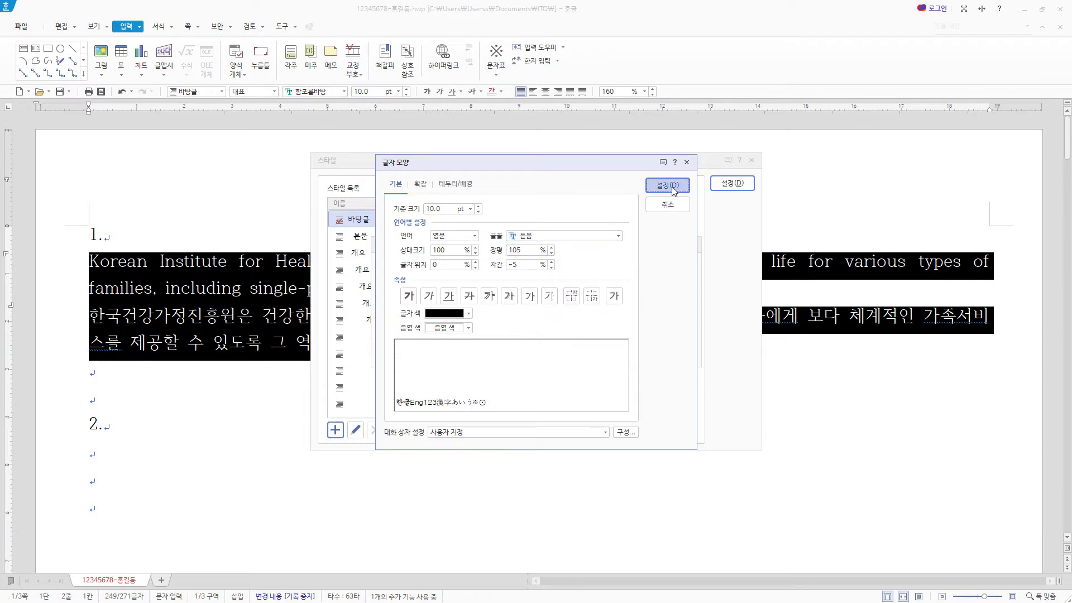
left_click(672, 267)
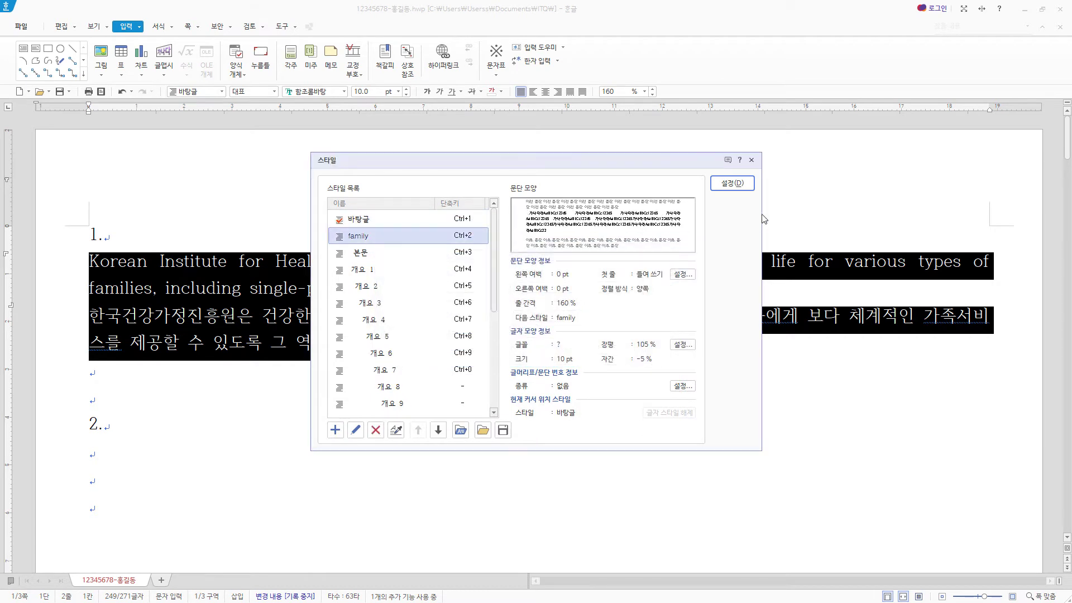
left_click(732, 183)
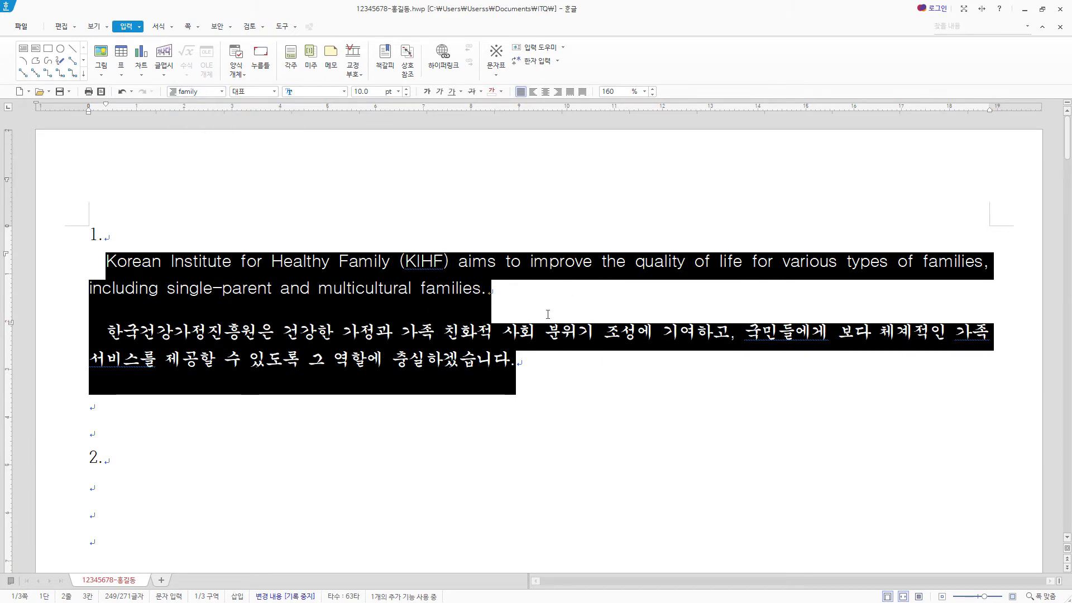
- Insert a table with 5 rows and 6 columns on the line below "2."
scroll(548, 314, "down", 3)
left_click(96, 334)
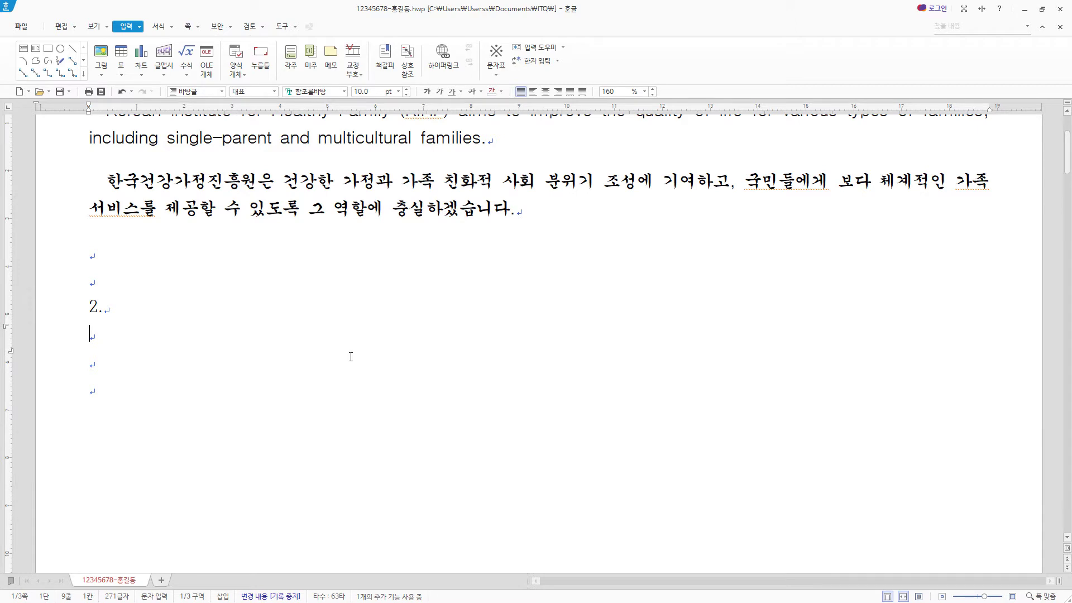
left_click(120, 54)
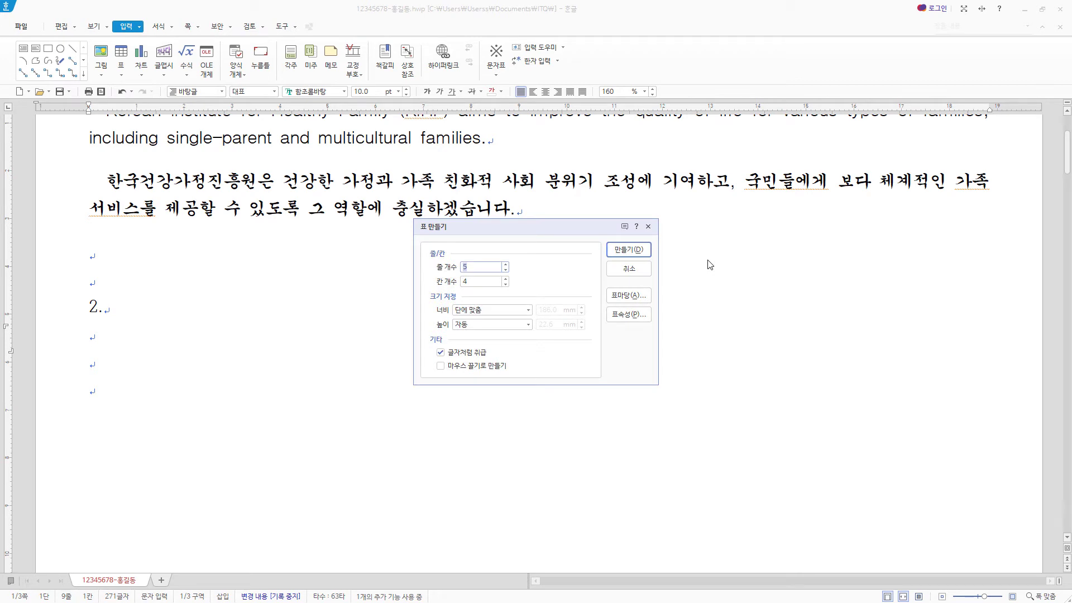
type("5")
key("Tab")
type("4")
key("Tab")
key("shift+Tab")
type("6")
left_click(628, 250)
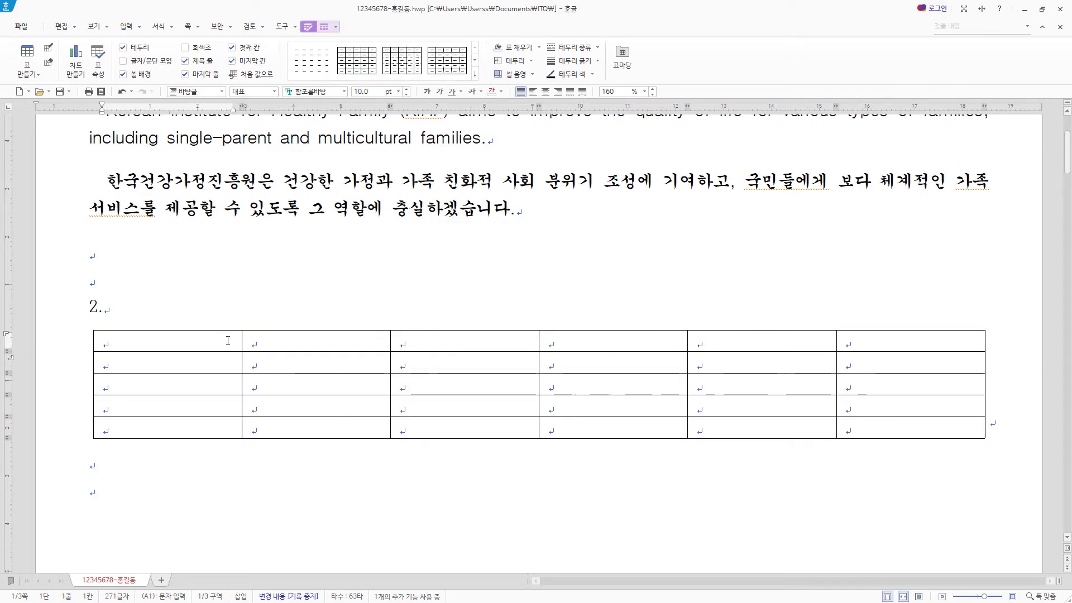
- Set the font of all table cells to 굴림 and centre their contents
left_click_drag(232, 338, 849, 431)
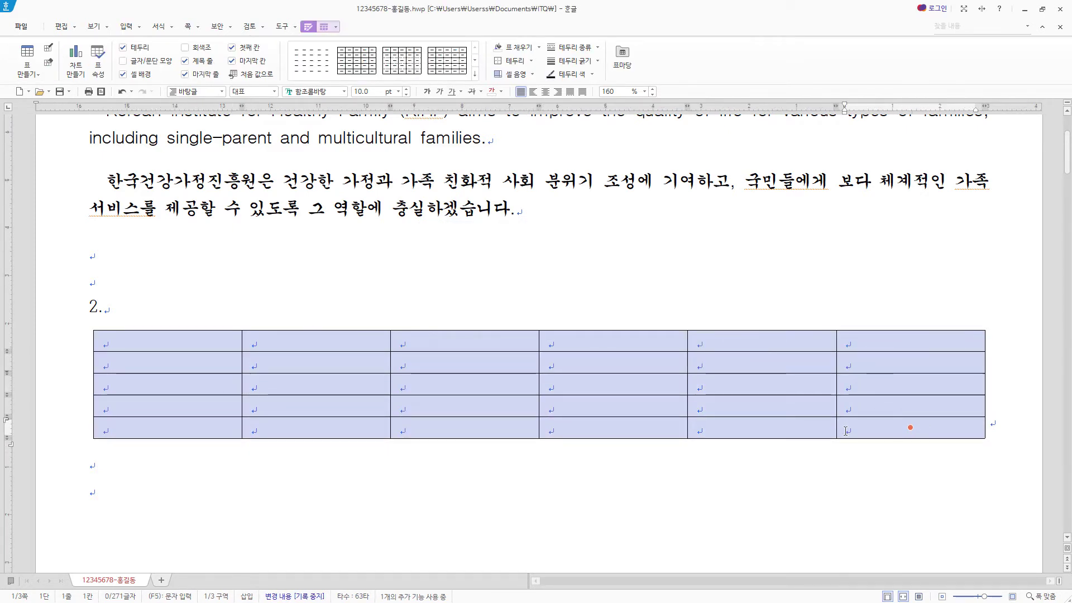
left_click(343, 92)
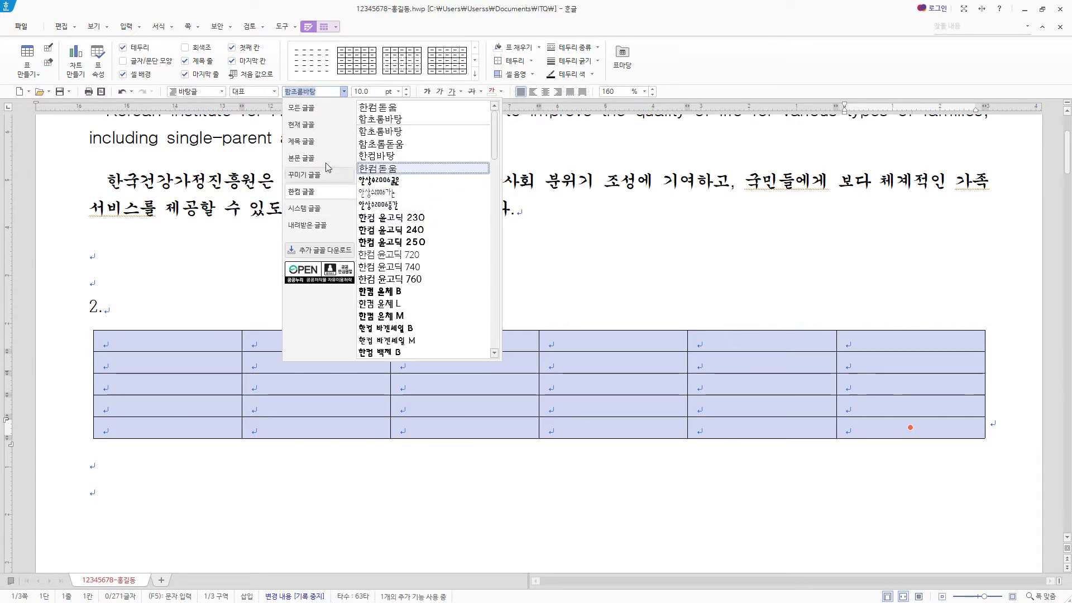
left_click(314, 108)
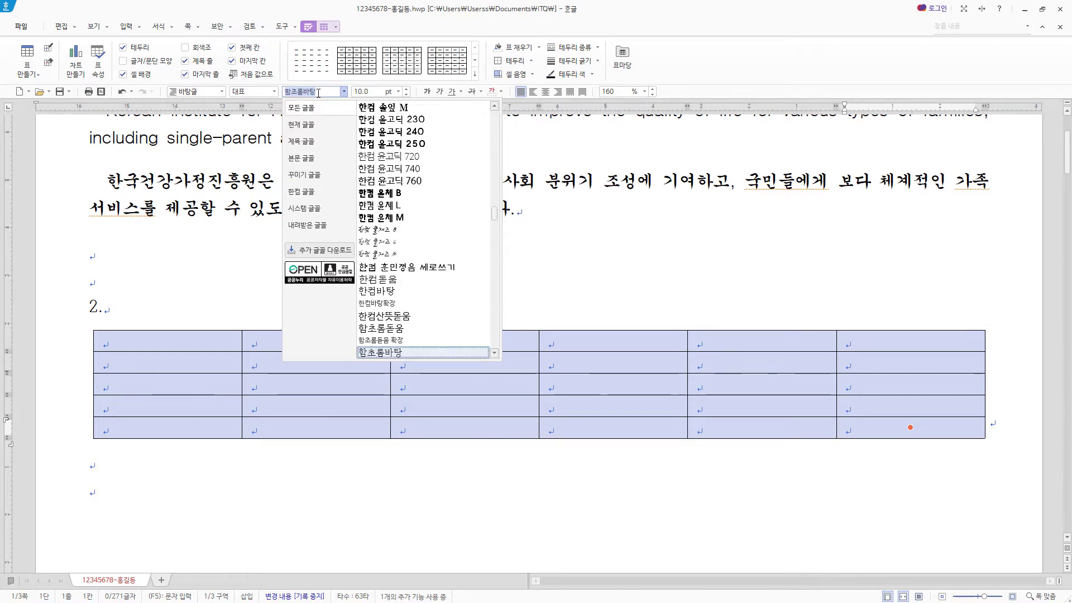
type("굴림")
key("Return")
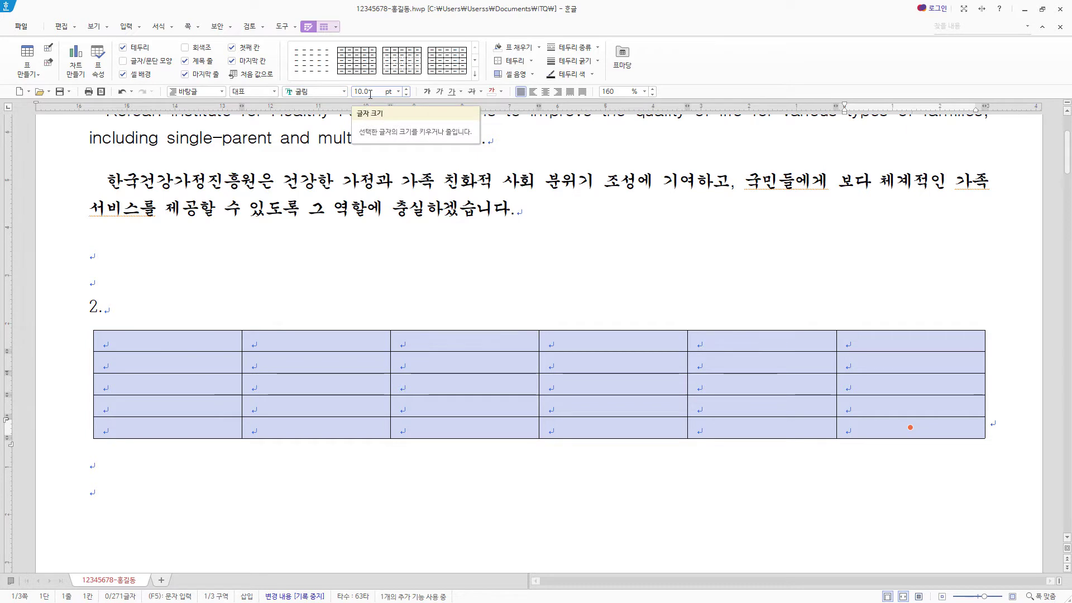
left_click(545, 92)
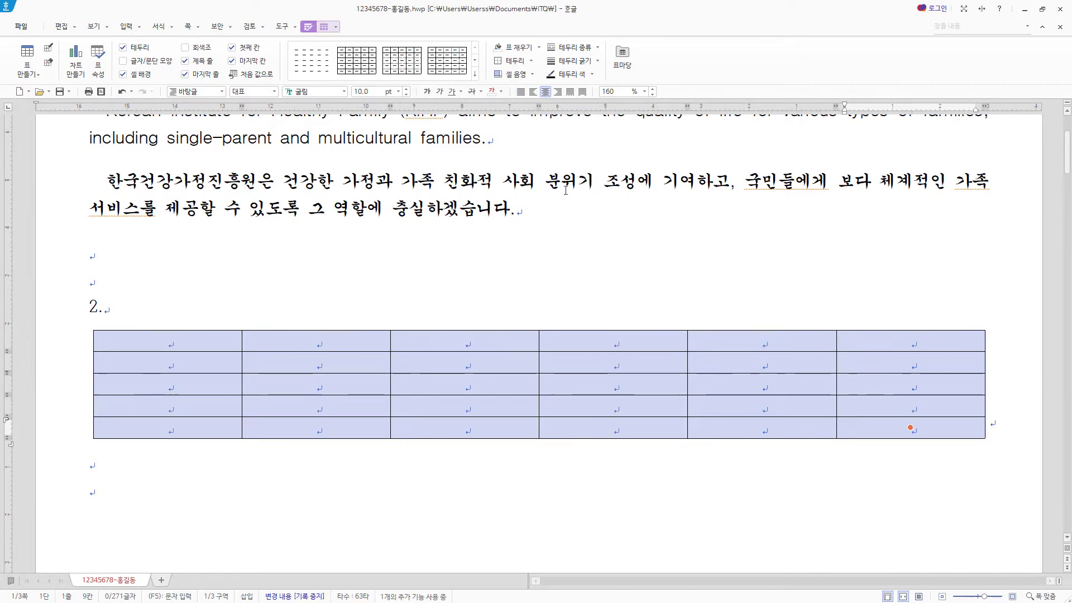
- Increase the height of all the table's rows by two increments
scroll(552, 218, "down", 2)
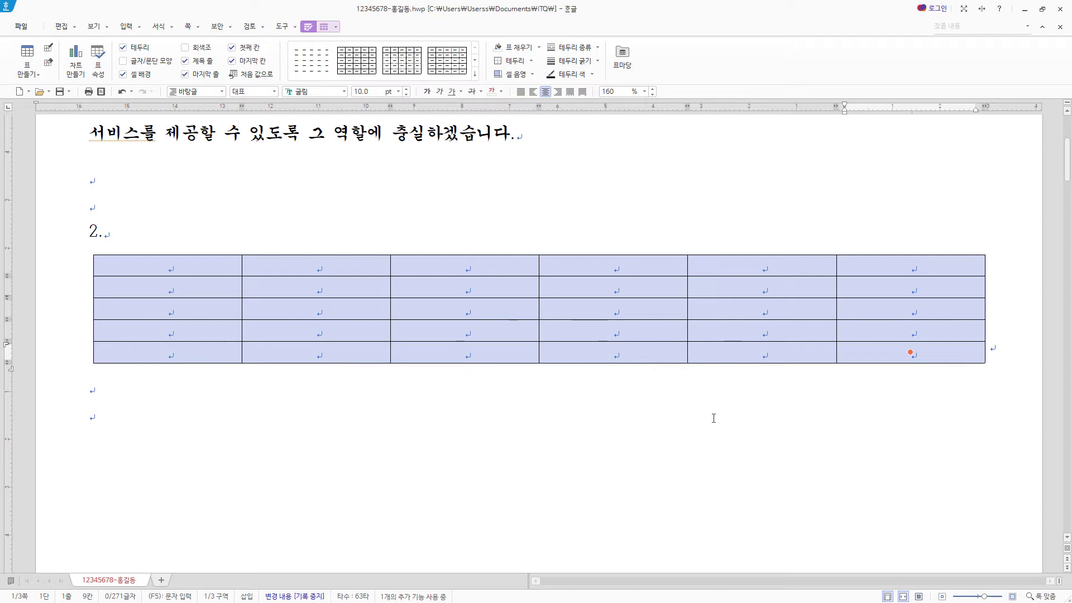
key("ctrl+Down")
key("ctrl+Down")
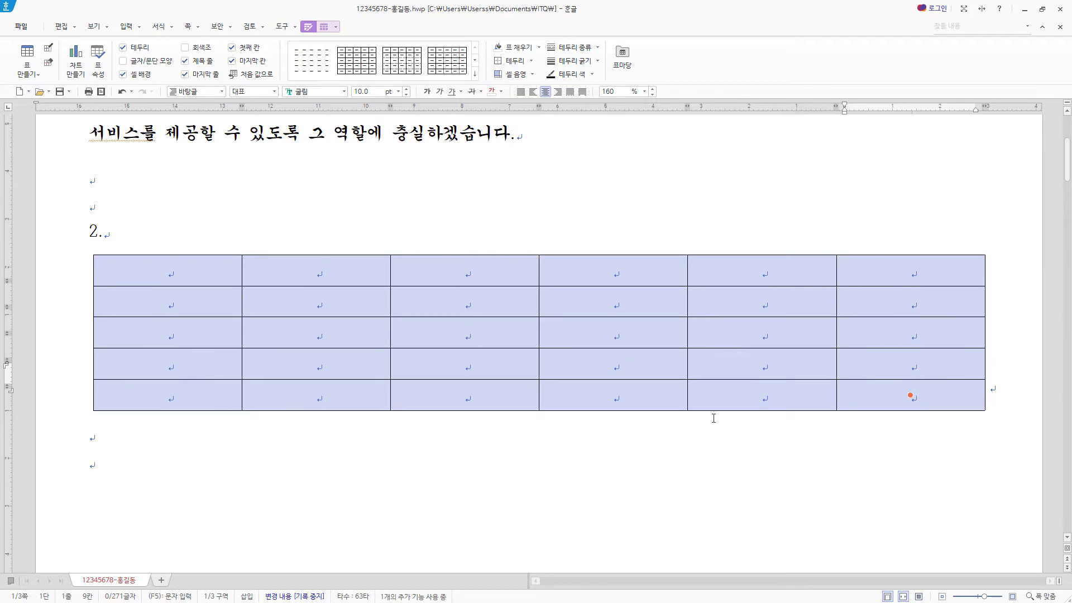
- Paste the prepared data into the table from its first cell and right-align the number and 평균 cells below the header row
scroll(714, 419, "down", 3)
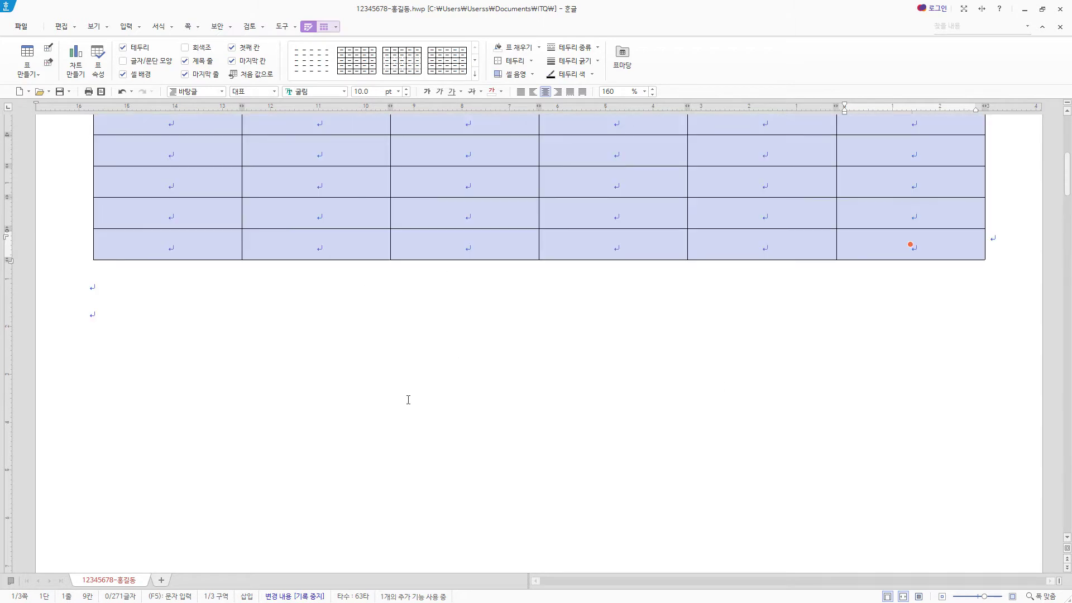
scroll(408, 400, "down", 4)
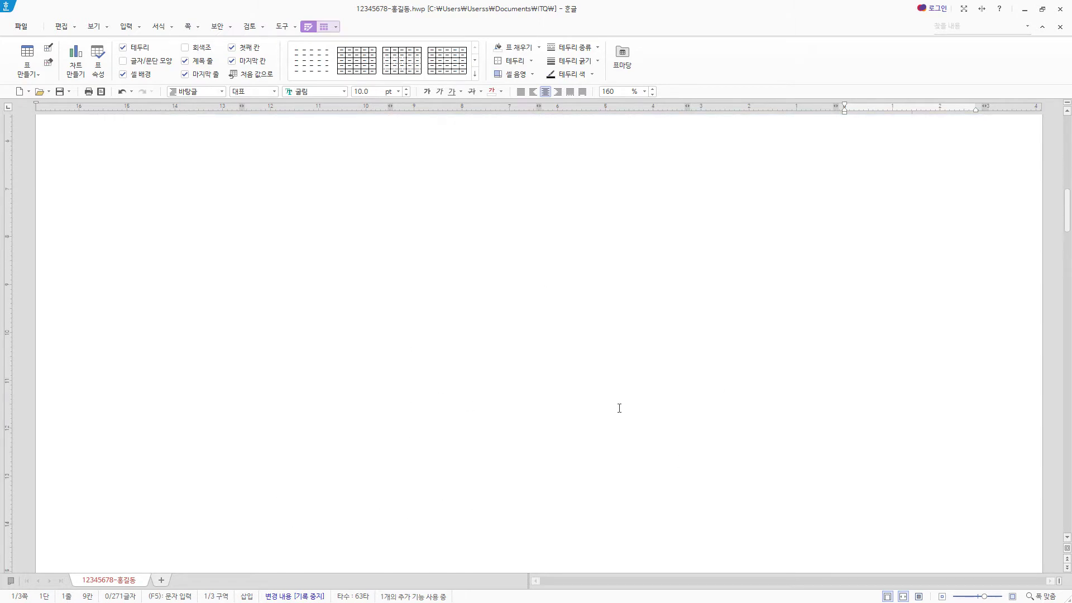
scroll(619, 408, "up", 7)
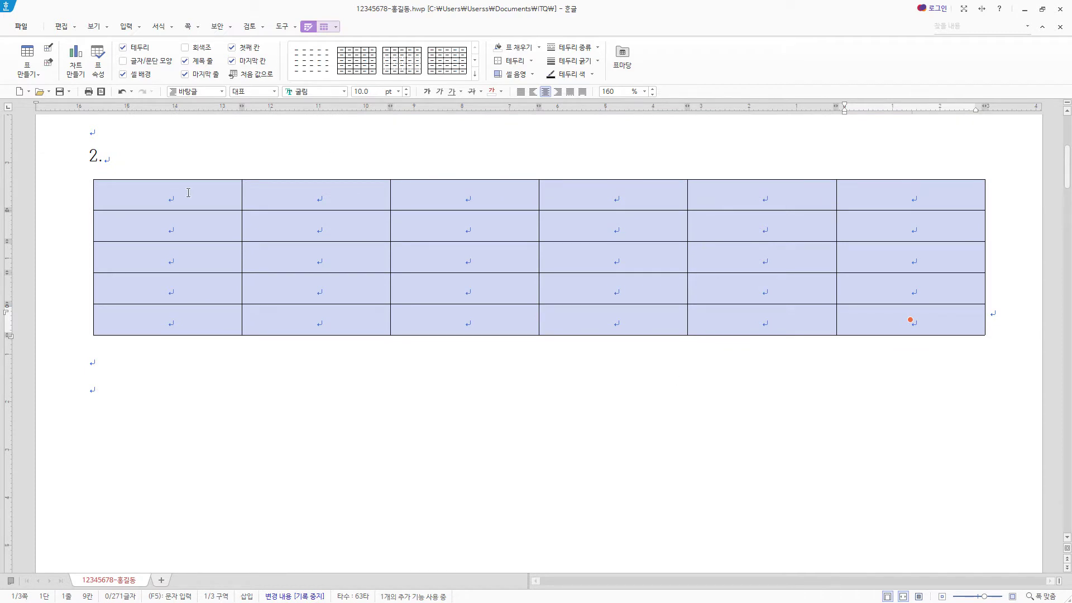
left_click(212, 198)
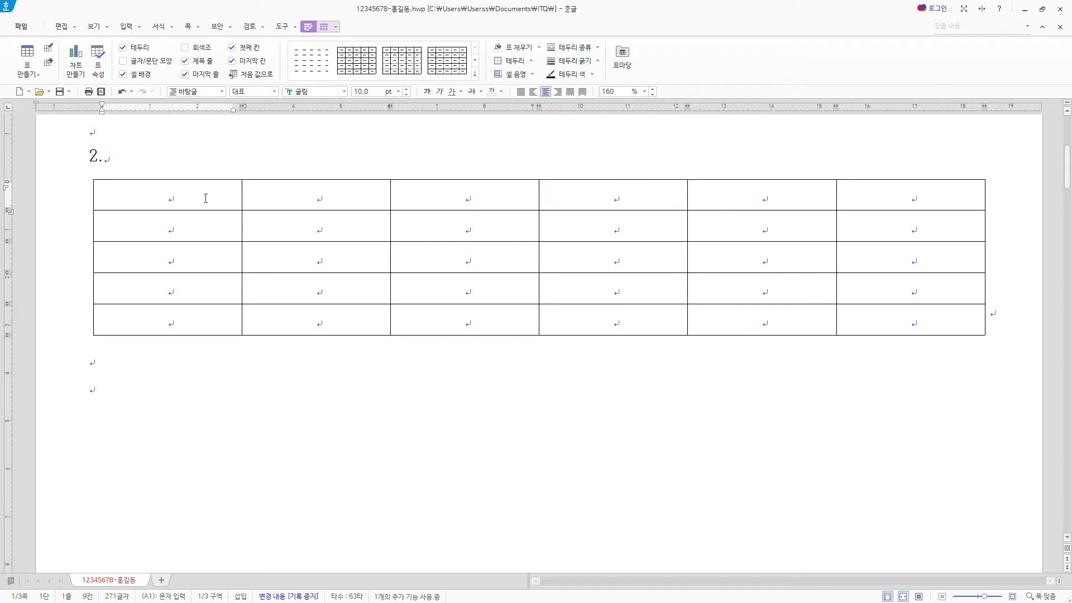
key("ctrl+v")
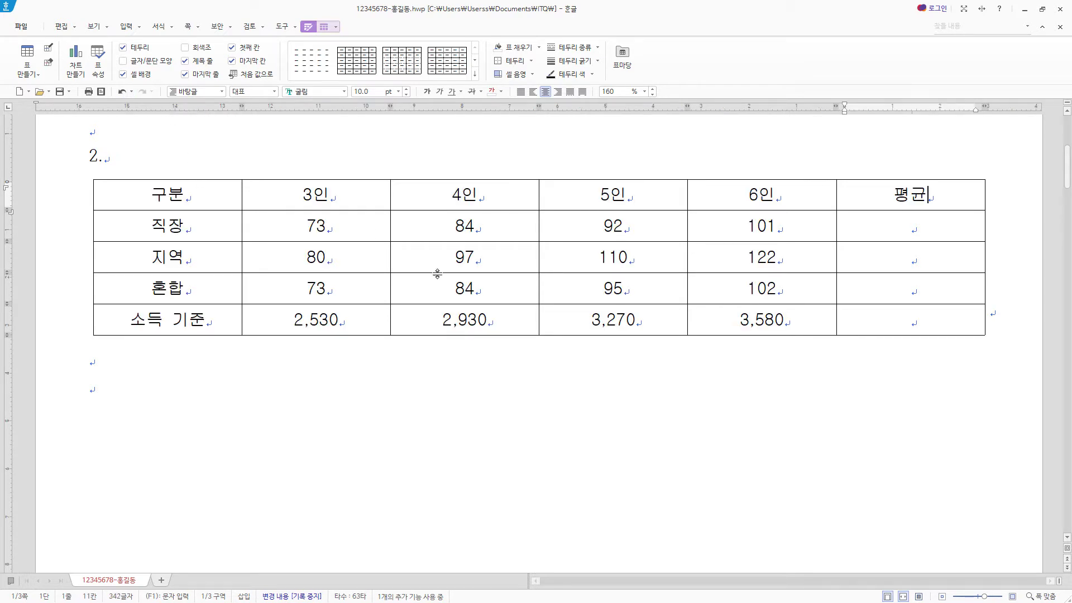
left_click_drag(308, 227, 940, 313)
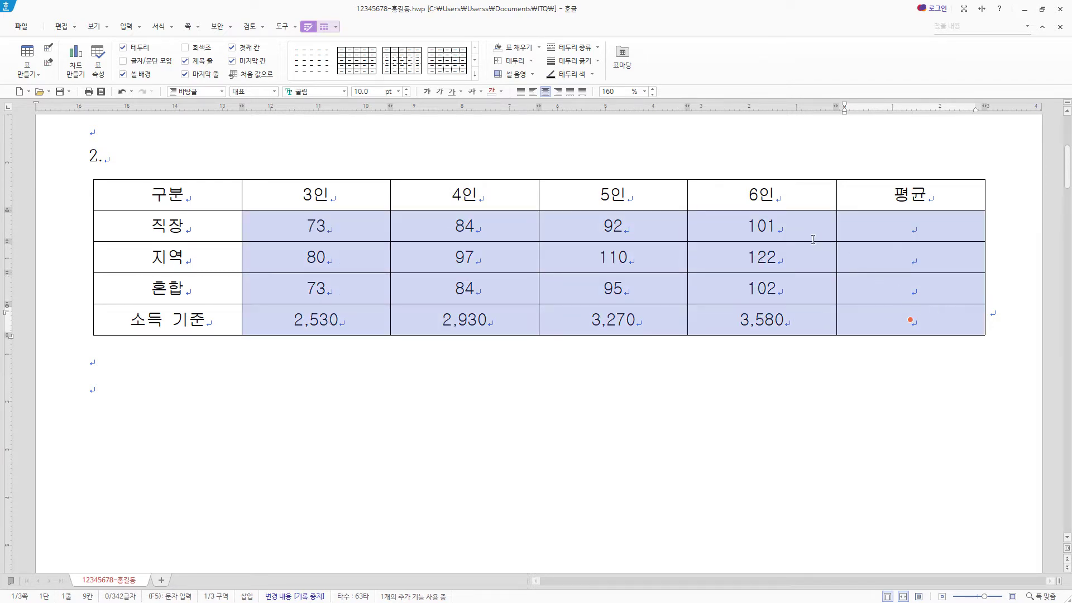
left_click(558, 92)
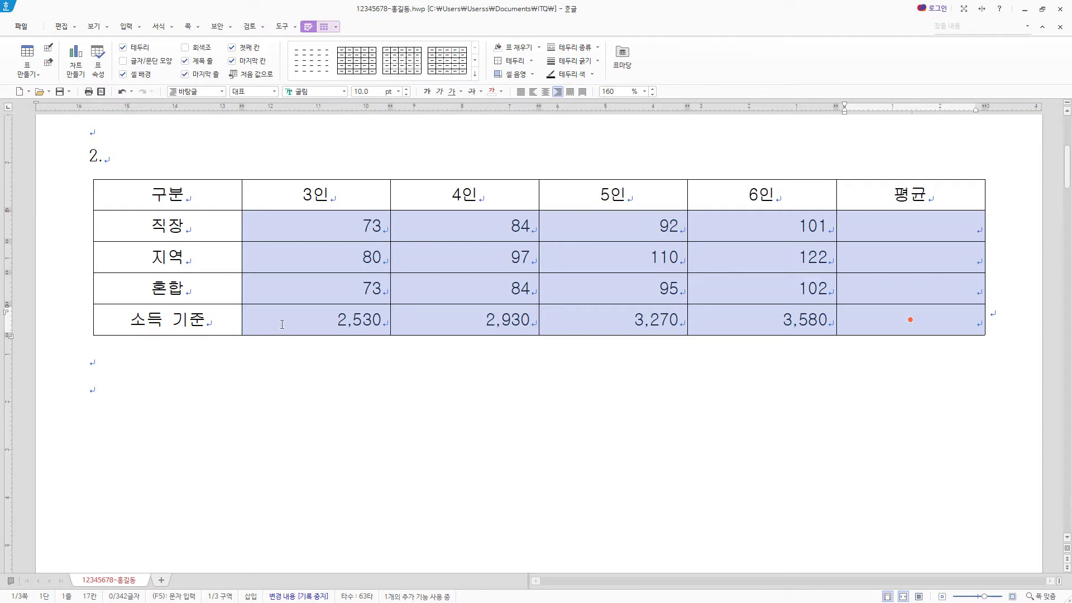
- Fill the cells from 구분 through the 6인 column of the 혼합 row with yellow from the 오피스 colour theme
left_click_drag(168, 196, 754, 277)
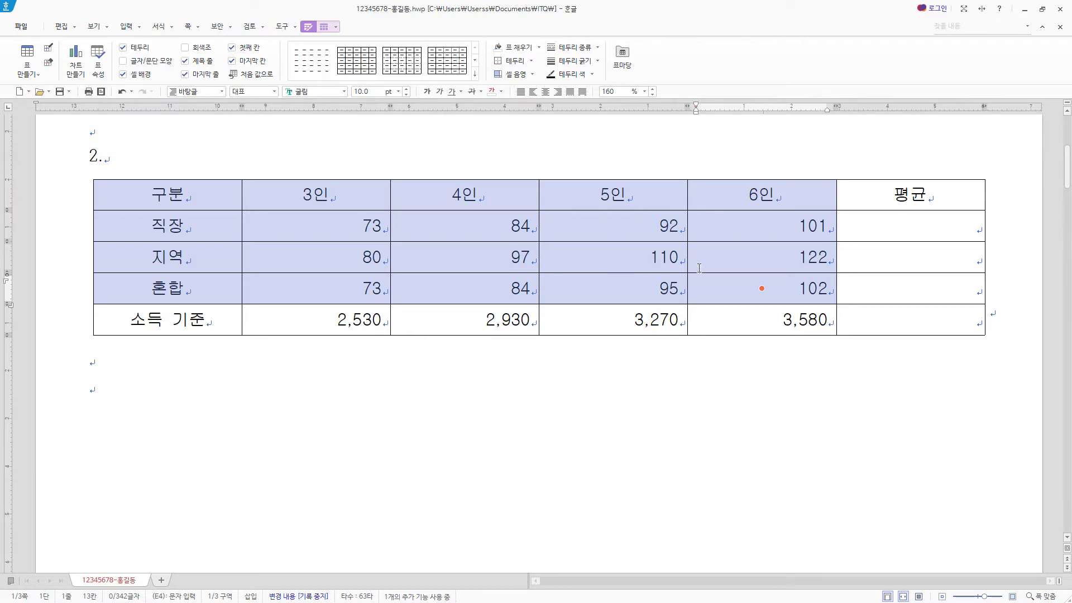
key("l")
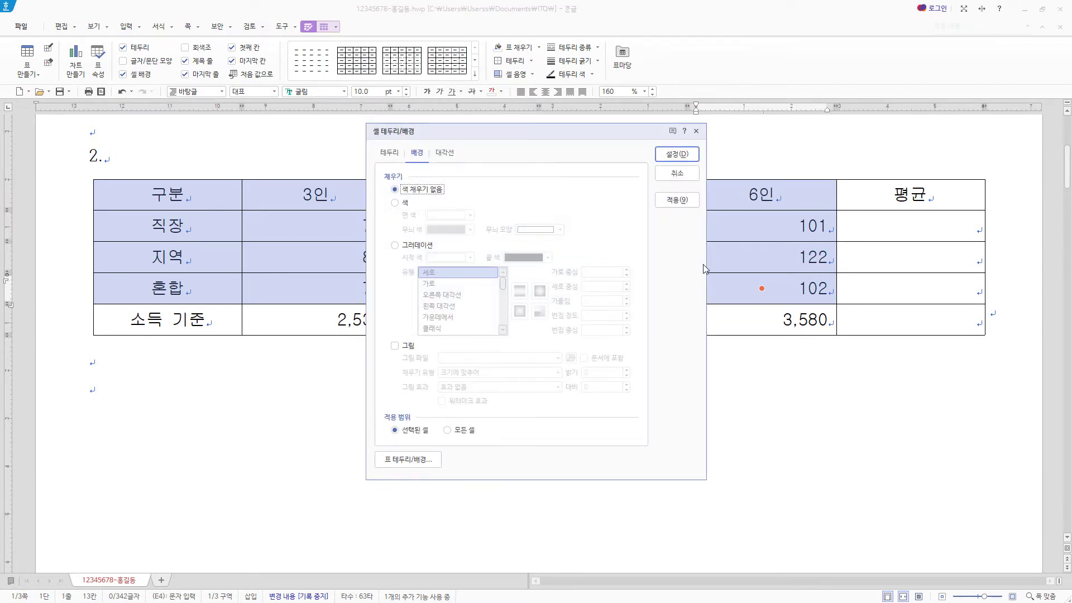
left_click(395, 203)
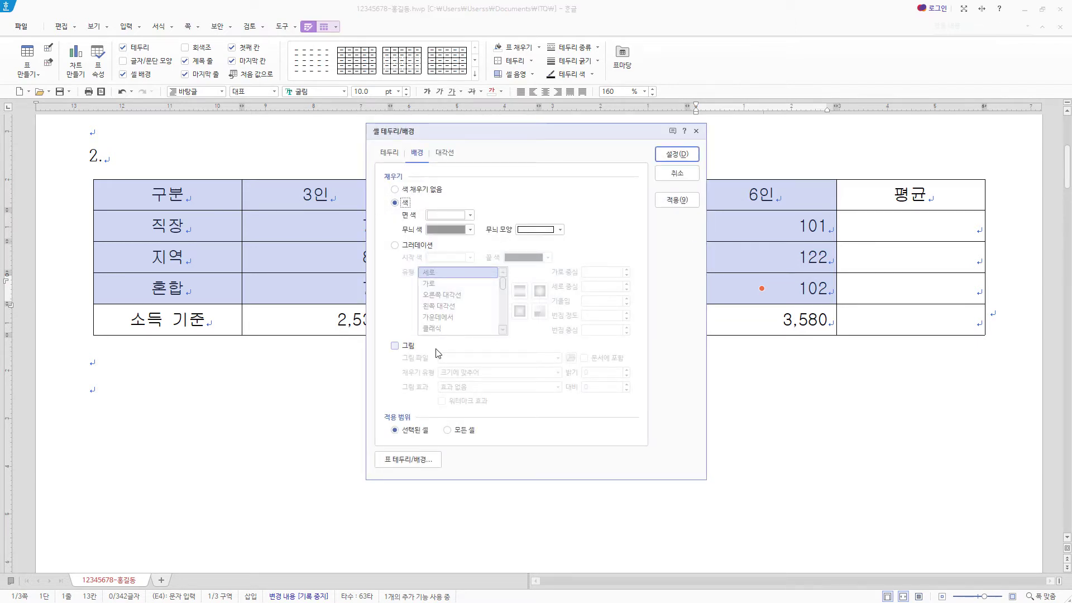
left_click(470, 215)
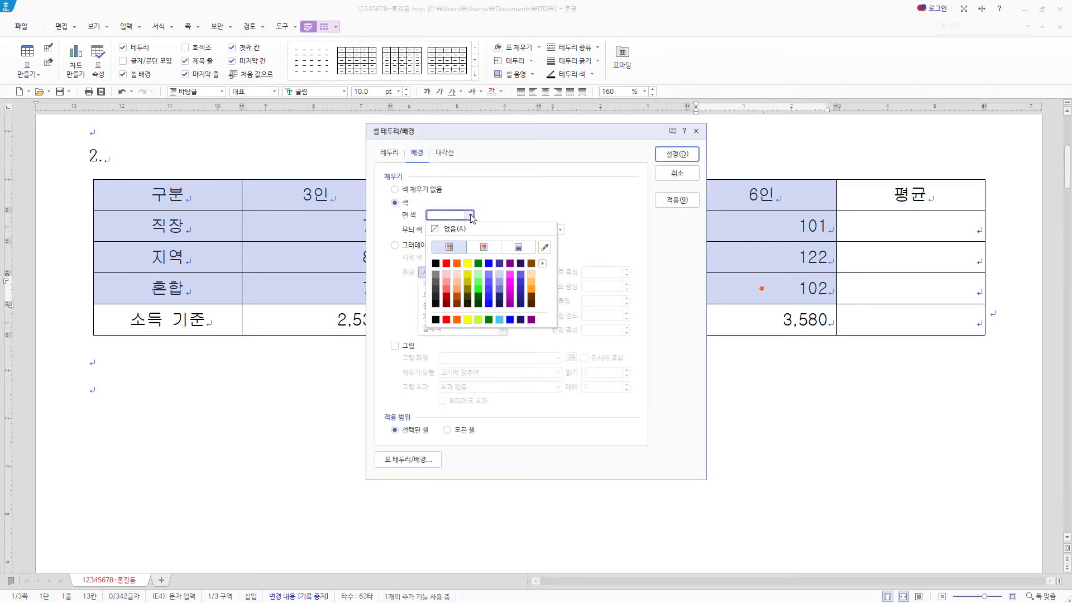
left_click(542, 263)
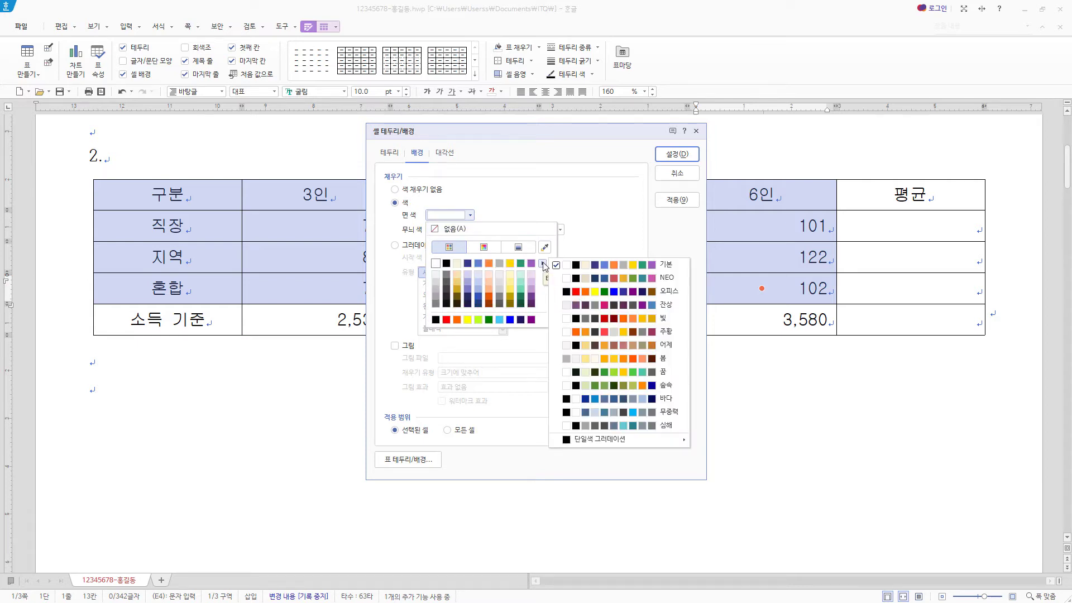
left_click(635, 292)
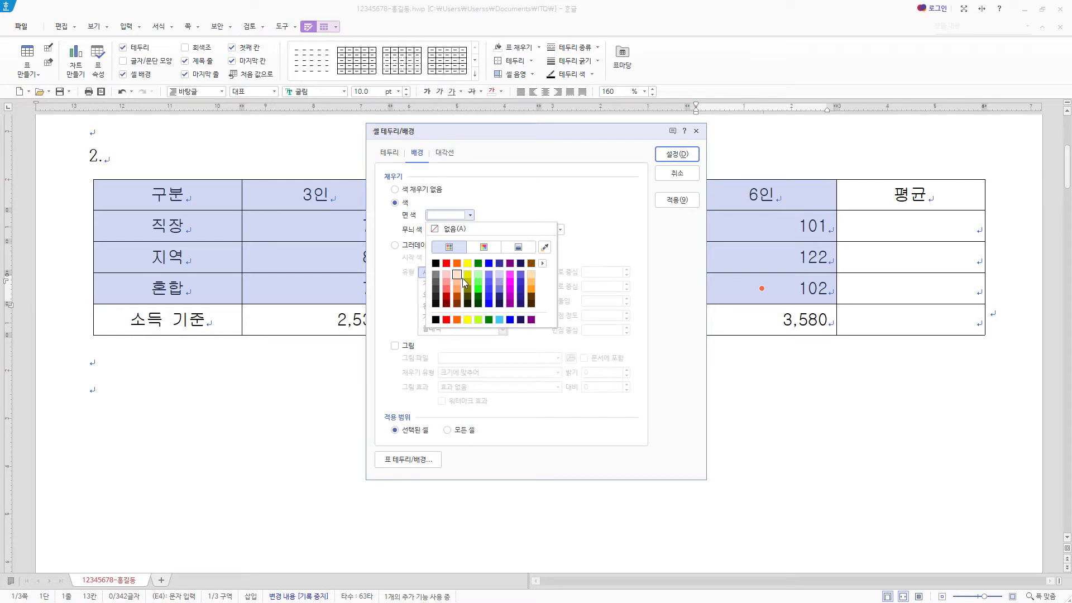
left_click(468, 264)
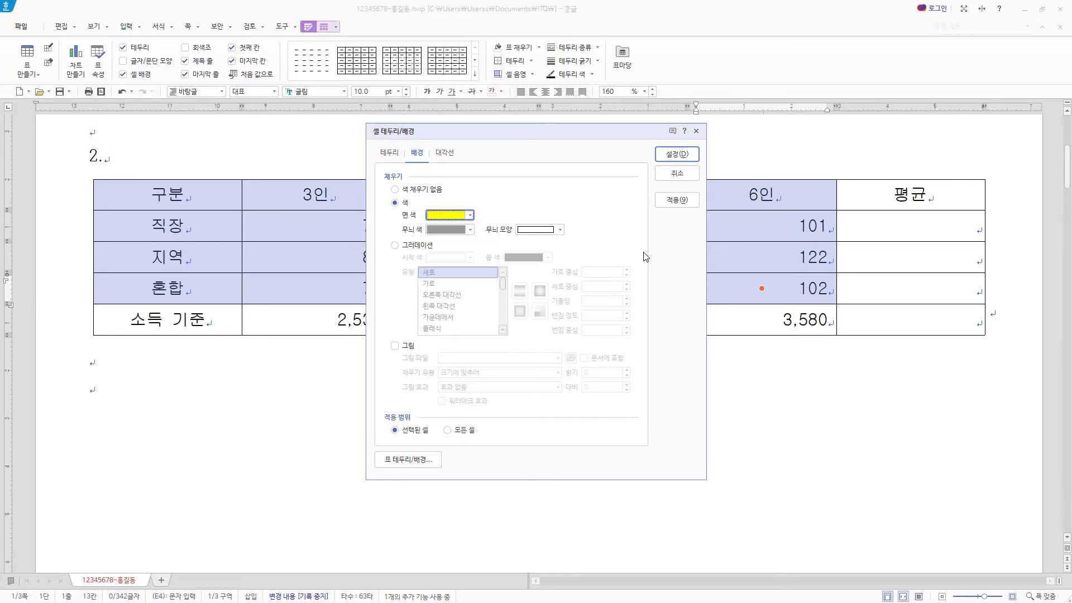
left_click(677, 155)
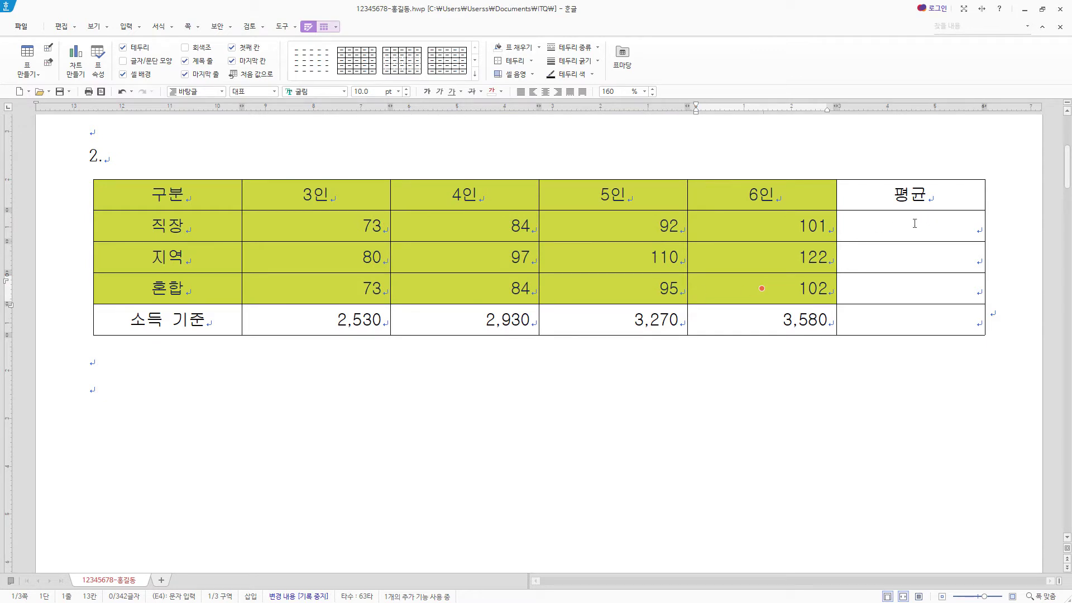
- Calculate the block average (블록 평균) of the 직장, 지역 and 혼합 rows into the 평균 column
left_click_drag(346, 225, 876, 285)
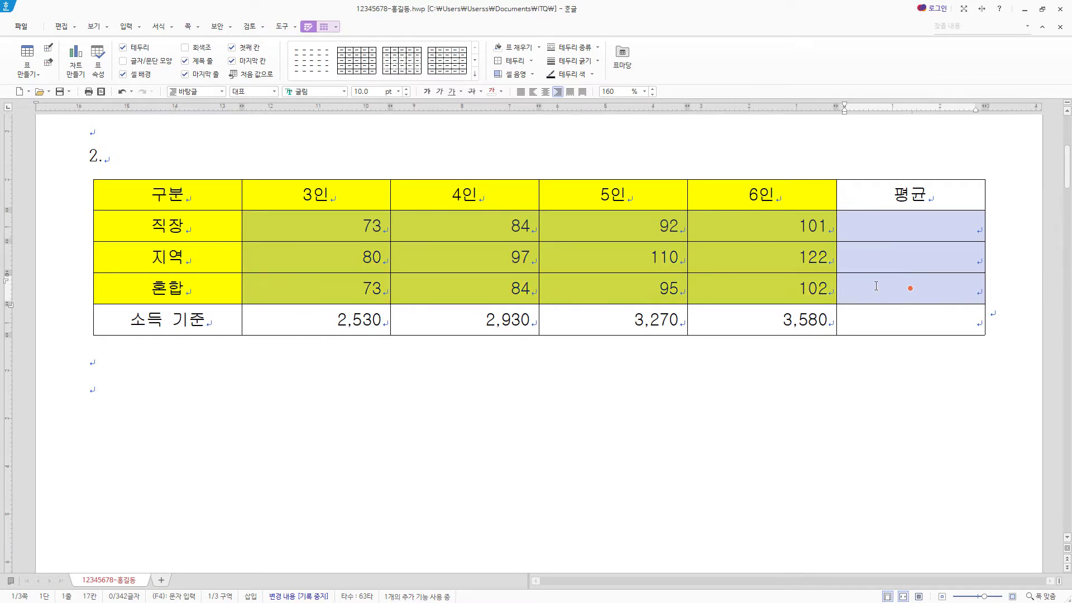
right_click(727, 228)
mouse_move(787, 436)
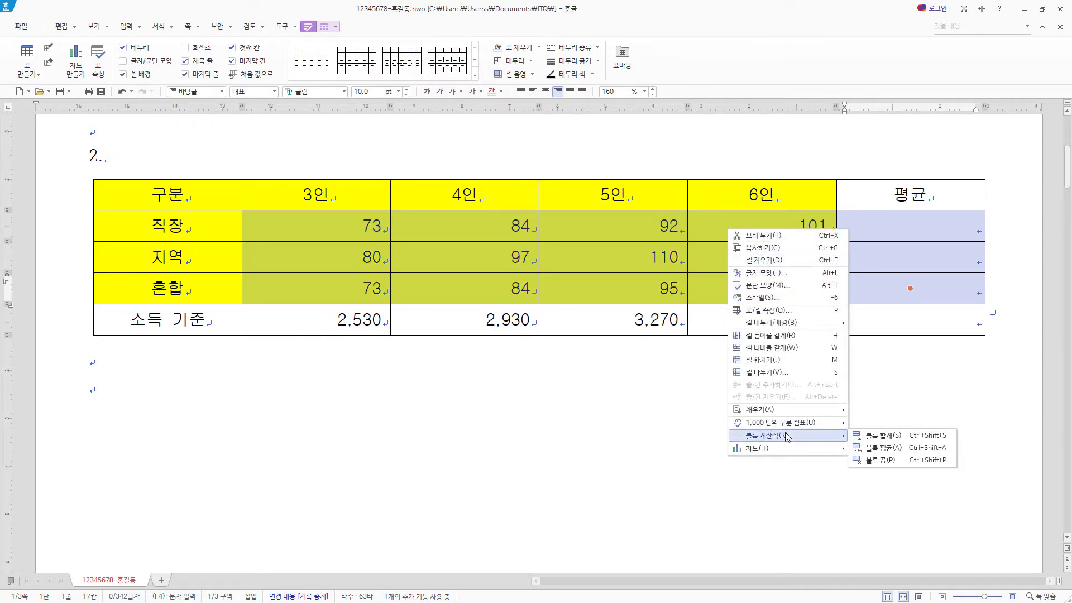
left_click(887, 448)
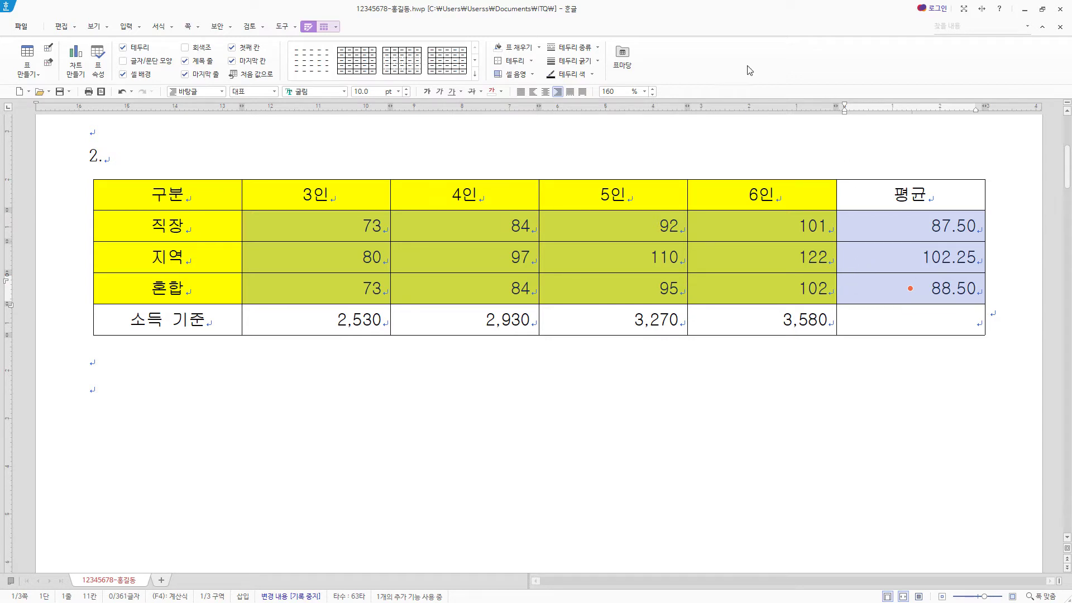
- Examine the table's caption position options, including in the other Hangul window, 빈 문서 1
left_click(325, 28)
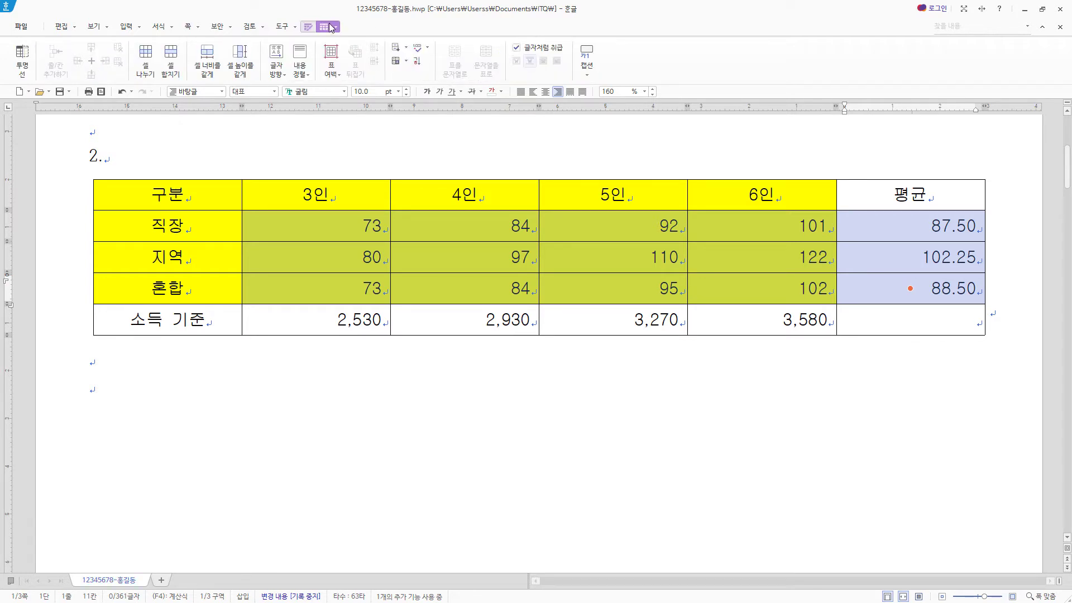
left_click(587, 71)
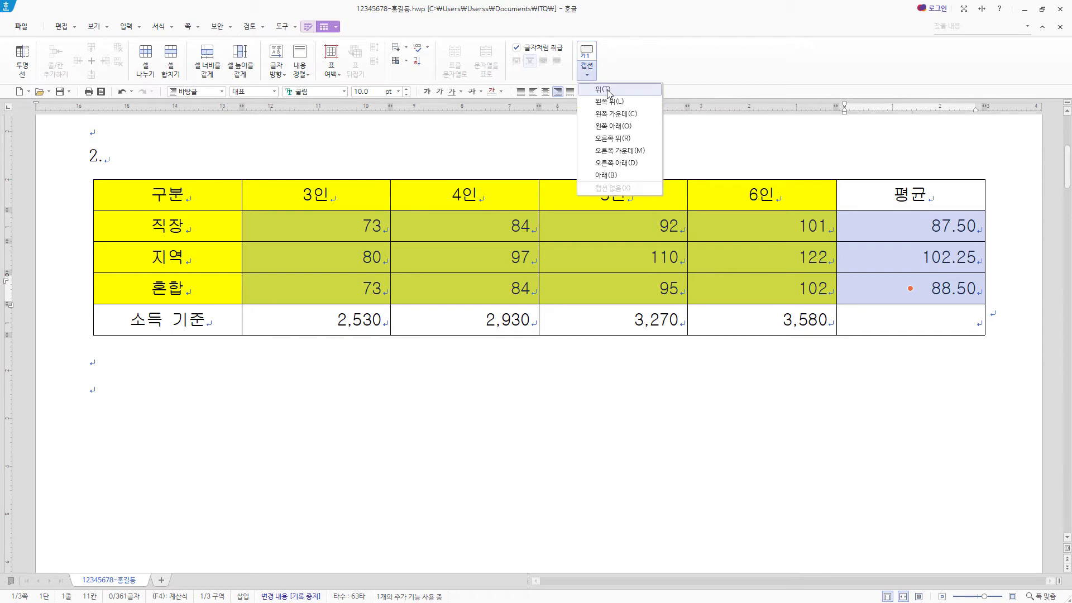
left_click(655, 43)
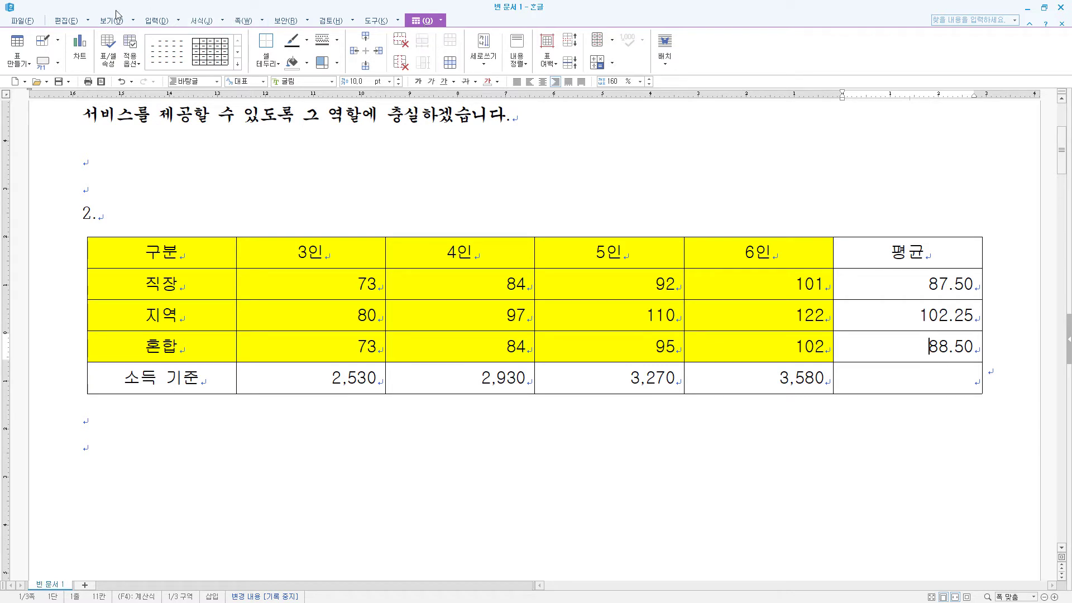
left_click(57, 63)
left_click(58, 80)
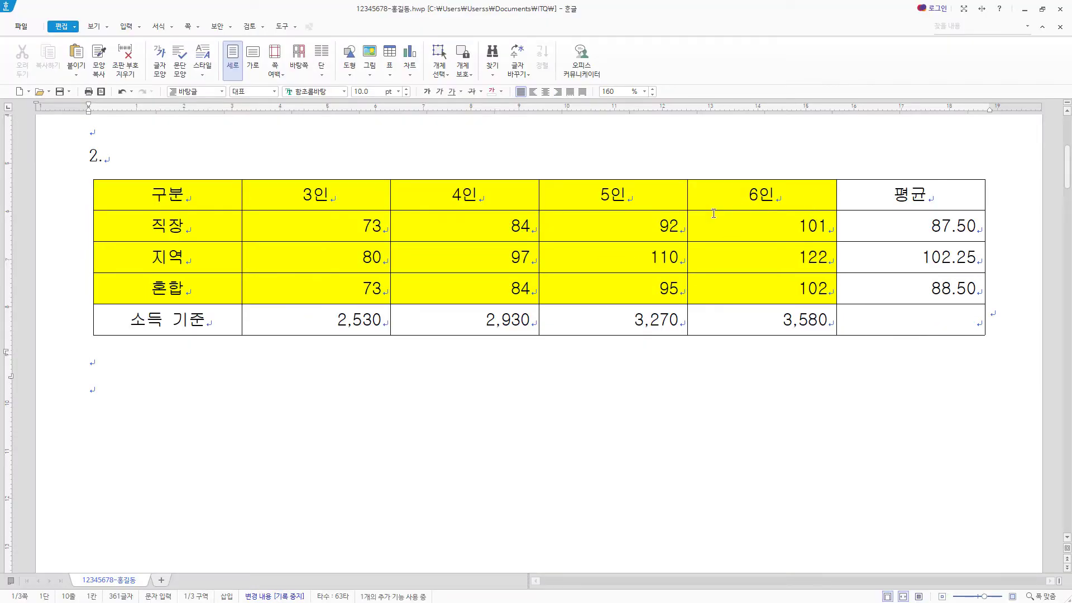
- Add a caption above the table and fill it with the copied text 유아 종일제 돌봄 건강보험료 본인 부담금(단위 : 천 원)
left_click(683, 220)
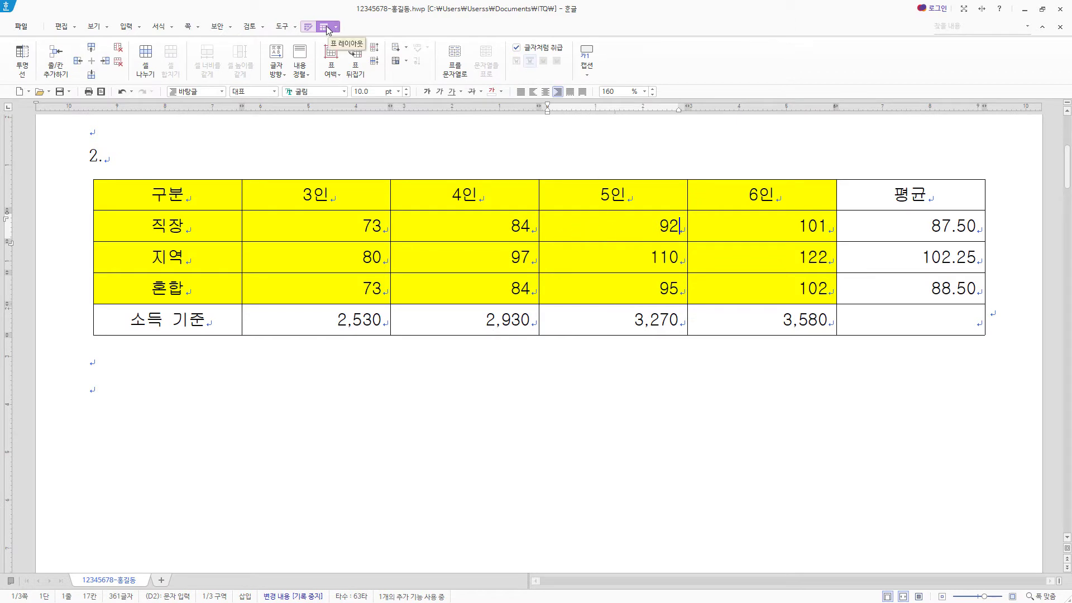
left_click(587, 72)
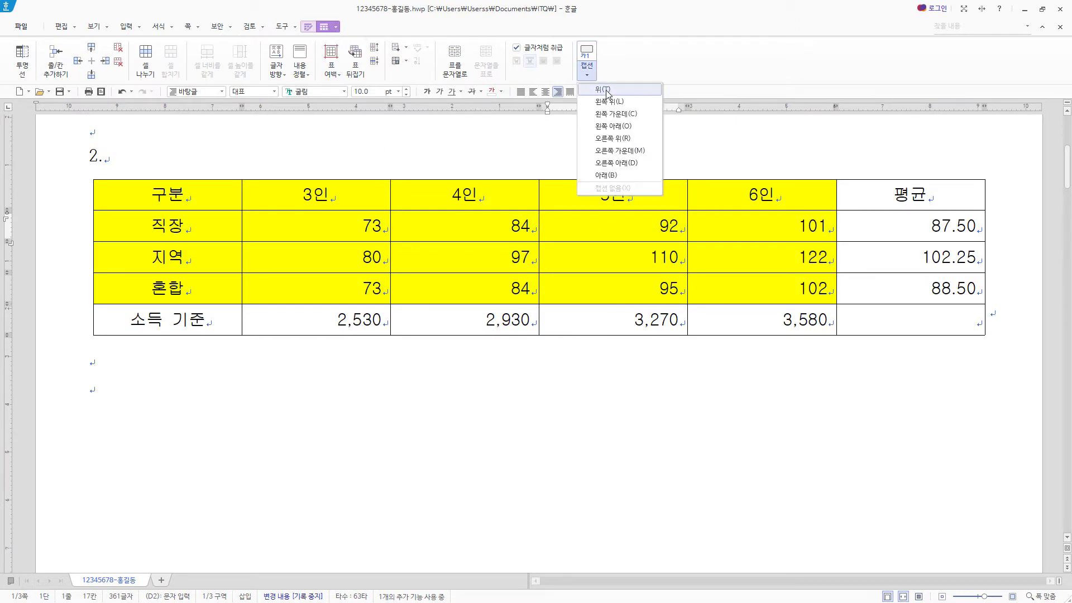
left_click(601, 88)
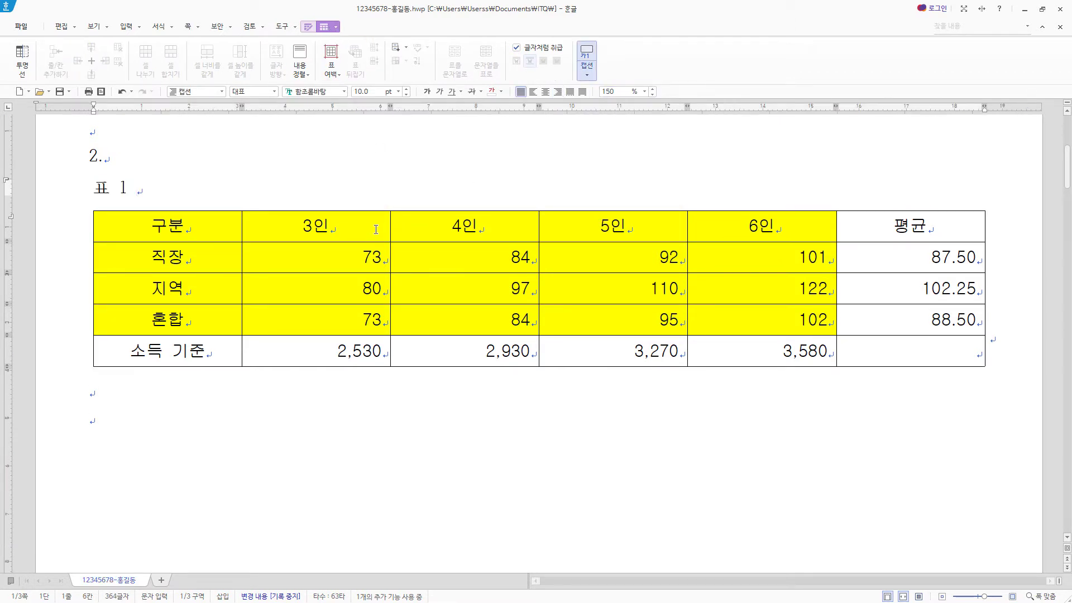
key("ctrl+v")
- Set the whole table caption in the 굴림체 font and right-align it
left_click_drag(522, 190, 81, 184)
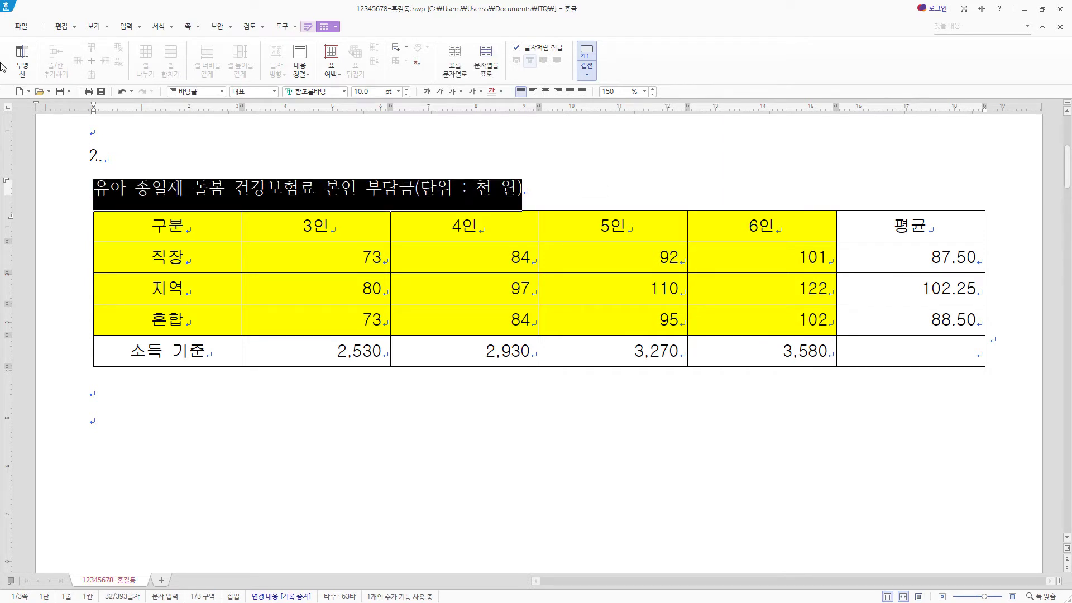
left_click(329, 90)
type("굴림")
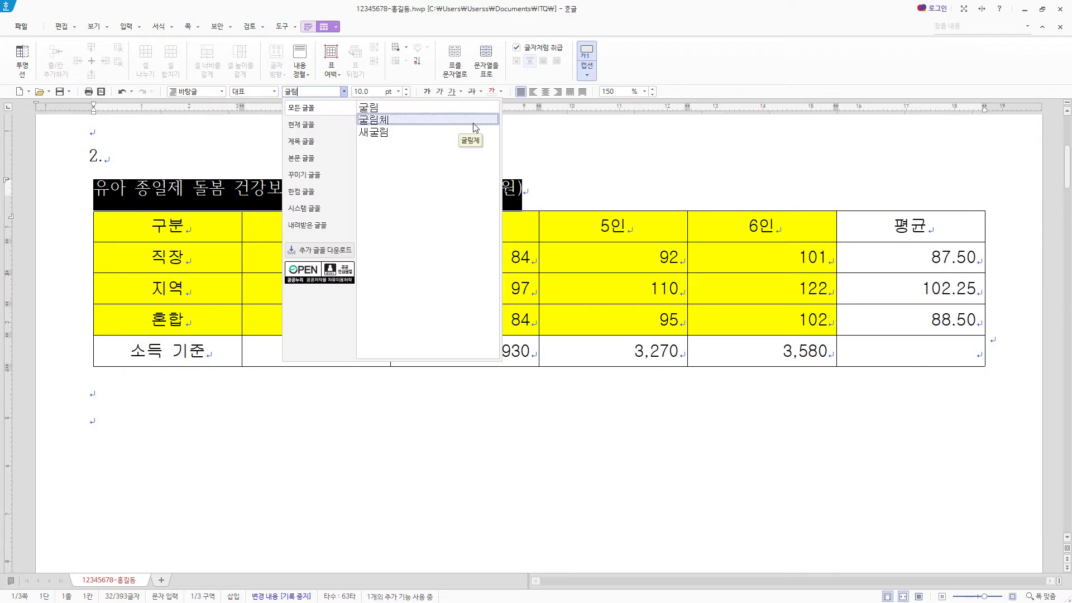
left_click(473, 121)
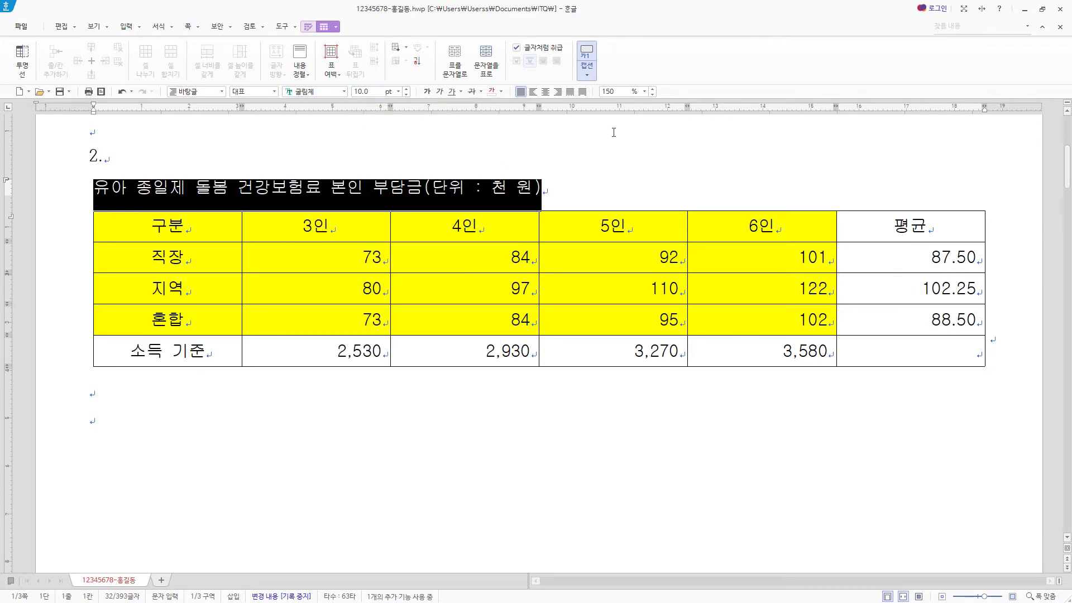
left_click(557, 92)
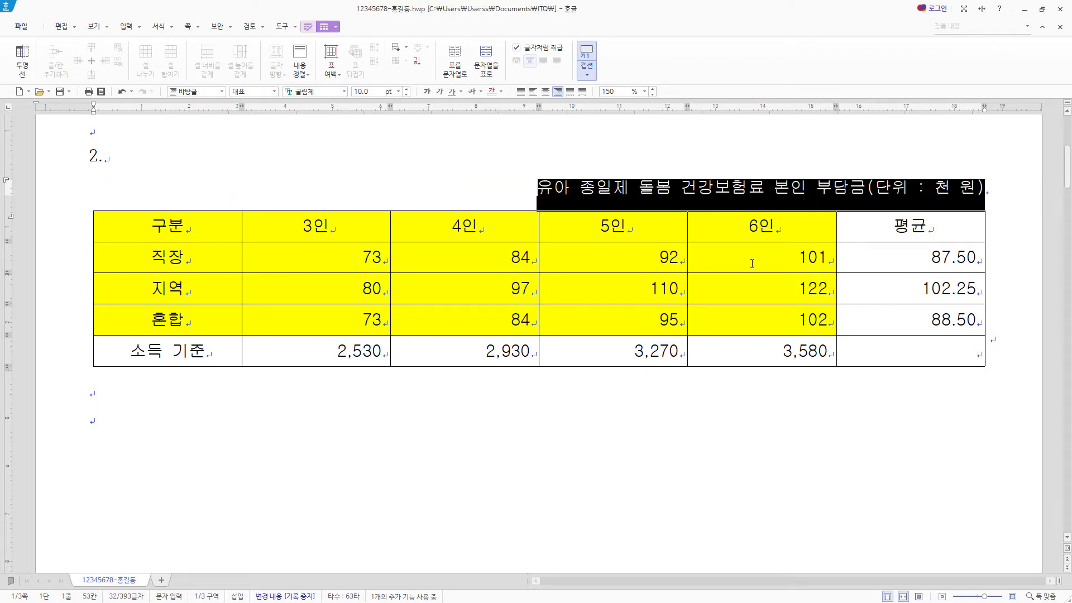
- Apply a double line to the outer borders of the whole table
left_click(174, 226)
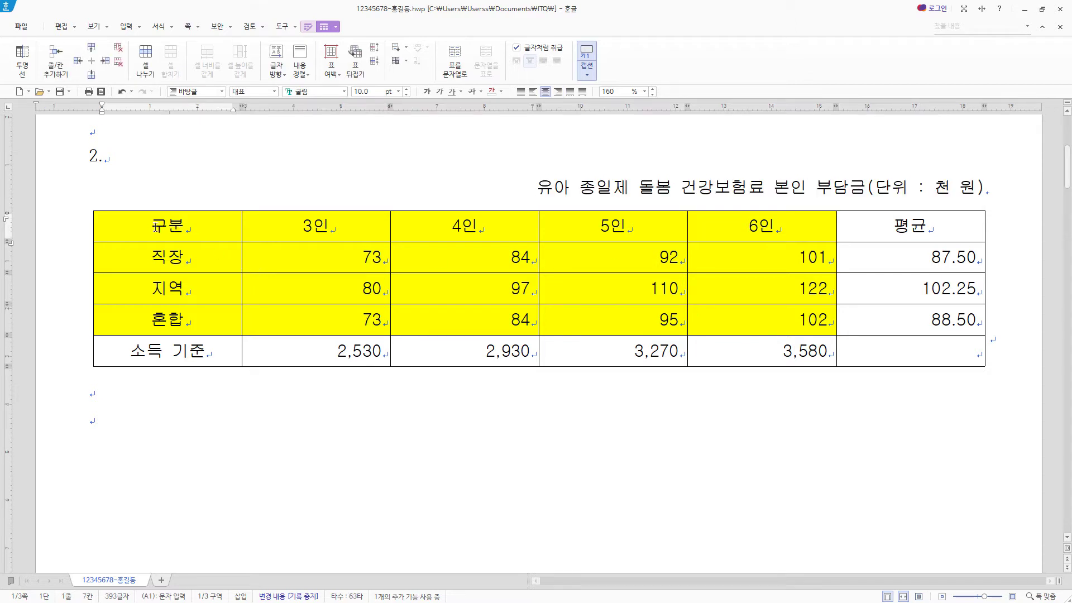
left_click_drag(173, 226, 865, 350)
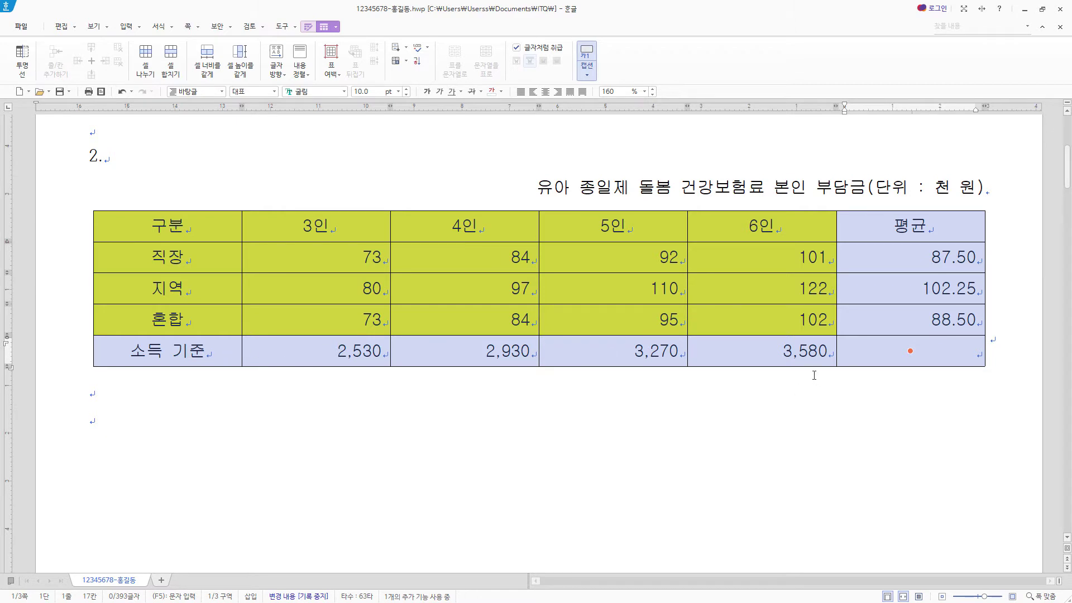
key("l")
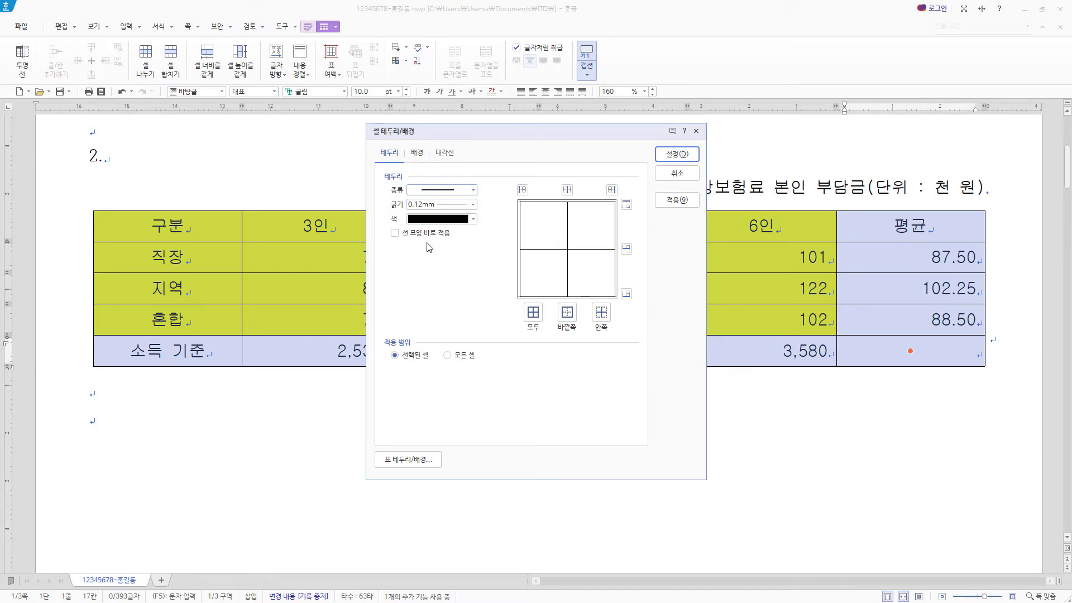
left_click(472, 191)
left_click(450, 284)
left_click(567, 312)
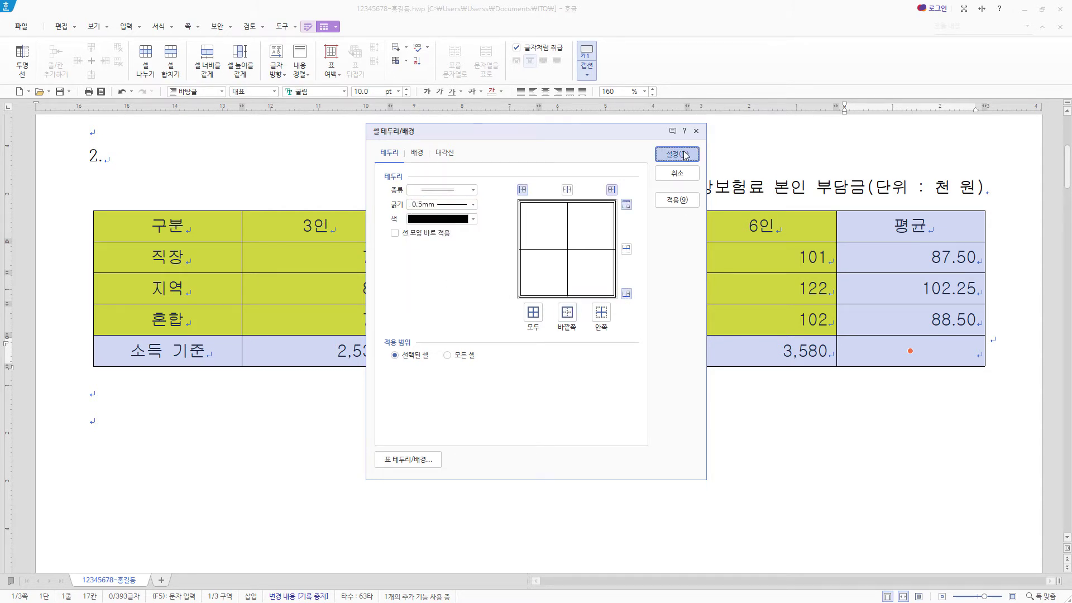
left_click(684, 155)
- Apply a double line to the bottom border of the header row, from 구분 through 평균
left_click(167, 226)
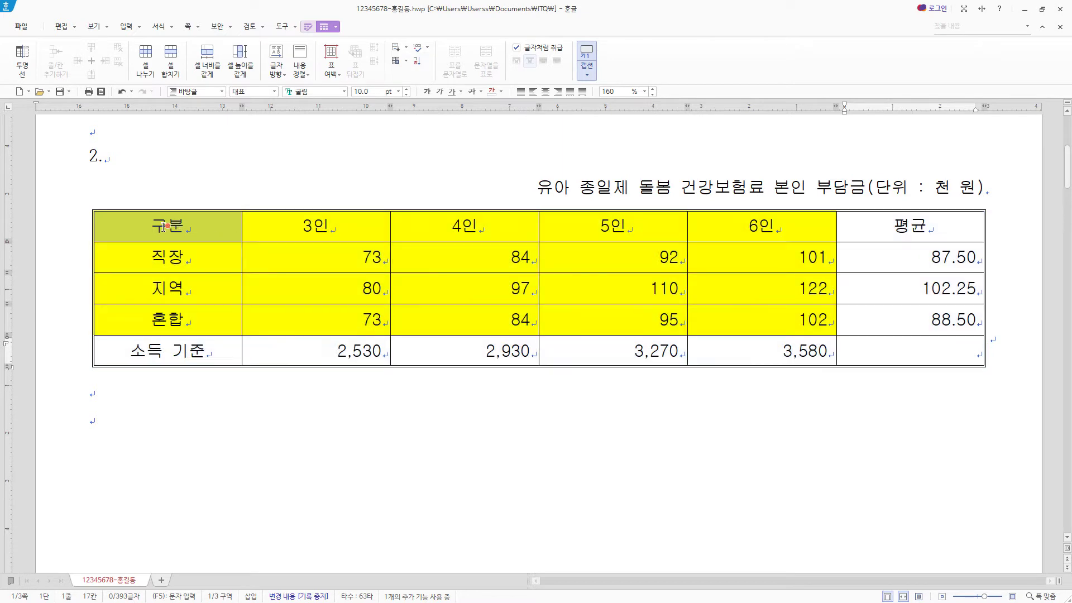
left_click_drag(163, 226, 812, 230)
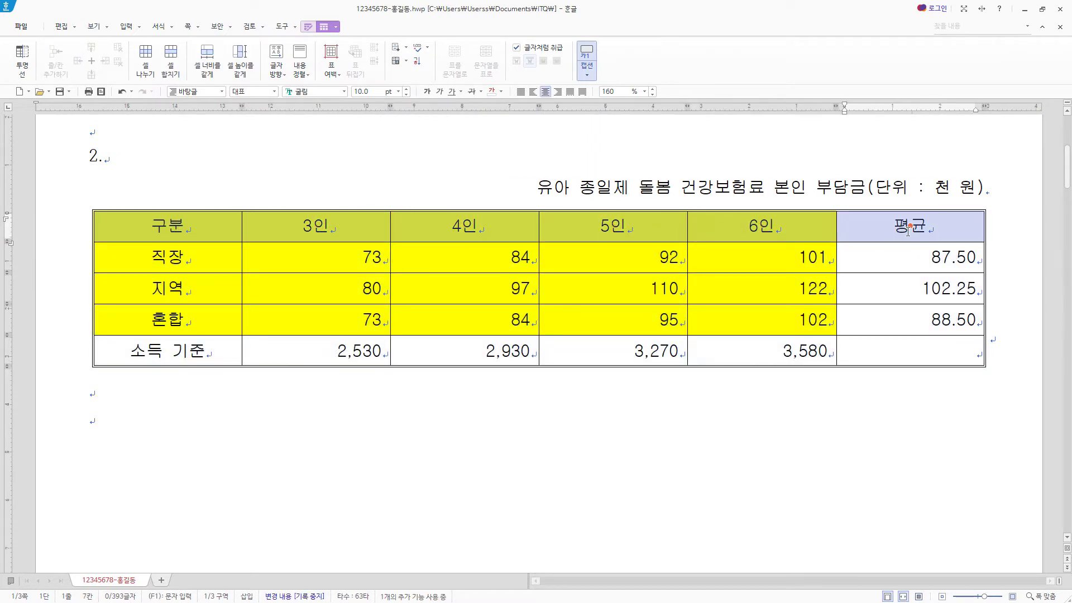
key("l")
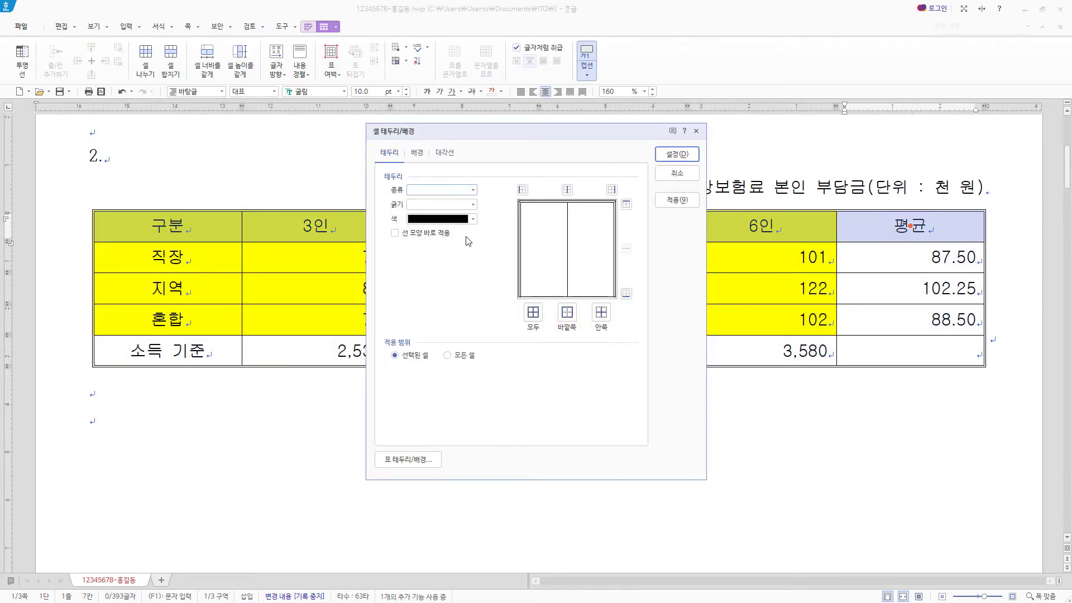
left_click(473, 190)
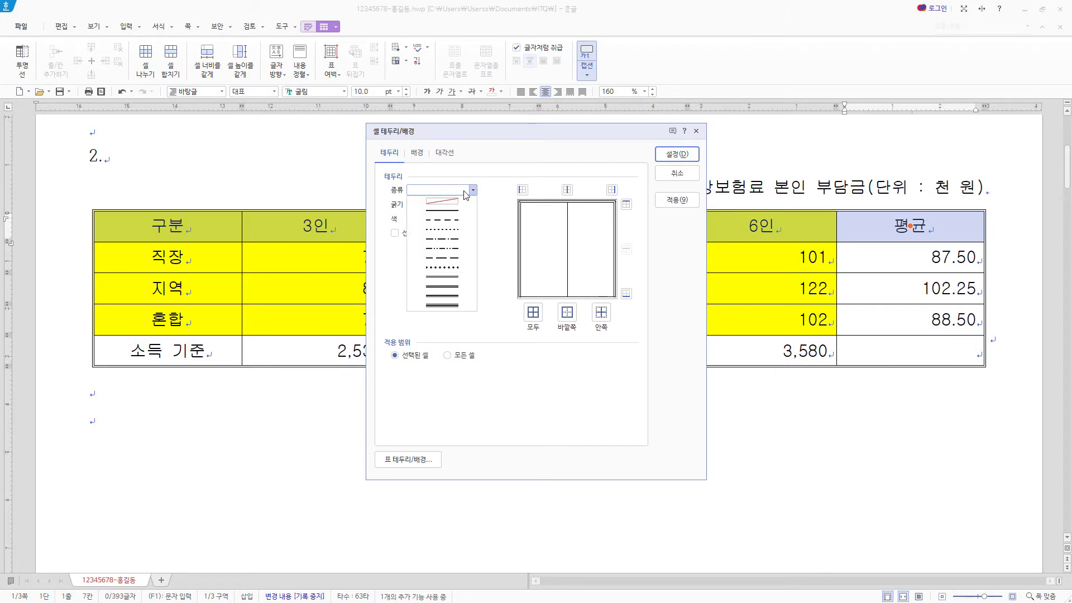
left_click(452, 278)
left_click(627, 293)
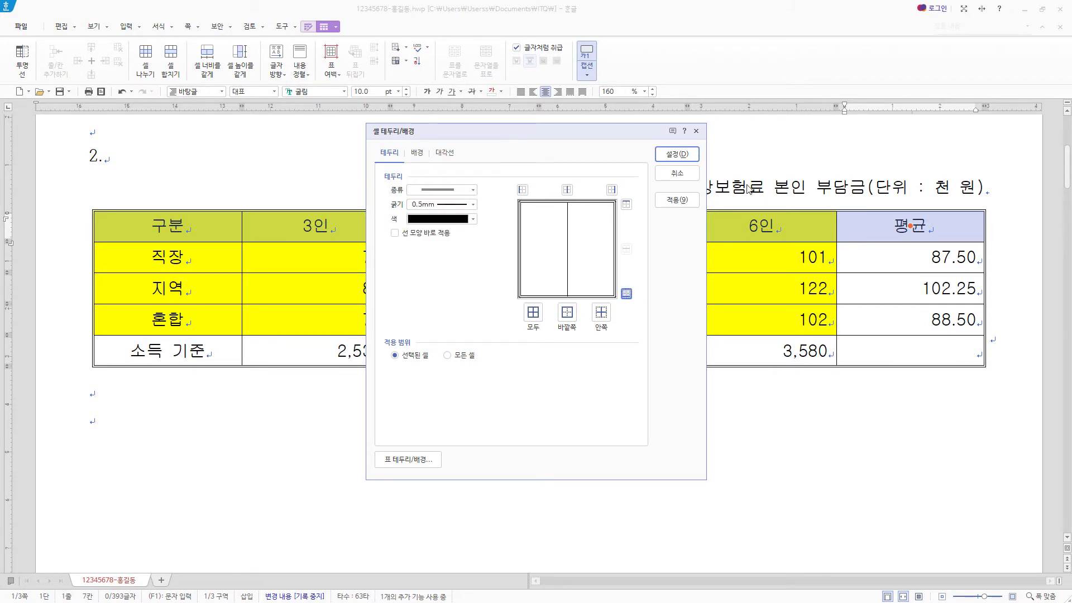
left_click(677, 154)
- Apply a double line to the right border of the first column, from 구분 through 소득 기준
left_click(203, 227)
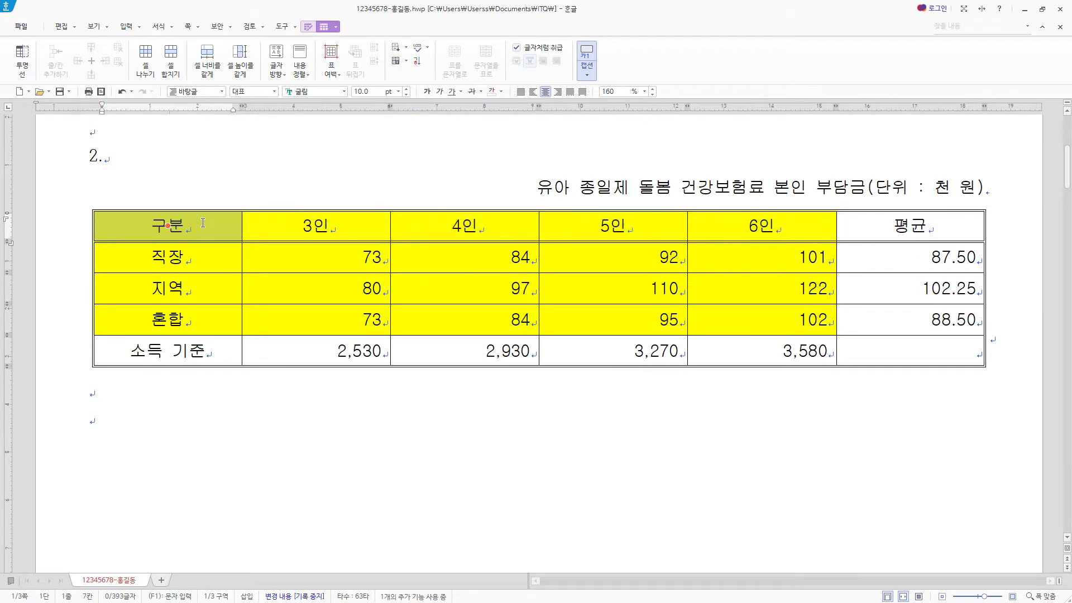
left_click_drag(203, 227, 192, 346)
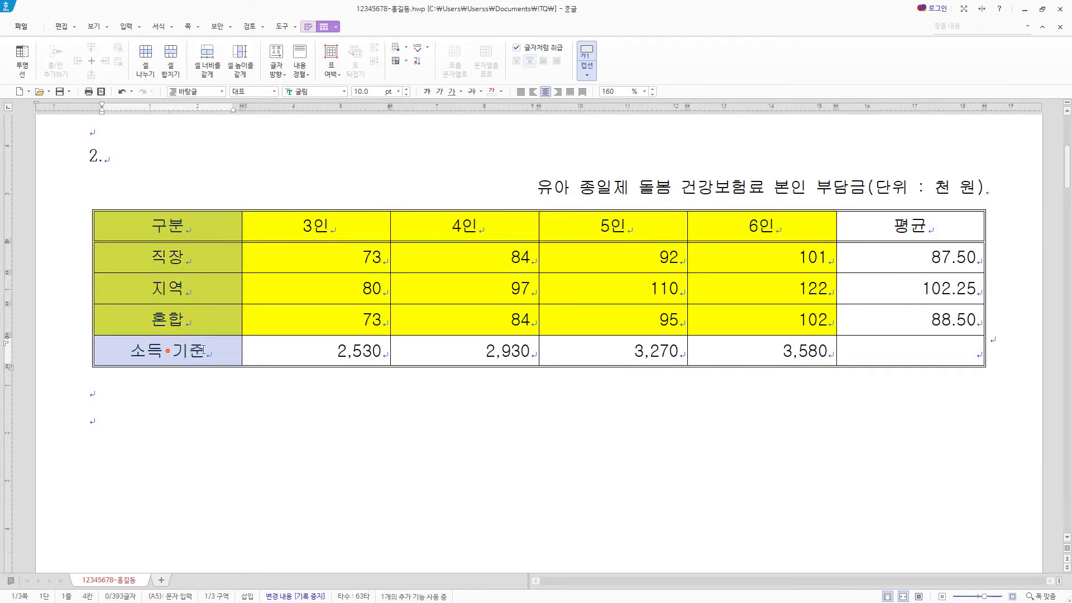
key("l")
left_click(472, 189)
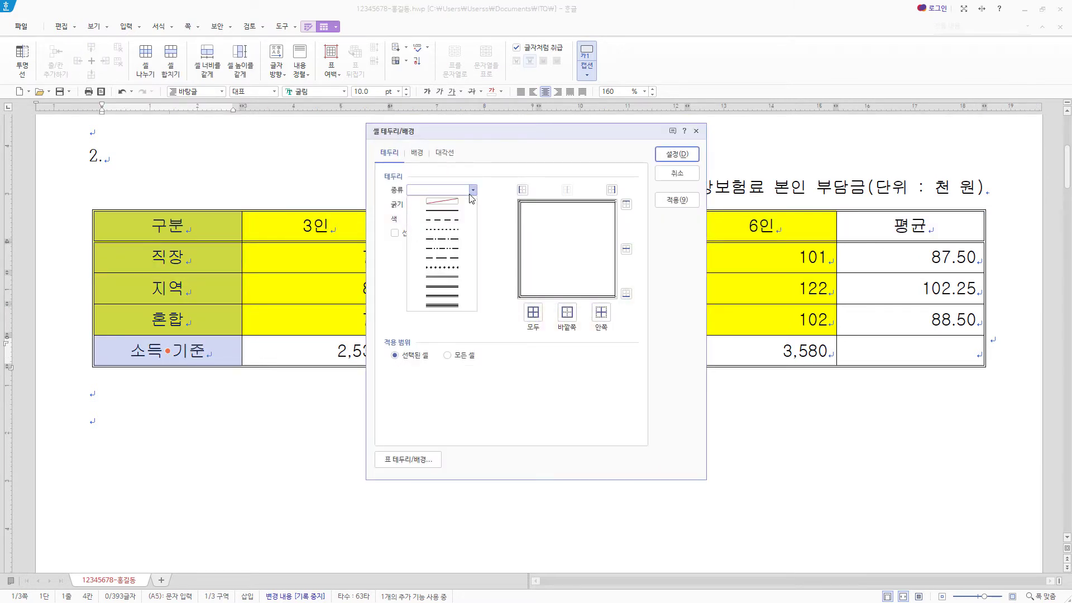
left_click(442, 285)
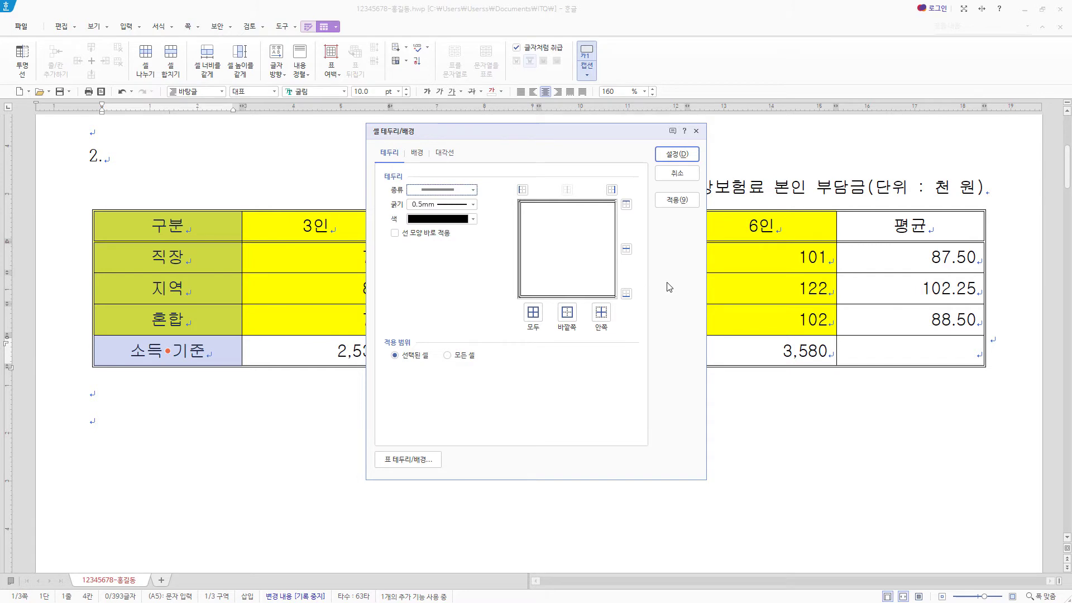
left_click(612, 189)
left_click(677, 154)
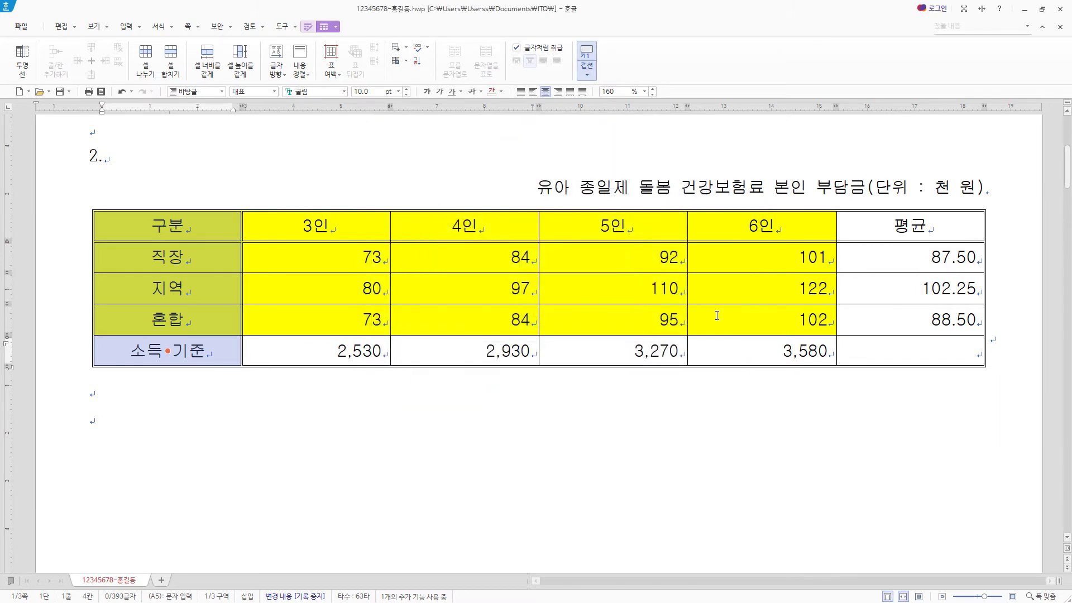
- Cross out the empty 평균 cell of the 소득 기준 row with both single diagonal lines
left_click(926, 346)
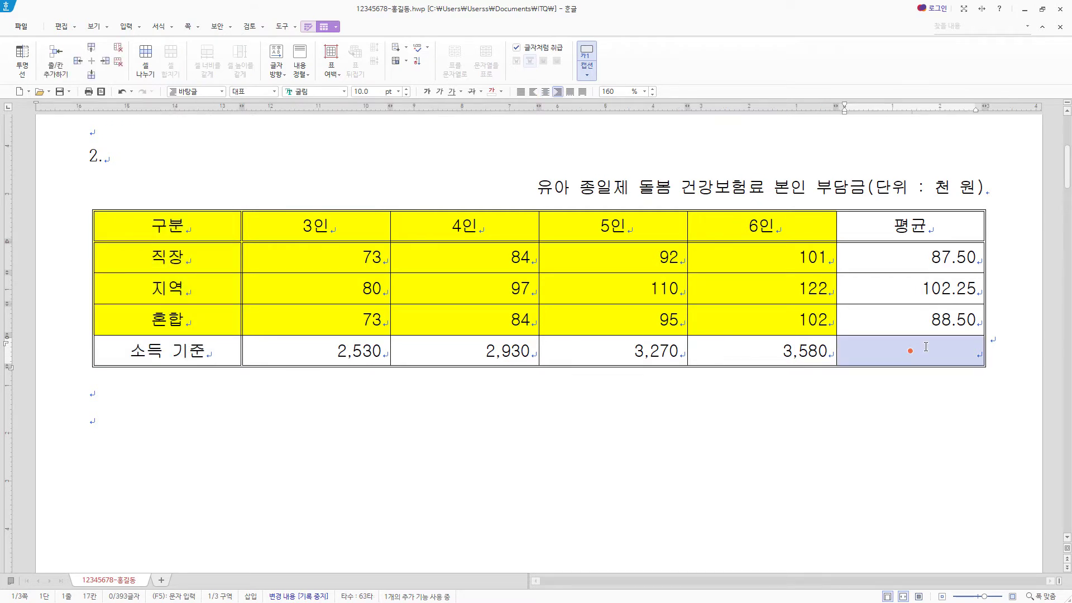
key("l")
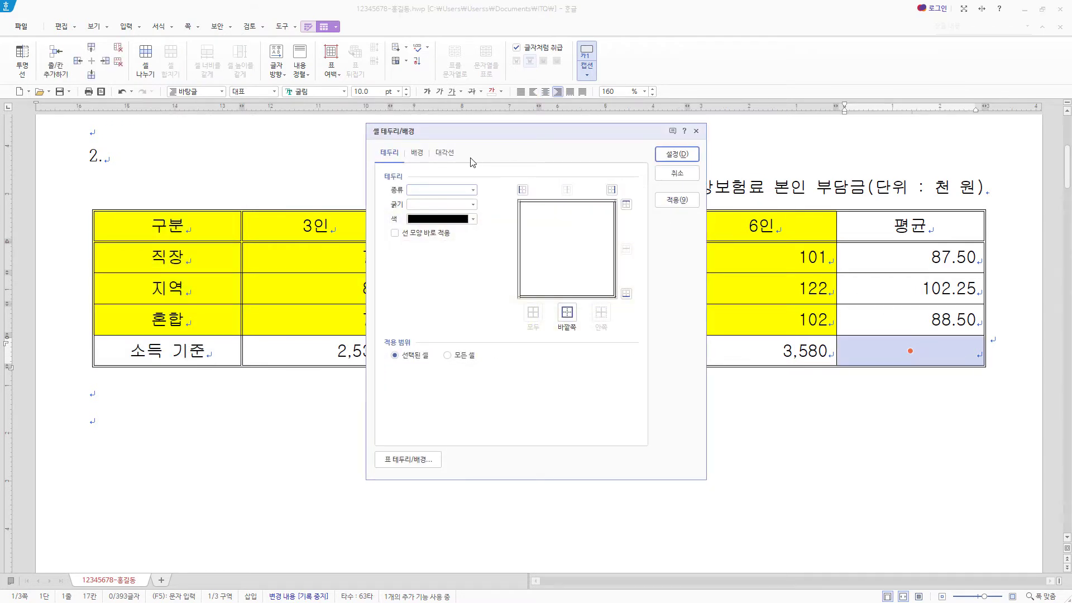
left_click(446, 153)
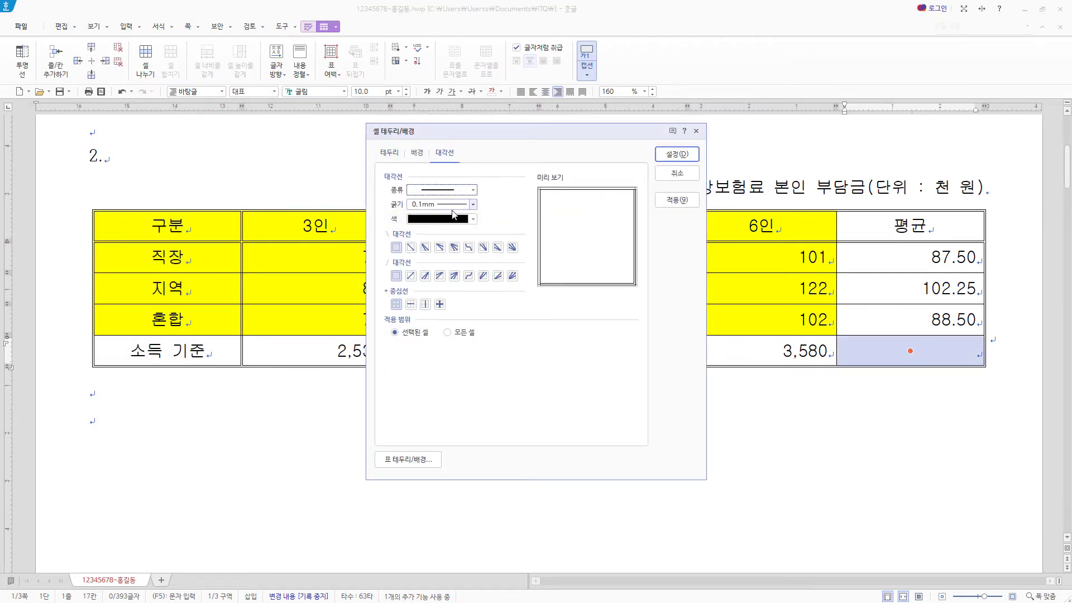
left_click(411, 248)
left_click(411, 275)
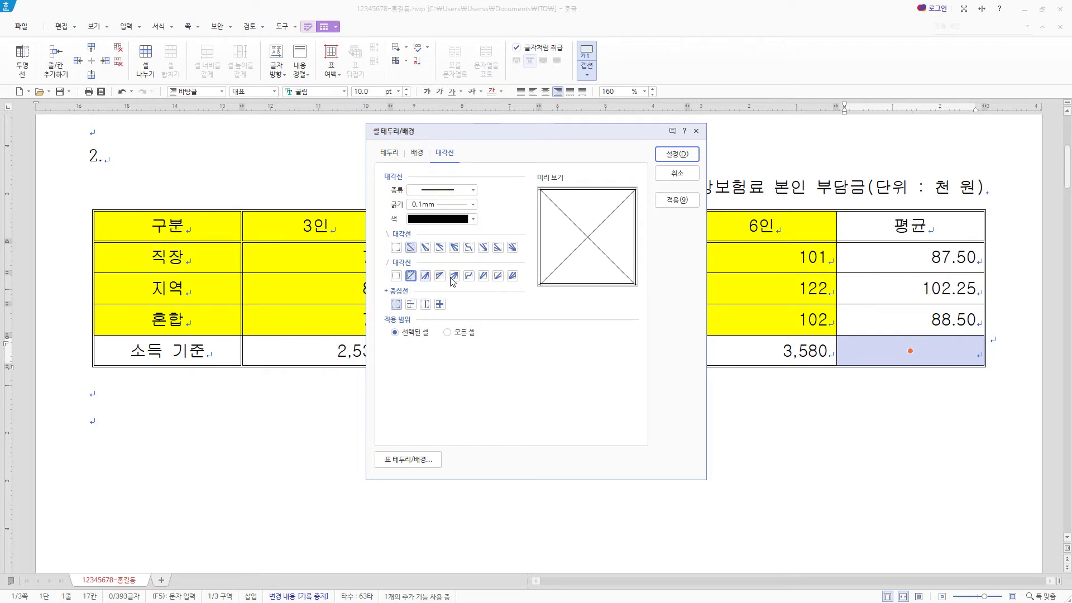
left_click(686, 157)
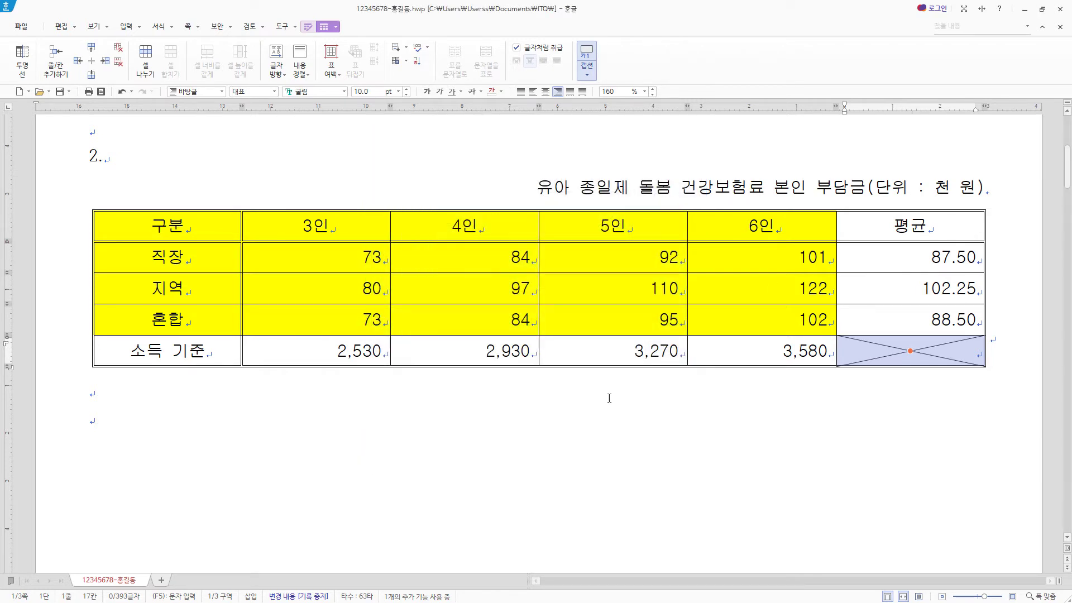
left_click(200, 394)
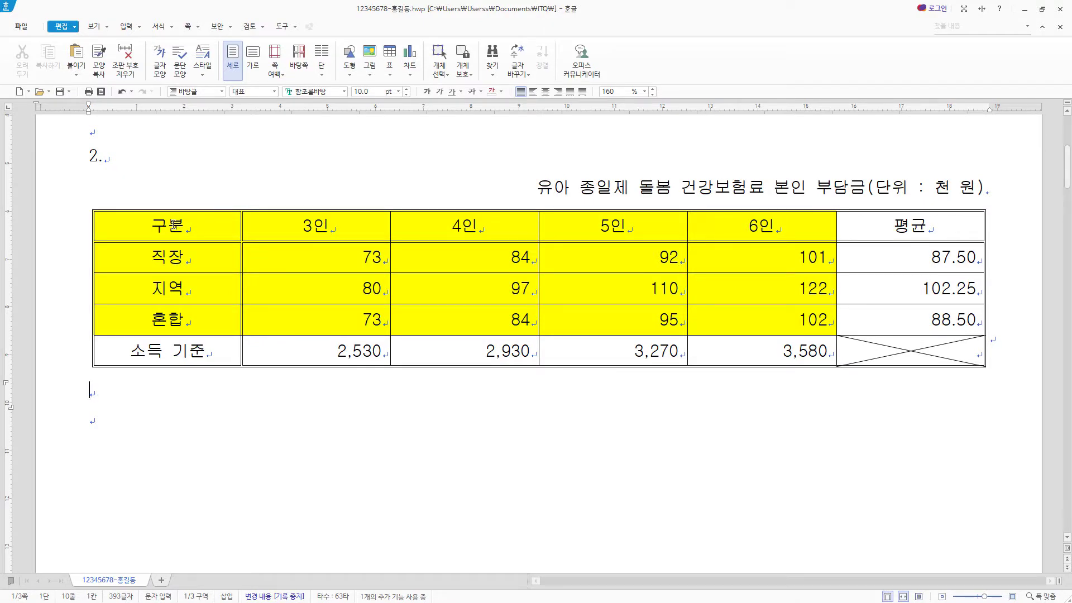
- Insert a clustered column chart (세로 막대형) from the cells 구분 through the 6인 column of the 혼합 row, keeping its data as is
left_click(175, 225)
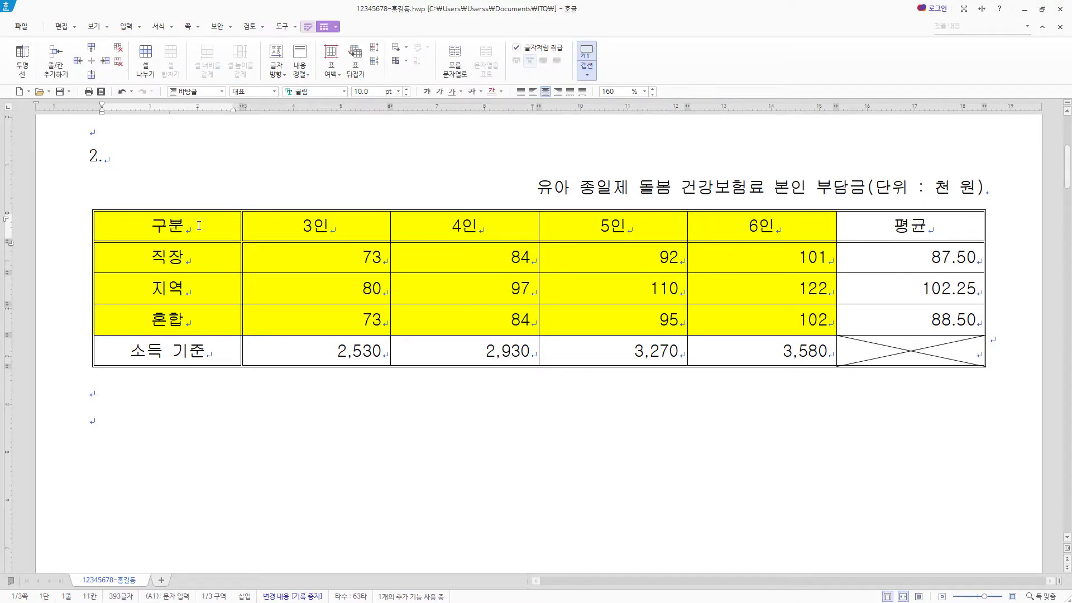
mouse_move(175, 224)
left_mouse_down()
mouse_move(726, 226)
mouse_move(757, 323)
left_mouse_up()
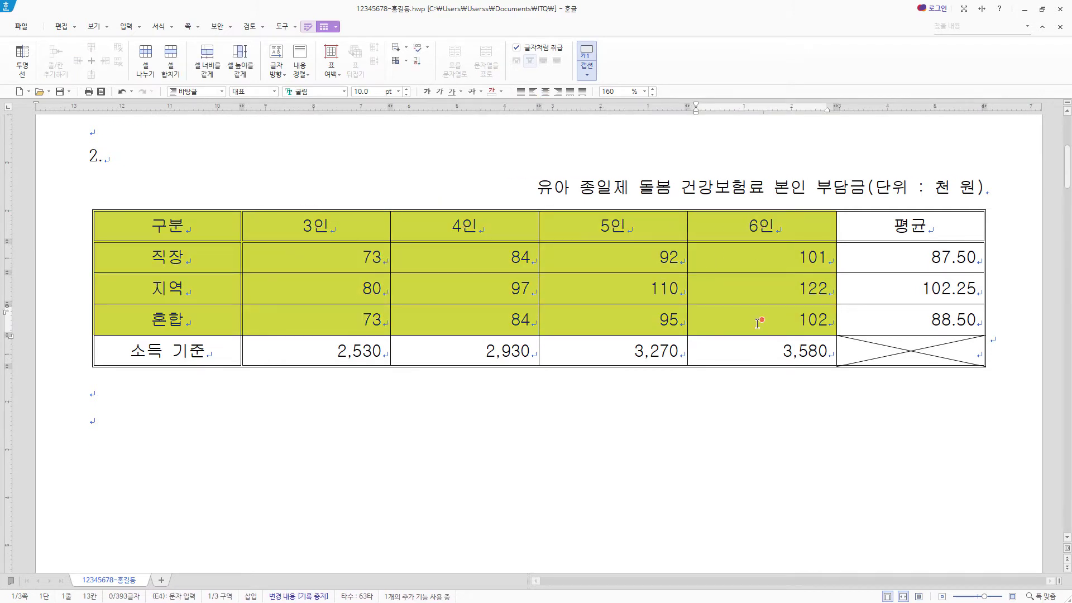
right_click(631, 228)
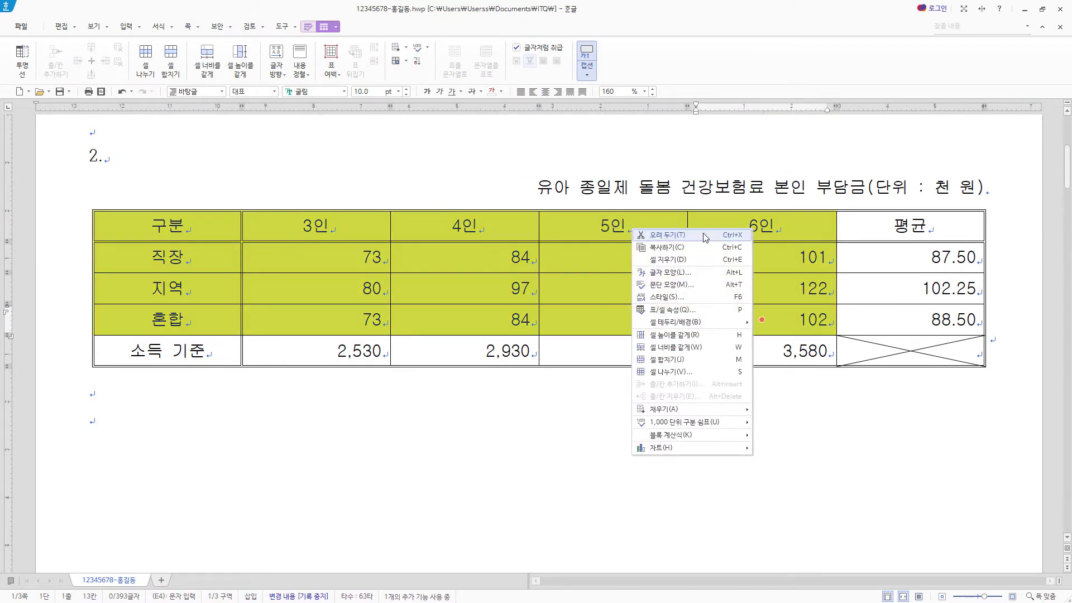
mouse_move(683, 453)
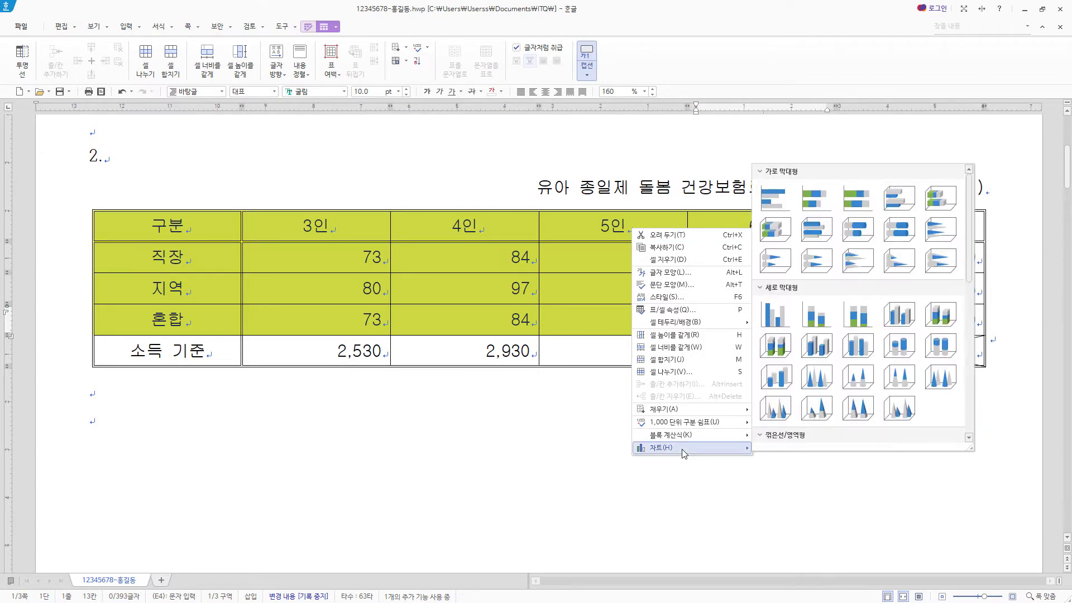
left_click(782, 319)
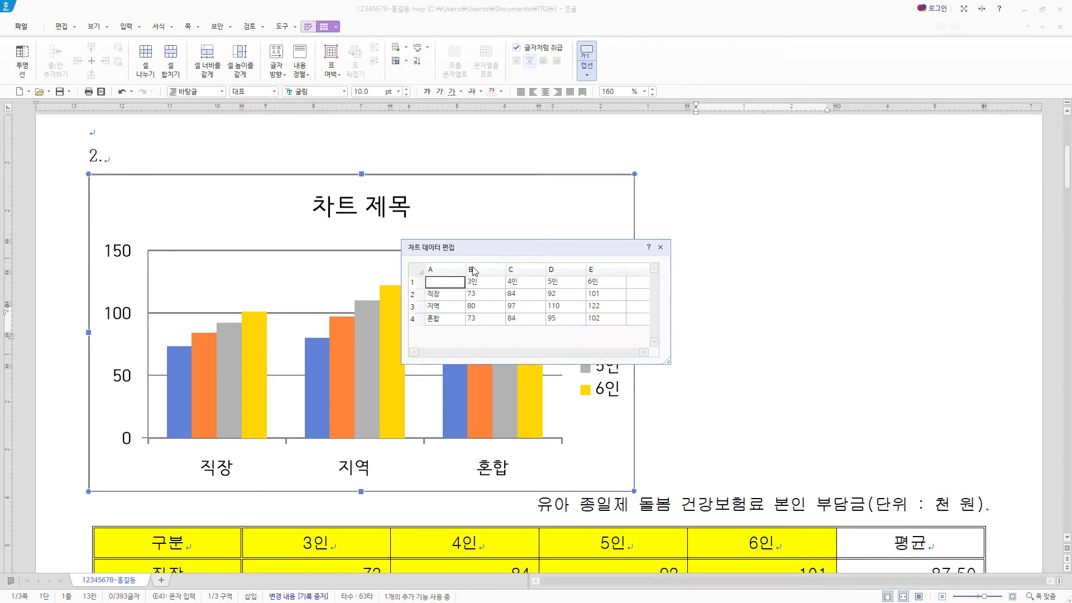
left_click(660, 248)
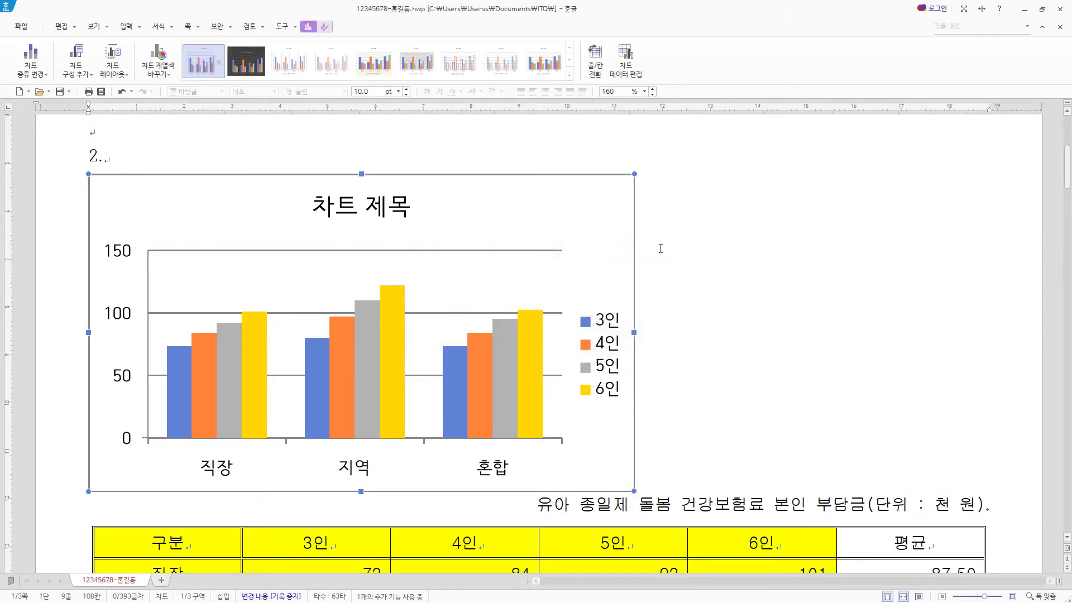
- Set the chart's object properties so that it is treated as a character (글자처럼 취급)
right_click(598, 196)
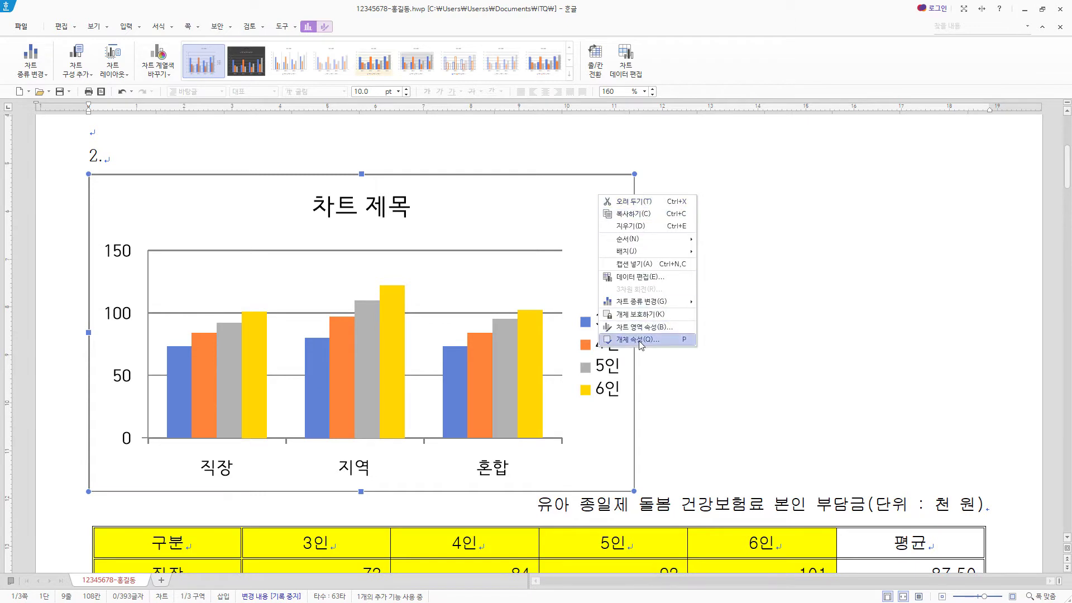
left_click(682, 341)
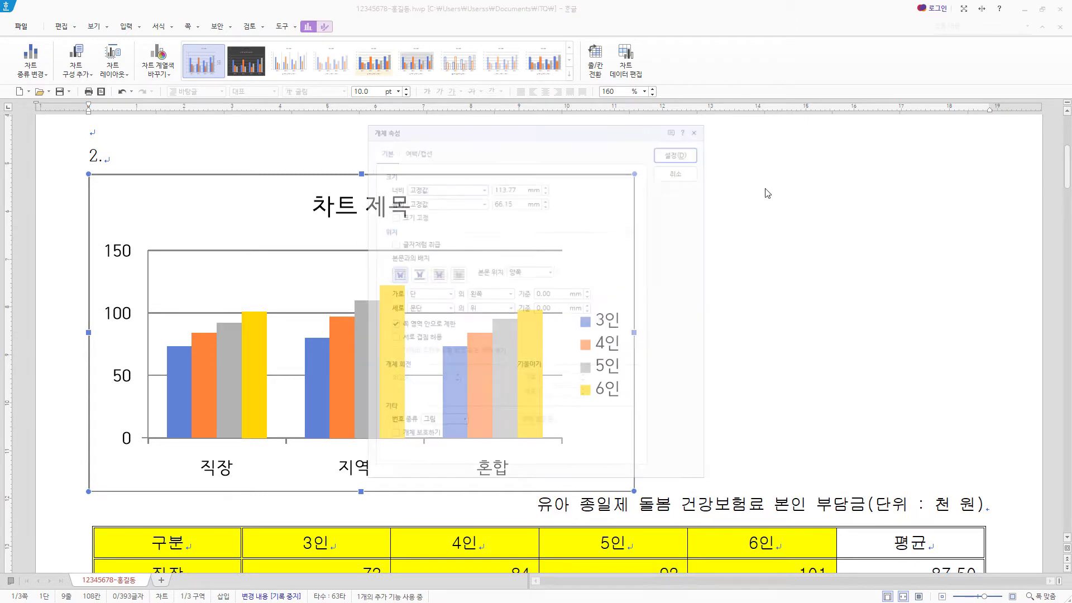
left_click(424, 246)
left_click(679, 152)
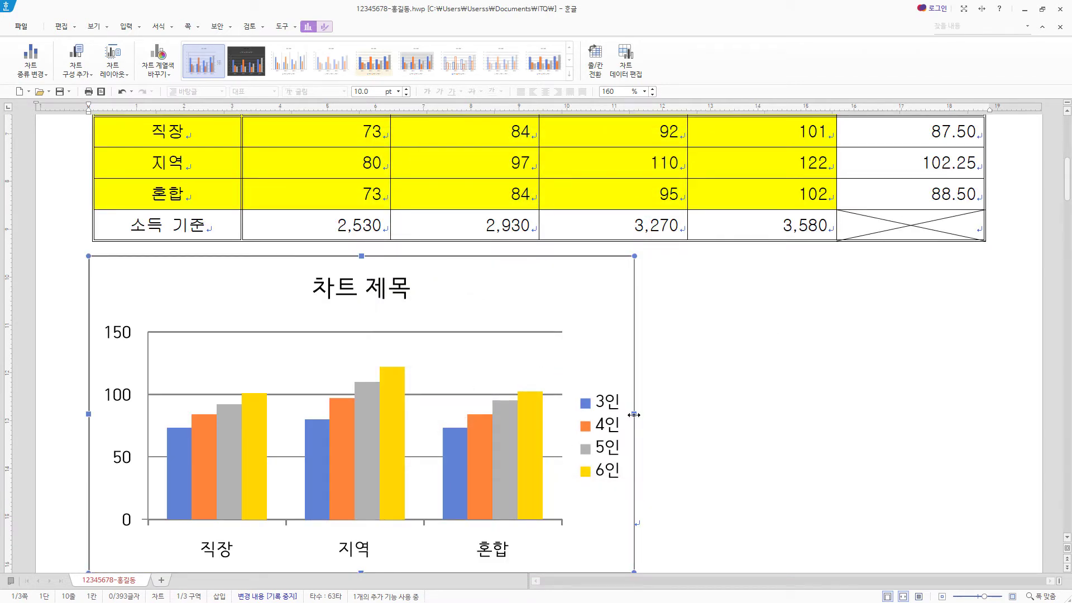
- Widen the chart to match the table's width and make it slightly taller
left_click_drag(728, 407, 985, 399)
scroll(742, 371, "down", 2)
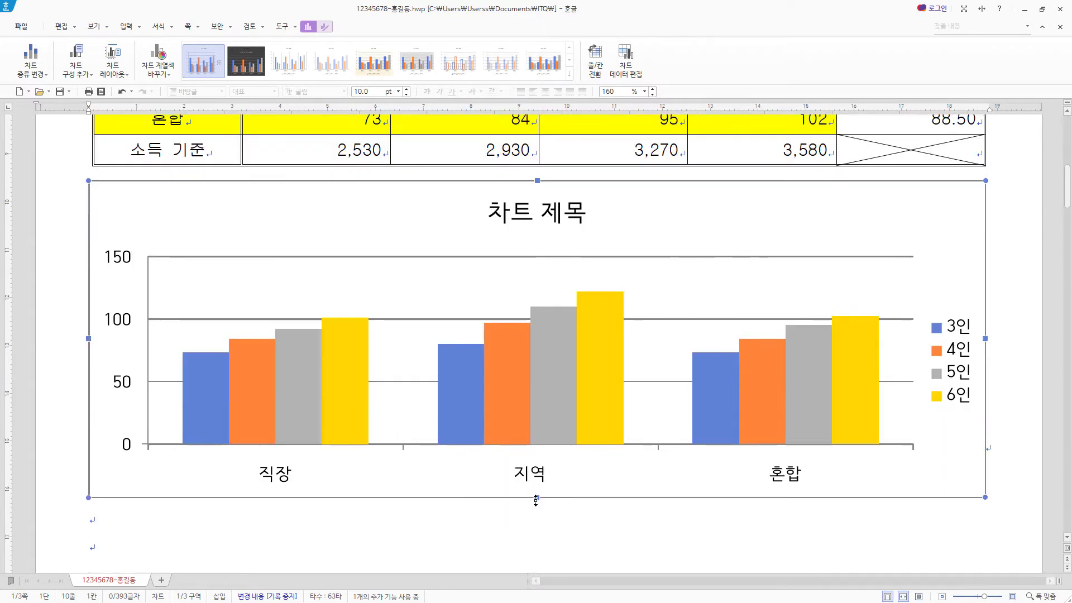
left_click_drag(535, 498, 536, 531)
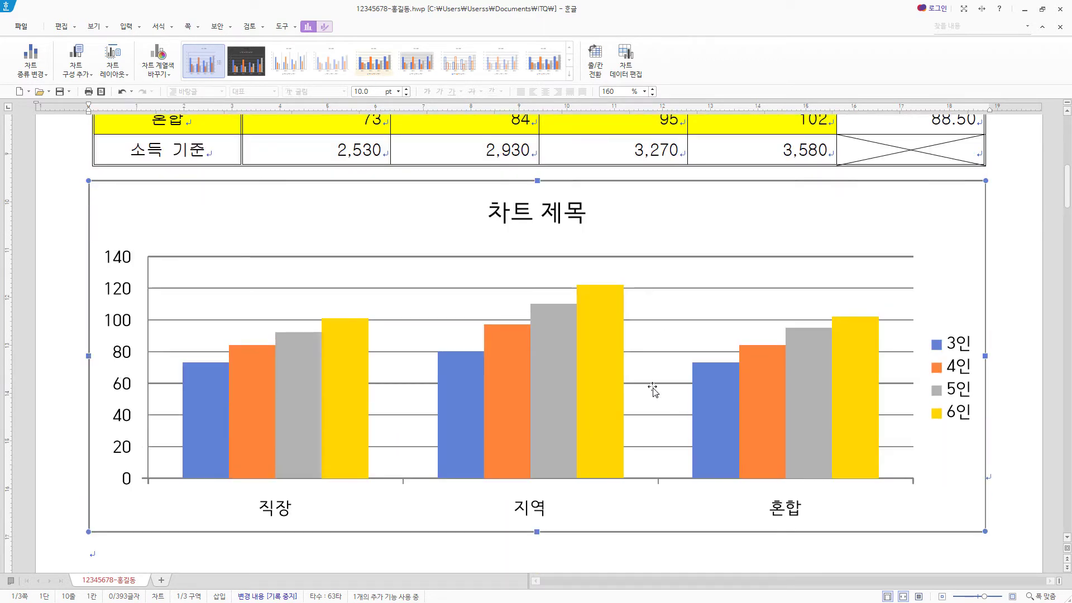
scroll(653, 389, "down", 10)
scroll(474, 450, "down", 4)
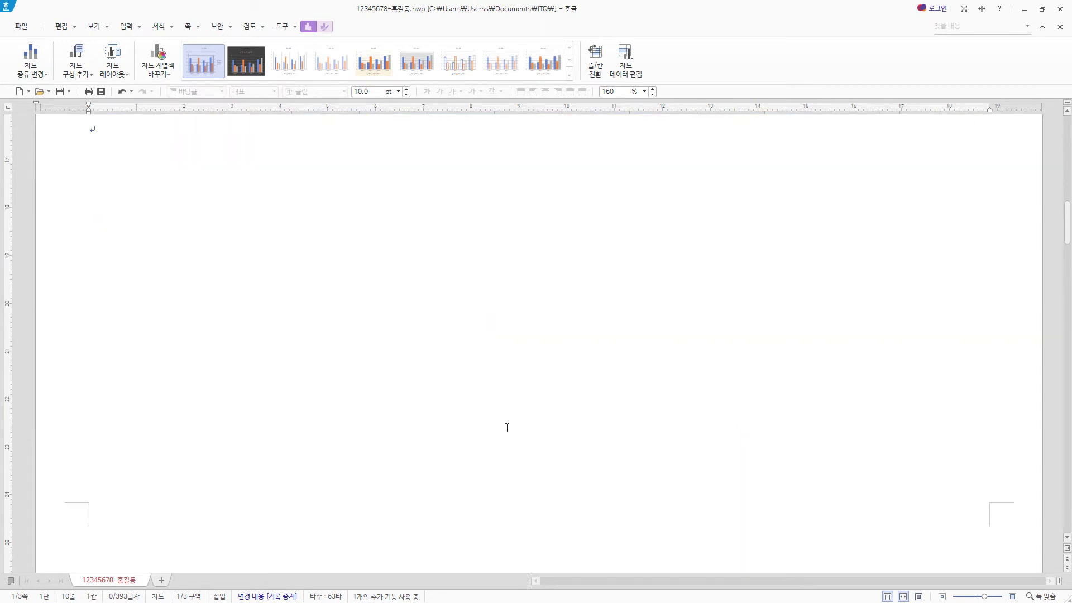
scroll(573, 412, "up", 14)
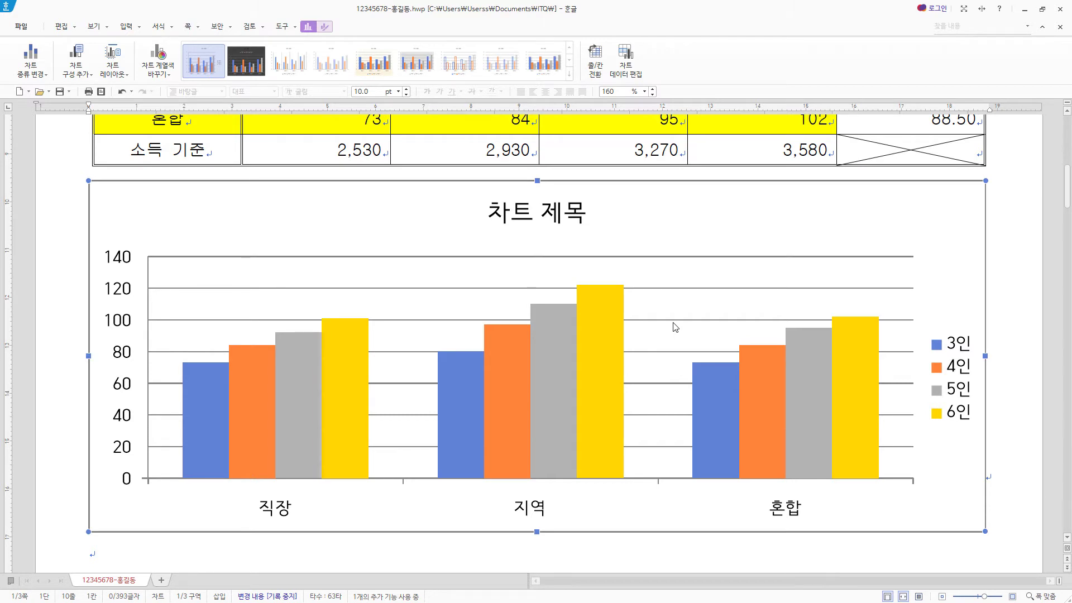
- Replace the chart title text with 유아 종일제 돌봄 건강보험료 본인 부담금
left_click(556, 213)
right_click(556, 213)
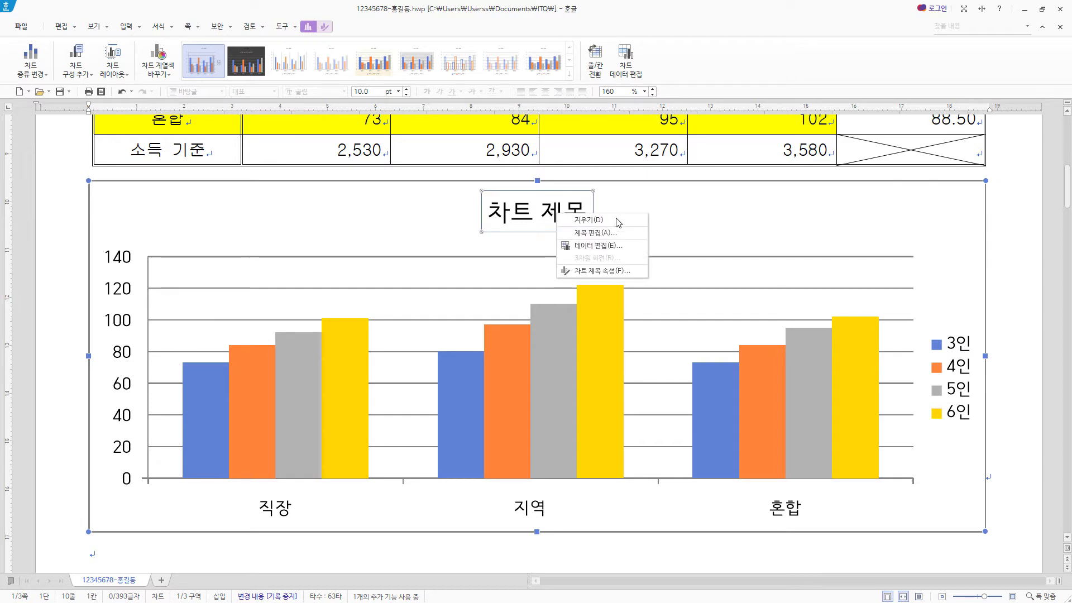
left_click(614, 232)
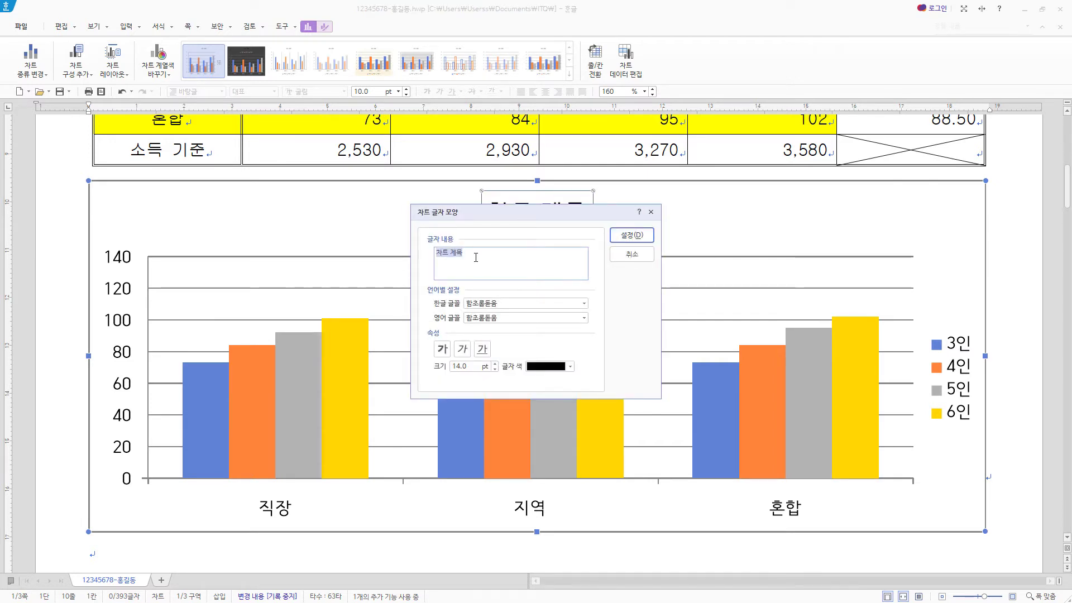
key("ctrl+v")
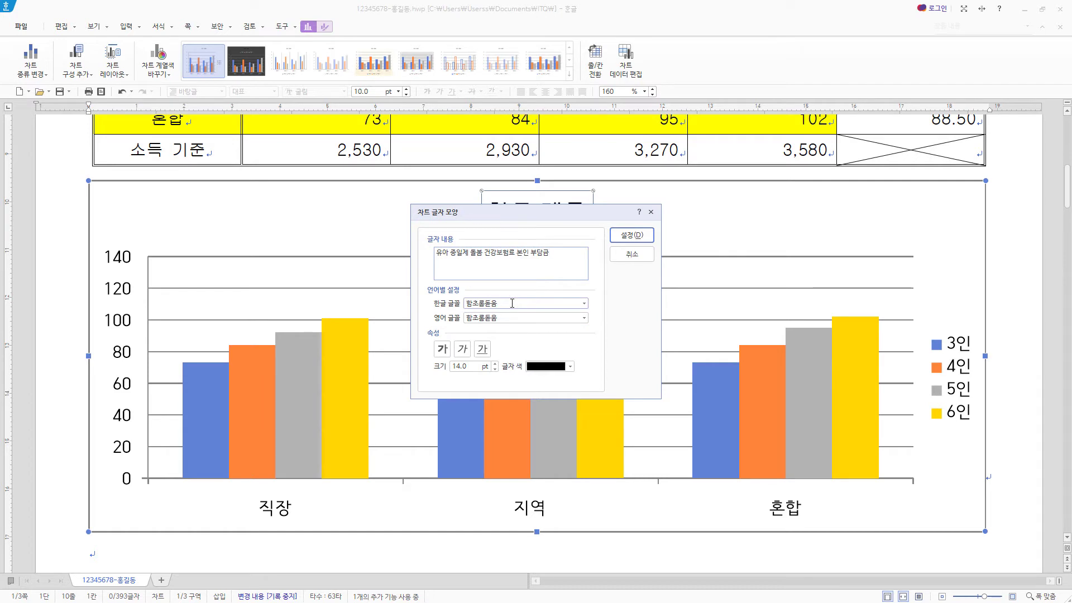
- Set both the Korean and English fonts of the chart title to 돋움
left_click_drag(530, 303, 383, 304)
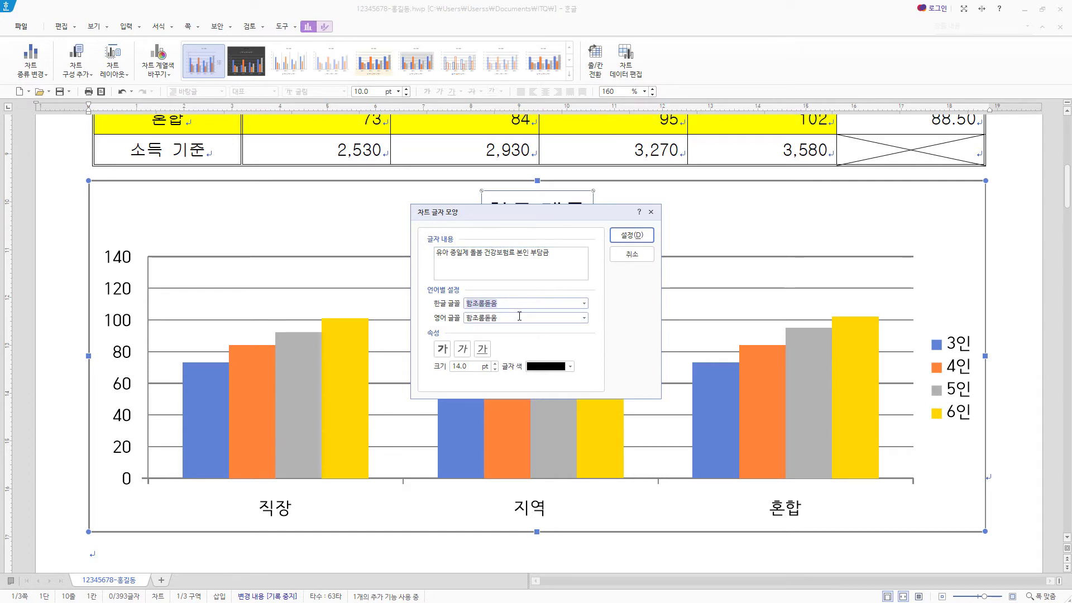
type("돋움")
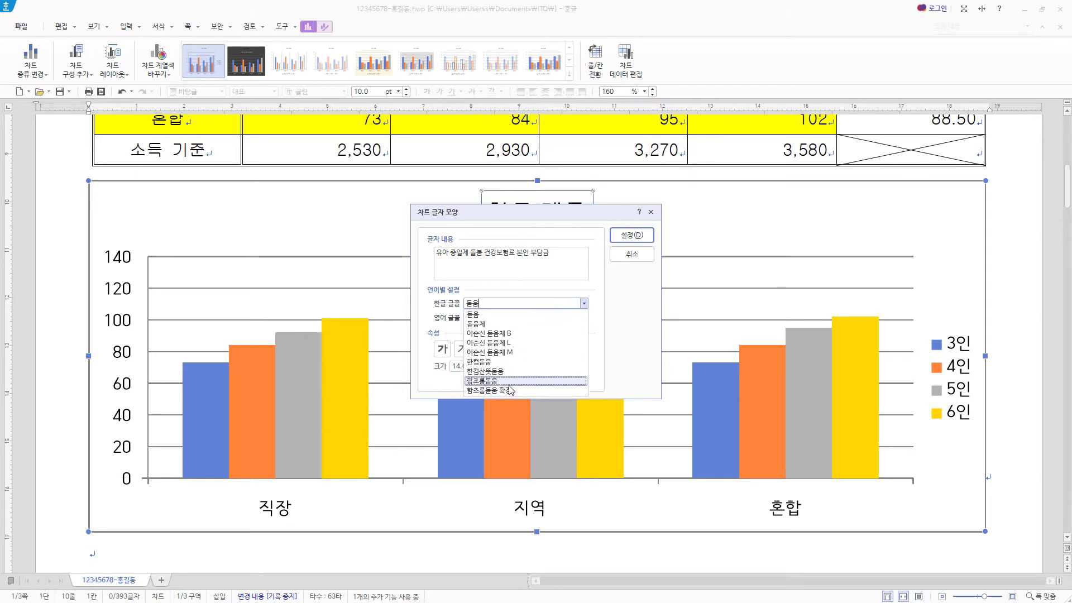
left_click(487, 315)
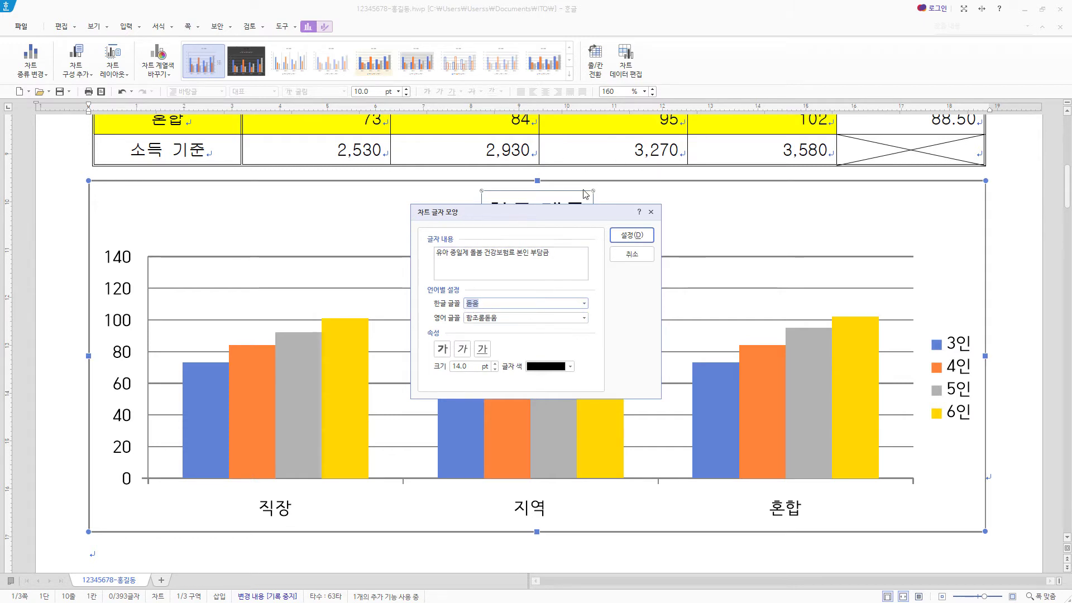
double_click(514, 317)
type("돋움")
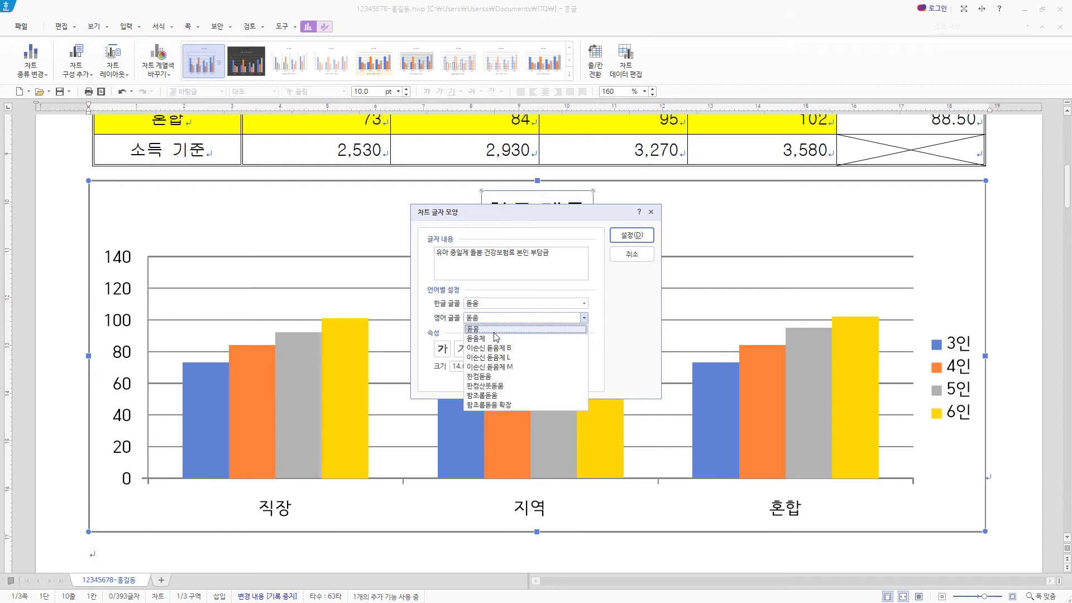
key("Return")
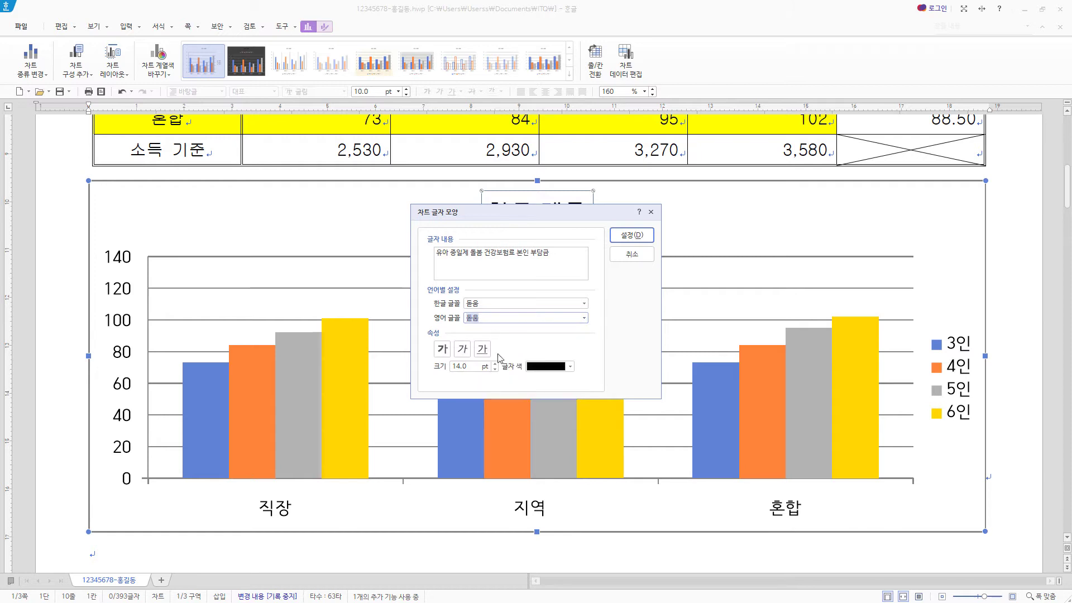
- Make the chart title bold at 12 pt and apply the text settings
left_click(442, 350)
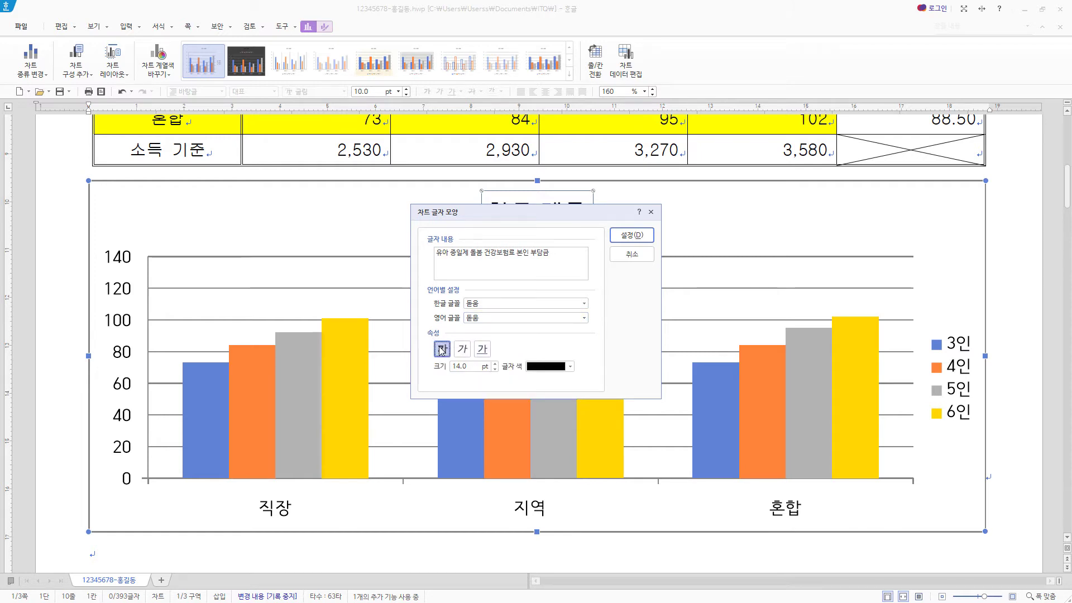
left_click(495, 369)
left_click(495, 369)
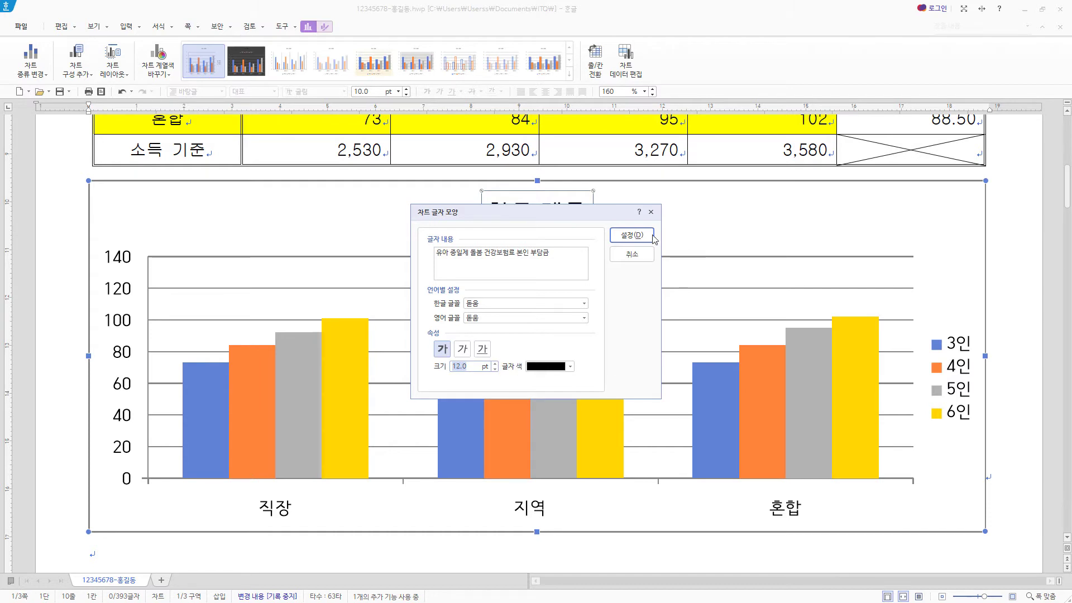
left_click(631, 235)
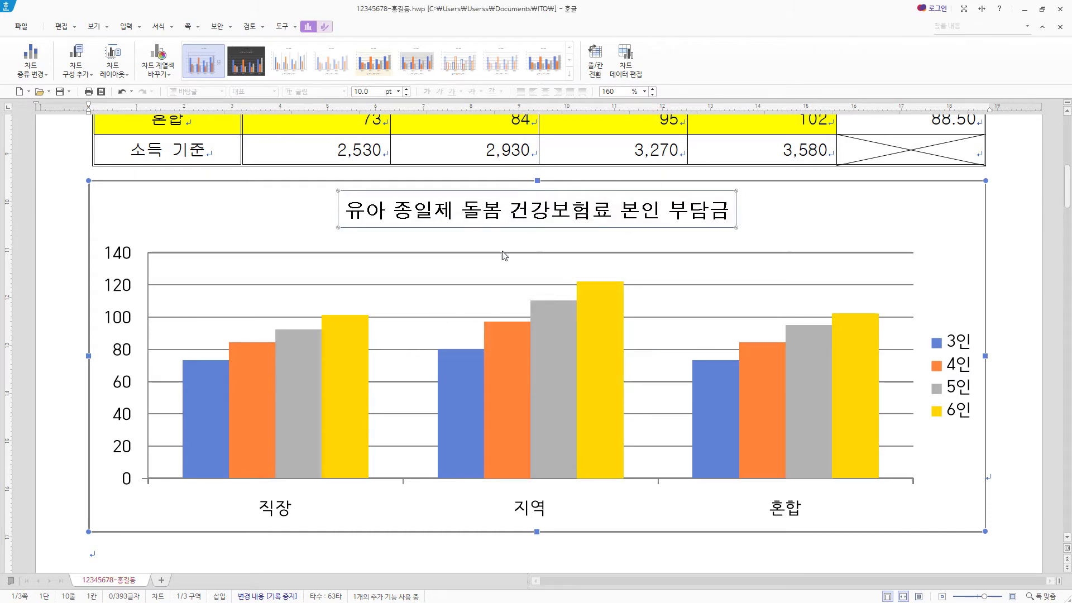
- Format the chart title's box with a white fill, a black outline and a lower-right drop shadow
right_click(551, 214)
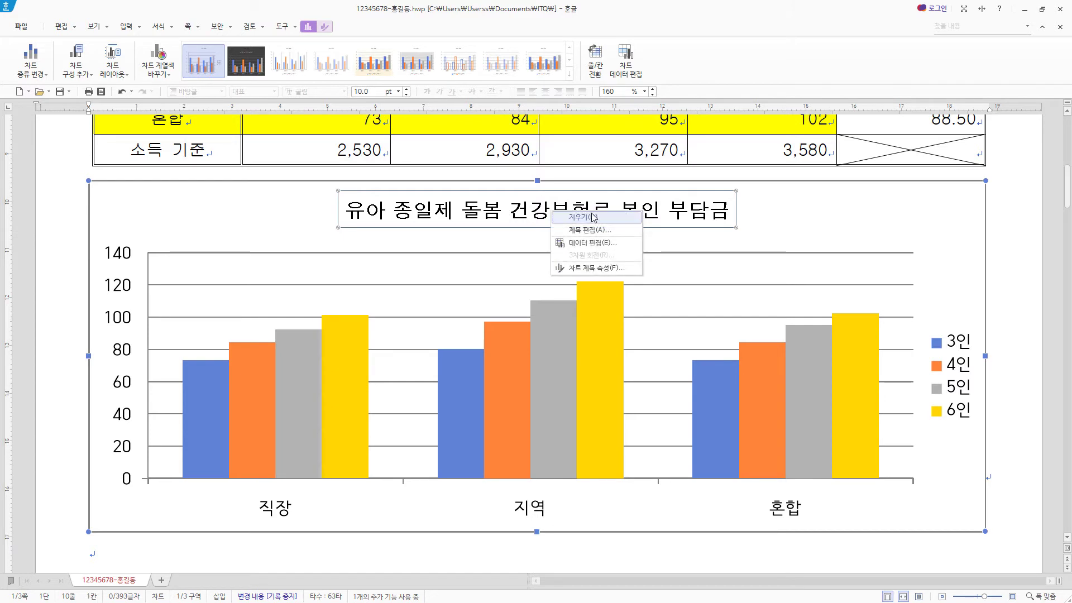
left_click(594, 269)
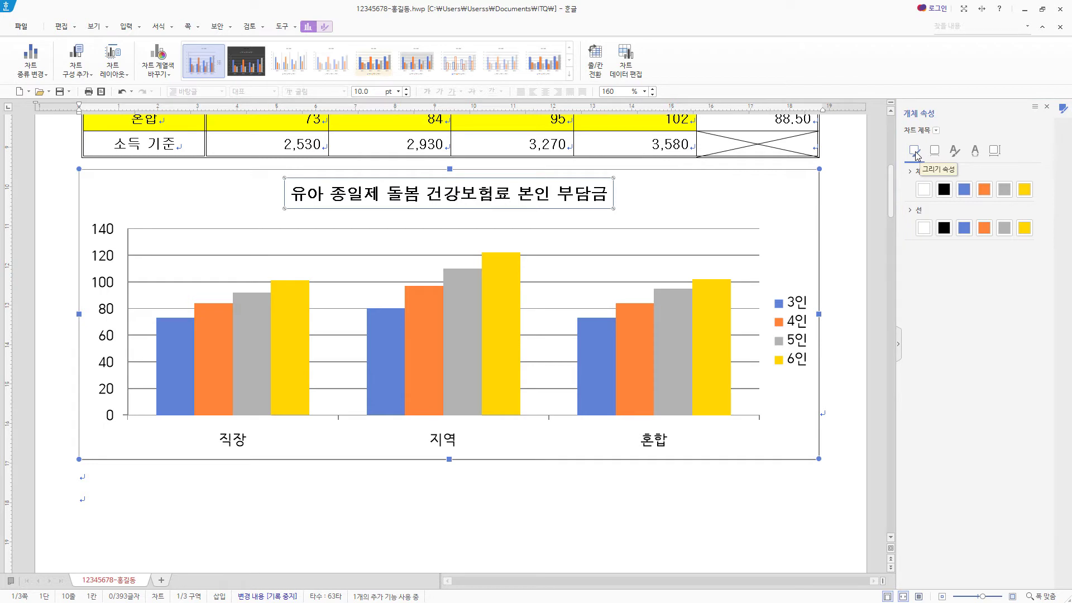
left_click(924, 189)
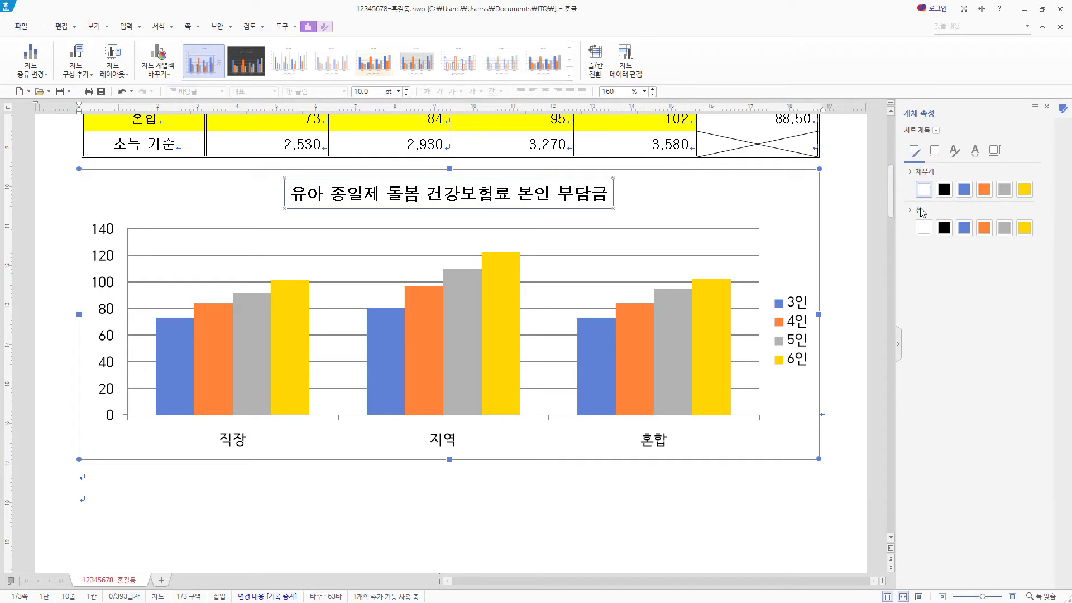
left_click(943, 227)
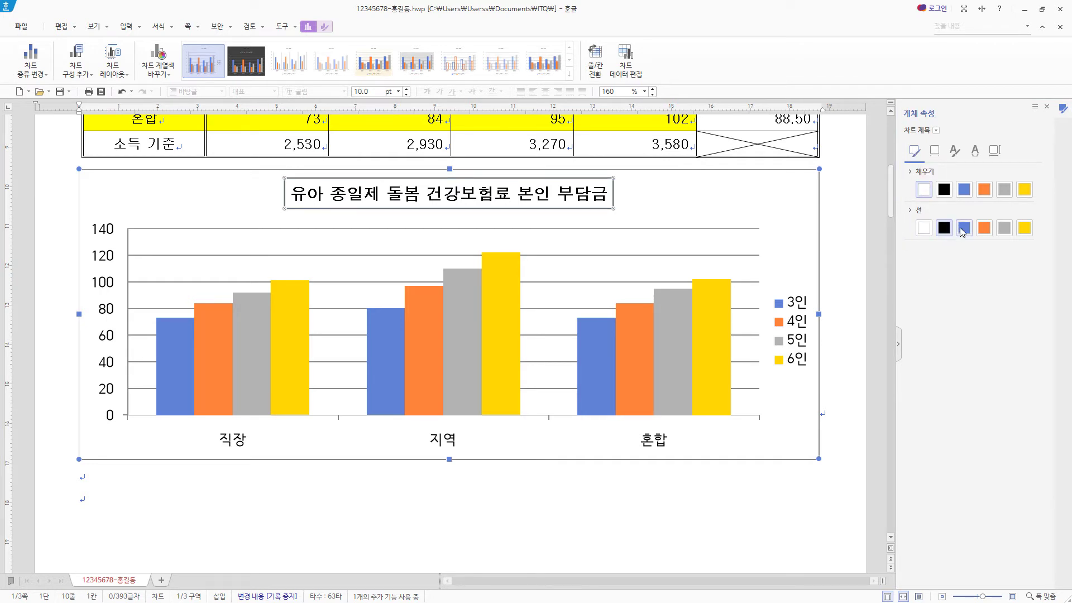
left_click(935, 151)
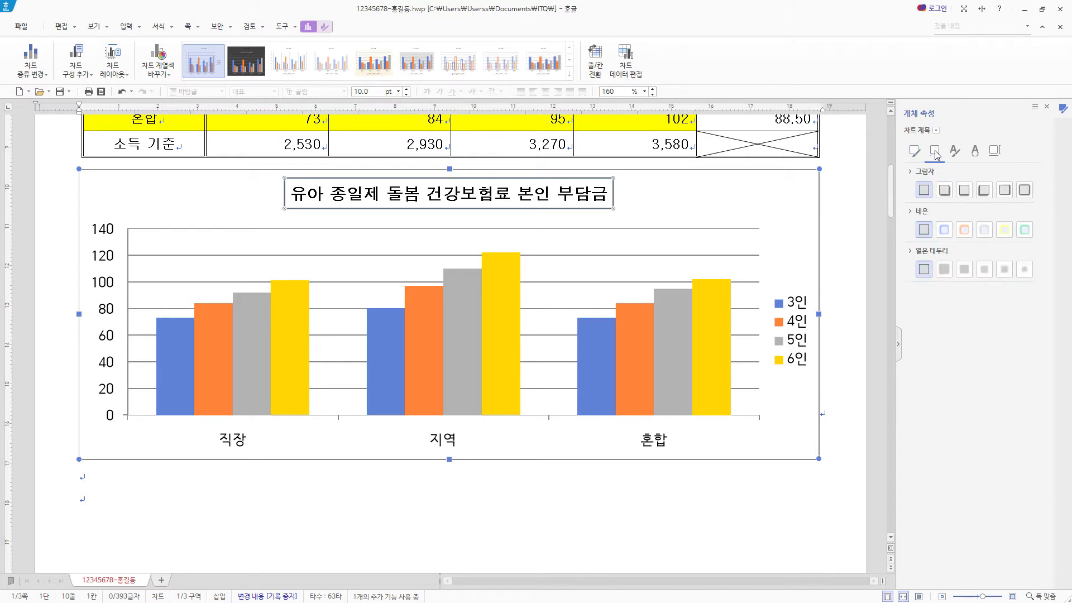
left_click(944, 191)
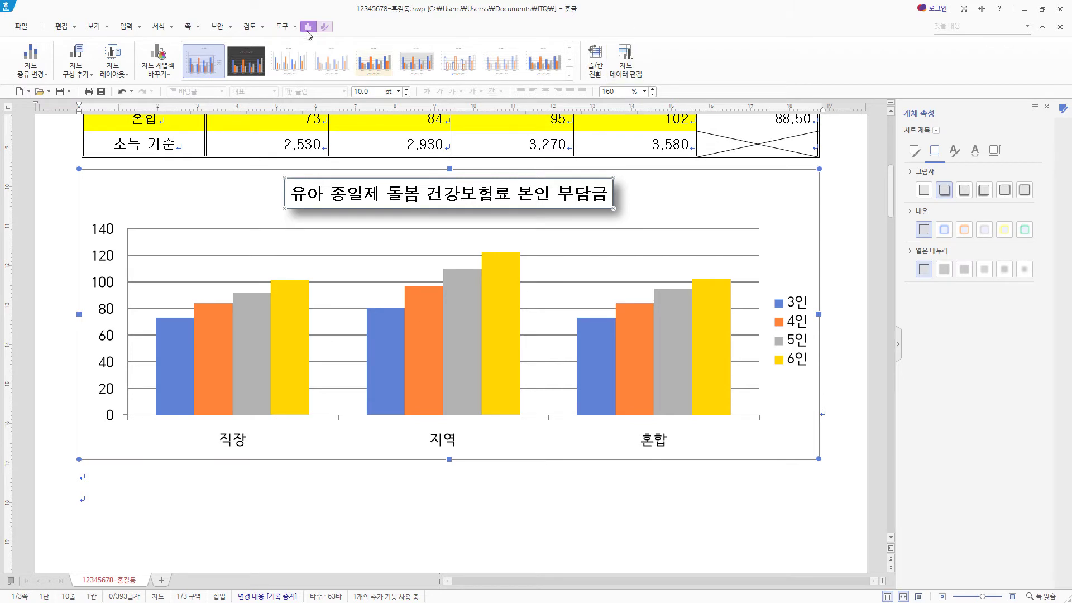
- Add a primary vertical axis title (기본 세로) to the chart with the text (단위 : 천 원)
left_click(88, 74)
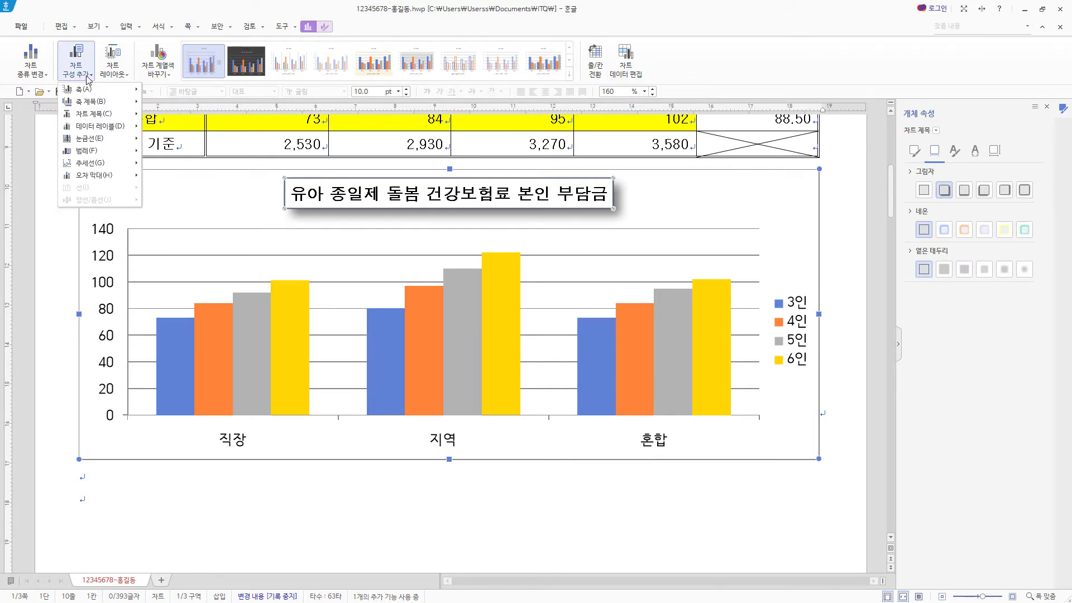
mouse_move(93, 101)
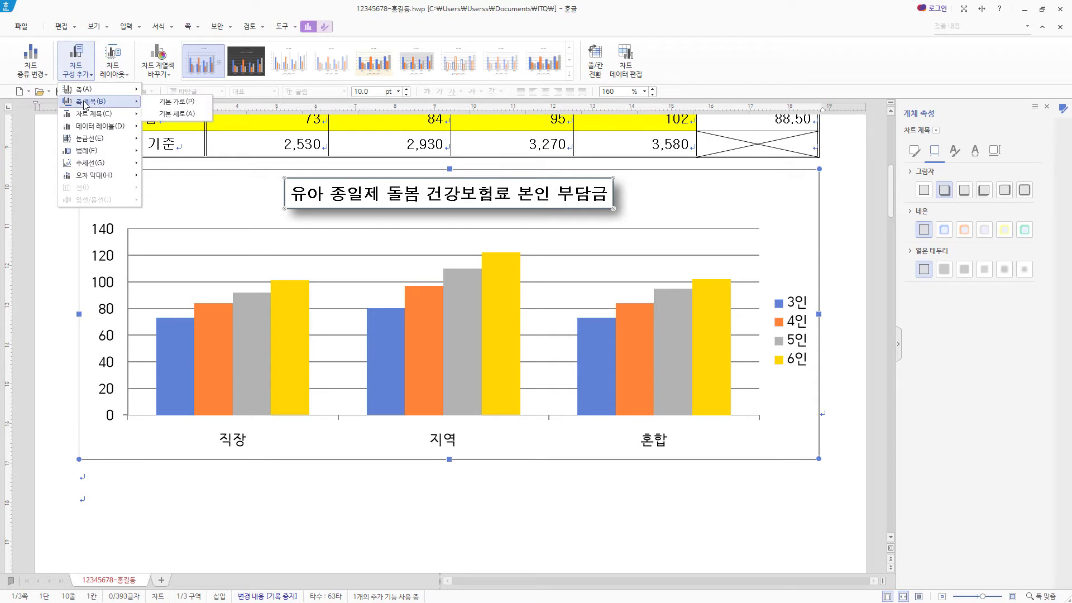
left_click(201, 115)
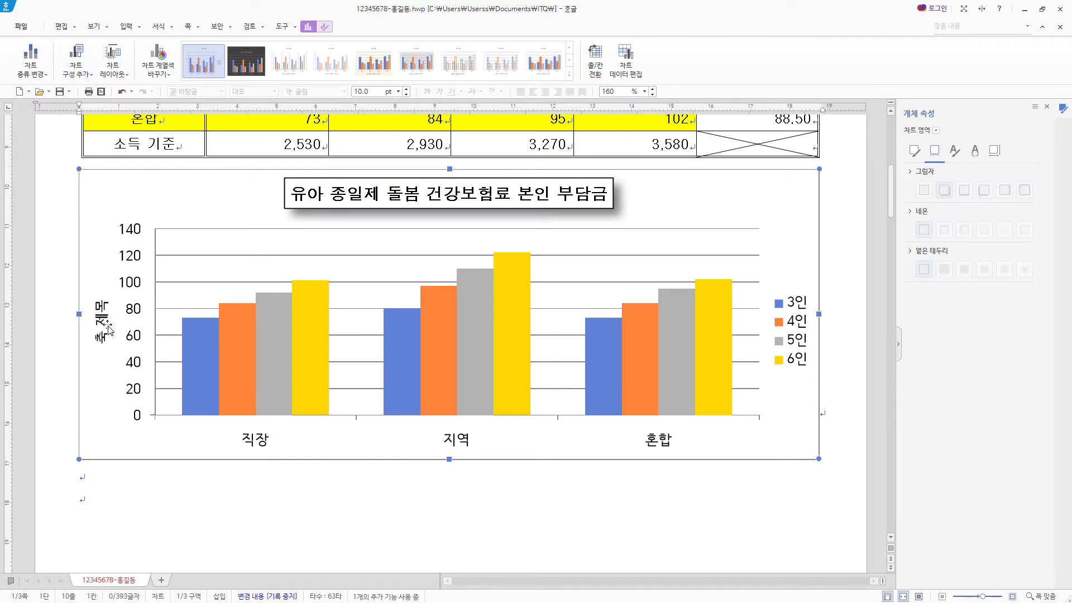
left_click(103, 322)
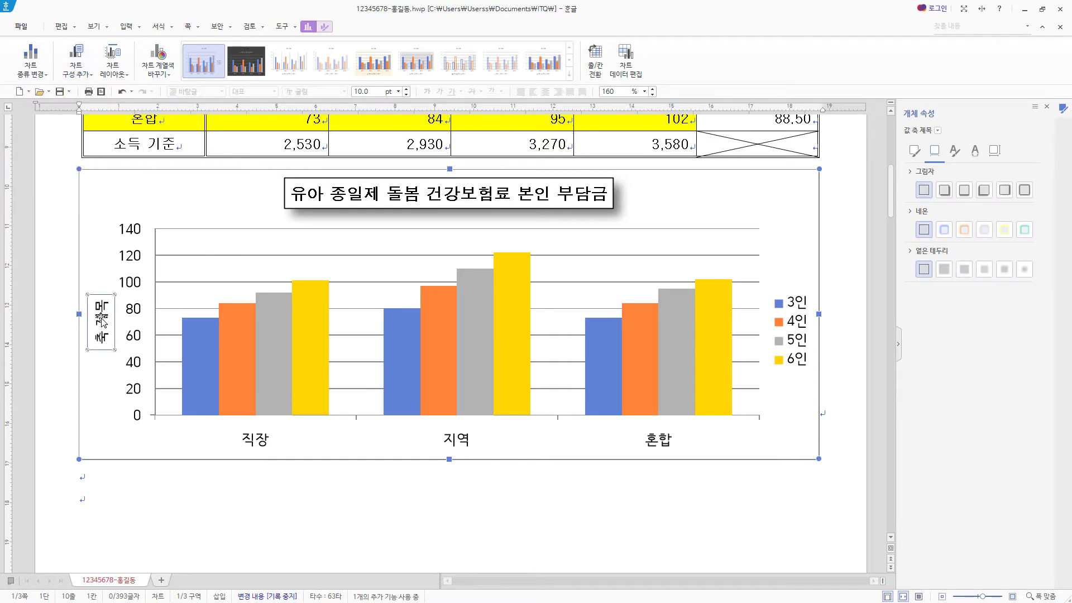
right_click(102, 321)
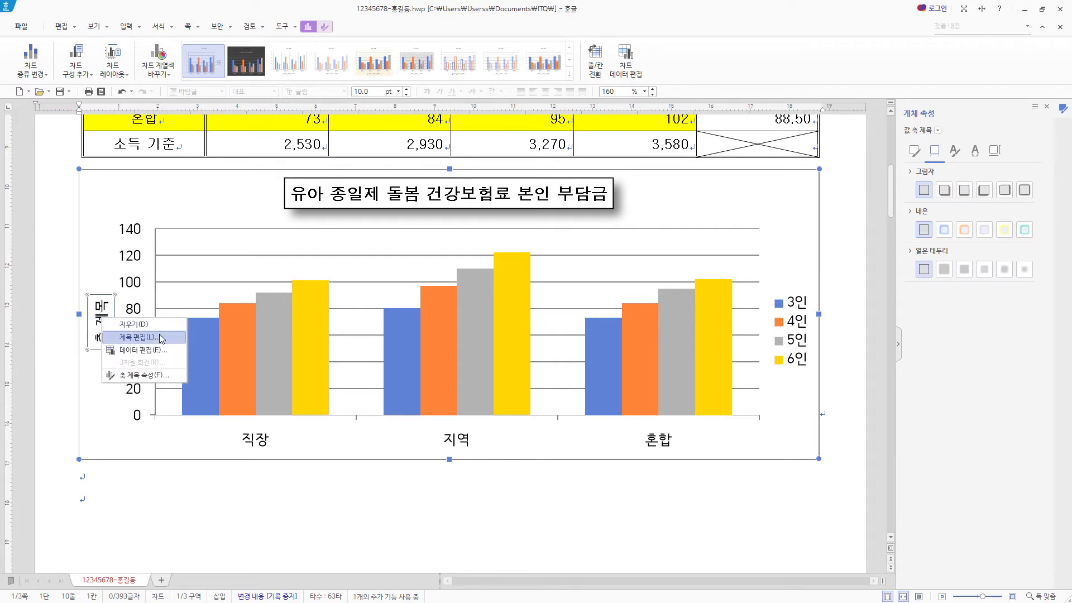
left_click(139, 337)
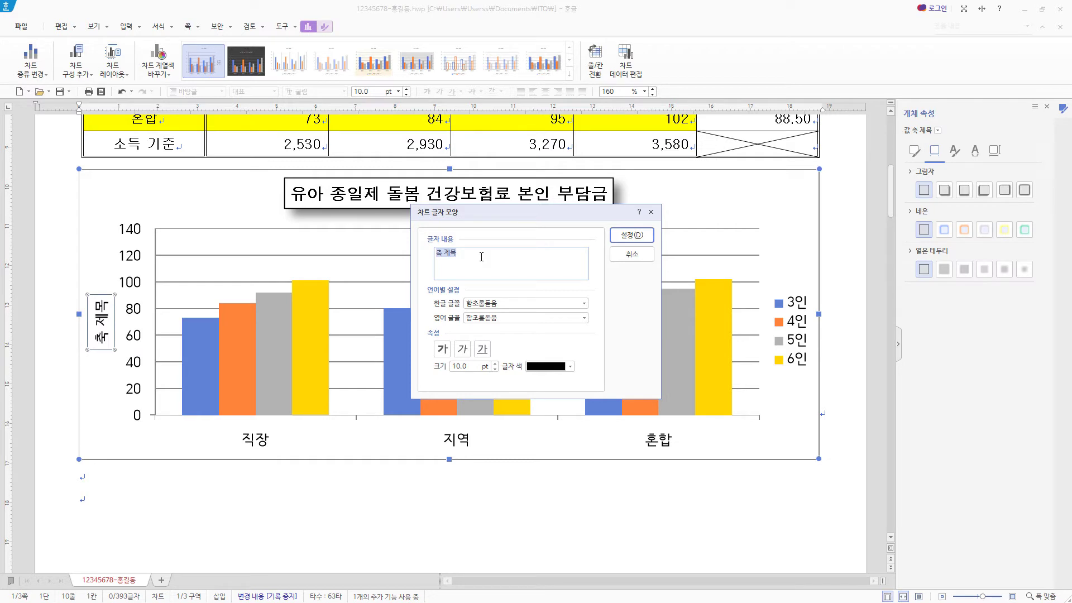
type("(단위 : 천원)")
- Set both the Korean and English fonts of the value axis title to 돋움 and apply them
left_click(512, 303)
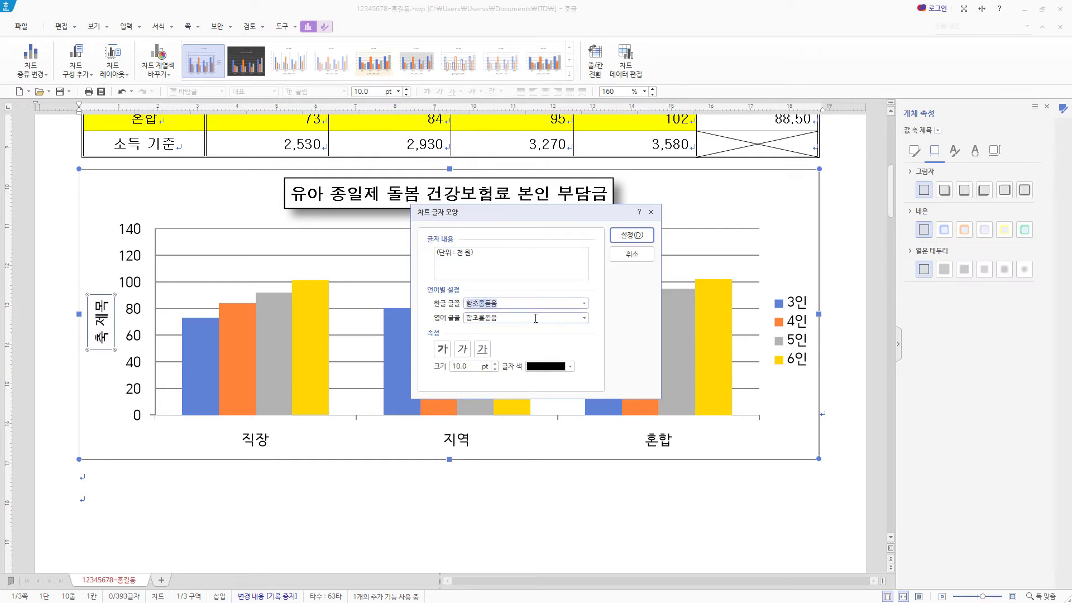
type("돋움")
left_click(503, 316)
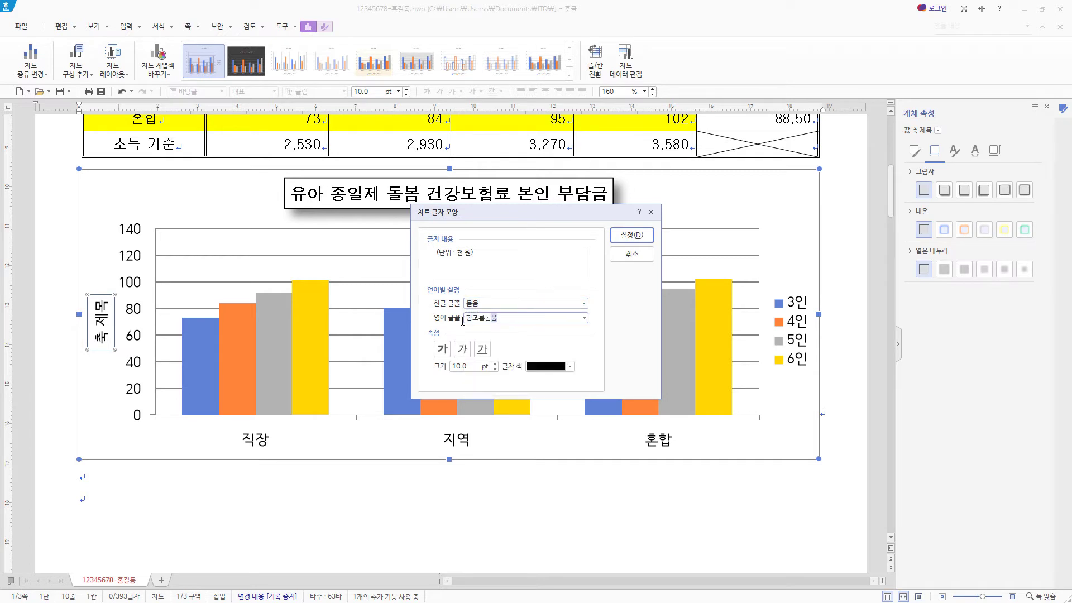
left_click(494, 318)
type("돋움")
left_click(500, 331)
left_click(641, 241)
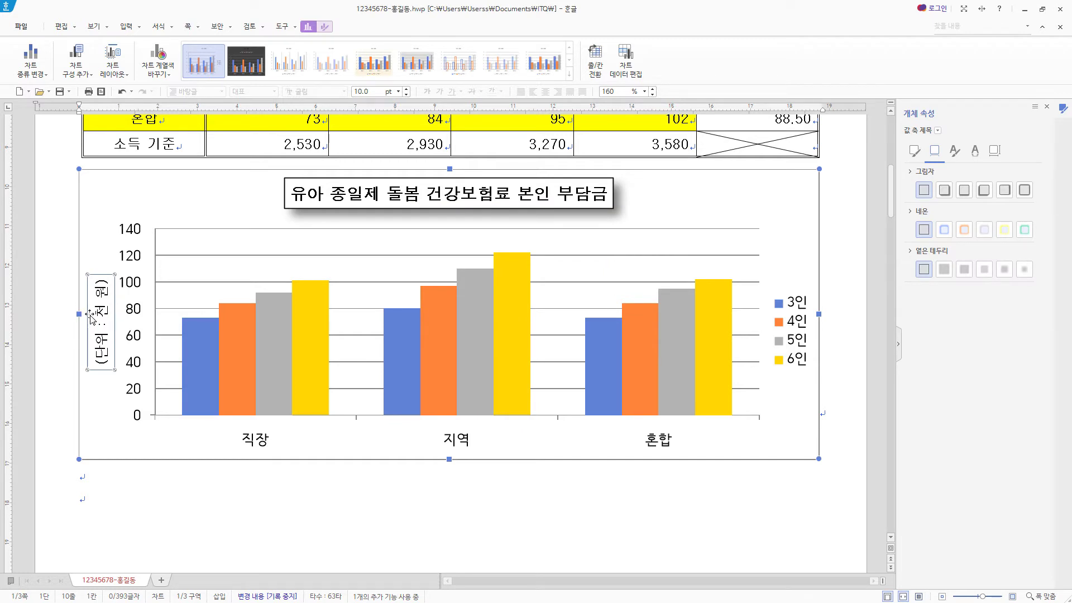
- Set the text direction of the value axis title (단위 : 천 원) to horizontal (가로)
left_click(914, 151)
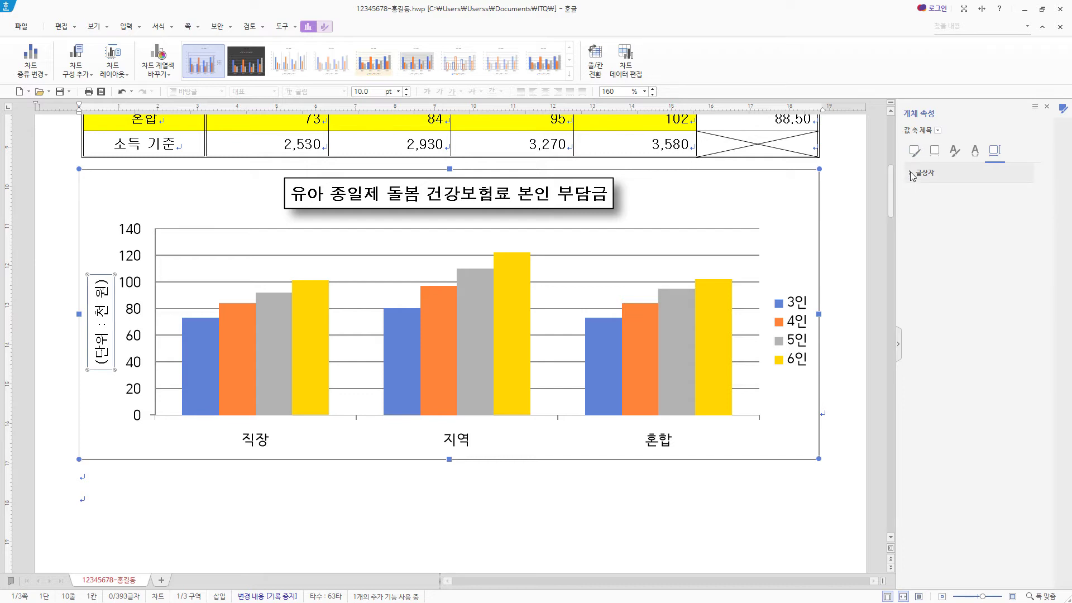
left_click(911, 174)
left_click(1027, 193)
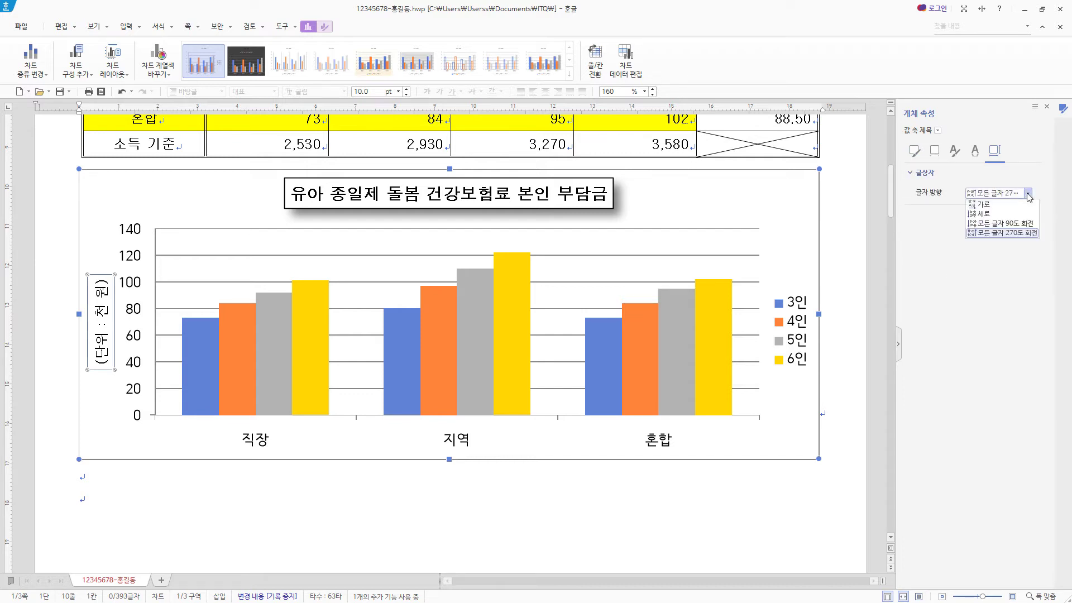
left_click(1011, 205)
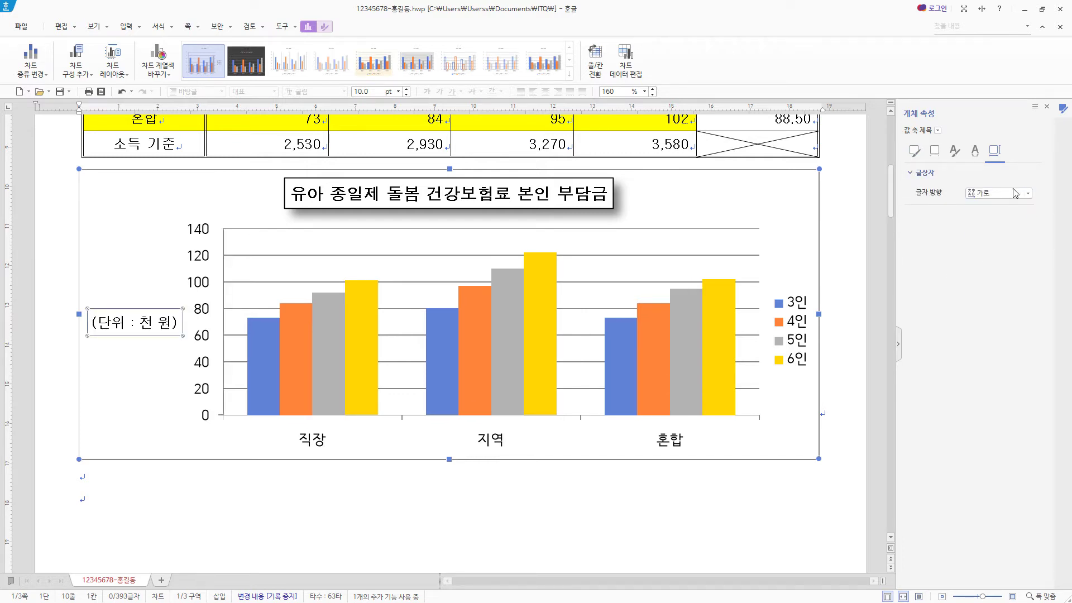
- Set both the Korean and English fonts of the value axis labels to 돋움 and apply them
left_click(204, 286)
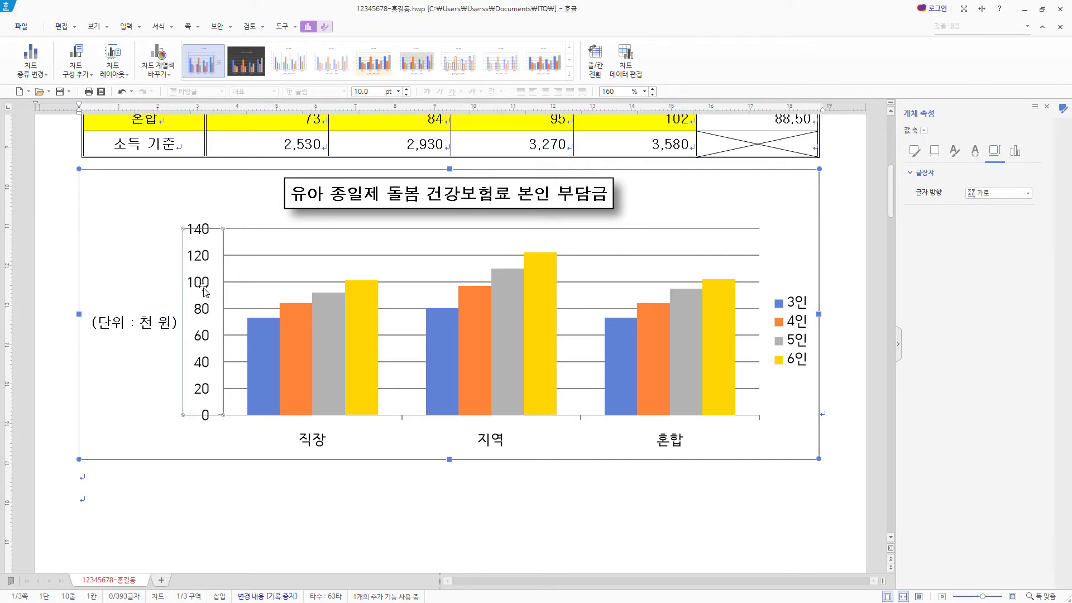
right_click(204, 287)
left_click(201, 279)
right_click(202, 280)
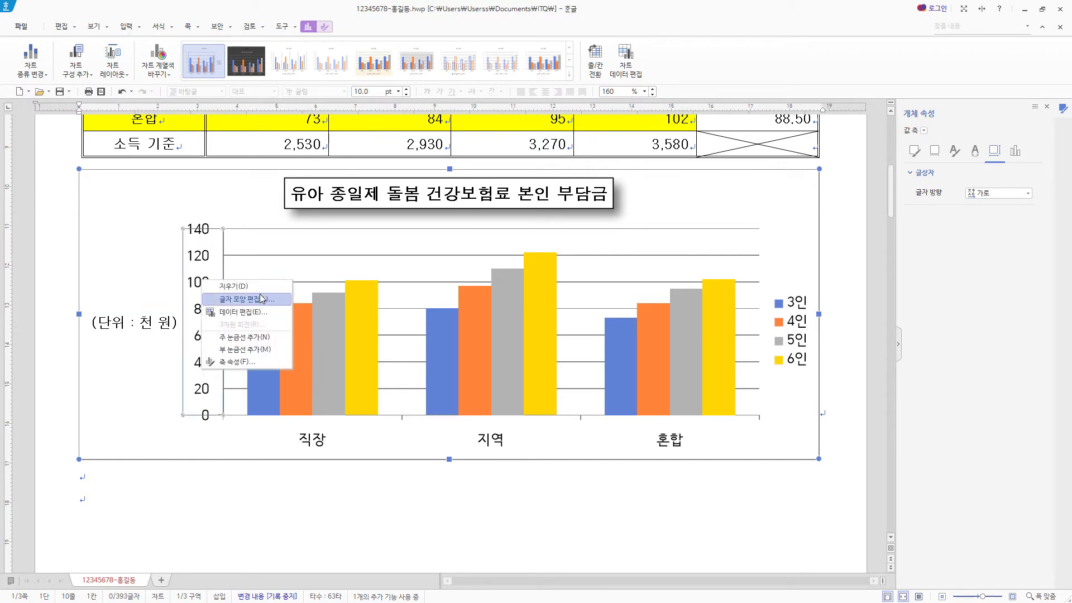
left_click(261, 299)
type("돋움")
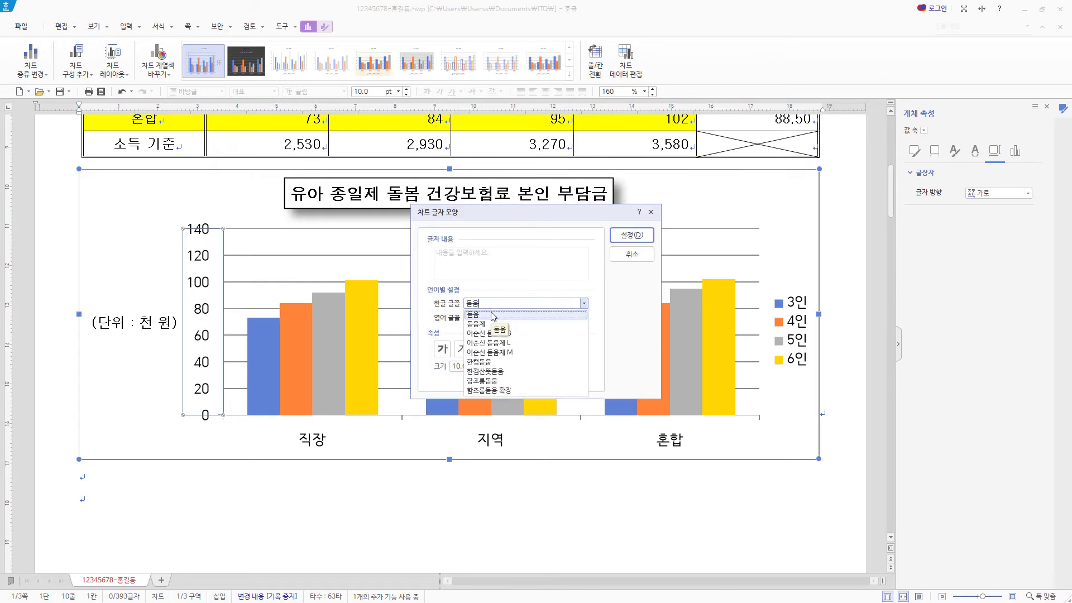
key("Tab")
type("돋움")
left_click(491, 334)
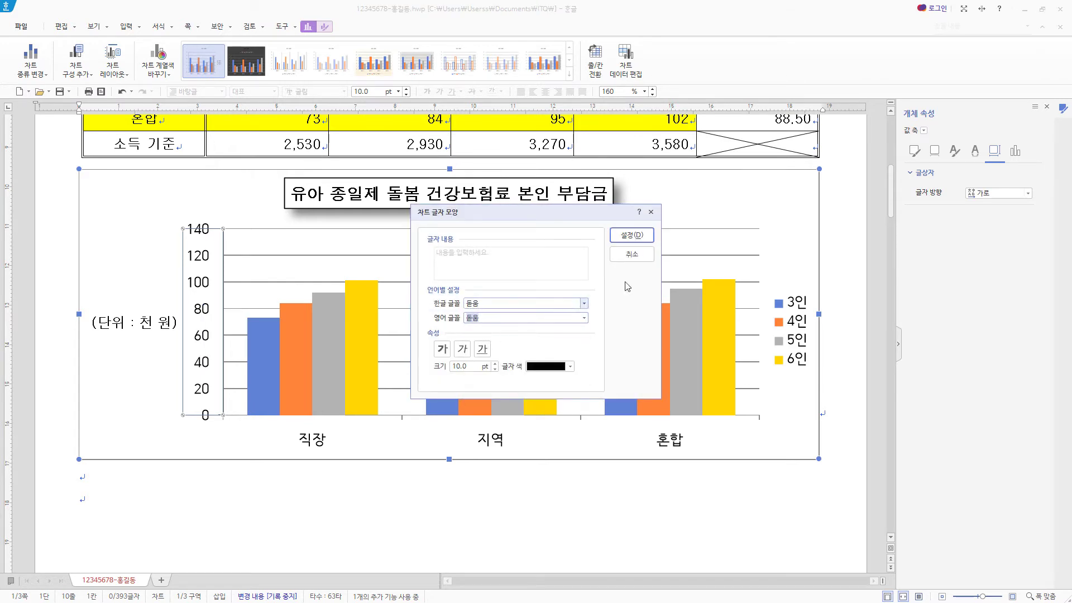
left_click(631, 235)
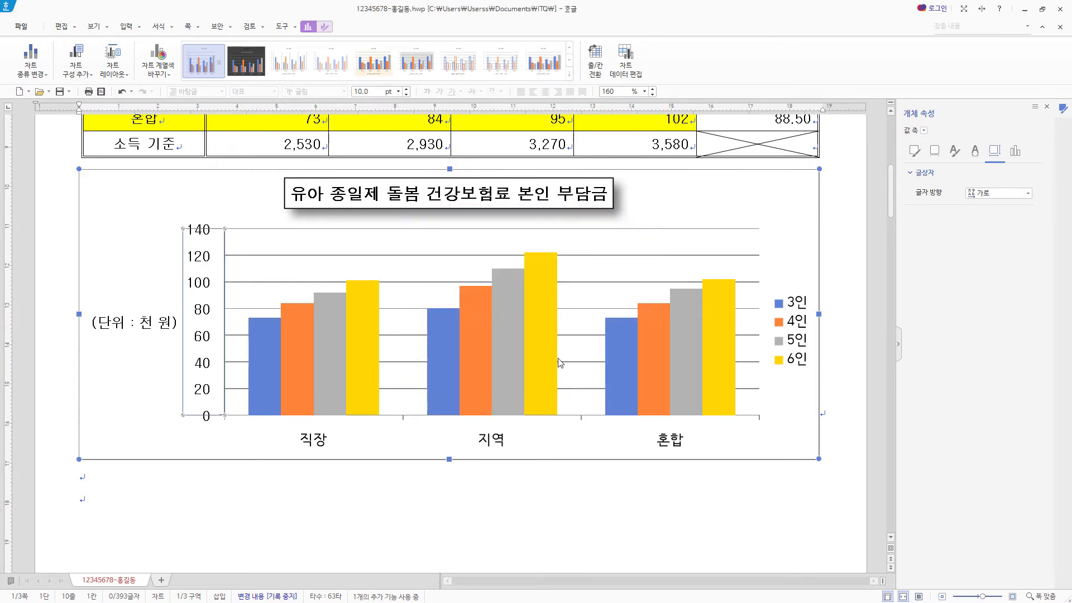
- Change the category axis labels to the 돋움 font for both Korean and English text
left_click(497, 445)
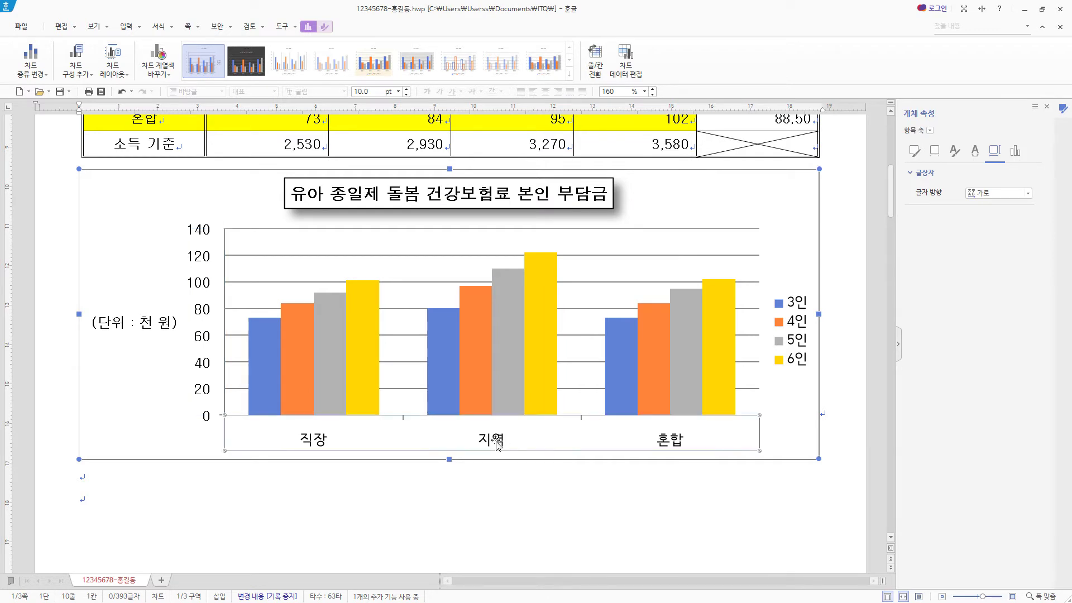
right_click(498, 445)
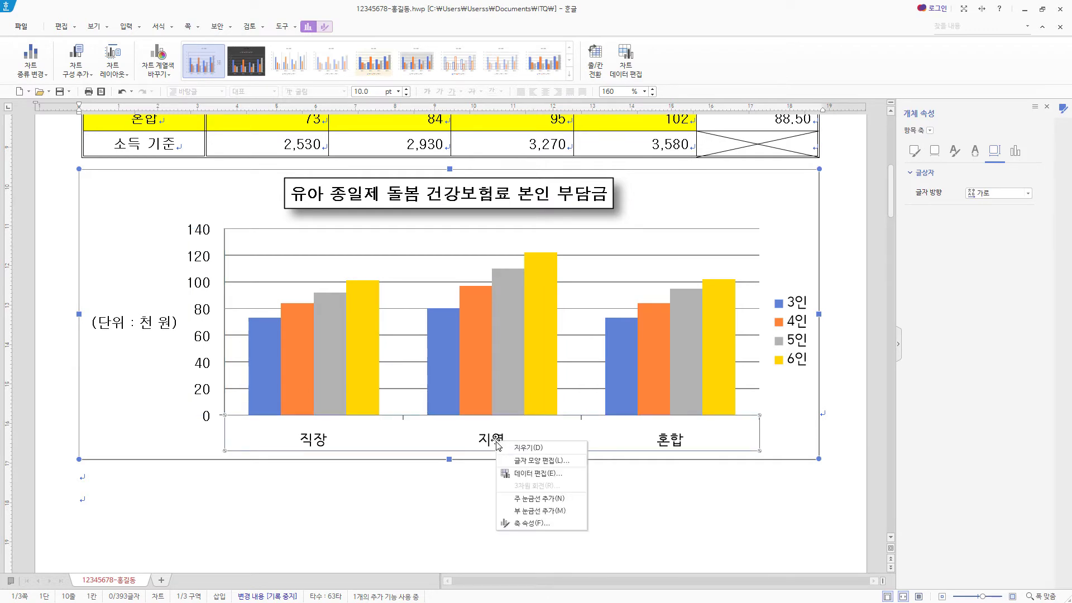
left_click(567, 469)
type("돋움")
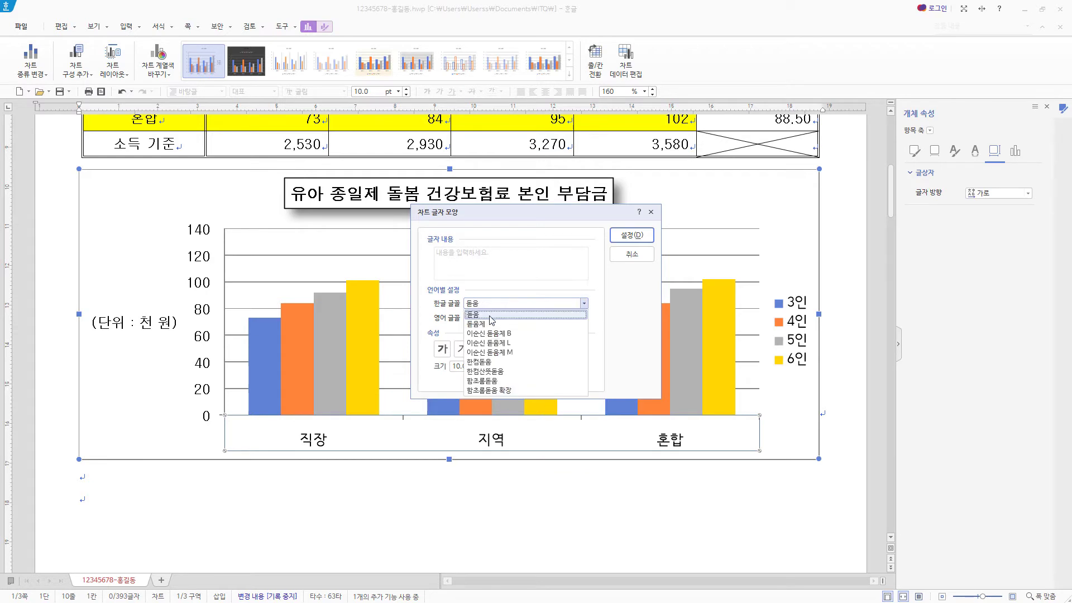
left_click(489, 317)
left_click(489, 318)
type("돋움")
left_click(483, 330)
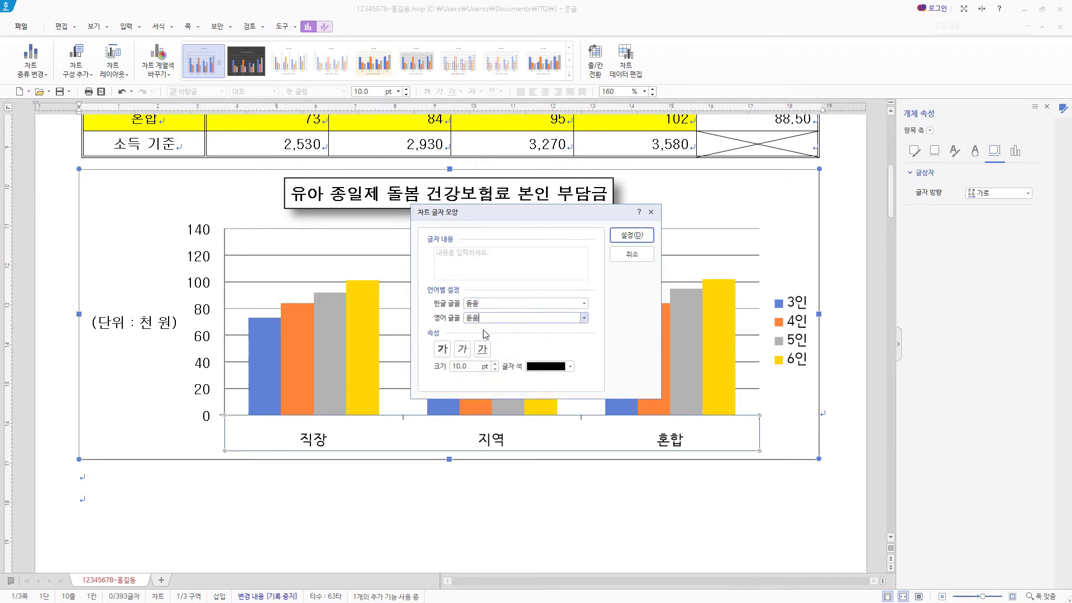
key("Return")
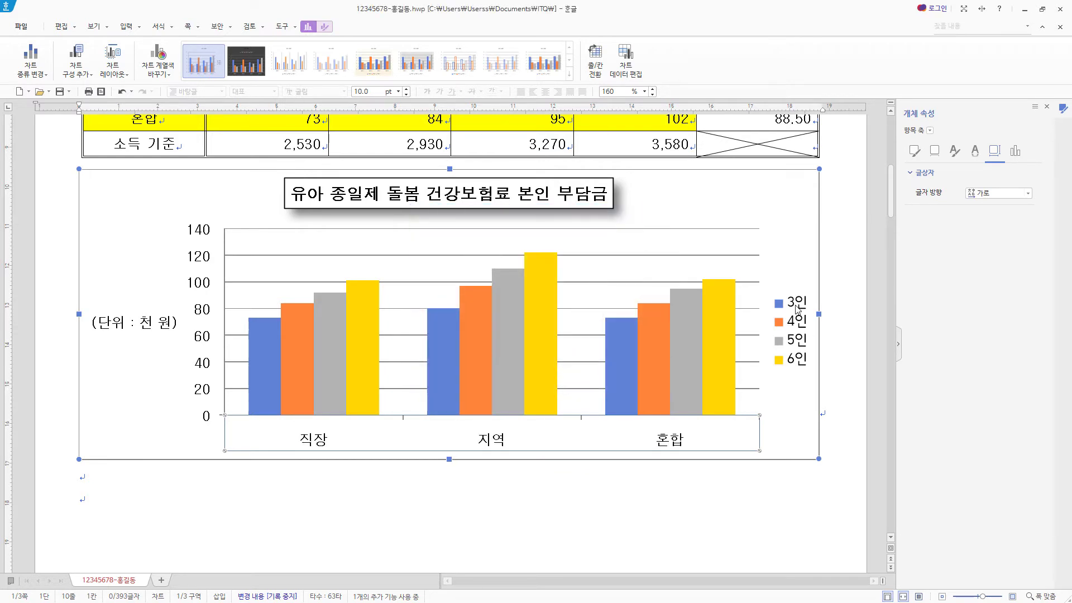
- Set the legend's Korean and English fonts to 돋움 and give the legend box a black outline
left_click(796, 310)
right_click(796, 309)
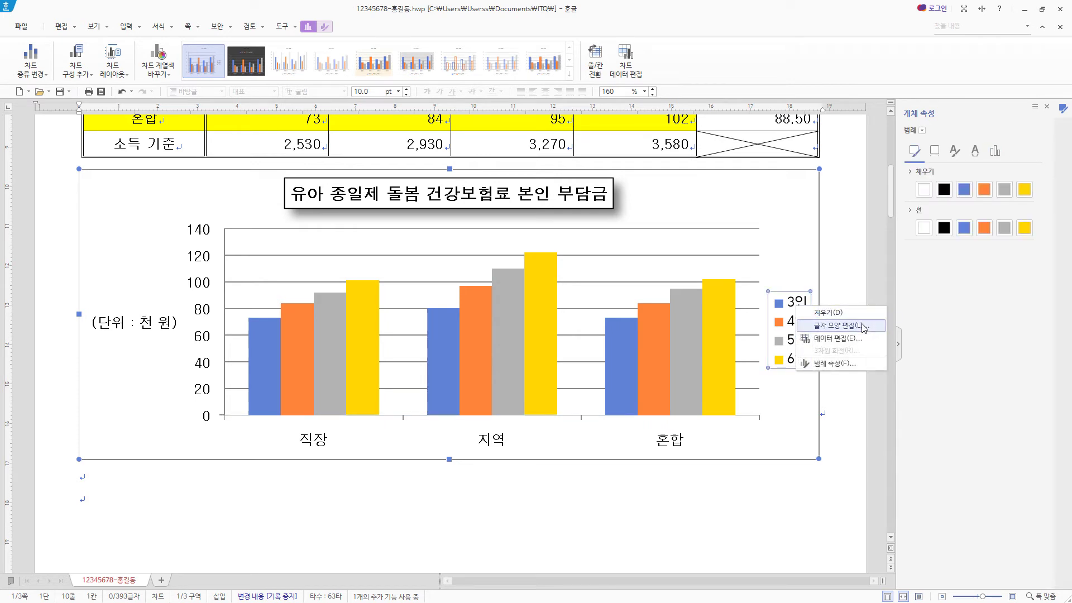
left_click(863, 324)
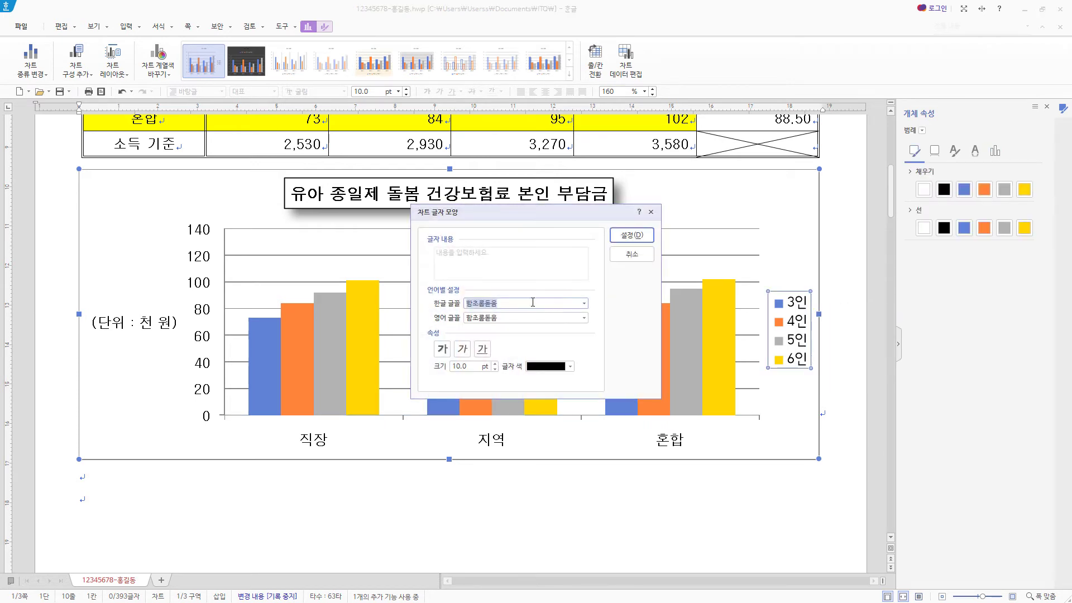
type("돋움")
key("Tab")
type("돋움")
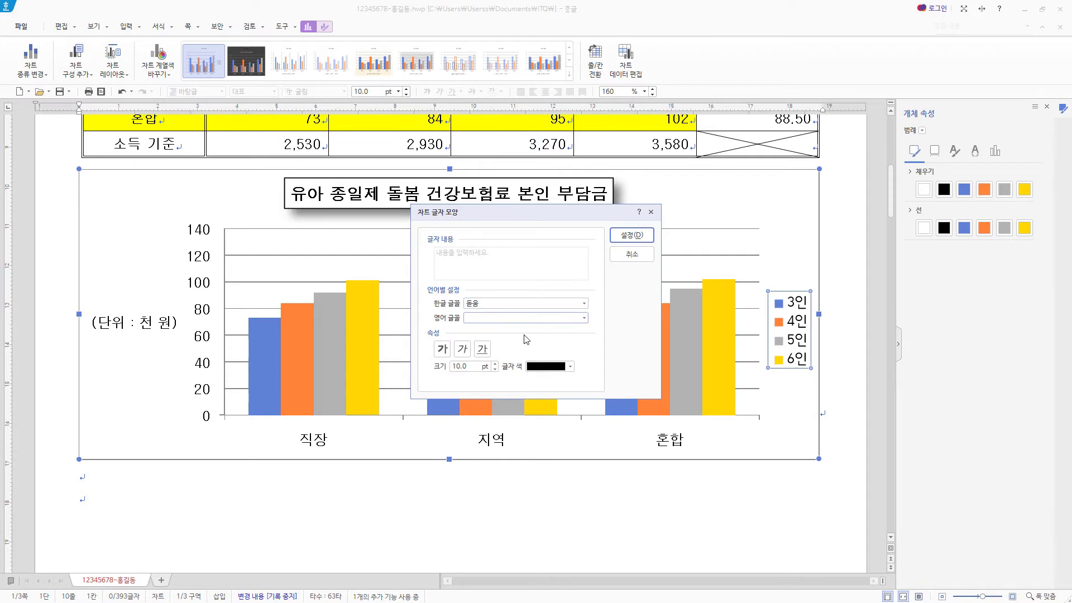
key("Return")
left_click(631, 234)
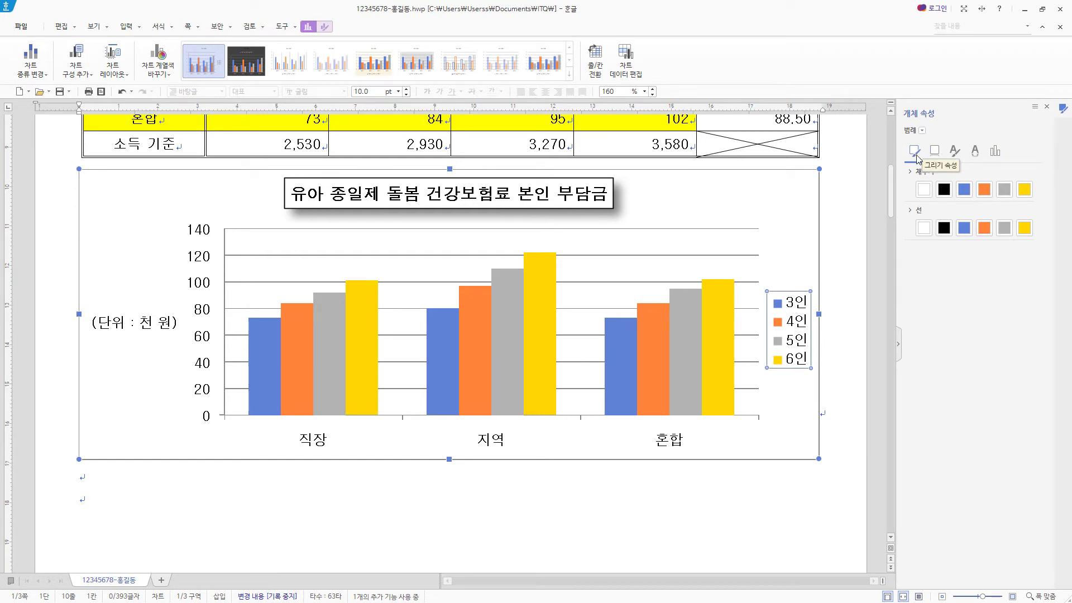
left_click(946, 230)
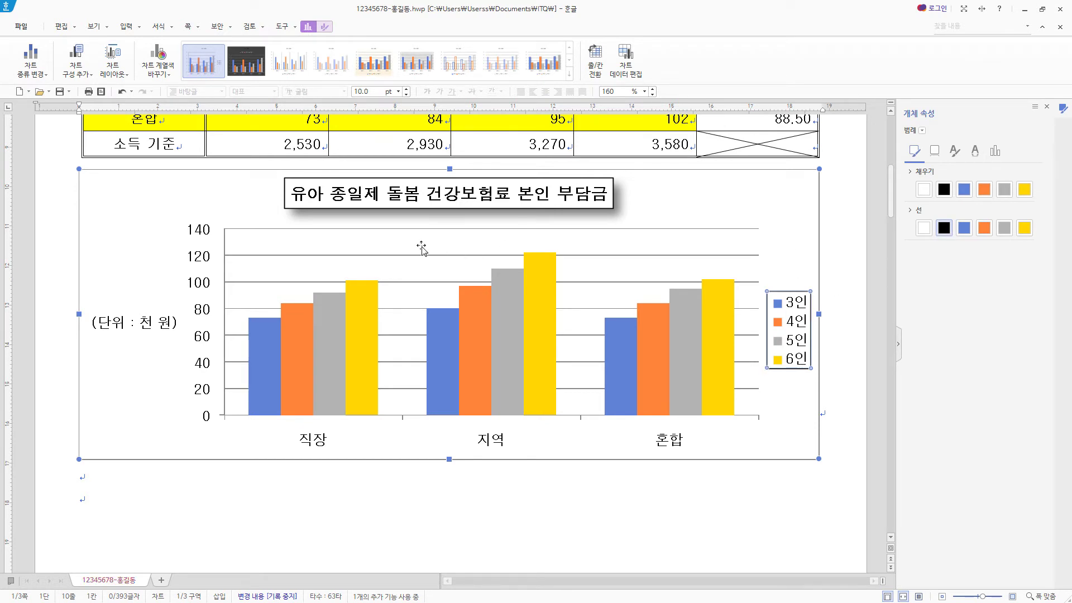
- Delete the value axis's major gridlines from the chart and close the object properties
left_click(641, 256)
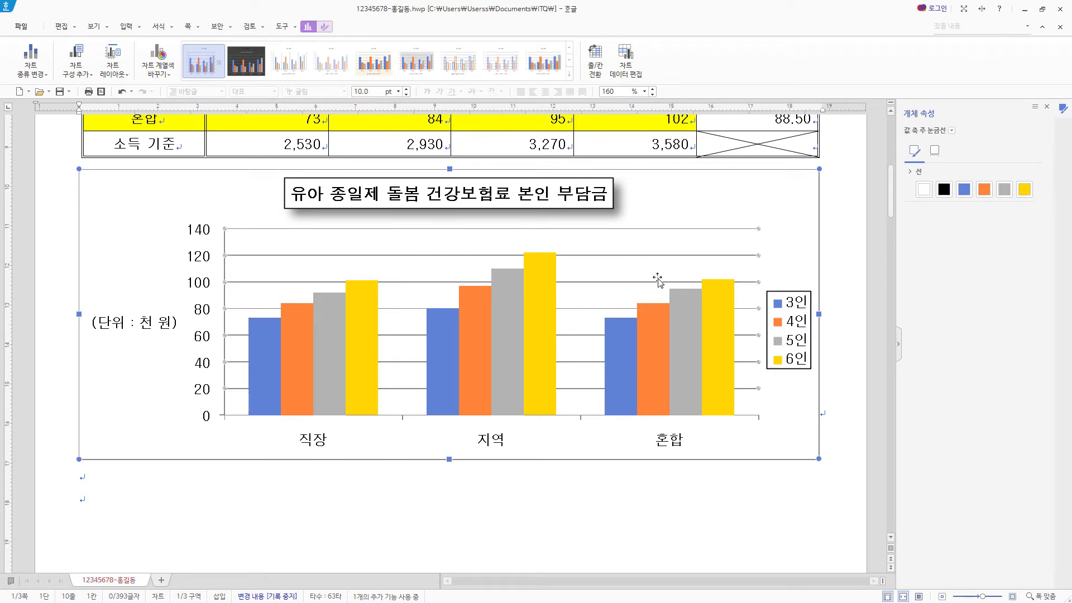
key("Delete")
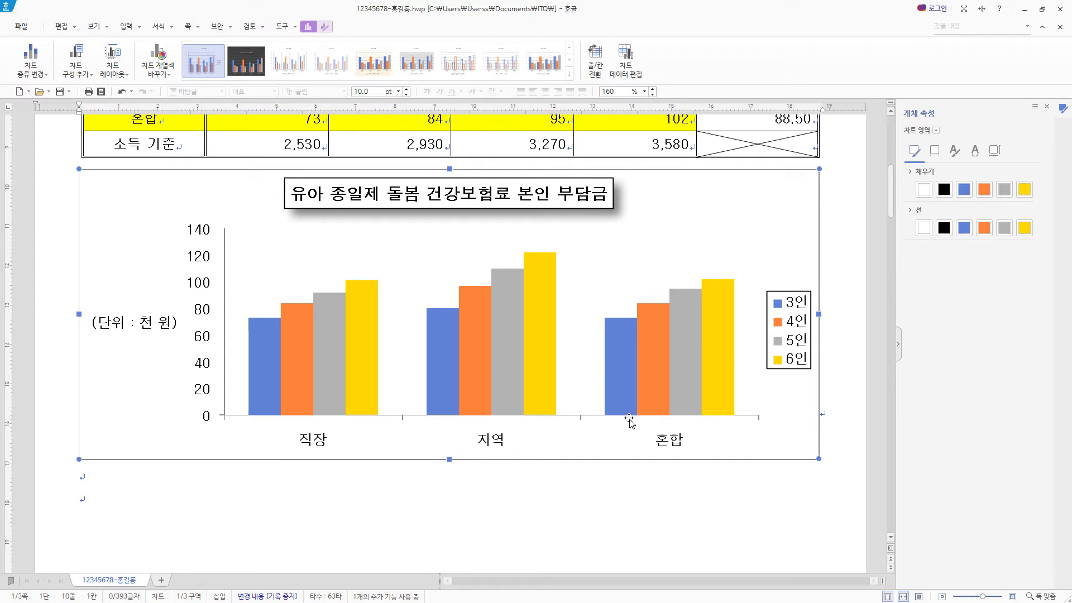
left_click(1046, 106)
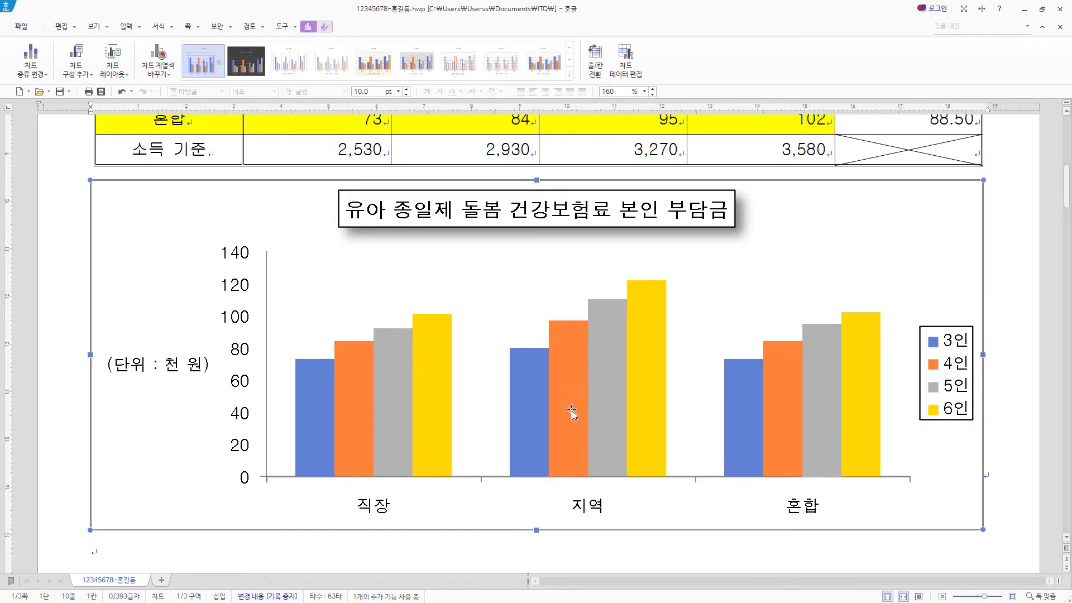
scroll(592, 403, "down", 6)
scroll(525, 400, "down", 5)
left_click(127, 292)
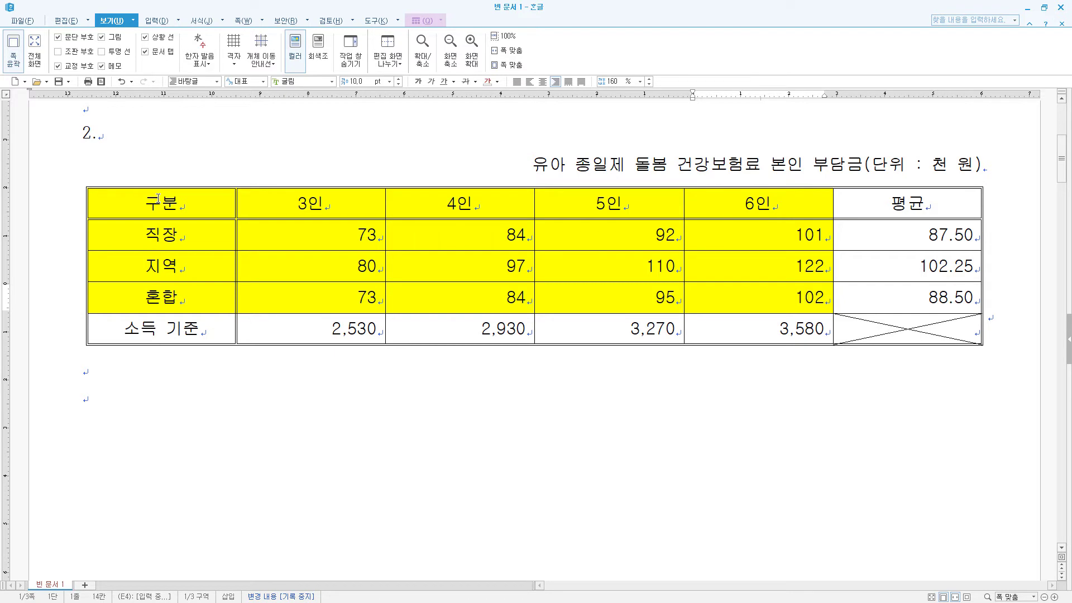
- In the 빈 문서 1 document, create a chart from the table's 구분 to 6인 columns, header row through 혼합
left_click_drag(158, 198, 776, 298)
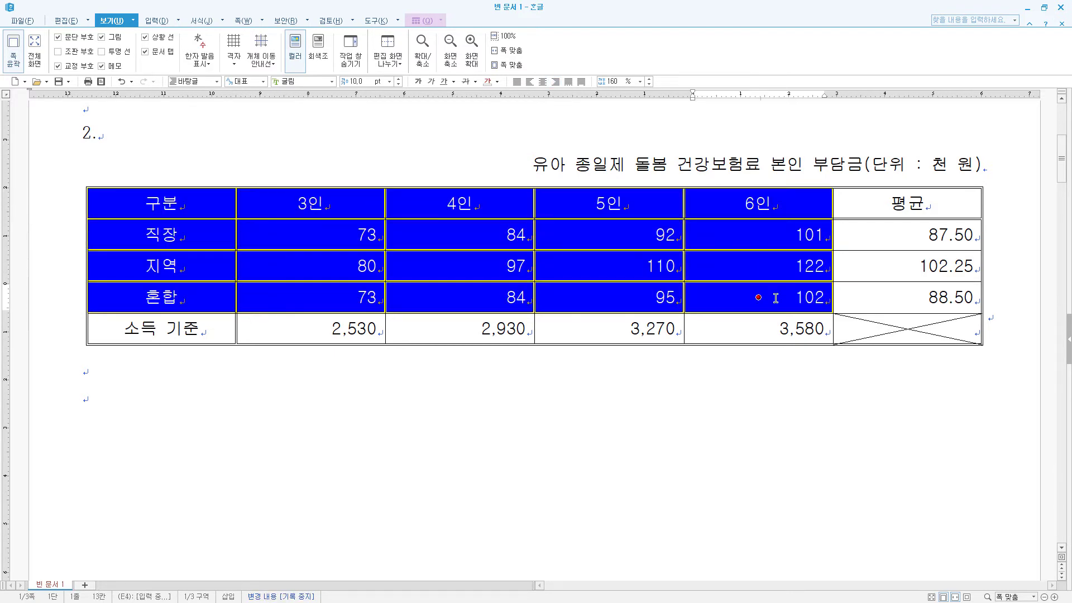
right_click(614, 204)
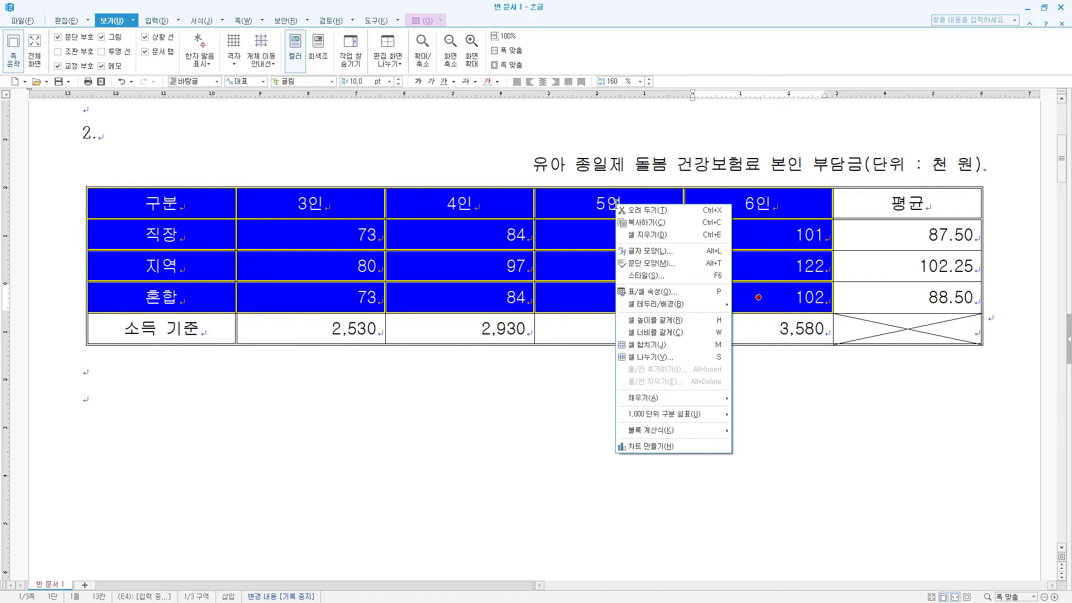
left_click(649, 446)
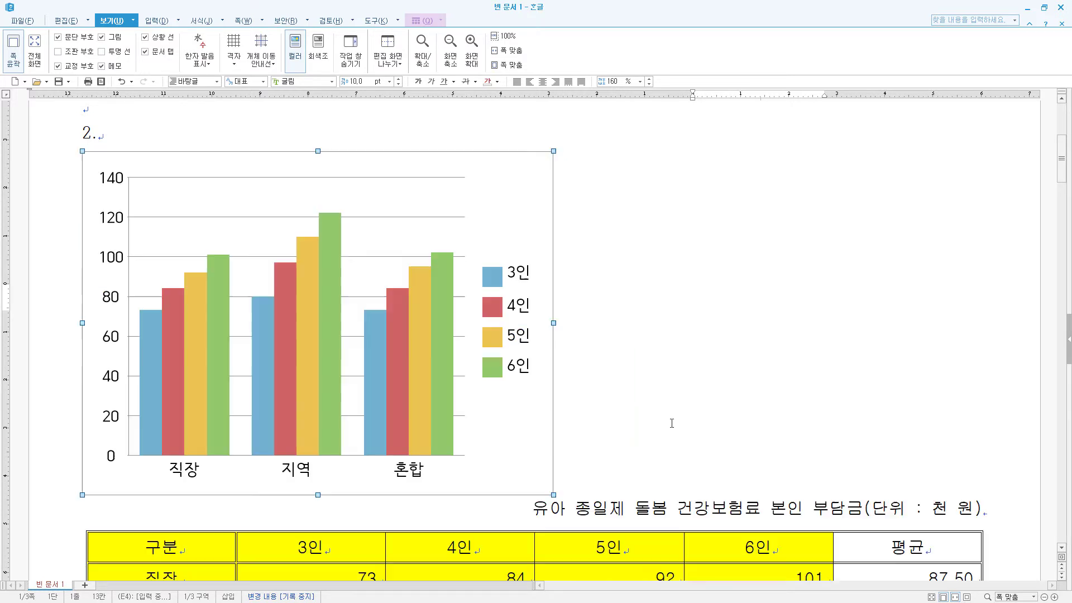
- Set the new chart to be treated as a character (글자처럼 취급) and widen it to about 187 mm to match the table
right_click(517, 178)
left_click(527, 183)
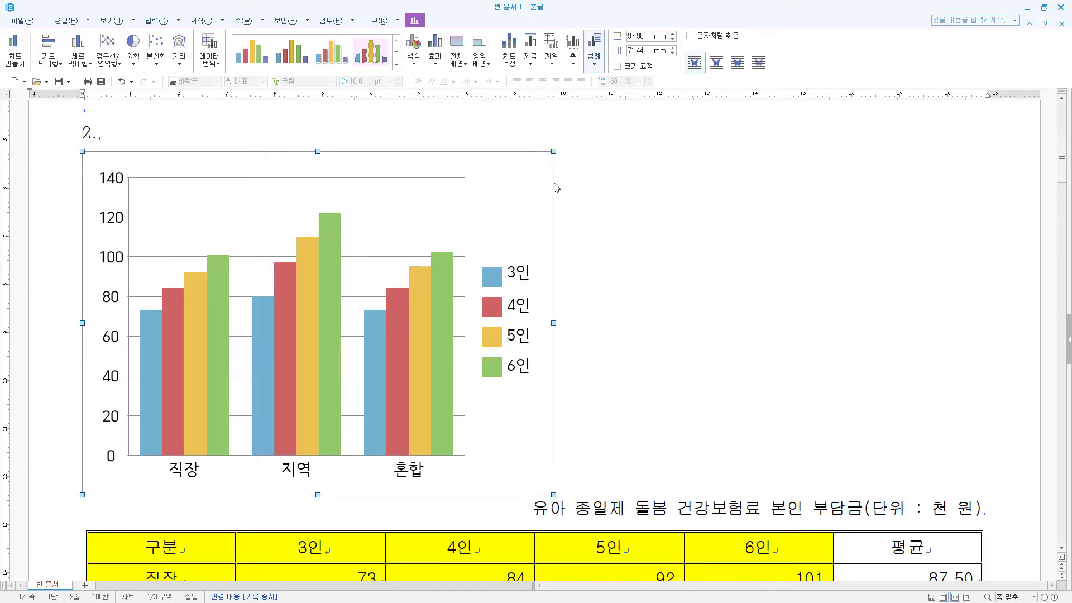
left_click(437, 261)
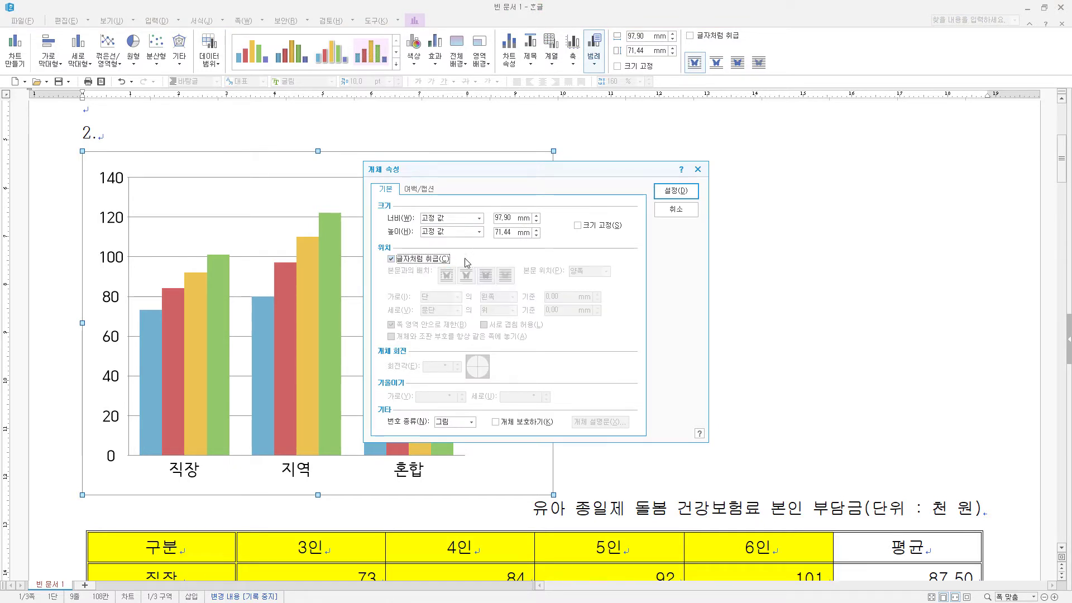
left_click(691, 191)
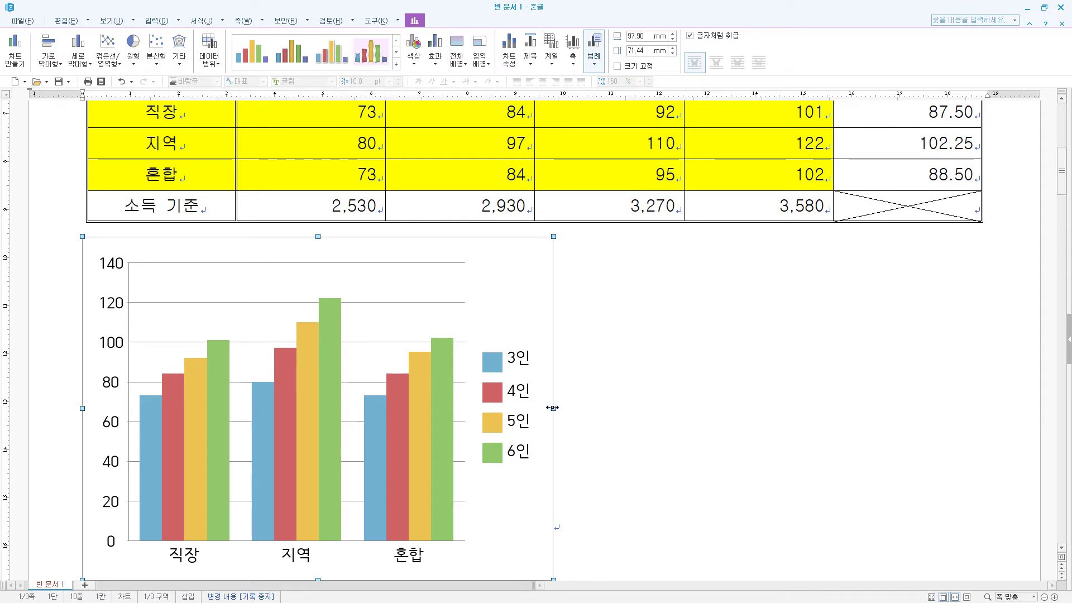
left_click_drag(552, 408, 982, 404)
scroll(818, 380, "down", 2)
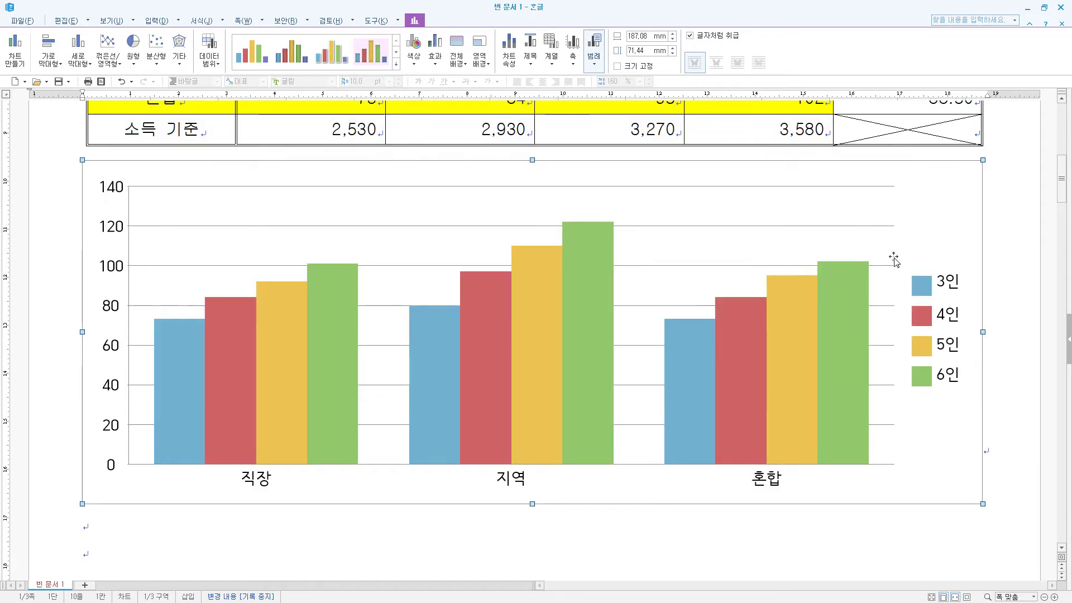
- Run the chart wizard on the chart with the clustered column type and the series direction set to columns (열)
double_click(929, 194)
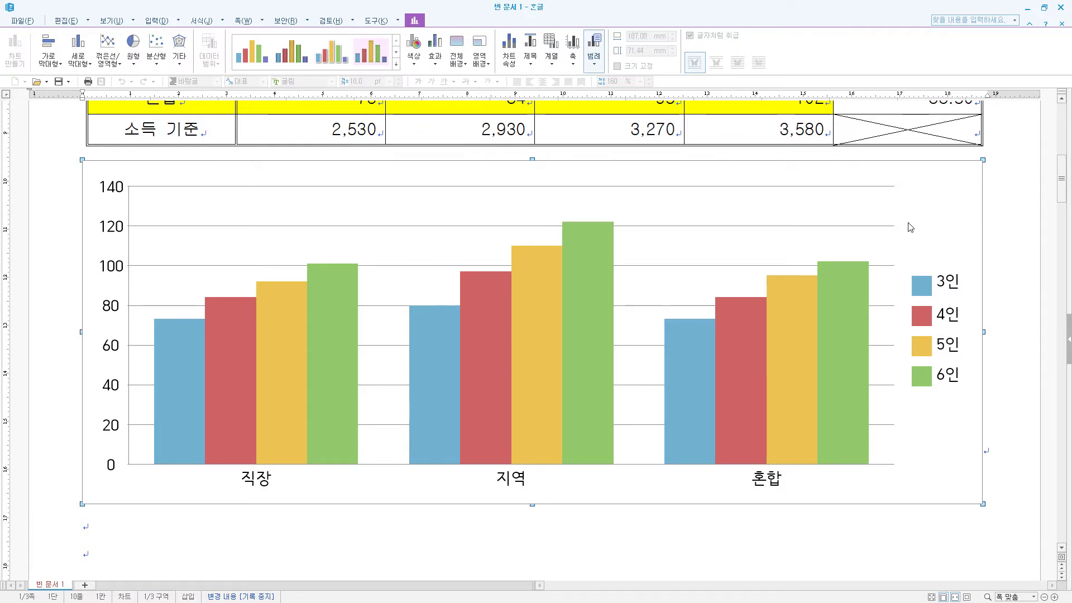
right_click(920, 187)
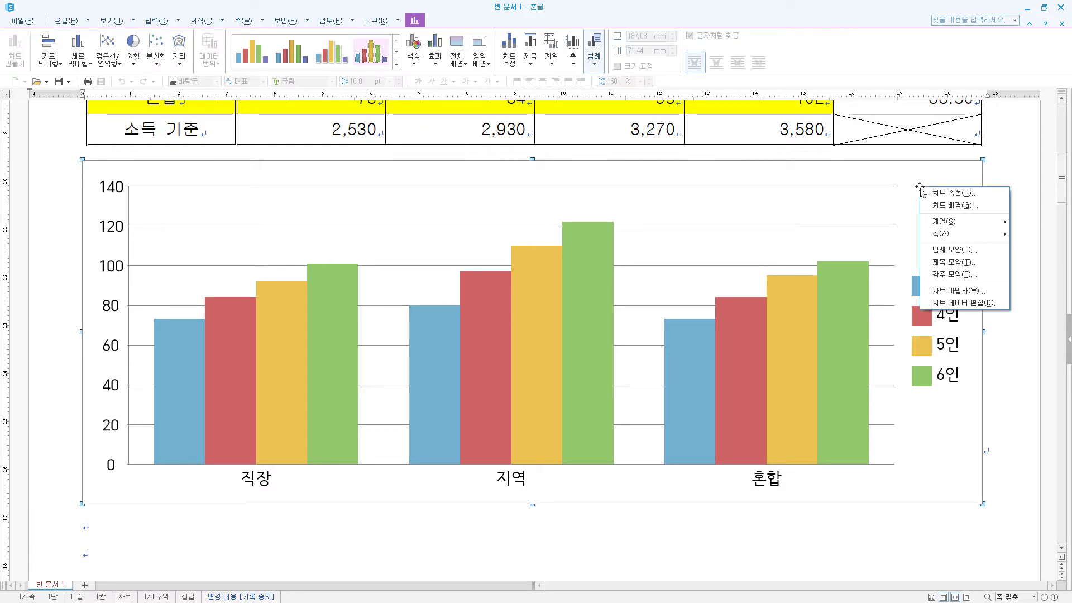
left_click(959, 291)
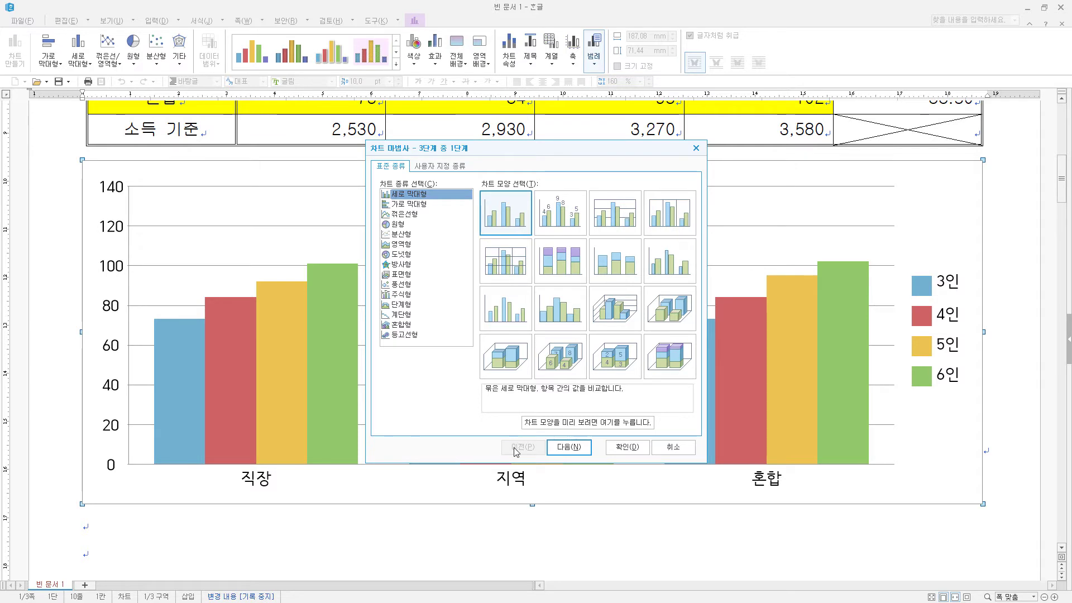
left_click(569, 447)
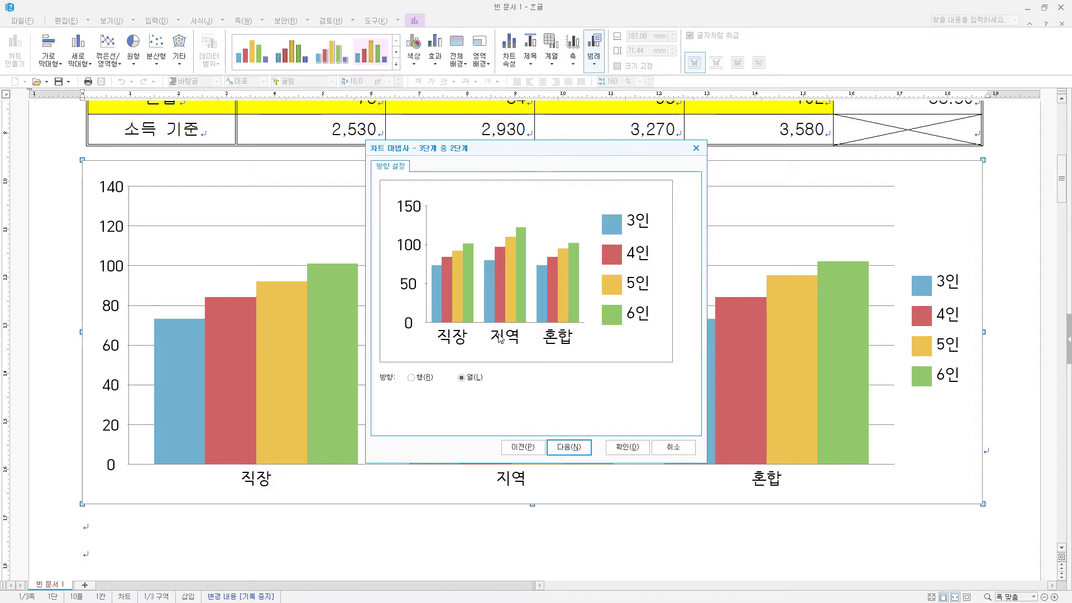
left_click(415, 379)
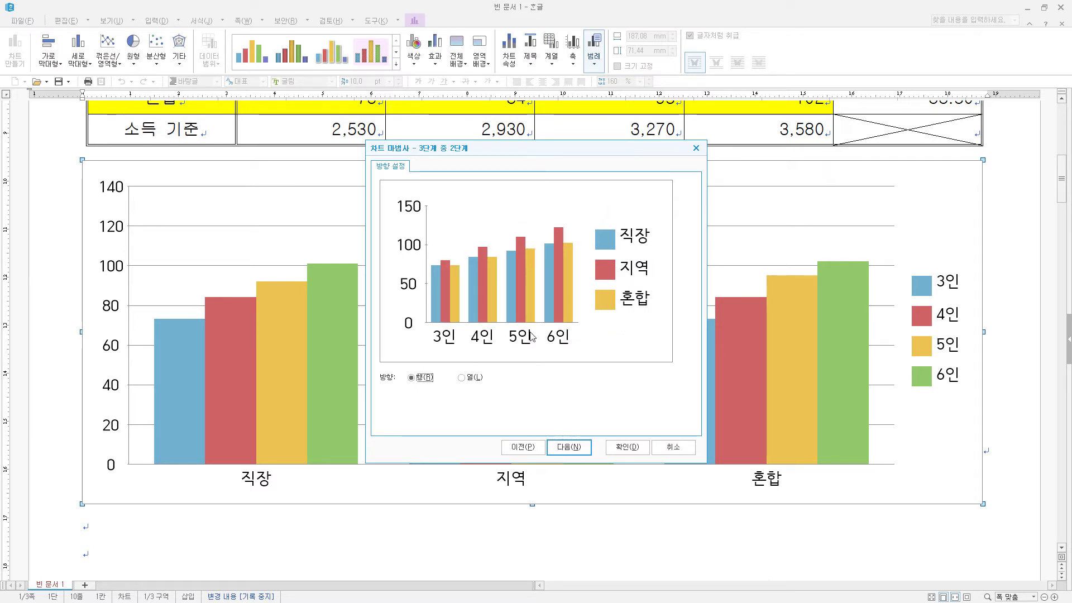
left_click(470, 379)
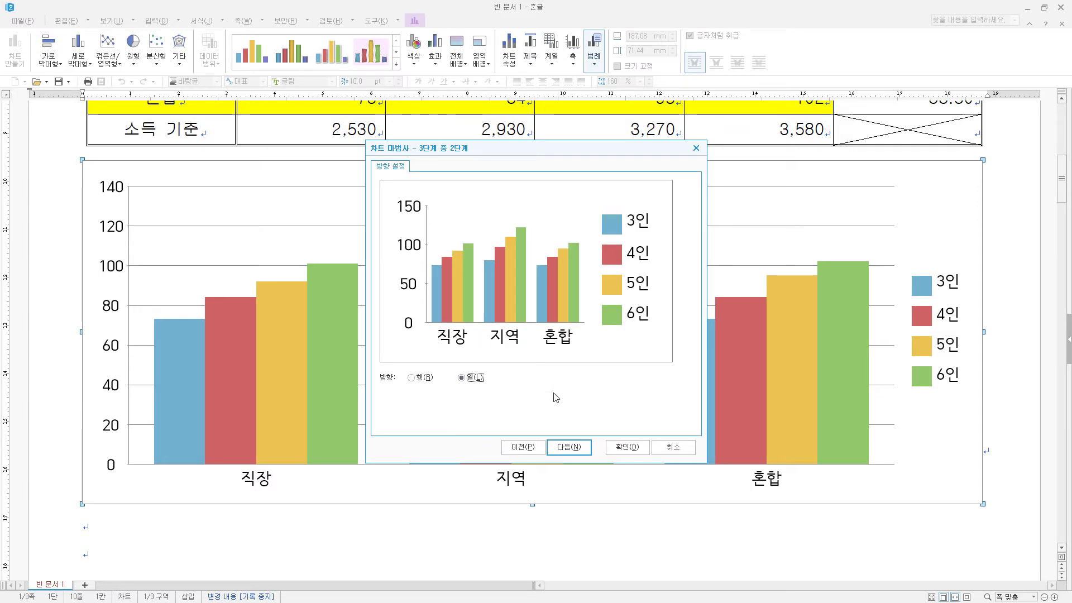
left_click(571, 450)
- Give the chart the title 유아 종일제 돌봄 건강보험료 본인 부담금 and the Y axis title (단위 : 천 원), and finish the chart wizard
left_click(461, 196)
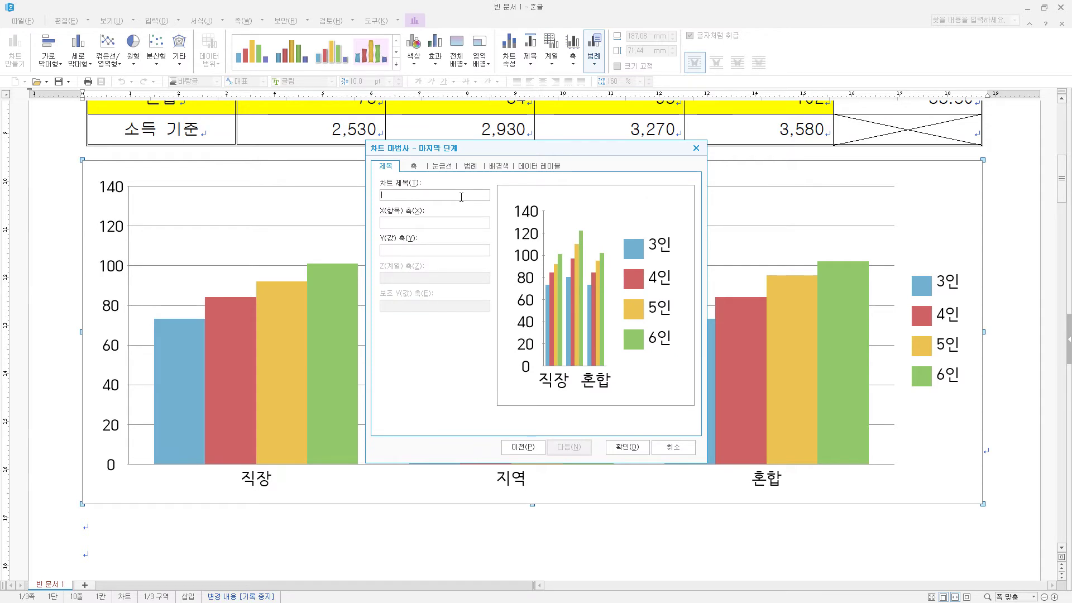
key("ctrl+v")
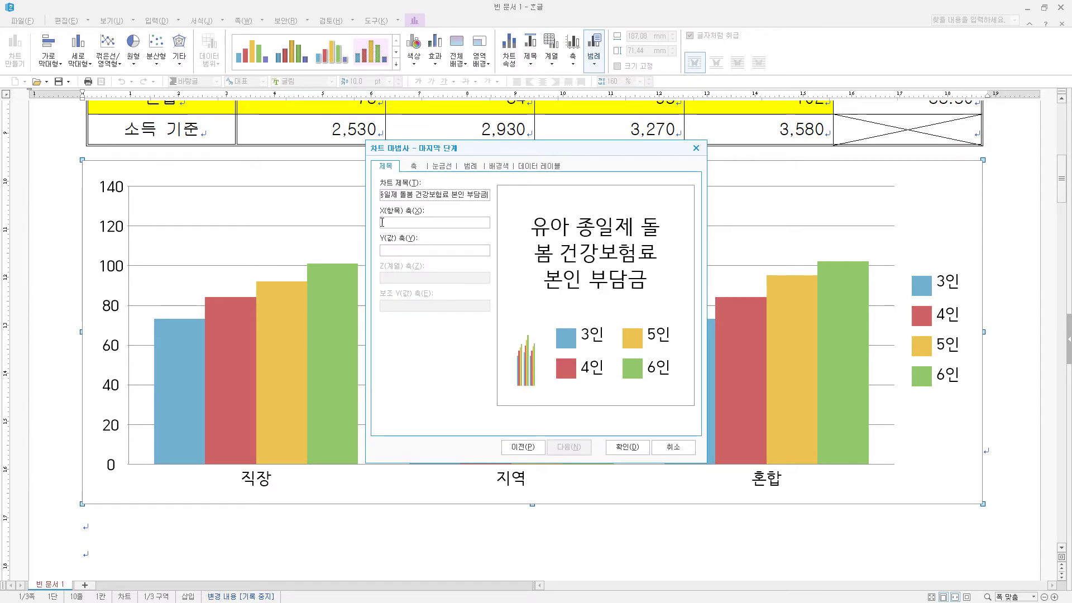
left_click(393, 250)
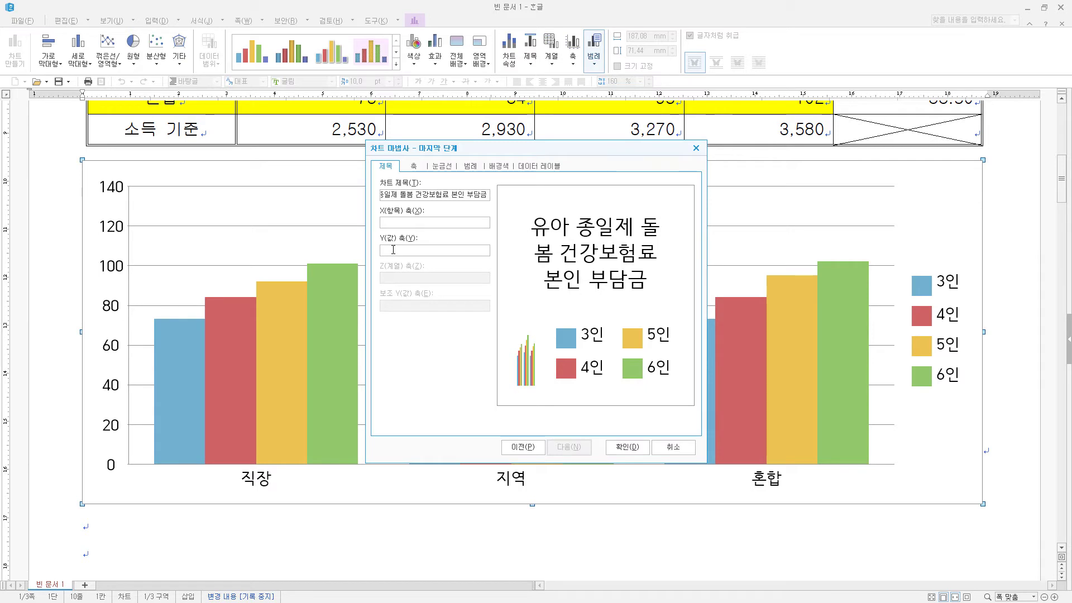
key("ctrl+v")
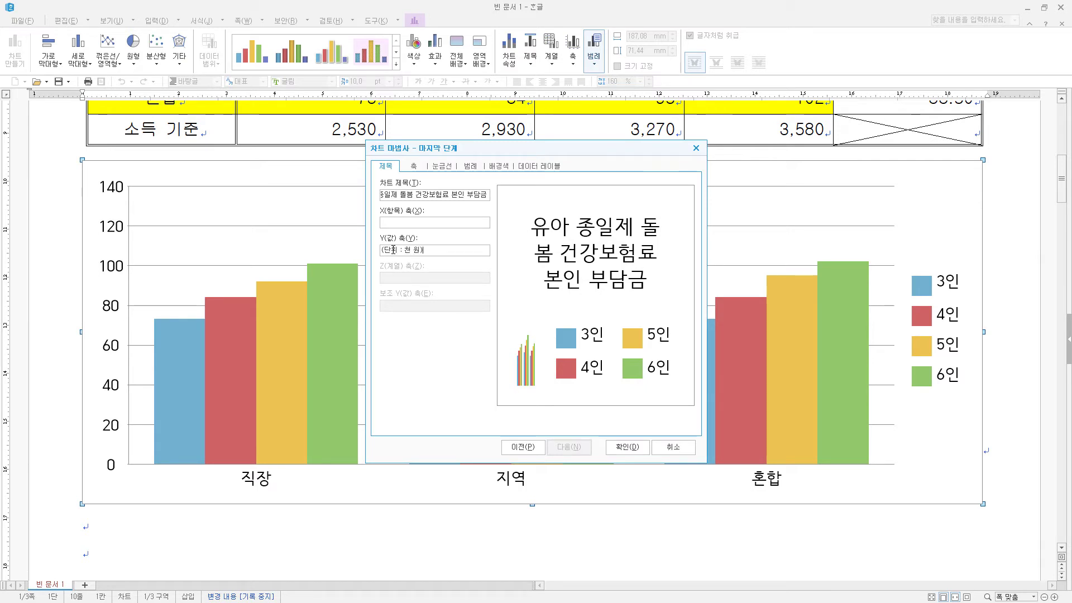
left_click(628, 447)
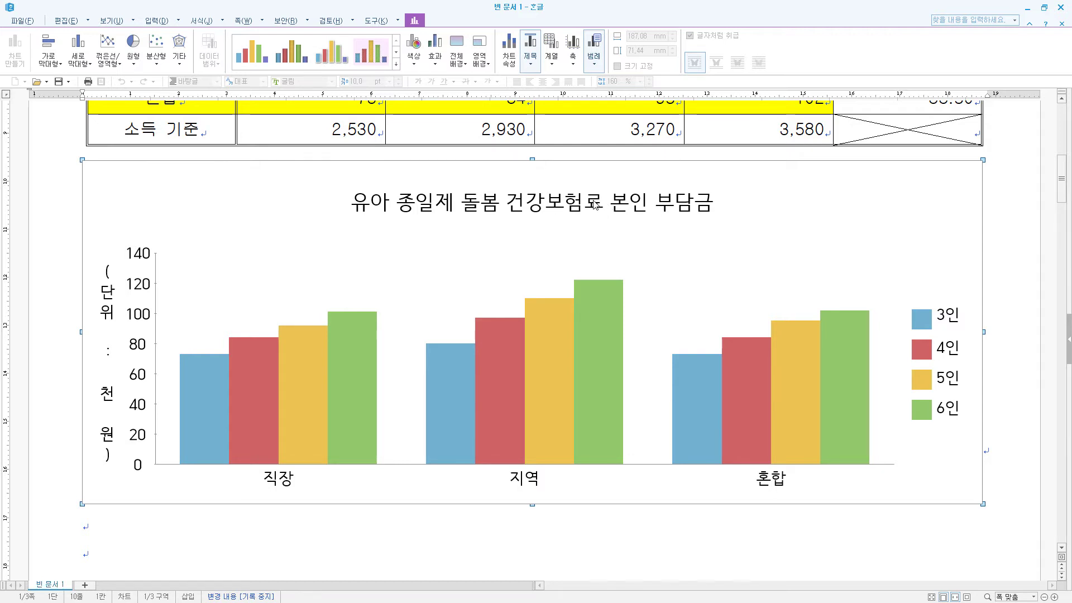
- Give the chart title a single-line border (한 줄로) and a shadow with a 2 pt offset
double_click(600, 207)
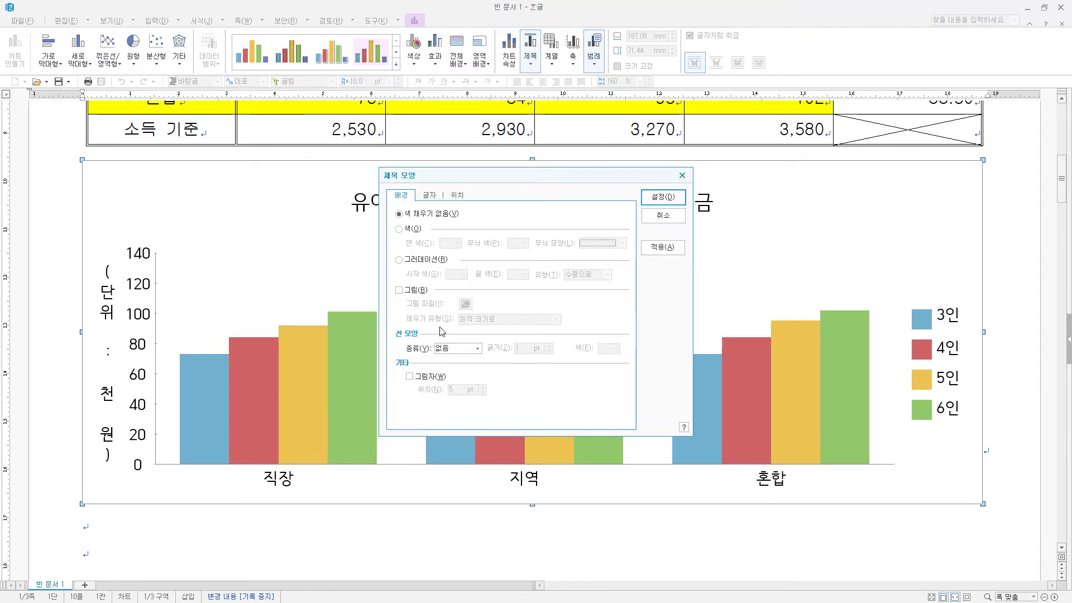
left_click(451, 349)
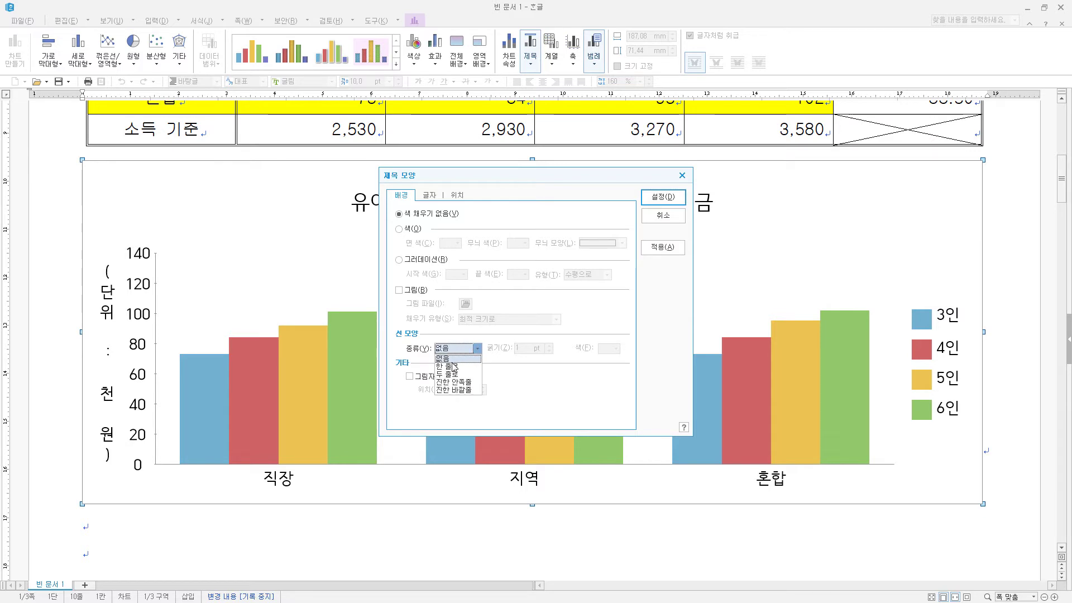
left_click(453, 367)
left_click(413, 377)
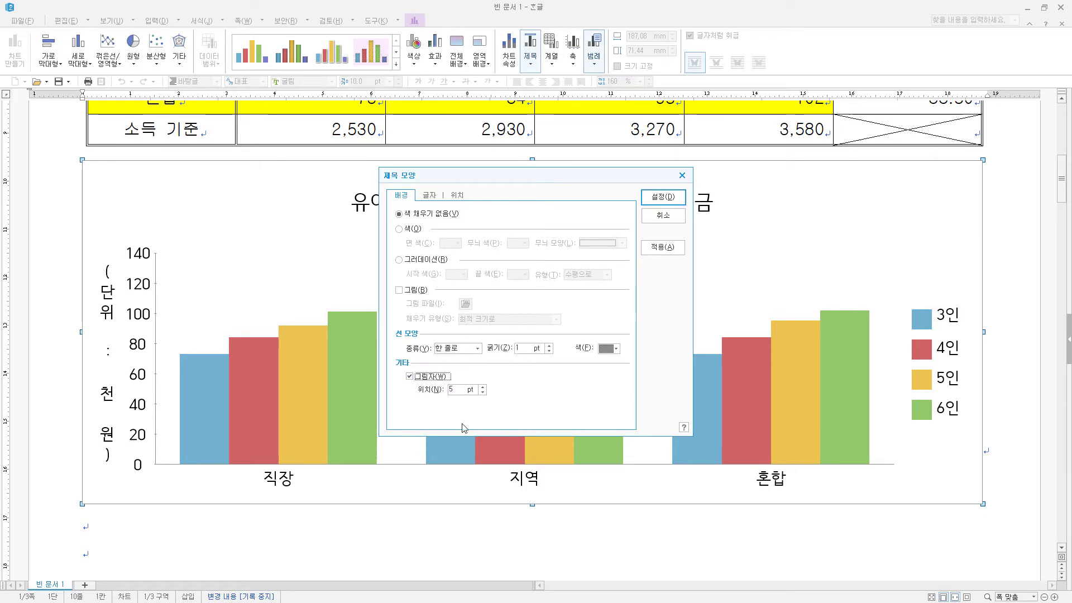
double_click(458, 390)
type("2")
- Set the chart title's font to 돋움 in bold and apply the title settings
left_click(430, 195)
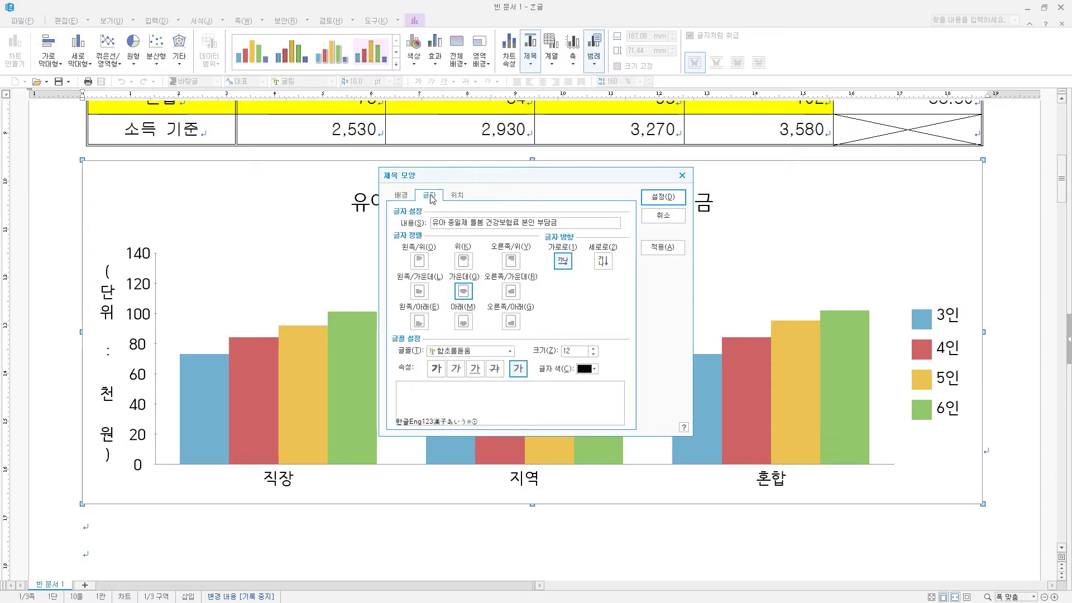
left_click(494, 356)
left_click(495, 355)
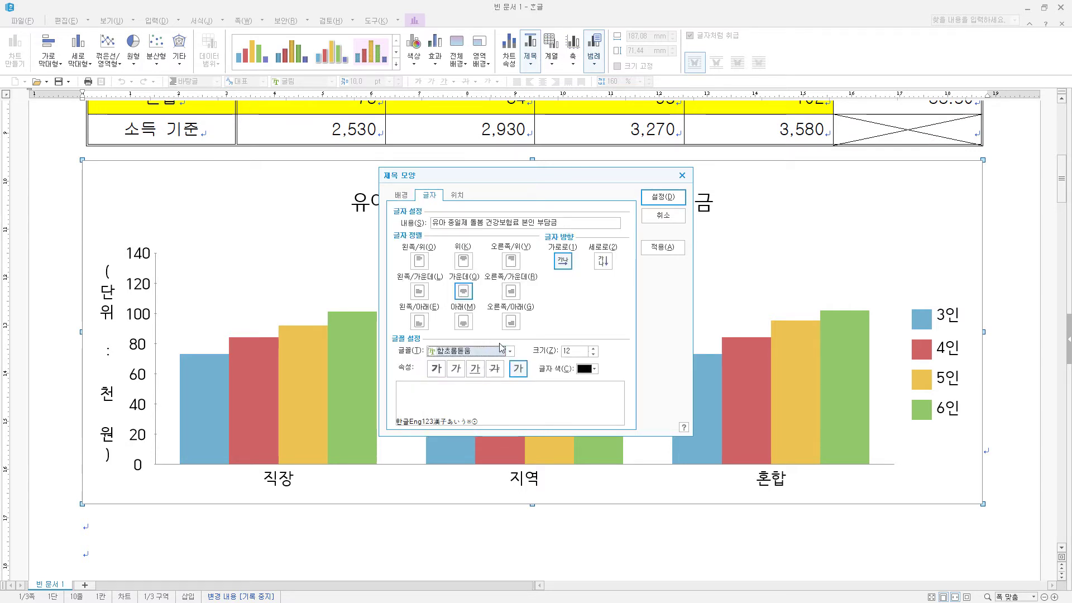
type("돋움")
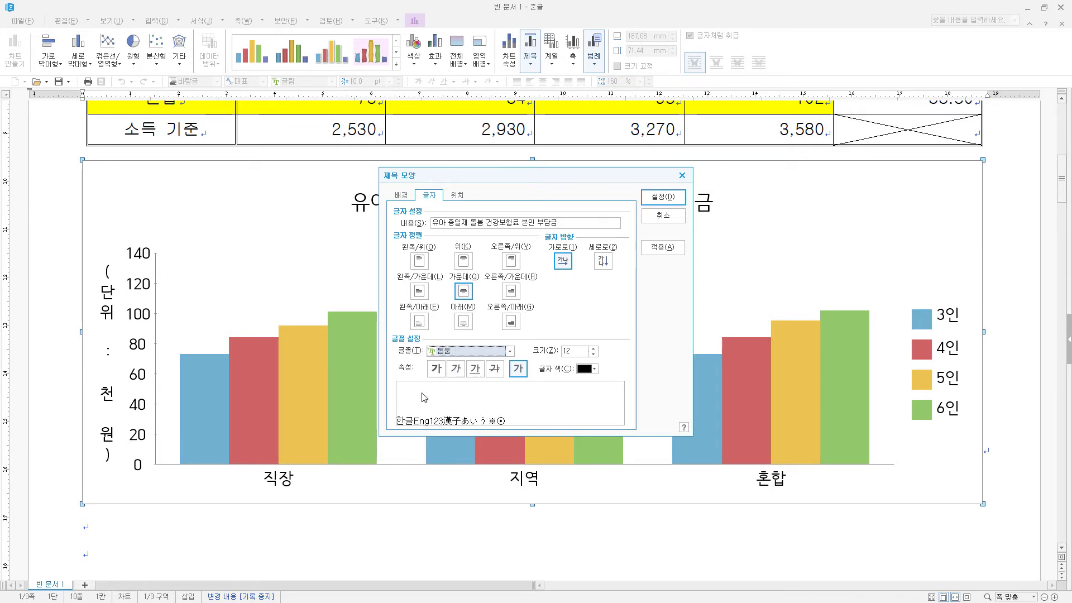
left_click(437, 369)
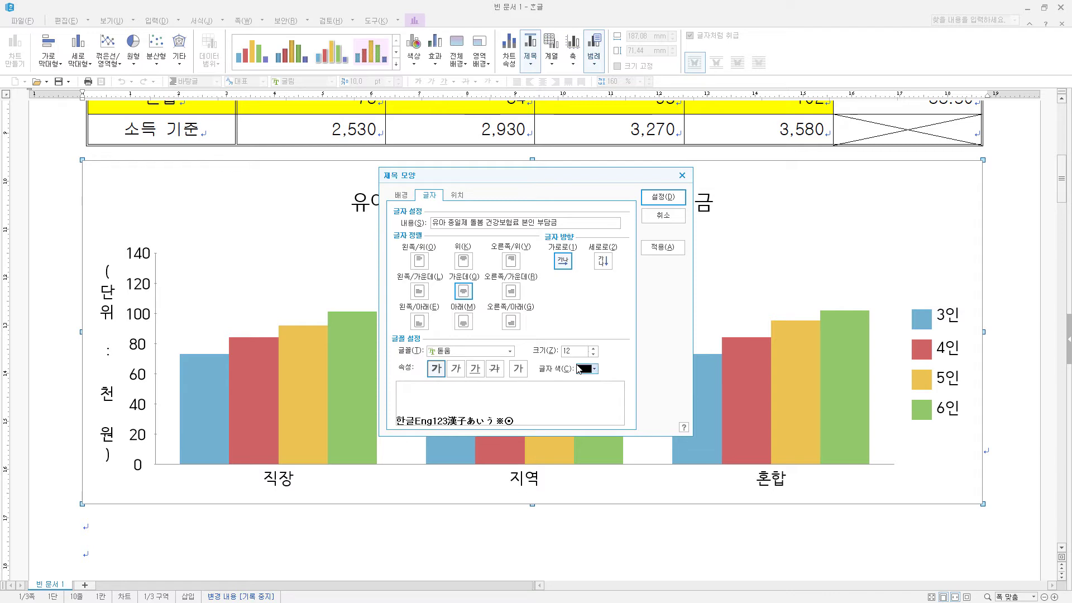
left_click(663, 196)
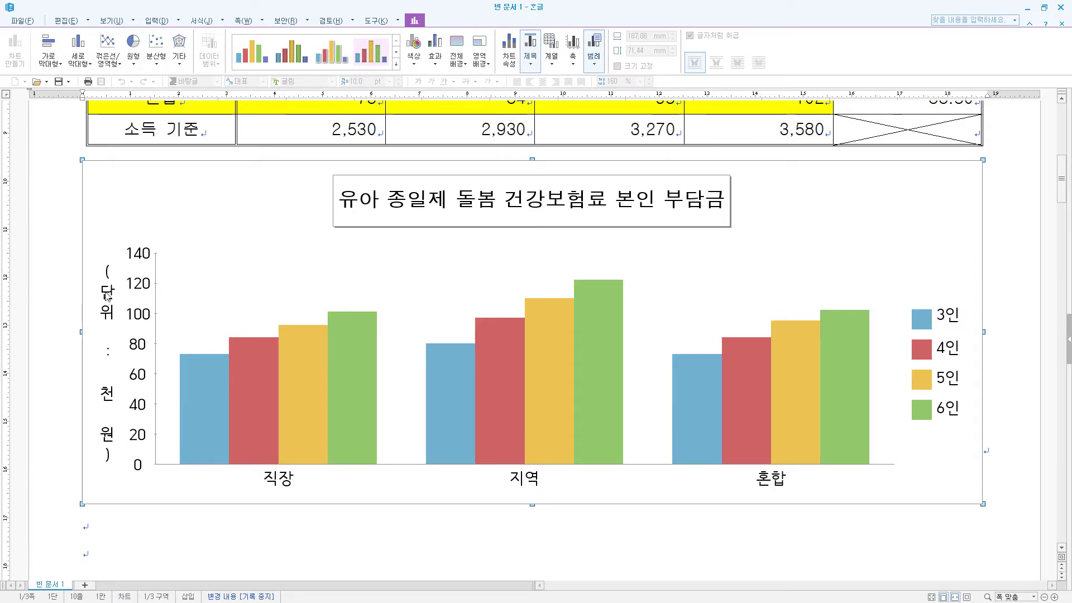
- Make the value axis title (단위 : 천 원) read horizontally in 돋움 at size 10
double_click(108, 317)
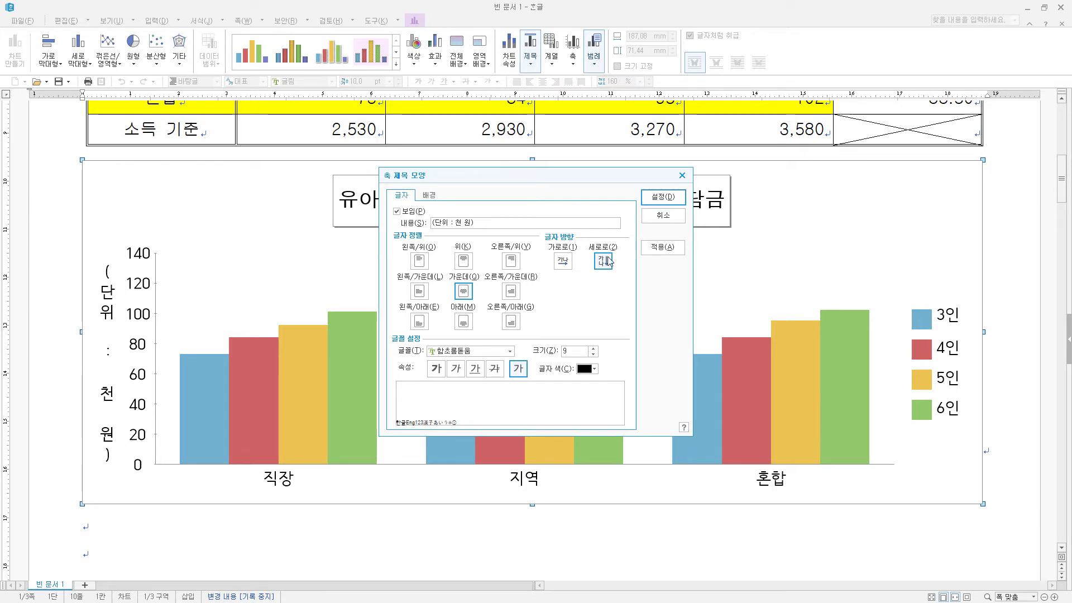
left_click(562, 261)
left_click(476, 351)
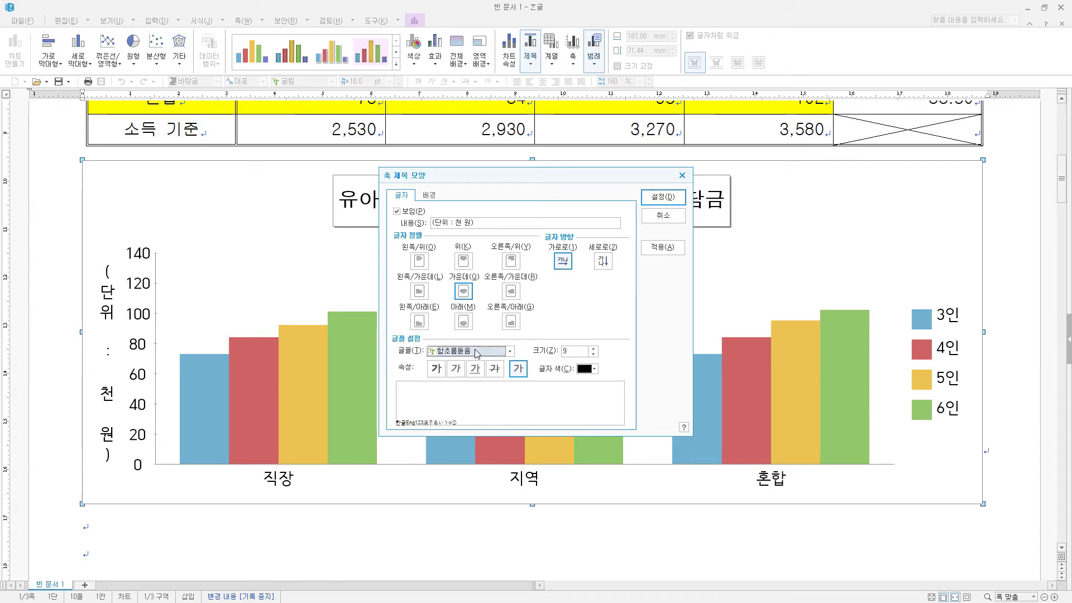
type("돋움")
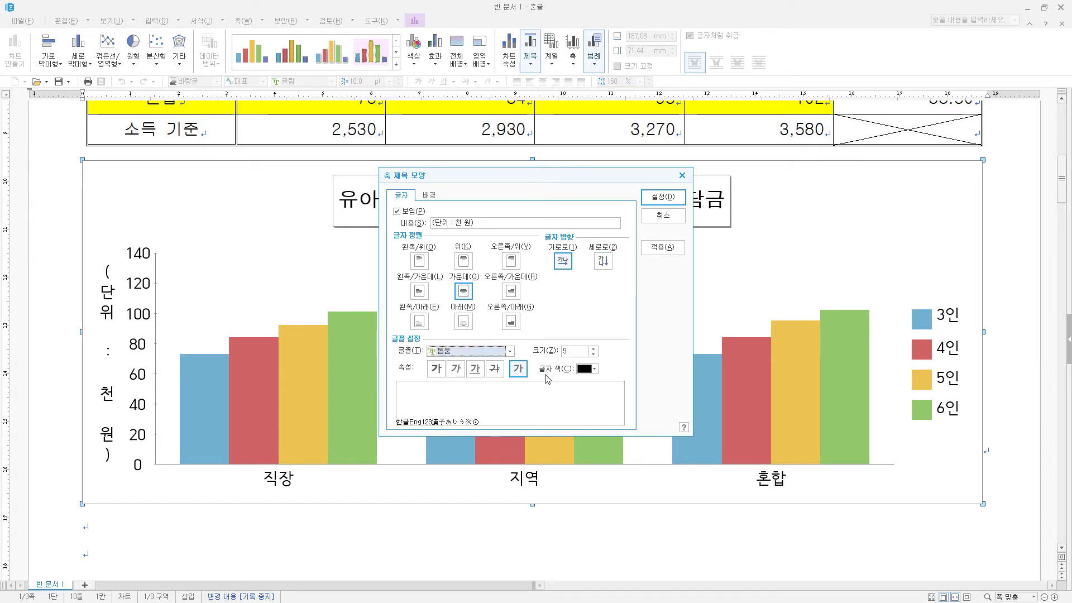
left_click(594, 347)
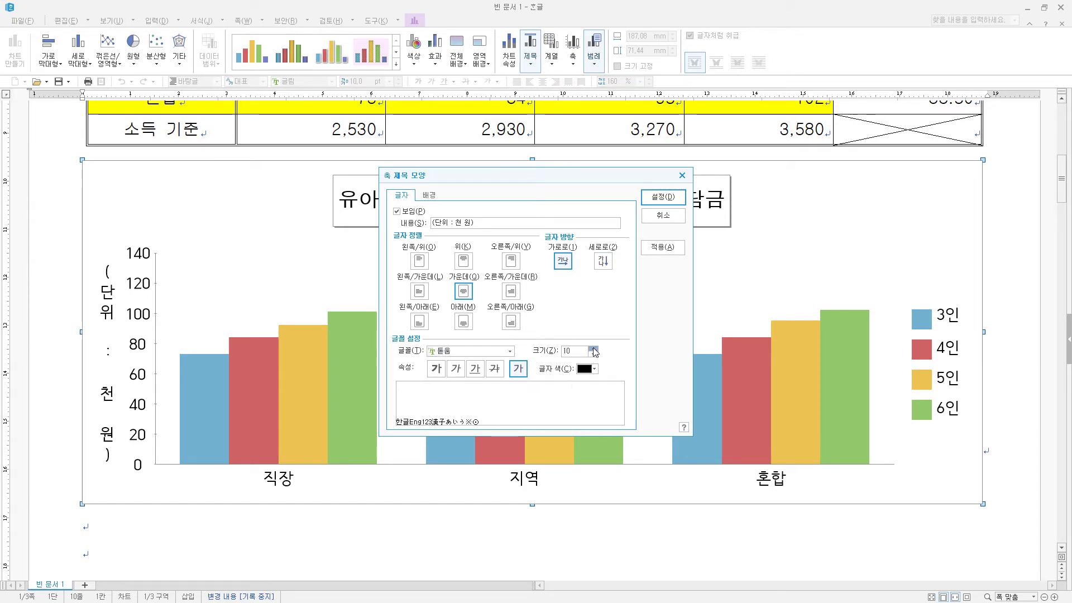
left_click(664, 197)
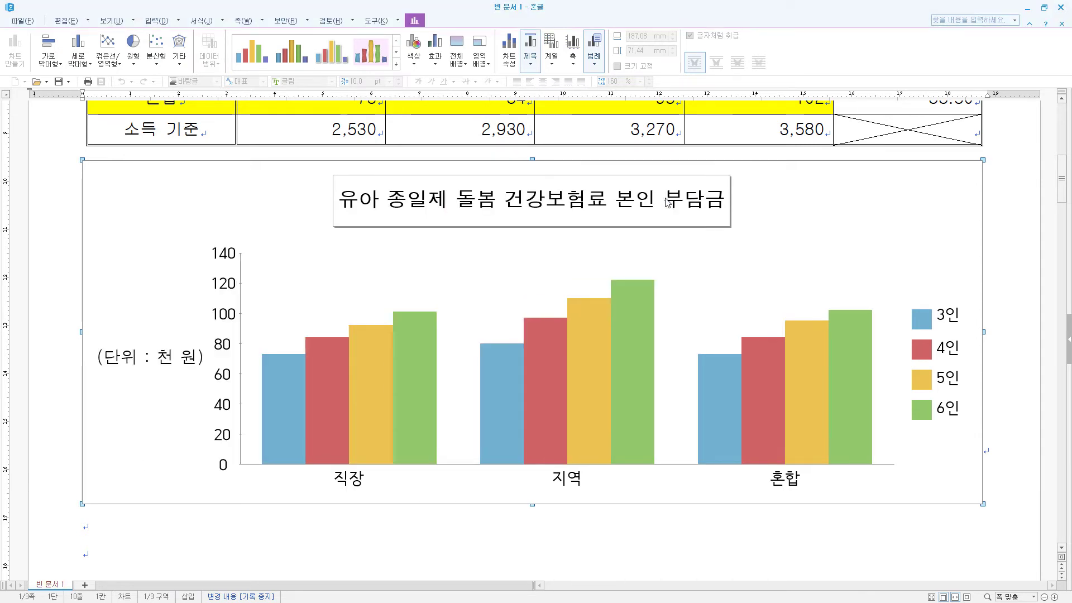
- Set the value axis labels' font to 돋움 at 10 pt
double_click(233, 322)
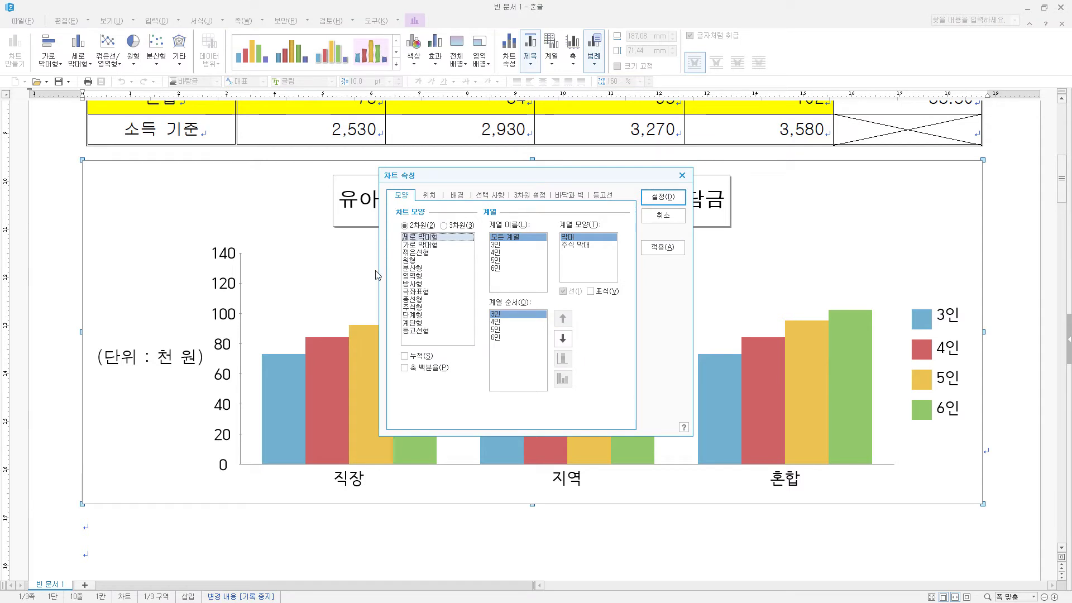
left_click(681, 176)
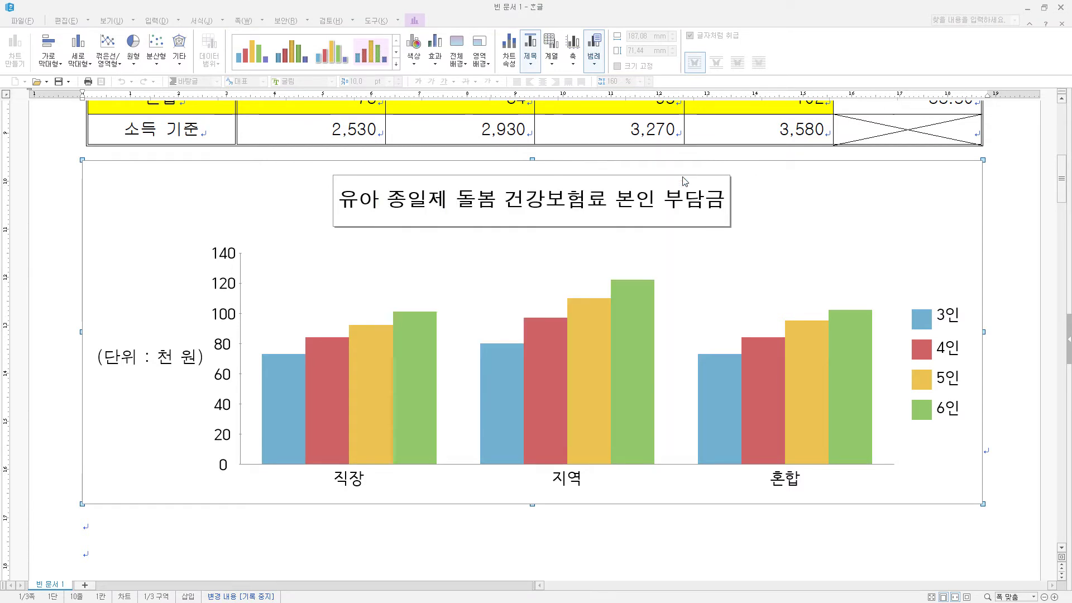
double_click(221, 317)
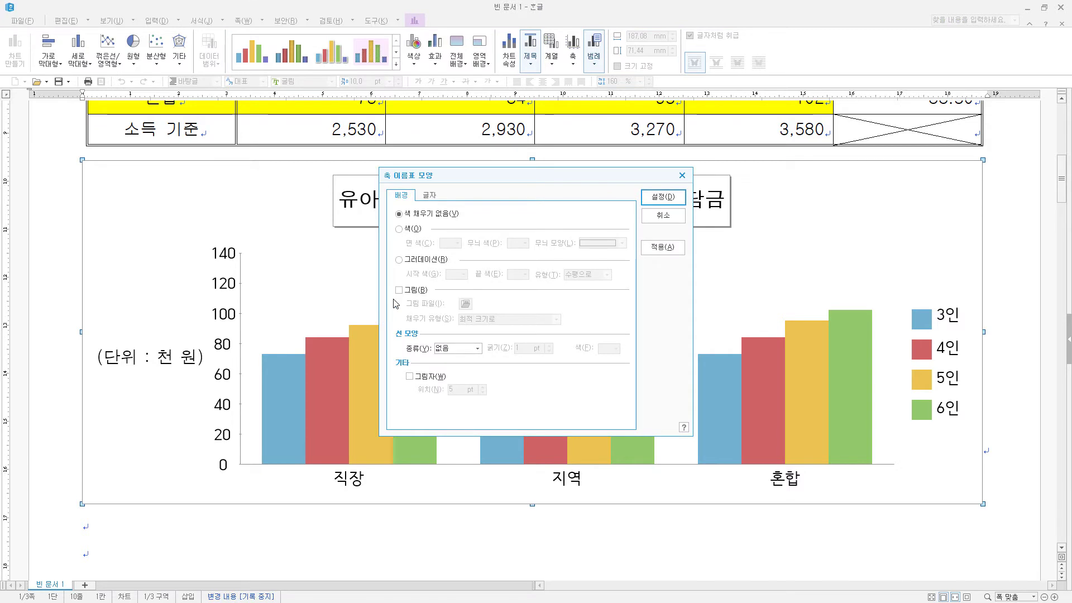
left_click(429, 196)
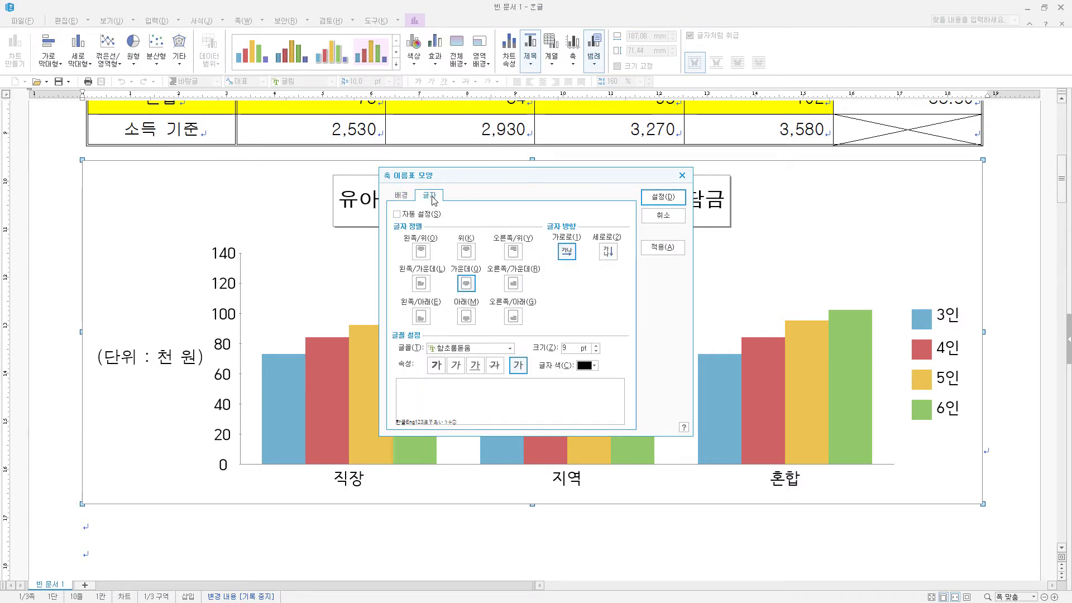
left_click(469, 349)
left_click(471, 350)
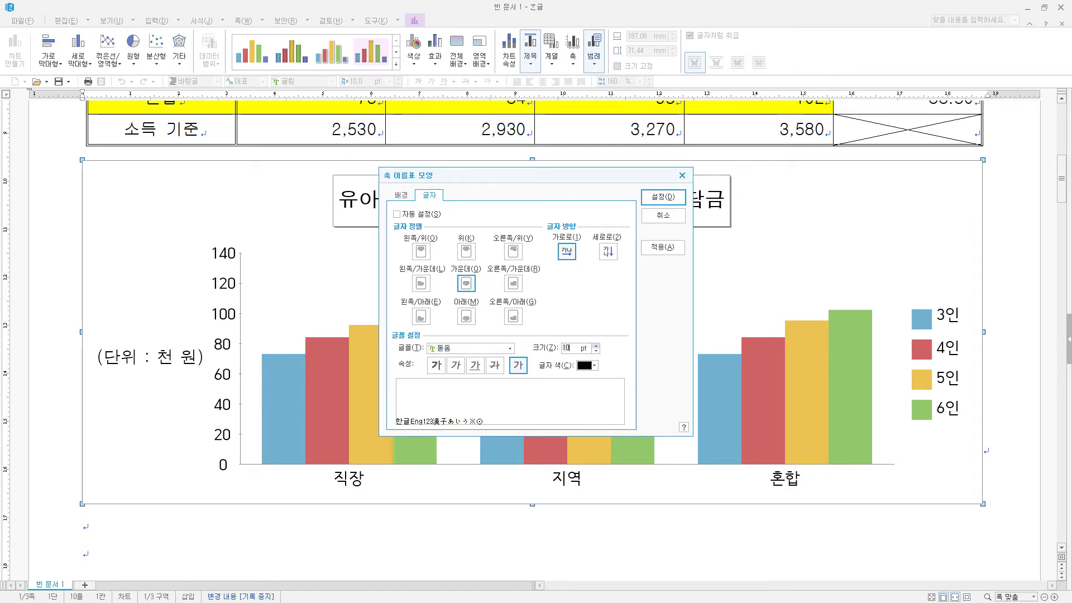
left_click(663, 197)
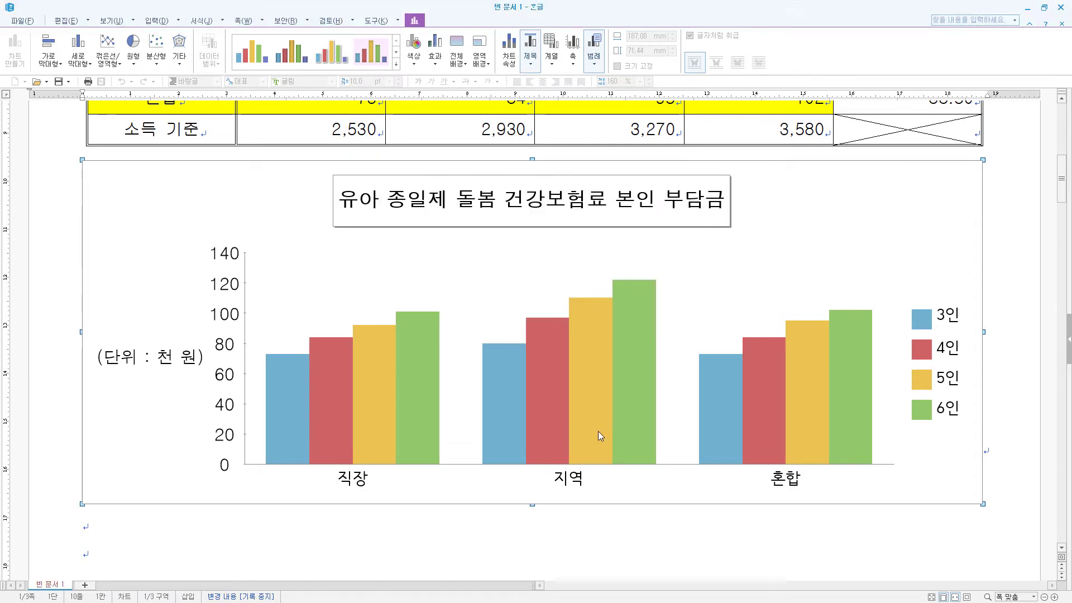
left_click(561, 480)
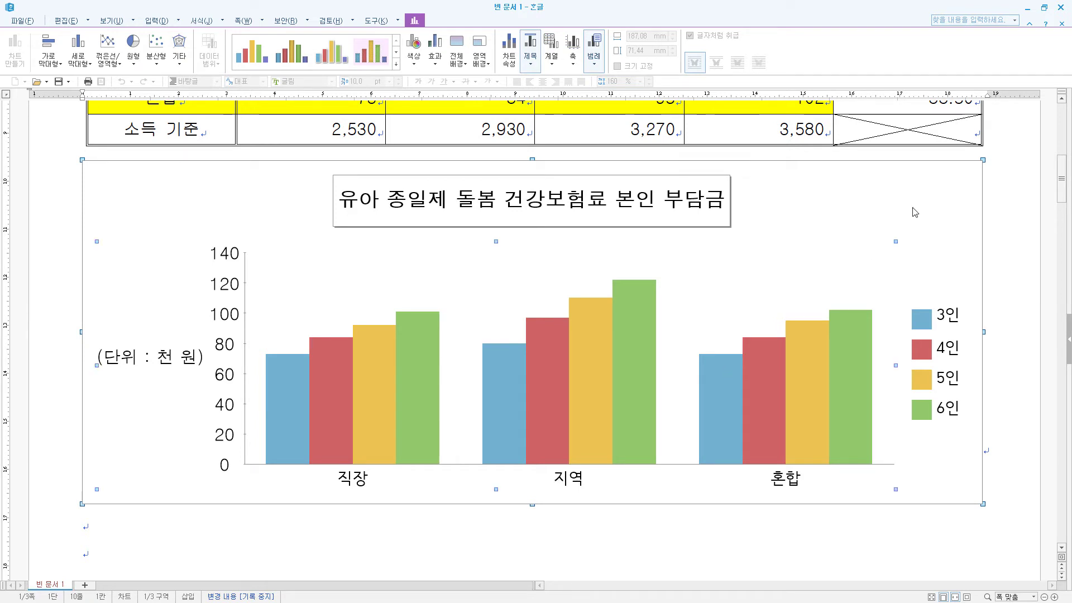
double_click(563, 480)
left_click(664, 215)
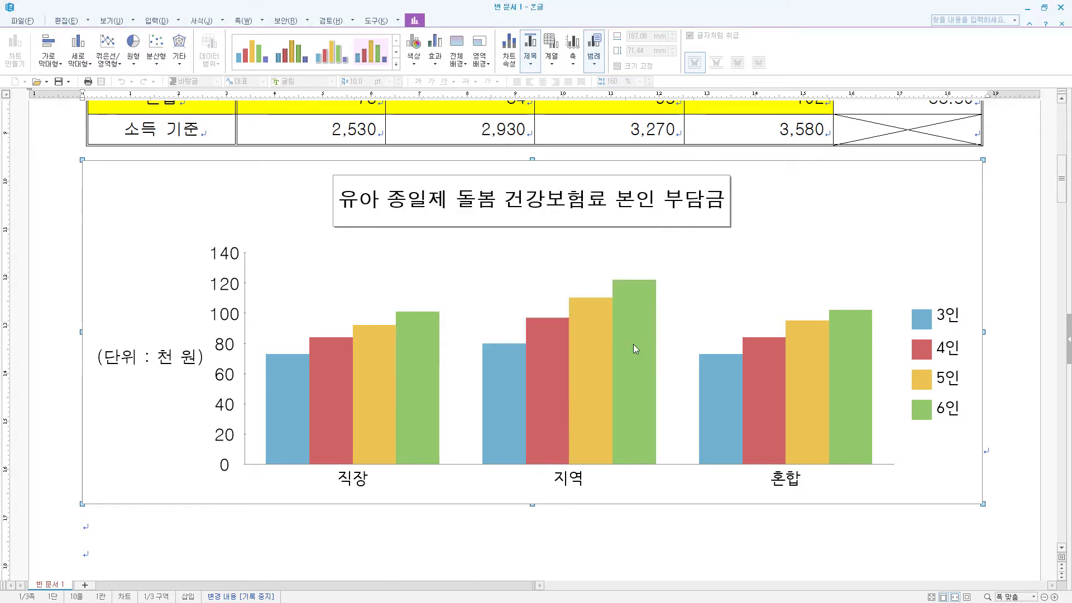
double_click(582, 480)
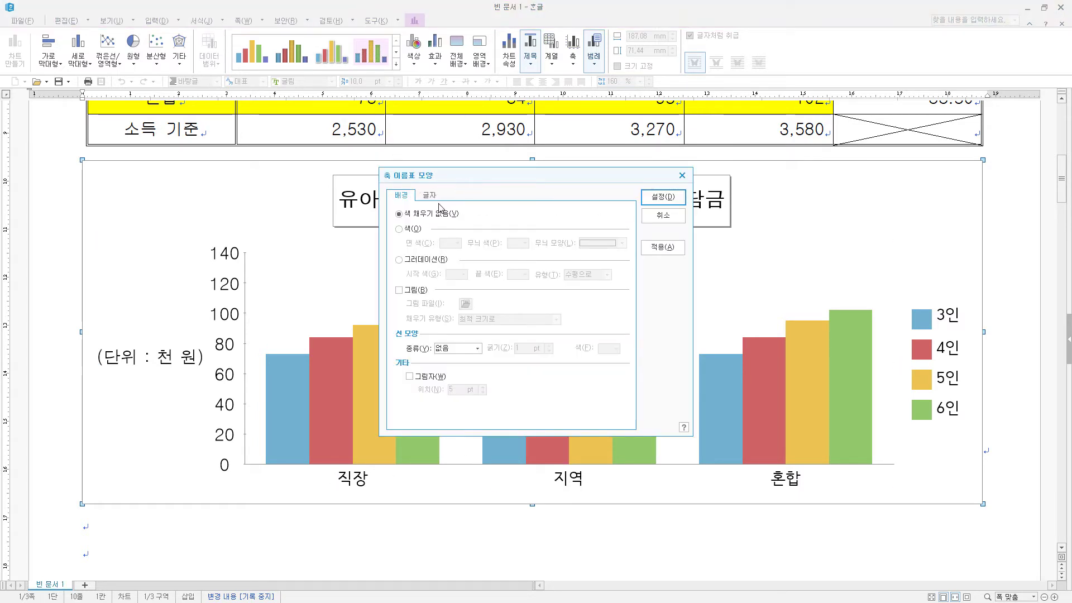
left_click(669, 218)
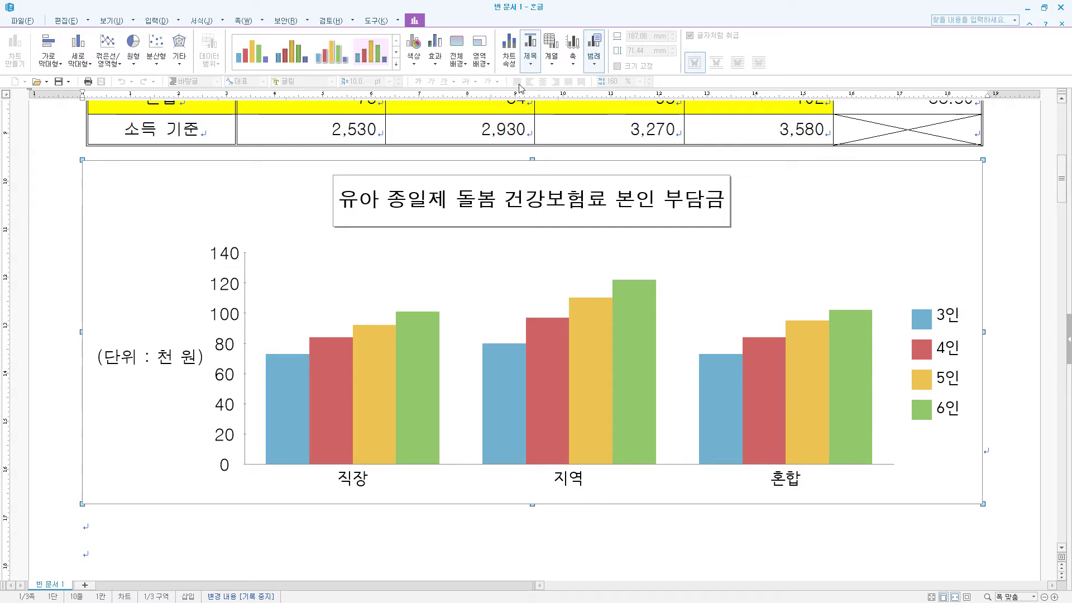
- Set the horizontal category axis labels' font to 돋움 at 10 pt
left_click(566, 68)
left_click(588, 91)
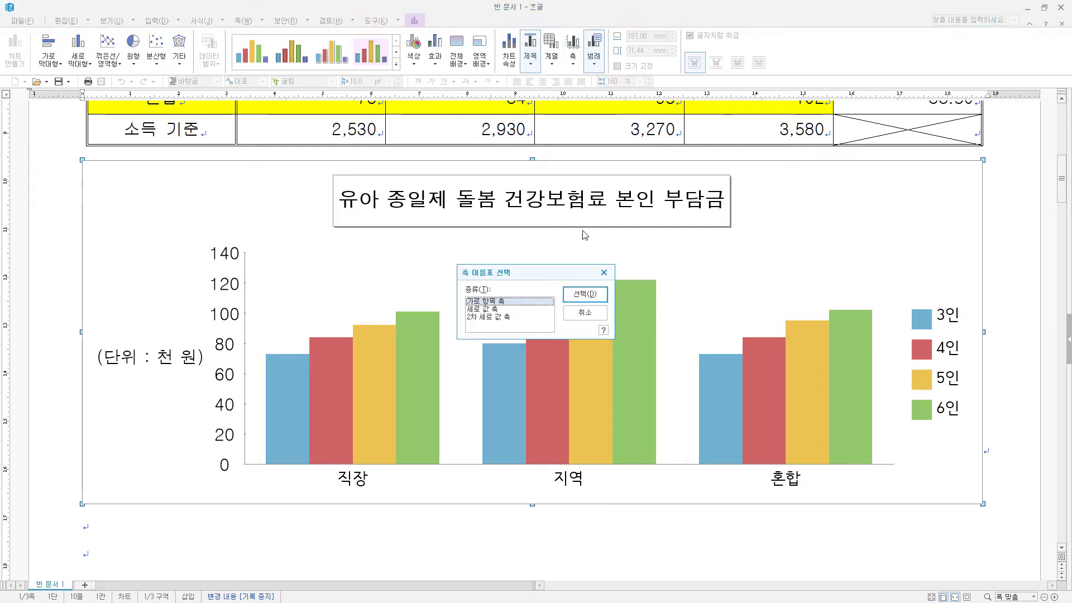
double_click(504, 303)
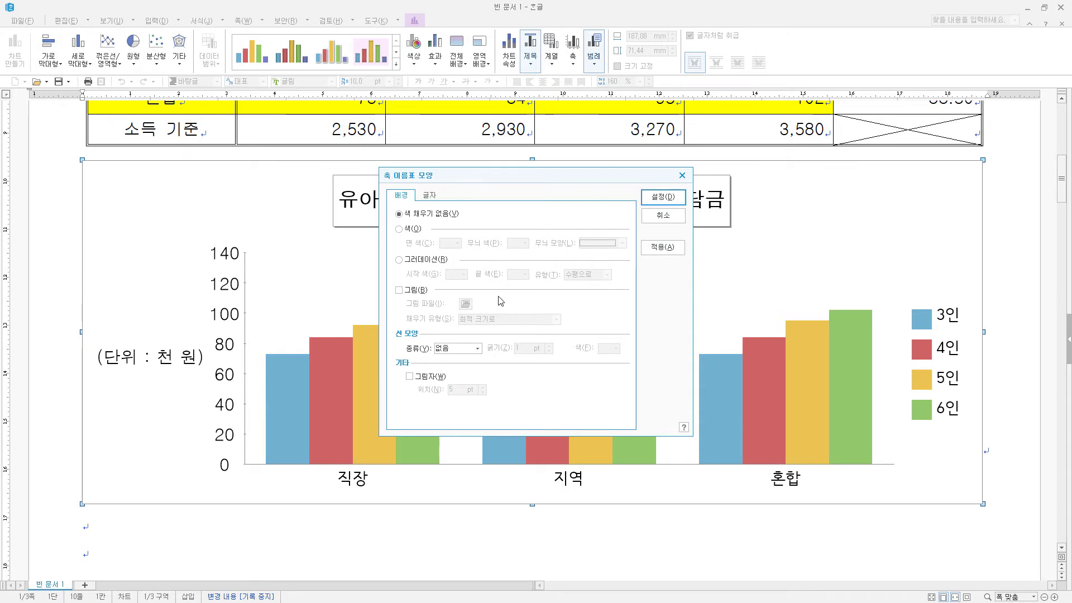
left_click(430, 195)
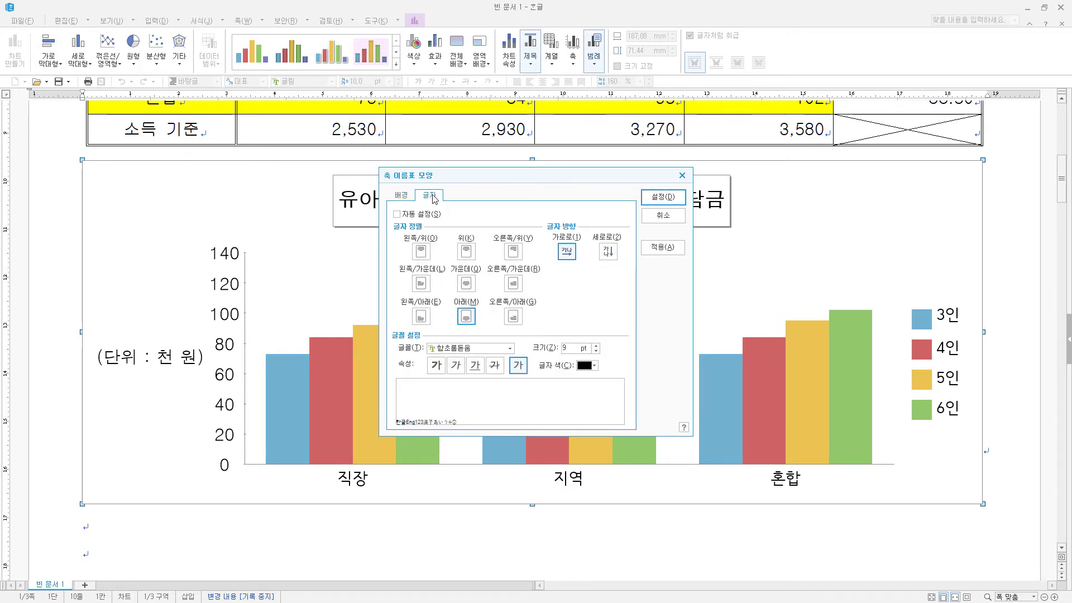
left_click(482, 351)
left_click(483, 350)
type("돋움")
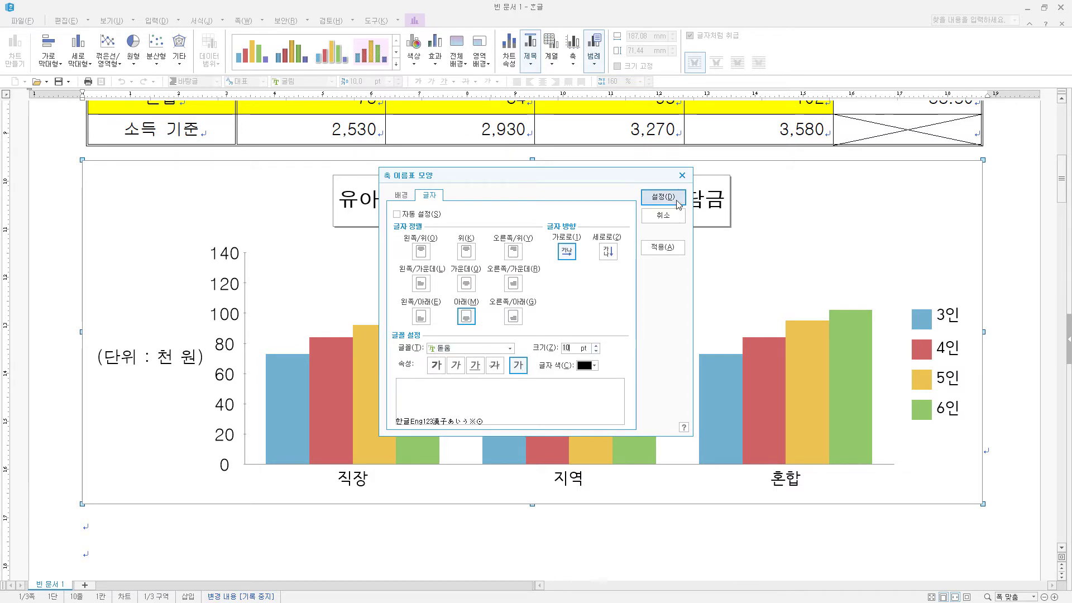
left_click(662, 197)
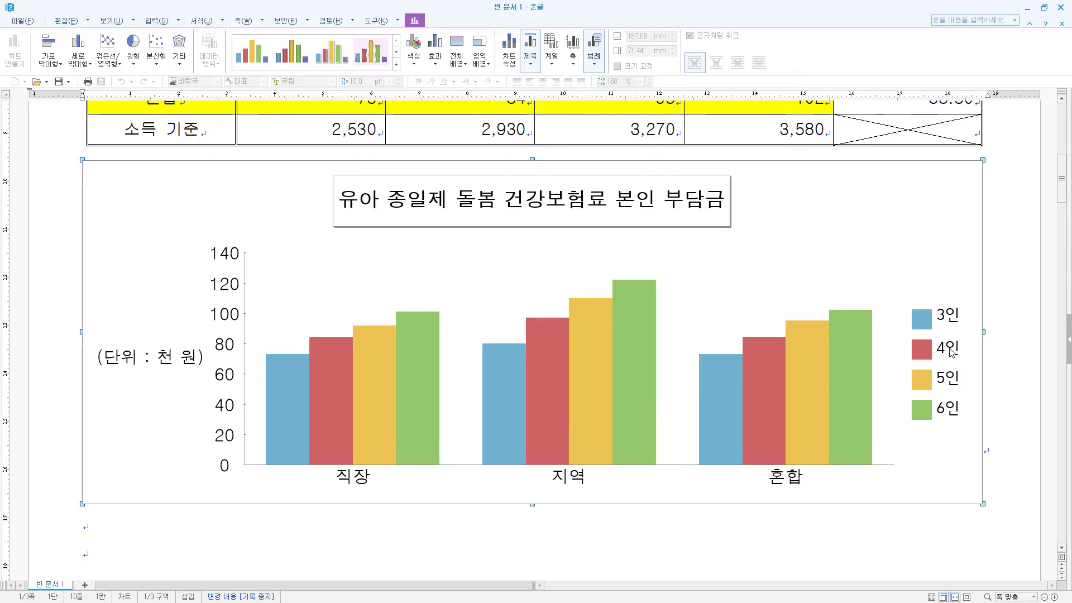
- Give the chart legend a single-line border (한 줄로) and set its font to 돋움
double_click(950, 352)
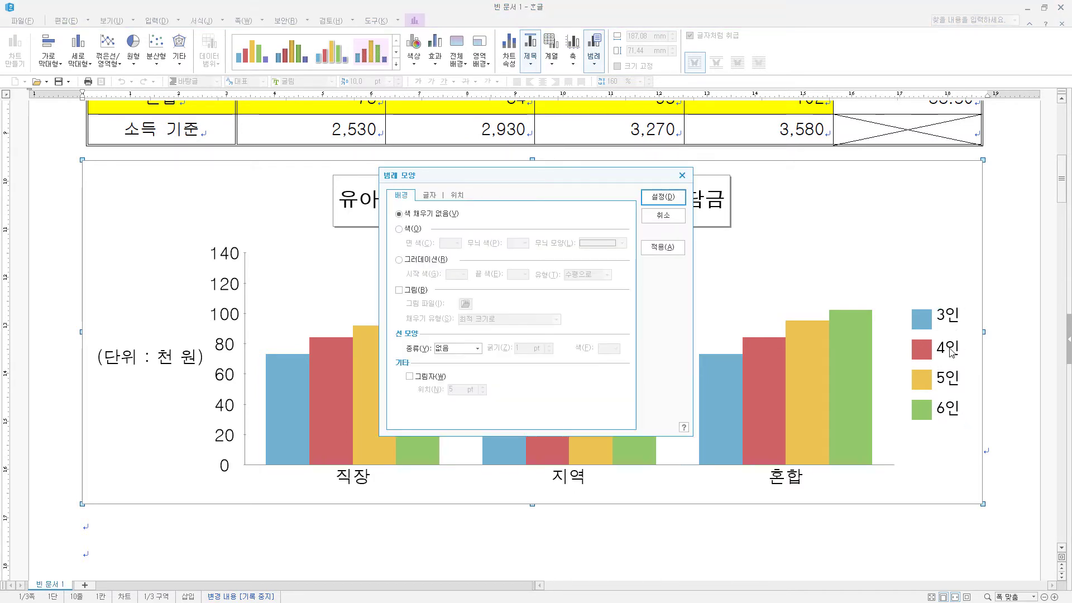
left_click(464, 348)
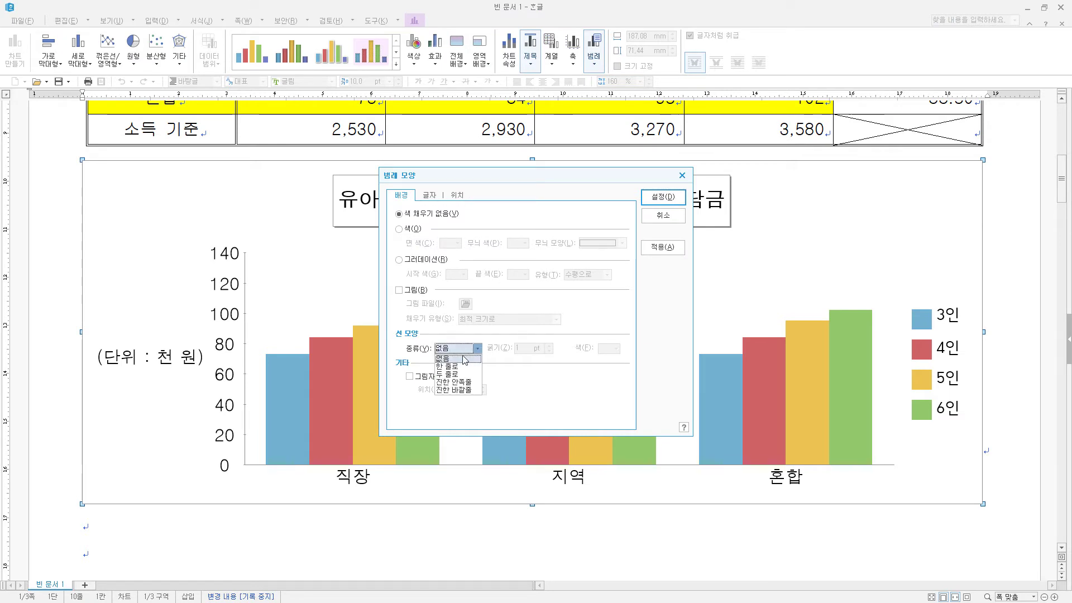
left_click(461, 368)
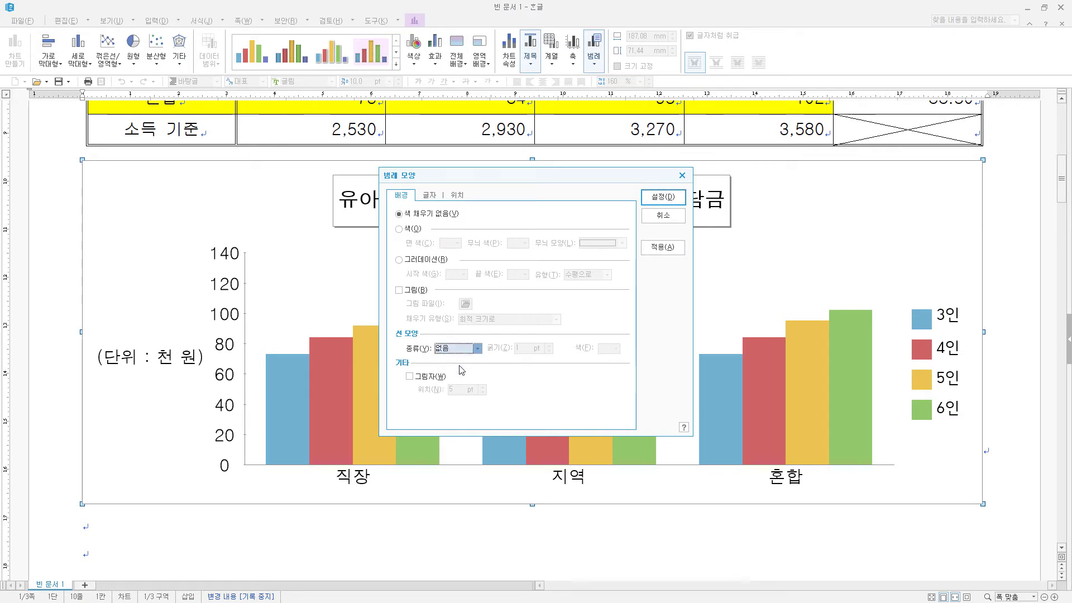
left_click(433, 197)
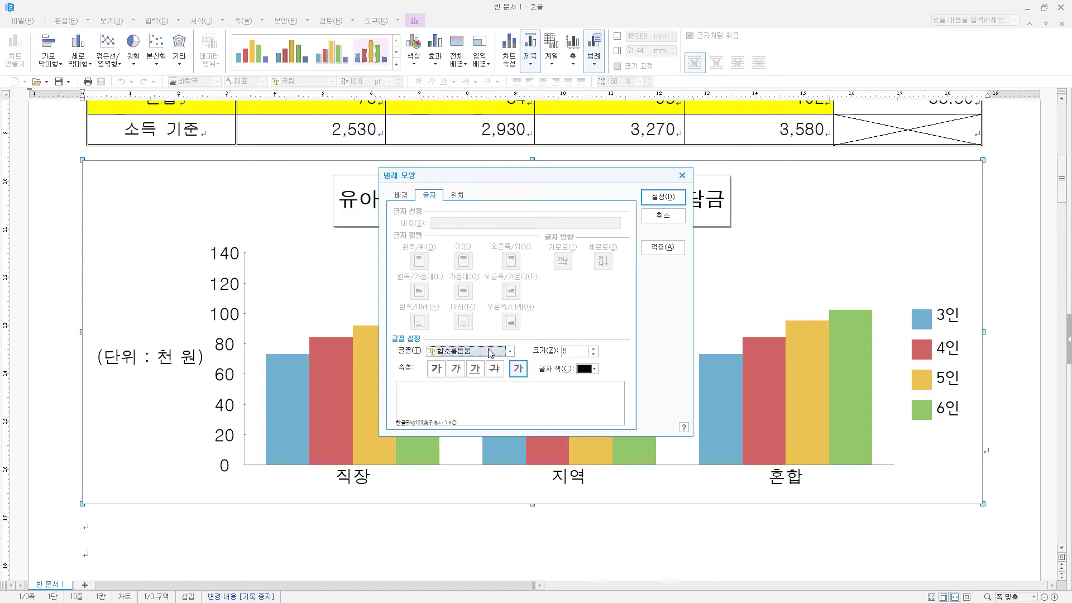
key("e")
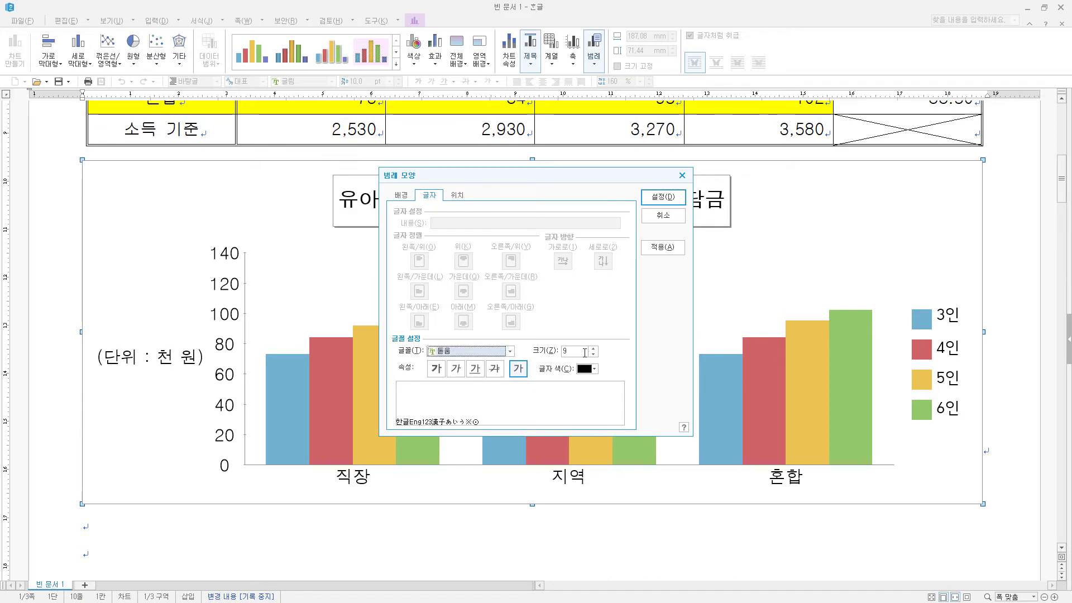
left_click(585, 352)
left_click(673, 200)
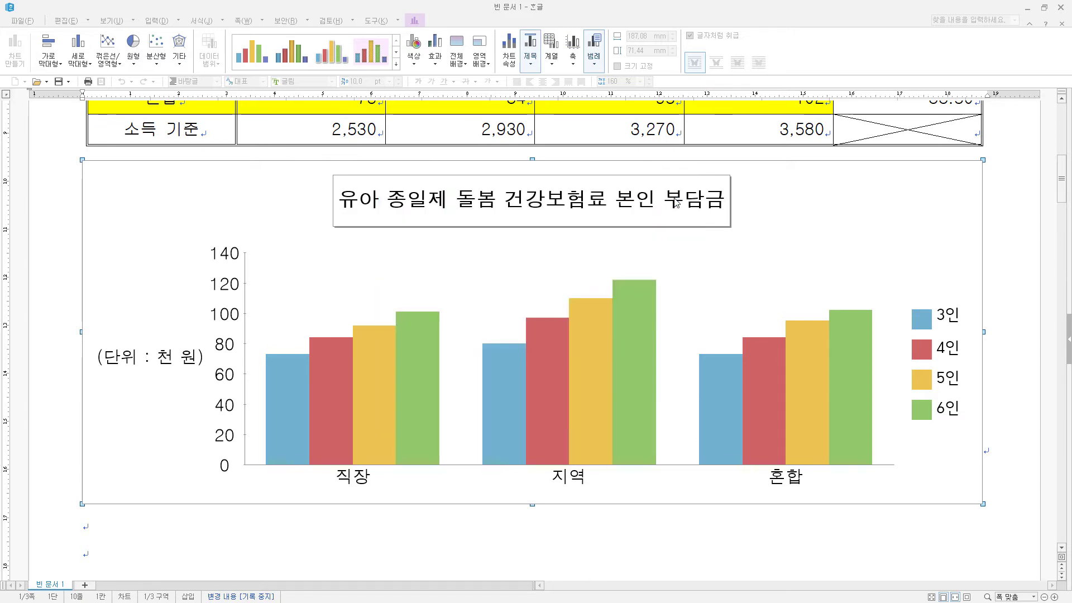
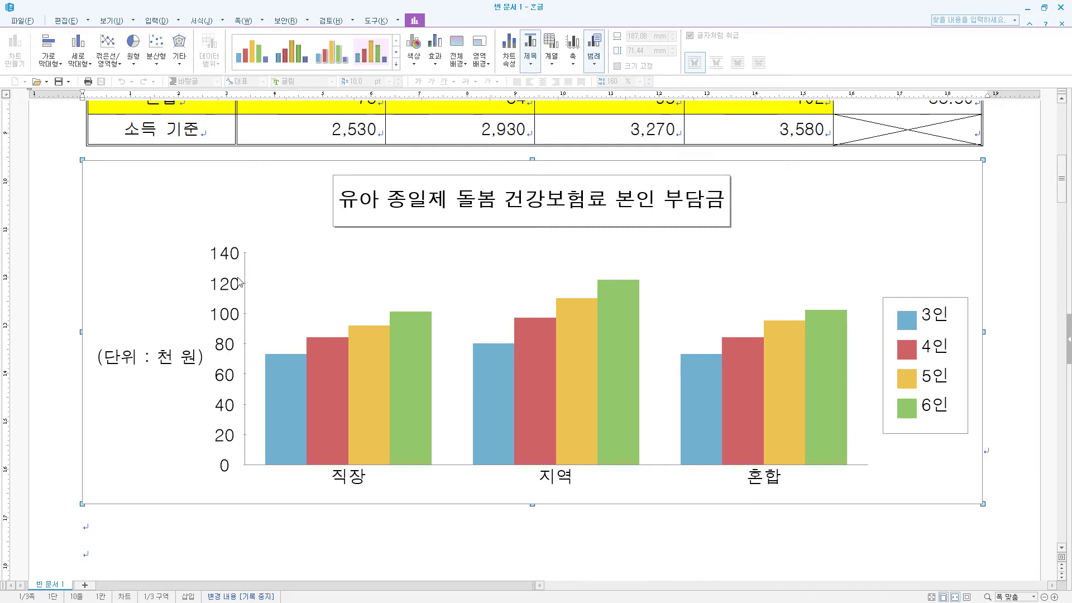
- Turn off automatic scaling (자동으로 꾸밈) for the chart's value axis and apply the axis settings
double_click(248, 318)
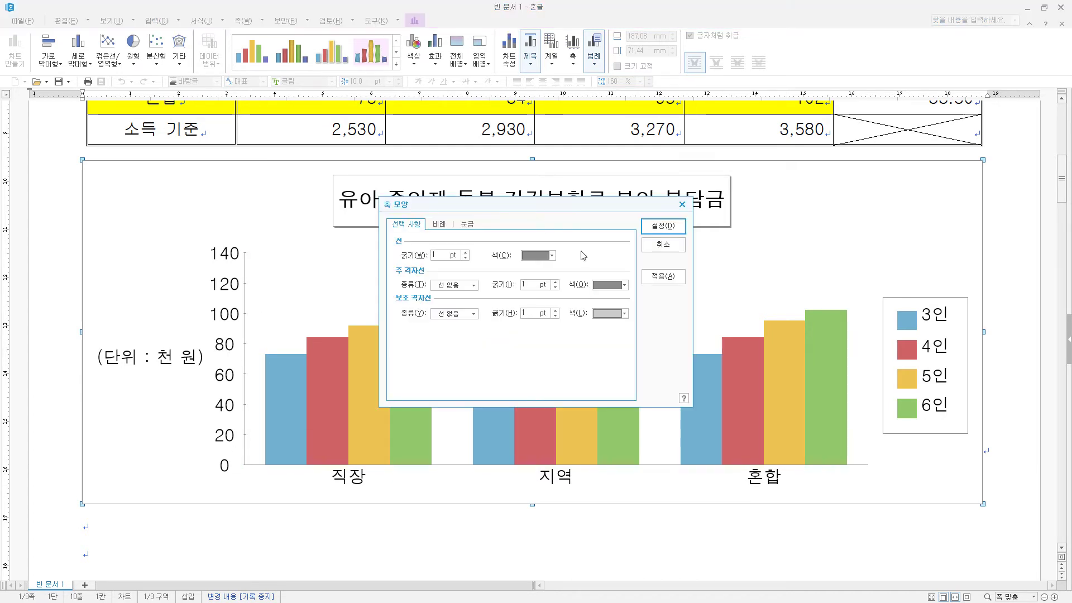
left_click(439, 225)
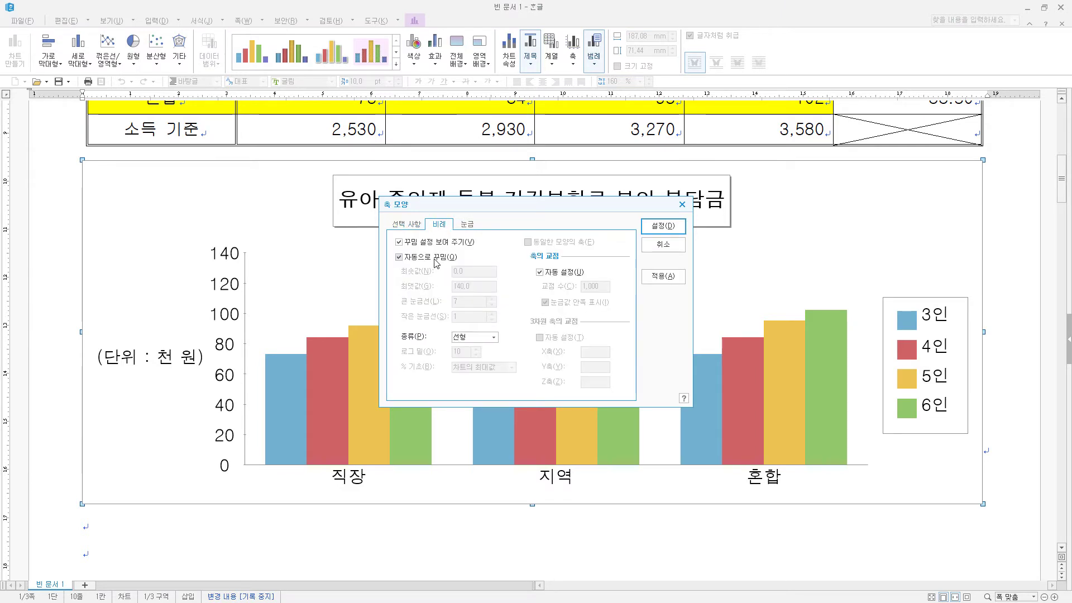
left_click(436, 258)
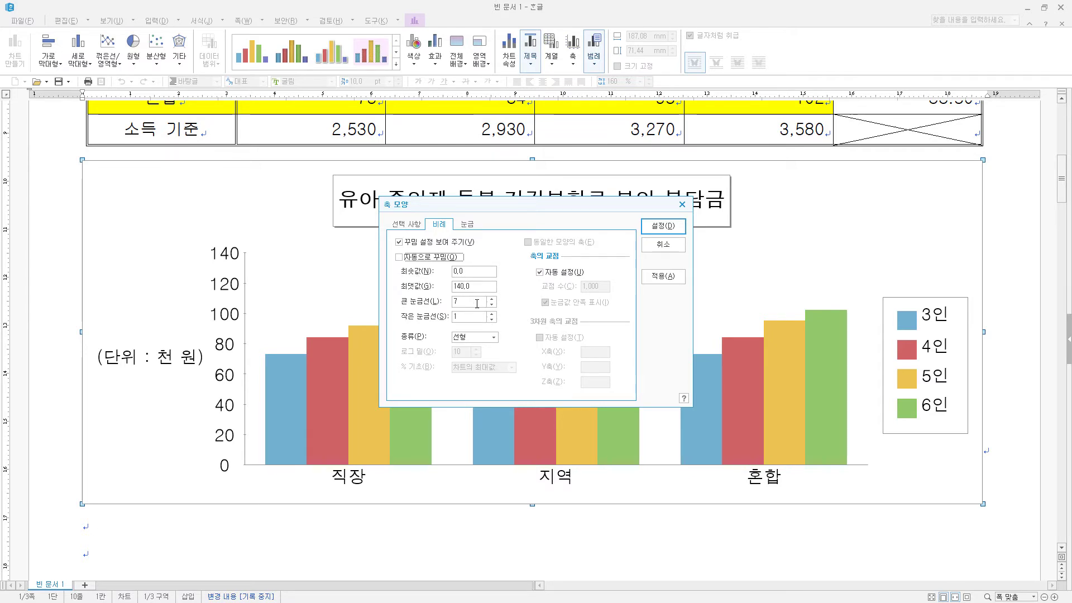
left_click(663, 226)
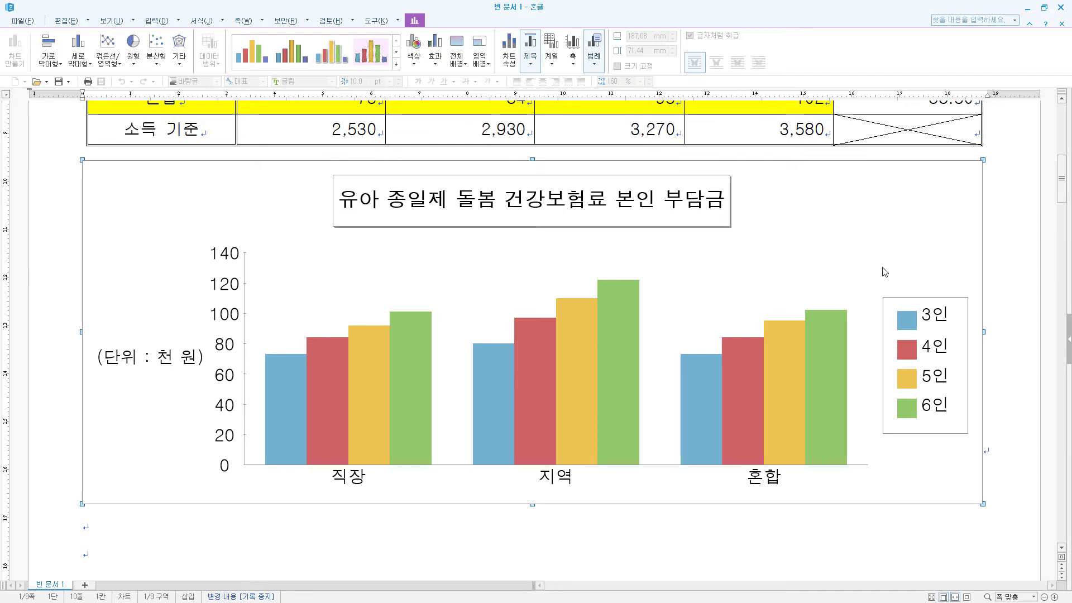
- Leave chart editing and go to the blank lines below question 3 on the second page
scroll(644, 312, "down", 10)
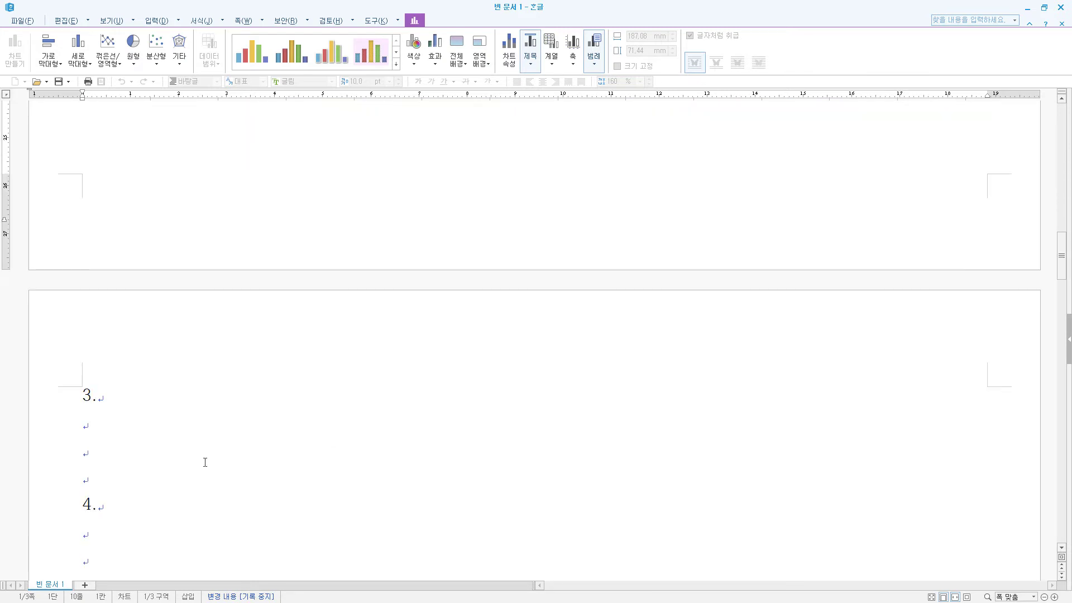
left_click(128, 425)
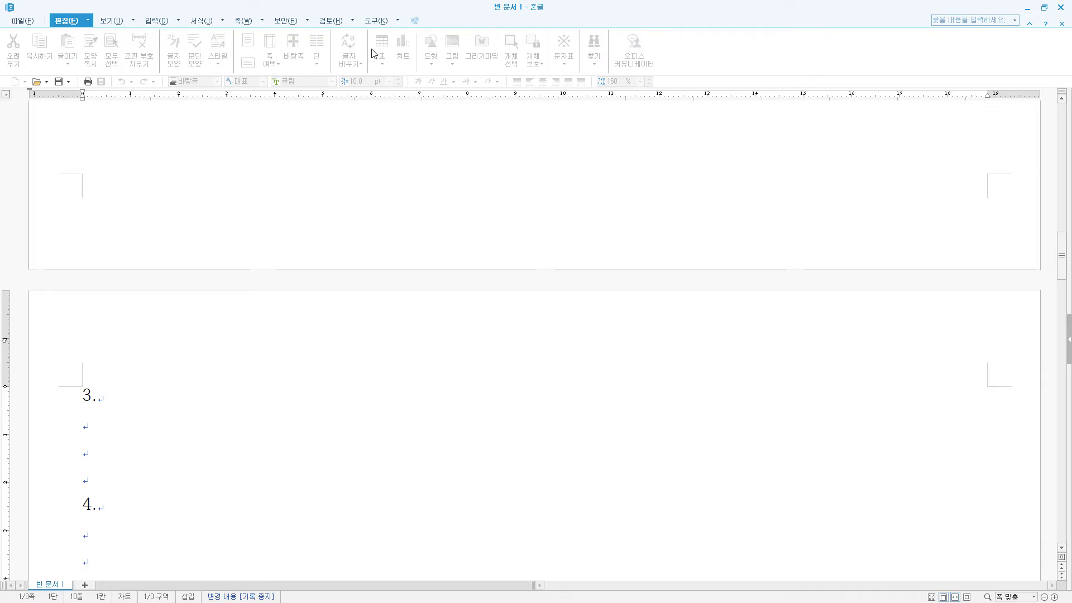
scroll(863, 434, "up", 10)
left_click(933, 298)
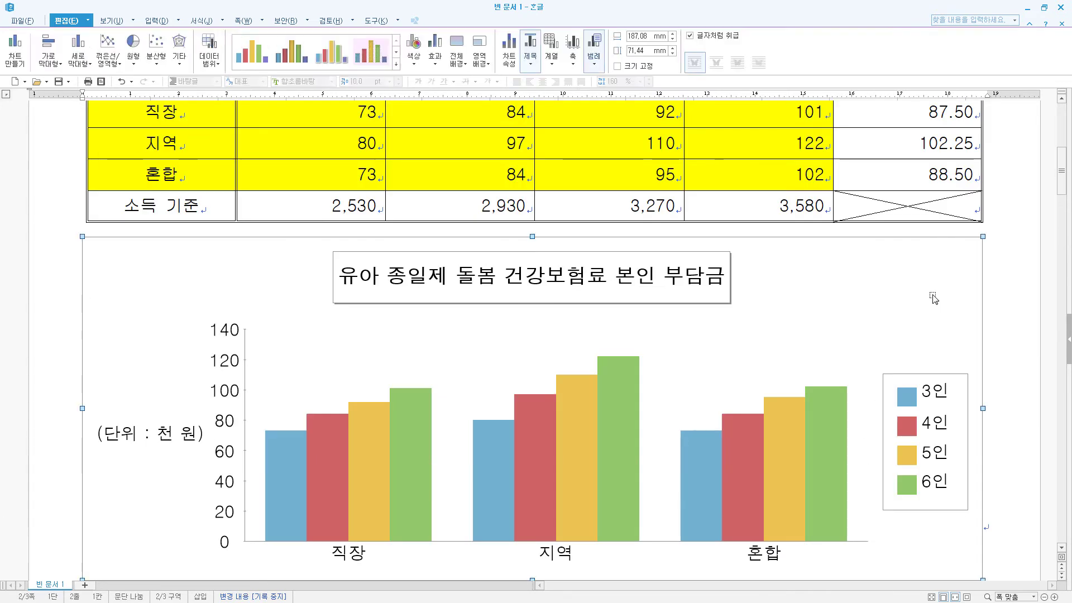
left_click(996, 401)
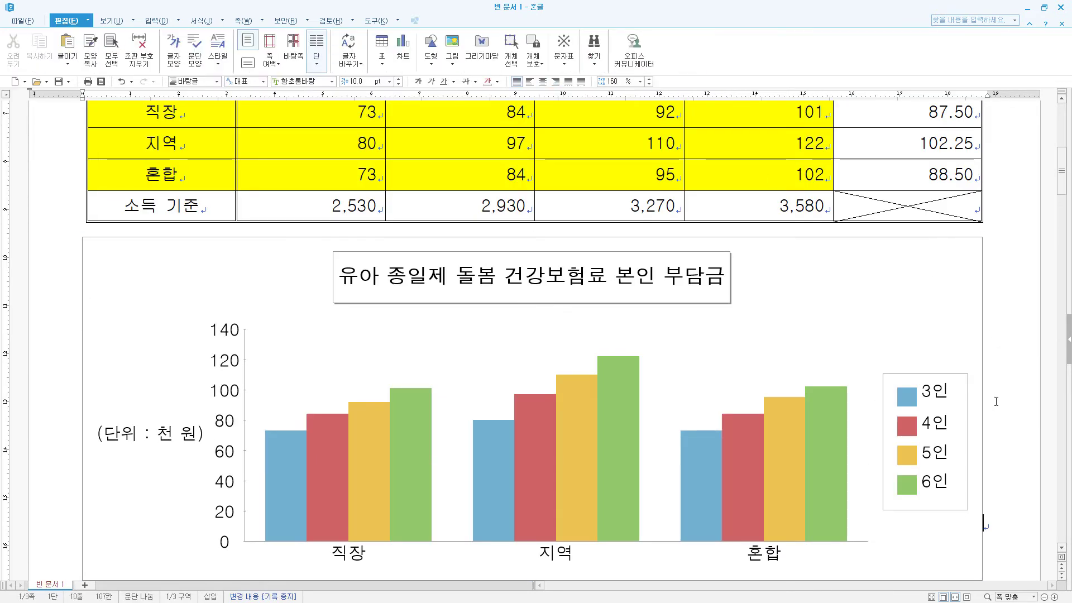
scroll(949, 379, "down", 5)
left_click(881, 339)
scroll(934, 372, "down", 10)
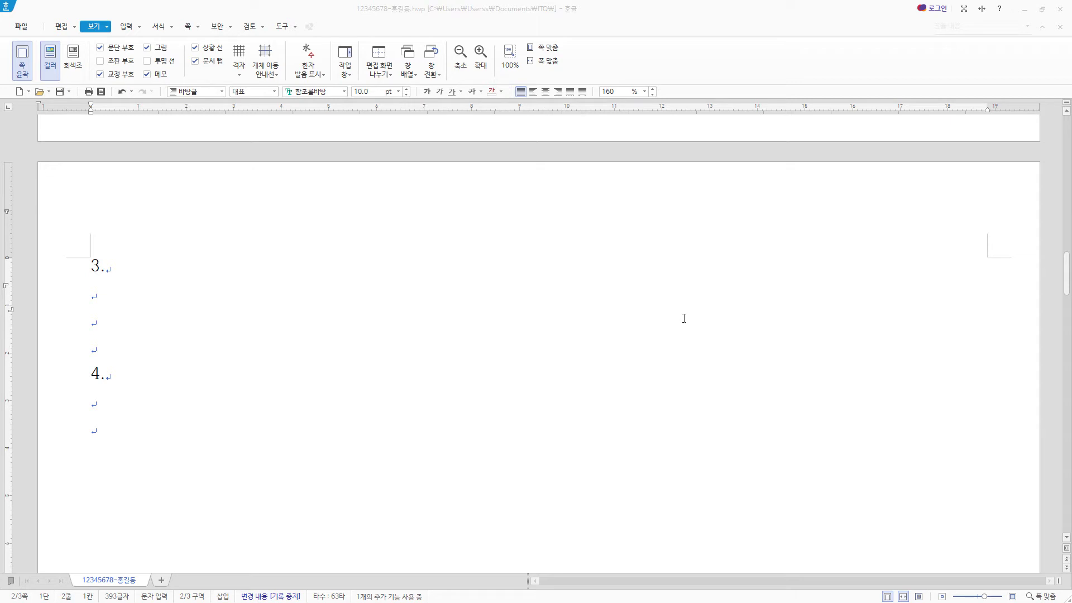
- Switch to the exam document in the newer Hangul version and enter the label (1) on the line below question 3
left_click(634, 296)
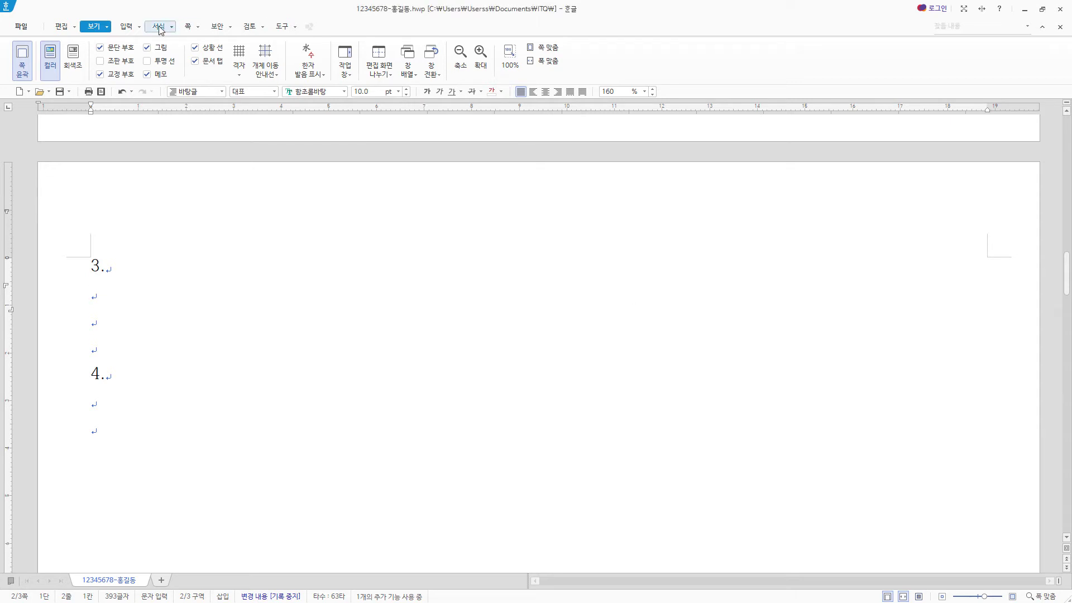
left_click(126, 26)
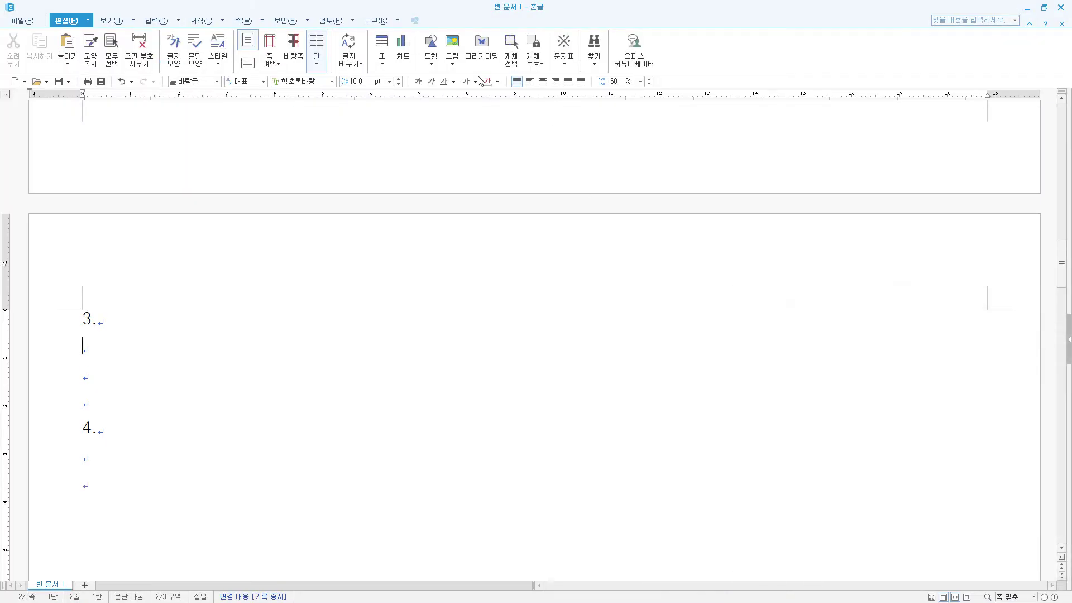
left_click(157, 21)
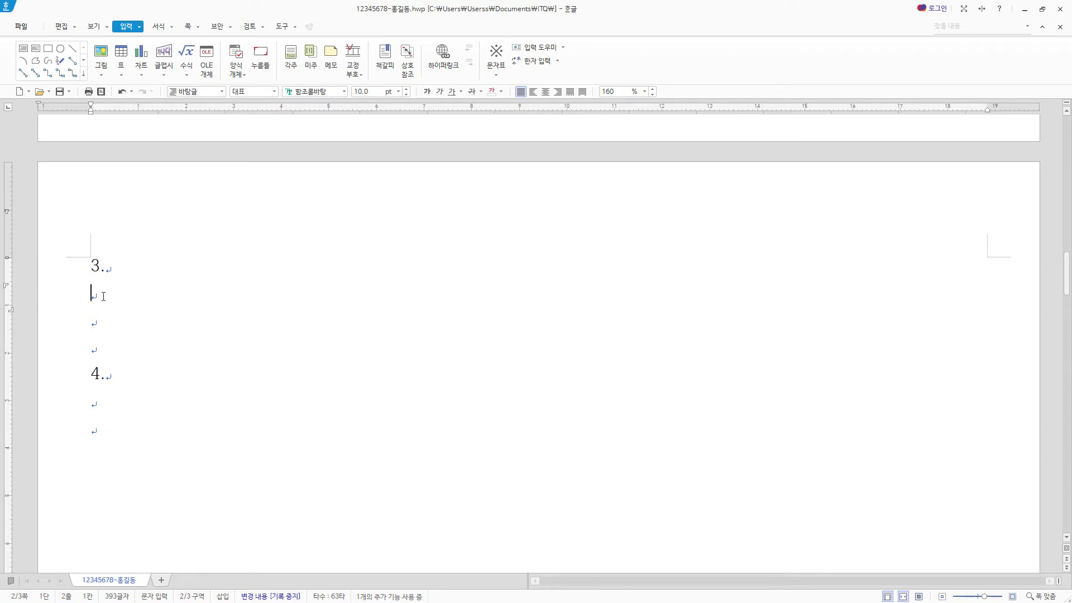
type("(1)")
key("BackSpace")
key("BackSpace")
- Start an equation after (1) and enter Y = √(gL / 2π), with the fraction inside the square root
left_click(187, 56)
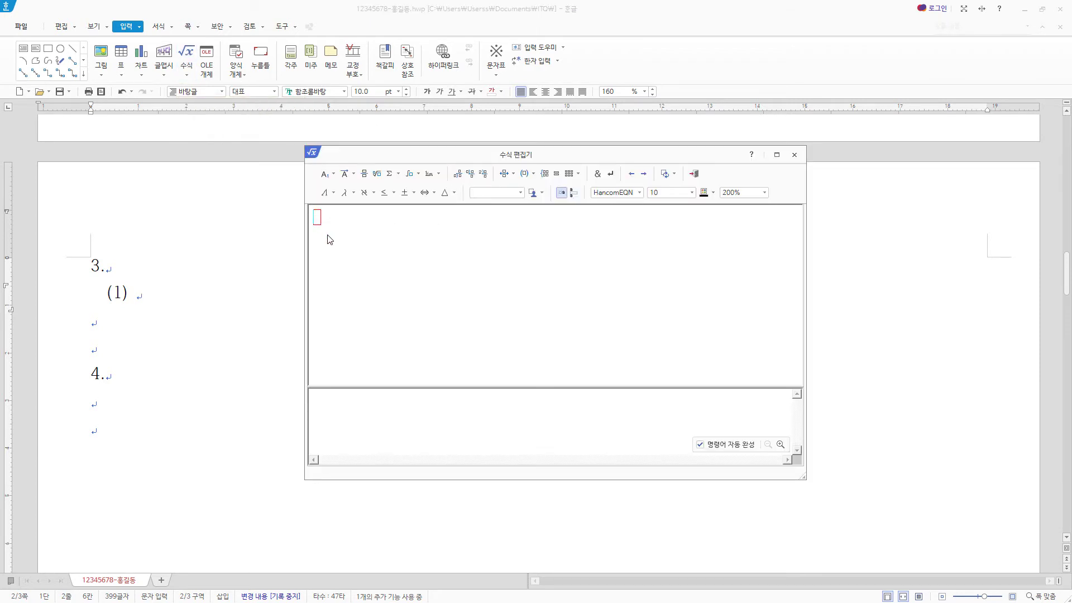
type("Y=")
left_click(377, 175)
left_click(365, 174)
type("gL} over {}}")
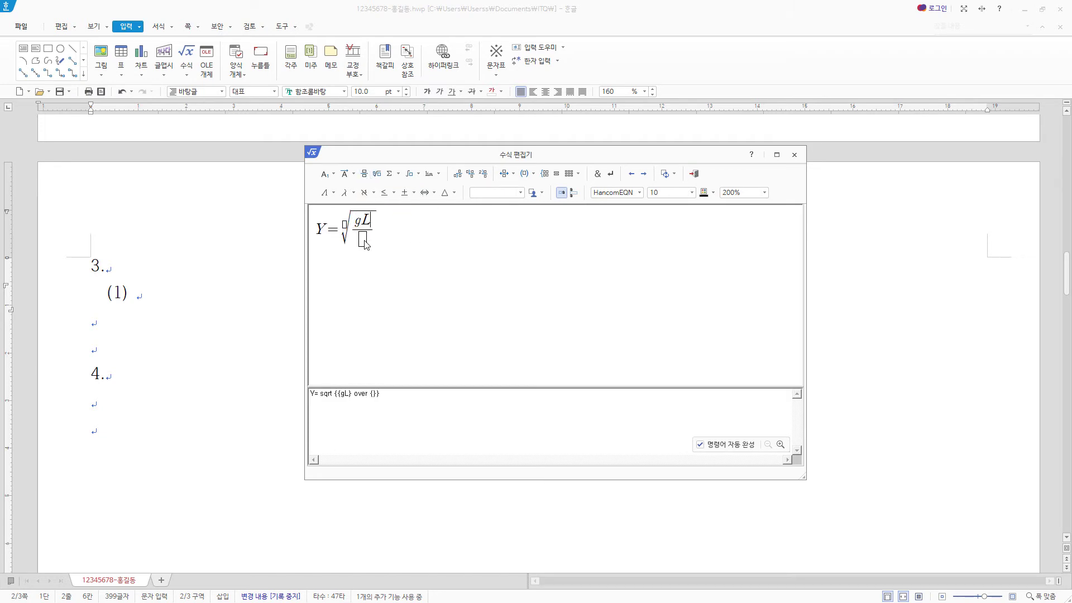
left_click(362, 239)
type("2")
left_click(352, 192)
left_click(350, 263)
- Complete the equation with = gT / 2π as a fraction and insert it into the document
type("=")
left_click(367, 177)
type("gT} over {")
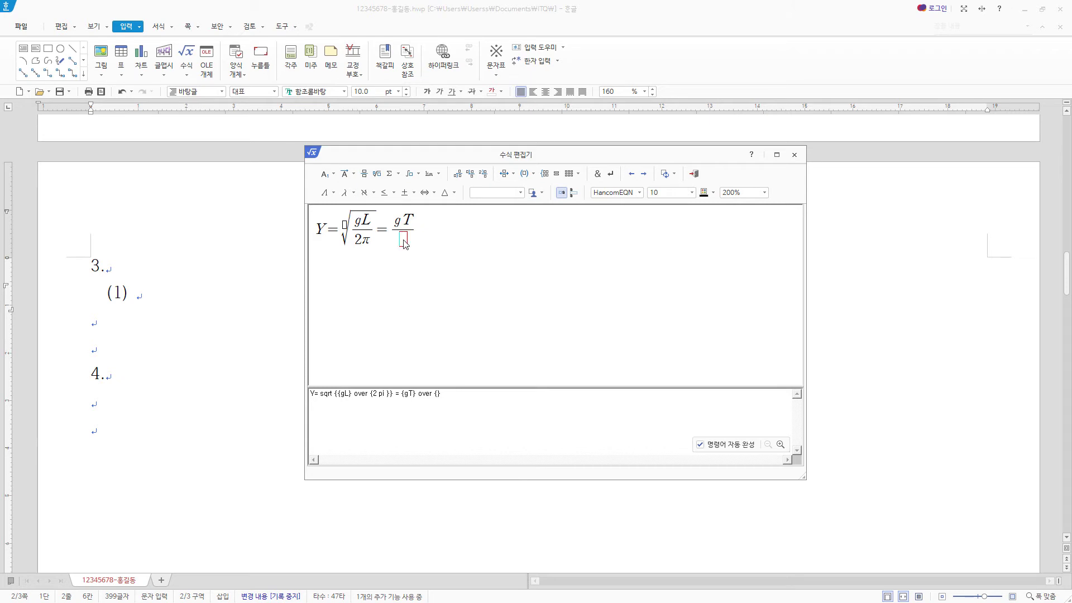
type("2")
left_click(346, 193)
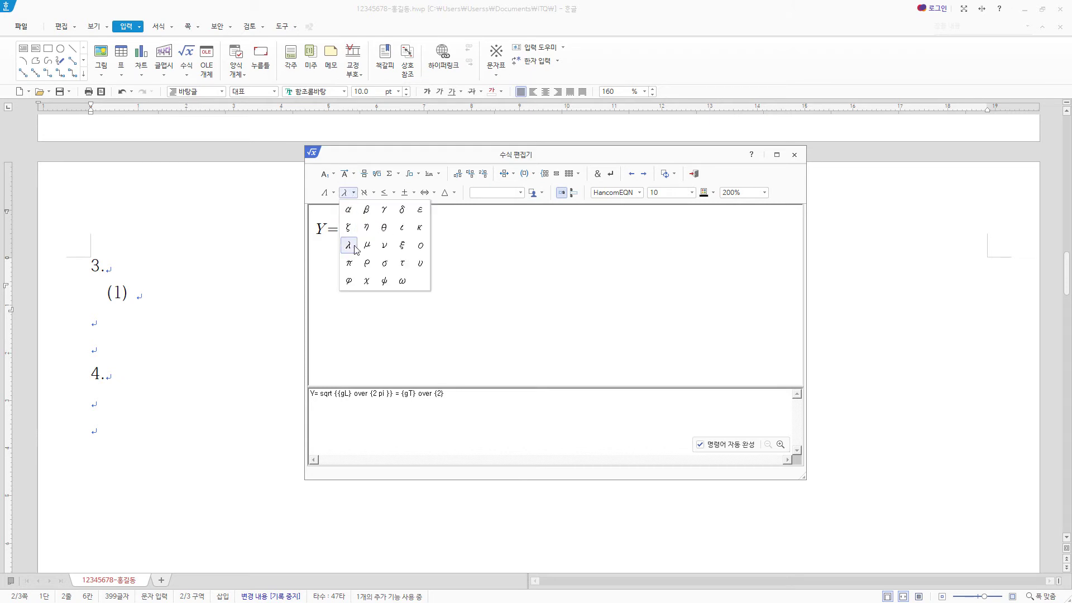
left_click(350, 263)
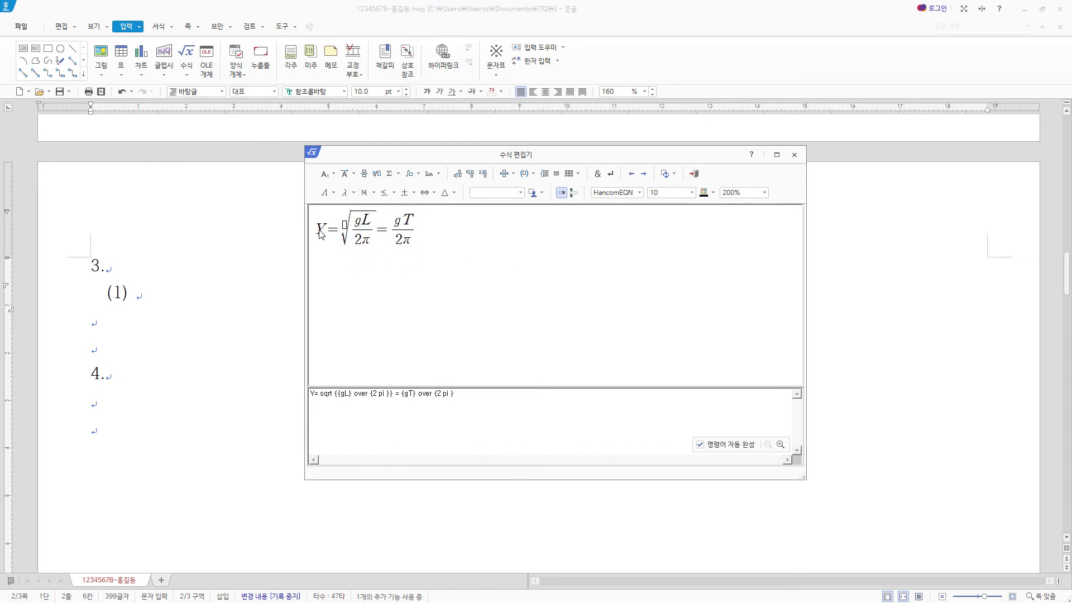
left_click(694, 174)
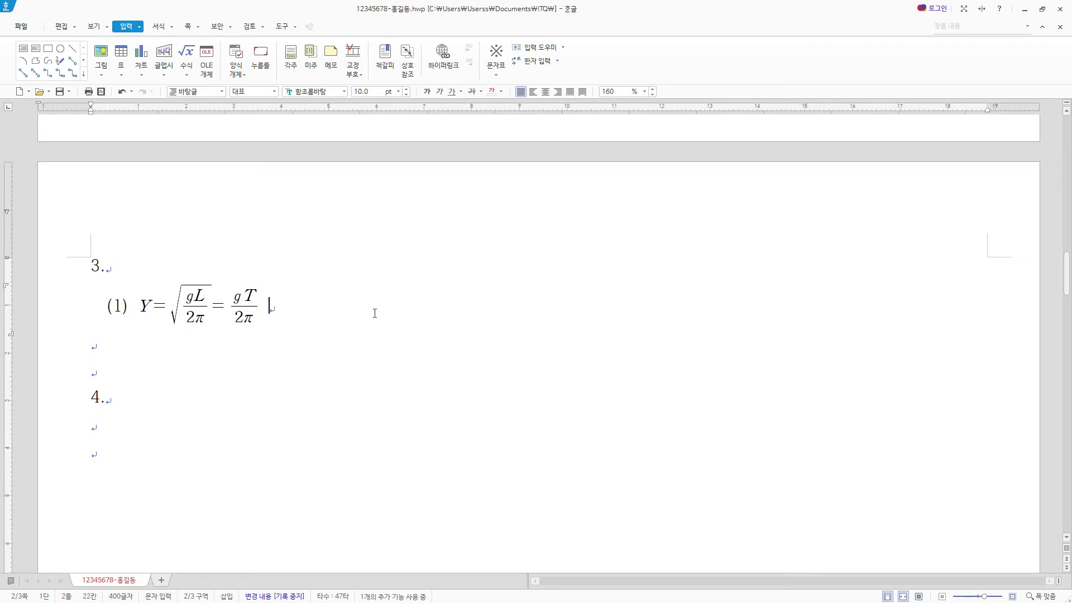
- Enter the label (2) beside the first equation and start an equation with a fraction whose numerator is a⁴
type("(2)")
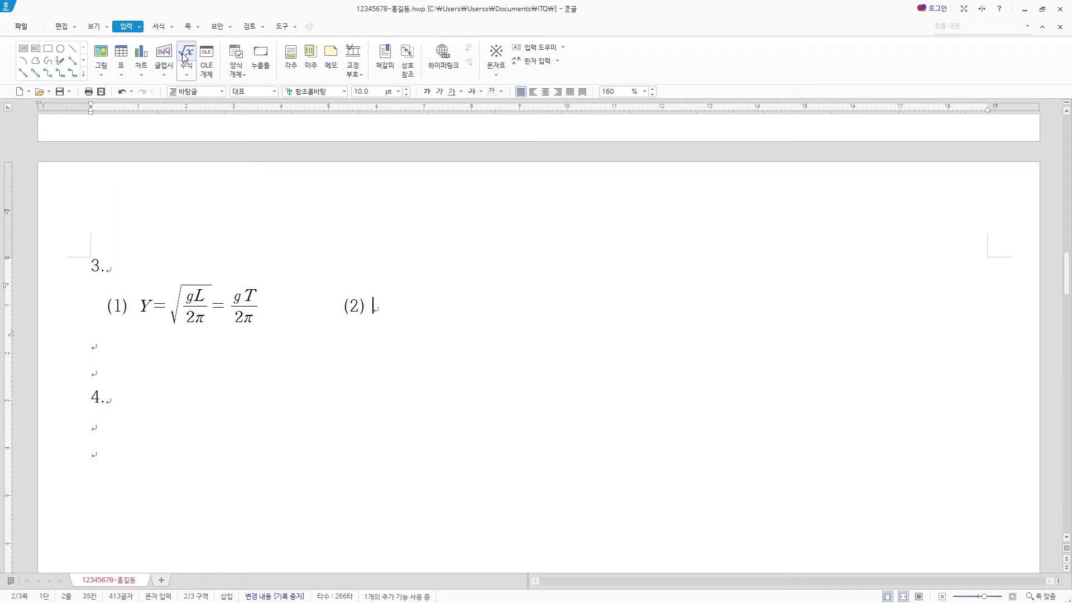
left_click(186, 53)
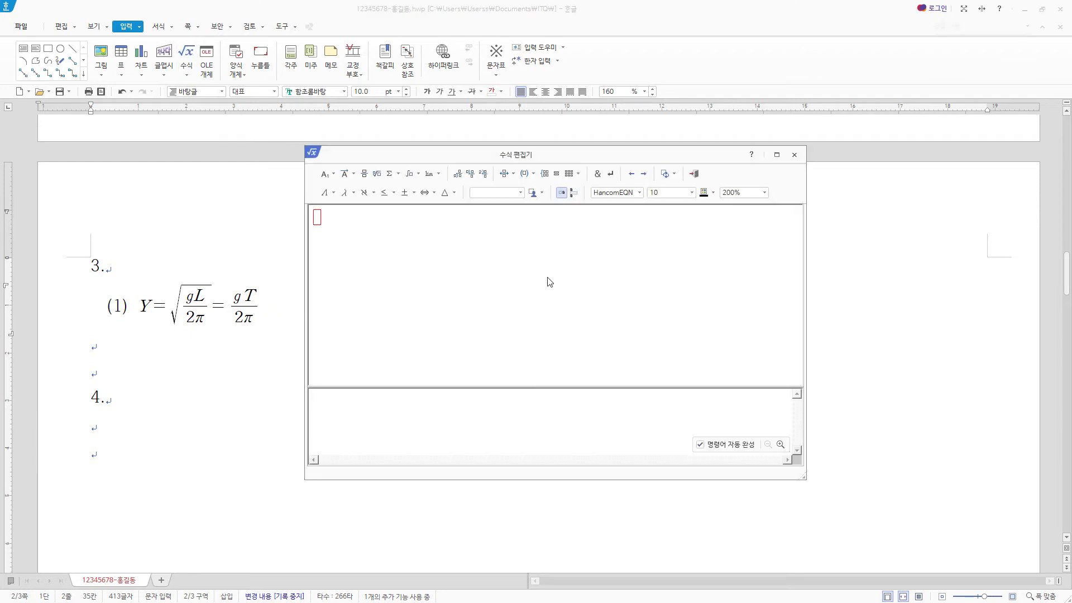
left_click(367, 176)
type("a} over {}")
left_click(330, 178)
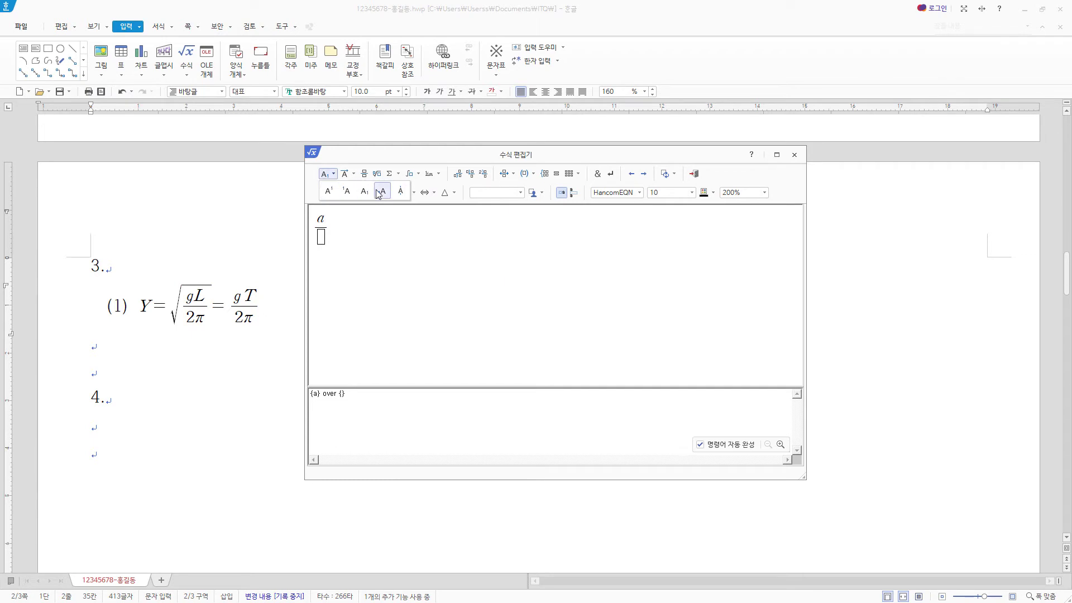
left_click(330, 192)
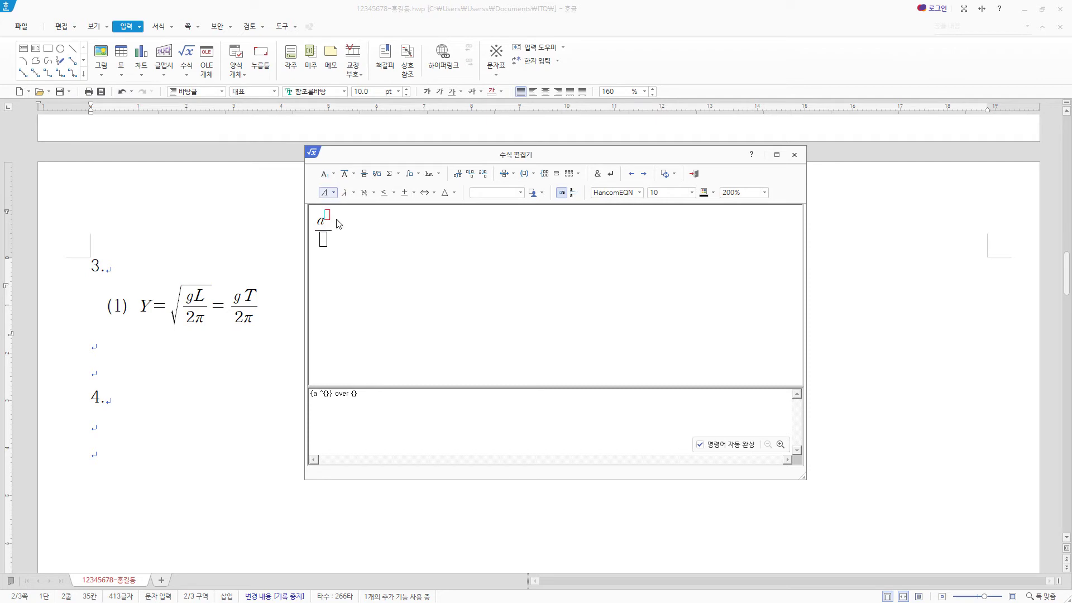
type("4")
- Enter T² as the fraction's denominator and continue after the fraction
left_click(326, 241)
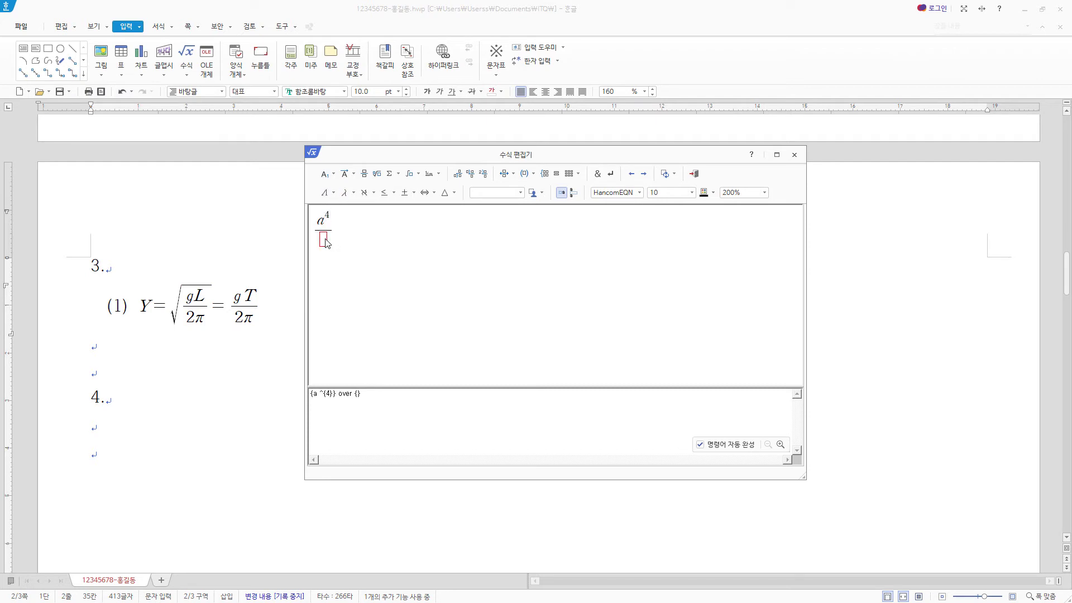
type("T")
left_click(325, 193)
left_click(327, 174)
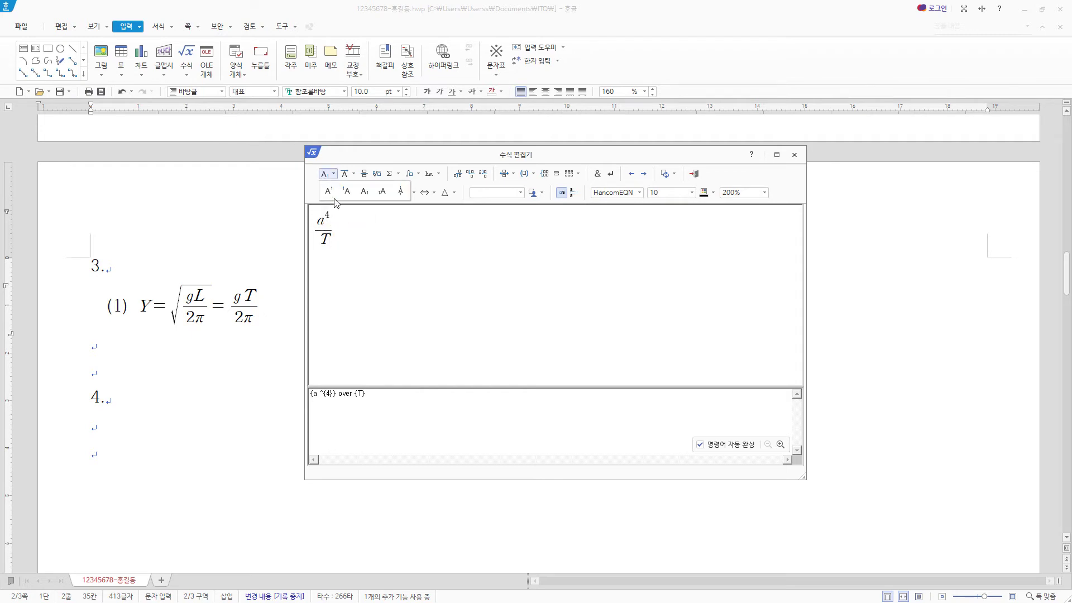
left_click(328, 192)
type("2}} ")
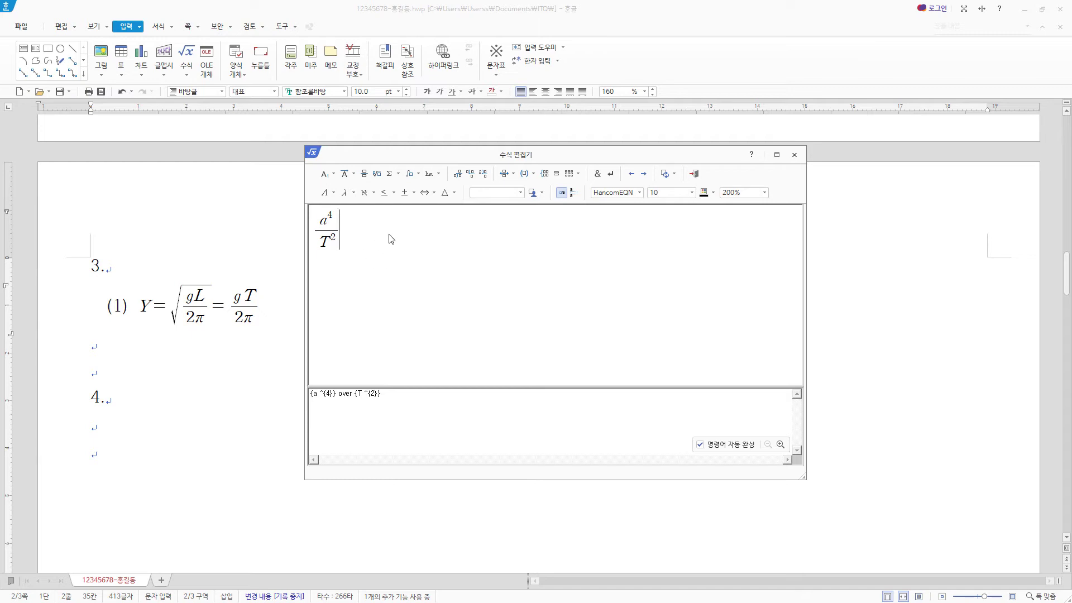
- Complete the equation with −1 = G / 4π² as a fraction followed by (M+m), and insert it into the document
type("-1=")
left_click(365, 175)
type("G} over {}")
left_click(385, 241)
type("4")
left_click(346, 192)
left_click(352, 264)
left_click(328, 174)
left_click(328, 192)
type("2}} (M+m)")
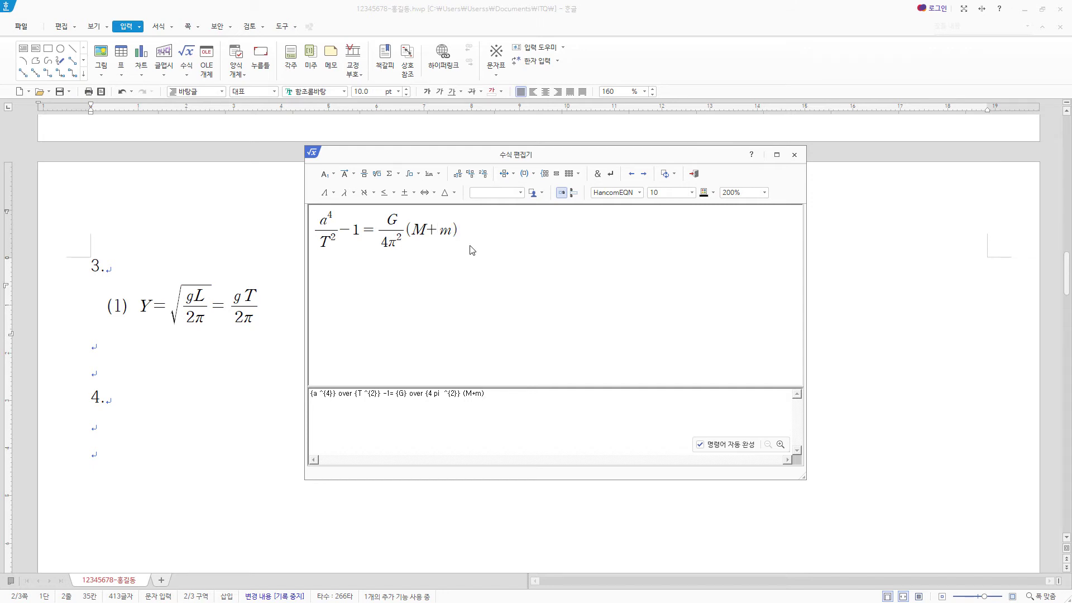
left_click(694, 174)
- Reopen the equation after (2) to check it, and return to the end of its line in the document
left_click(220, 305)
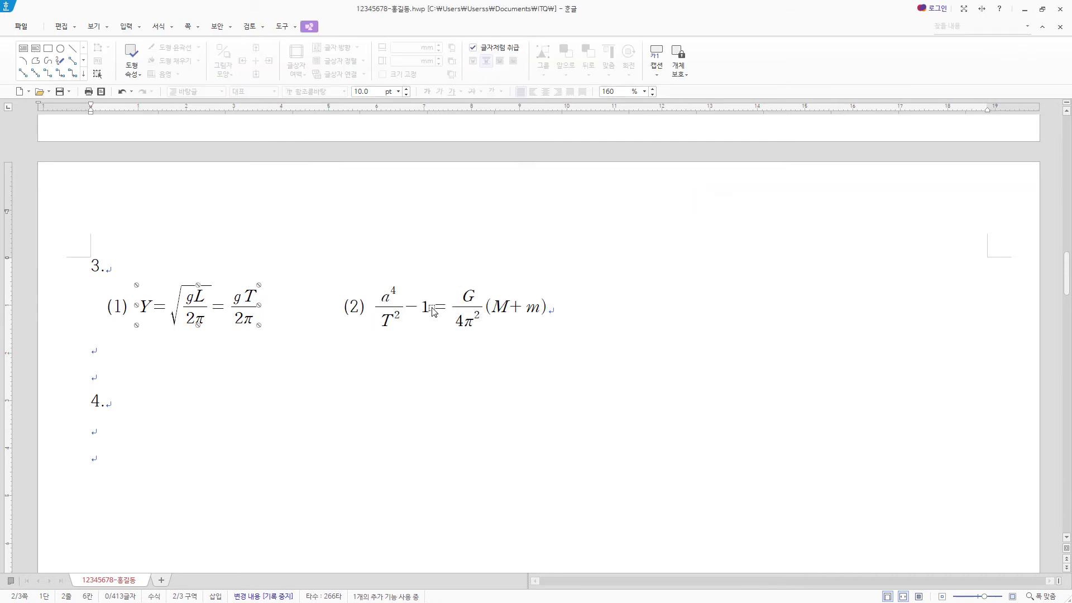
double_click(486, 307)
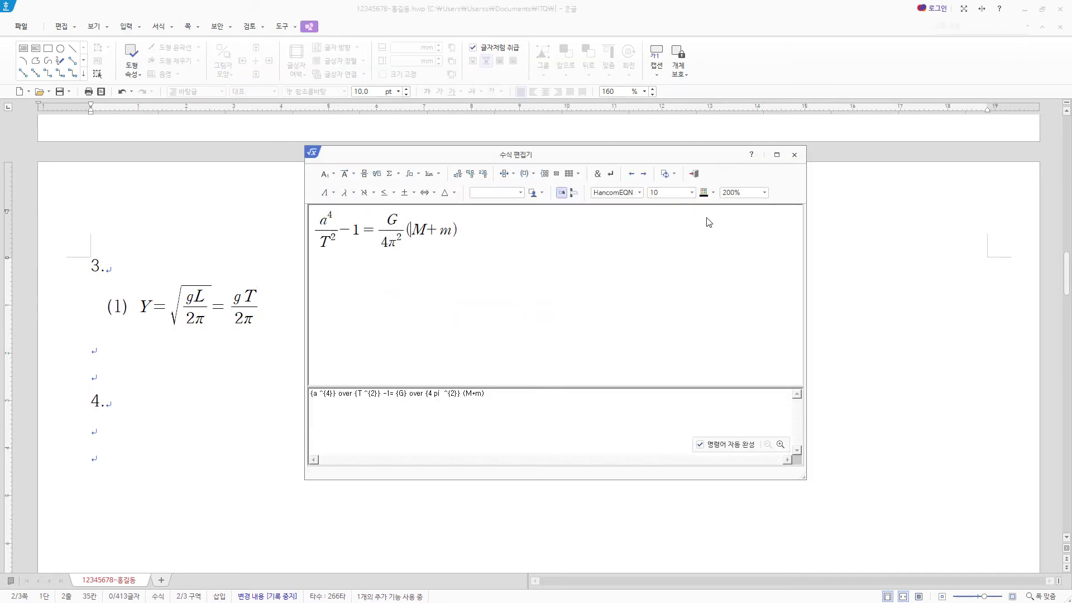
left_click(693, 173)
left_click(589, 308)
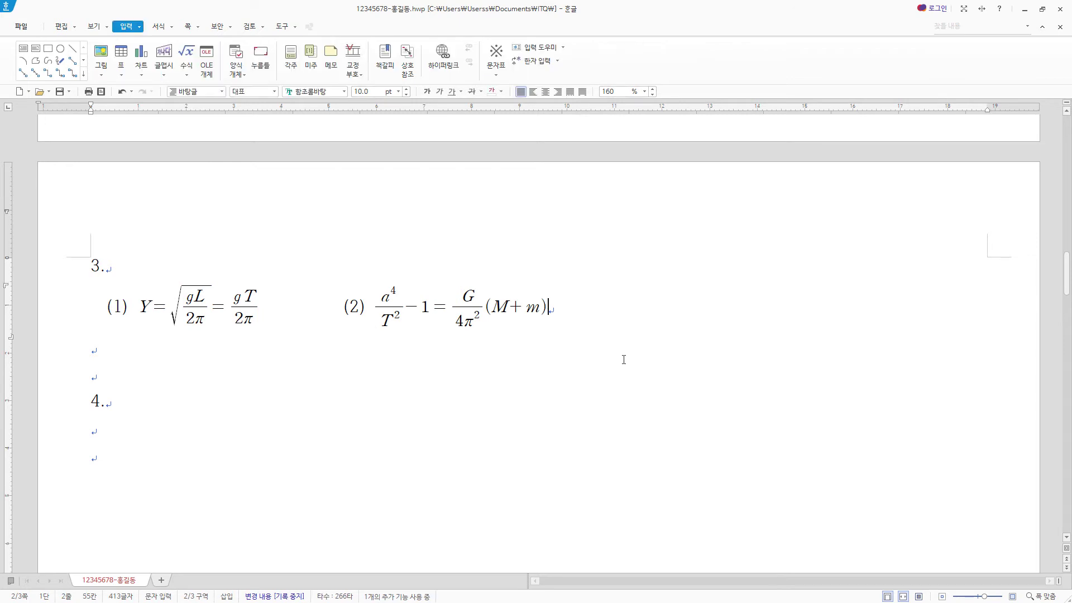
- Draw a rectangle about 123 mm wide and 145 mm high in the blank area below question 4
scroll(149, 406, "down", 1)
left_click(139, 360)
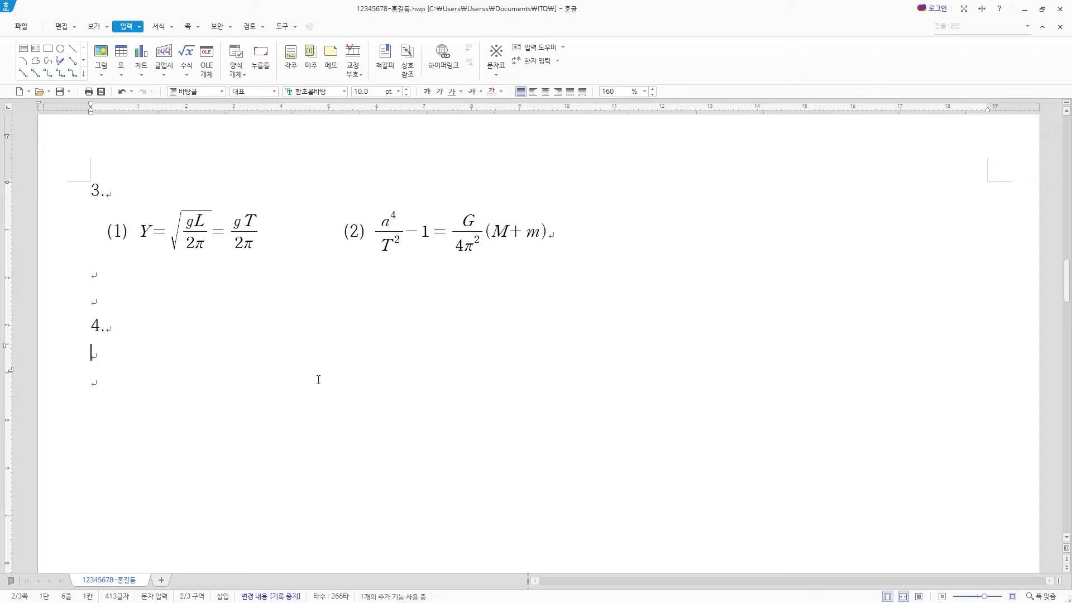
scroll(602, 379, "down", 2)
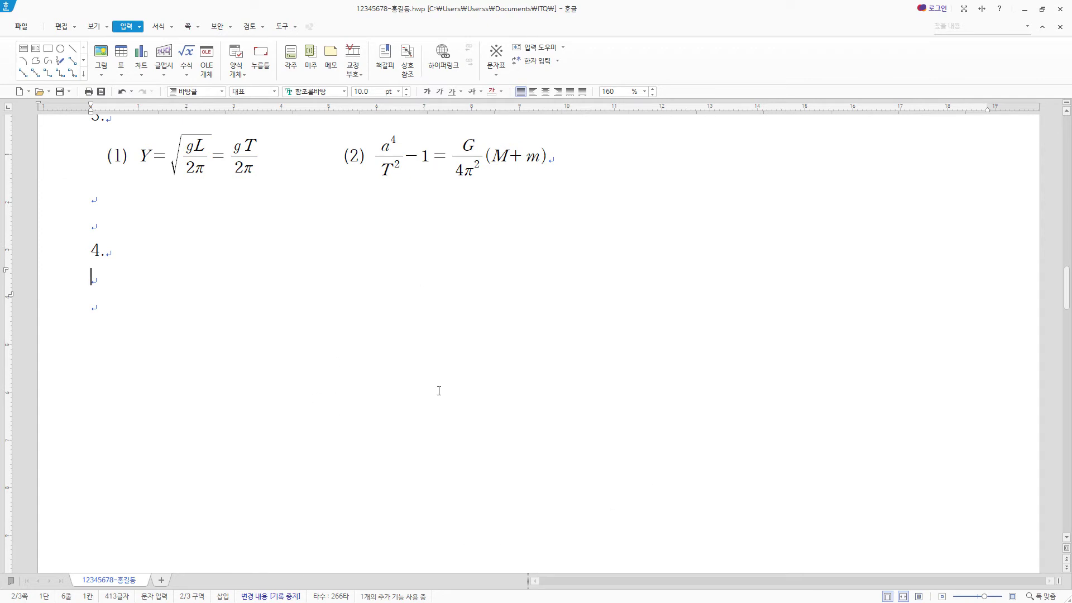
left_click(95, 26)
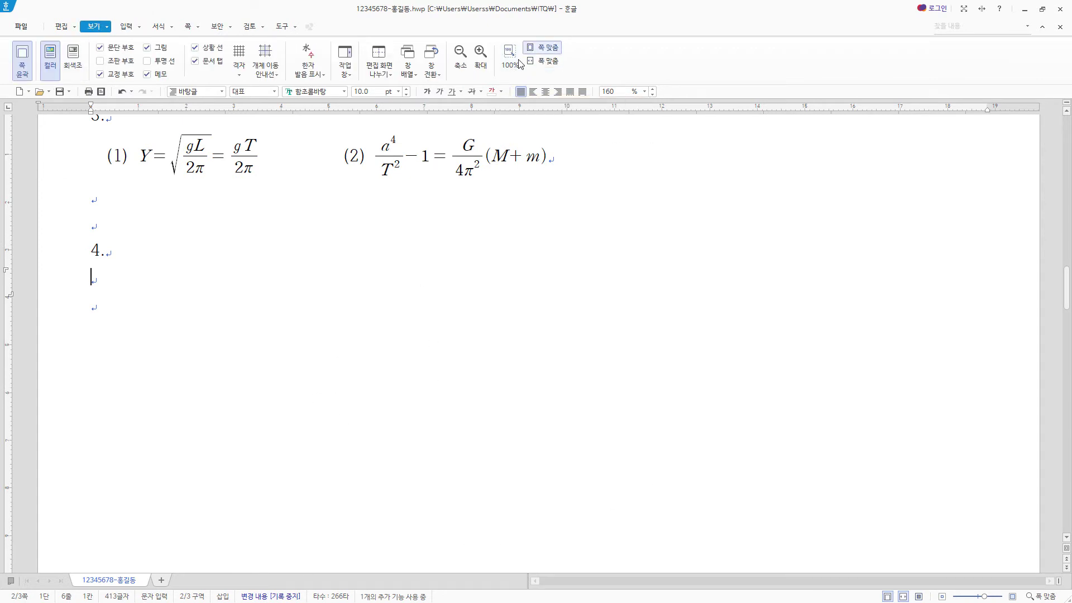
scroll(517, 62, "up", 3)
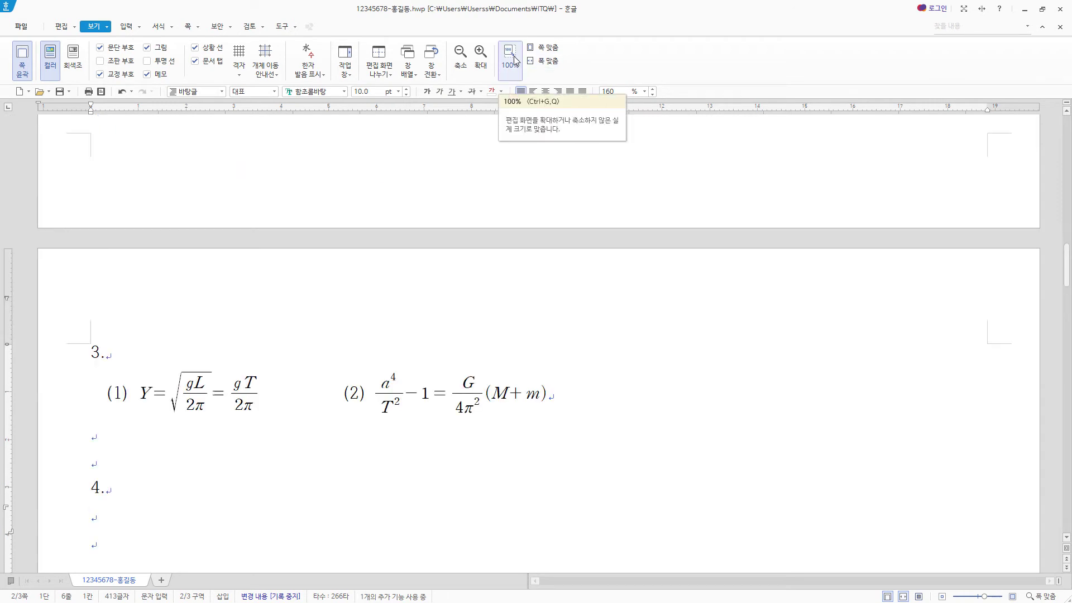
left_click(509, 59)
left_click(127, 27)
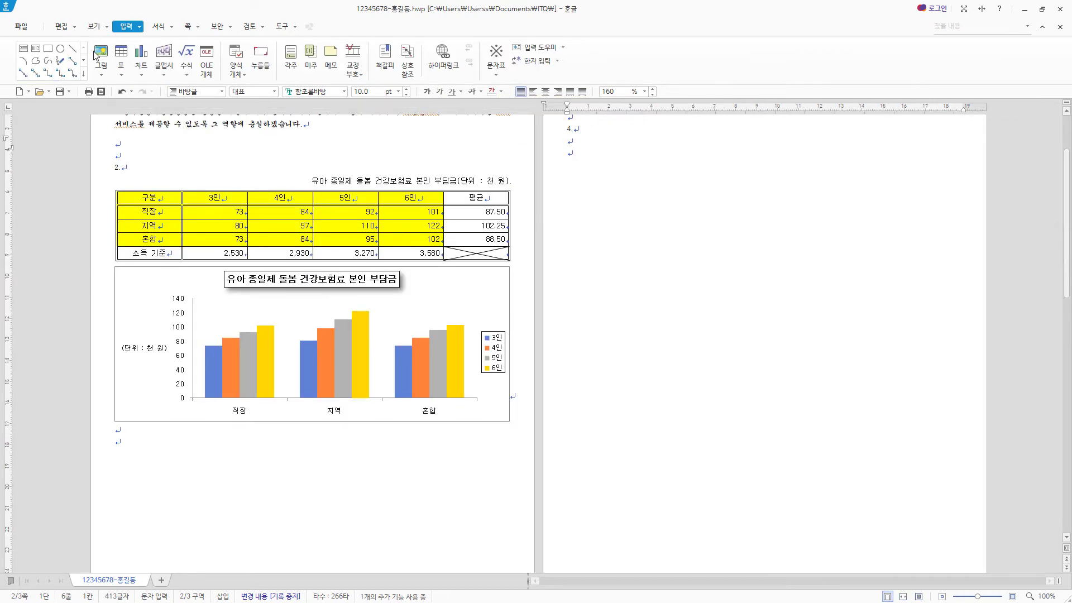
left_click(48, 54)
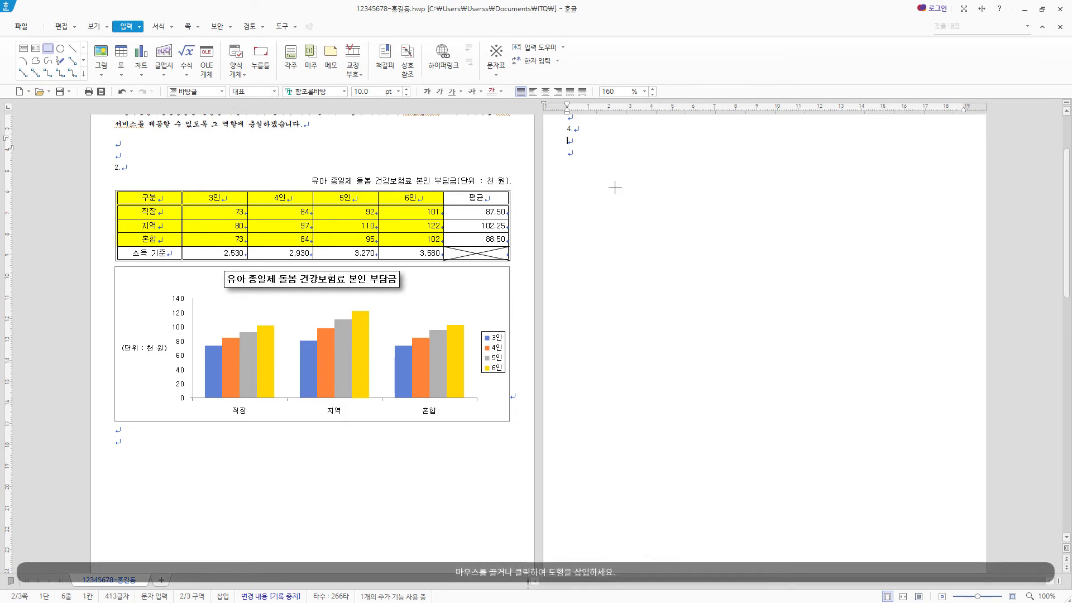
left_click_drag(612, 180, 871, 485)
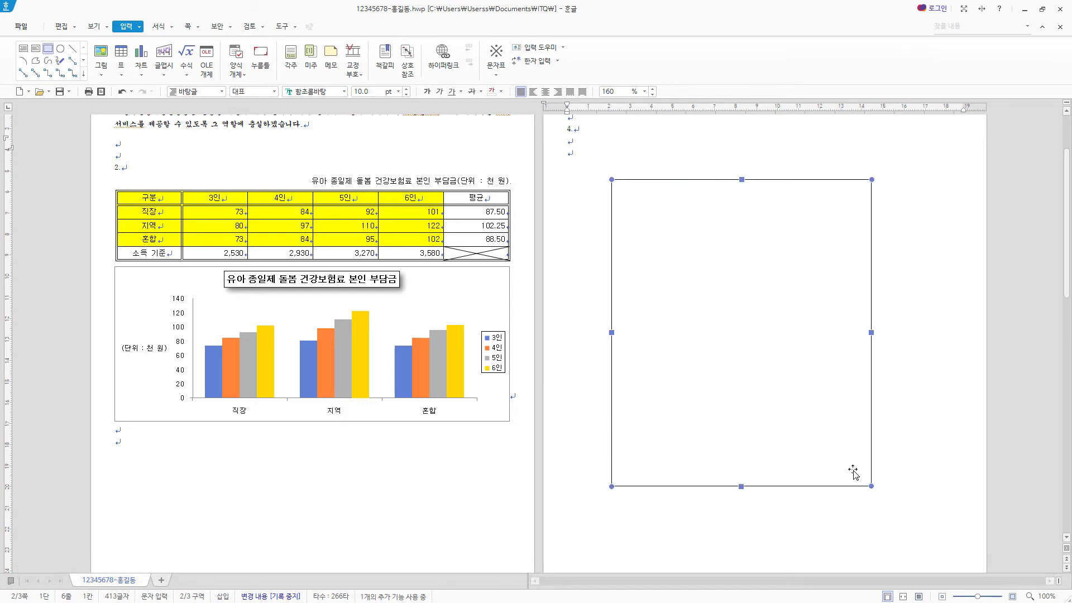
left_click_drag(811, 440, 814, 458)
- Set the rectangle's width to 120 mm and its height to 145 mm in its object properties
double_click(816, 416)
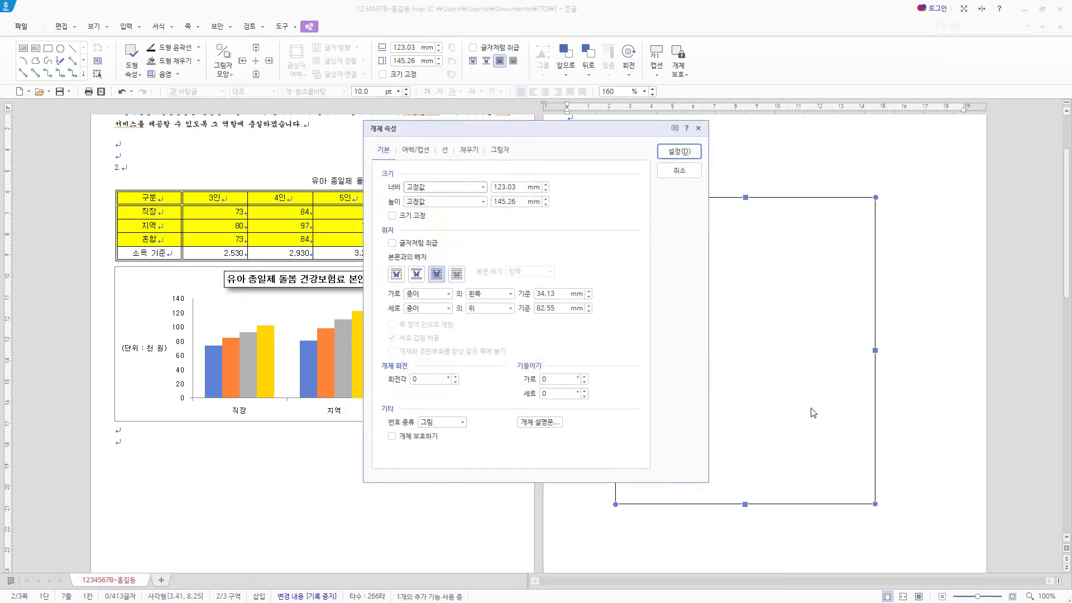
double_click(517, 188)
type("120")
key("Tab")
key("Tab")
type("14")
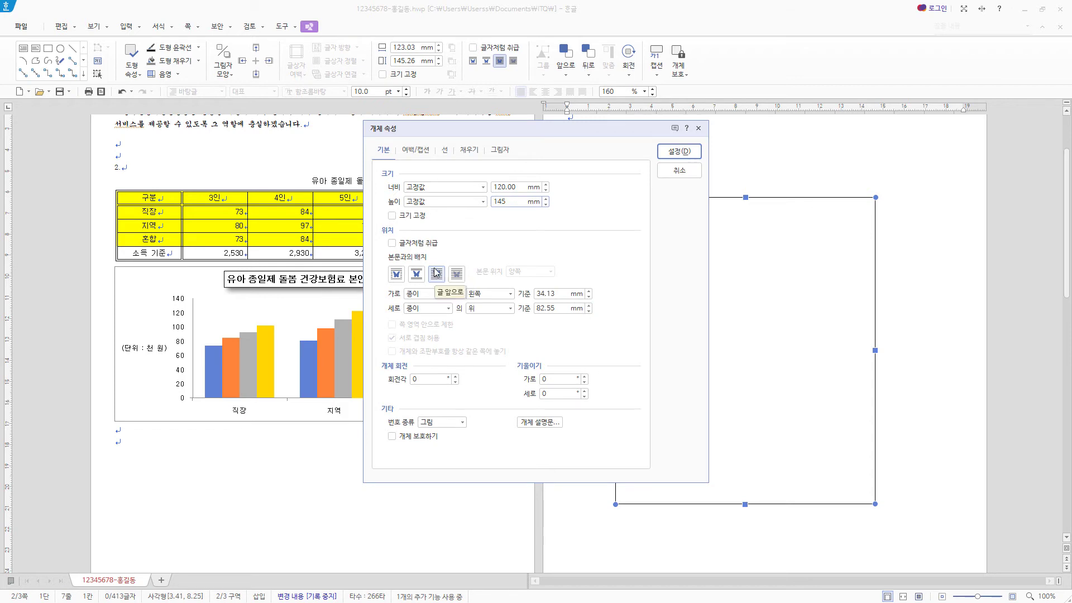
- Choose square corners and a green fill for the rectangle, and apply the properties
left_click(446, 150)
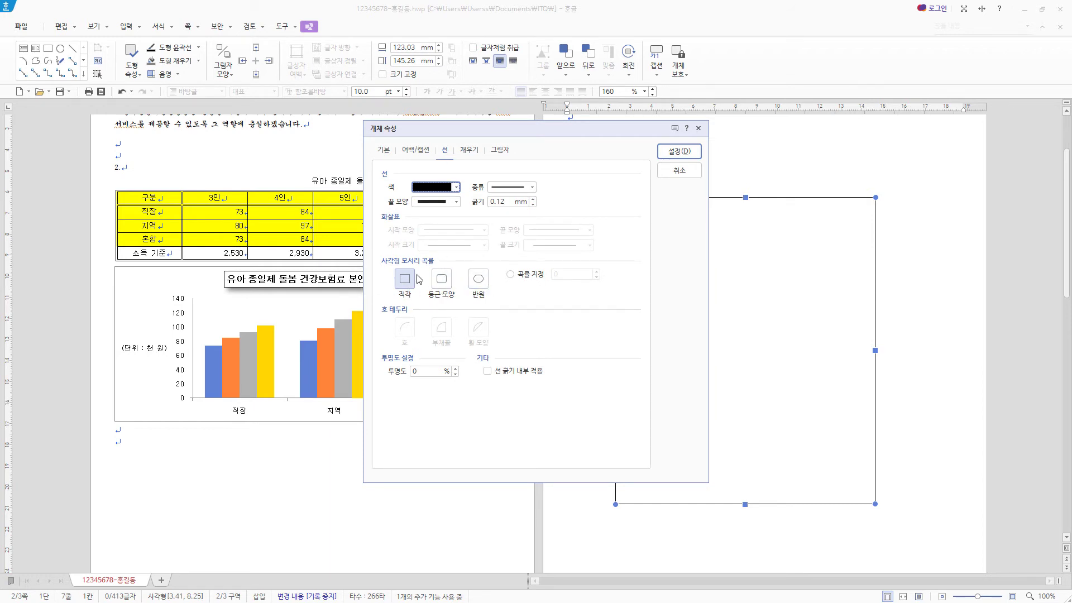
left_click(405, 286)
left_click(476, 153)
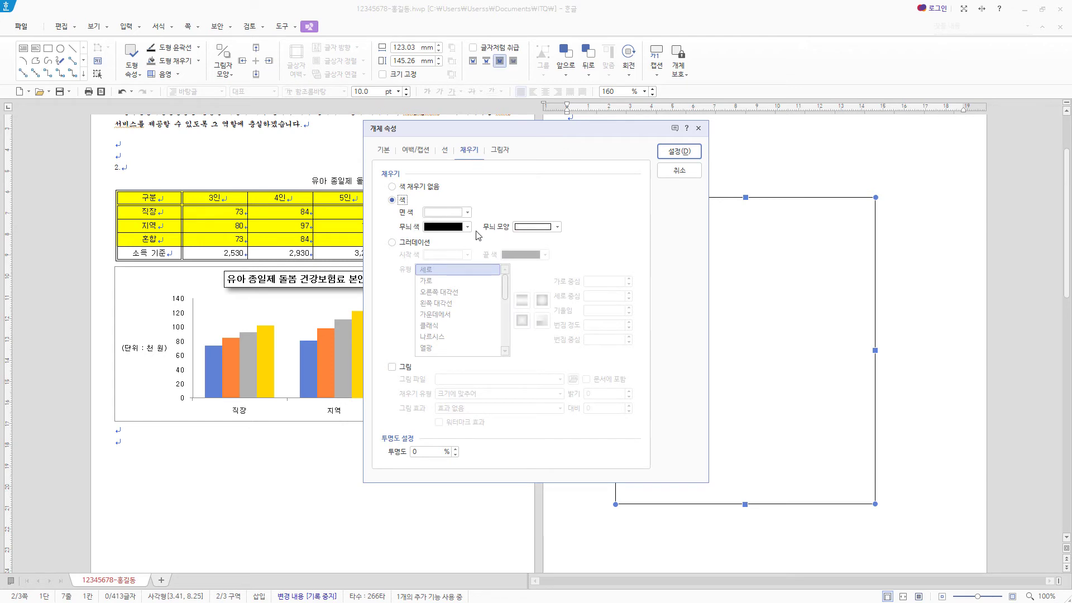
left_click(468, 214)
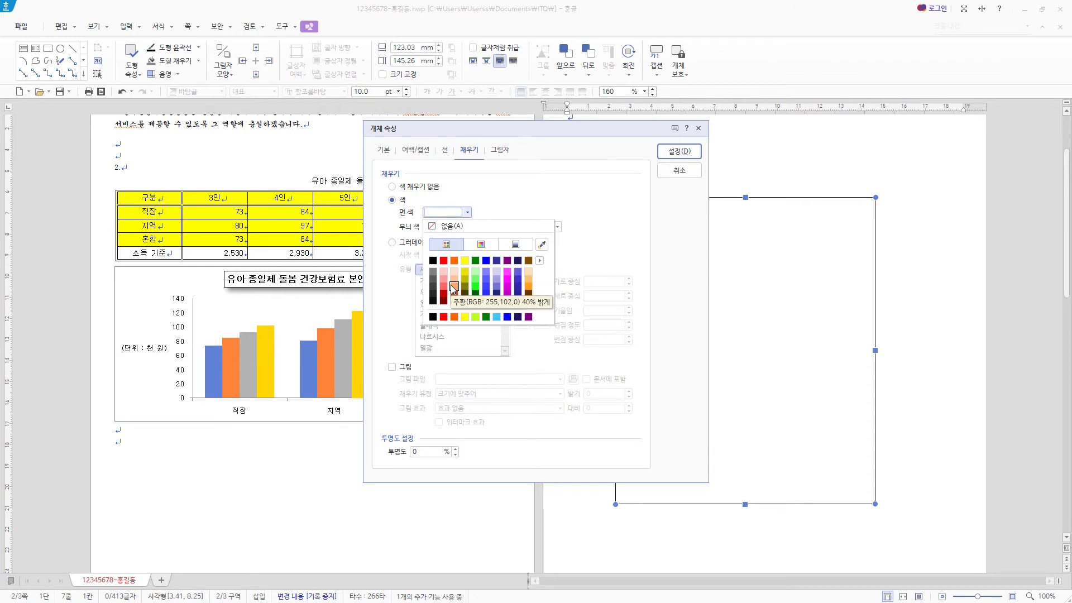
left_click(486, 316)
left_click(679, 152)
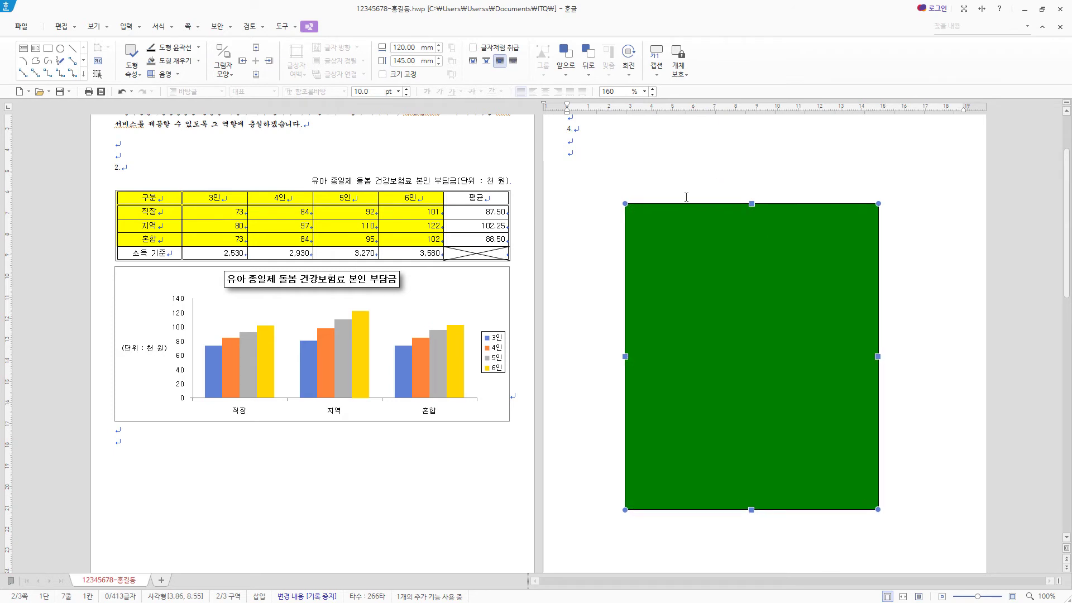
- Draw a text box about 101 by 16 mm across the green rectangle's upper edge and enter 아이돌봄 목적
left_click(22, 48)
left_click_drag(642, 182, 856, 214)
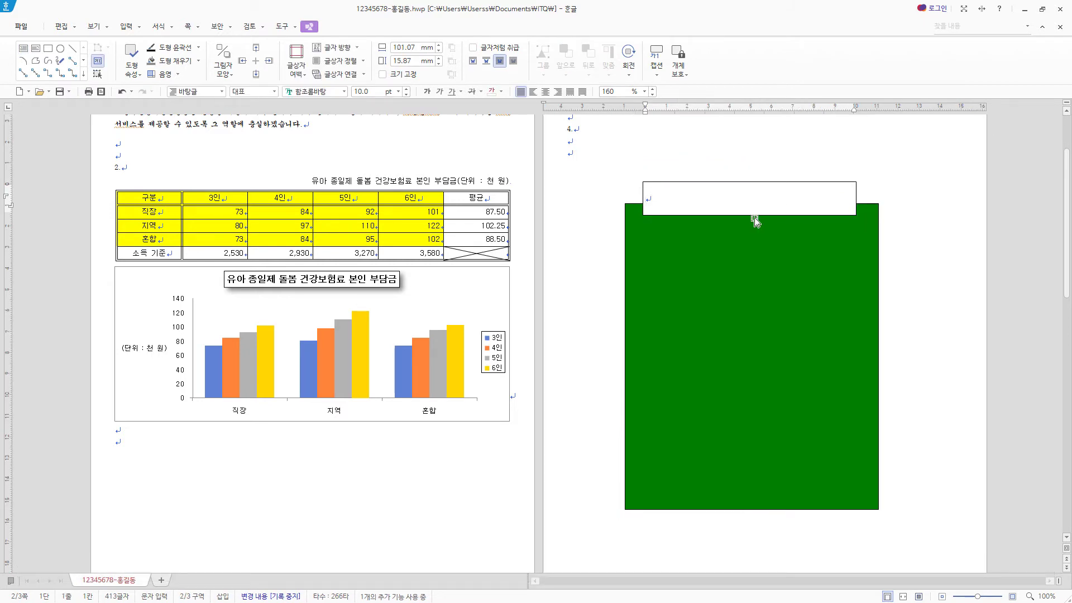
type("아이돌봄 목적")
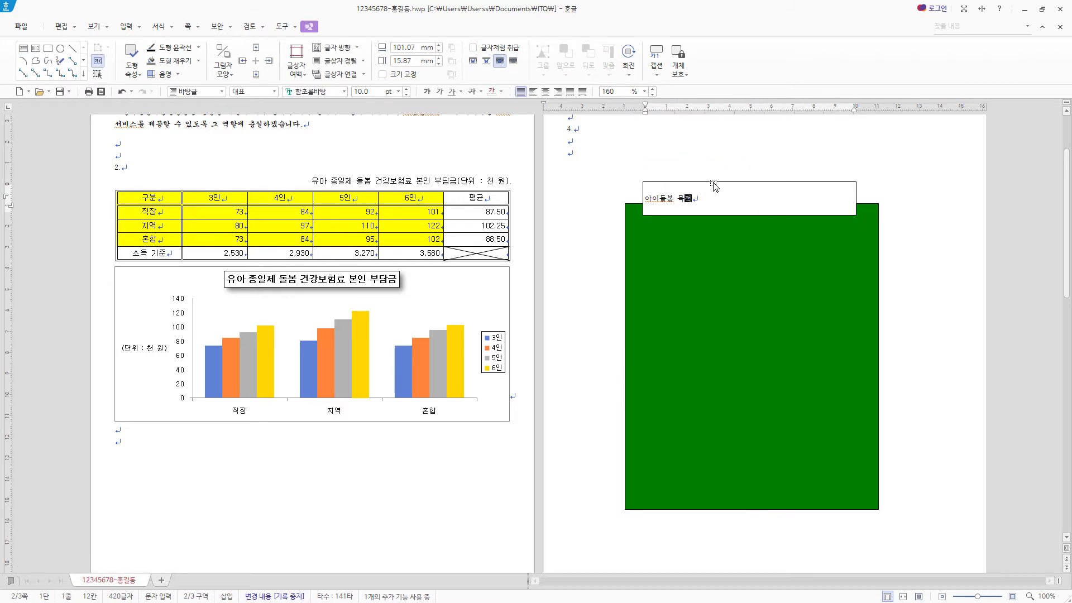
- Set the text box's font to 돋움 and its size to 24 pt
key("Escape")
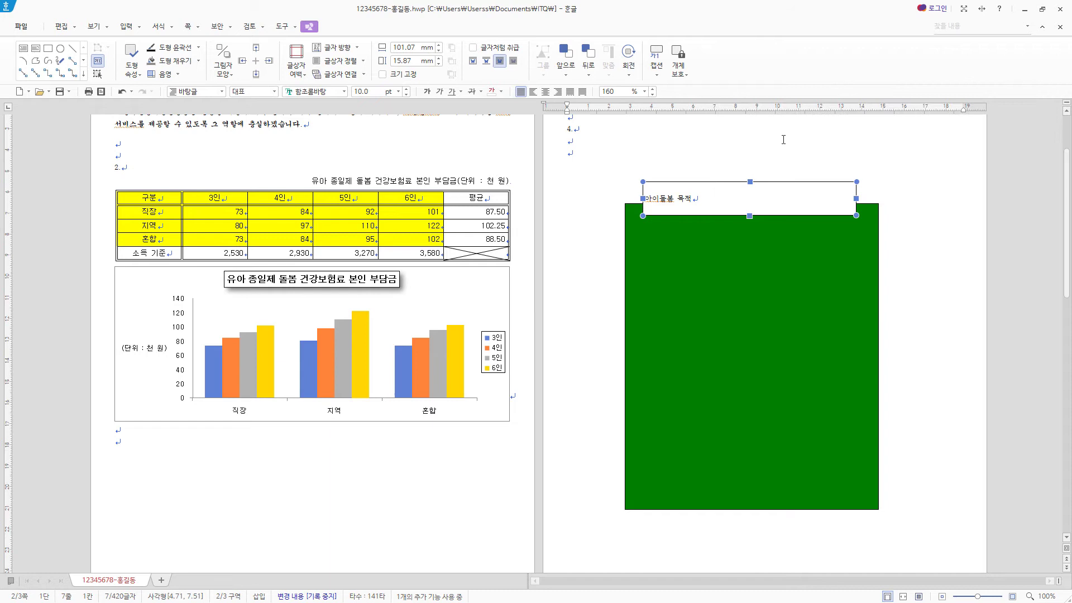
left_click(331, 91)
type("돋움")
key("Return")
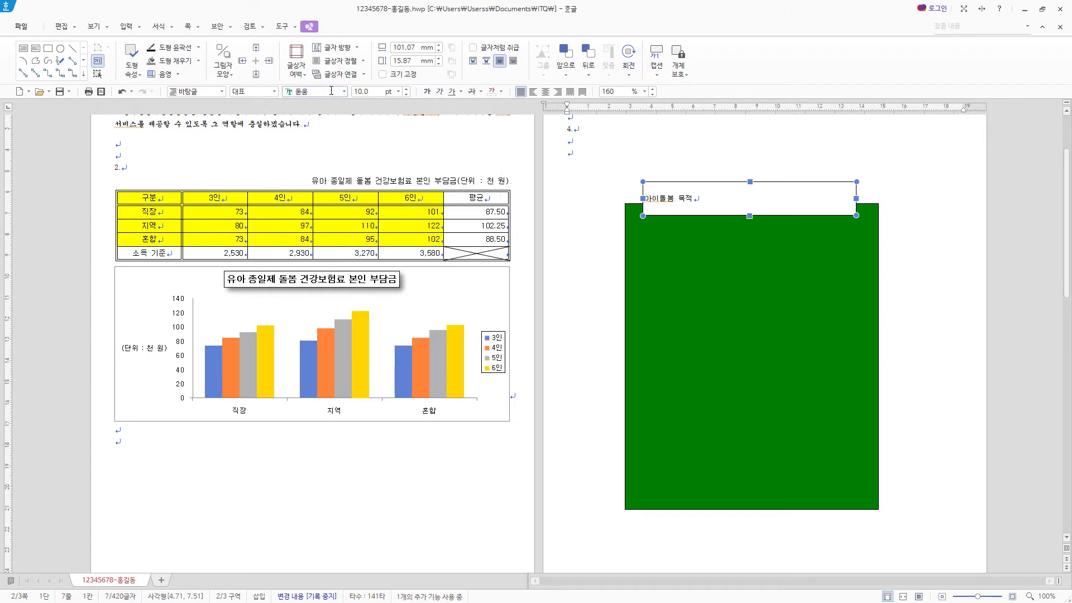
left_click(371, 91)
type("24")
key("Return")
- Colour the text box's title white and centre it horizontally
left_click(501, 91)
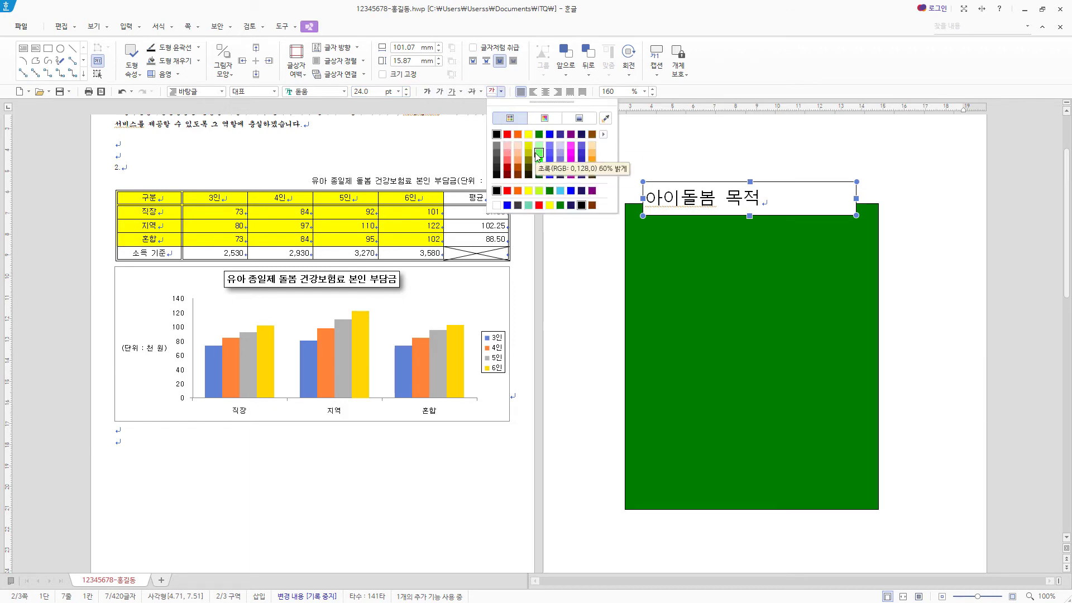
left_click(544, 120)
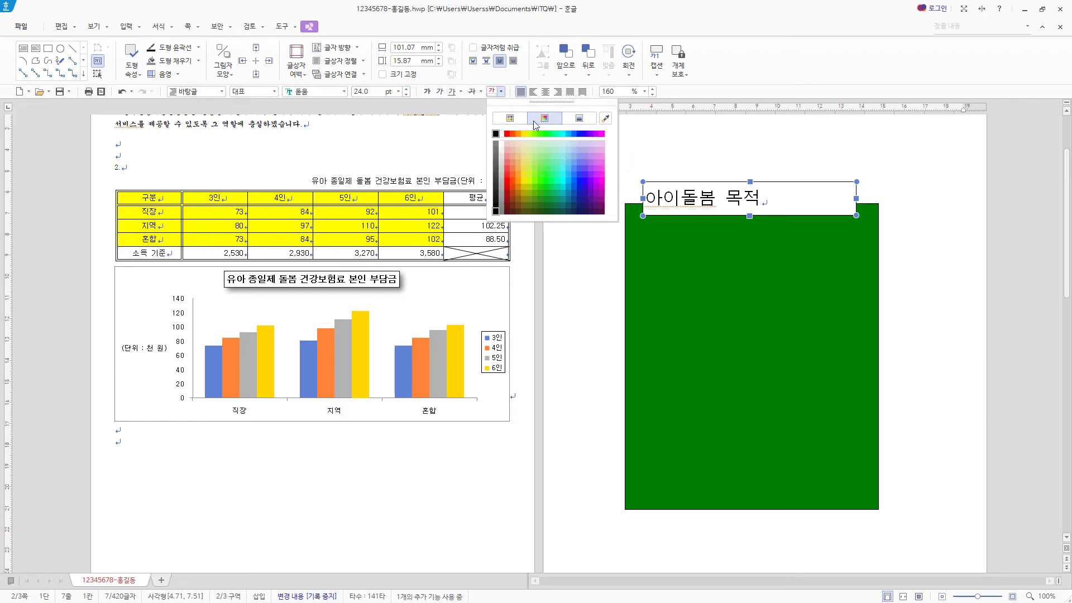
left_click(501, 135)
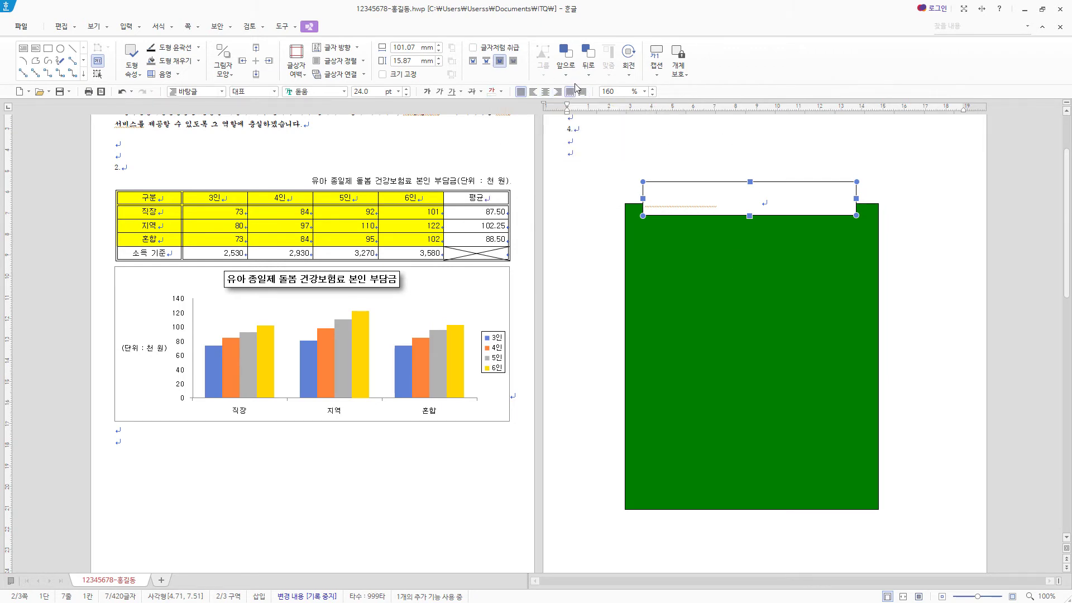
left_click(546, 95)
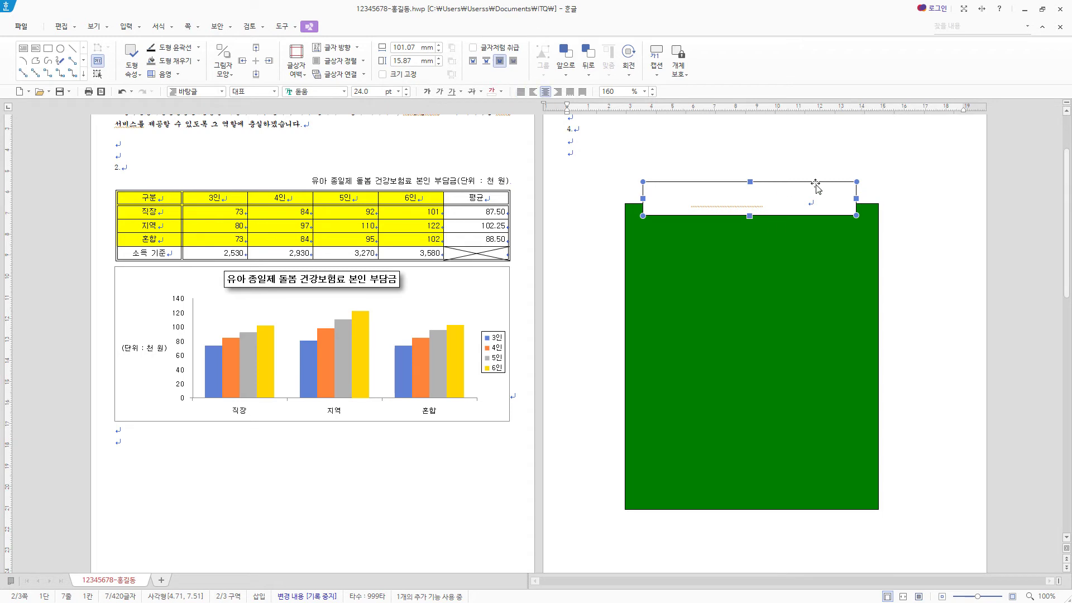
- Set the text box's width to 80 mm and height to 15 mm, check its vertical alignment, and open its line settings
double_click(774, 188)
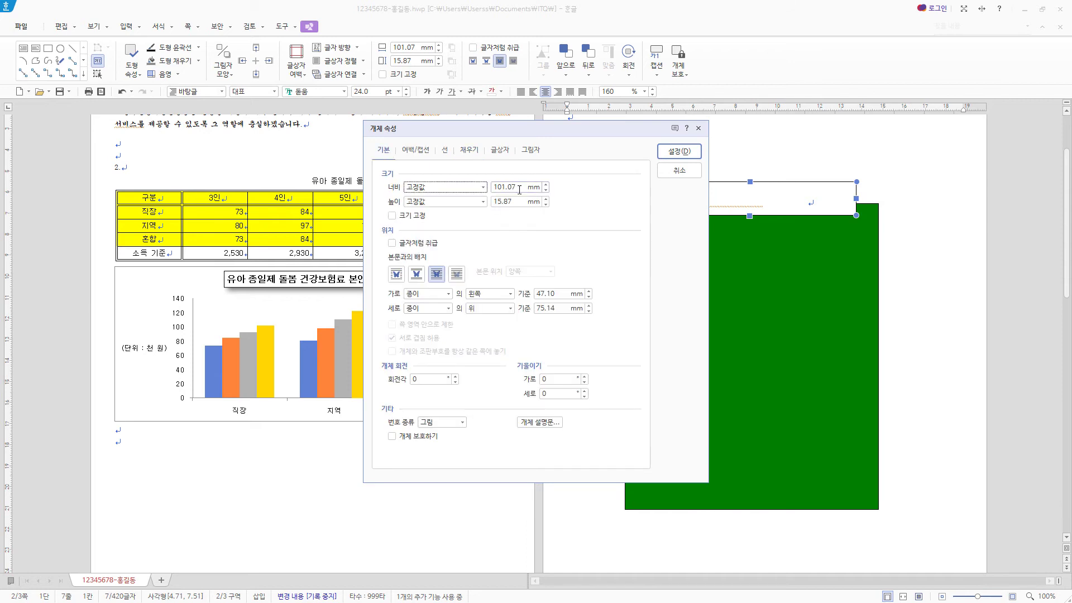
key("Tab")
type("80")
key("Tab")
key("Tab")
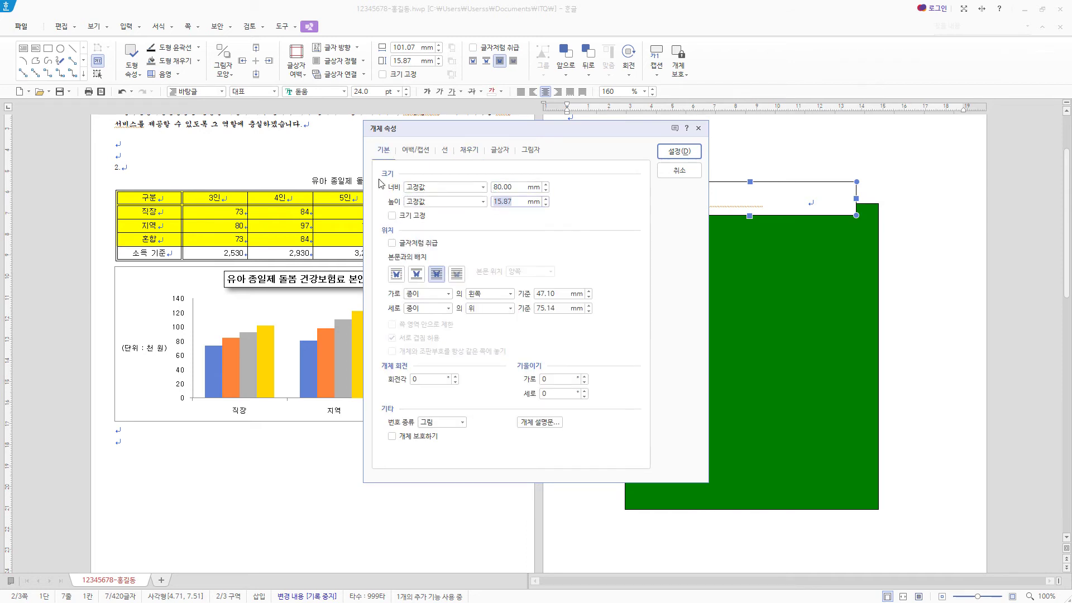
type("15")
left_click(500, 153)
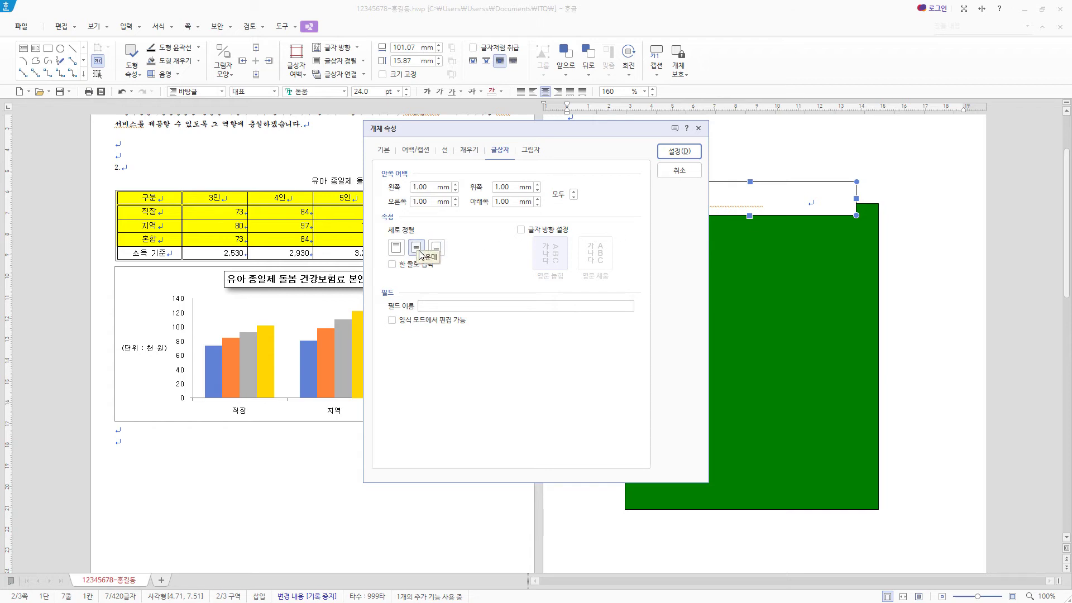
left_click(445, 149)
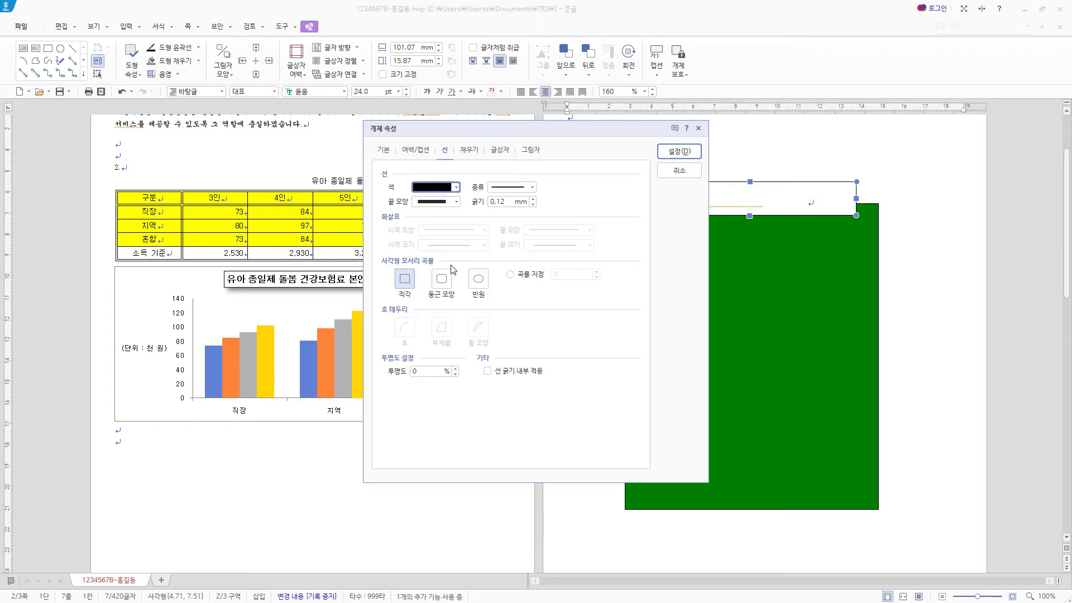
- Give the title box semicircular (반원) corners and a blue fill, and centre it over the green rectangle's upper edge
left_click(478, 279)
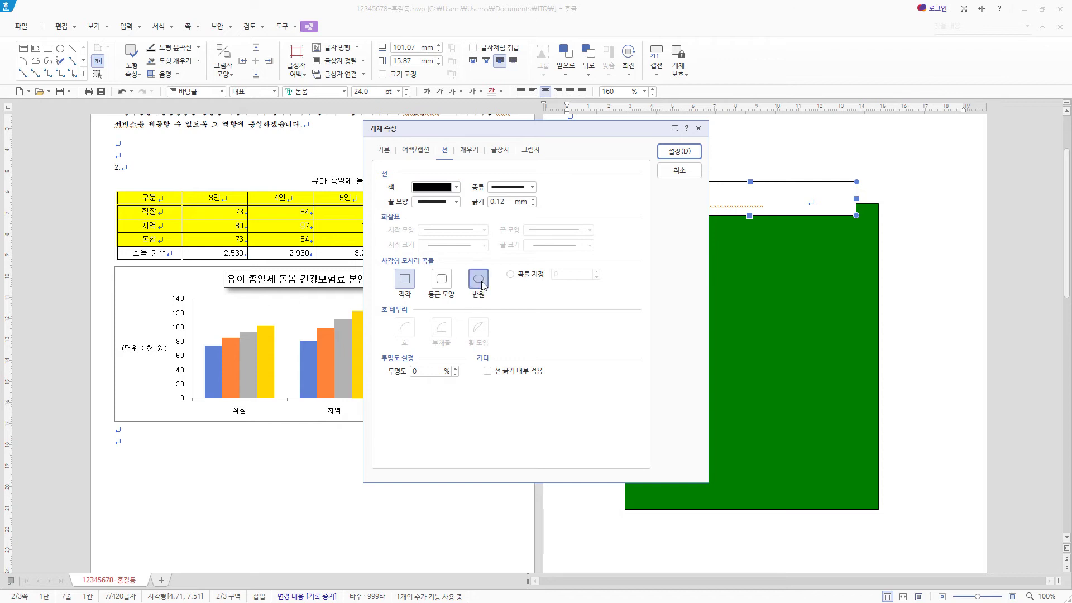
left_click(469, 151)
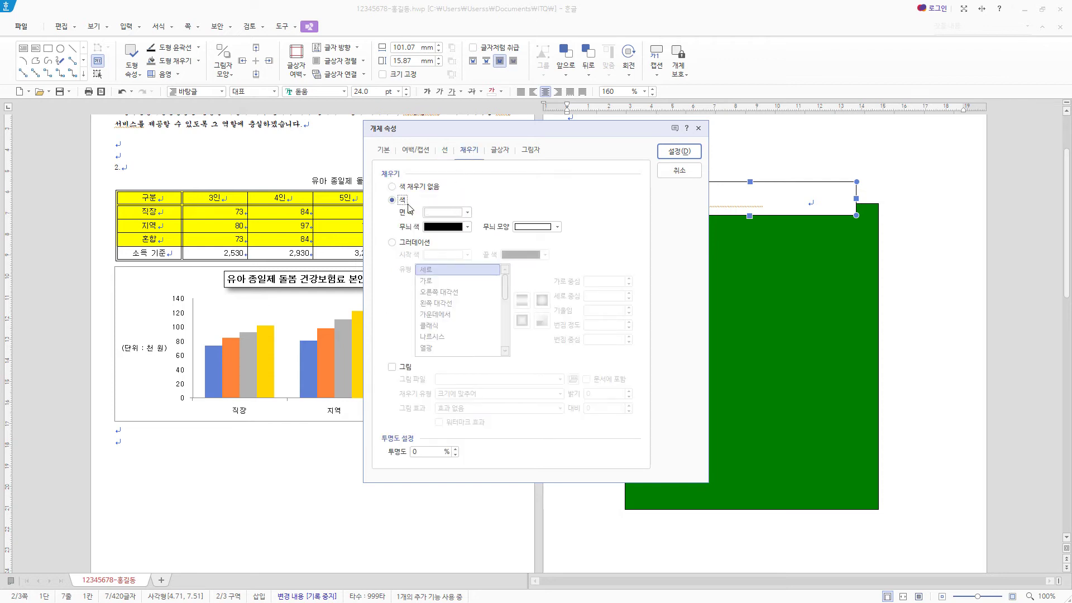
left_click(468, 212)
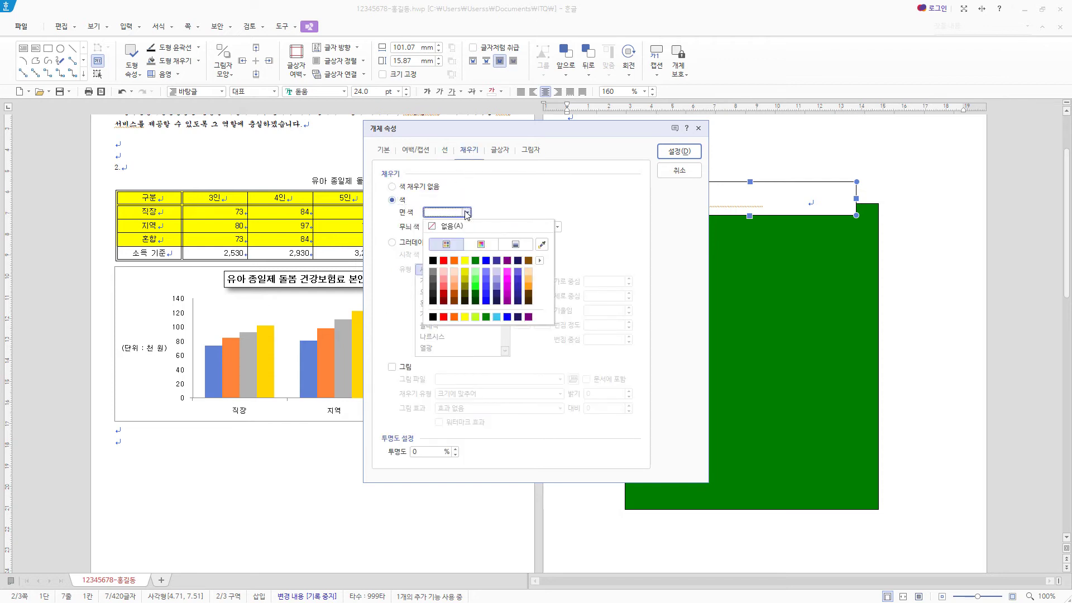
left_click(485, 260)
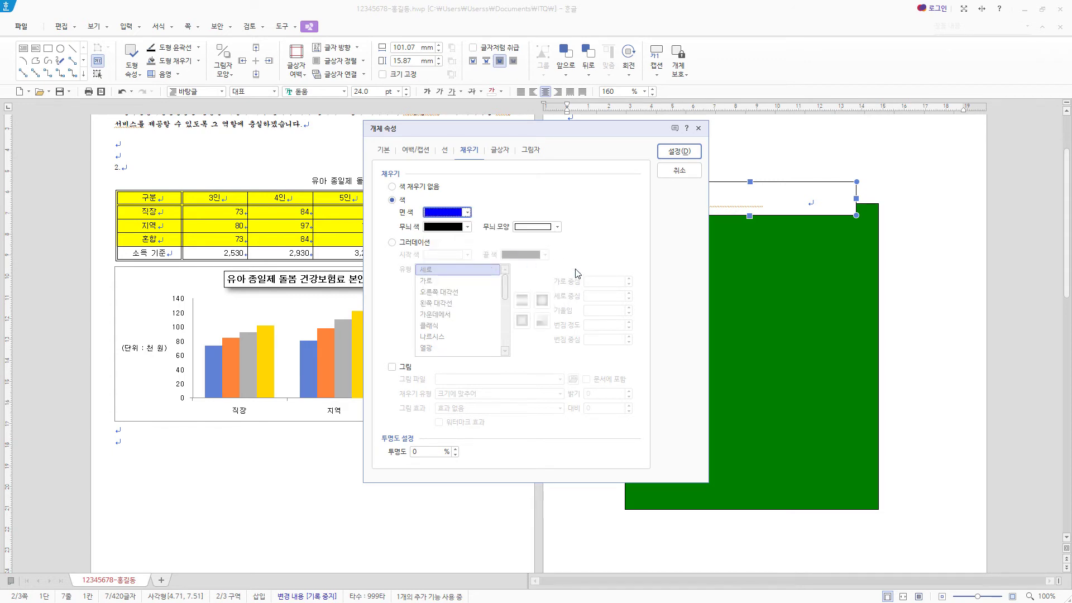
left_click(684, 154)
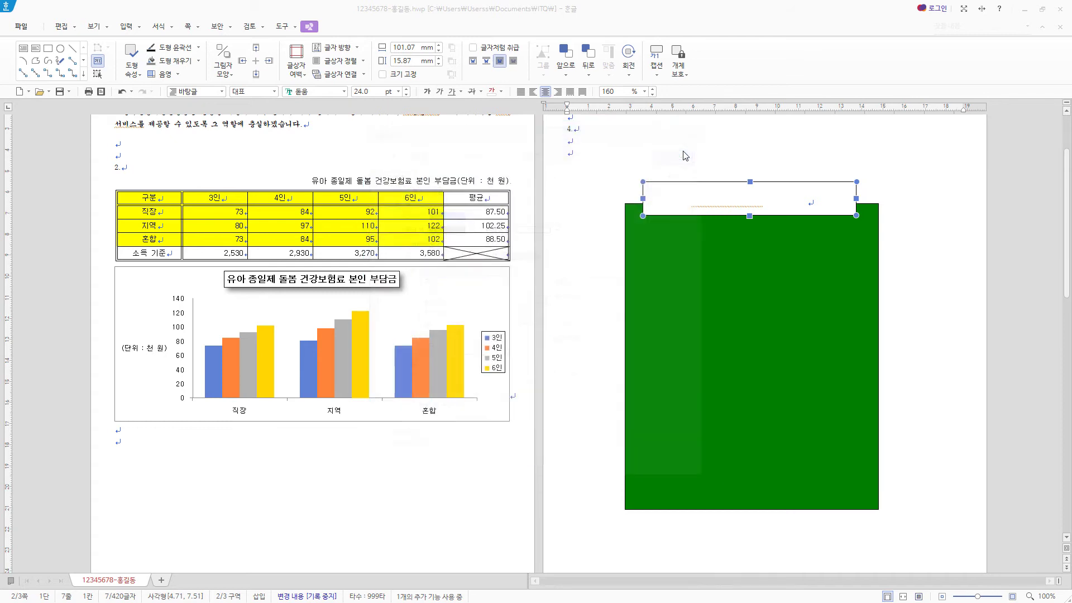
left_click_drag(759, 206, 805, 201)
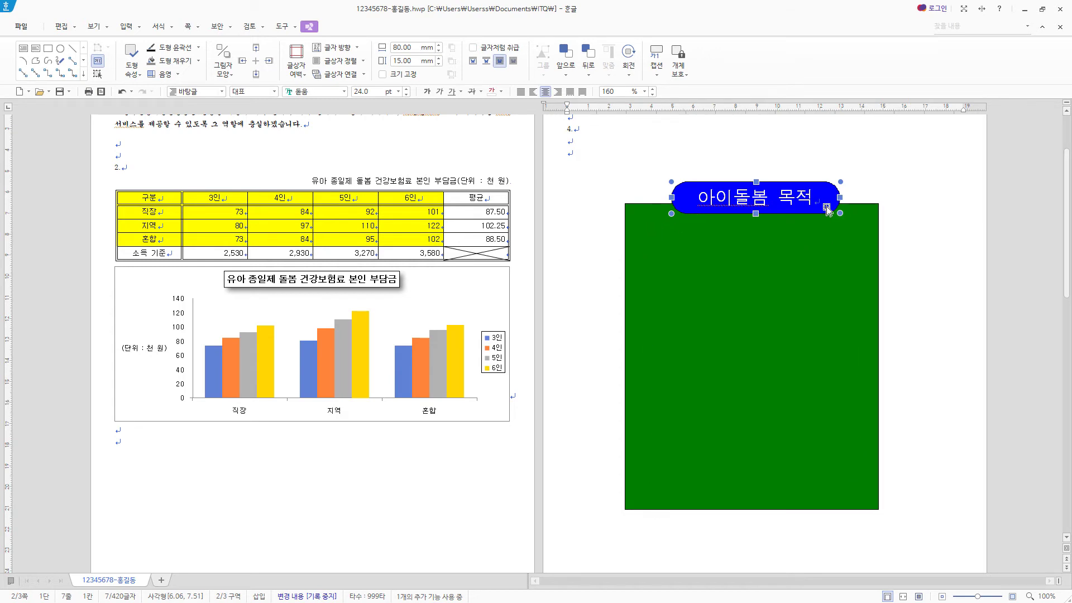
- Draw a rectangle about 108 by 131 mm inside the green one, set its width to 110 mm and enter a new height
left_click(48, 54)
left_click_drag(636, 214, 864, 491)
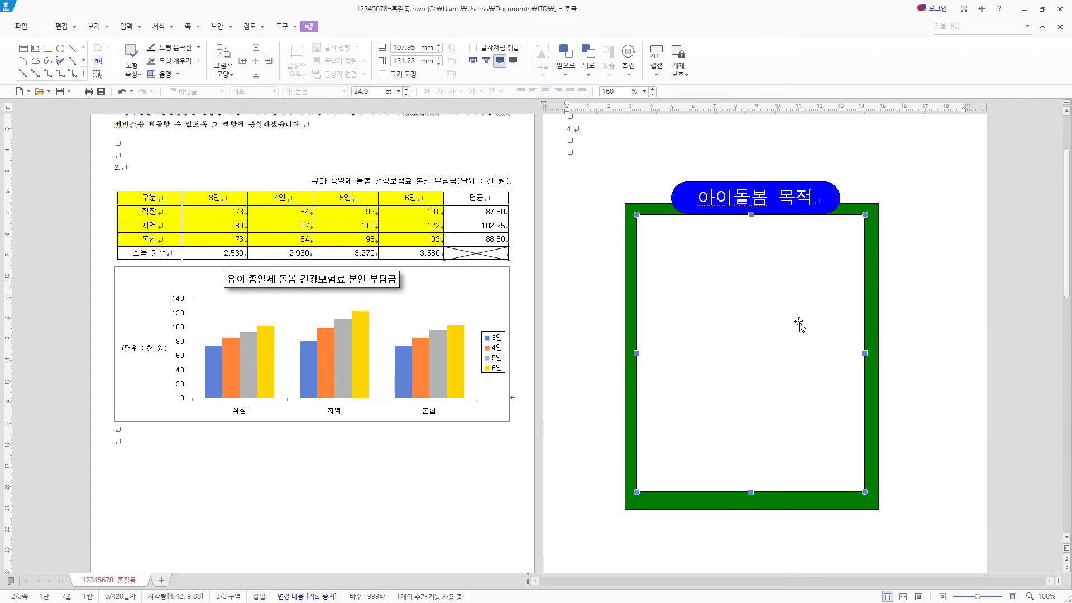
double_click(799, 323)
left_click(383, 149)
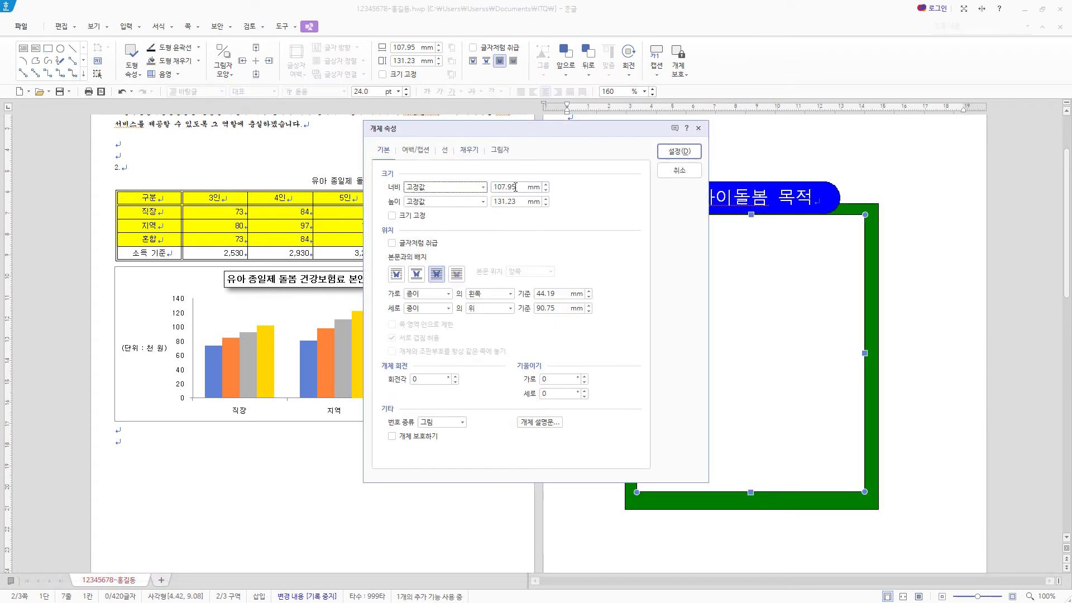
double_click(516, 187)
type("110")
key("Tab")
type("1")
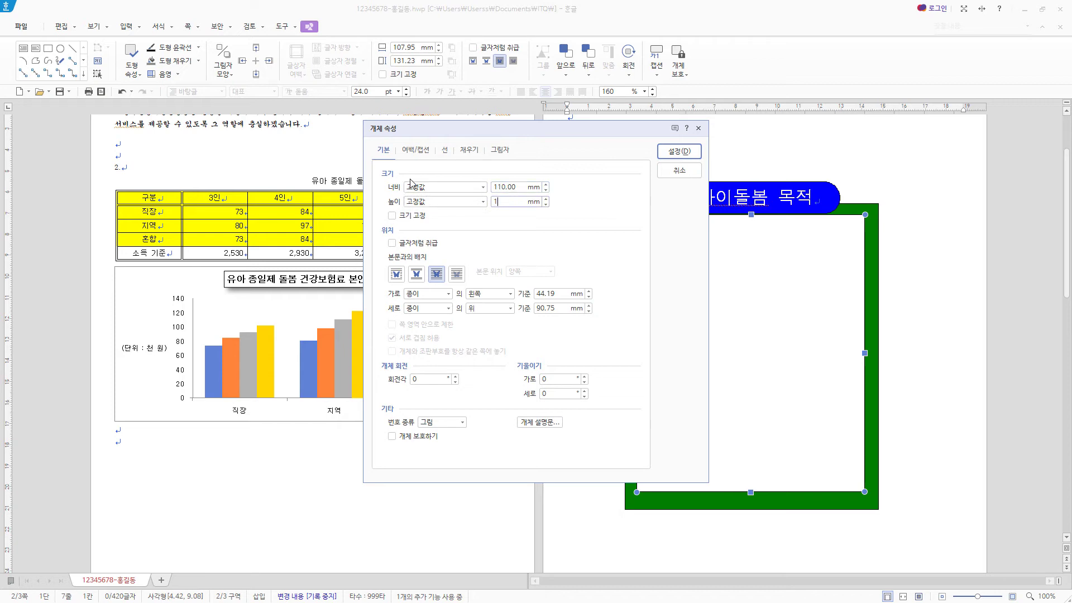
- Give the inner rectangle rounded (둥근 모양) corners and a light pink fill, and move it slightly up
left_click(444, 150)
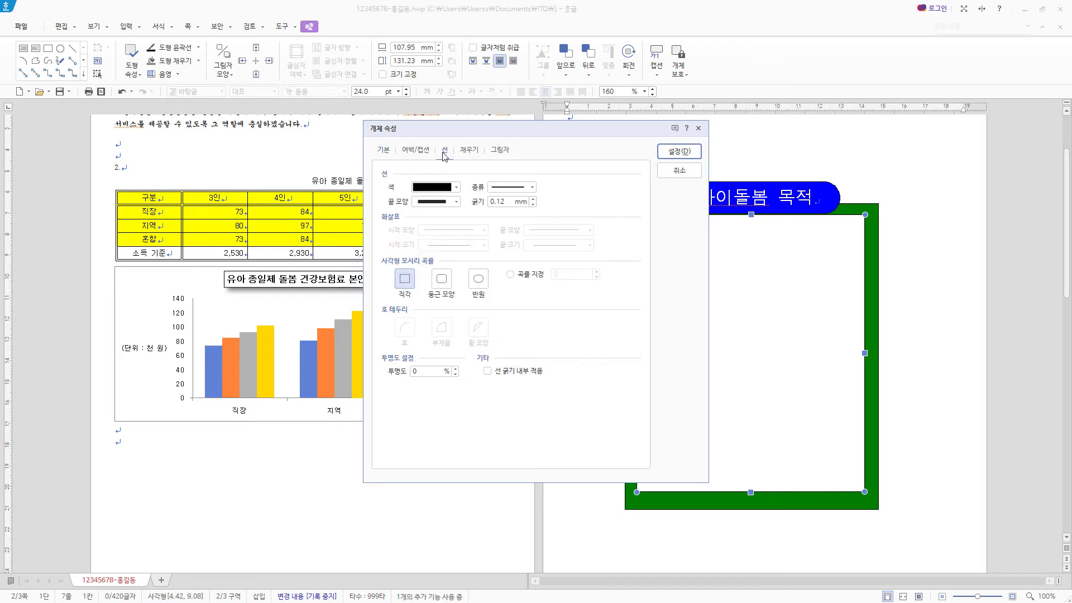
left_click(448, 287)
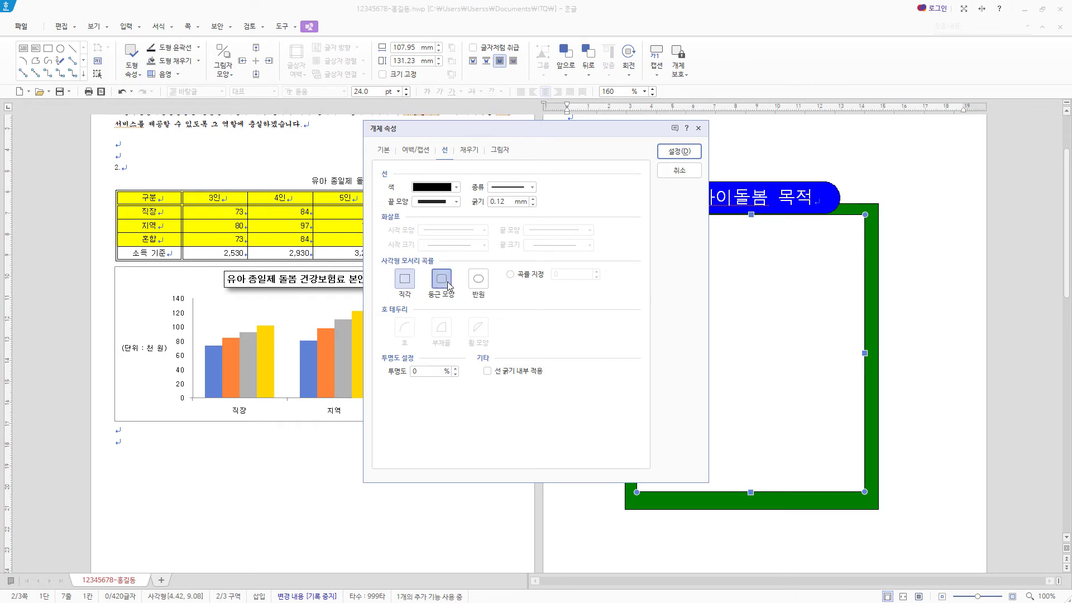
left_click(470, 151)
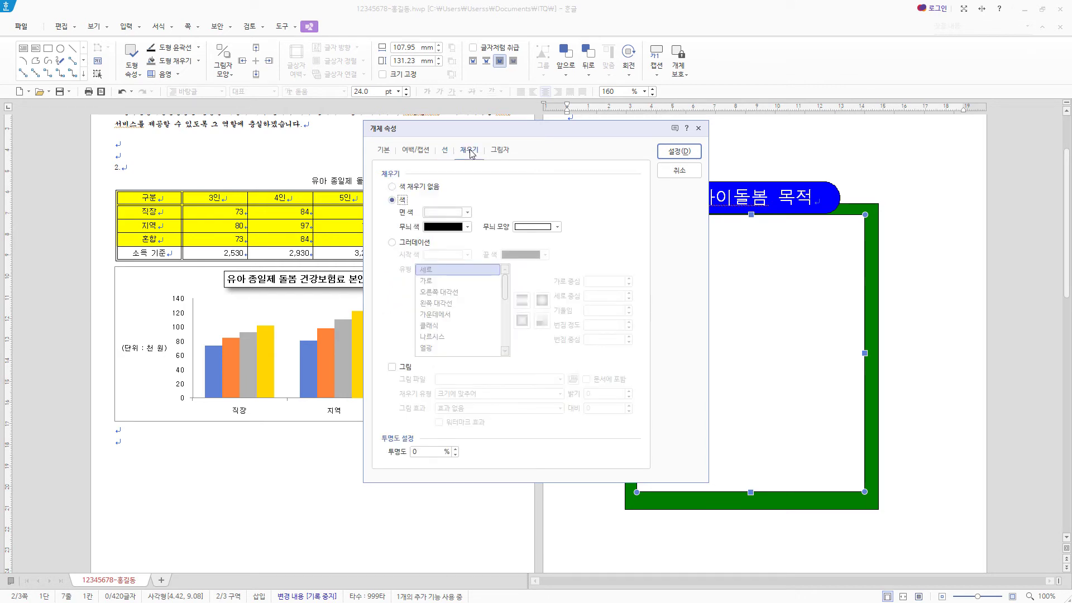
left_click(470, 213)
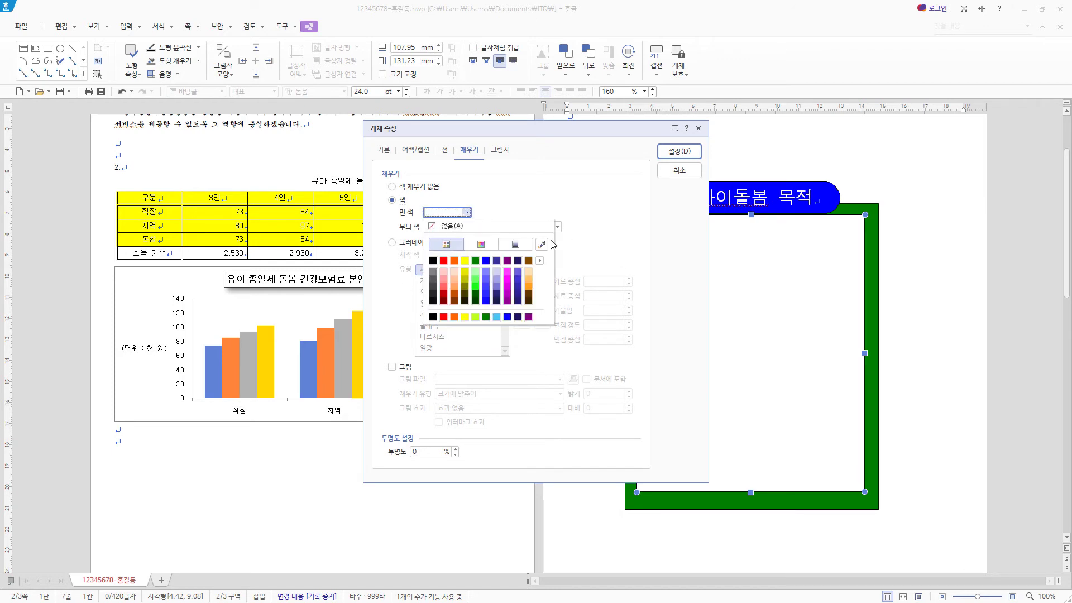
left_click(443, 272)
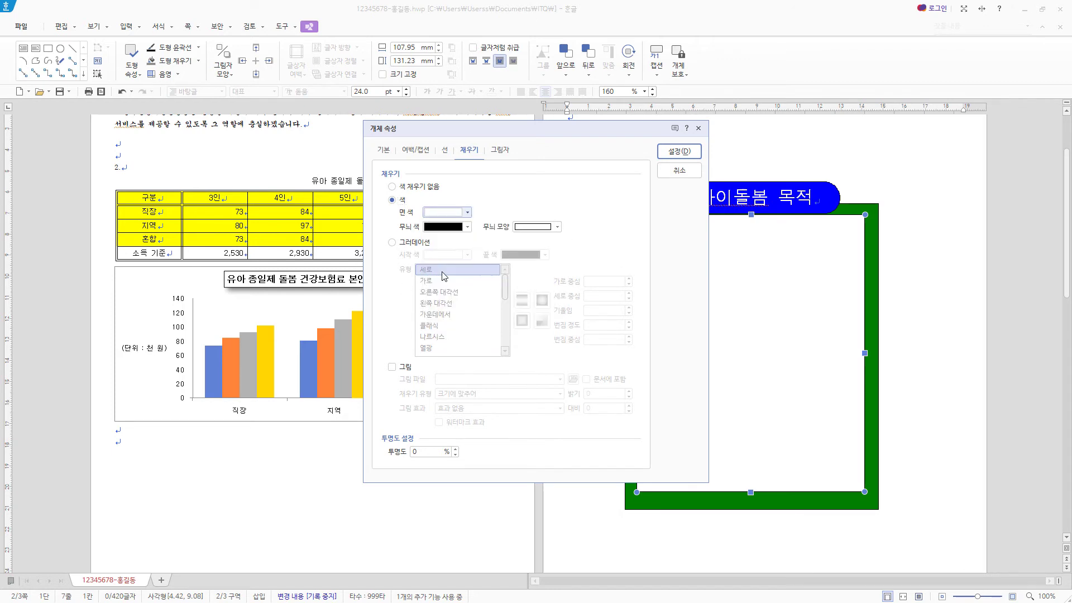
left_click(682, 154)
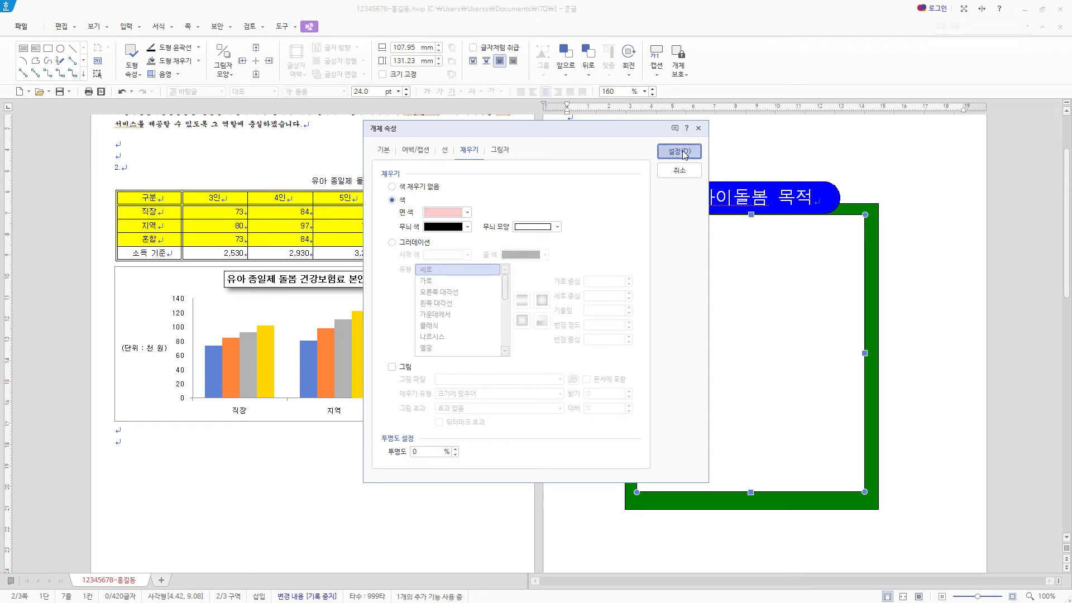
left_click_drag(783, 273, 782, 267)
- Bring the blue title box in front of the pink rectangle
left_click(790, 185)
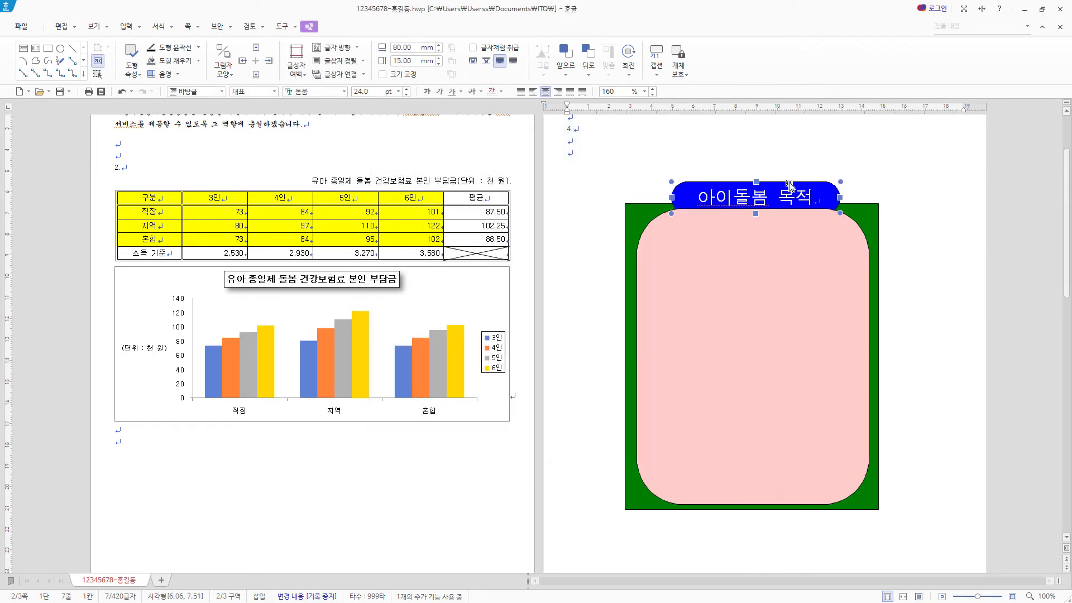
right_click(789, 184)
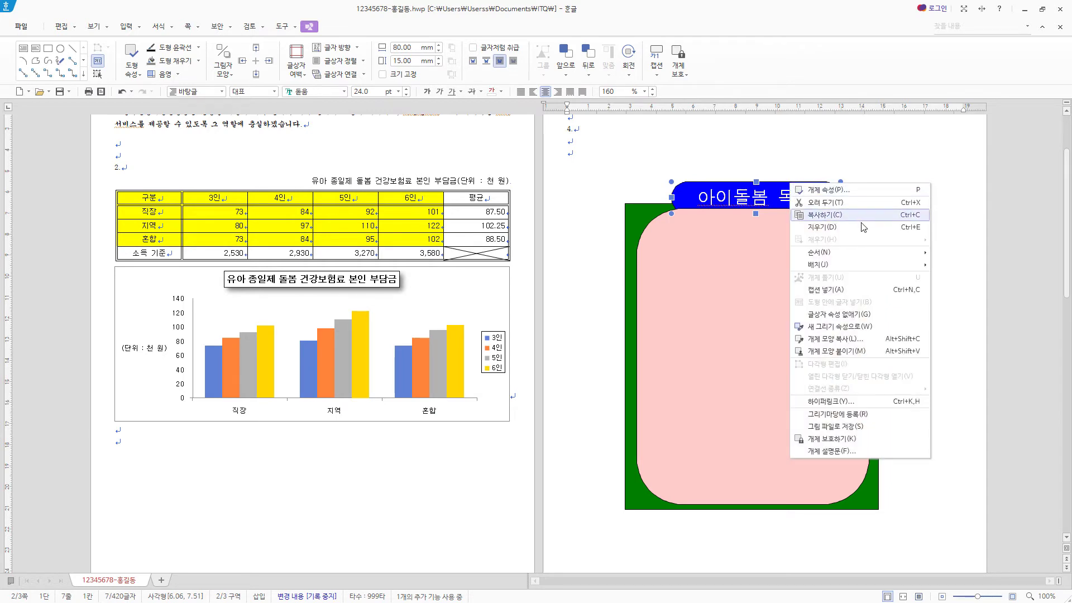
mouse_move(859, 254)
left_click(964, 252)
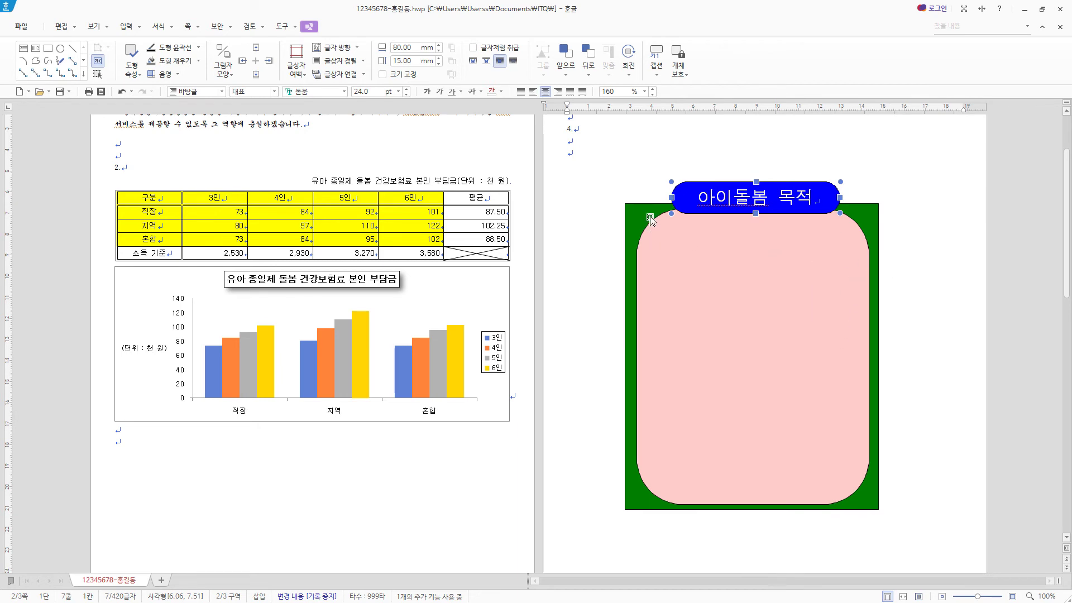
- Centre-align (가운데 맞춤) the blue title box, the pink rectangle and the green rectangle with each other
left_click(631, 216, "shift")
left_click(611, 80)
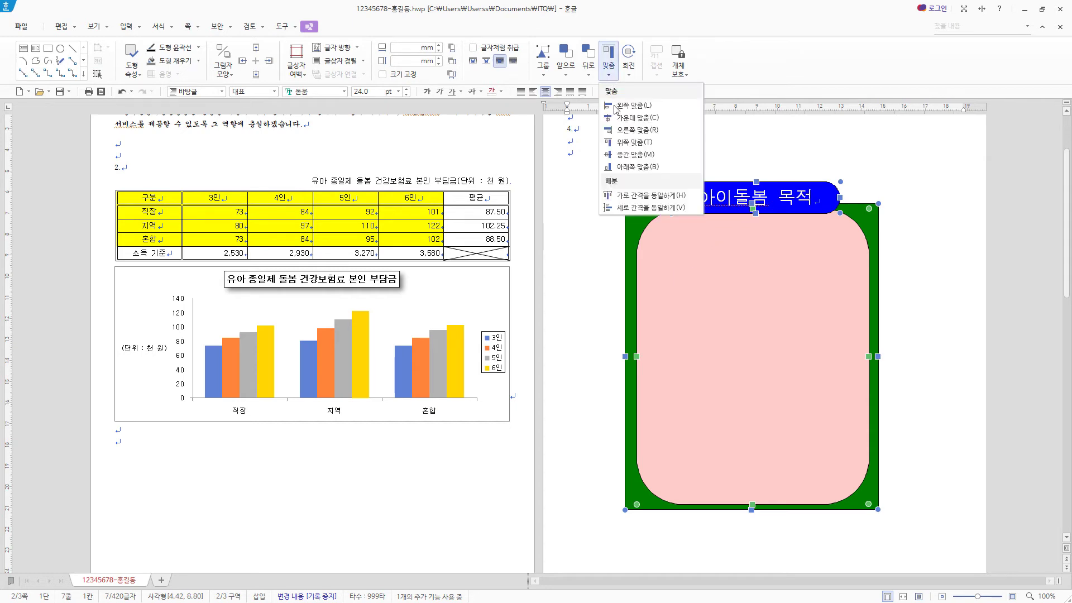
left_click(653, 118)
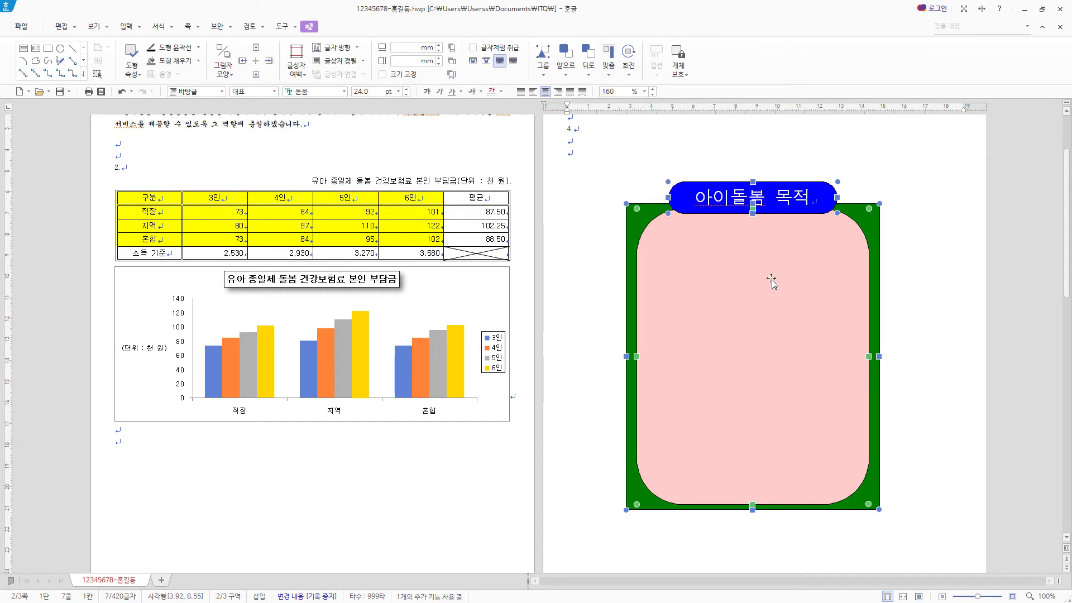
- Insert the picture 로고3.jpg from the ITQ\Picture folder in Documents, embedded in the document
left_click(125, 31)
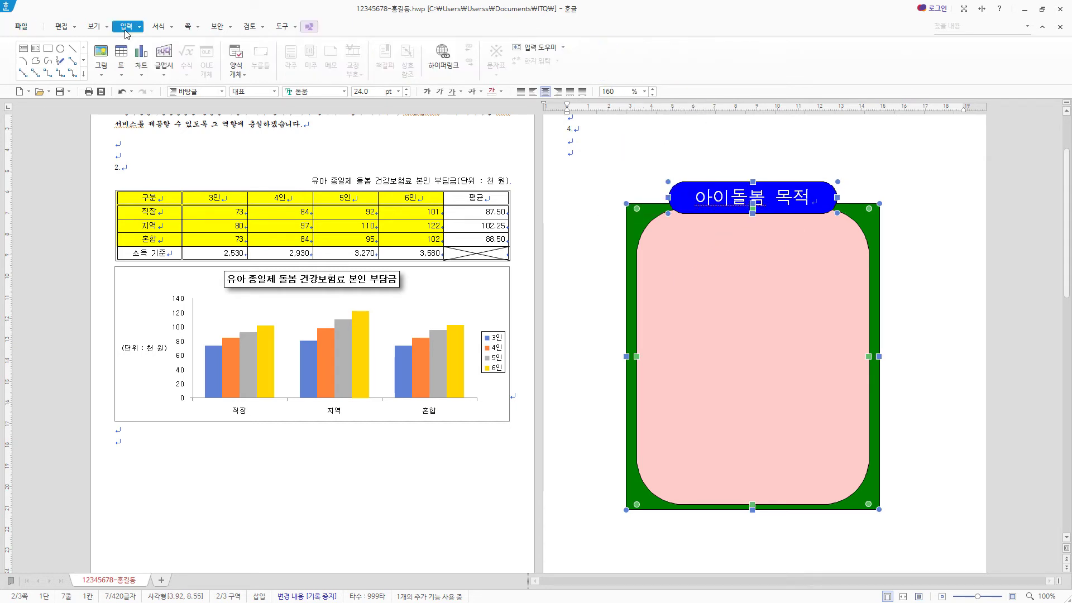
left_click(102, 56)
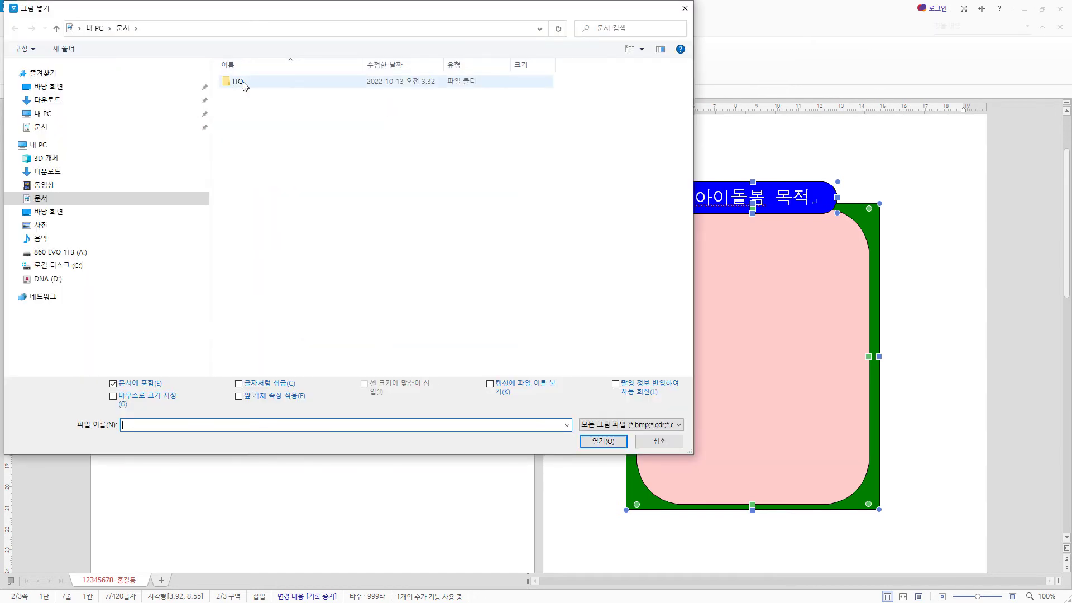
left_click(244, 85)
double_click(244, 84)
double_click(244, 82)
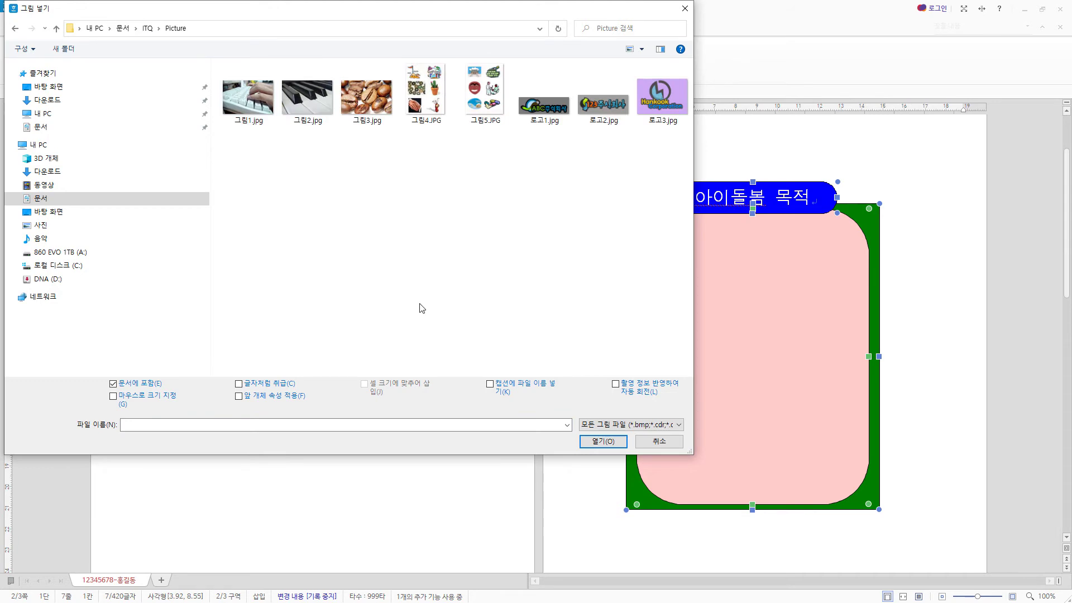
left_click(664, 106)
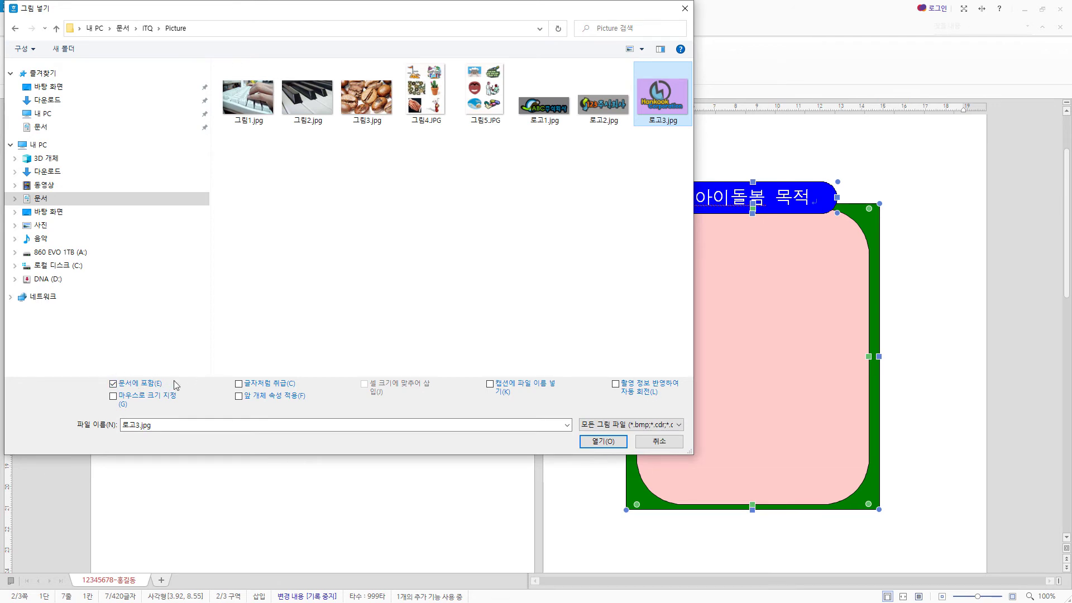
left_click(606, 443)
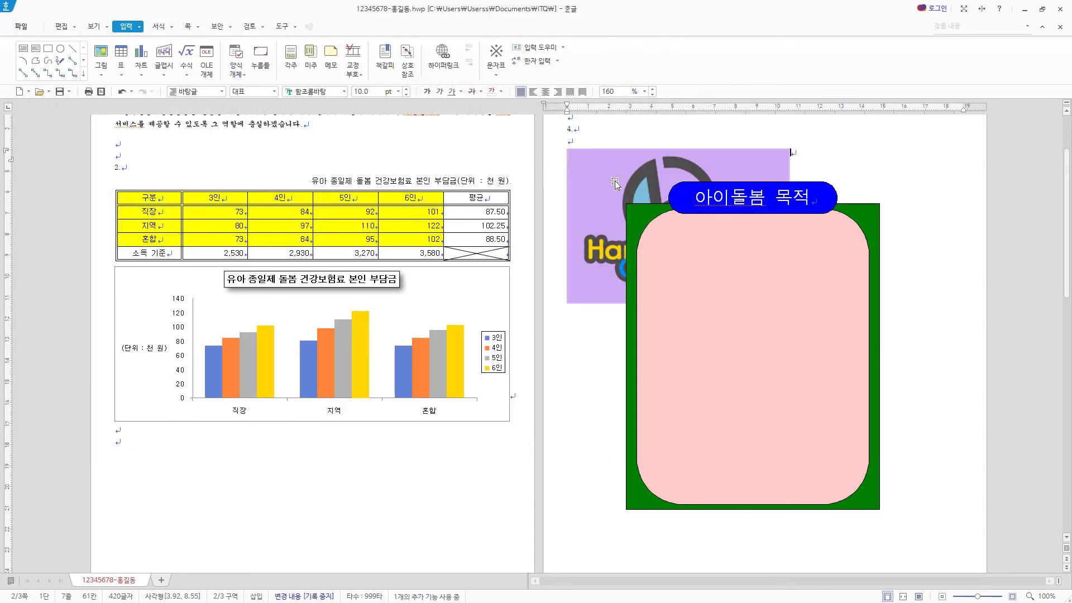
- Set the logo picture's width and height to 40 mm and place it in front of the text
left_click(594, 179)
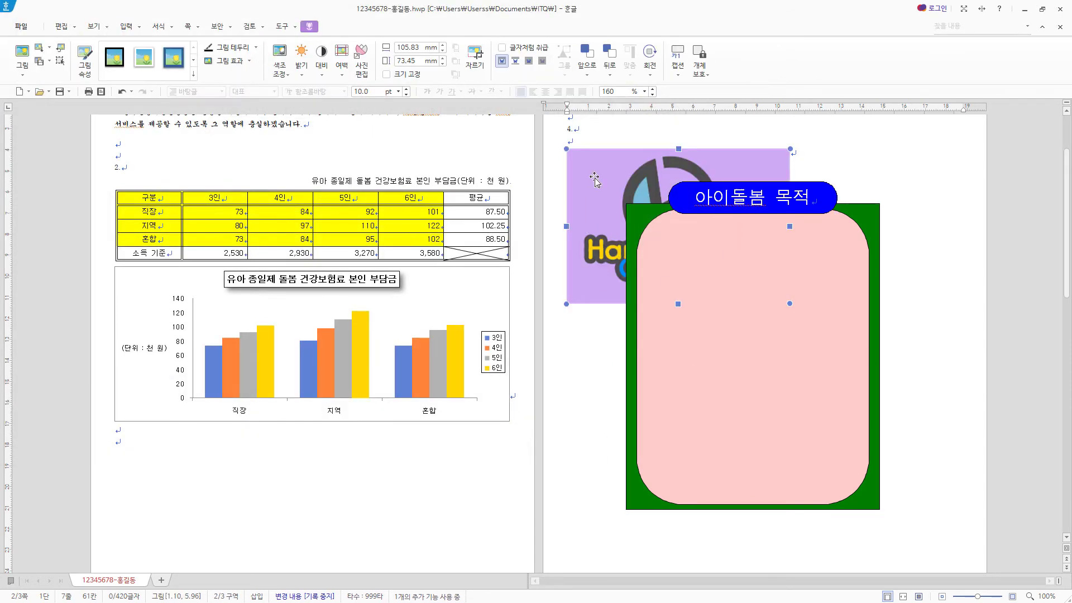
double_click(594, 179)
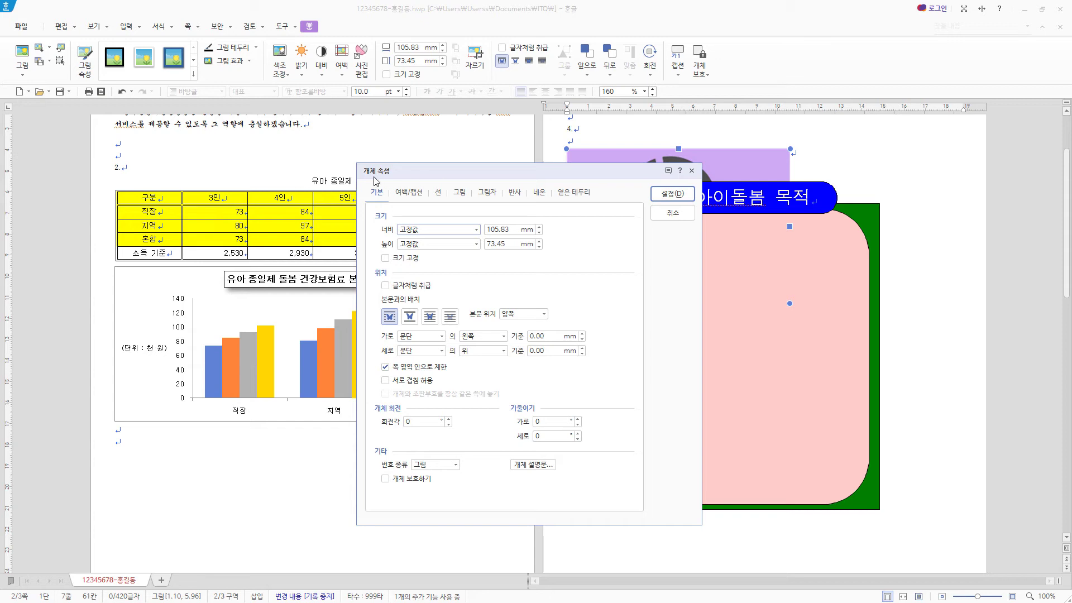
double_click(512, 229)
type("40")
key("Tab")
key("Tab")
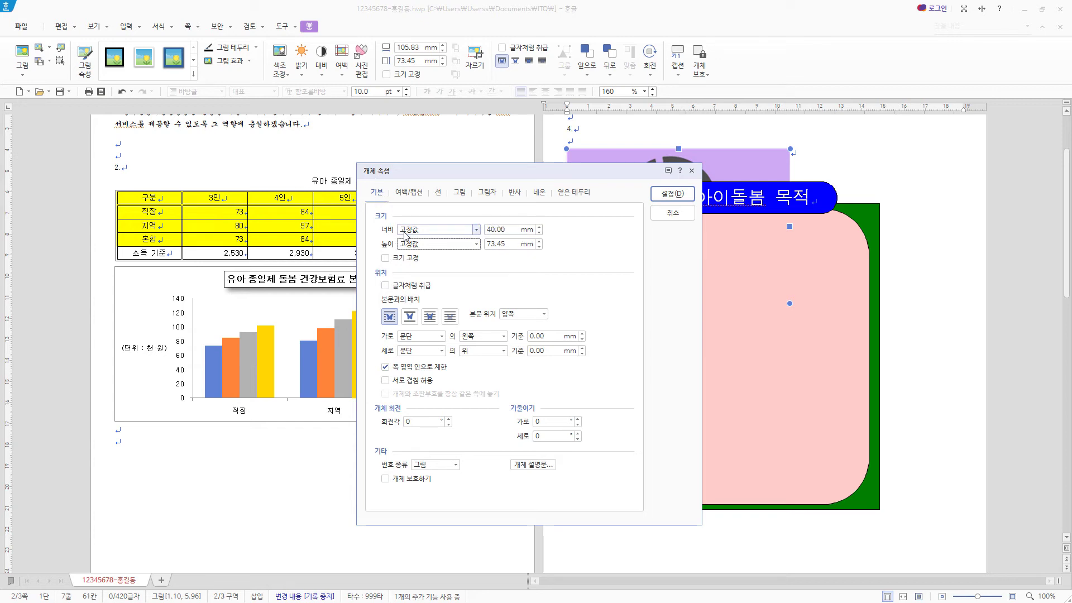
type("40")
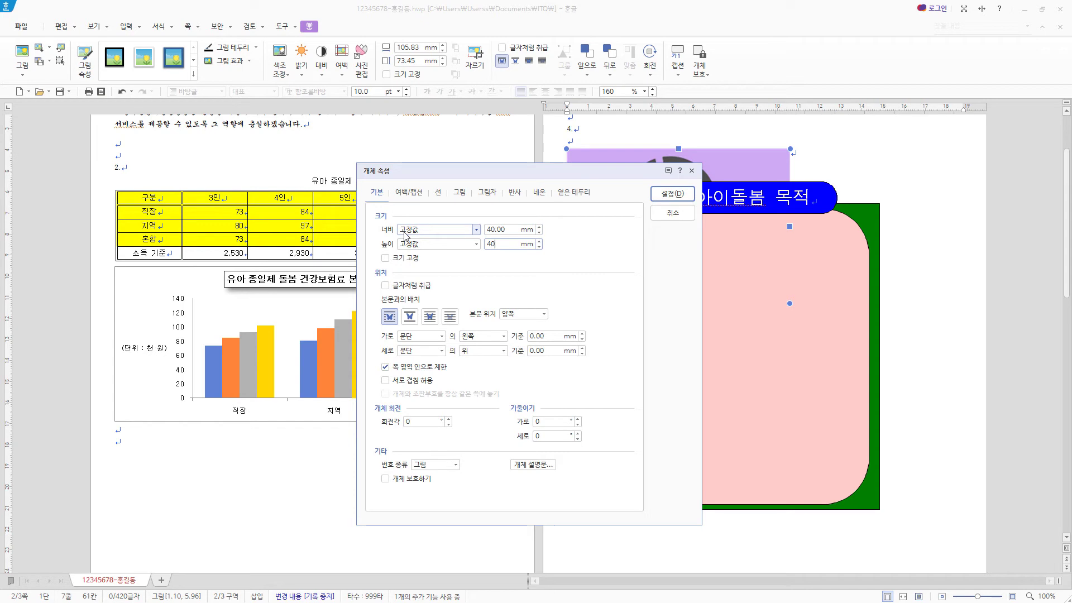
left_click(432, 320)
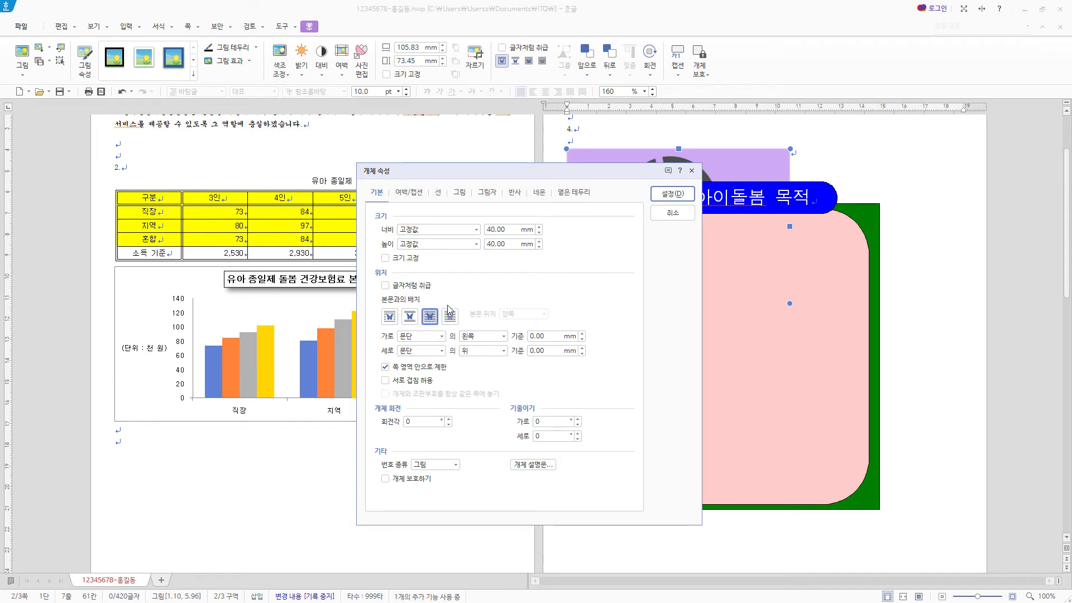
- Apply the grayscale (회색조) effect to the logo and move it into the upper-left area of the pink rectangle
left_click(461, 193)
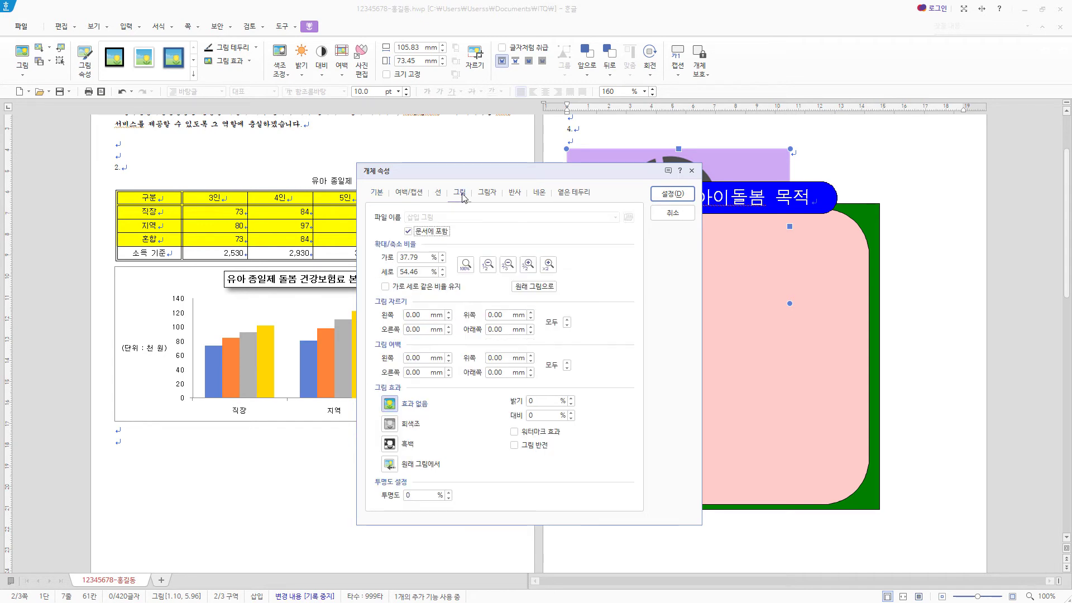
left_click(413, 426)
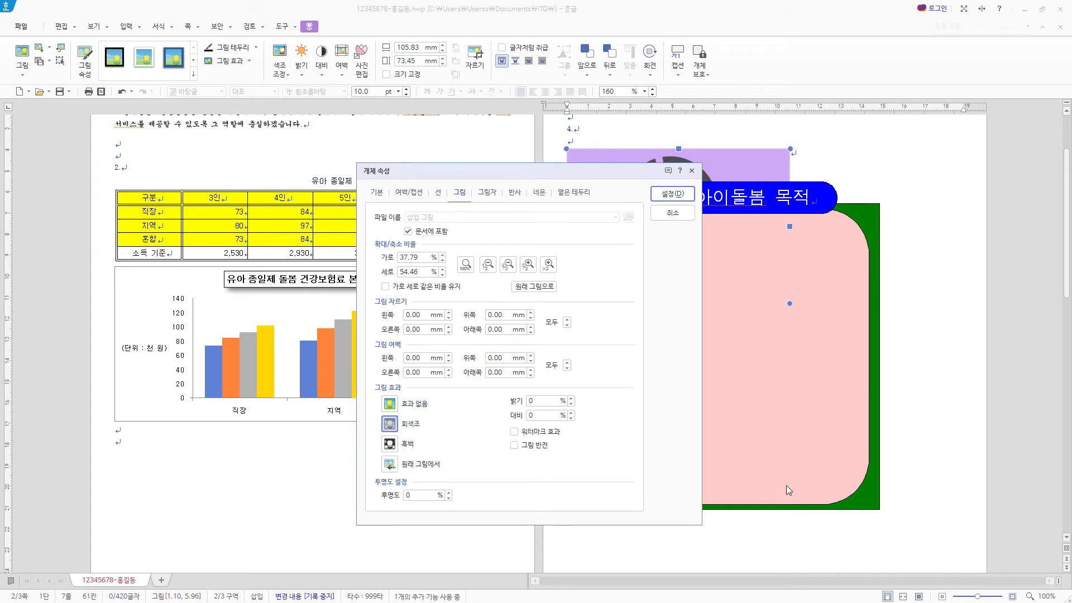
left_click(681, 201)
left_click_drag(610, 190, 715, 304)
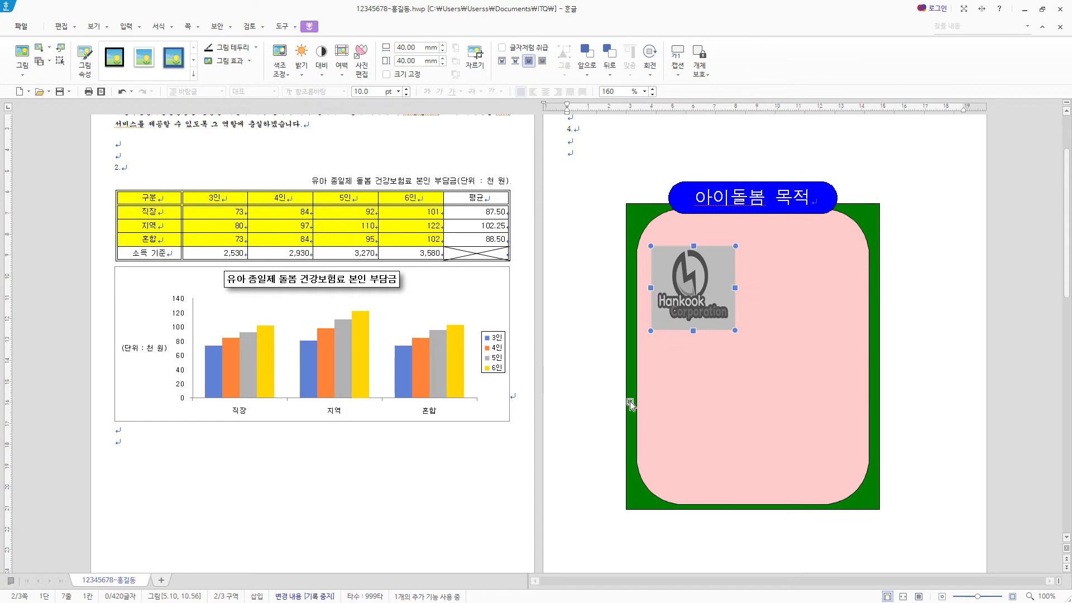
- Hyperlink the logo picture to the bookmark 가족 in the current document
scroll(712, 314, "down", 5)
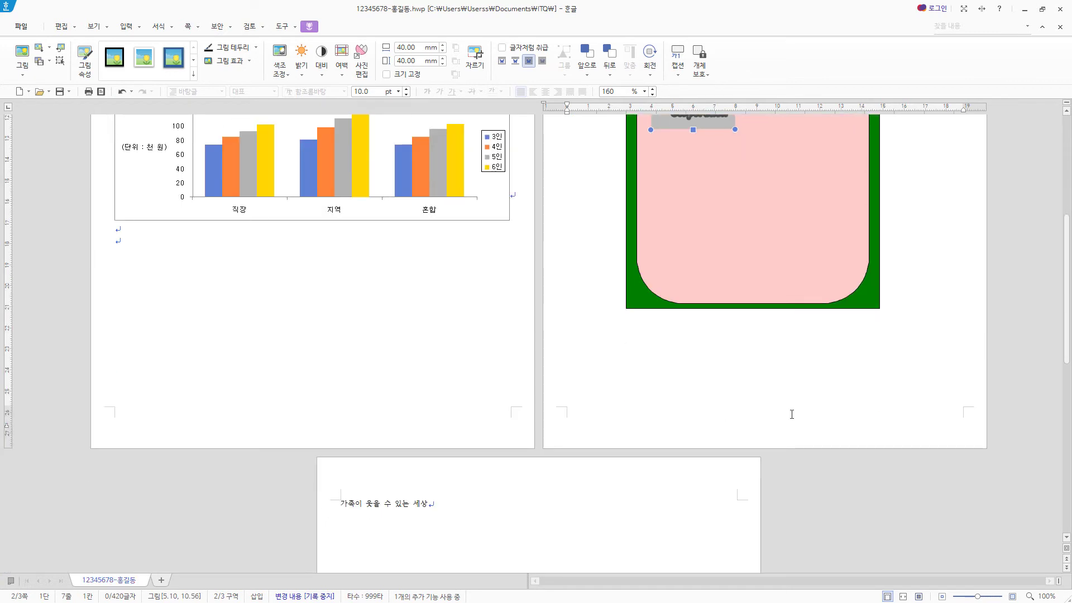
scroll(791, 414, "up", 3)
right_click(708, 195)
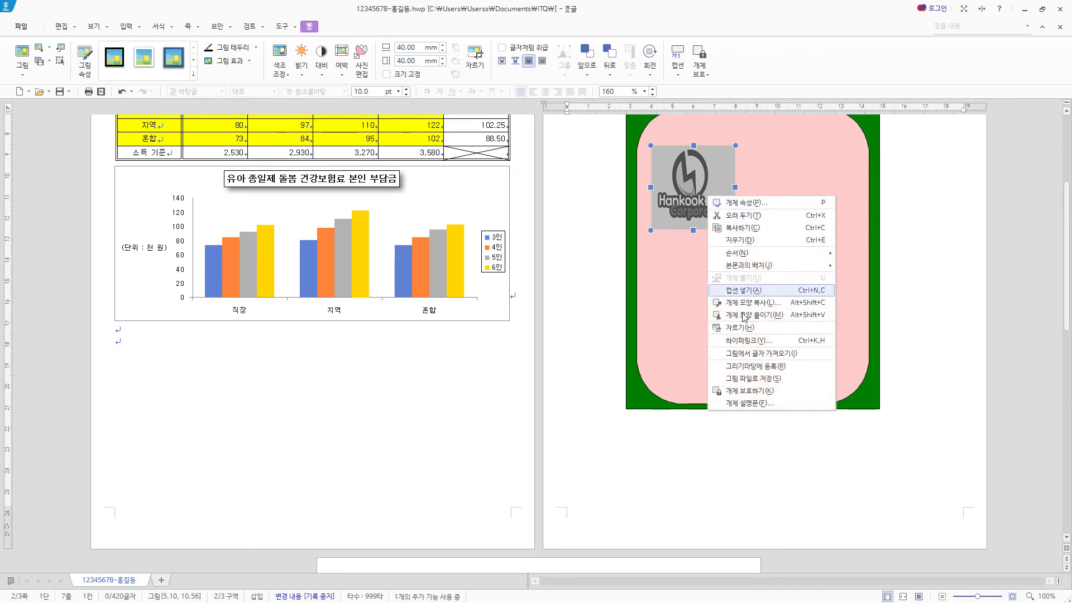
left_click(749, 341)
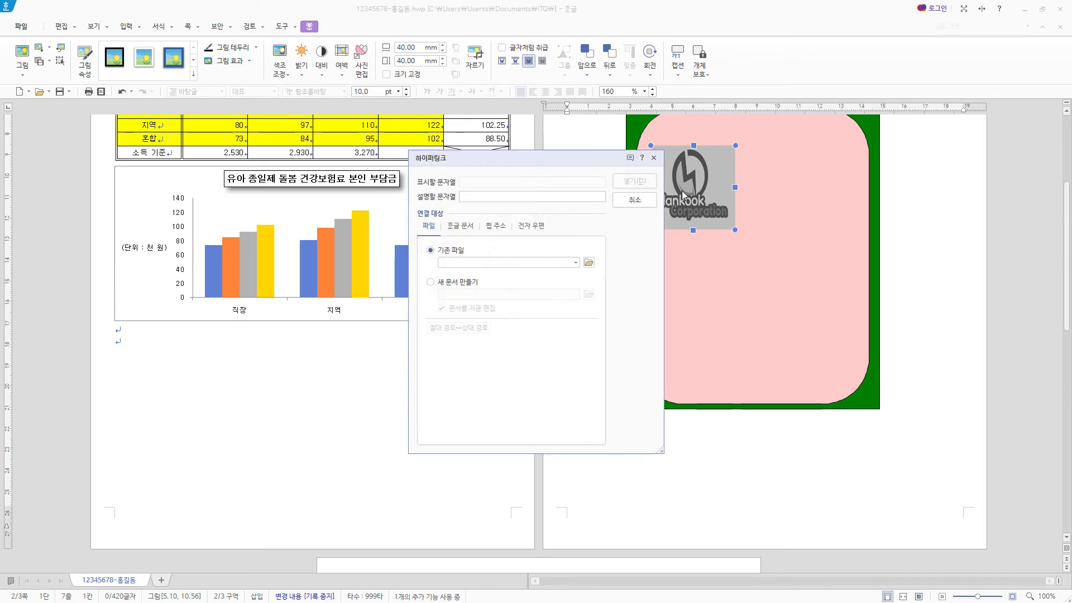
left_click(462, 227)
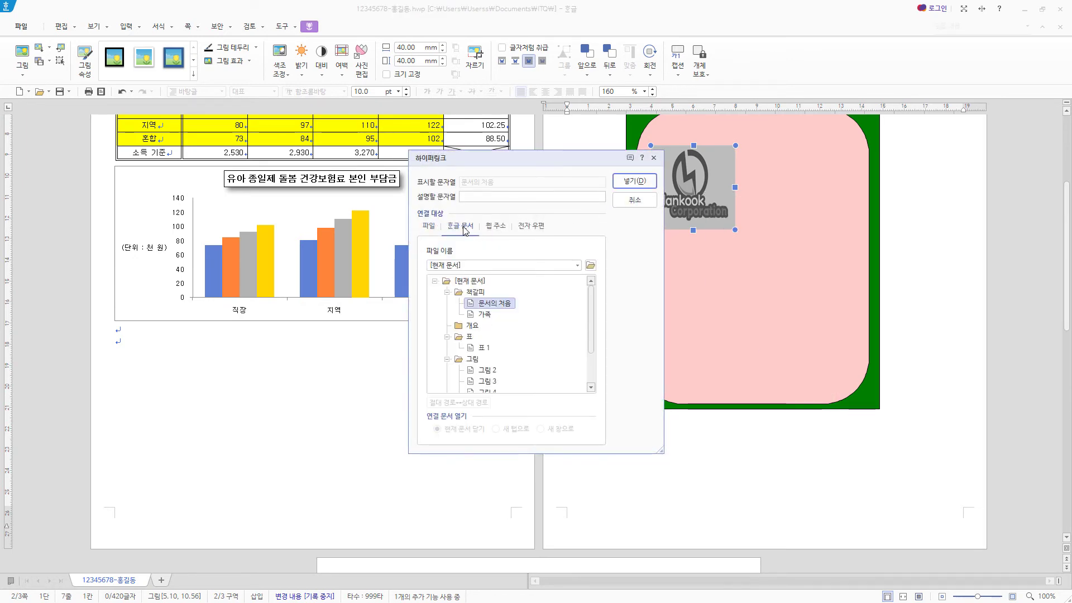
left_click(489, 316)
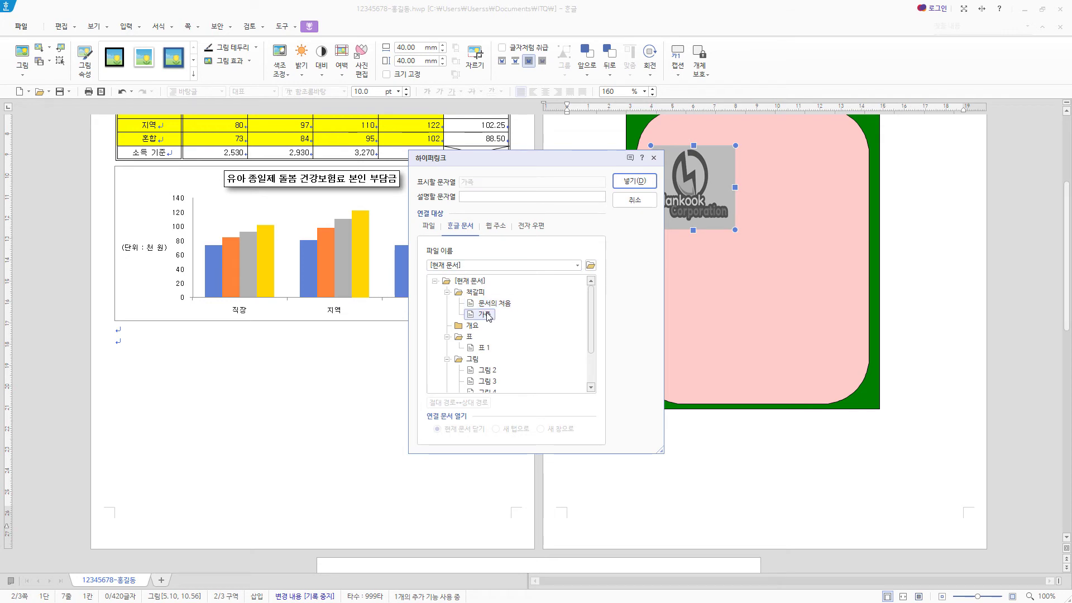
left_click(634, 181)
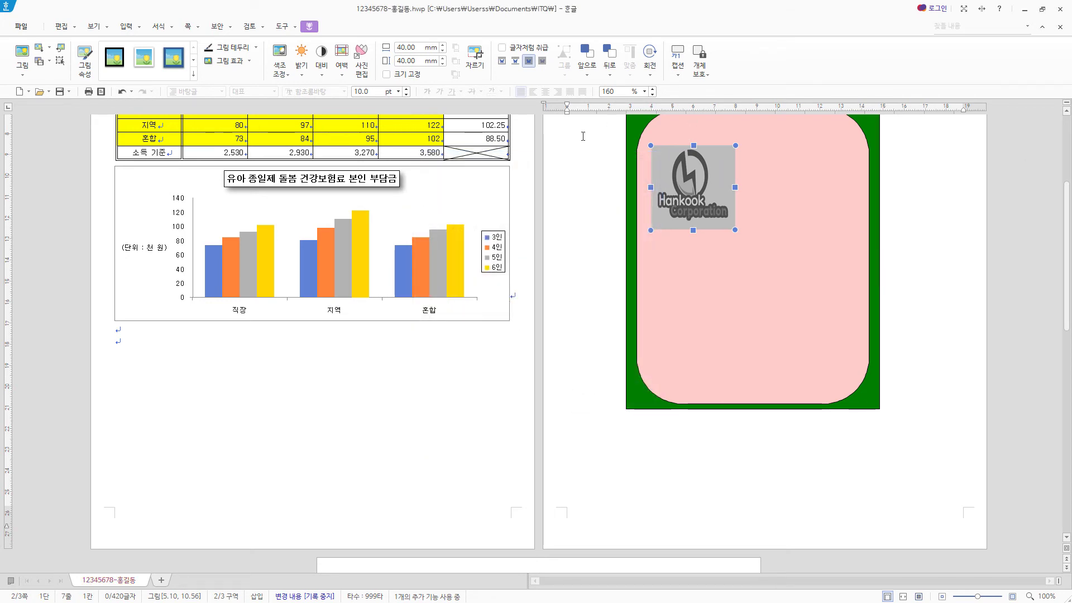
- Insert a 글맵시 word-art object reading 건강가정 with a wave shape and the 궁서 font
left_click(126, 26)
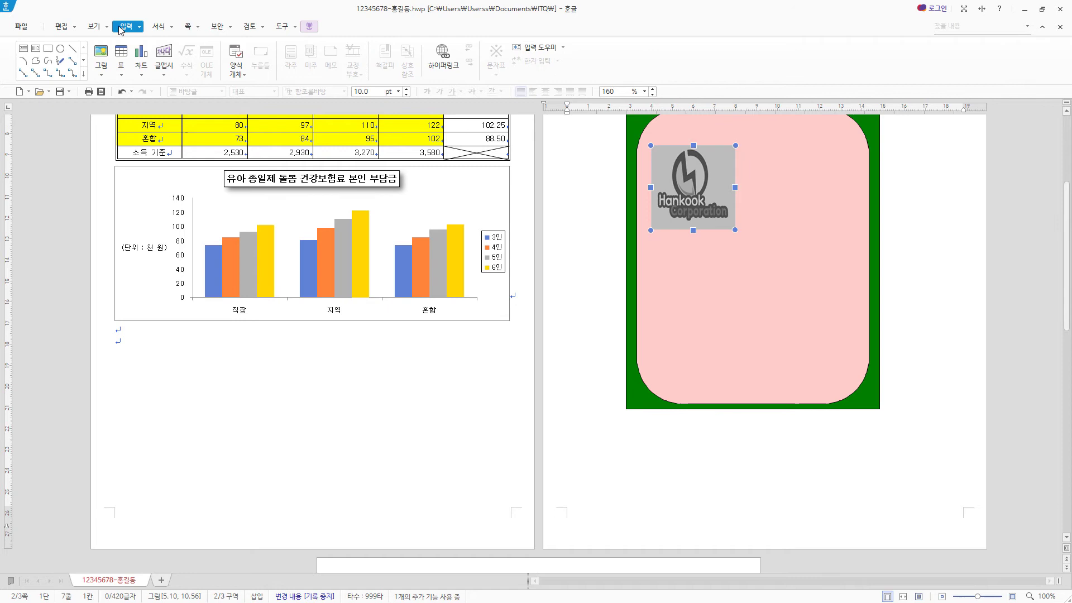
left_click(170, 58)
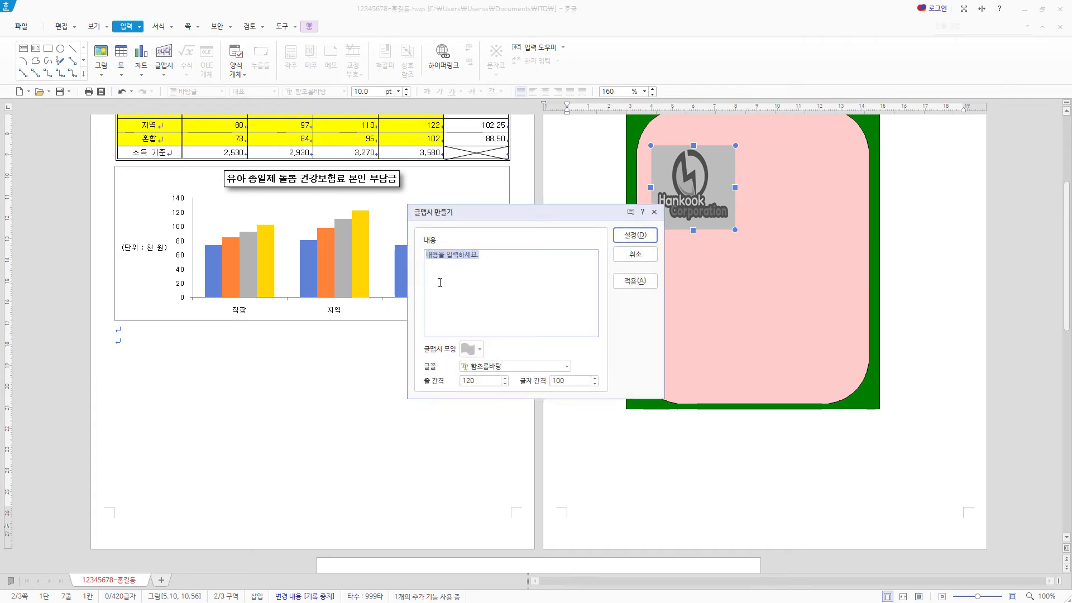
type("건강가정")
left_click(471, 349)
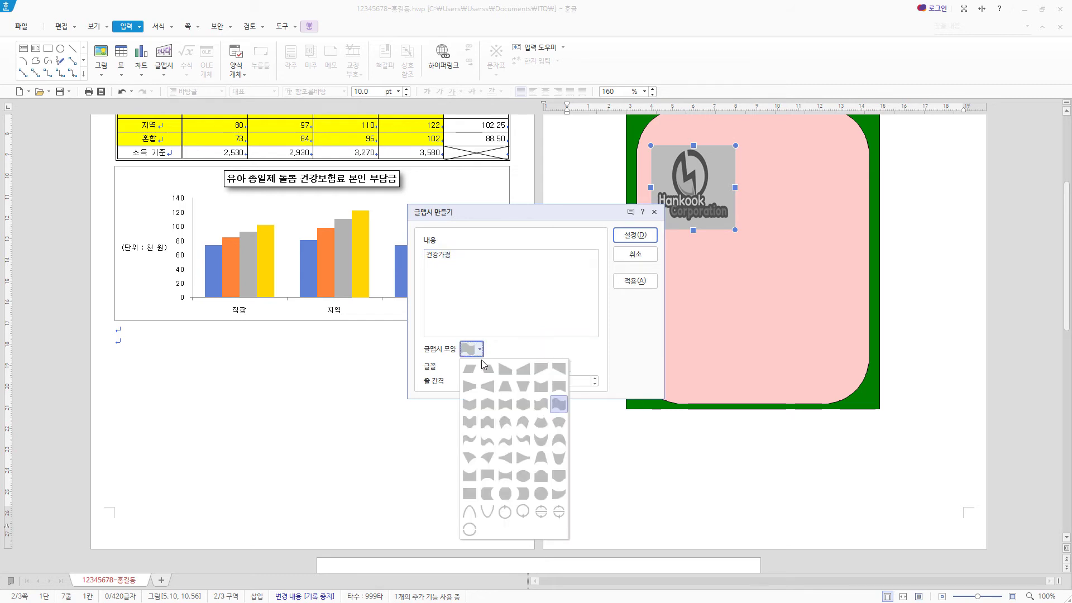
left_click(545, 410)
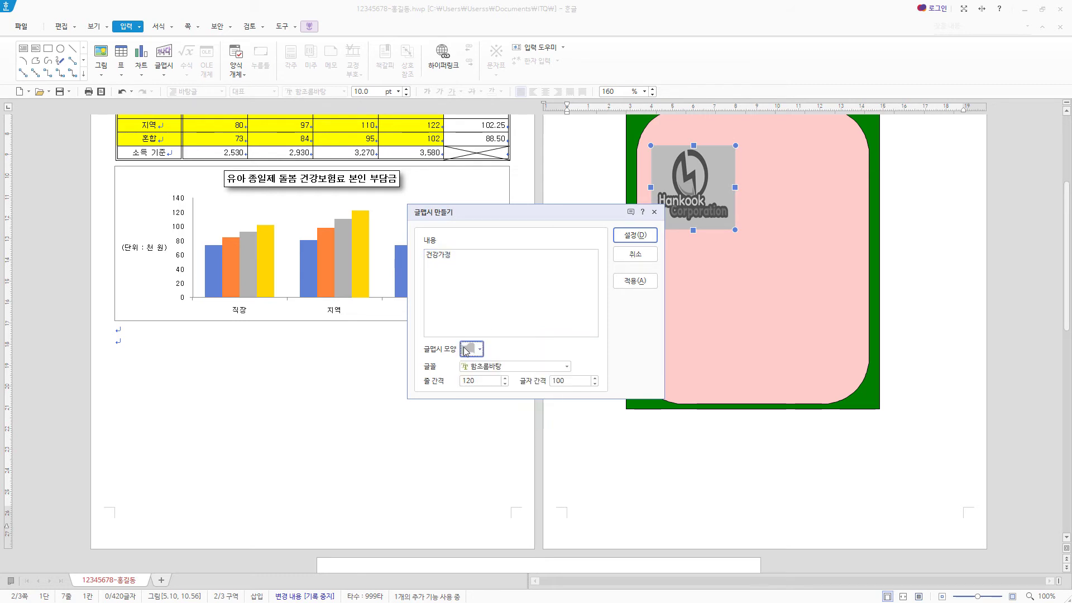
left_click(567, 366)
left_click_drag(565, 438, 566, 388)
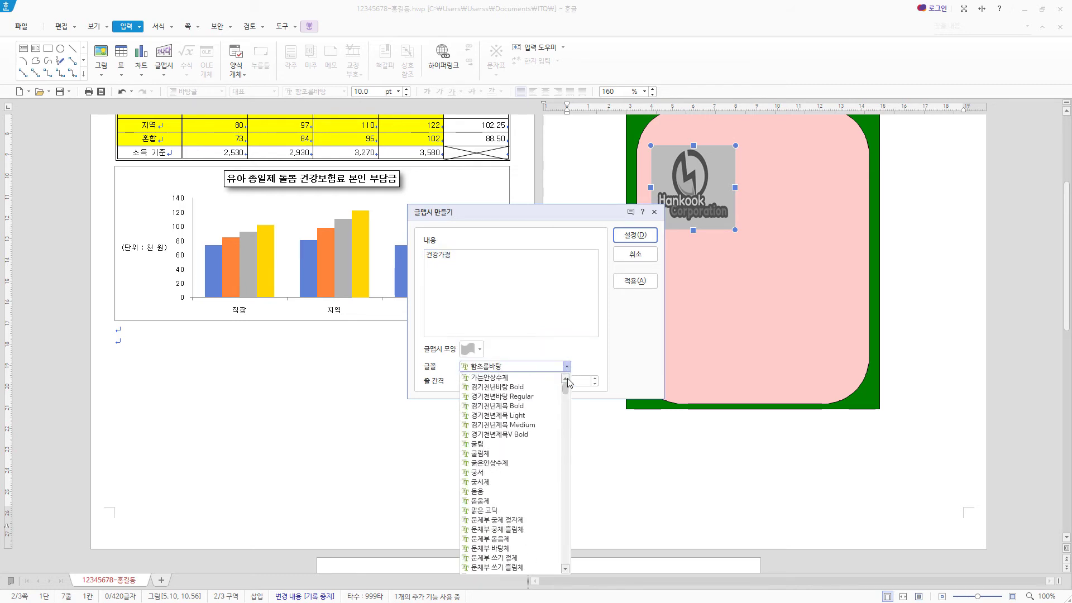
left_click(490, 474)
left_click(635, 235)
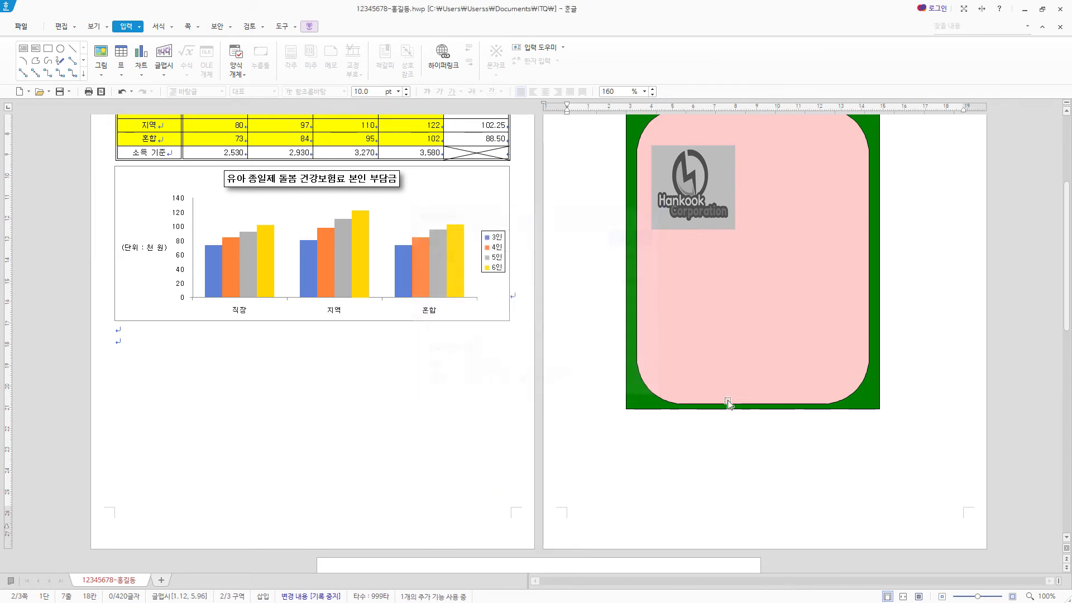
- Place the 건강가정 word art in front of the text and set it to 50 mm wide and 30 mm high
left_click_drag(631, 153, 690, 244)
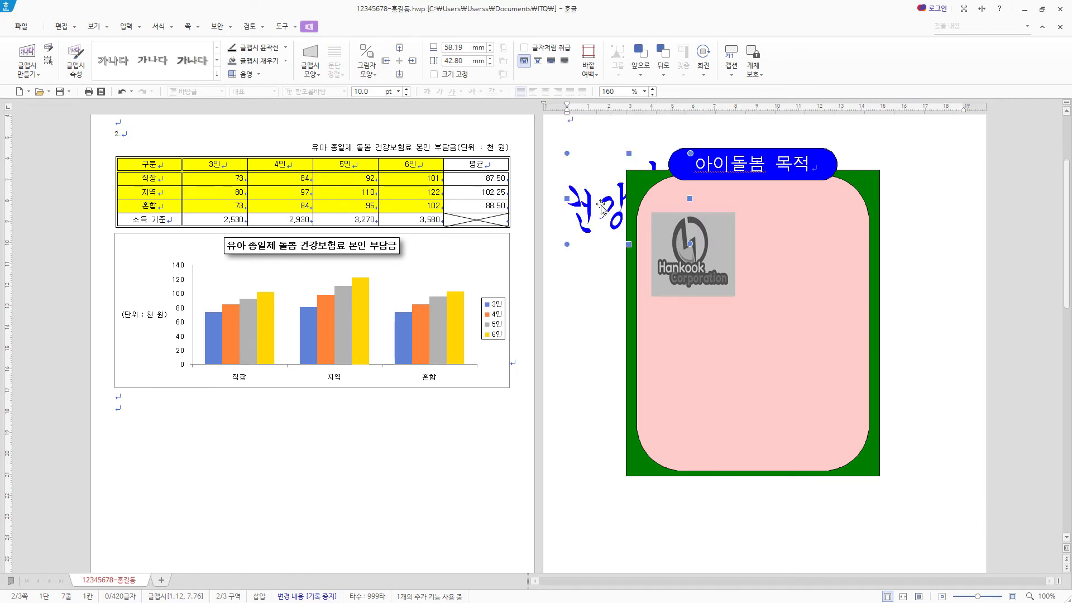
left_click_drag(597, 202, 607, 182)
double_click(607, 183)
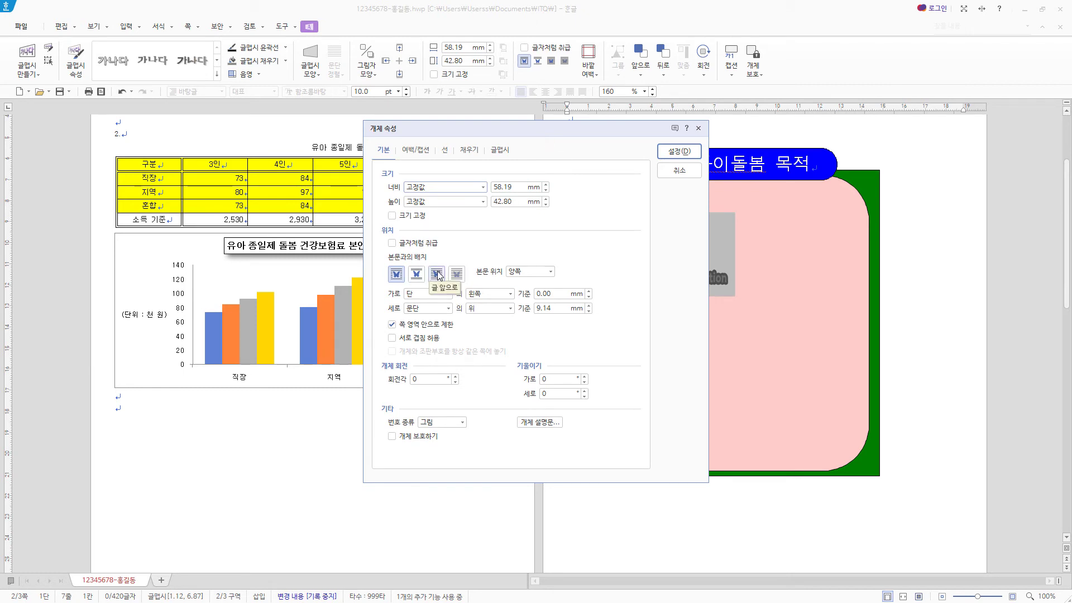
left_click(437, 274)
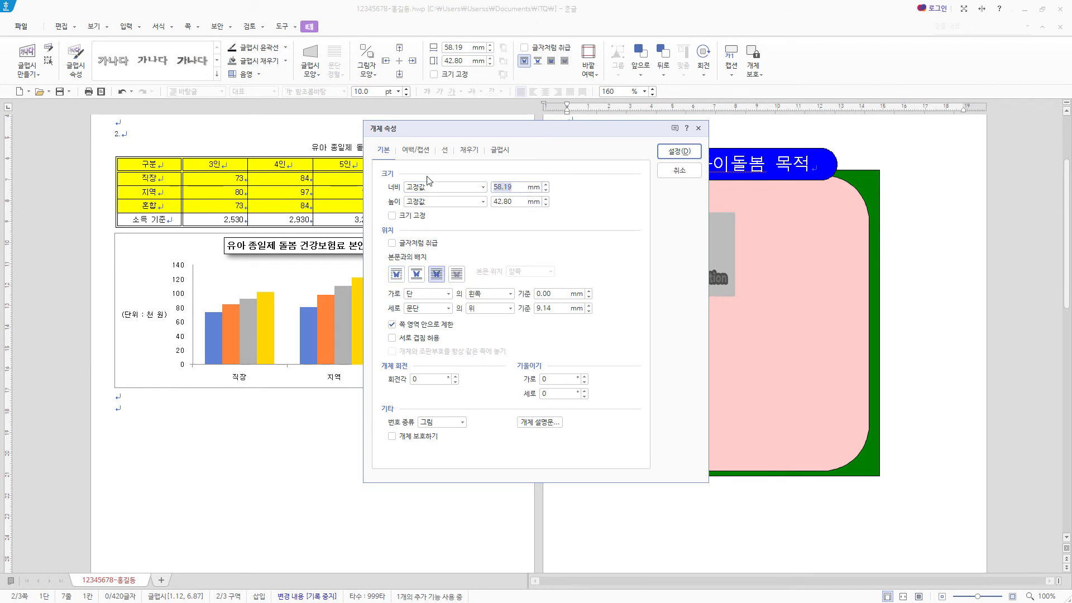
type("50")
key("Tab")
type("30")
- Fill the 건강가정 word art with red and move it beside the logo, on its right, inside the pink rectangle
left_click(468, 152)
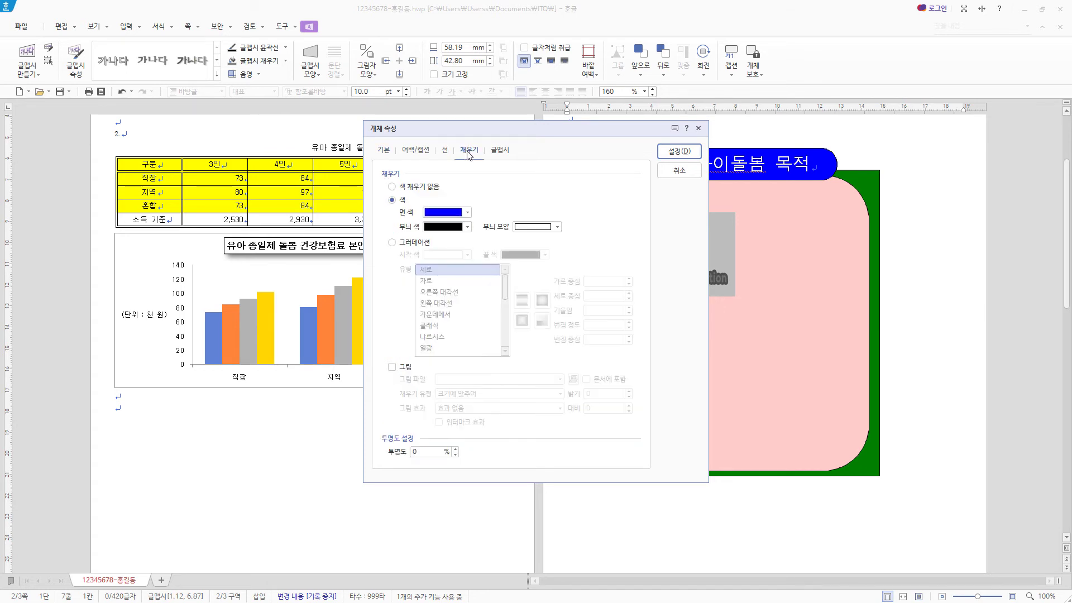
left_click(398, 200)
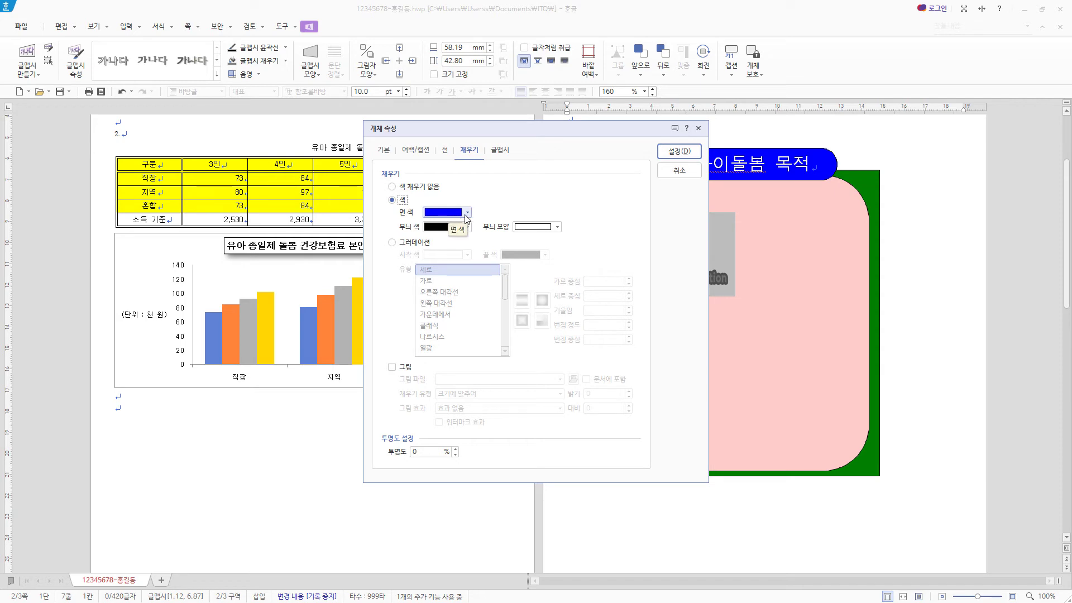
left_click(467, 215)
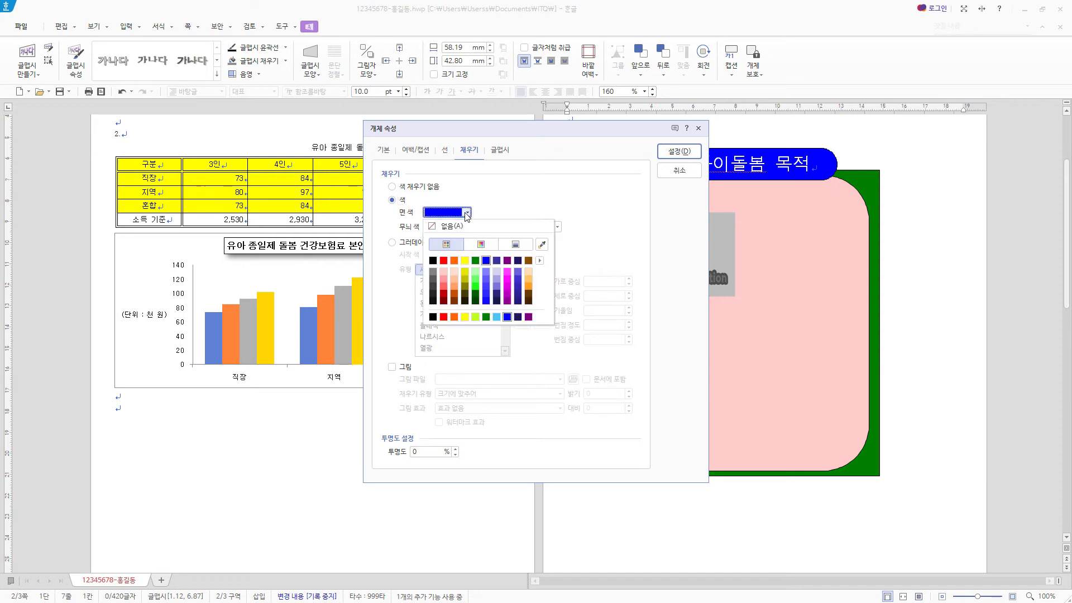
left_click(443, 261)
left_click(680, 151)
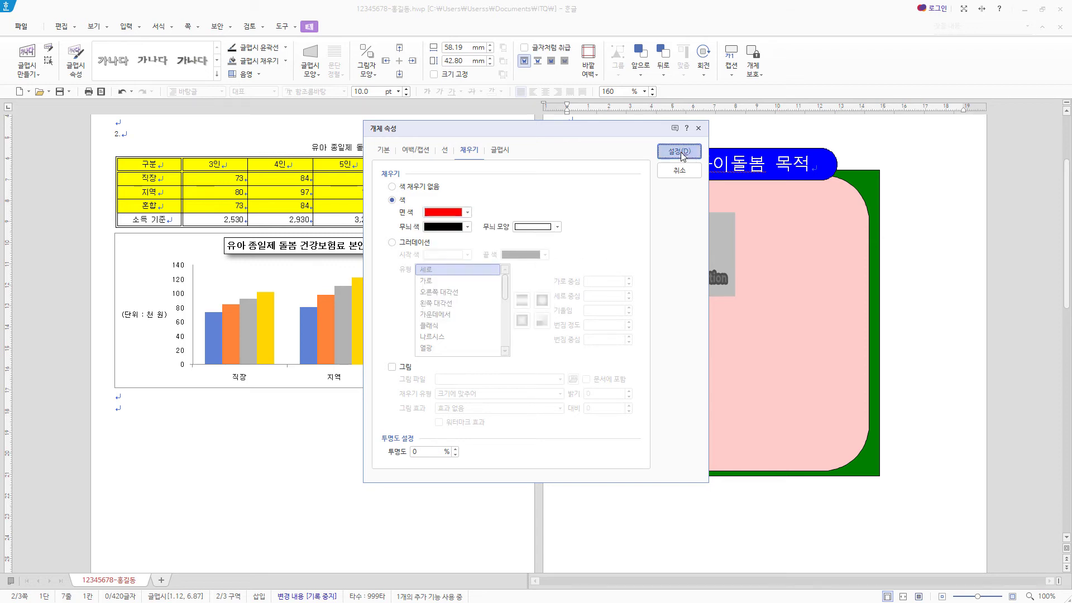
left_click_drag(608, 177, 790, 266)
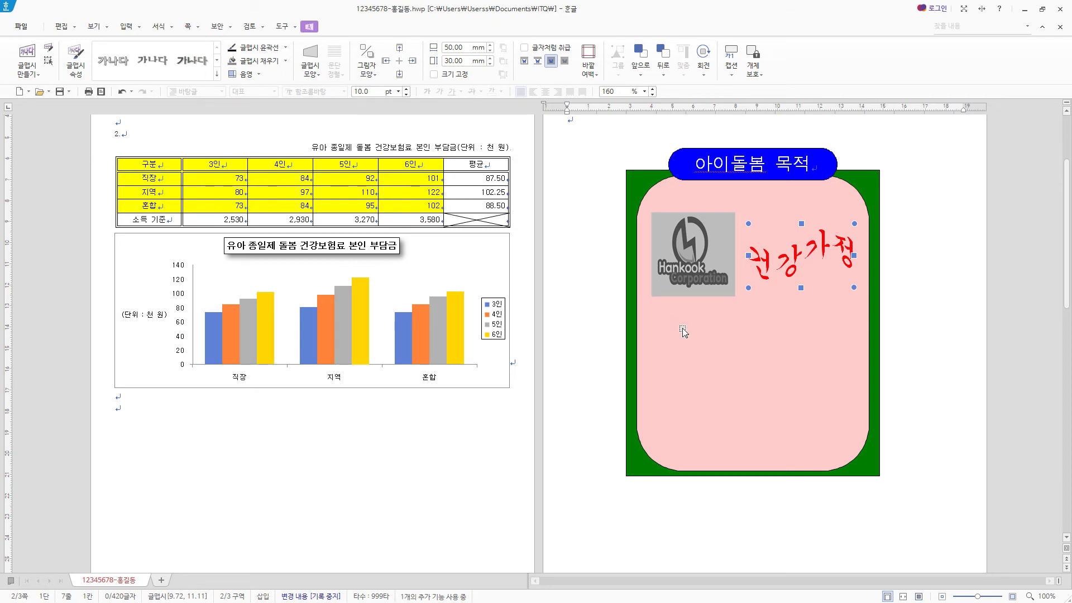
- Draw a text box about 13 mm wide and 14 mm high below the logo and enter 1 in it
left_click(99, 26)
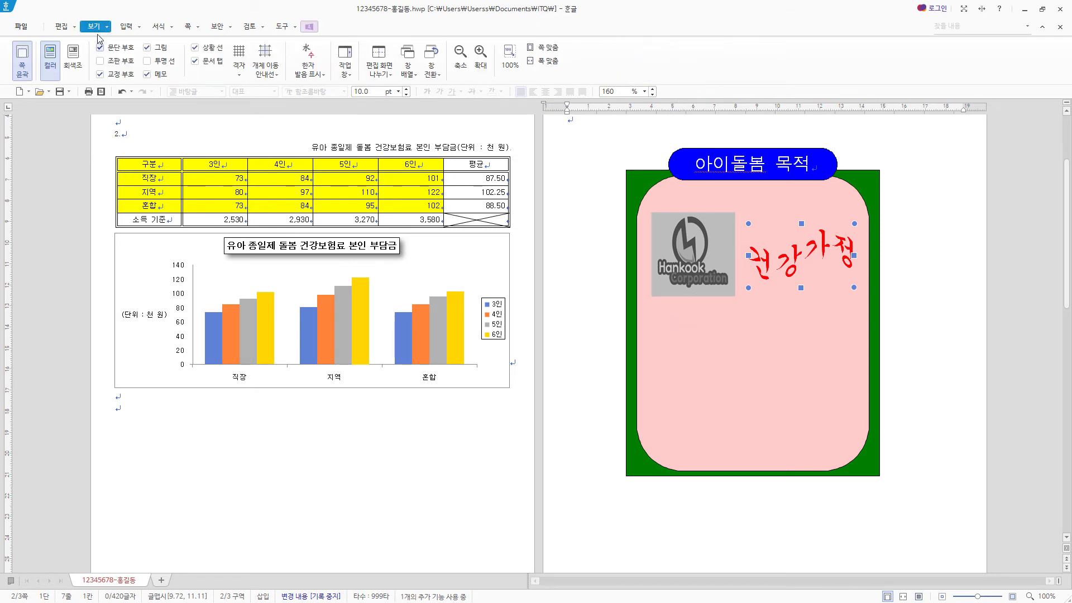
left_click(548, 62)
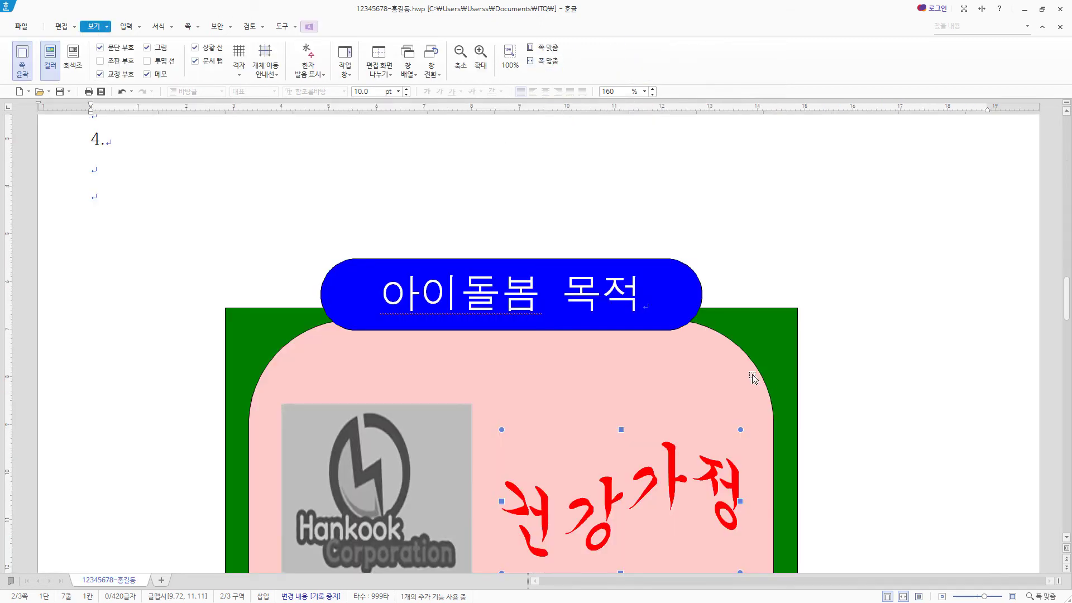
scroll(754, 376, "down", 5)
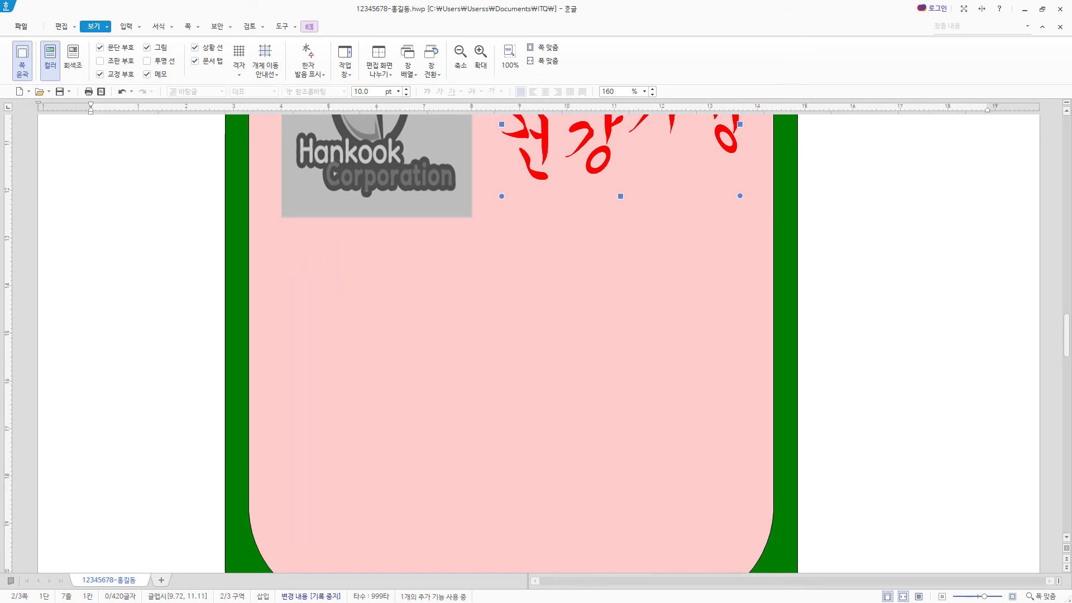
left_click(126, 27)
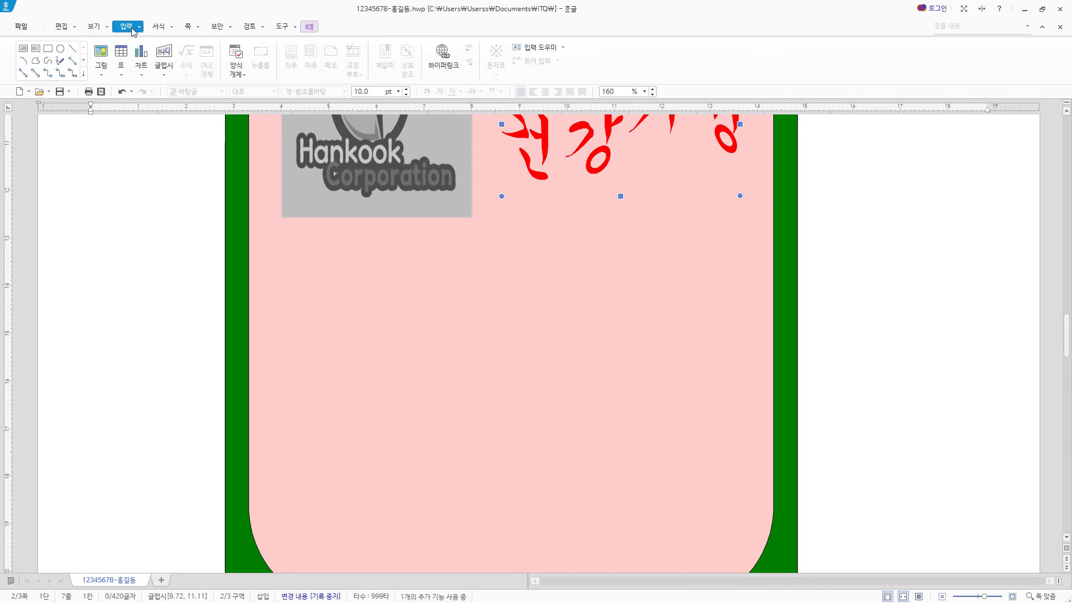
left_click(23, 48)
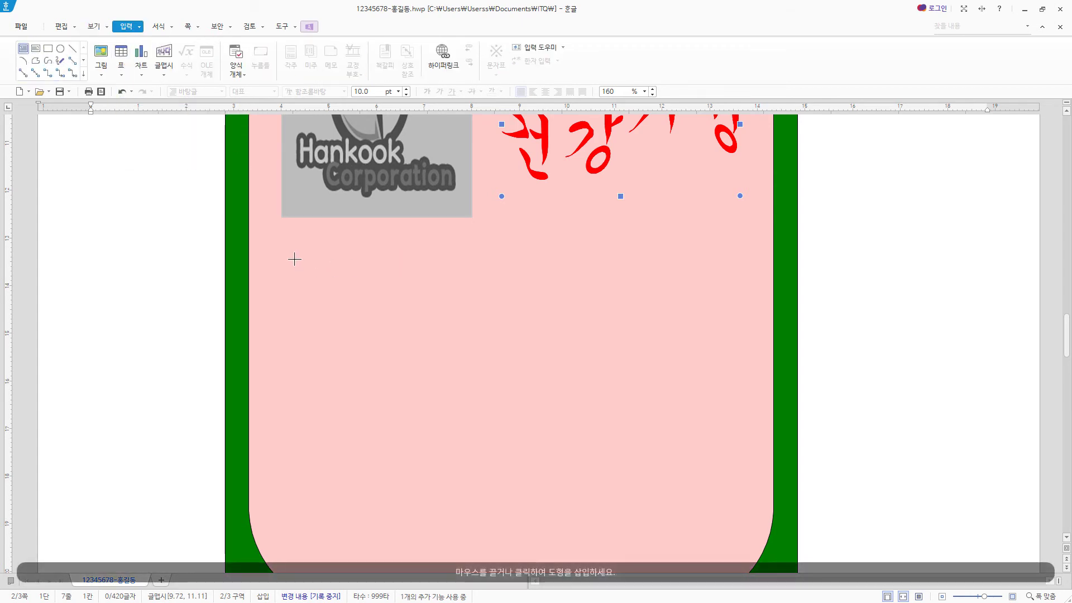
left_click_drag(295, 259, 357, 328)
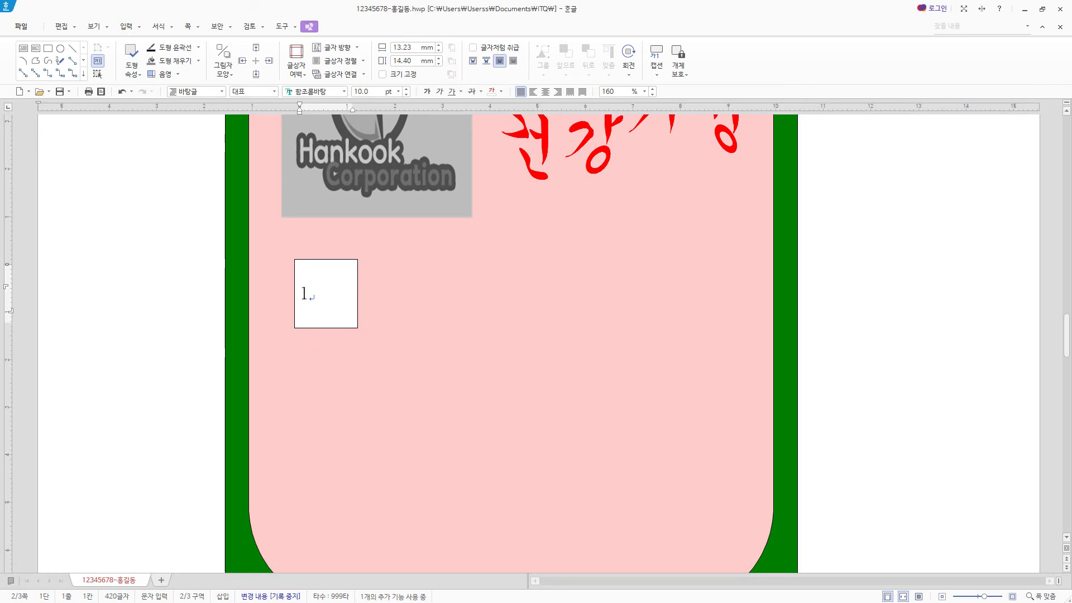
- Format the number 1 in the text box as 신명 궁서, 20 pt, and centre it
left_click(328, 328)
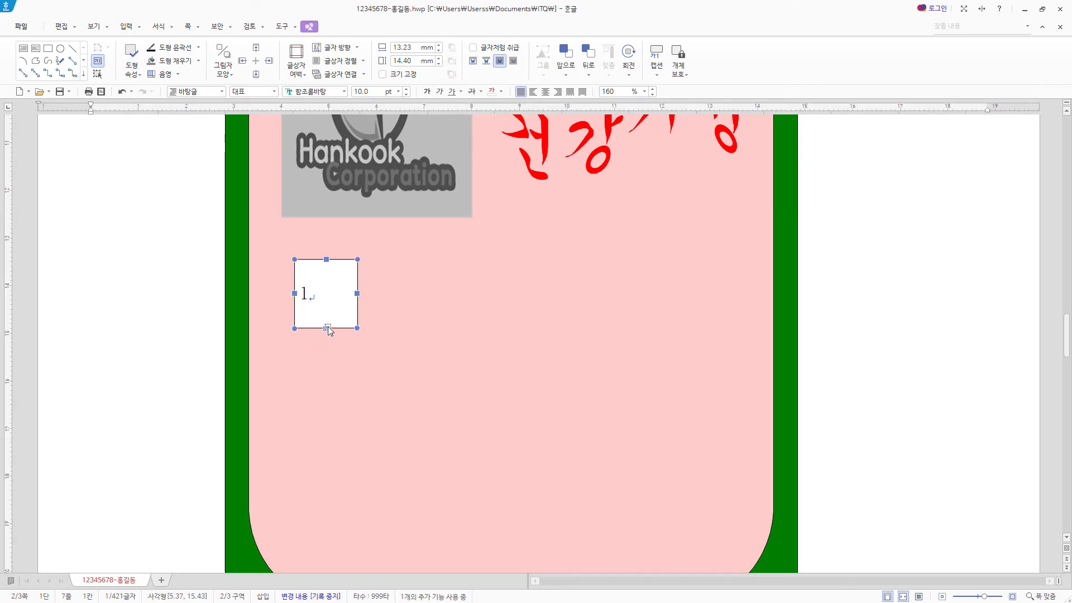
left_click(316, 92)
type("궁서")
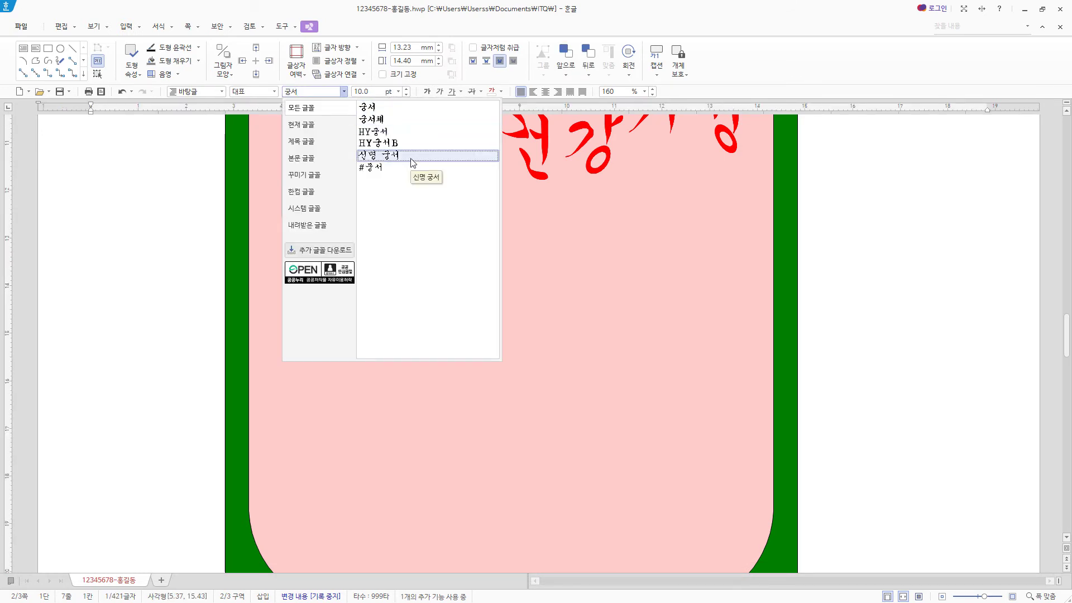
left_click(412, 162)
left_click(376, 91)
type("20")
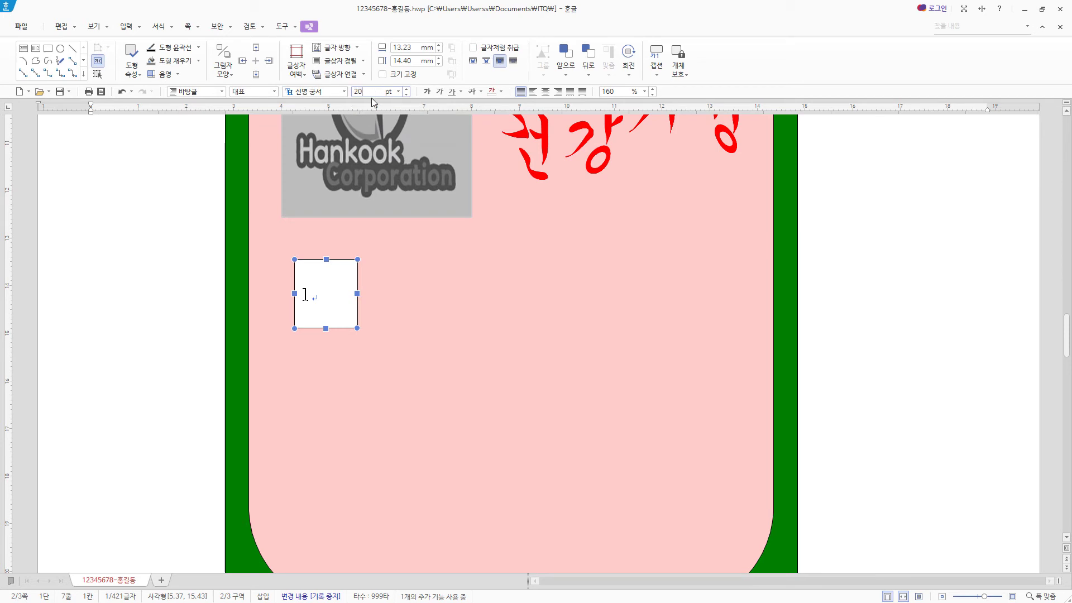
key("Return")
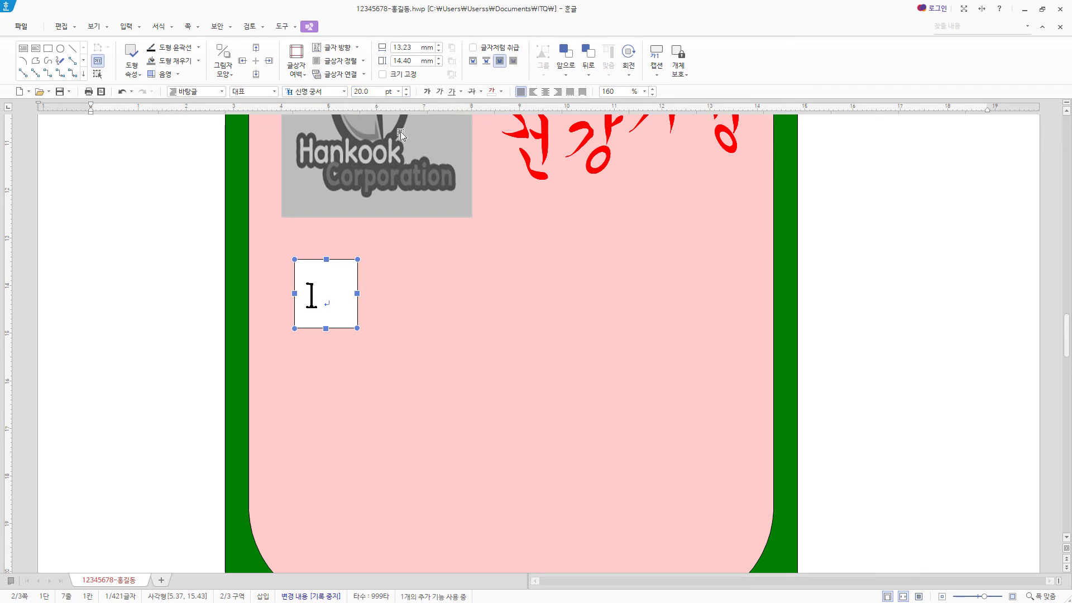
left_click(545, 91)
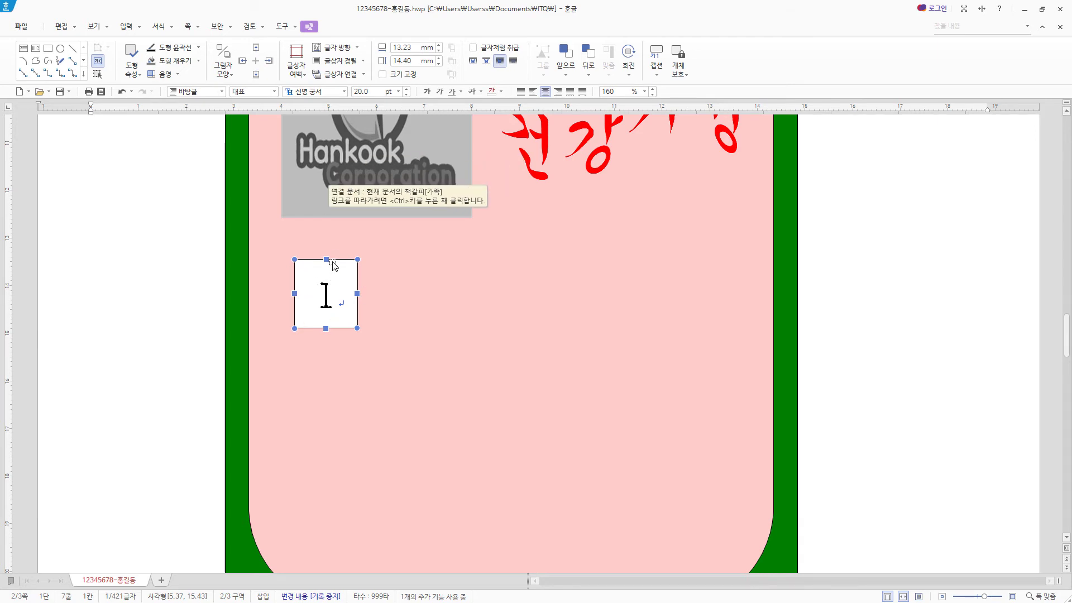
- Set the number text box's width and height to 13 mm each
double_click(415, 47)
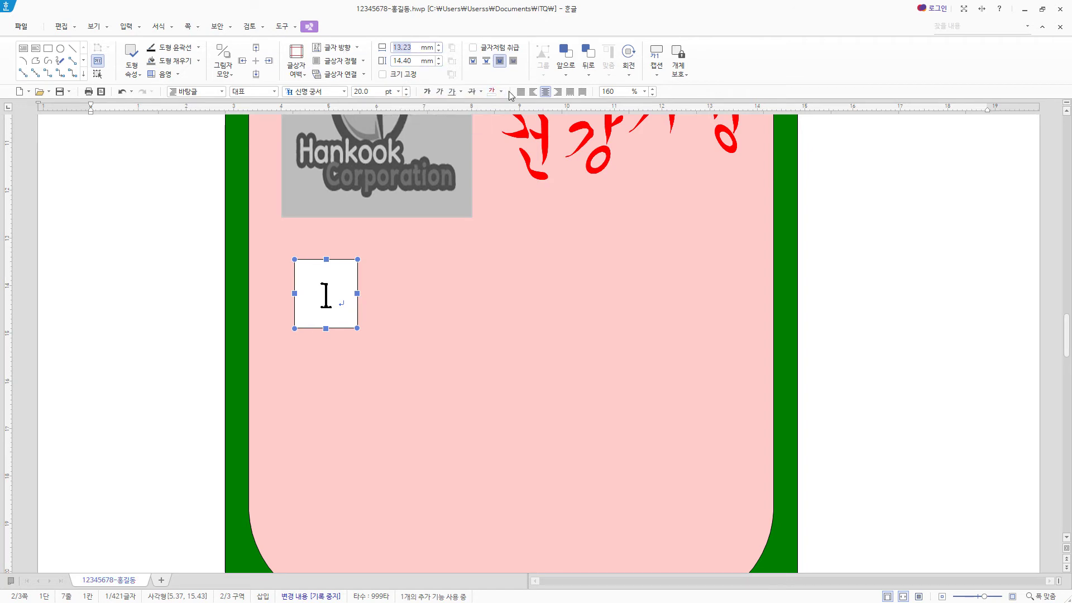
type("13")
double_click(417, 60)
type("13")
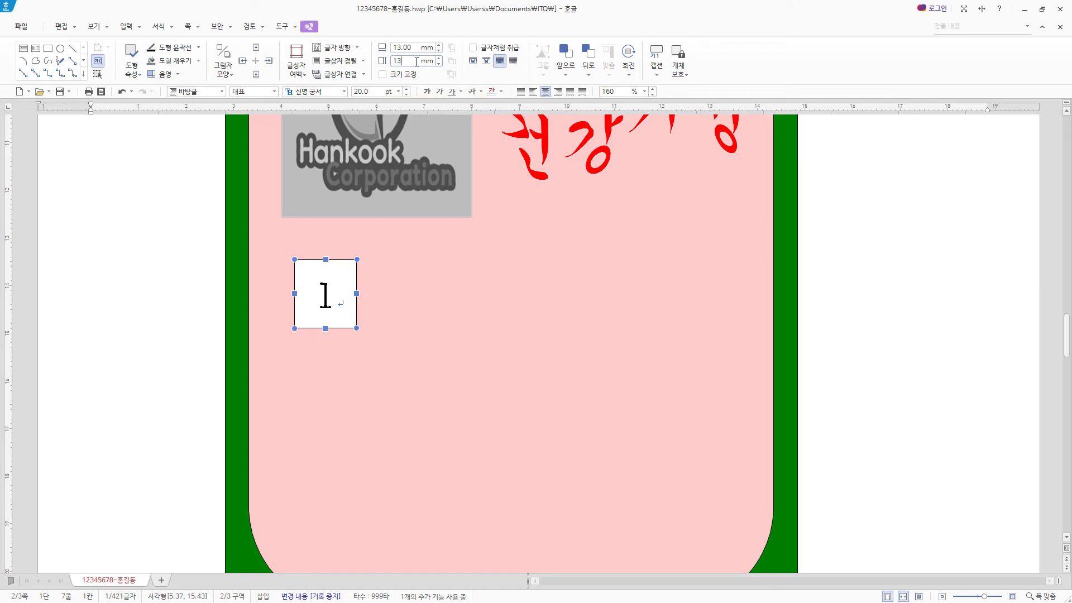
key("Return")
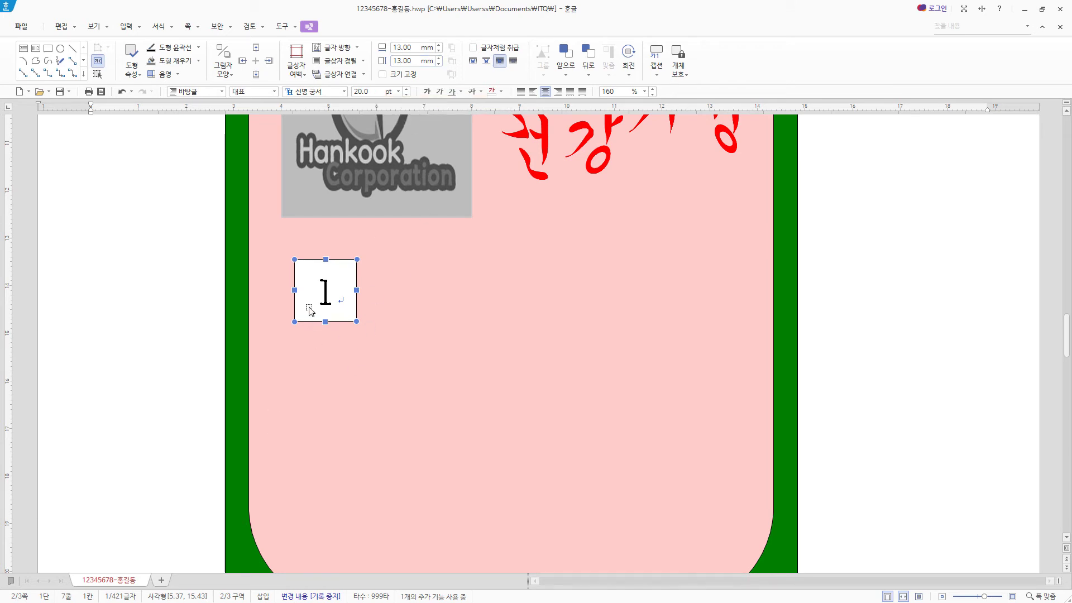
left_click(323, 297)
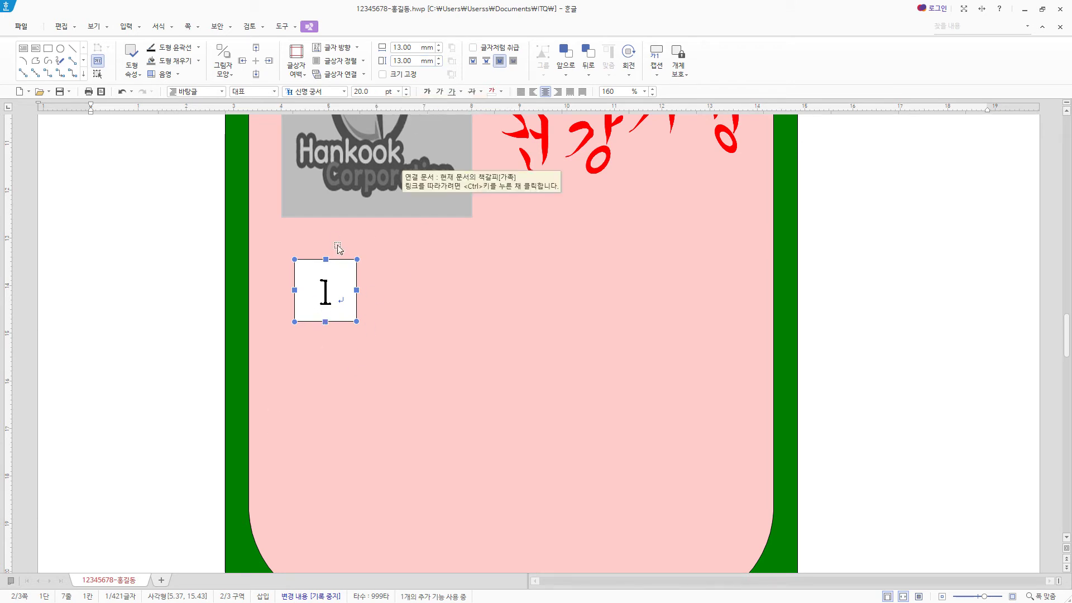
- Draw a small rectangle overlapping the top edge of the number 1 box and set its width and height to 7 mm
left_click(48, 48)
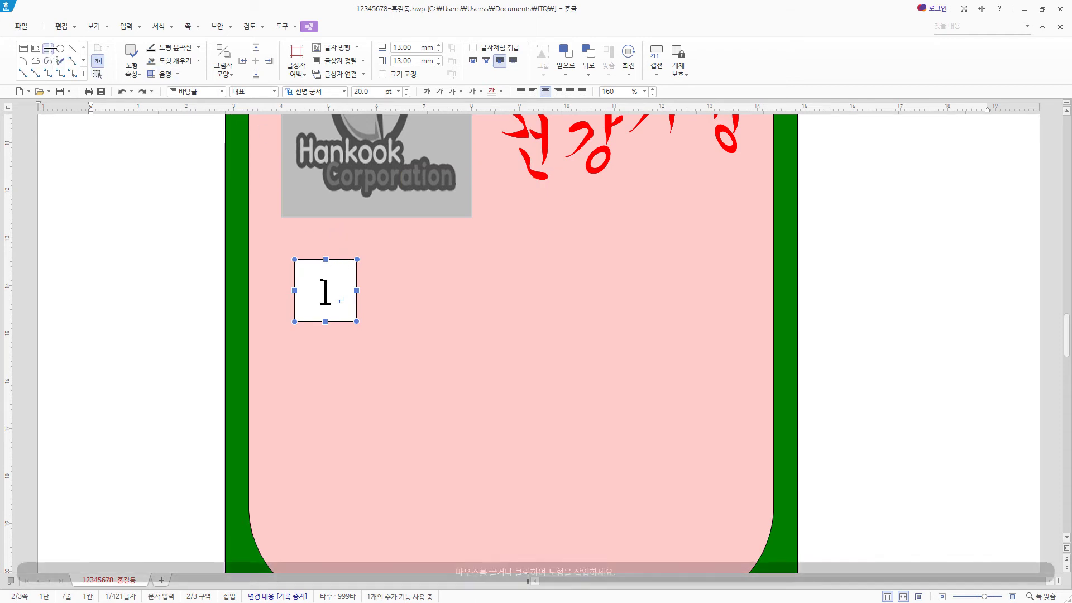
left_click_drag(307, 236, 347, 277)
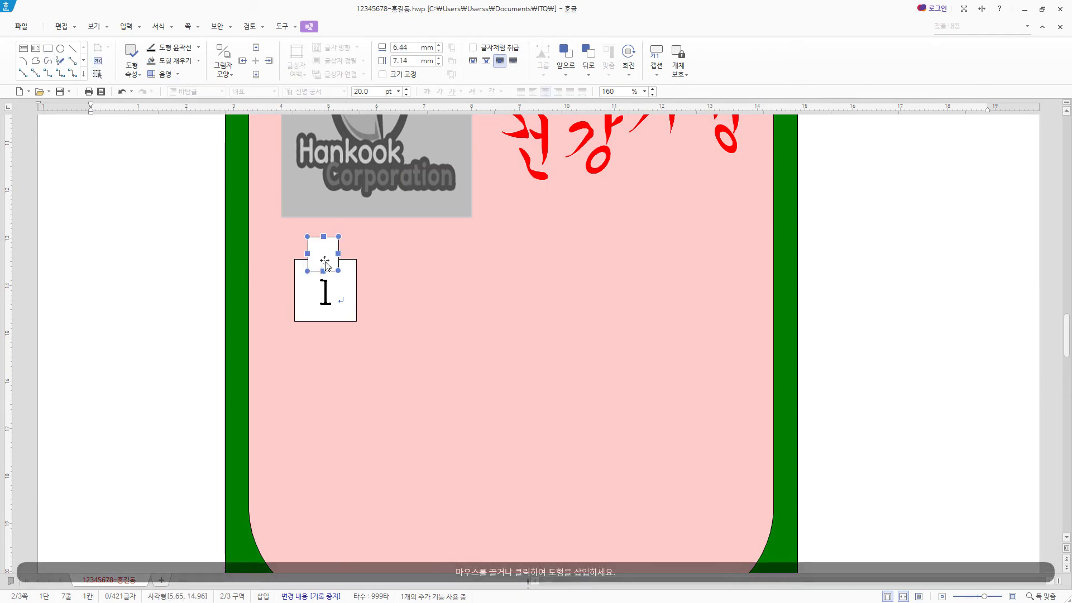
key("p")
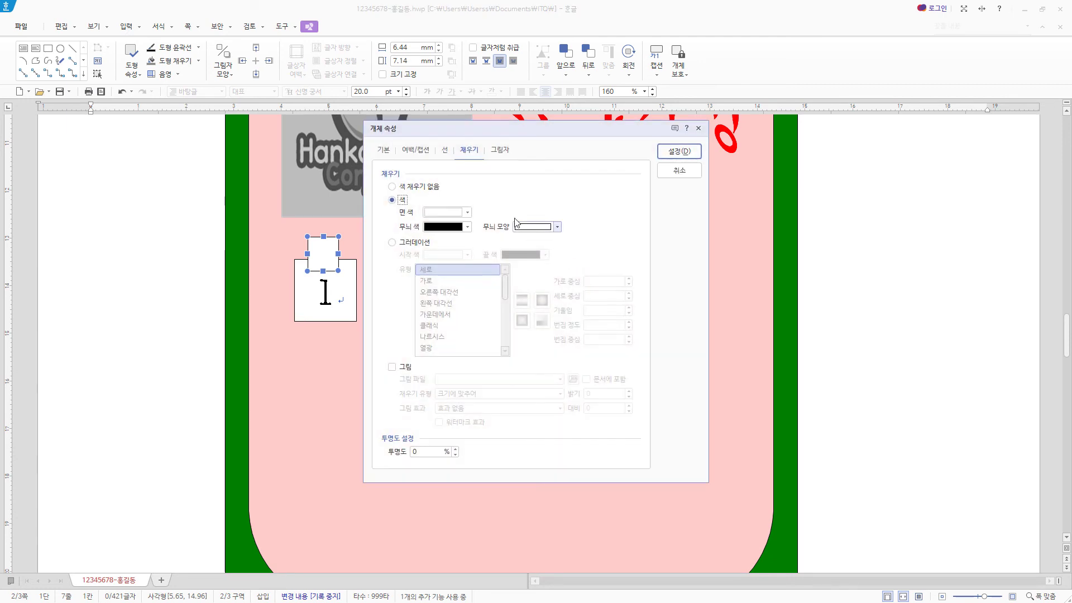
left_click(384, 149)
key("Tab")
type("7")
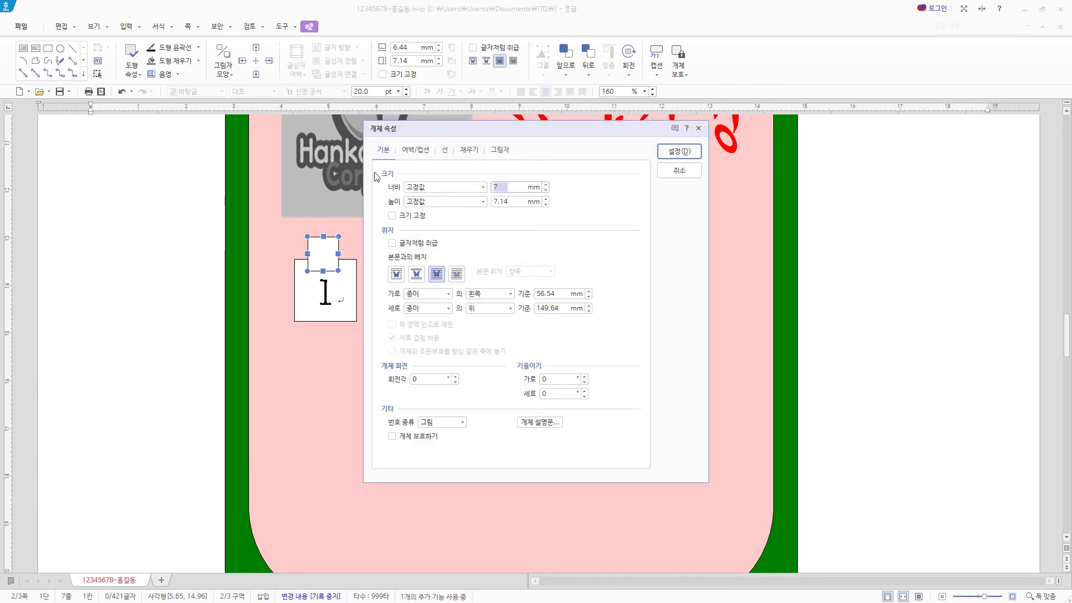
key("Tab")
key("Tab")
type("7")
- Fill the small square above the number 1 with orange and nudge it slightly right to centre it over the box
left_click(445, 150)
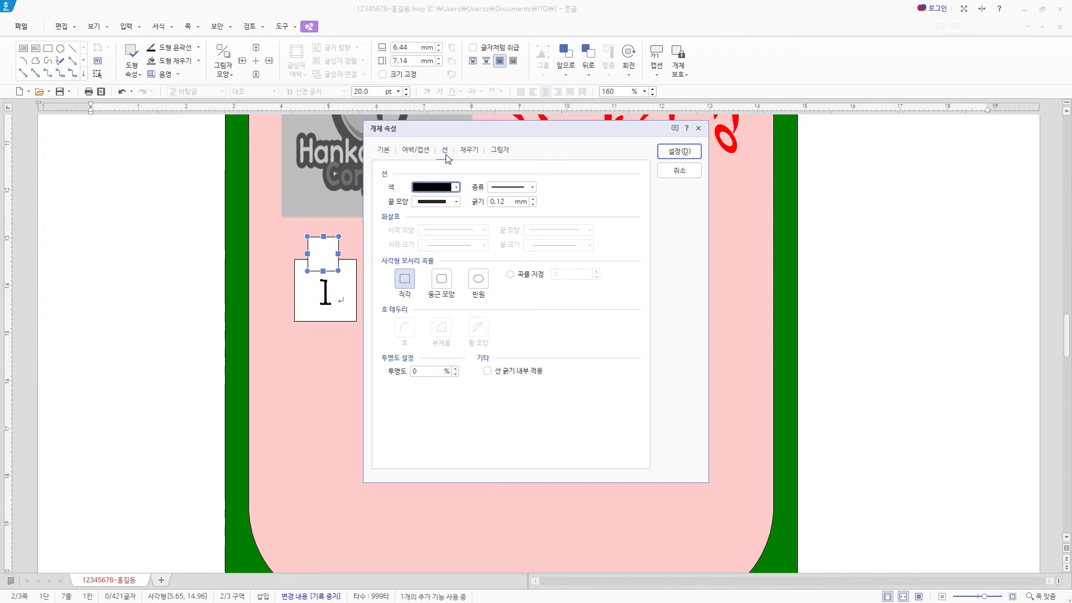
left_click(472, 150)
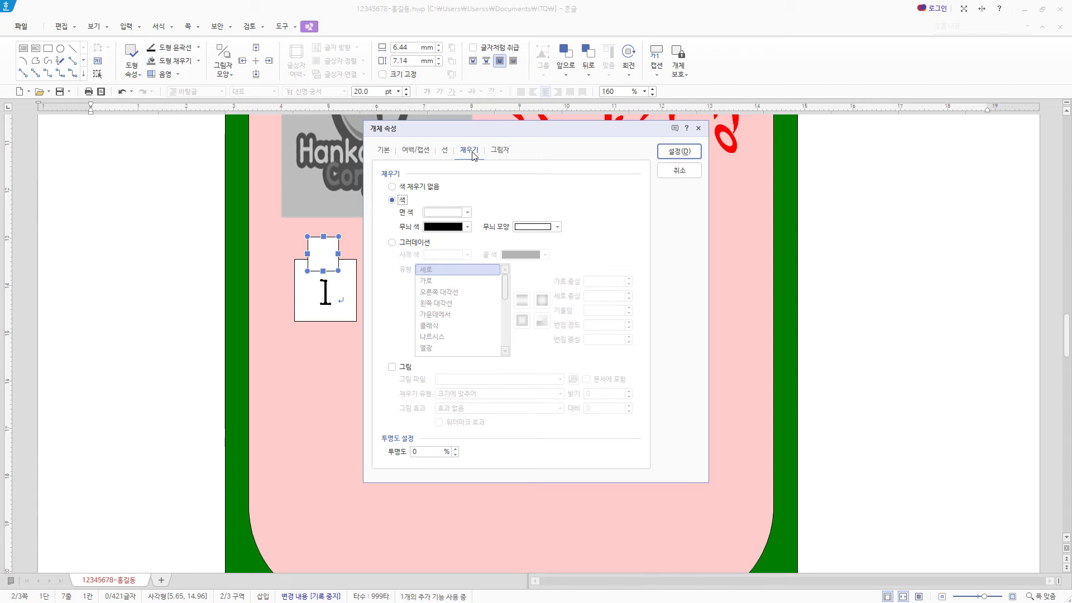
left_click(467, 213)
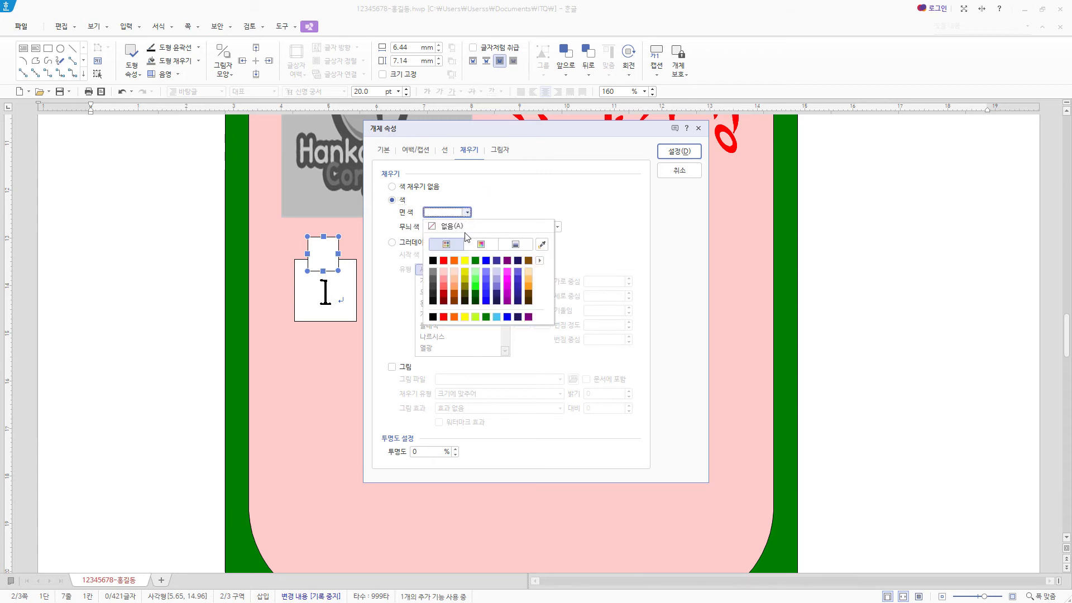
left_click(528, 287)
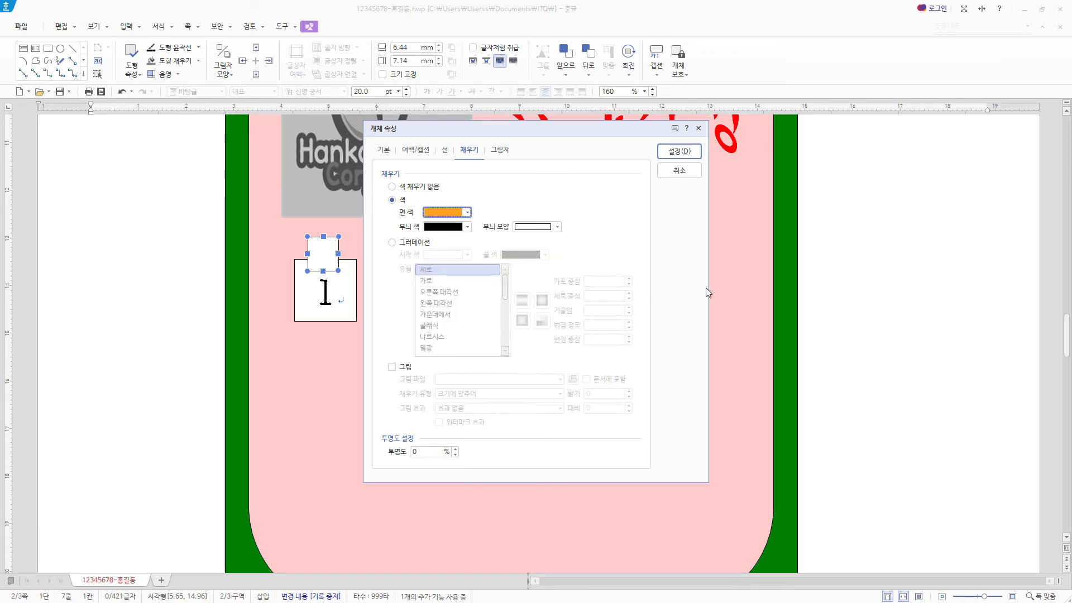
left_click(692, 154)
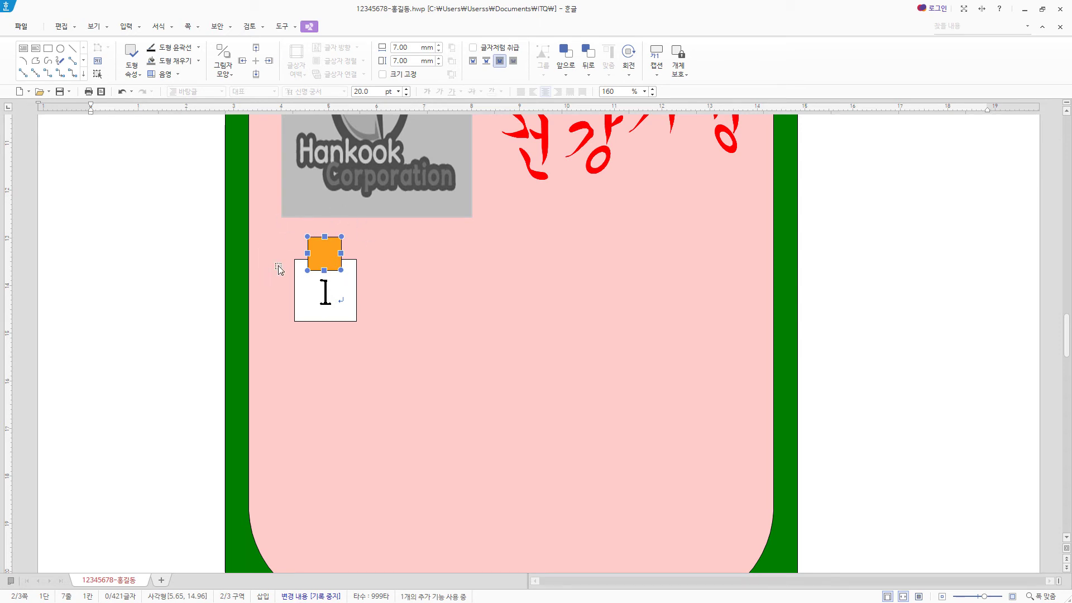
key("Right")
left_click(296, 292)
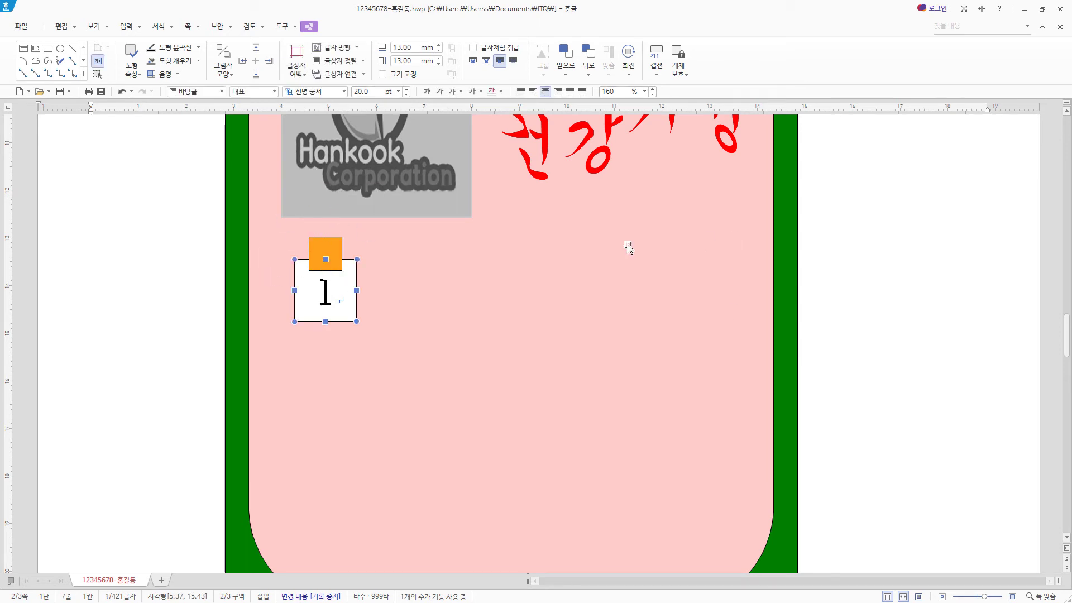
- Draw a text box about 78 mm wide and 14 mm high beside the number 1 box and enter 아동의 안전한 보호
left_click(23, 48)
left_click_drag(373, 253, 743, 321)
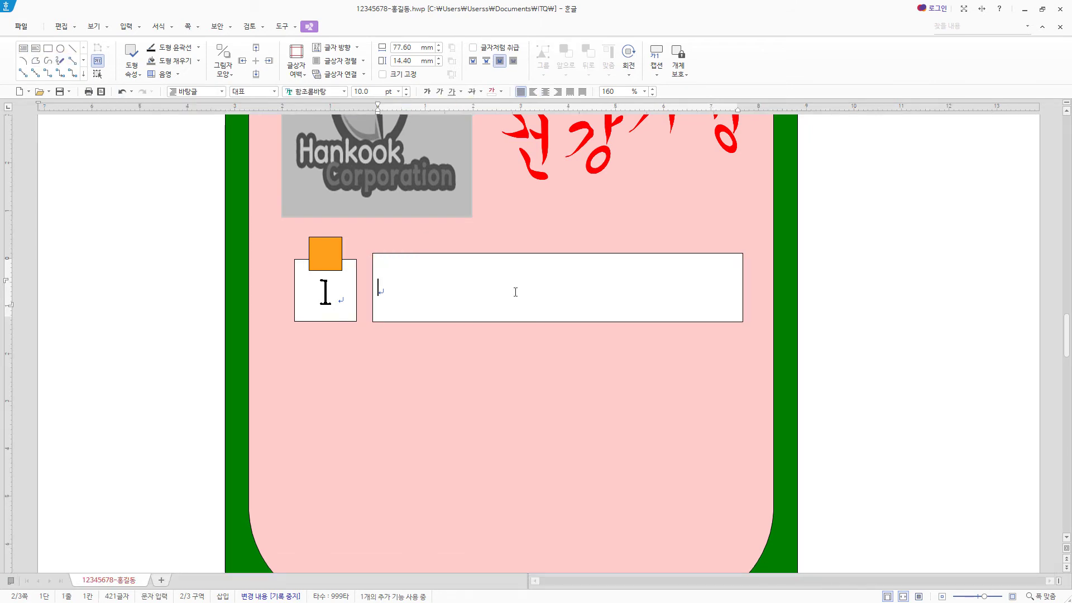
type("아동의 안전한 보호")
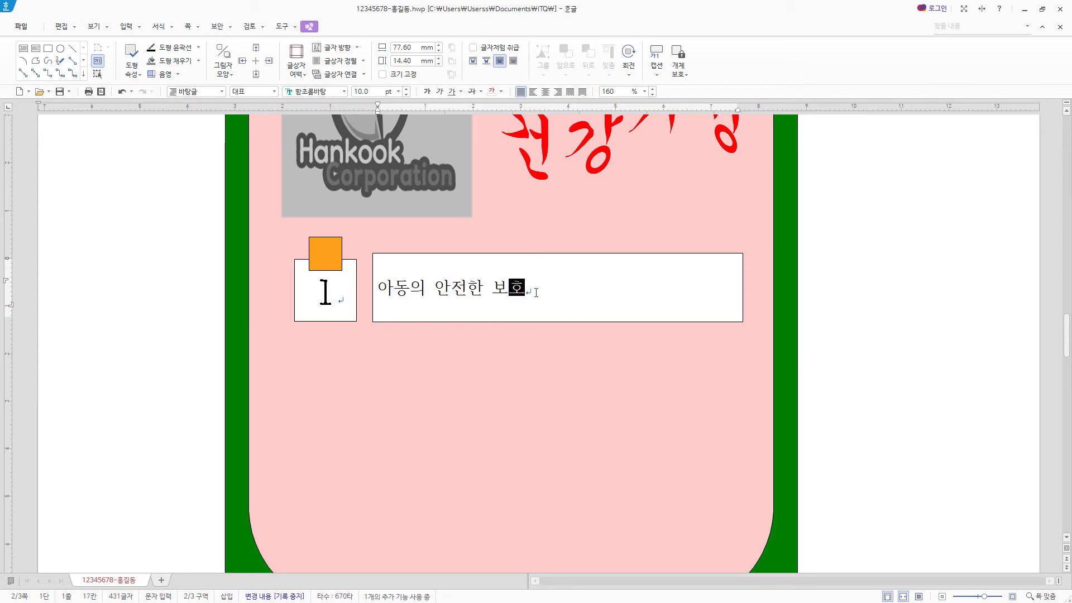
- Format the 아동의 안전한 보호 text box as 굴림, 18 pt, centred
left_click(558, 255)
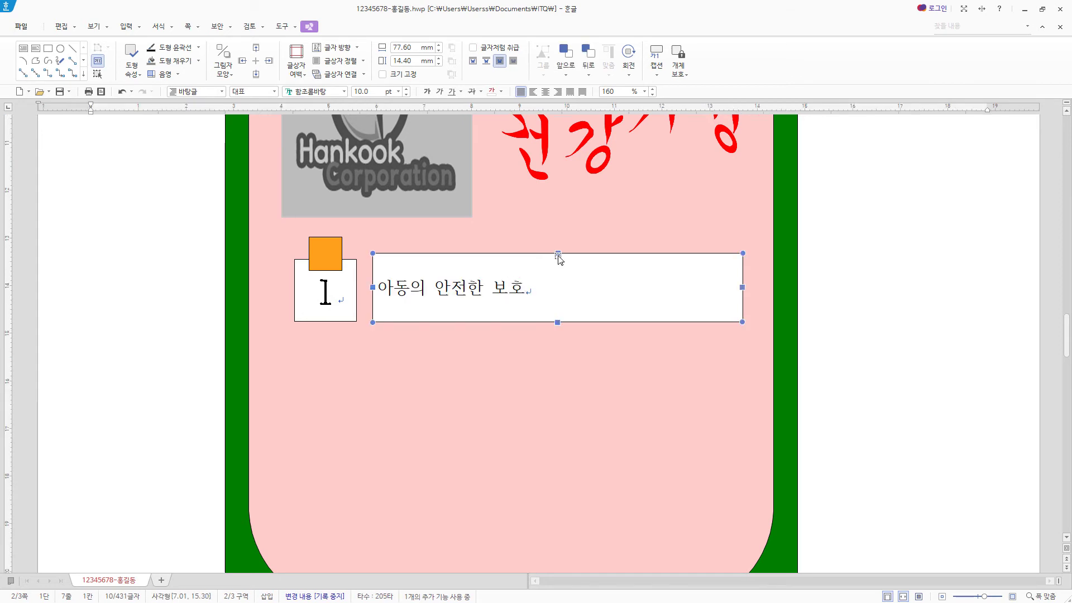
left_click(328, 91)
type("굴림")
key("Return")
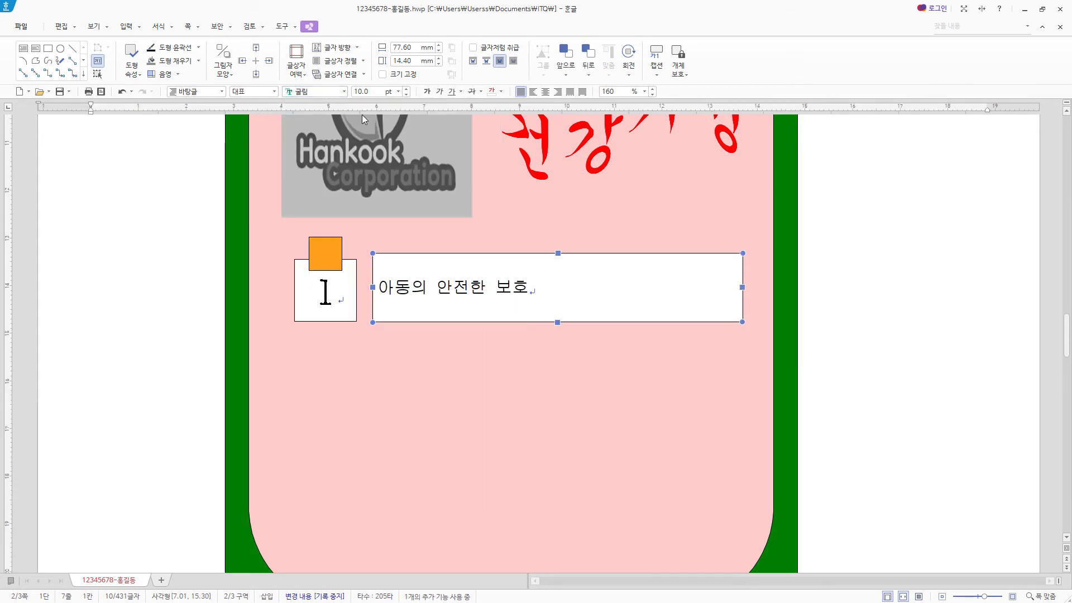
left_click(376, 92)
type("18")
key("Return")
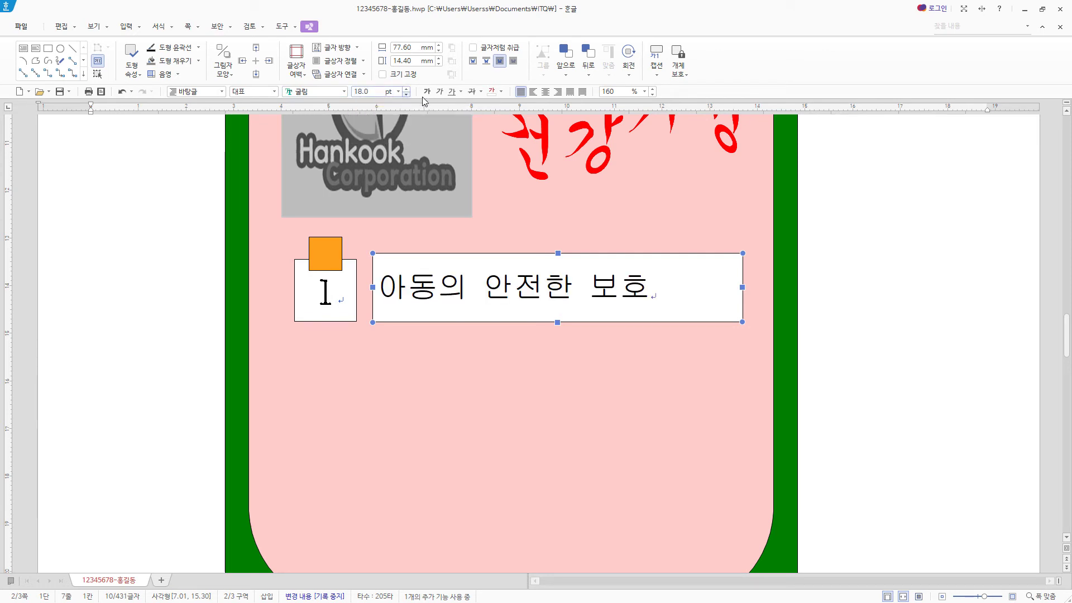
left_click(545, 92)
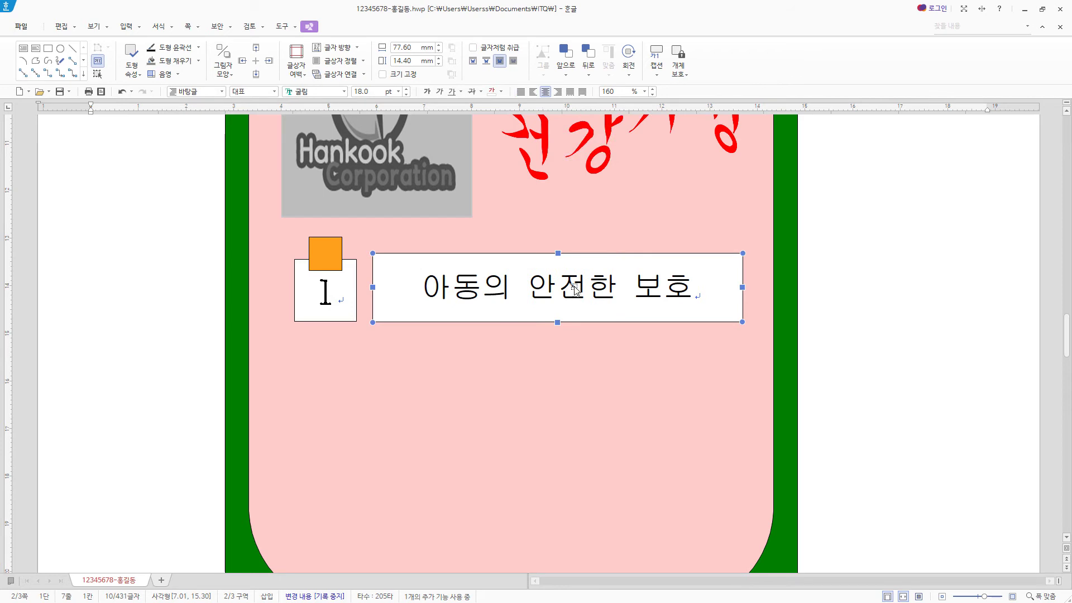
- Give the 아동의 안전한 보호 text box a dashed outline without fill, and resize it to about 79 mm by 14 mm
double_click(628, 254)
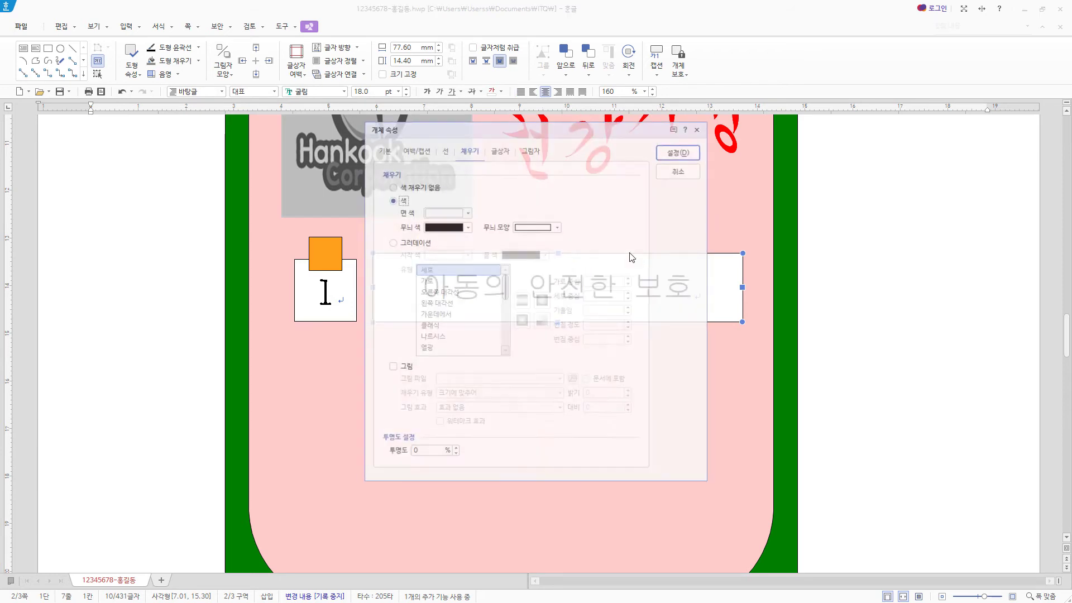
left_click(445, 149)
left_click(530, 187)
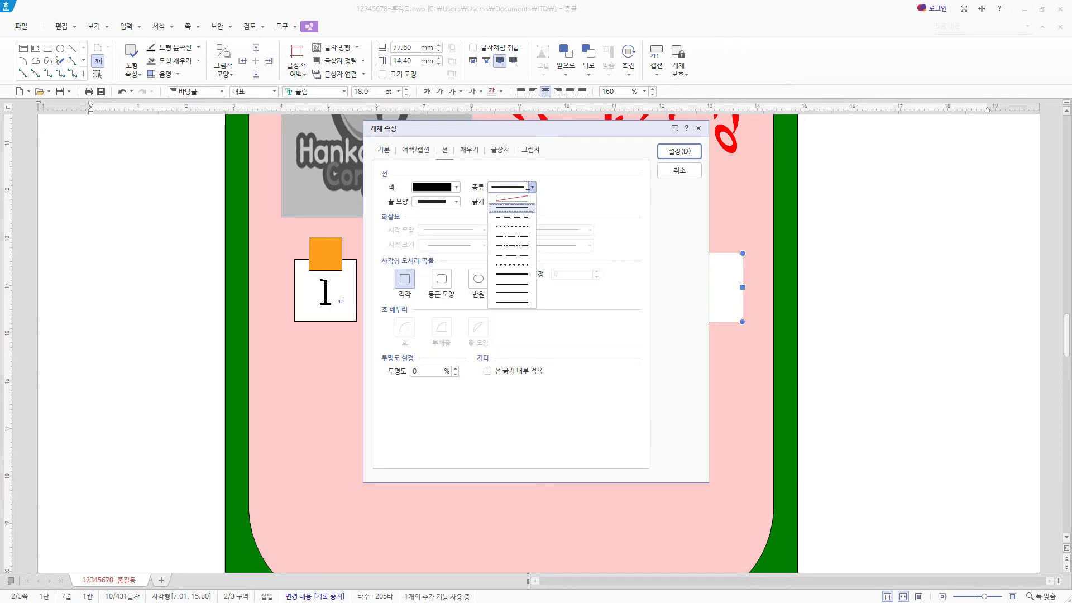
left_click(527, 216)
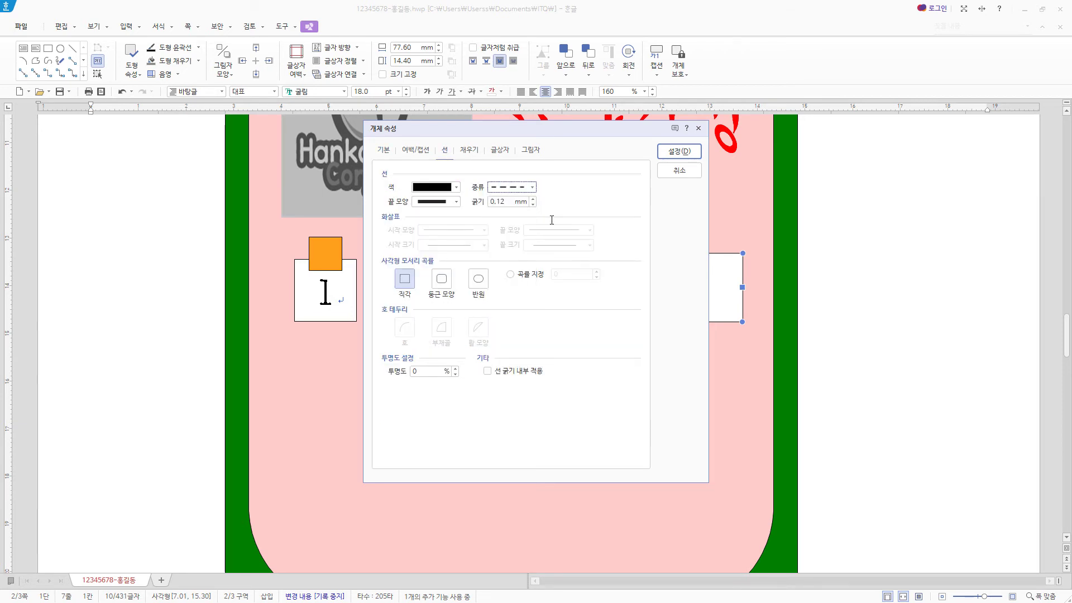
left_click(469, 149)
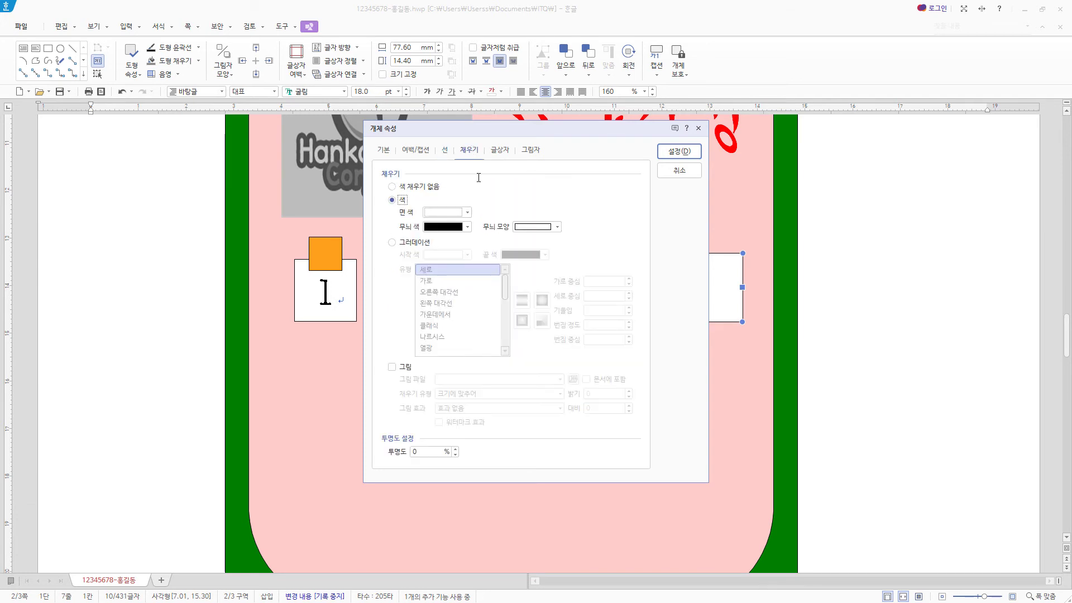
left_click(421, 187)
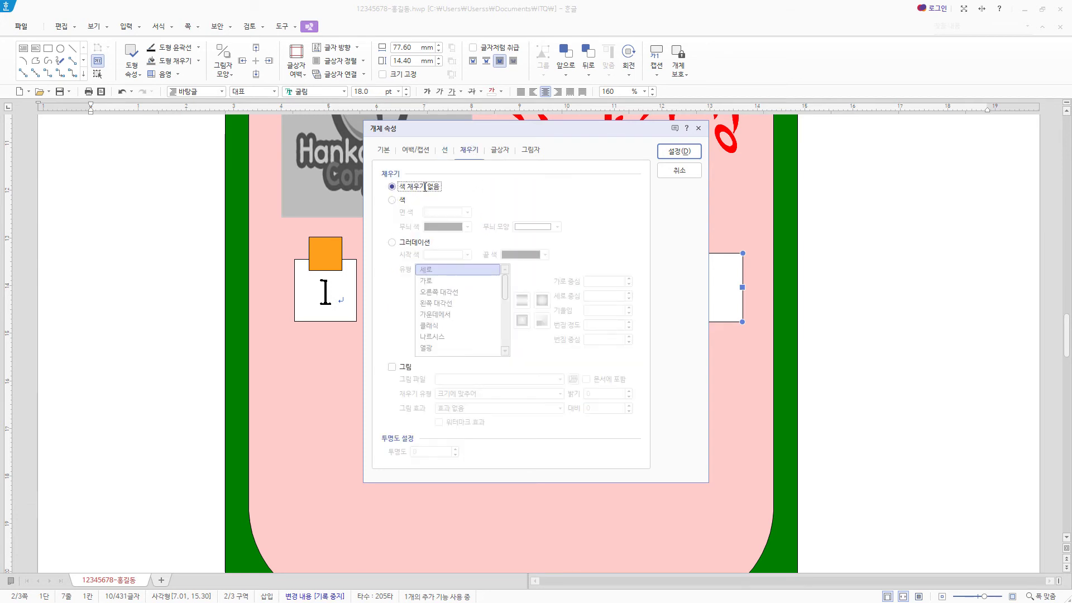
left_click(686, 151)
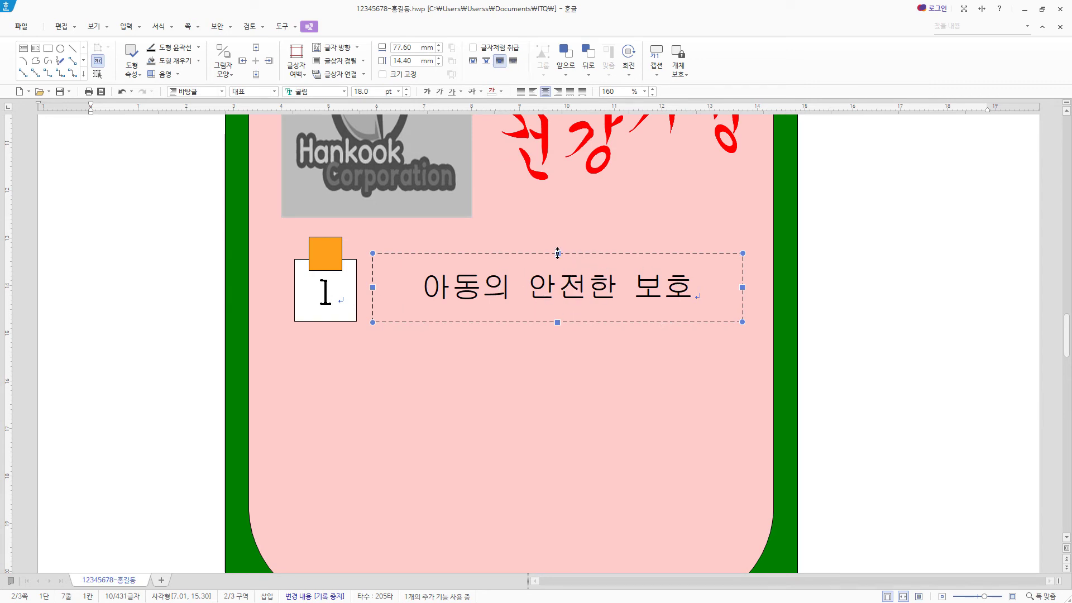
left_click_drag(557, 255, 557, 258)
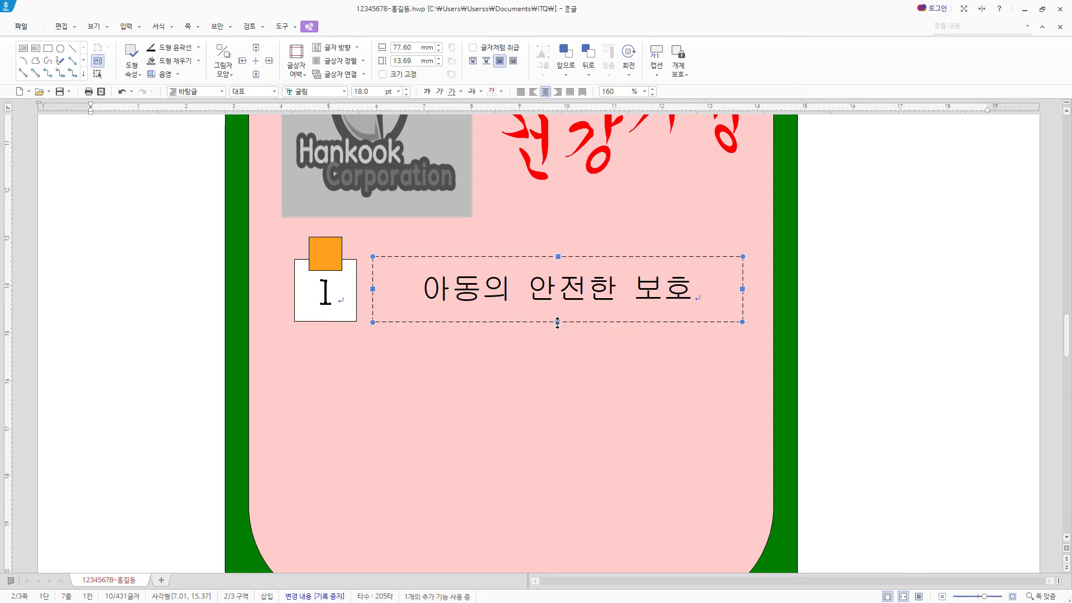
left_click_drag(559, 322, 558, 321)
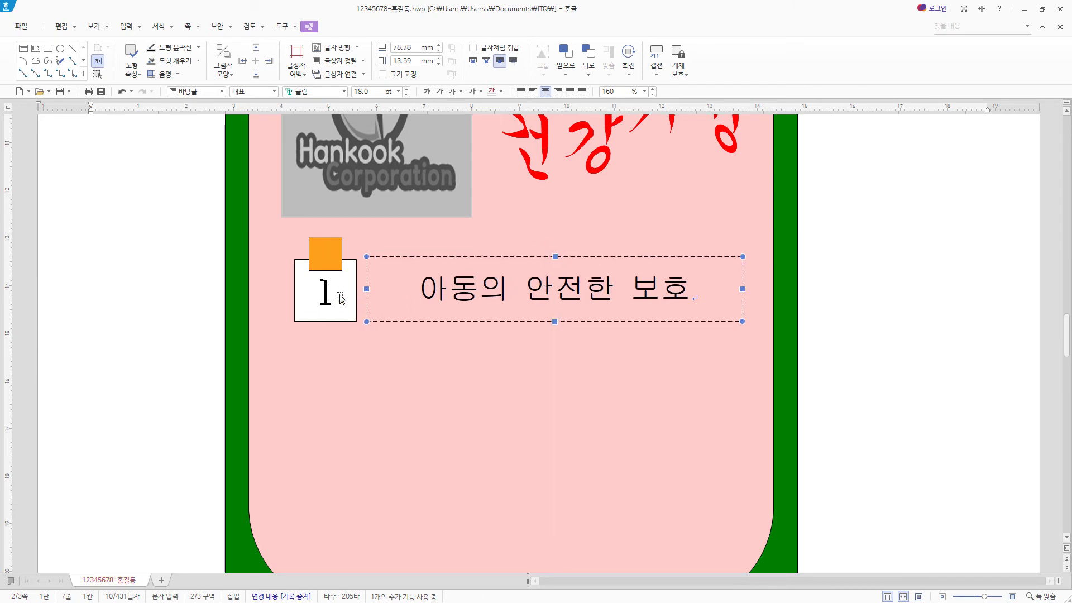
- Copy the whole numbered row twice below itself and change the copies to 2, 부모의 일/가정 양립 and 3, 돌봄 자원 창출
left_click(340, 296, "shift")
left_click(335, 251, "shift")
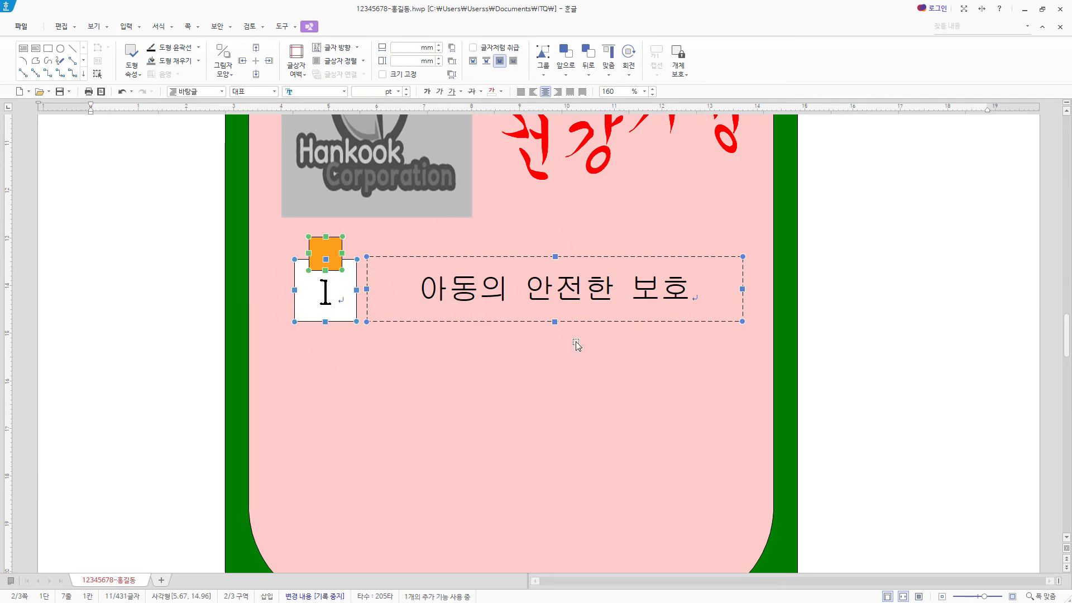
scroll(608, 372, "down", 2)
scroll(575, 346, "up", 1)
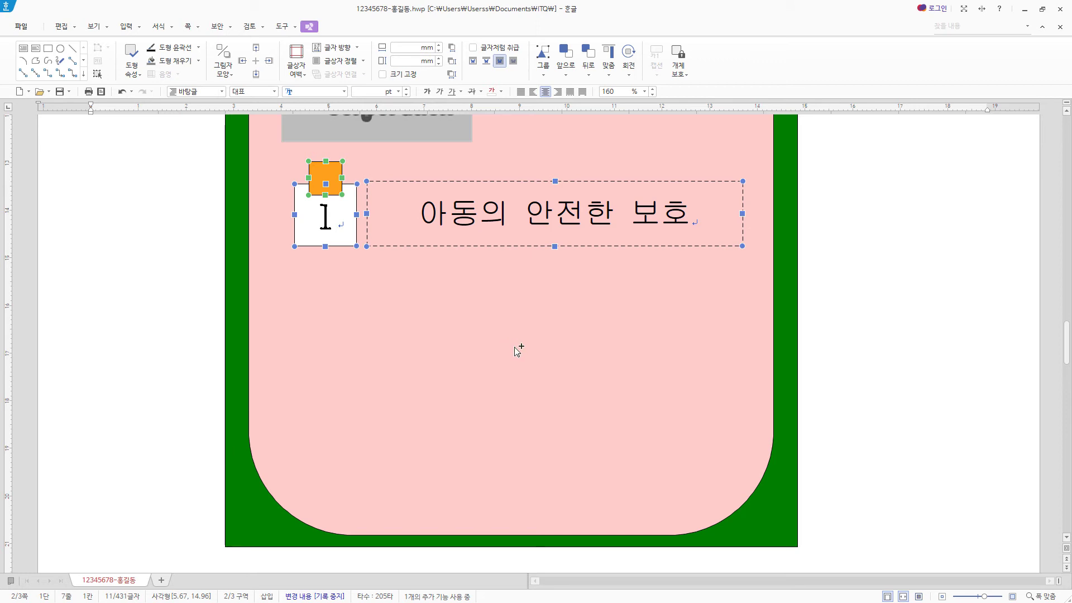
left_click_drag(512, 262, 545, 479, "ctrl")
double_click(325, 335)
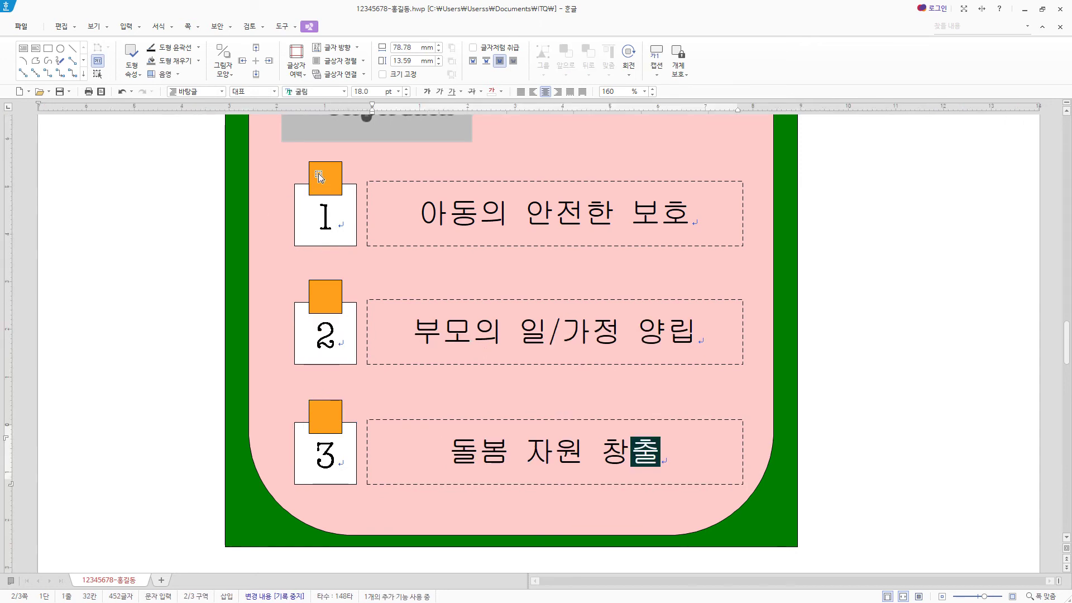
- Fill the small square above the number 2 with light green
left_click(330, 289)
left_click(329, 416)
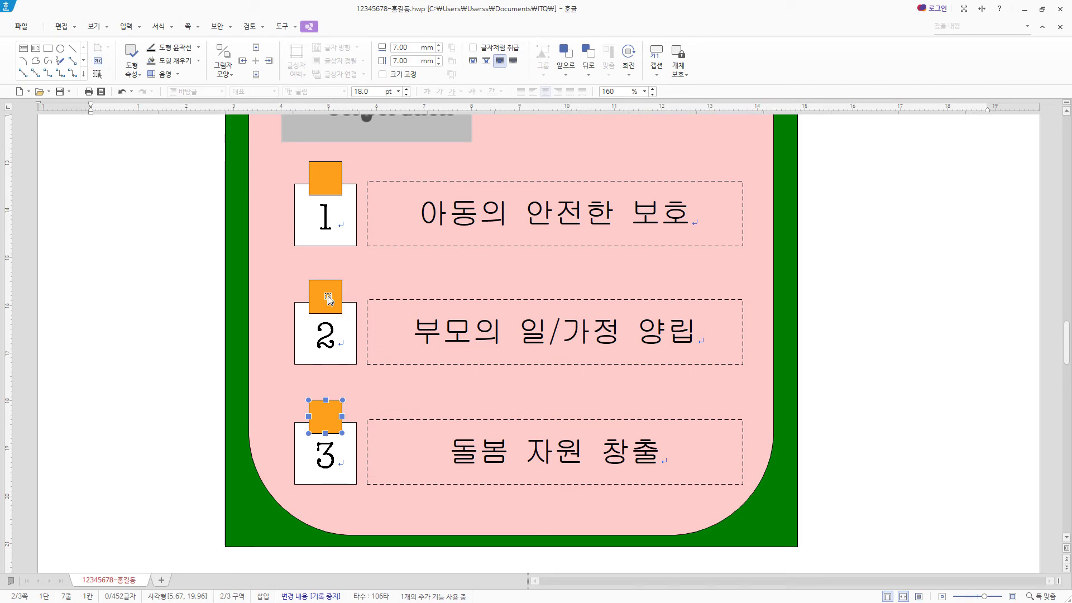
left_click(328, 300)
key("p")
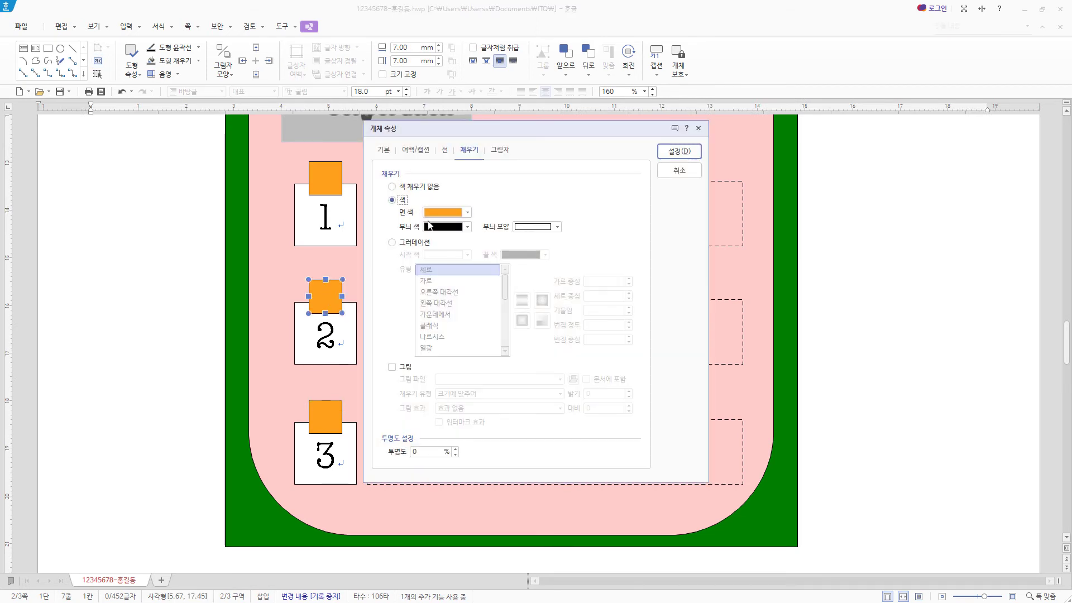
left_click(466, 213)
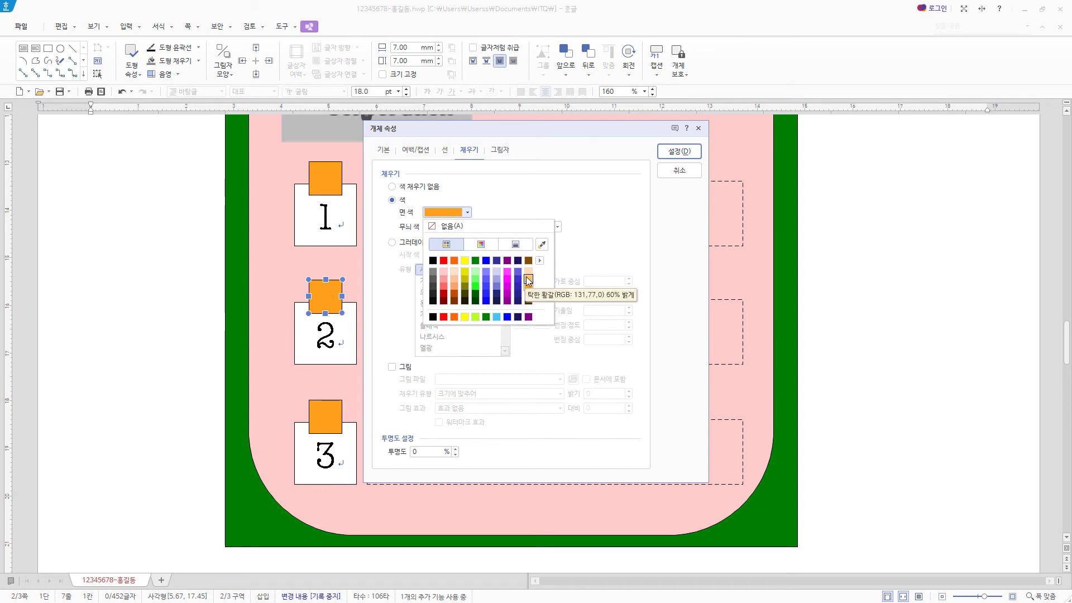
left_click(475, 279)
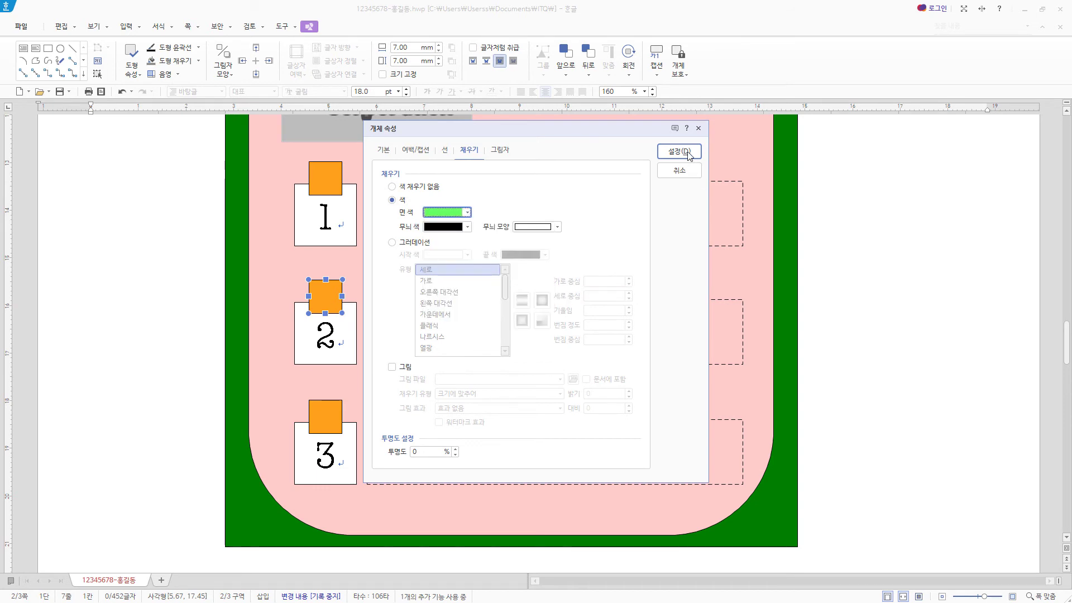
left_click(690, 156)
- Fill the small square above the number 3 with light red
left_click(328, 425)
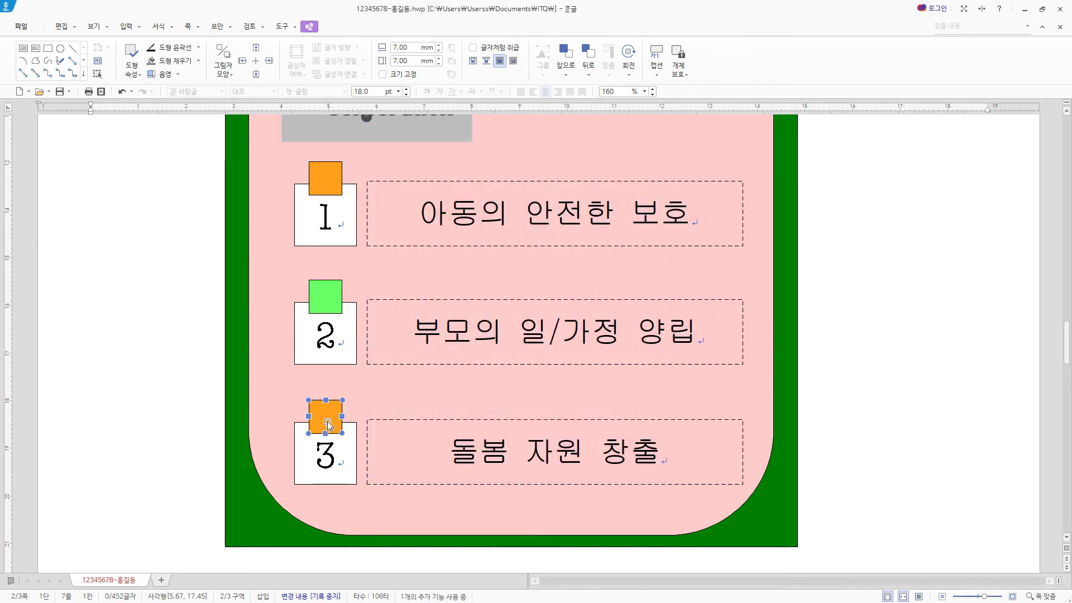
double_click(329, 425)
left_click(466, 212)
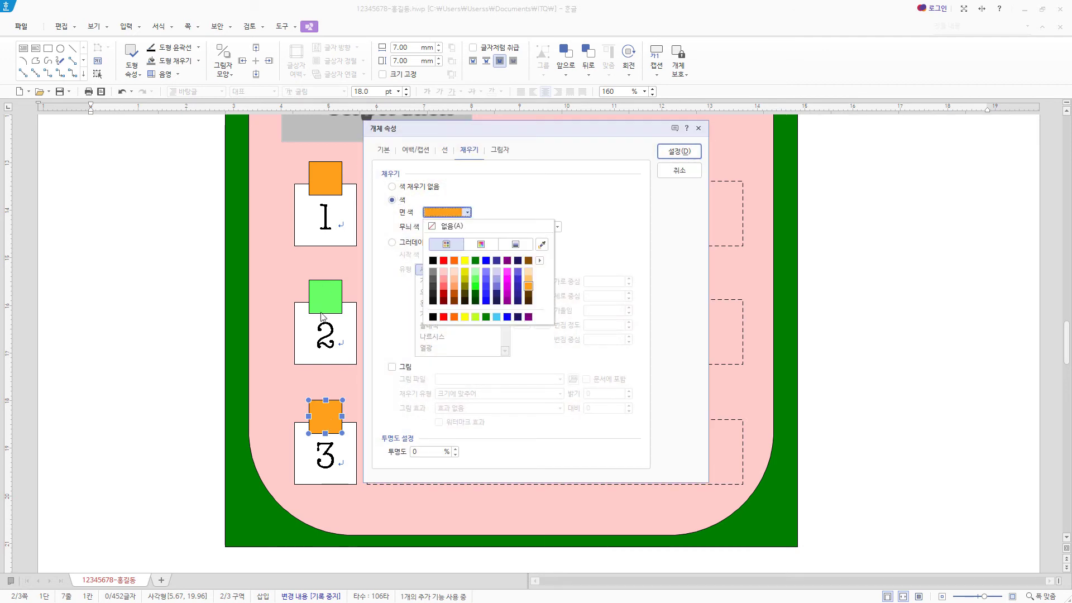
left_click(444, 282)
left_click(679, 152)
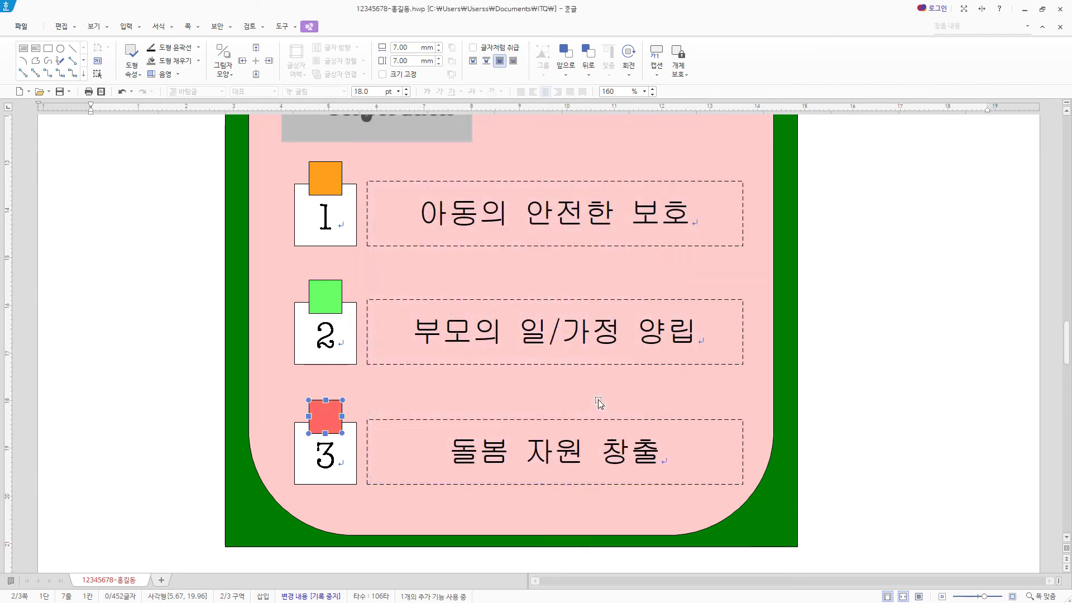
scroll(598, 403, "up", 5)
scroll(597, 403, "down", 10)
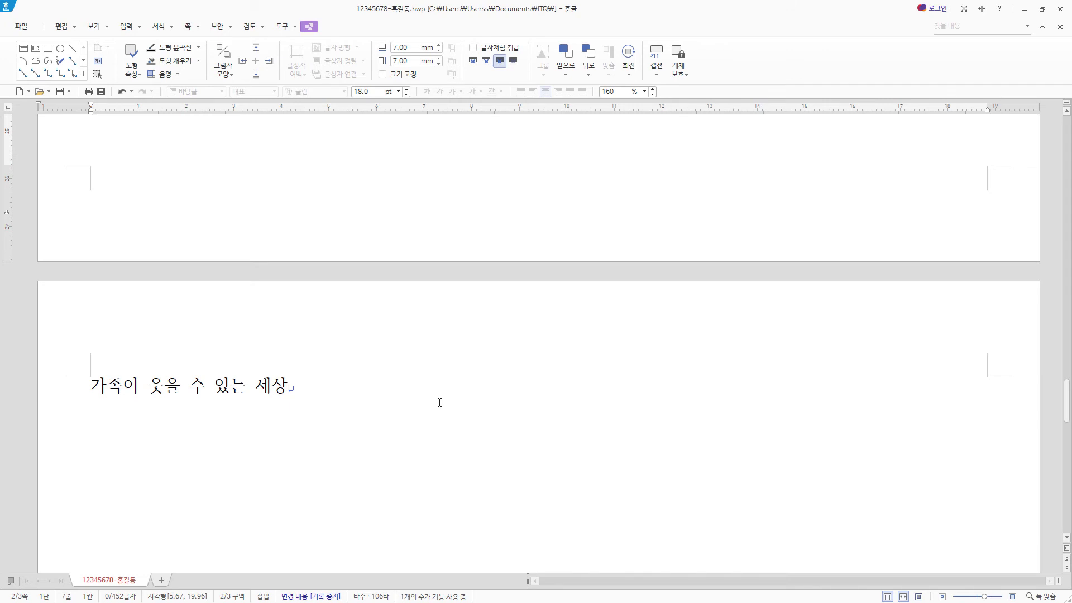
- Leave a blank line below the title 가족이 웃을 수 있는 세상 and write the first paragraph from 아이돌봄 지원사업은 up to 찾아가는 돌봄서비스를 제공
left_click(439, 402)
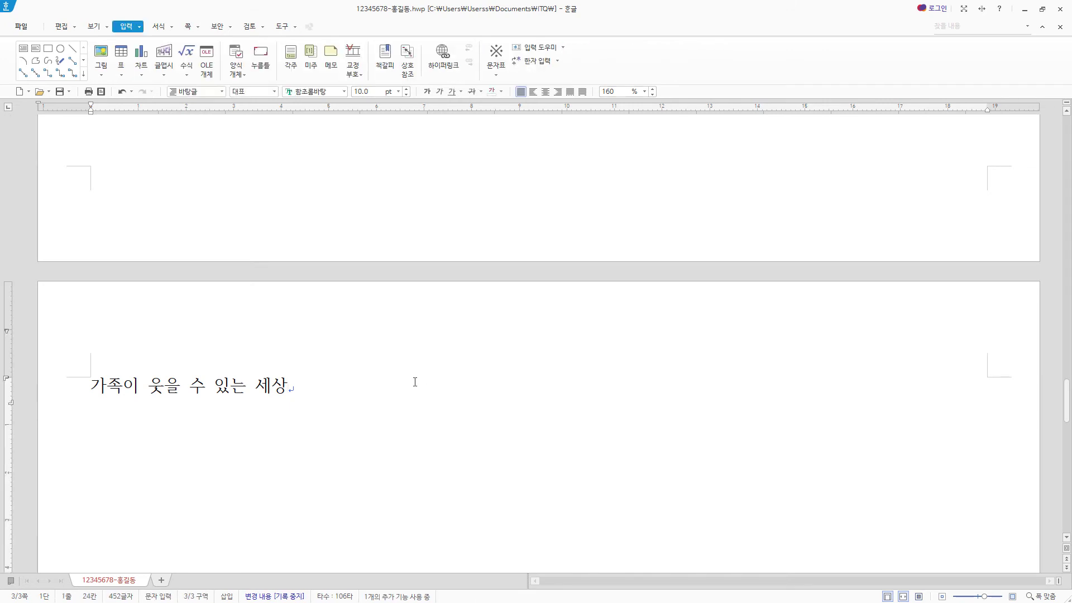
key("Return")
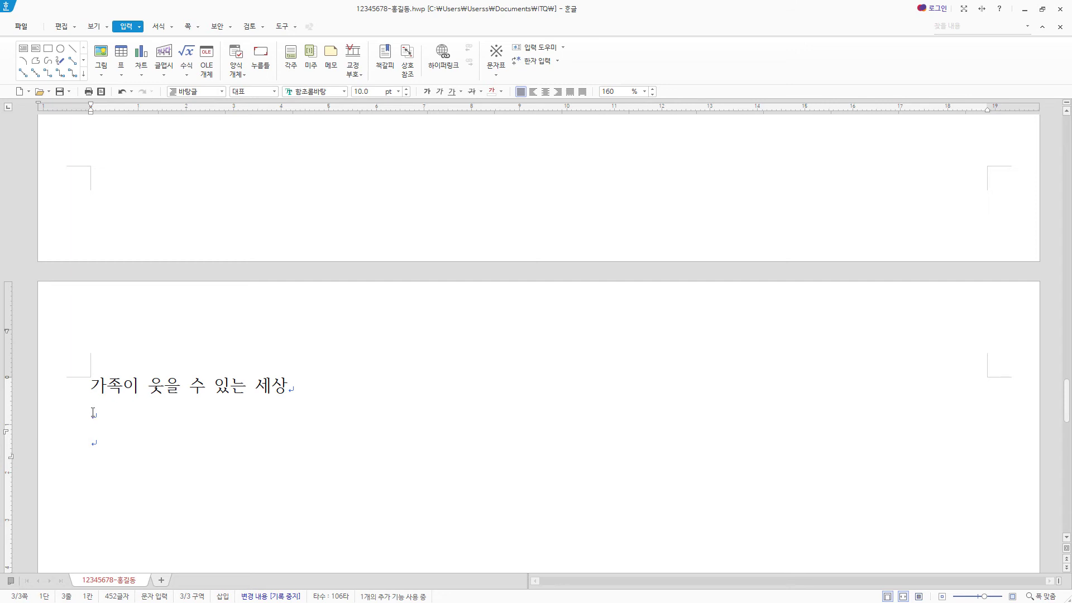
scroll(94, 312, "down", 3)
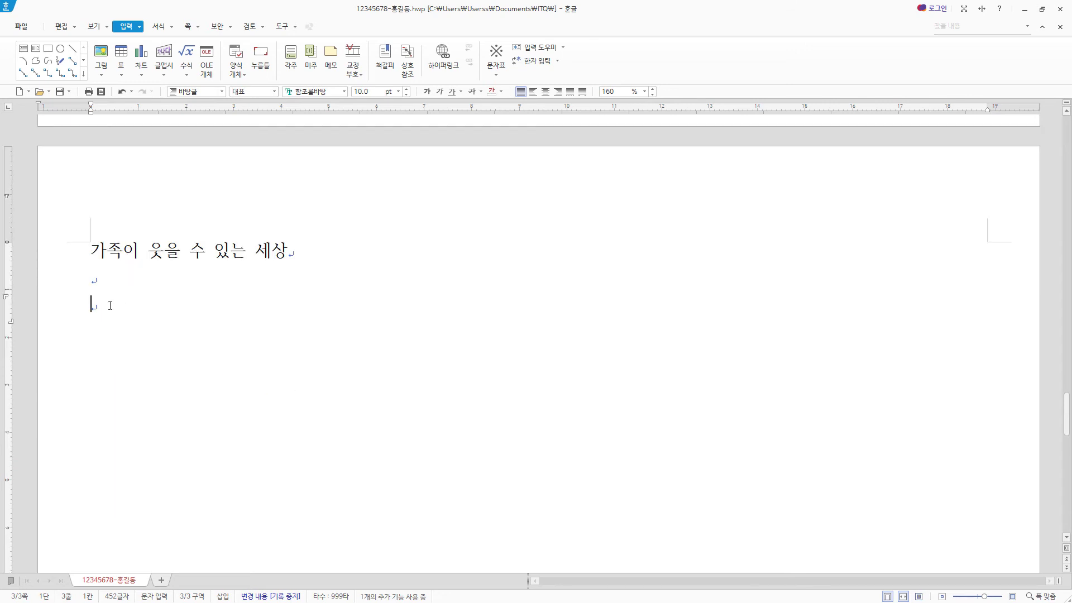
type("아이돌봄 지원사업은 부모의 맞벌이 등으로 양육 공백이 발생한 가정의 만 12세 이하의 아동을 대상으로 아이돌보미가 찾아가는 돌봄서비스를 제공")
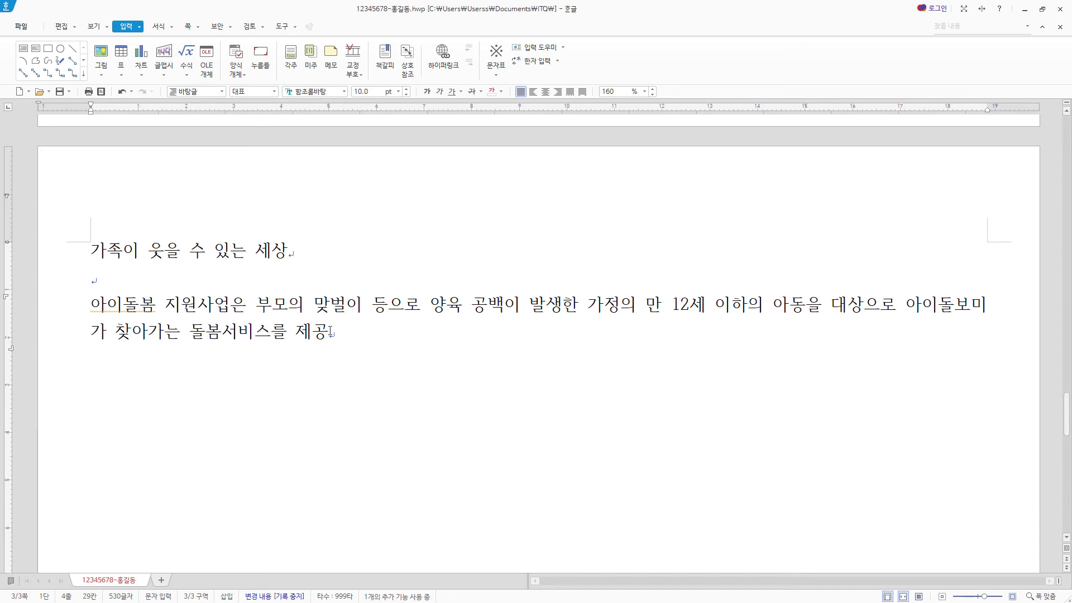
- Convert the word 제공 at the paragraph's end to 제공(提供), using the 한글(漢字) input format
key("F9")
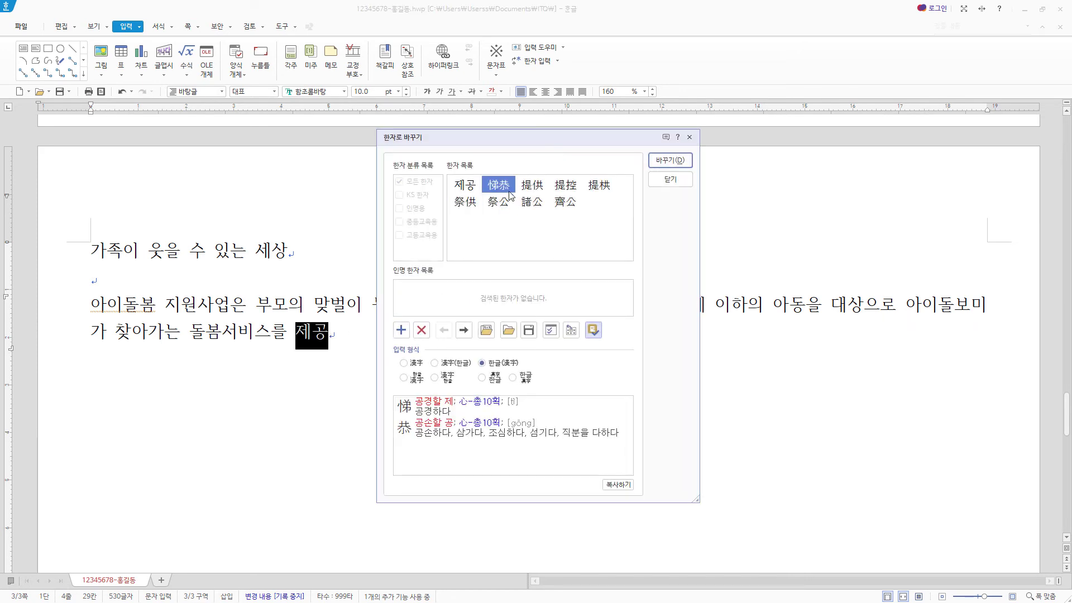
left_click(533, 187)
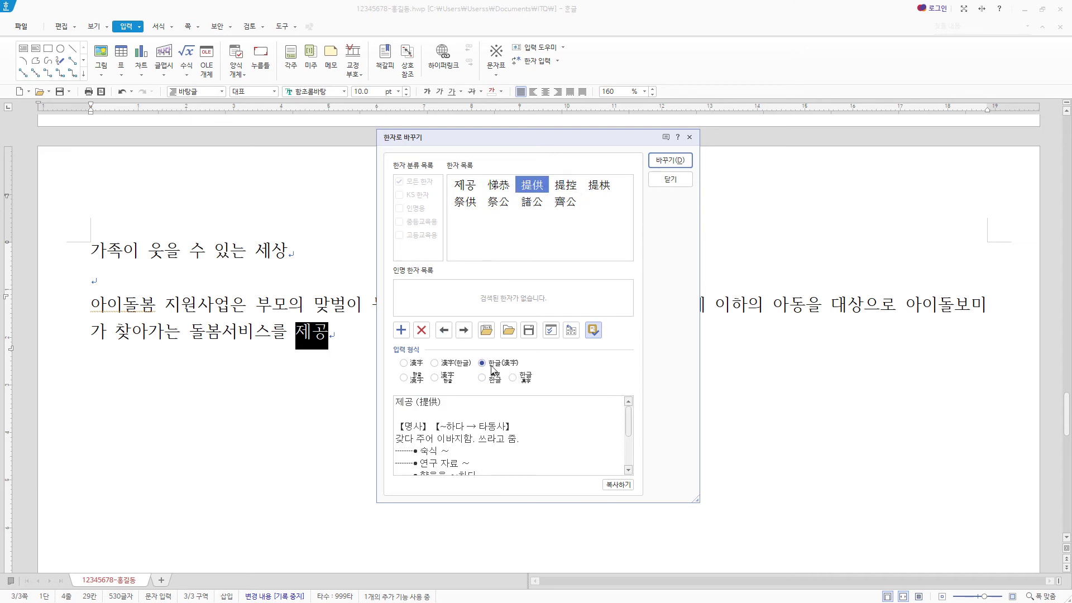
left_click(675, 161)
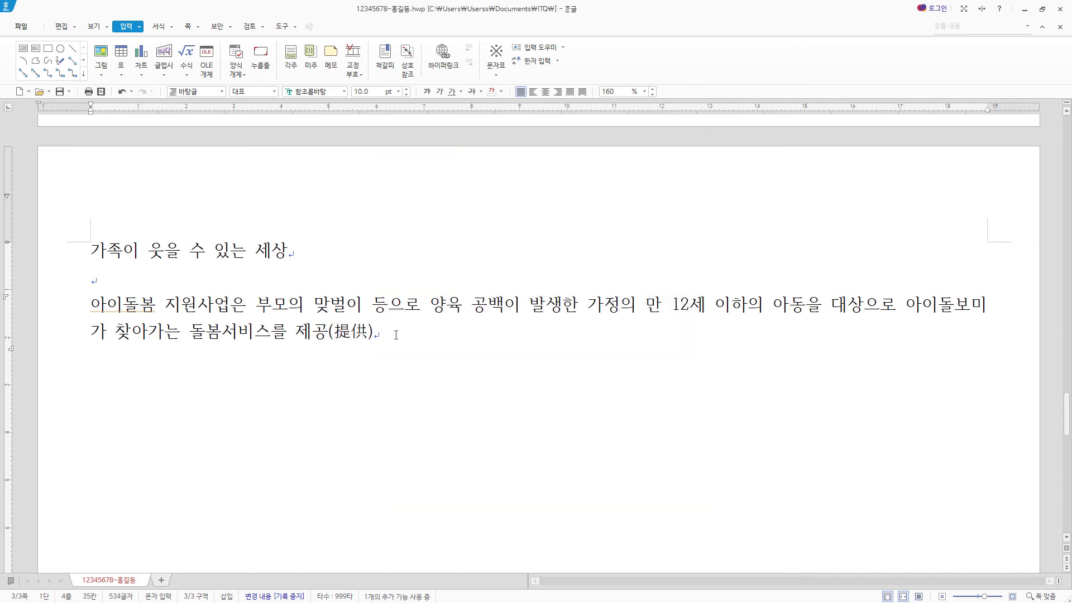
- Continue the first paragraph up to 서비스를 확충, convert that word to 확충(擴充), and finish with 해 나아가고 있습니다
type("하여 부모의 양육부담을 경감하고 시설보육의 사각지대를 보완하고자 하는 정부 정책 사업입니다. 한국건강가정진흥원에서는 아이돌봄 지원사업의 원활한 서비스 운영을 위해 아이돌봄서비스 개발, 조사, 담당자 교육, 광역거점기관 및 서비스제공기관 지원, 평가, 컨설팅 등을 운영하고 있습니다. 개별가정 특성 및 아동발달을 고려하여 아동의 집에서 돌봄서비스를 제공하며 야간, 주말 등 틈새 시간에 ‘일시돌봄’, ‘영아종일돌봄’ 등 수요자가 원하는 서비스를 확충")
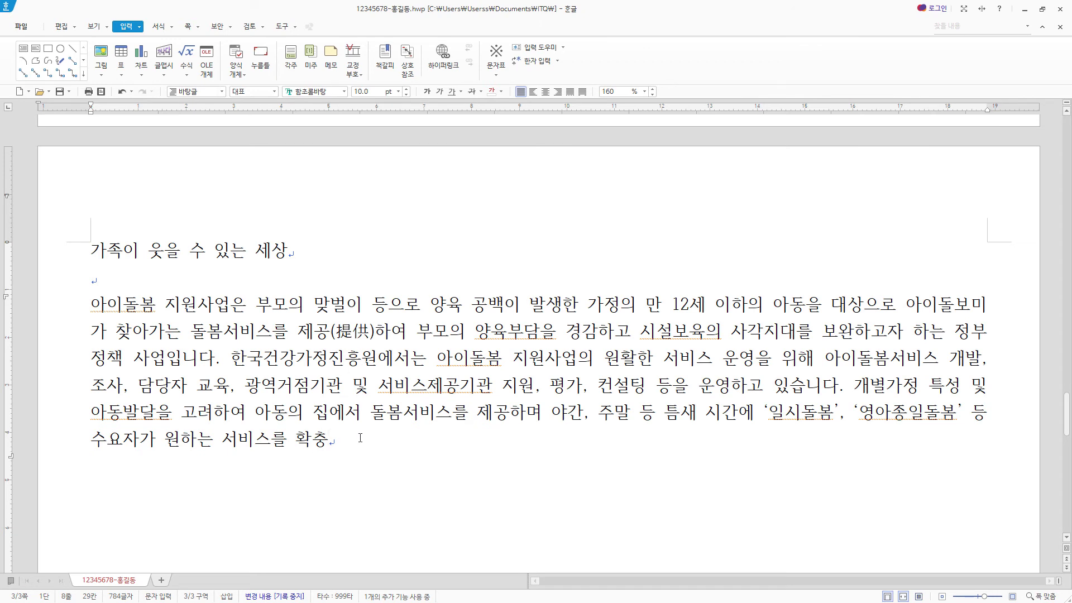
key("F9")
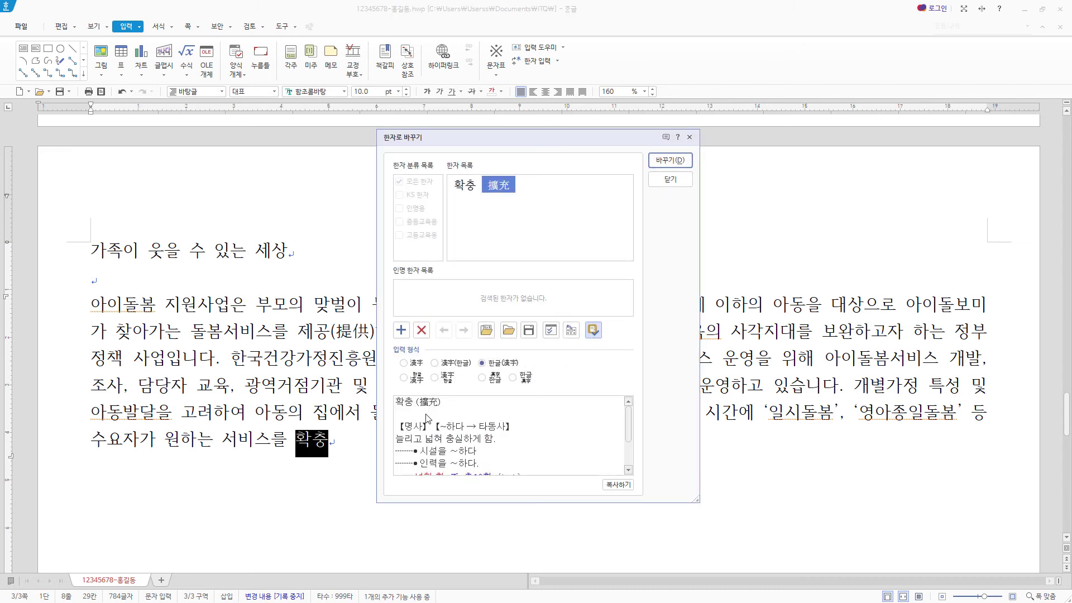
left_click(669, 161)
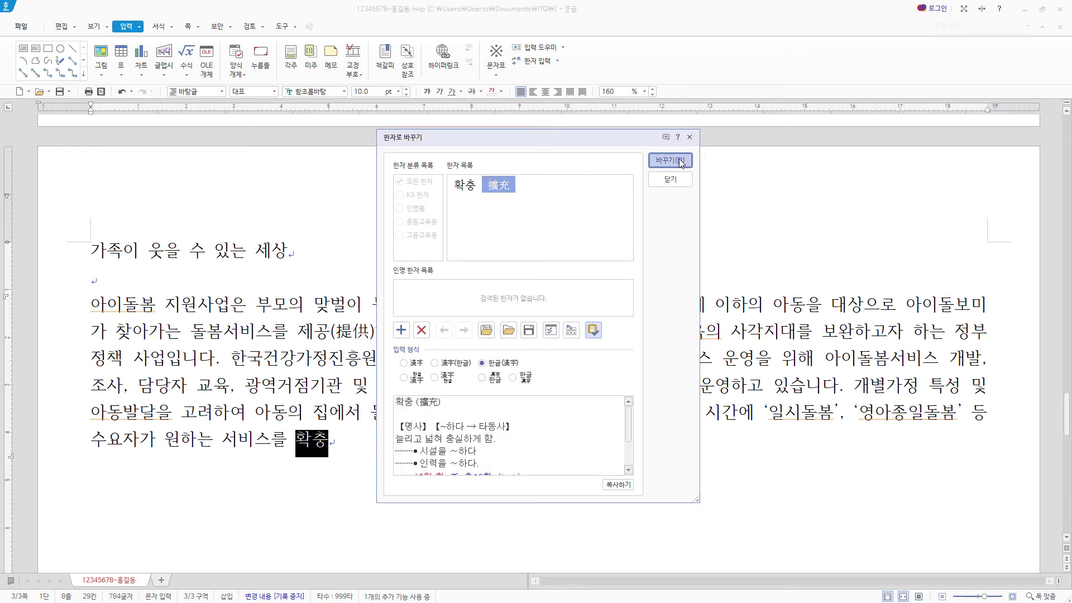
type("해 나아가고 있습니다.")
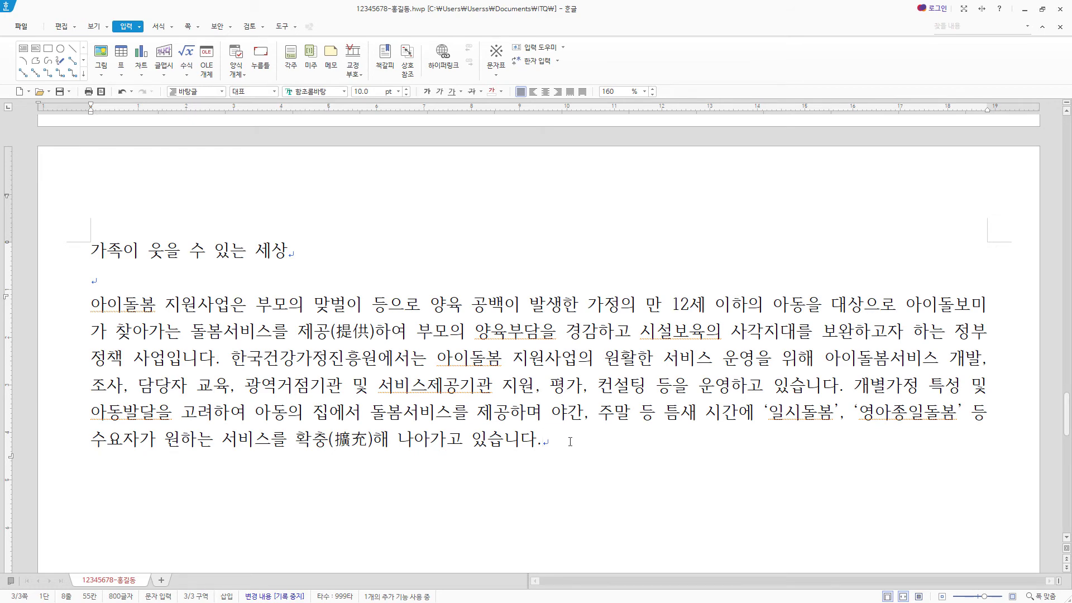
- Add a second, indented paragraph running from 아이돌봄서비스는 전 국민이 이용할 수 있는 to 직무 교육을 실시하고 있습니다
left_click_drag(570, 443, 75, 308)
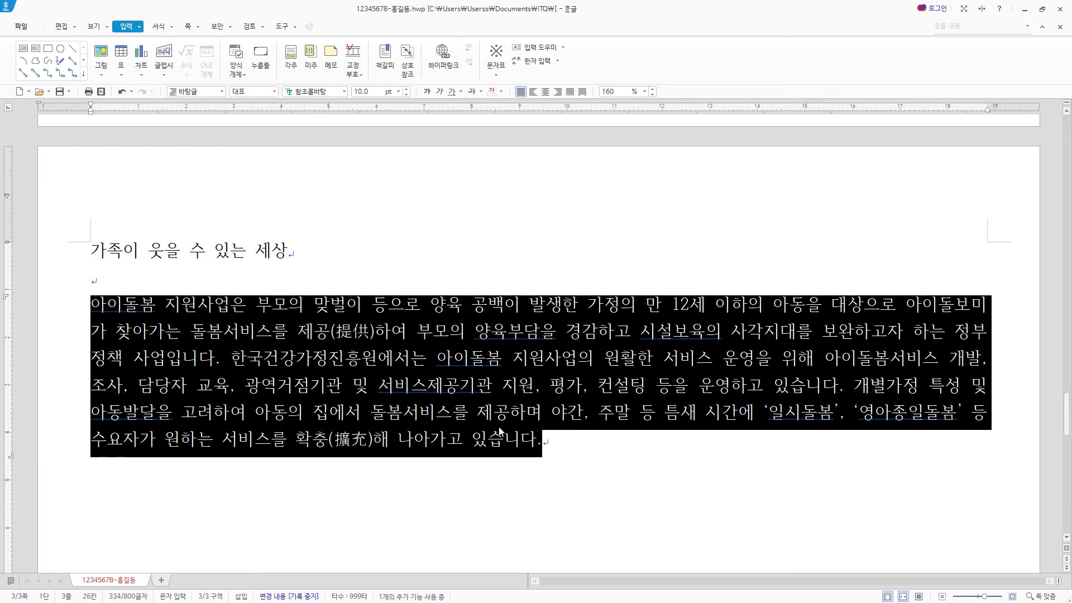
left_click(625, 439)
key("Return")
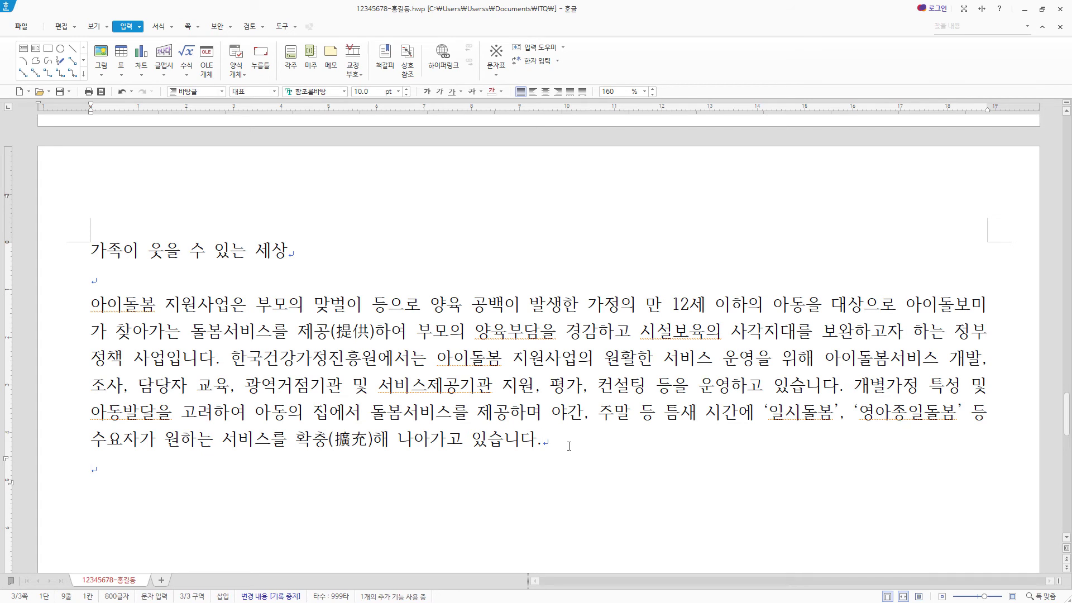
scroll(578, 457, "down", 1)
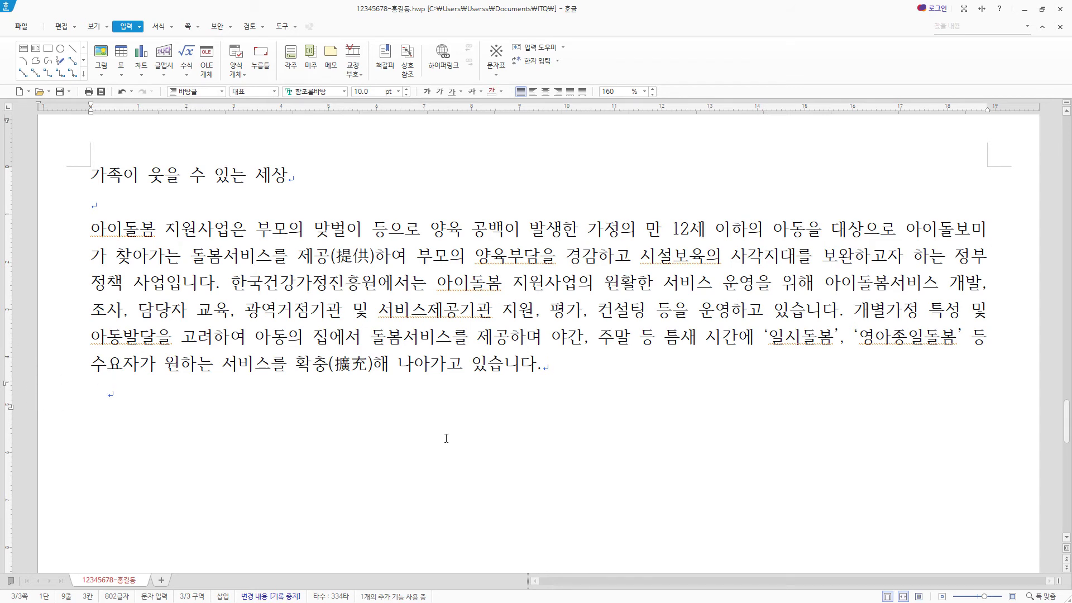
type("아이돌봄서비스는 전 국민이 이용할 수 있는 전국 단위의 사업이지만 지역 또는 기관의 특성에 의해 동일한 서비스를 제공받지 못하는 상황이 발생할 수 있습니다. 따라서 한국건강가정진흥원에서는 각 기관 간의 사업운영 격차를 해소하고 담당자의 전문성을 강화하여 모든 수행기관에서 표준화된 품질의 서비스를 제공할 수 있도록 기관 및 광역거점 담당자를 대상으로 직무 교육을 실시하고 있습니다.")
left_click_drag(103, 395, 524, 466)
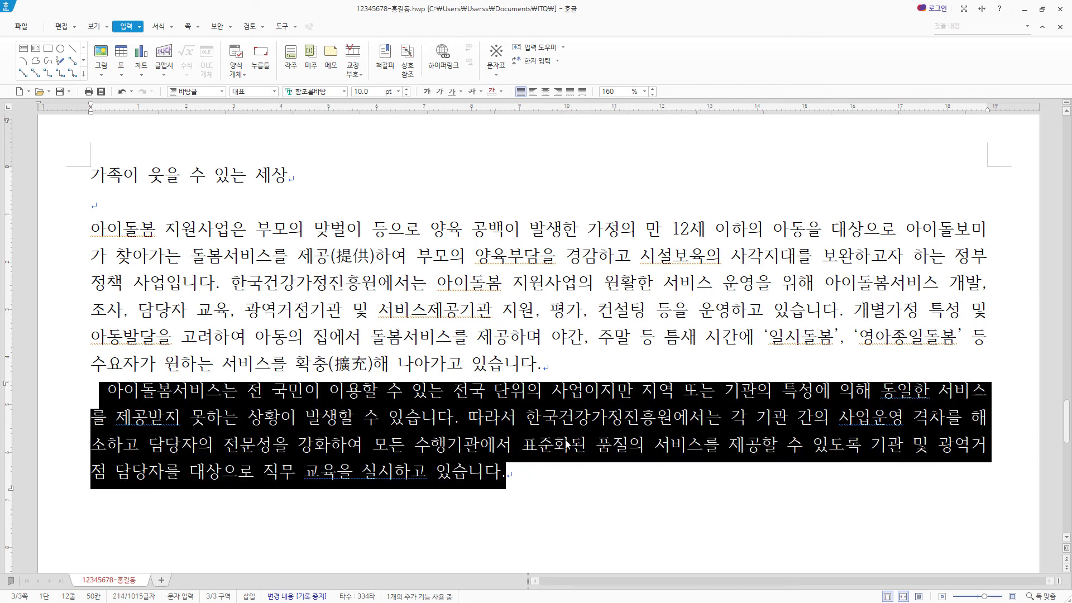
scroll(524, 465, "down", 1)
left_click(526, 402)
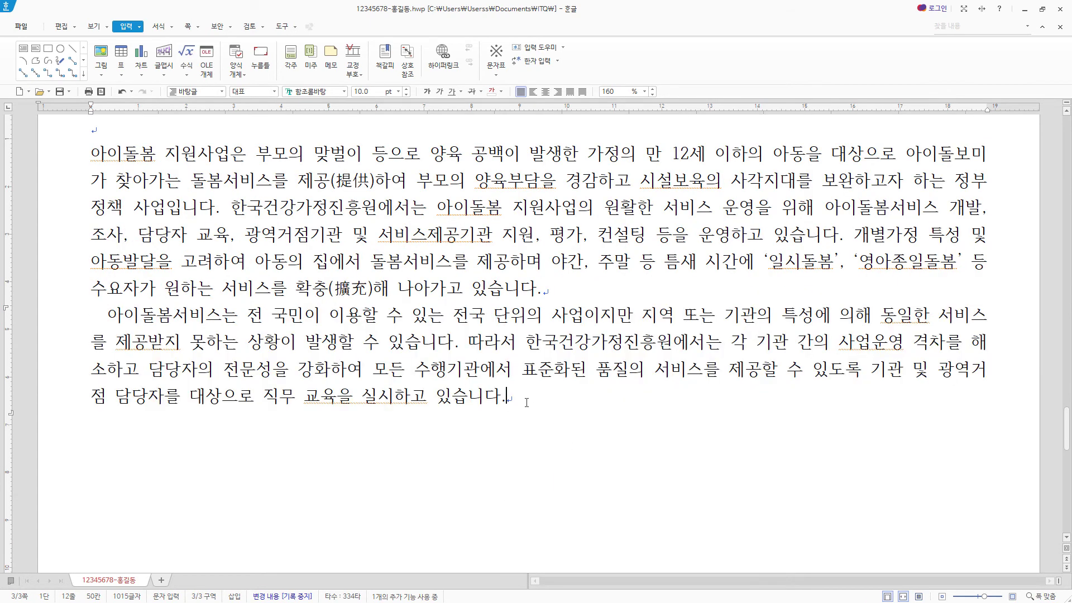
- After a blank line, add the heading ♥ 기업 방문형 가족친화 직장교육, inserting the heart from the HNC character table's 전각 기호(일반) set
key("Return")
key("Return")
scroll(501, 397, "down", 2)
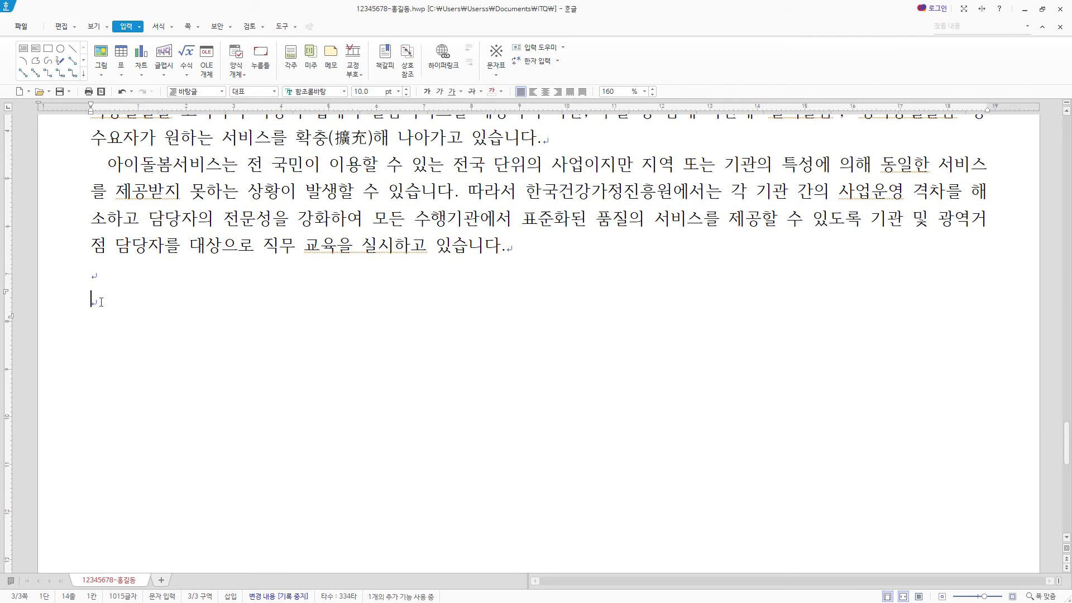
key("ctrl+F10")
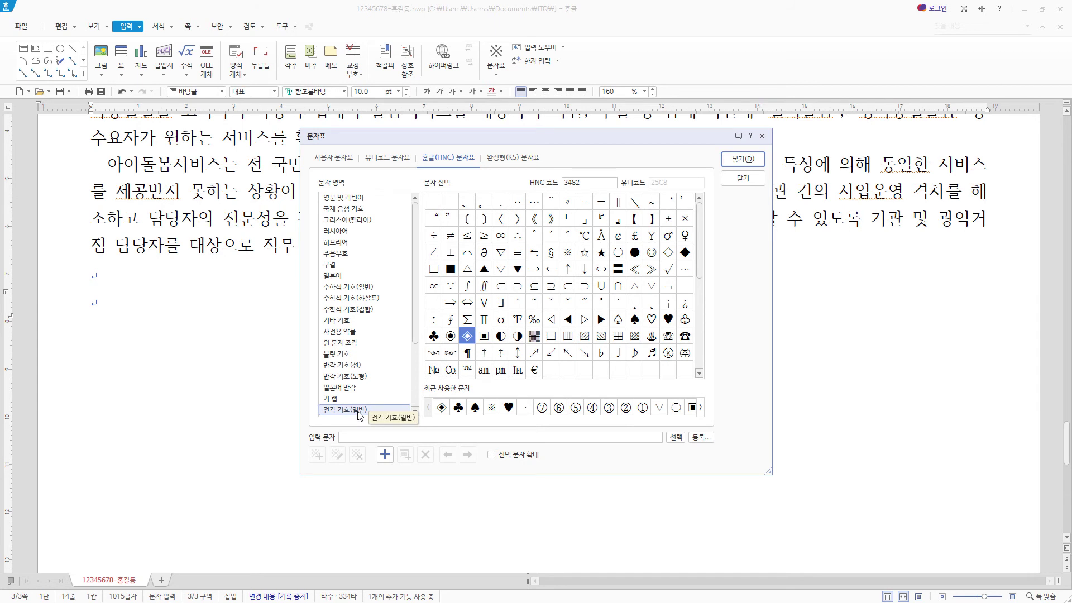
left_click(388, 157)
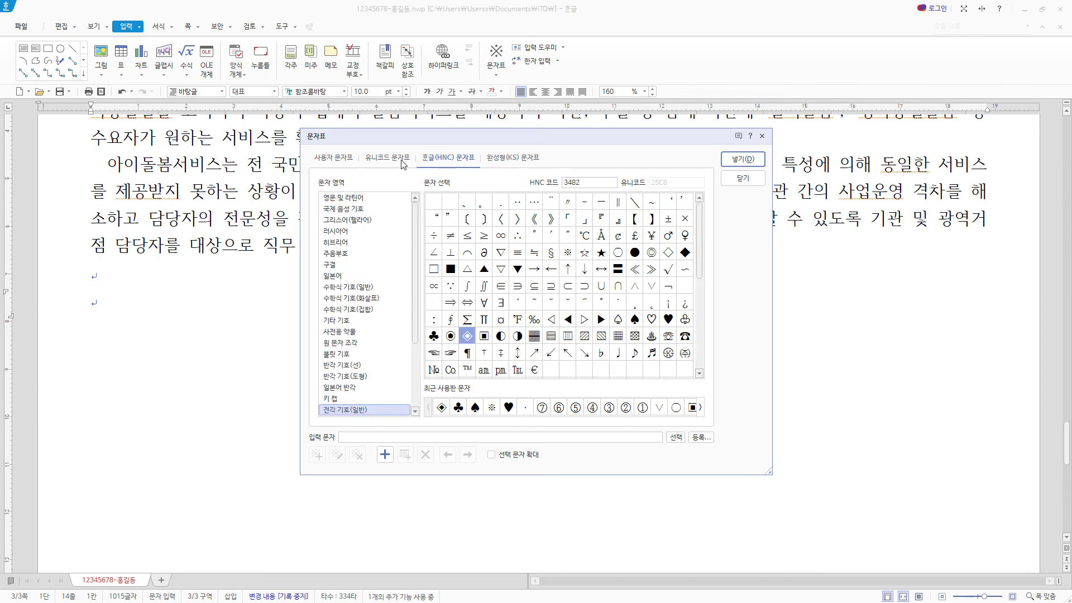
left_click(337, 158)
left_click(504, 157)
left_click(451, 157)
left_click(669, 319)
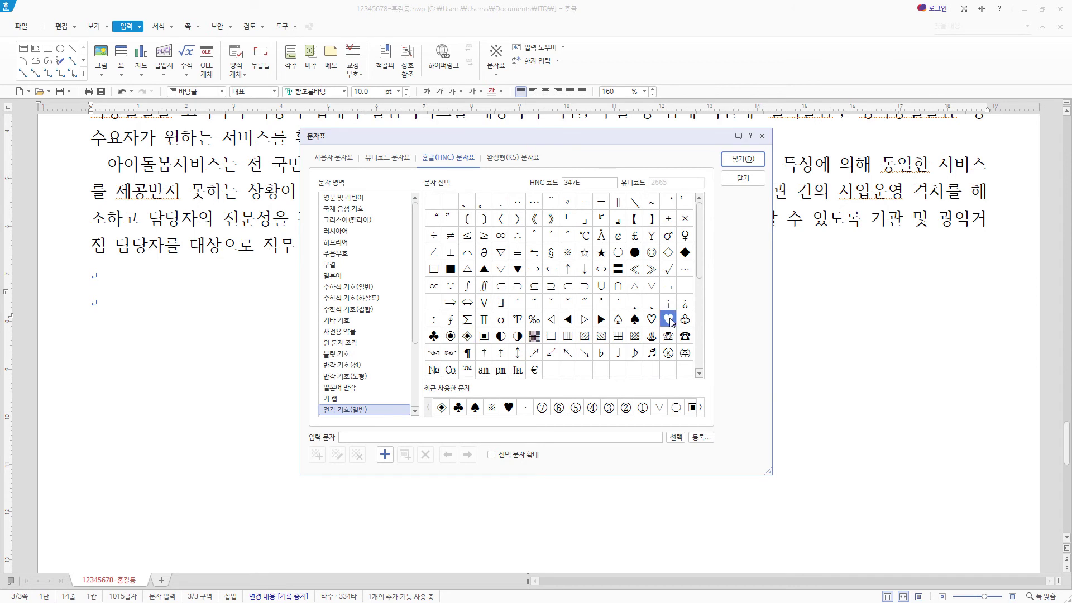
left_click(749, 164)
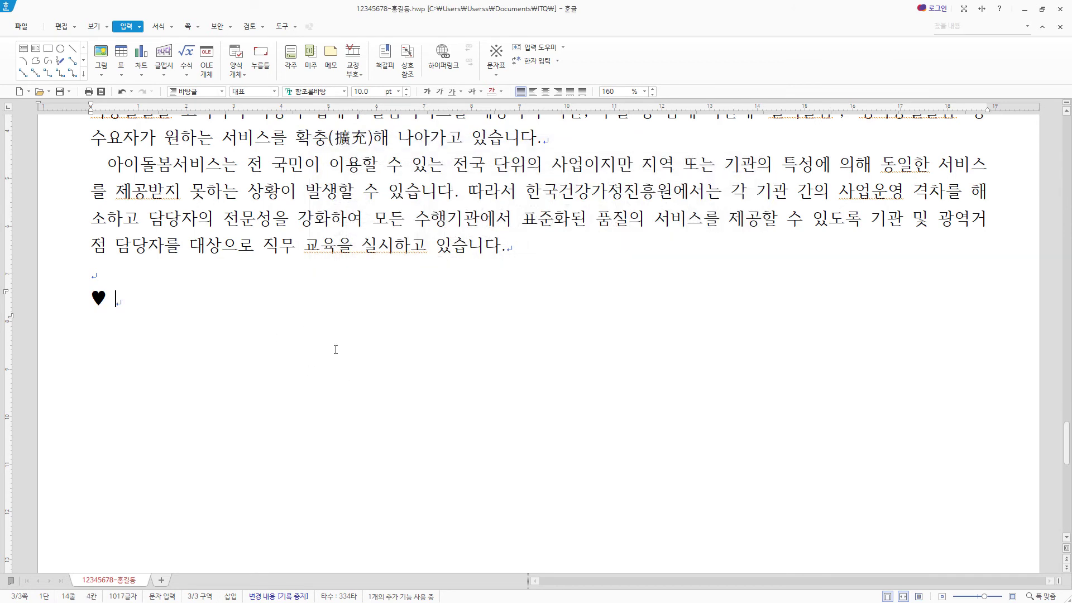
type("기업 방문형 가족친화 직장교육")
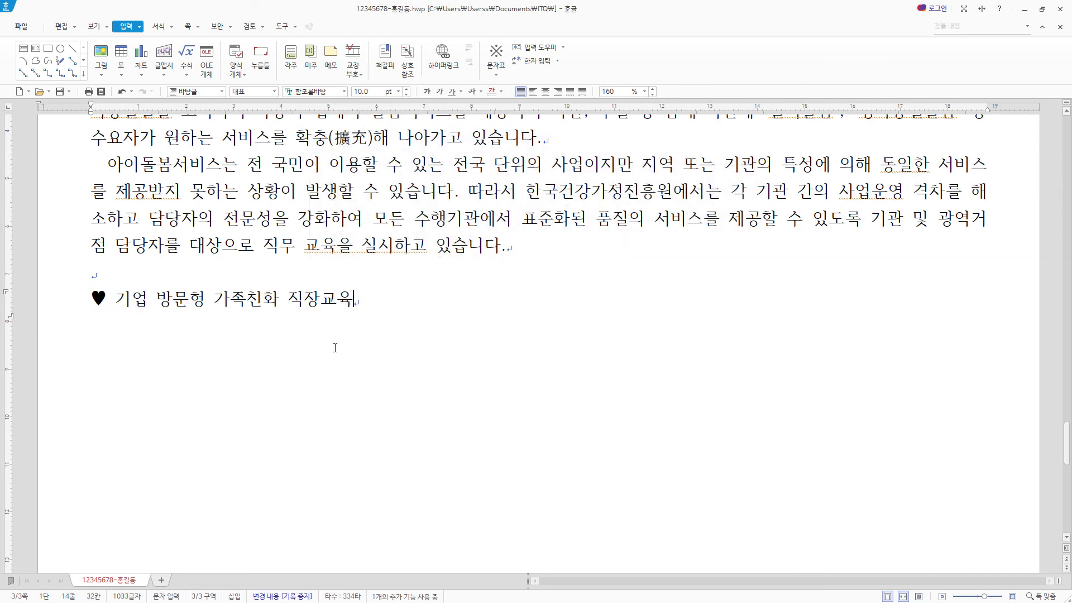
- Write six lines below the heading, from 교육 기업에 맞춤화된 진행 방법 to 출산, 양육친화적인 직장문화 조성을 위한 조직 차원의 전략
key("Return")
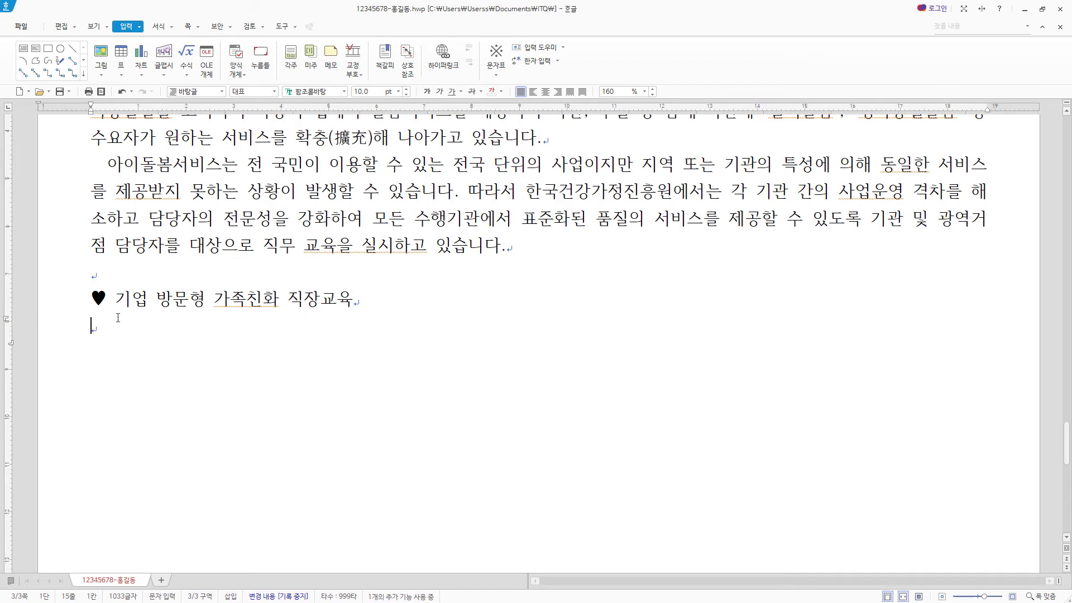
scroll(131, 297, "down", 1)
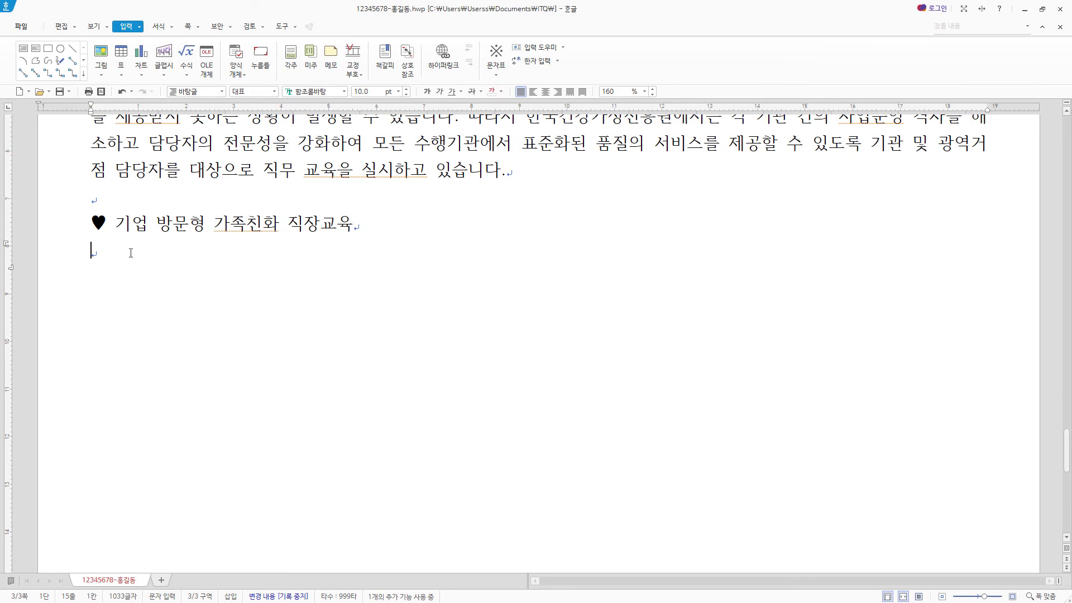
type("교육 기업에 맞춤화된 진행 방법 전문 강사가 기업으로 직접 찾아가 진행하는 대면교육 실시간 화상교육 시스템으로 진행하는 비대면 화상교육 직원과 기업 모두에 도움을 줄 수 있는 교육 내용 조화로운 삶을 향한 일, 가정, 생활의 균형 출산, 양육친화적인 직장문화 조성을 위한 조직 차원의 전략")
key("Down")
key("Down")
key("Down")
key("Down")
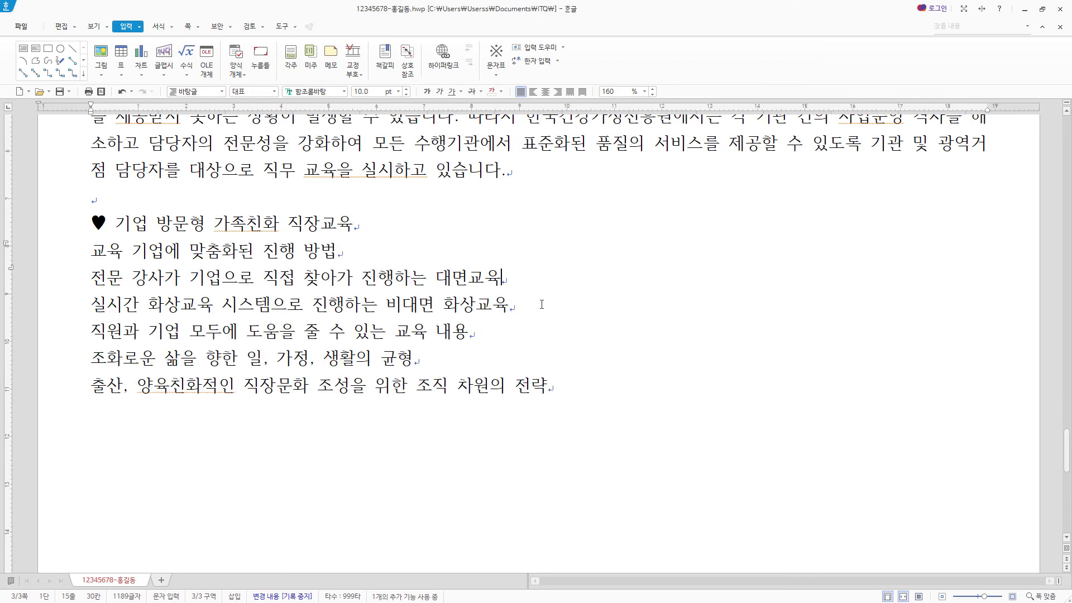
- Leave a blank line after the list and add a second heading, ♥ 가족친화 경영 컨설팅 운영 형태
left_click(567, 382)
key("Return")
key("Return")
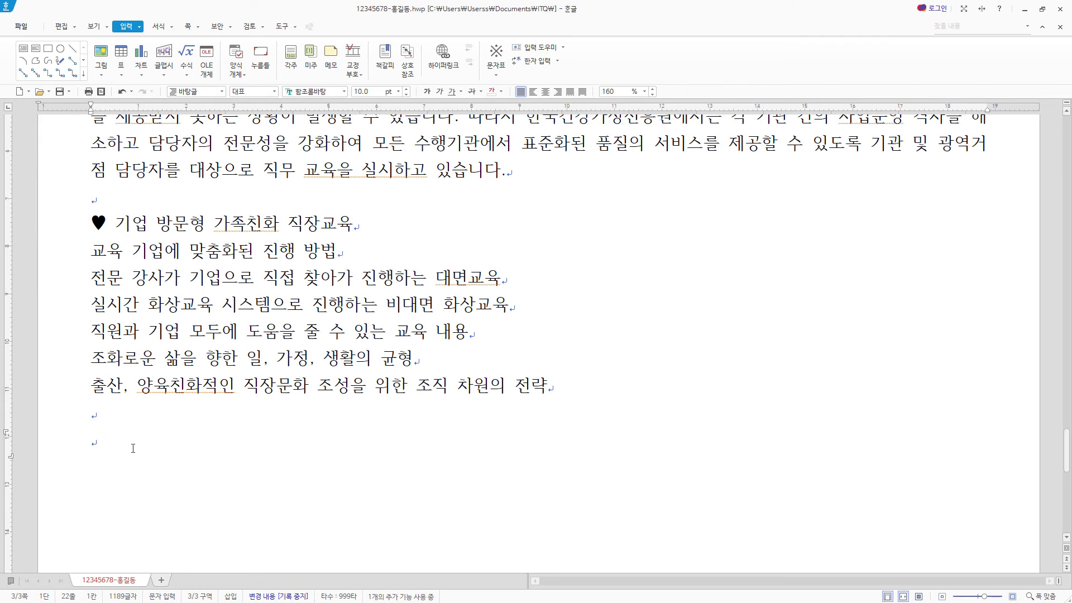
key("ctrl+F10")
left_click(744, 162)
type("가족친화 경영 컨설팅 운영 형태")
- Insert a table with 4 rows and 5 columns on the line below the 가족친화 경영 컨설팅 운영 형태 heading
scroll(418, 466, "down", 1)
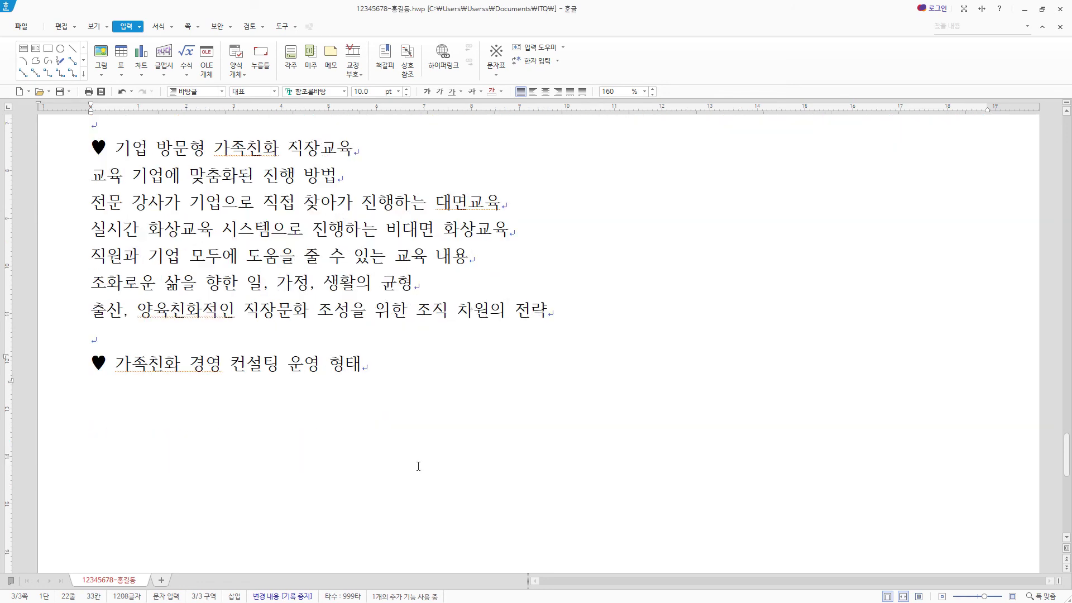
scroll(418, 467, "down", 1)
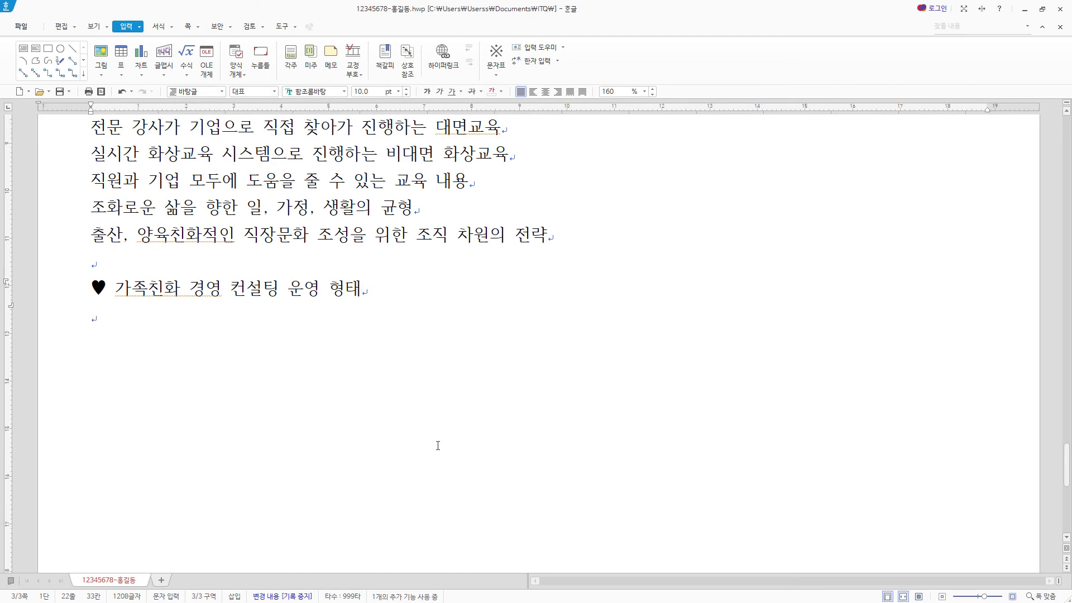
key("Down")
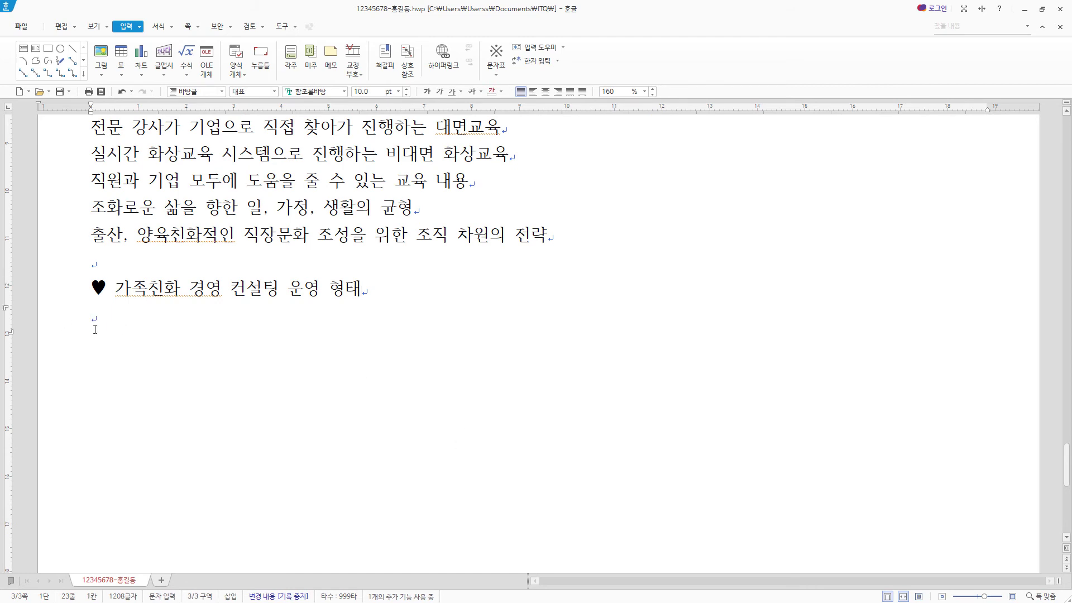
left_click(121, 54)
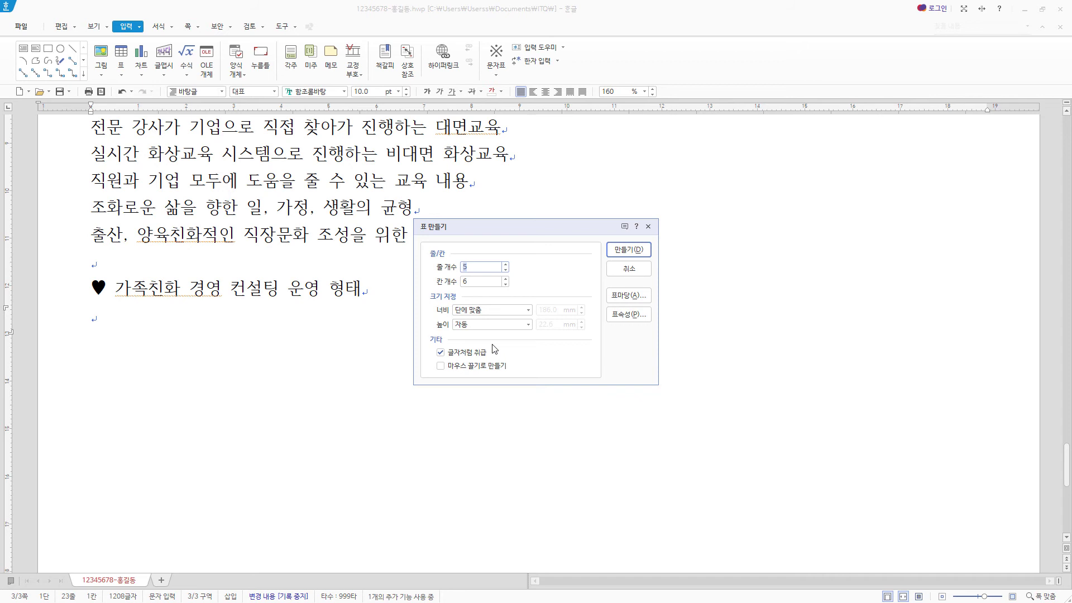
type("4")
key("Tab")
type("5")
left_click(625, 251)
- Select every cell of the new table and increase all row heights by three increments
left_click_drag(184, 322, 878, 403)
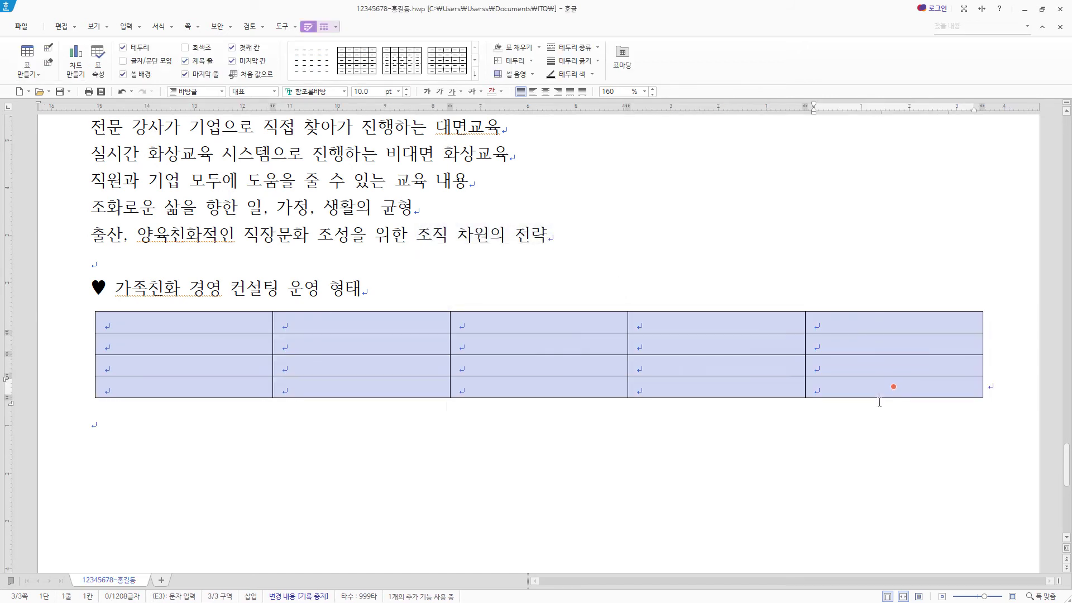
scroll(831, 432, "down", 5)
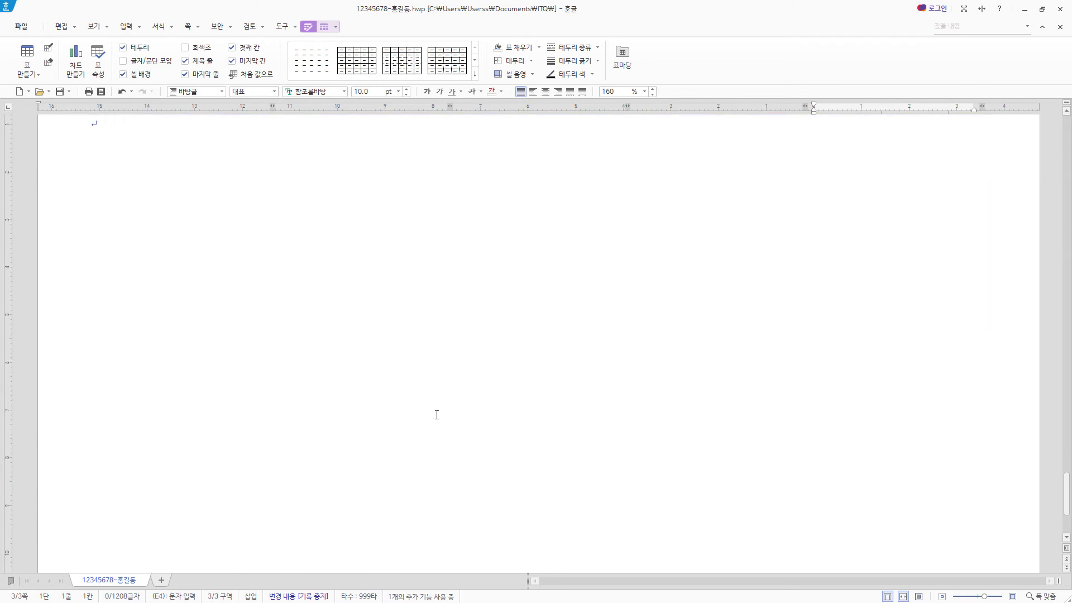
scroll(651, 359, "up", 4)
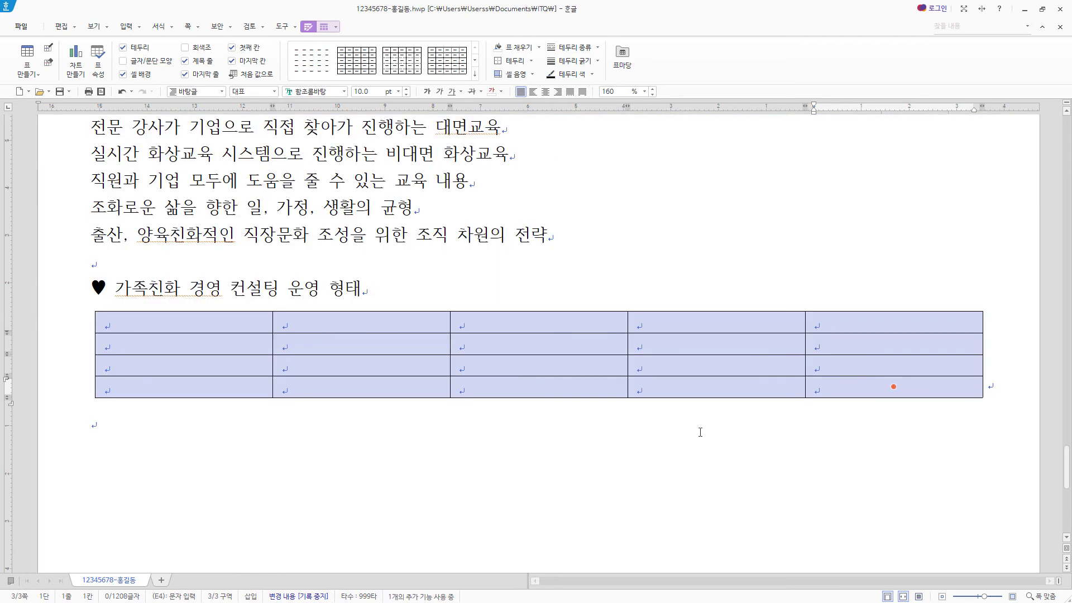
scroll(699, 433, "down", 3)
scroll(782, 426, "up", 3)
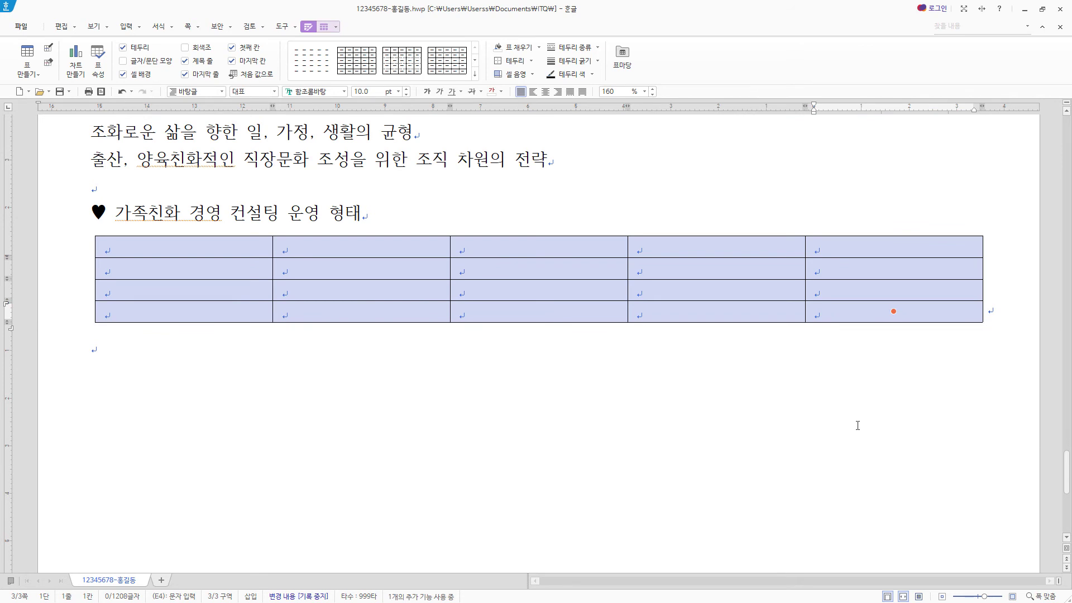
key("ctrl+Down")
key("ctrl+Down")
key("ctrl+Down")
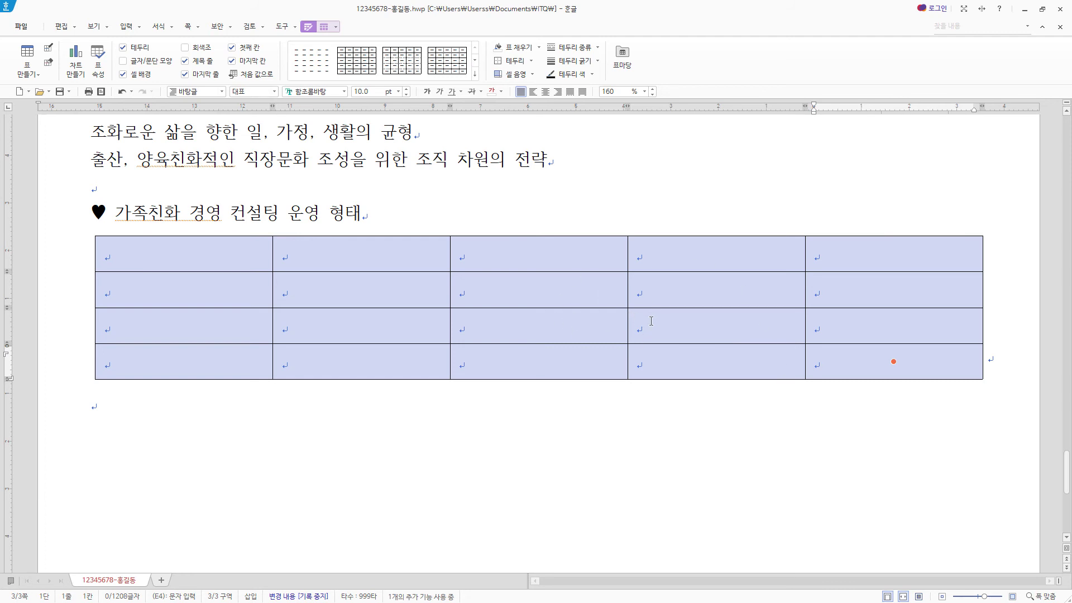
- Set the font of all the table's cells to 굴림 and centre their text
left_click(329, 91)
type("굴림")
key("Return")
left_click(546, 92)
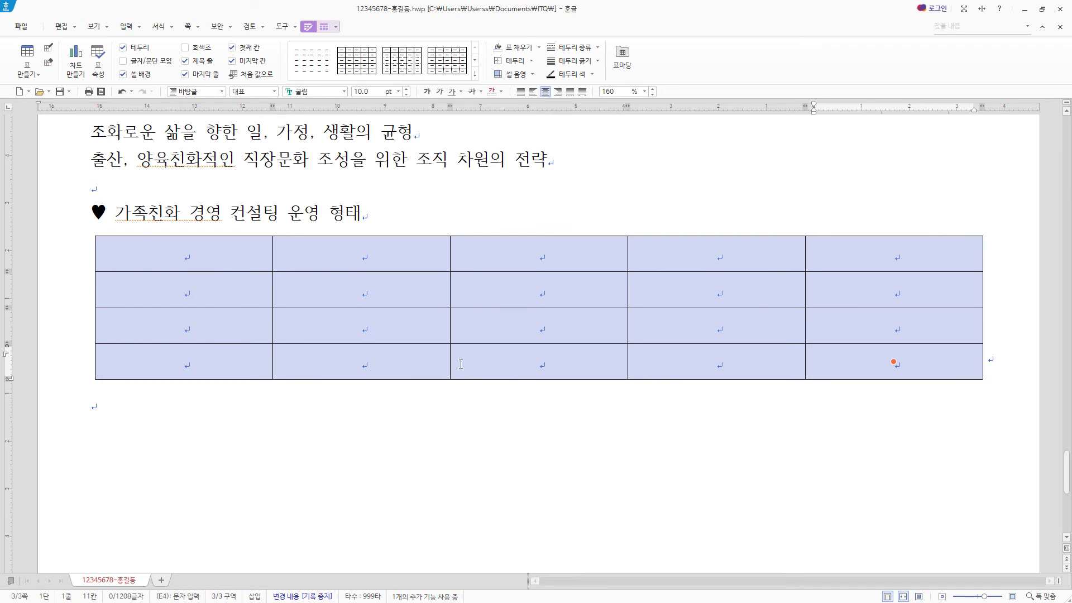
- Deselect the cells and narrow the table's first and second columns, leaving the third column wider
key("Escape")
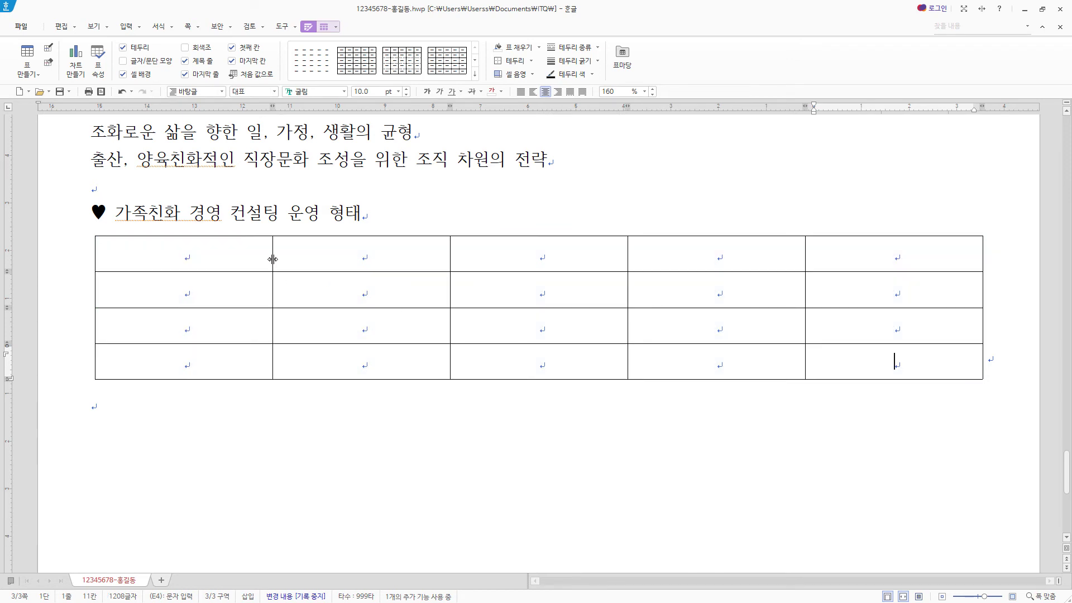
left_click_drag(272, 258, 210, 258)
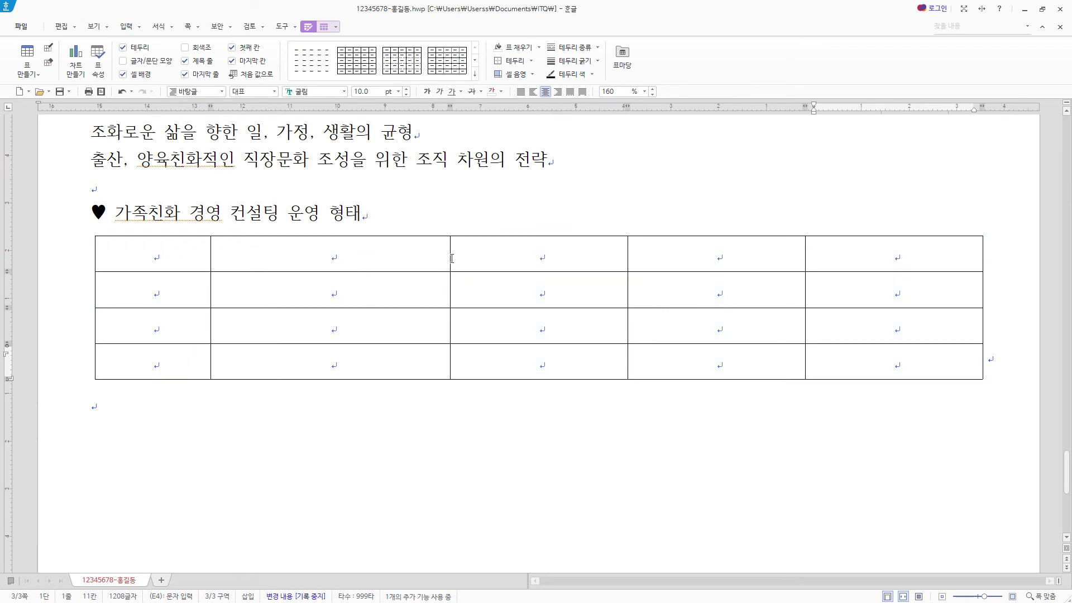
left_click_drag(450, 257, 317, 257)
- Merge the last two cells of the table's first column, and likewise those of its second column
left_click_drag(150, 320, 152, 364)
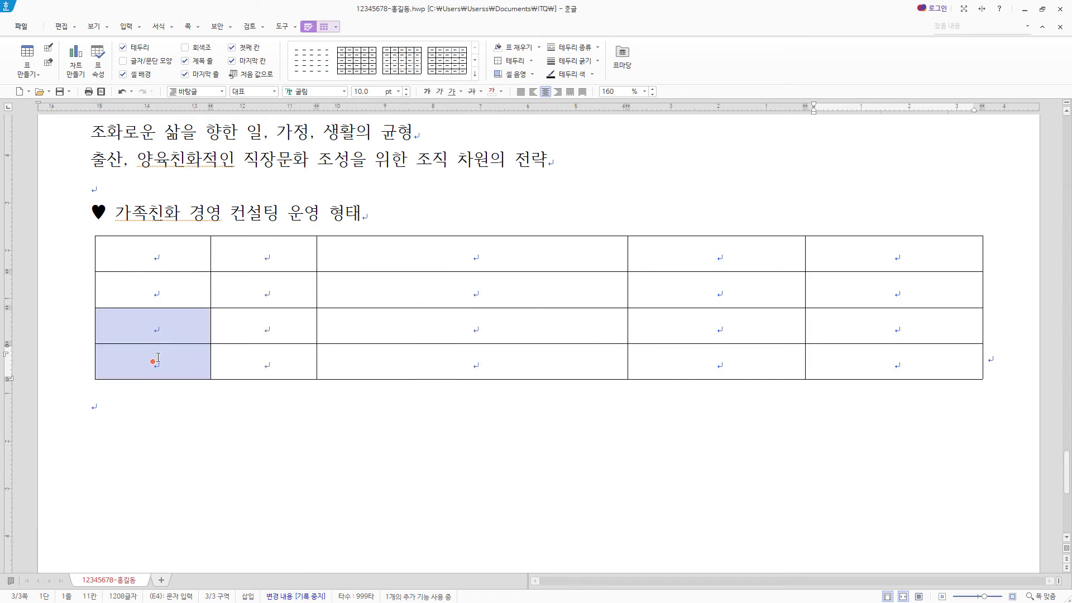
right_click(152, 364)
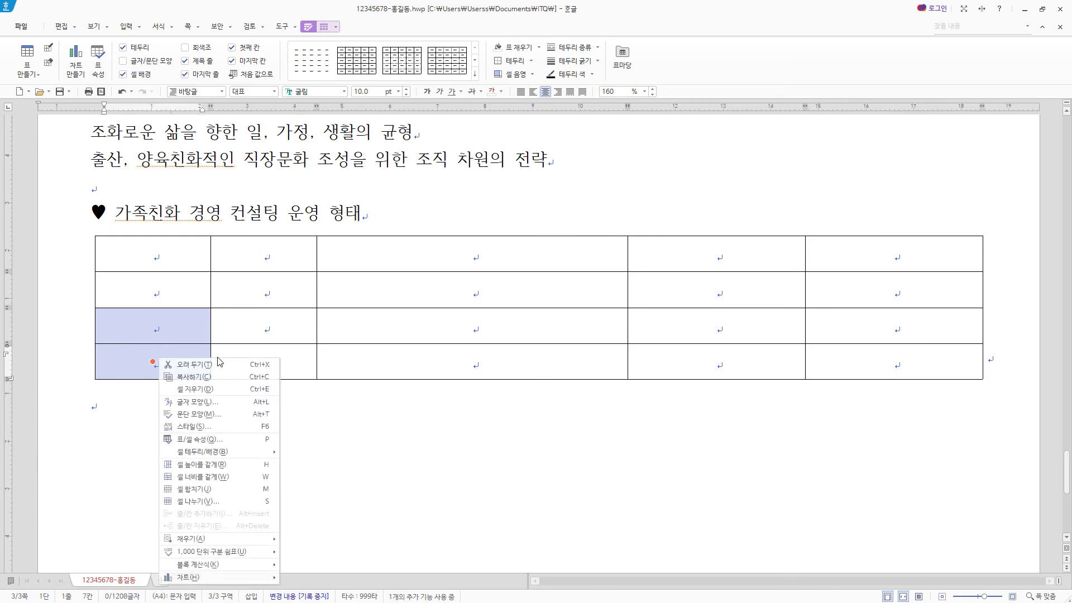
left_click(221, 490)
left_click_drag(270, 342, 269, 360)
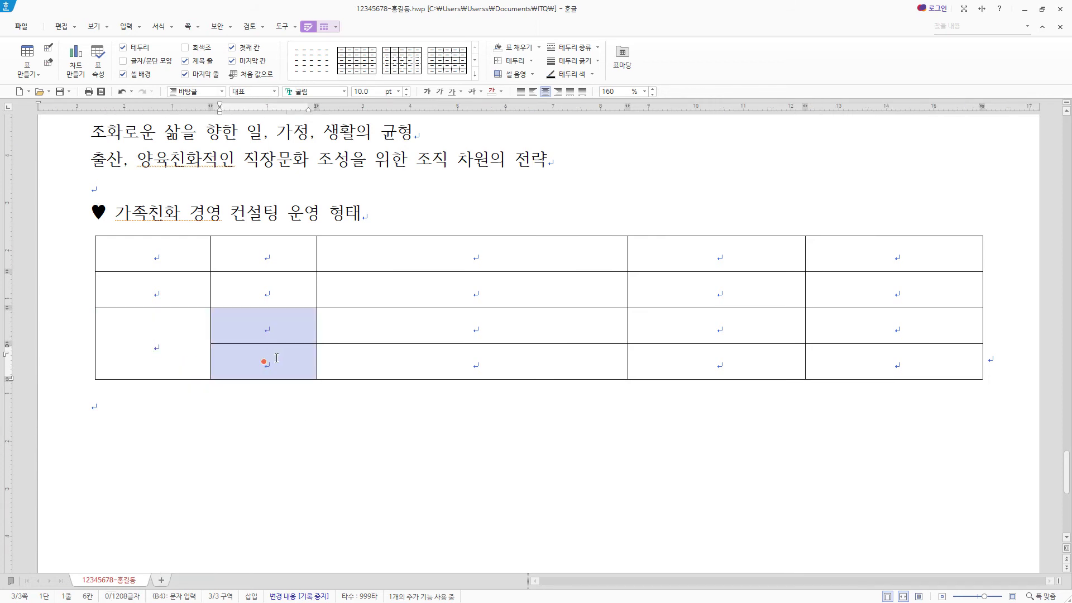
right_click(267, 362)
left_click(331, 491)
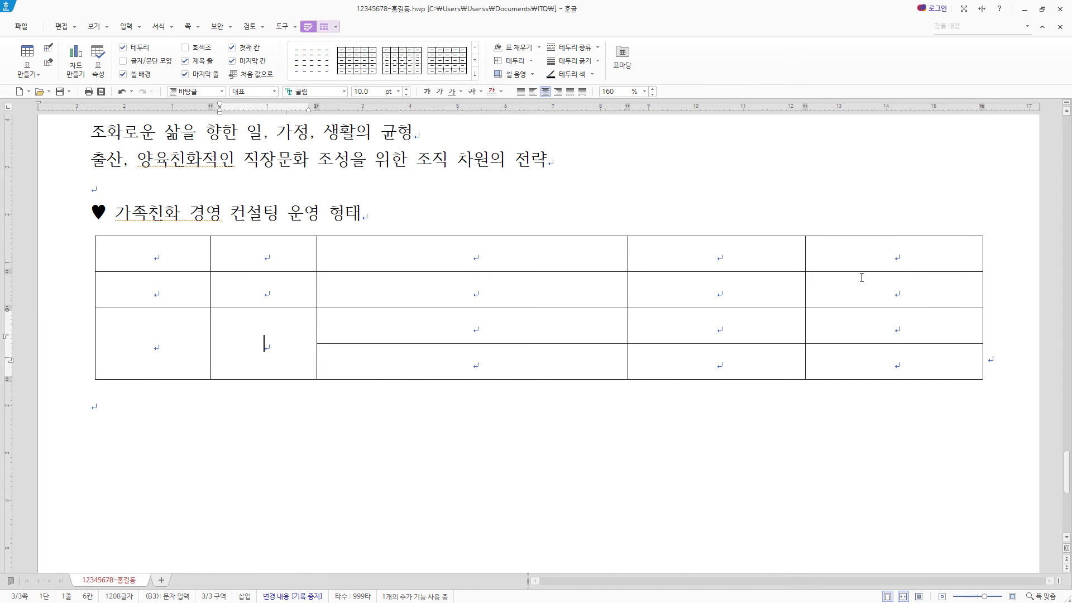
- Merge the second- and third-row cells of the table's last column
left_click_drag(861, 282, 854, 328)
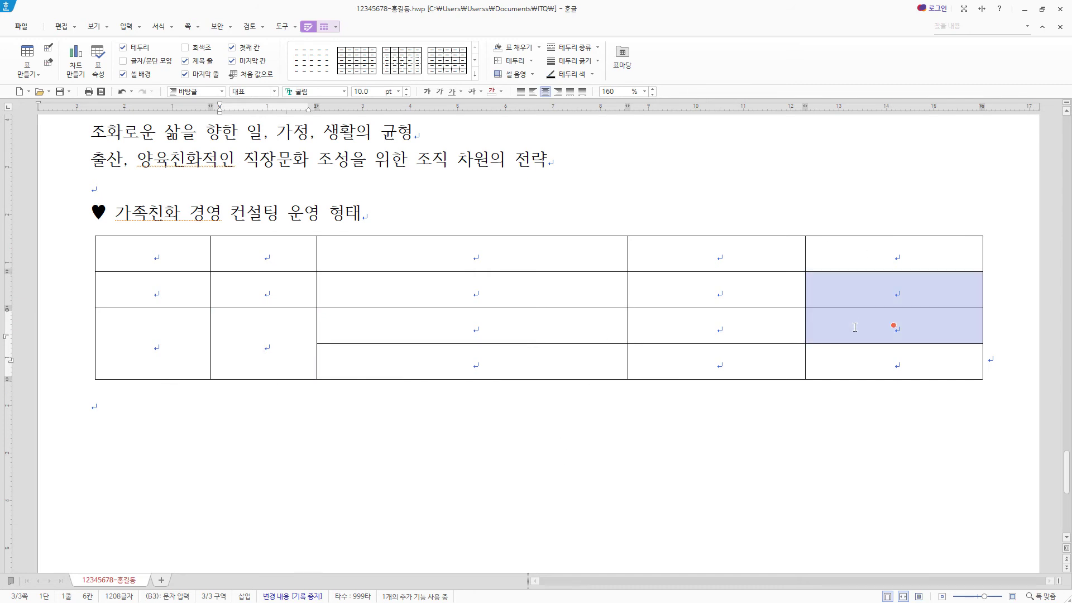
right_click(855, 327)
left_click(918, 458)
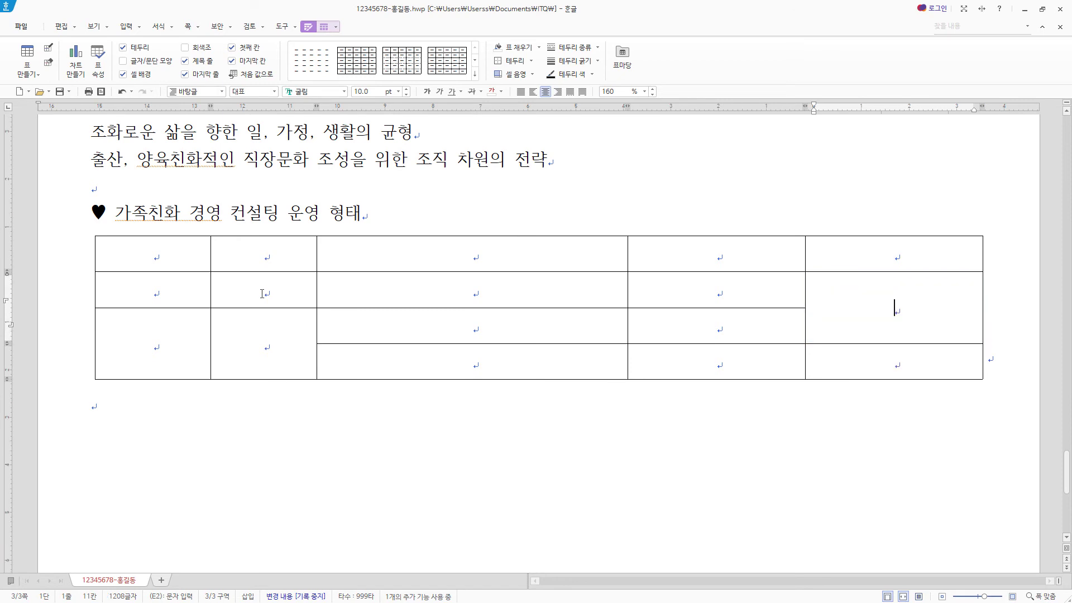
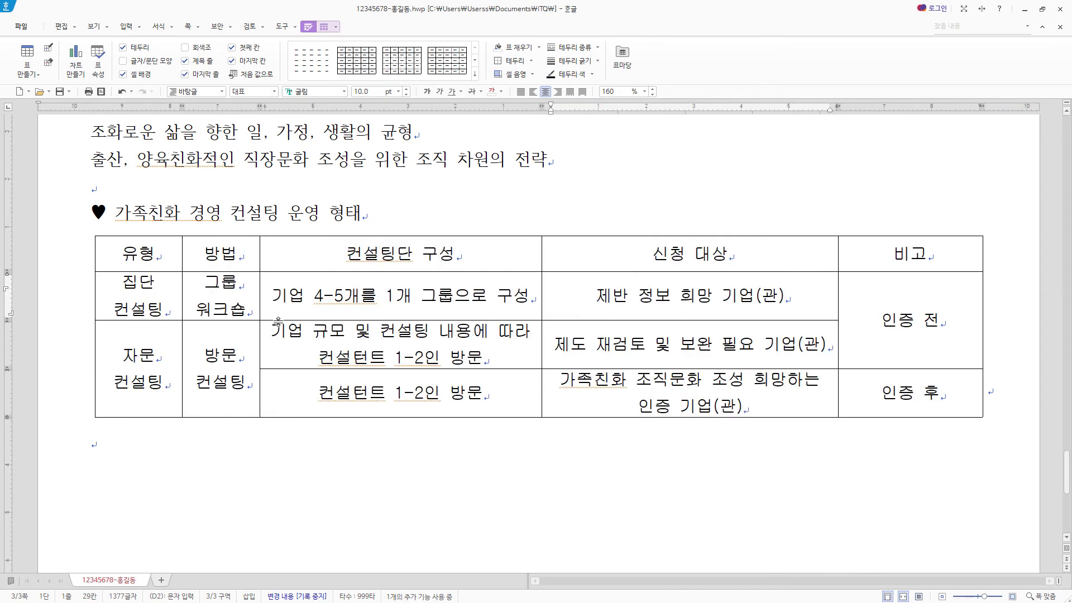
- Select every cell of the filled-in table and increase all row heights by three increments
scroll(415, 369, "down", 3)
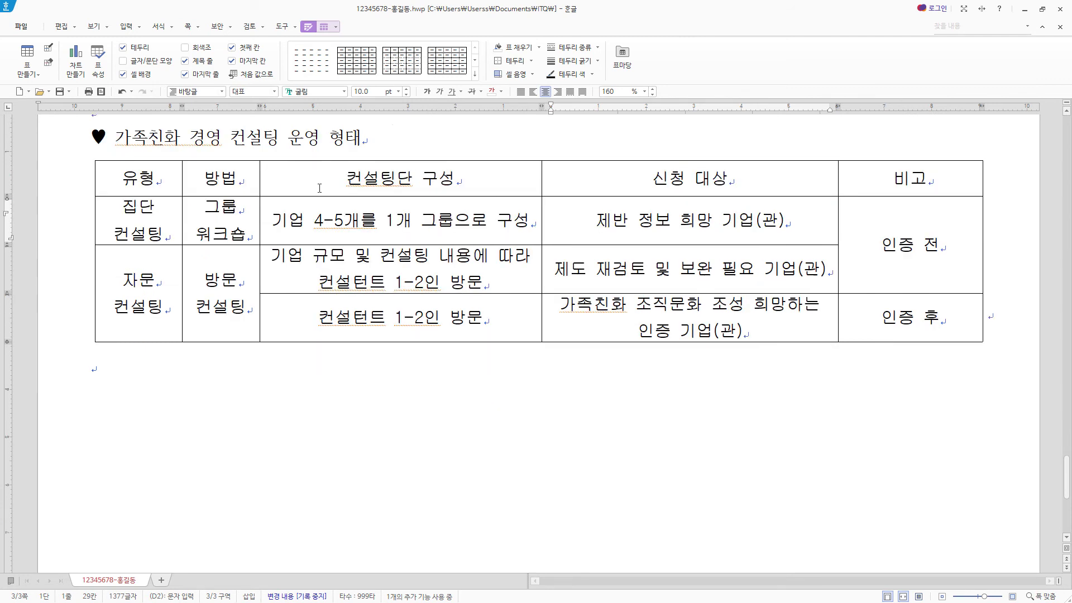
left_click_drag(156, 183, 891, 300)
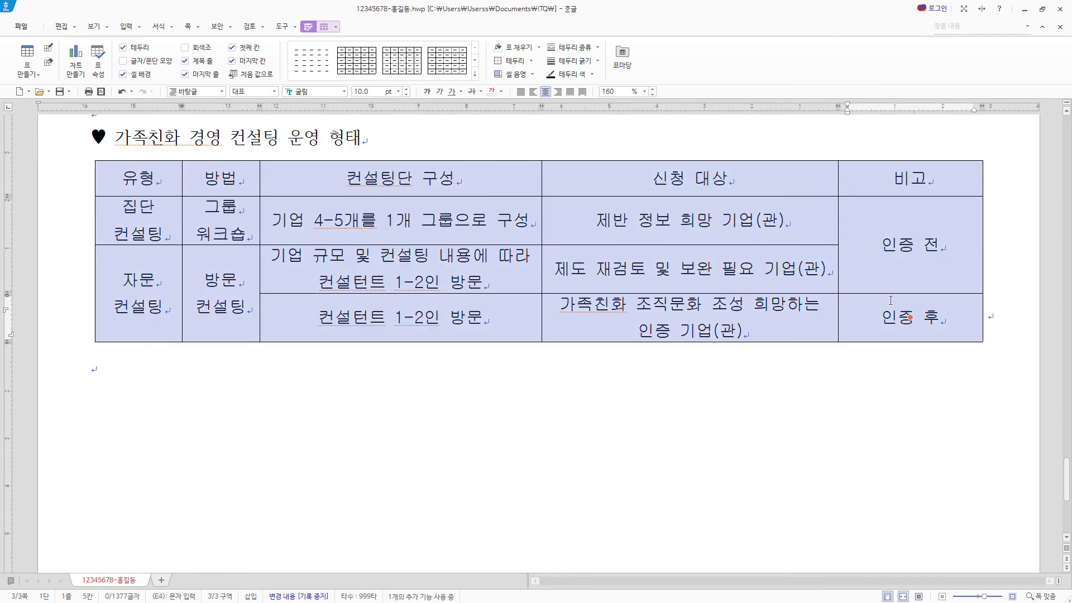
key("ctrl+Down")
key("ctrl+Down")
key("ctrl+Down")
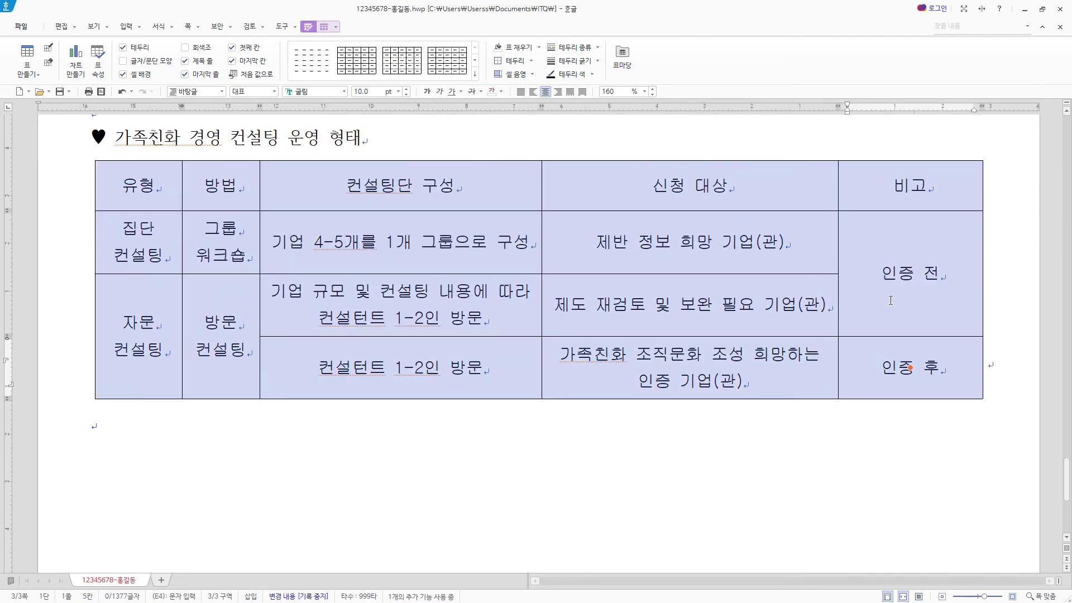
- Leave a blank line below the table and write 한국건강가정진흥원 on the following line, aligned right
left_click(106, 425)
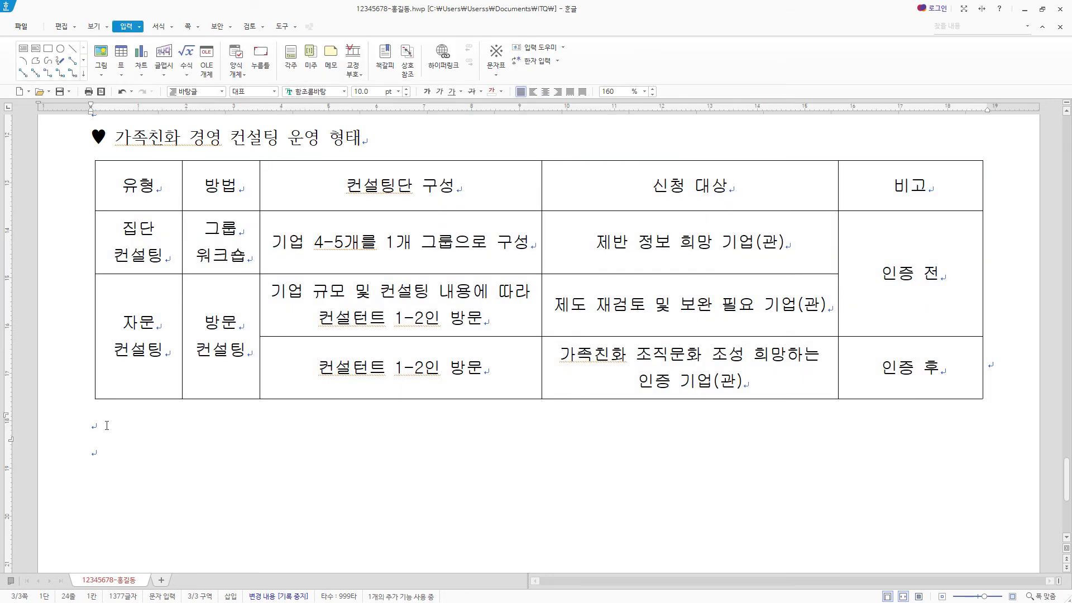
left_click(105, 444)
type("한국건강가정진흥원")
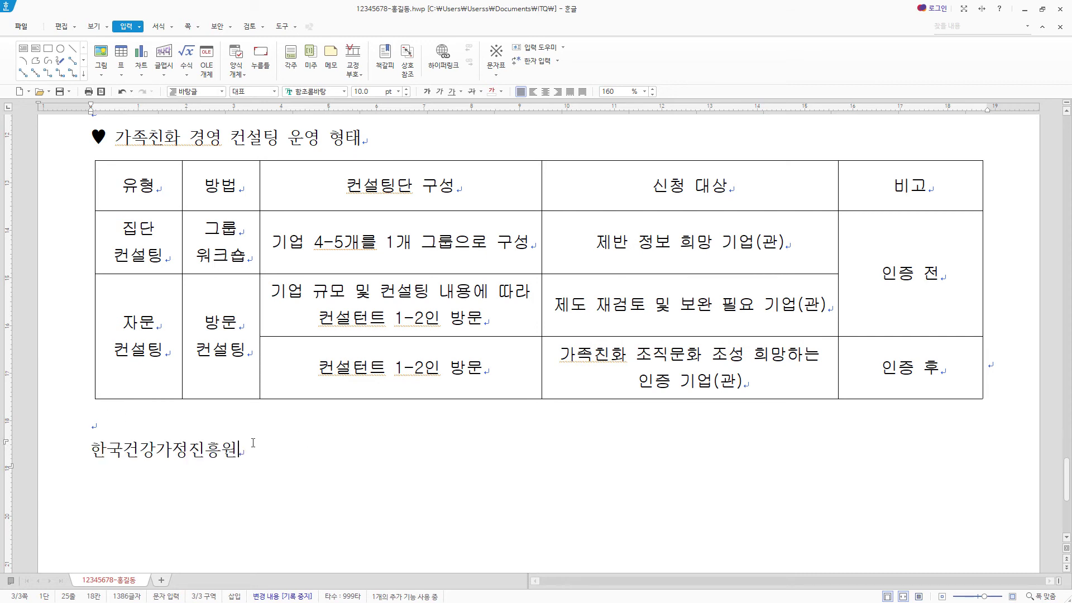
left_click(557, 91)
- Format page three's title 가족이 웃을 수 있는 세상 in 굴림, 18 pt, bold and centred
scroll(581, 363, "up", 10)
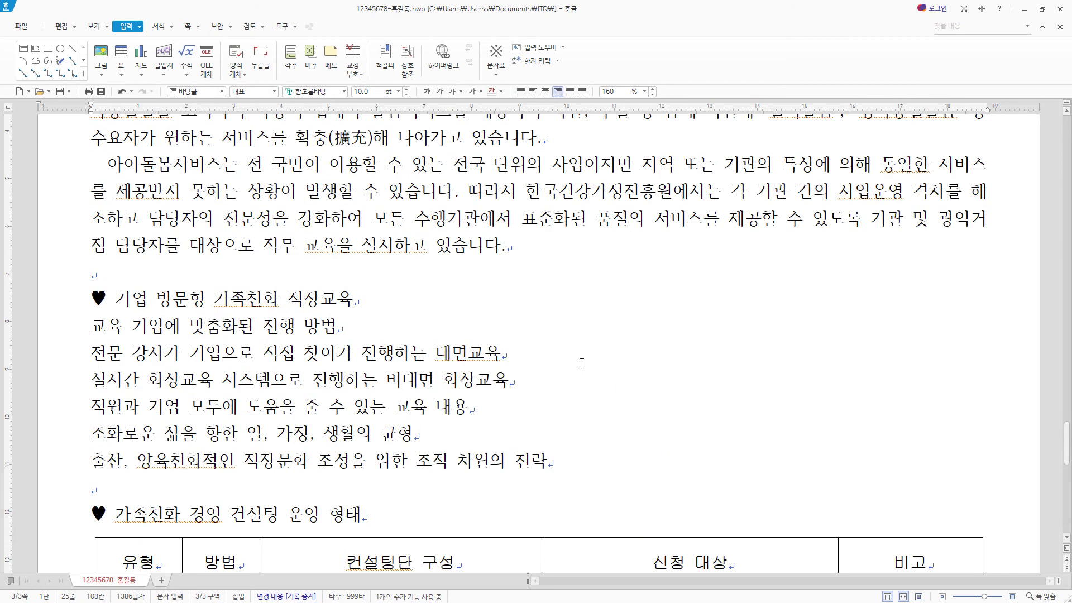
left_click(401, 256)
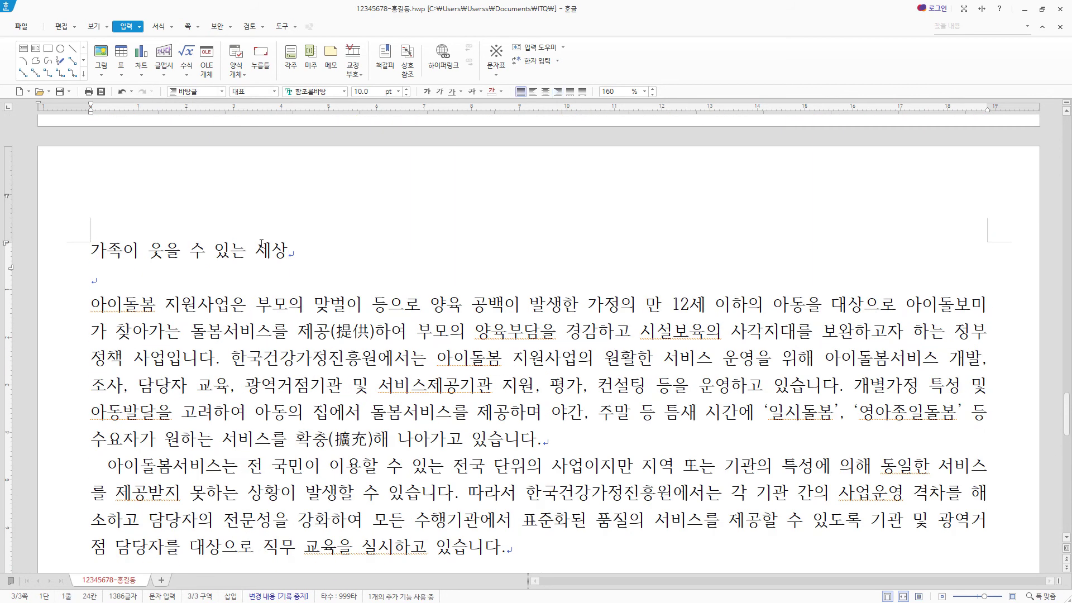
key("shift+Home")
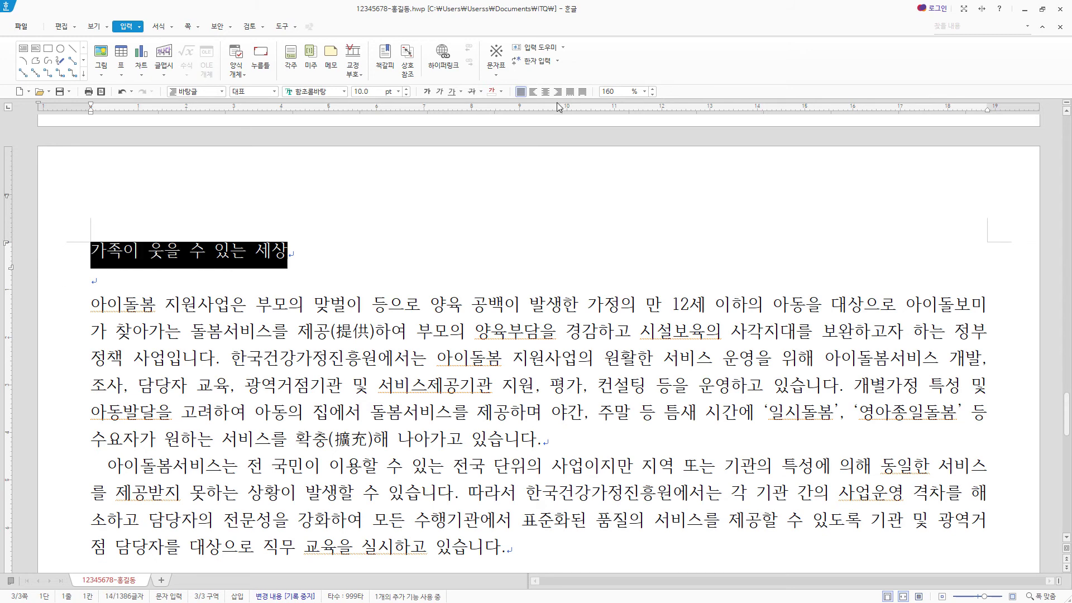
left_click(338, 92)
type("굴림")
key("Return")
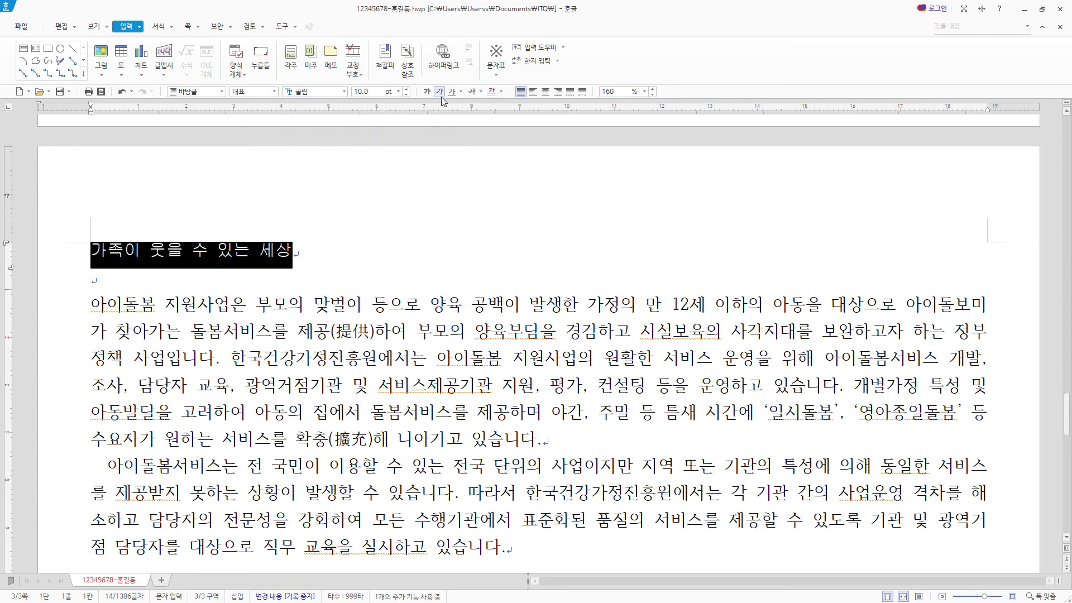
left_click(369, 91)
type("18")
key("Return")
left_click(427, 92)
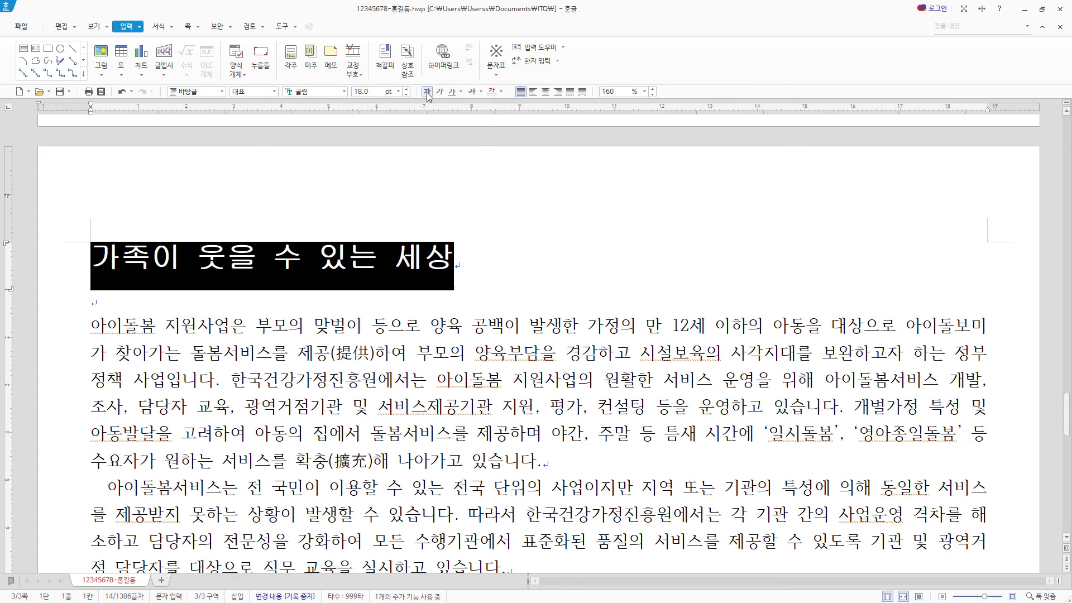
left_click(545, 92)
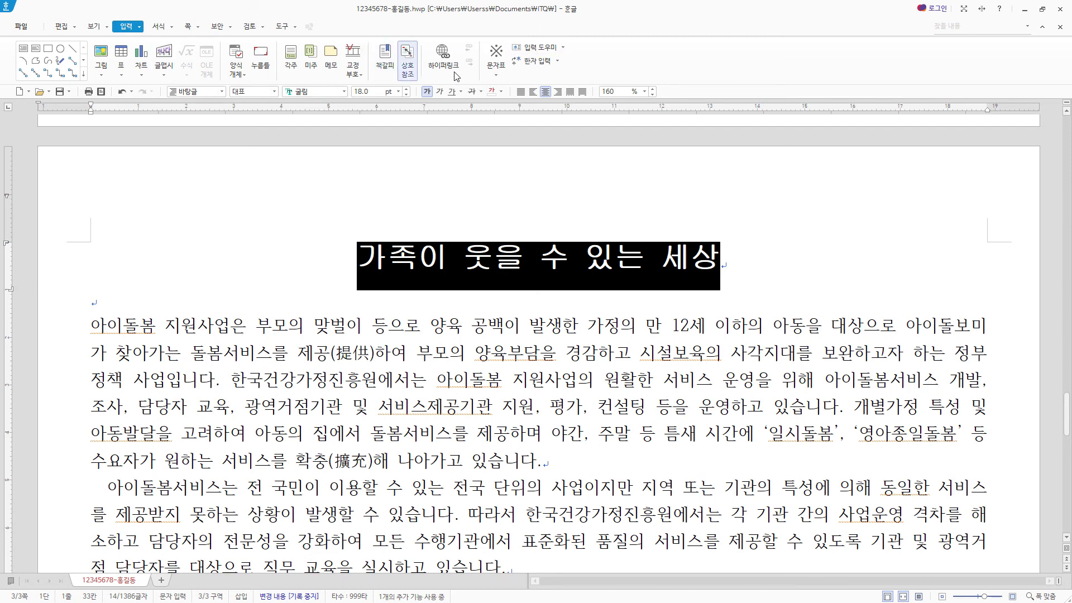
- Add the ruby text (덧말) 가족의 행복 above the title 가족이 웃을 수 있는 세상
left_click(140, 27)
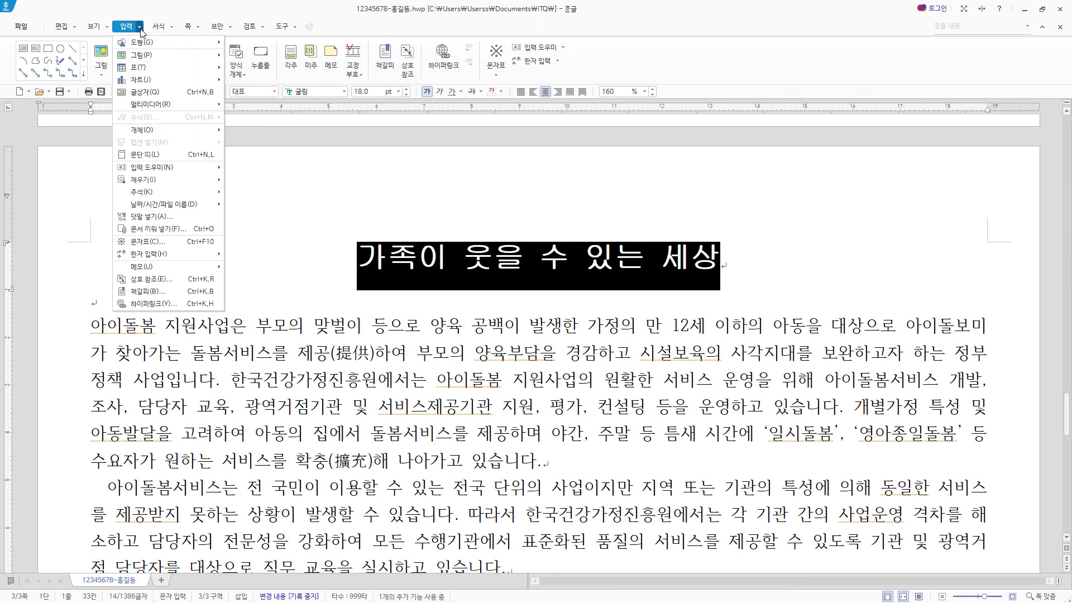
left_click(165, 222)
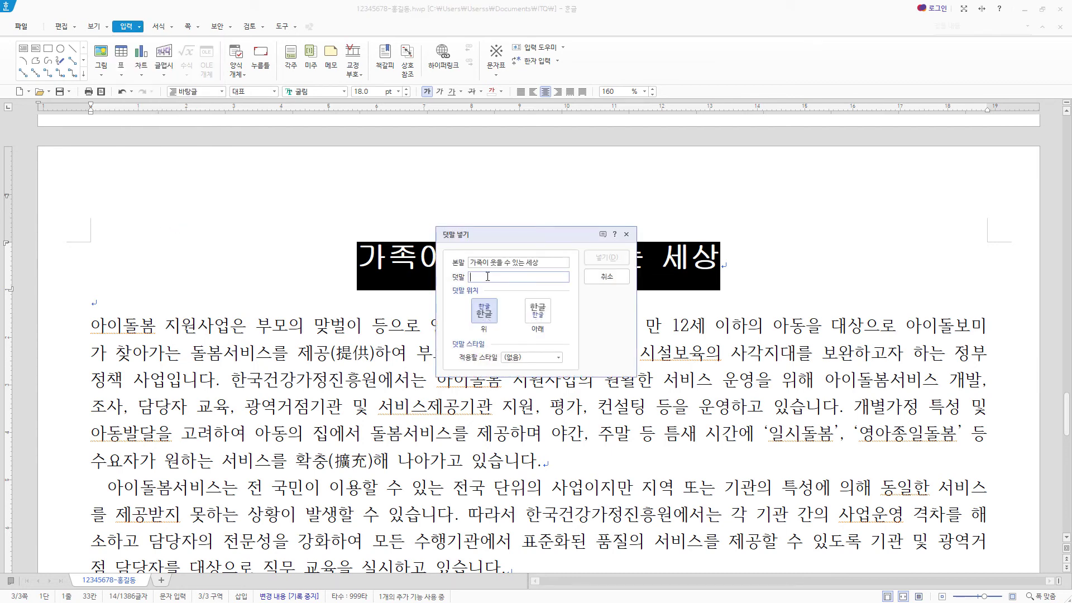
type("가족의 행복")
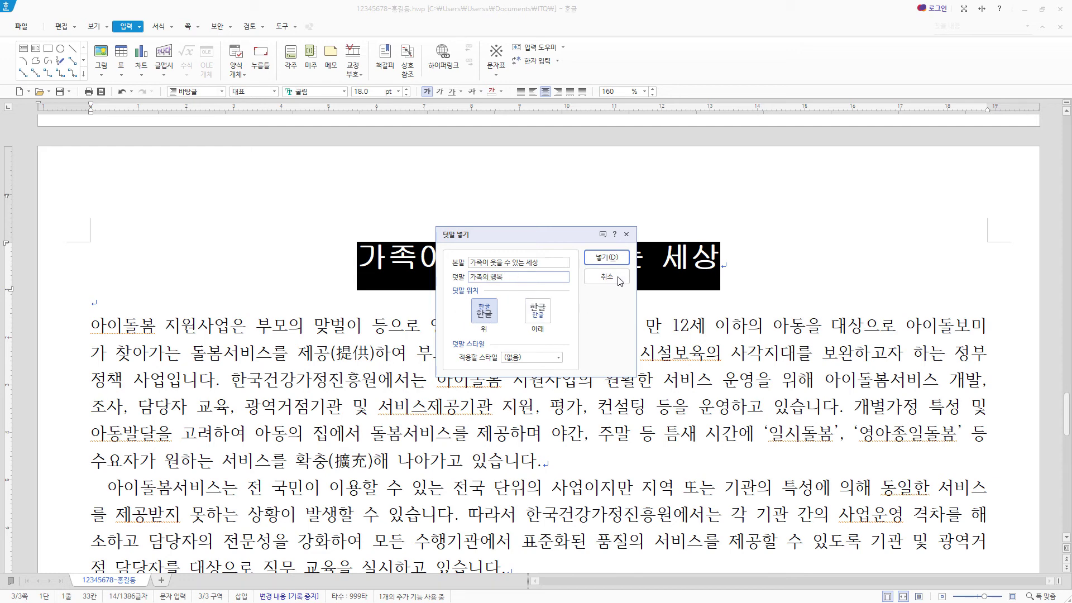
left_click(606, 258)
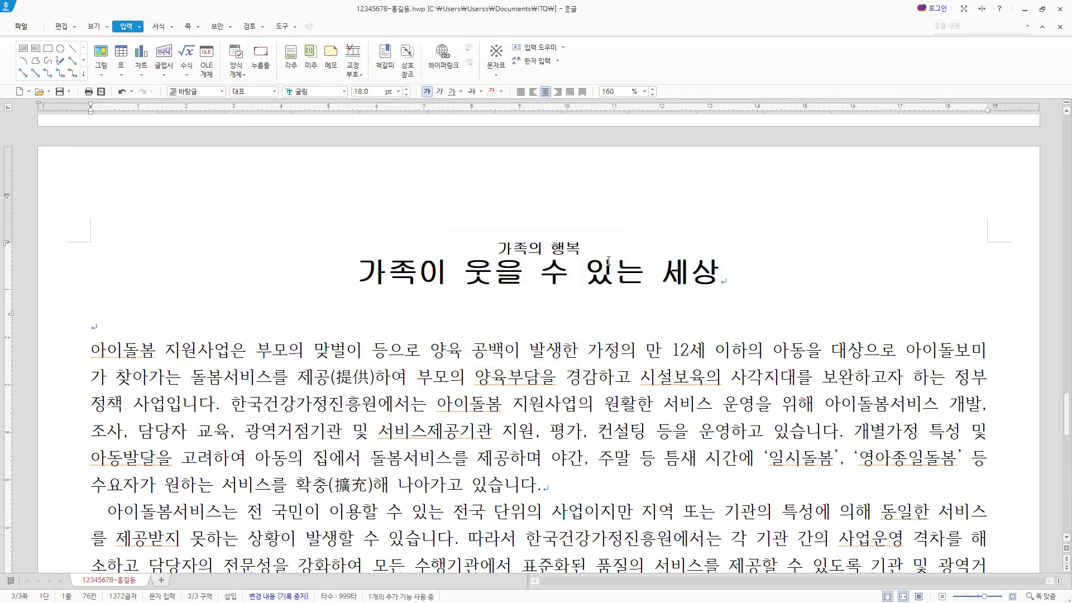
- Create a header (머리말) for both pages (양쪽) with no preset layout, containing the text 가족 사랑
left_click(339, 327)
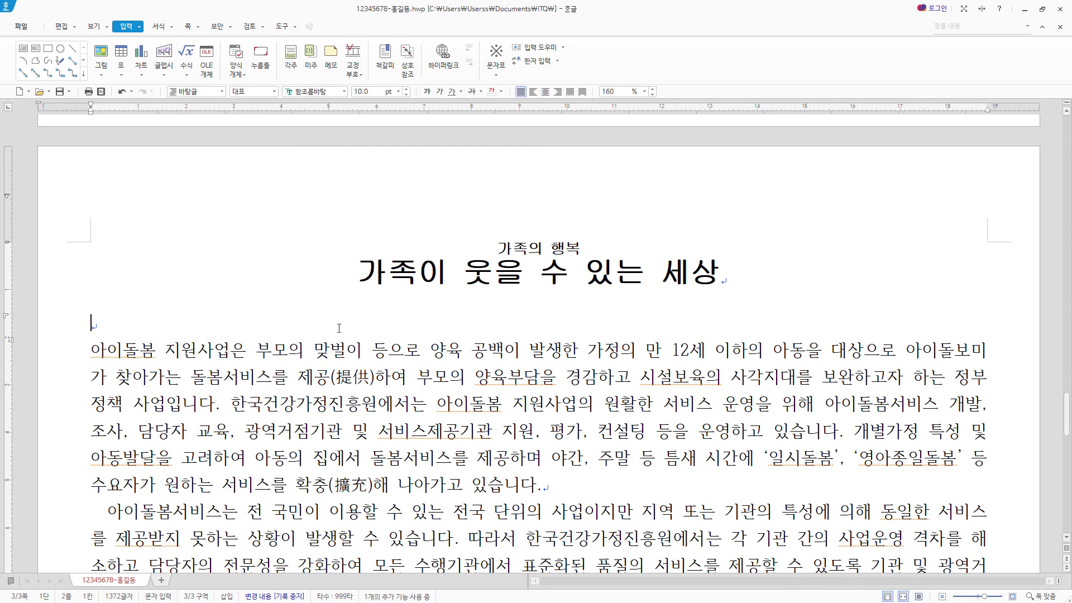
left_click(188, 26)
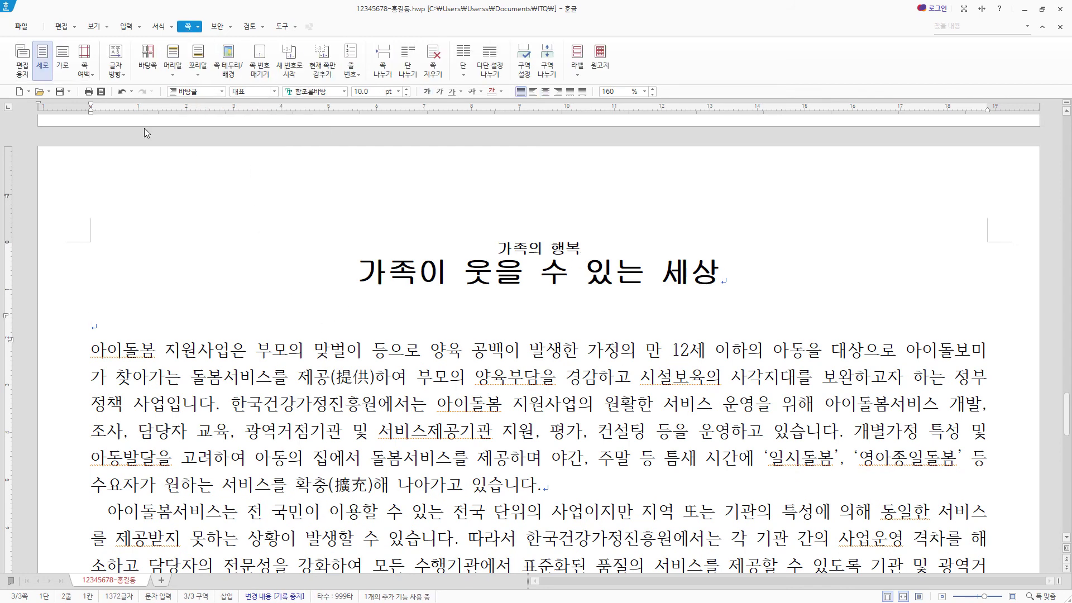
left_click(170, 79)
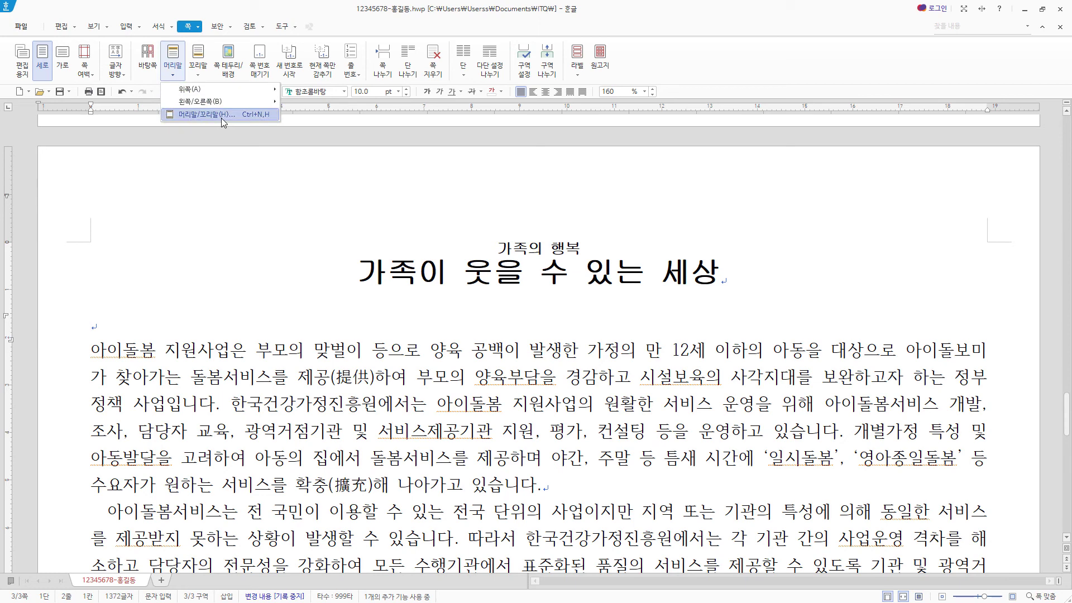
left_click(221, 118)
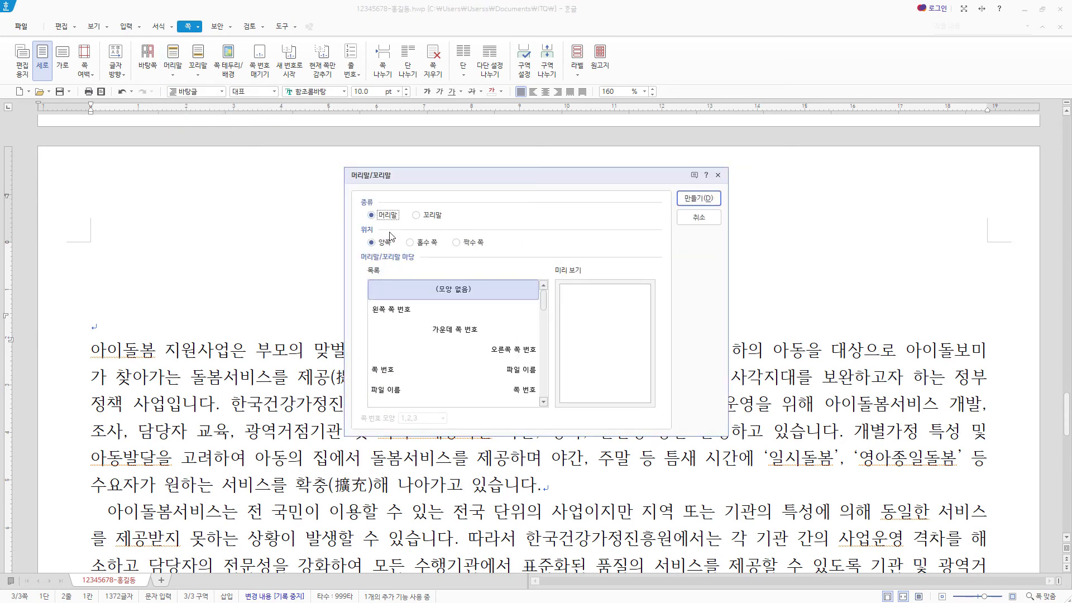
left_click(699, 198)
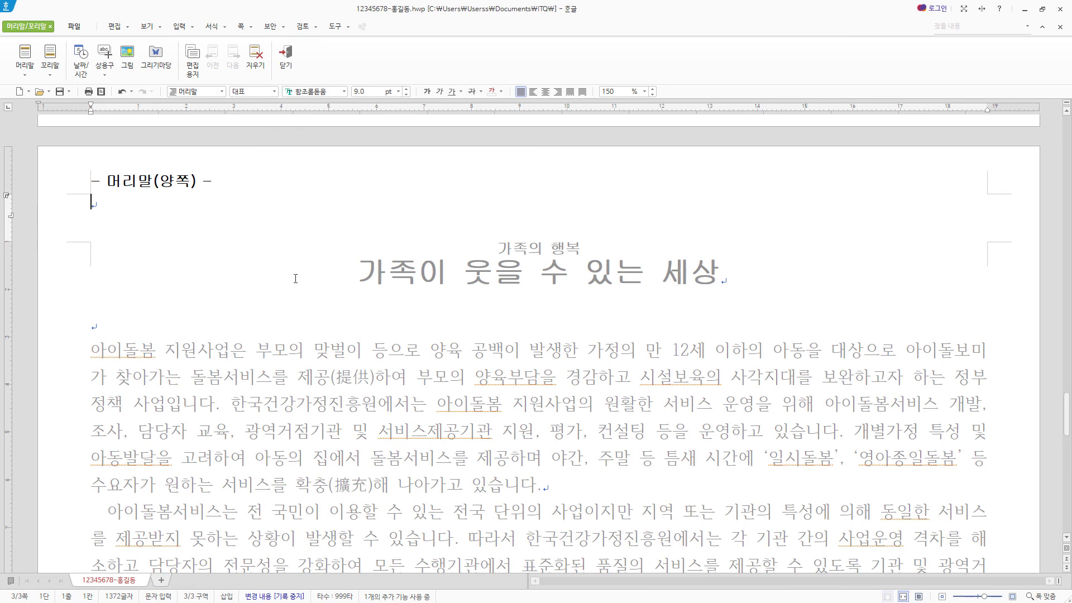
type("가족 사랑")
- Format the header text 가족 사랑 in 새굴림, 10 pt, right-aligned, and close header editing
key("shift+Left")
key("shift+Left")
key("shift+Left")
key("shift+Left")
key("shift+Left")
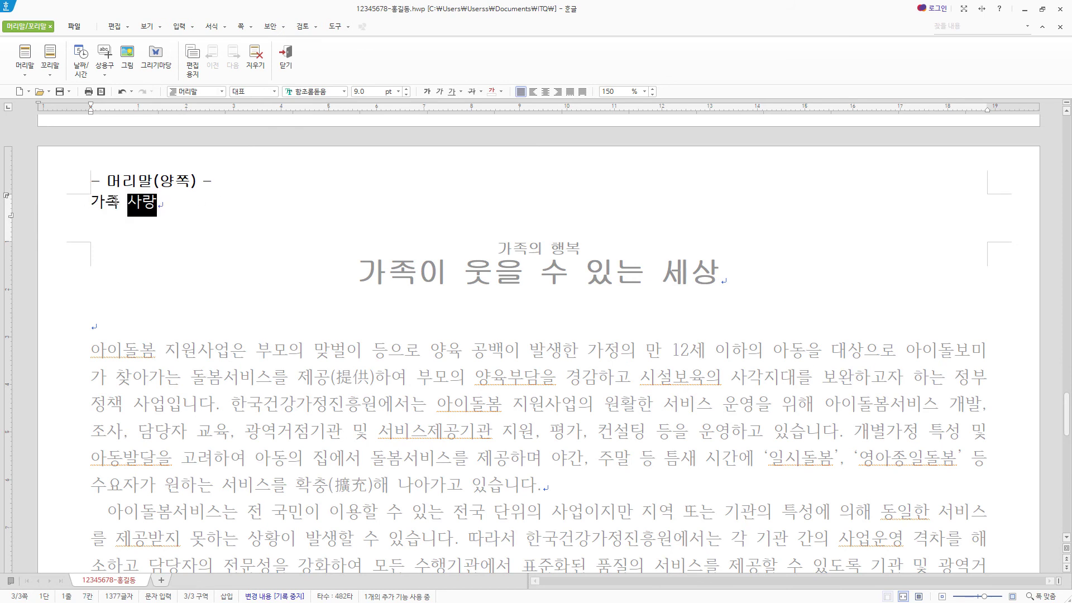
left_click(320, 92)
type("굴림")
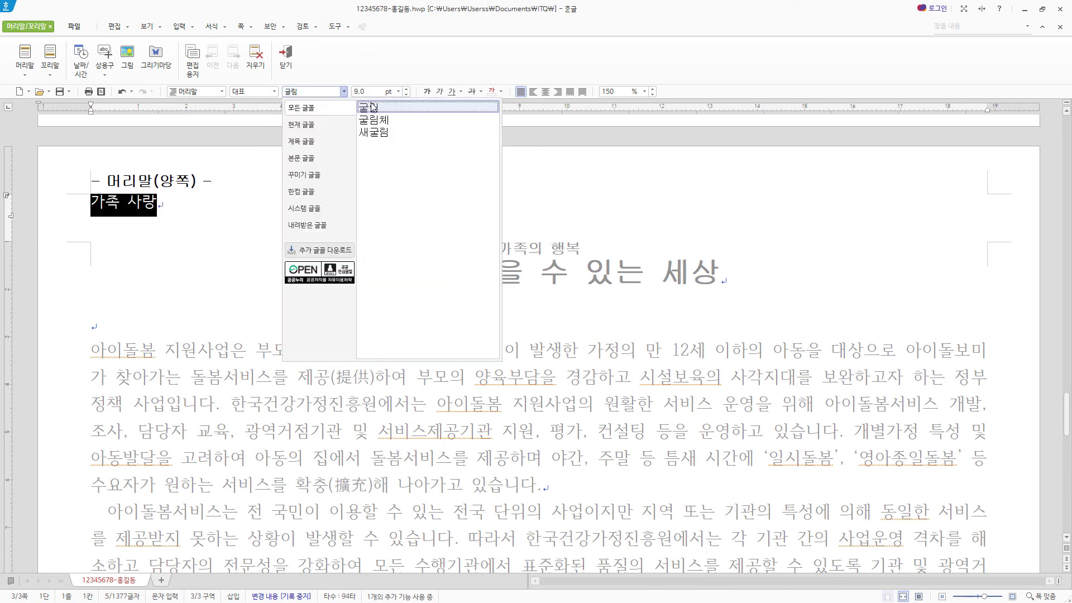
left_click(373, 132)
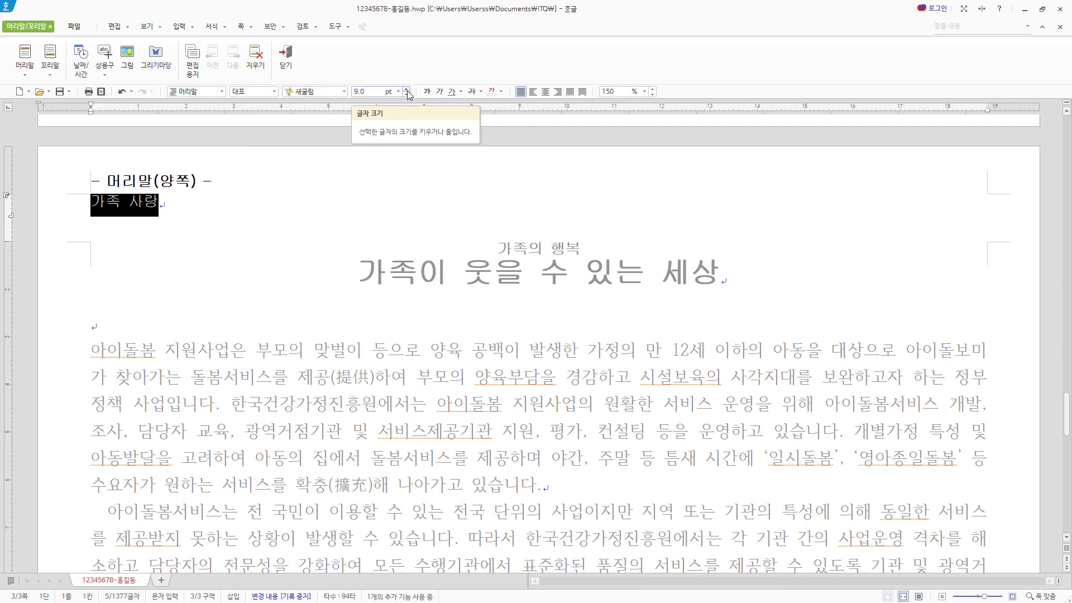
left_click(407, 89)
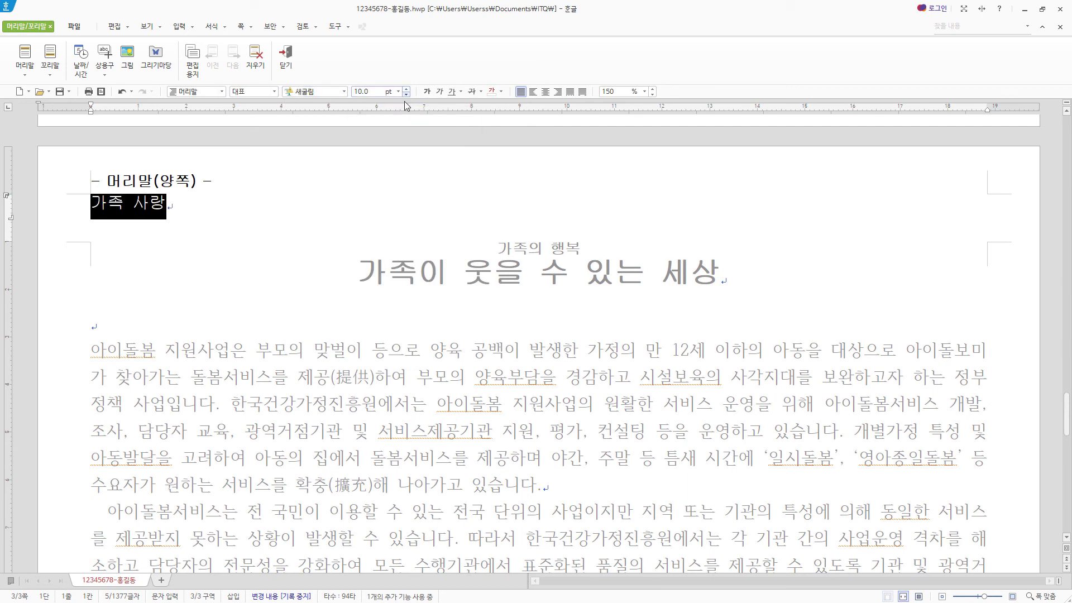
left_click(557, 95)
left_click(289, 58)
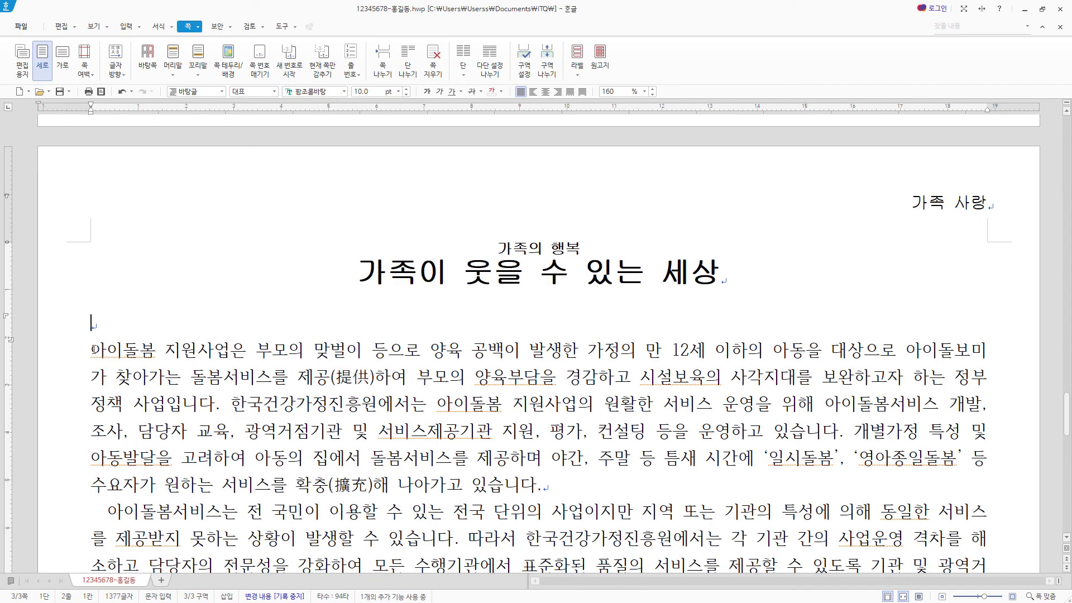
- Decorate the first letter of page three's first body paragraph as a two-line drop cap in 궁서 with a yellow background
left_click(92, 350)
scroll(94, 360, "down", 1)
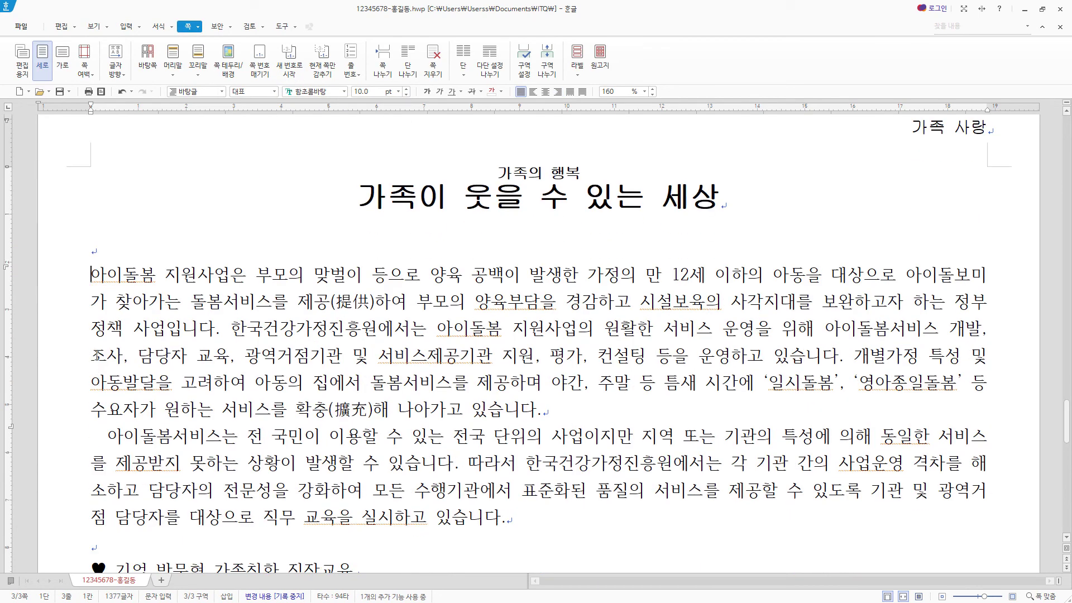
left_click(158, 27)
left_click(172, 26)
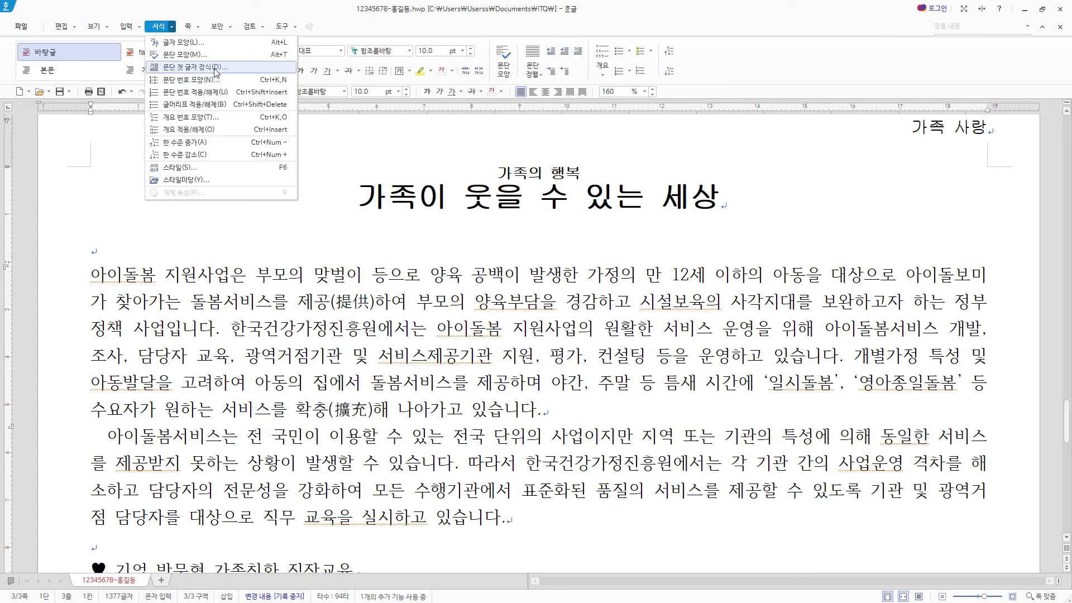
left_click(239, 69)
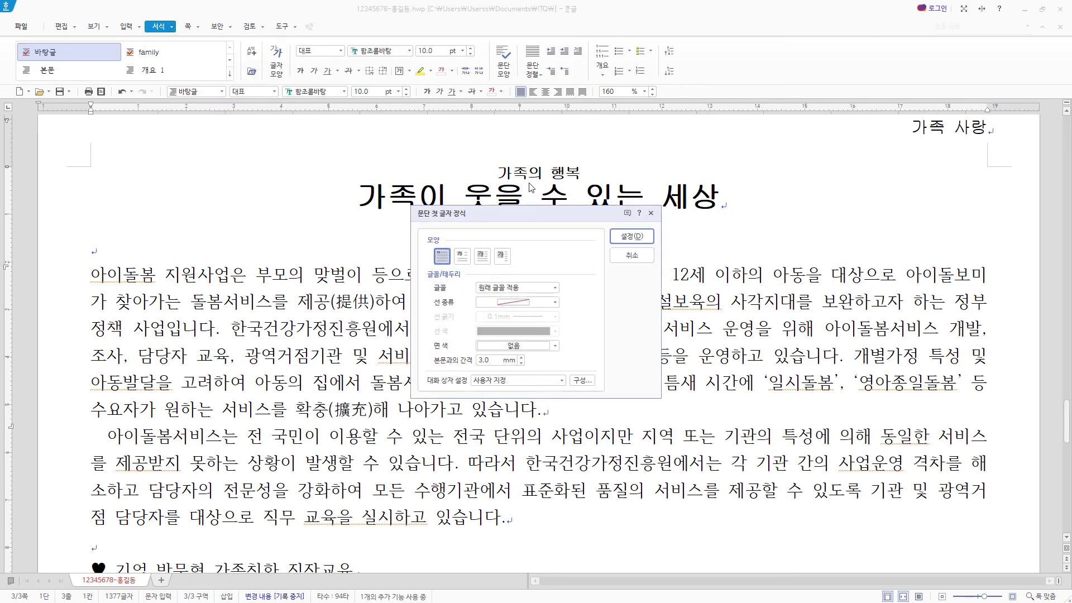
left_click(464, 258)
left_click(554, 288)
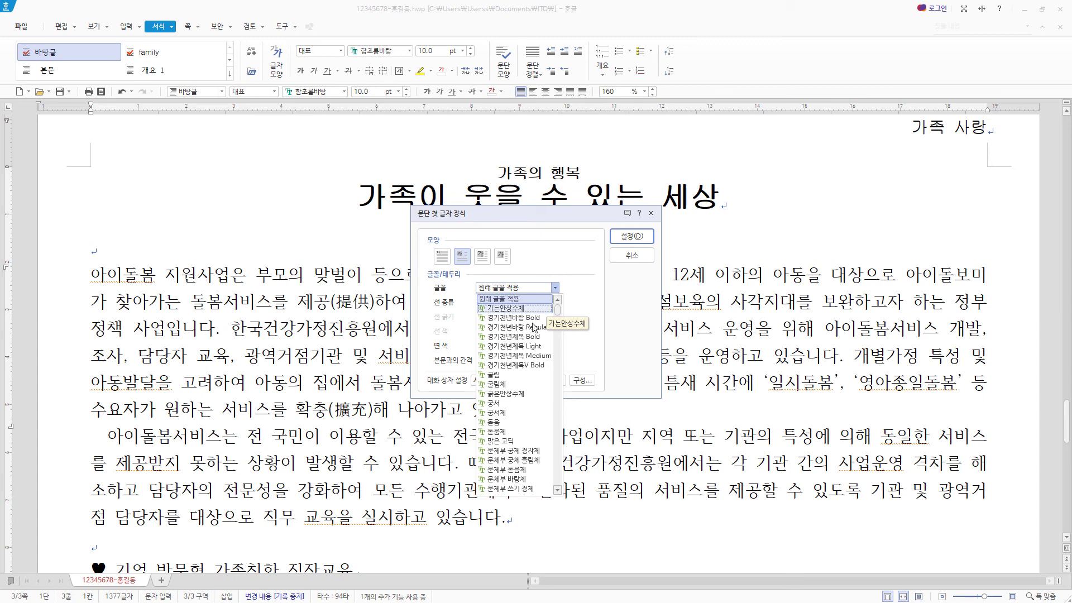
left_click(505, 403)
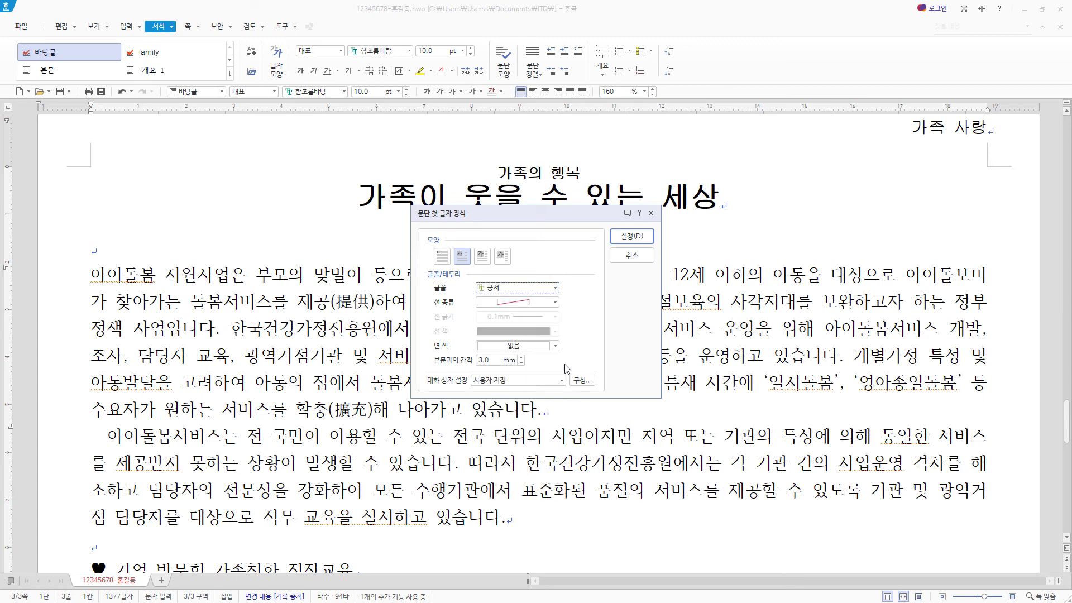
left_click(554, 346)
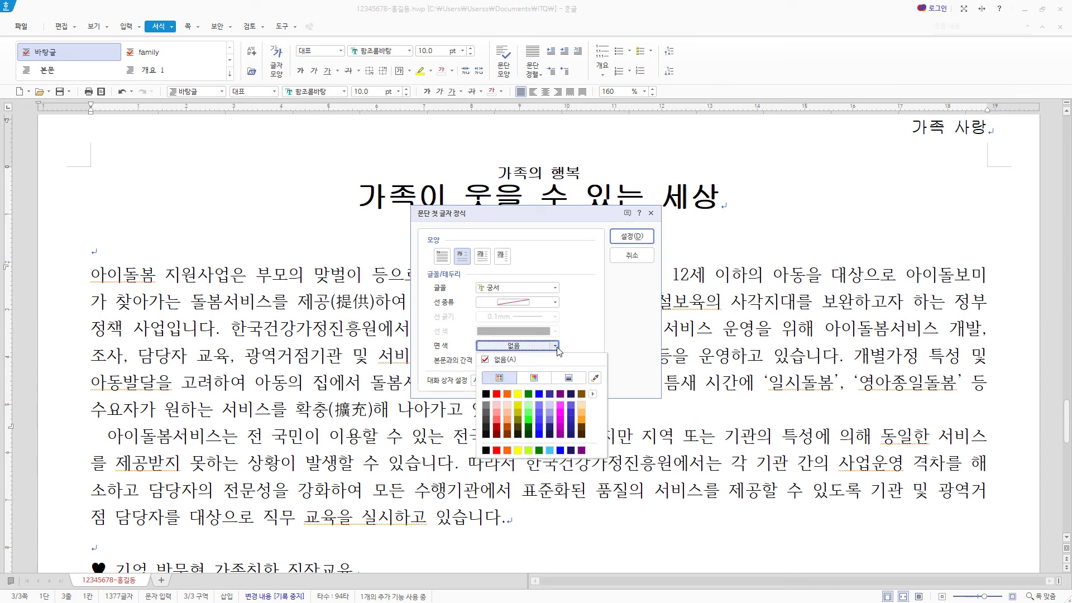
left_click(518, 394)
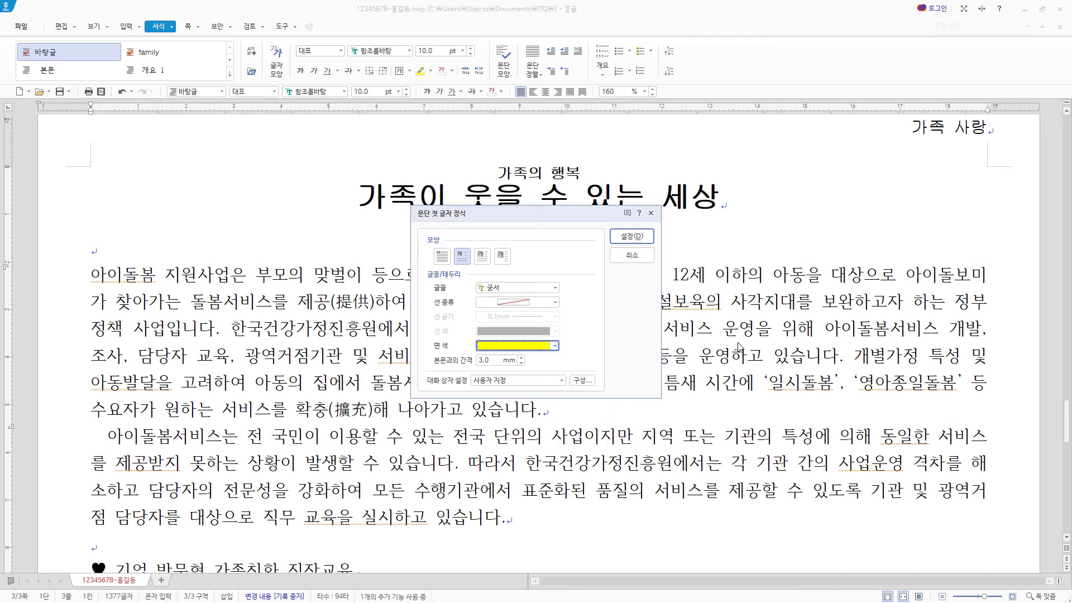
left_click(644, 237)
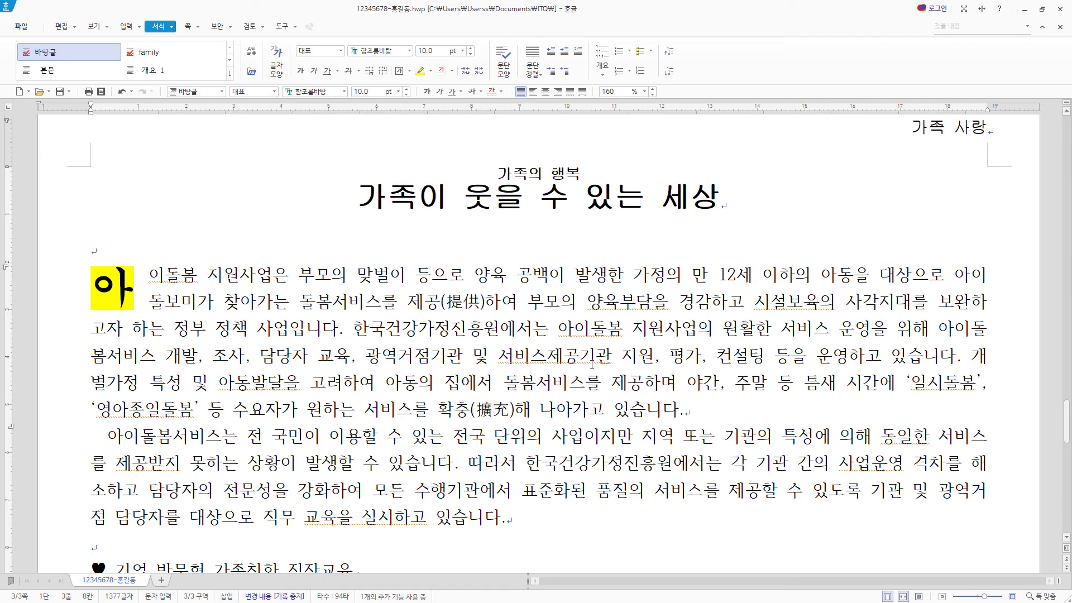
- Add a footnote after 지원 in the first body paragraph reading 서비스 제공기관의 서비스 질 향상 도모를 위해 사업현황 점검과 평가를 수행
left_click(658, 360)
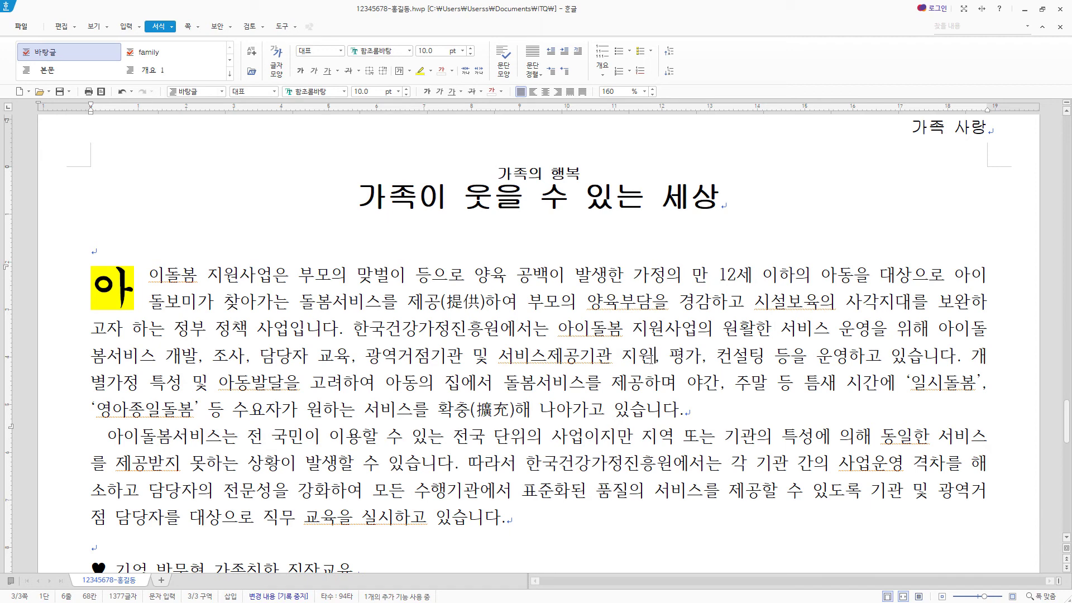
left_click(126, 26)
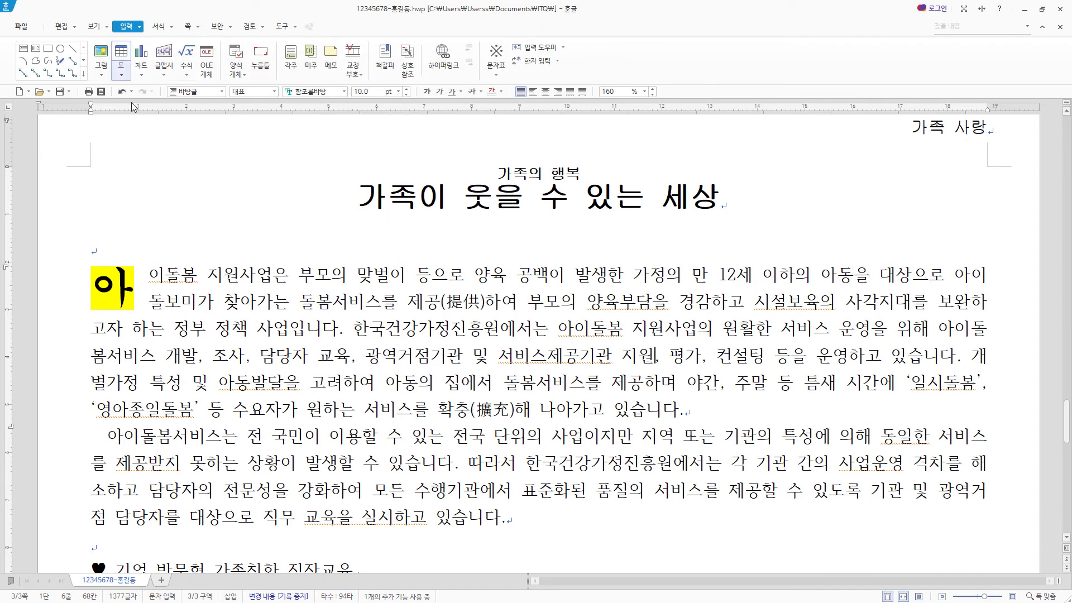
left_click(290, 58)
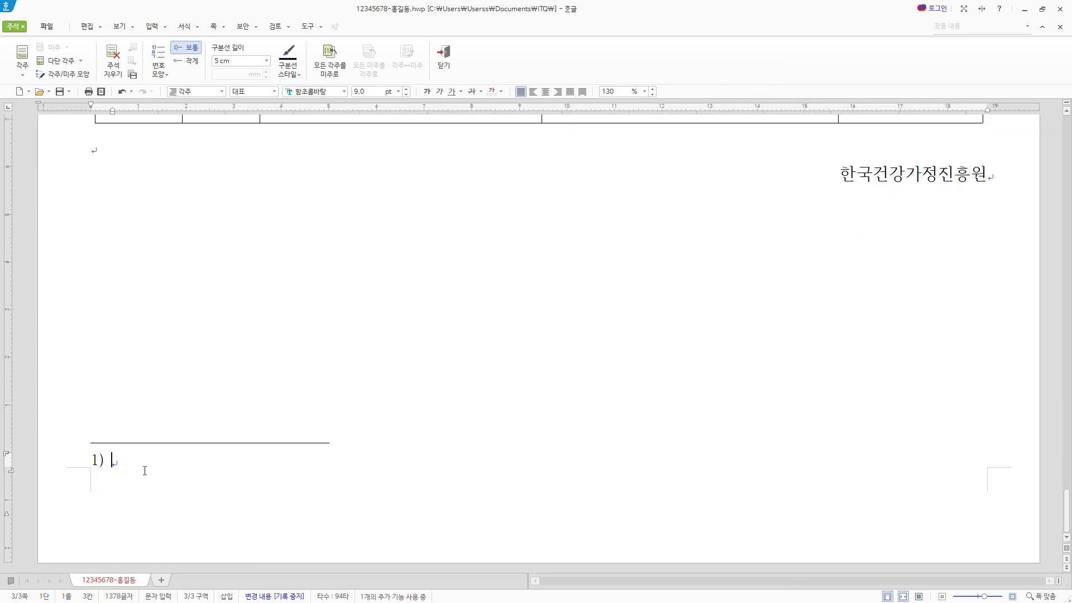
type("서비스 제공기관의 서비스 질 향상 도모를 위해 사업현황 점검과 평가를 수행")
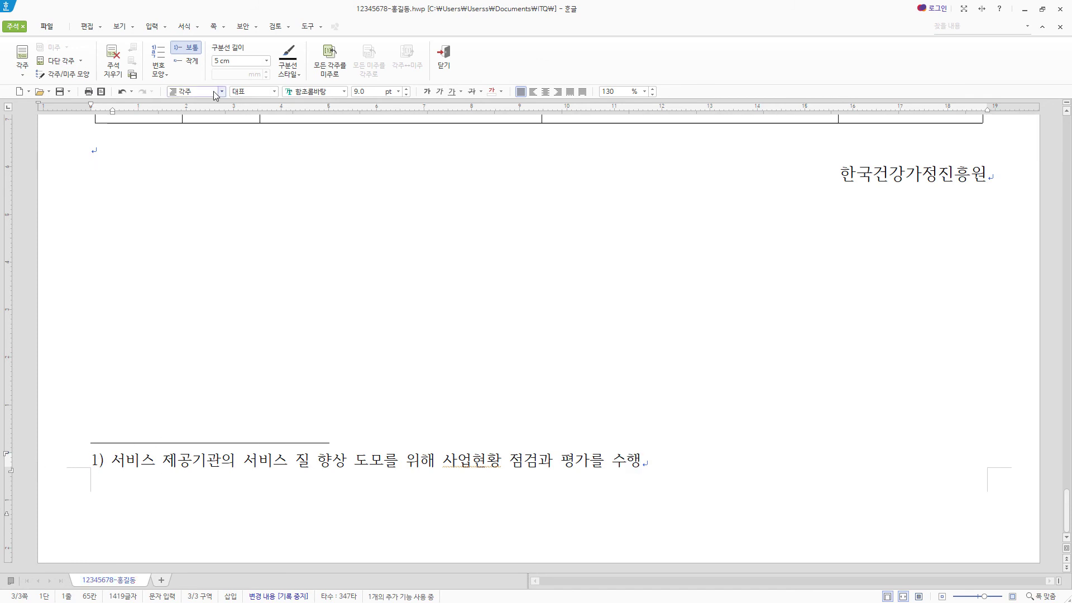
- Set the footnote number format to Ⓐ, Ⓑ, Ⓒ and check it in the footnote shape settings (주석 모양)
left_click(165, 75)
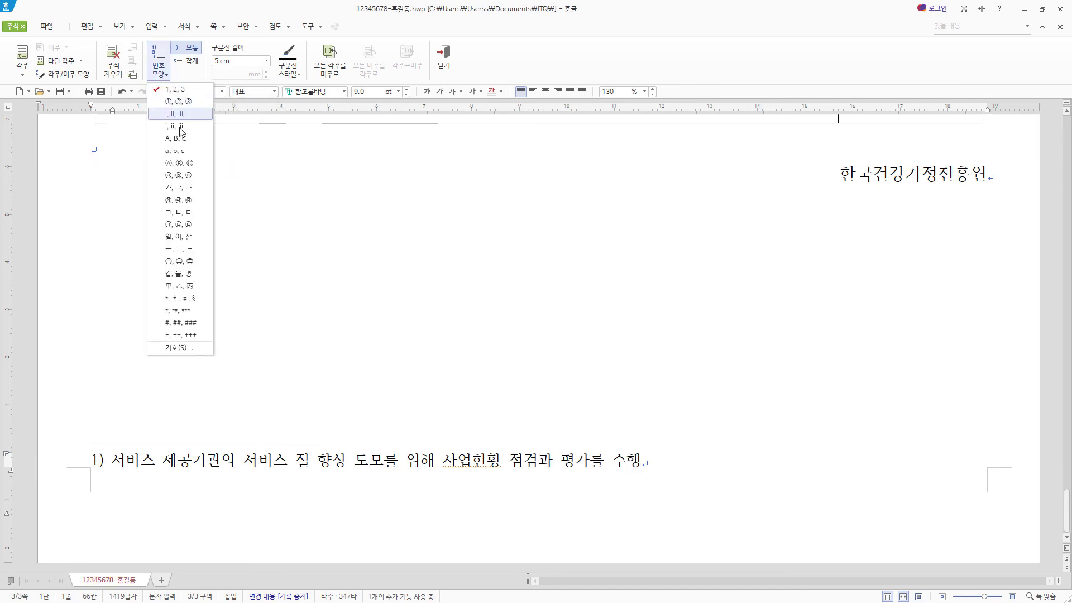
left_click(188, 163)
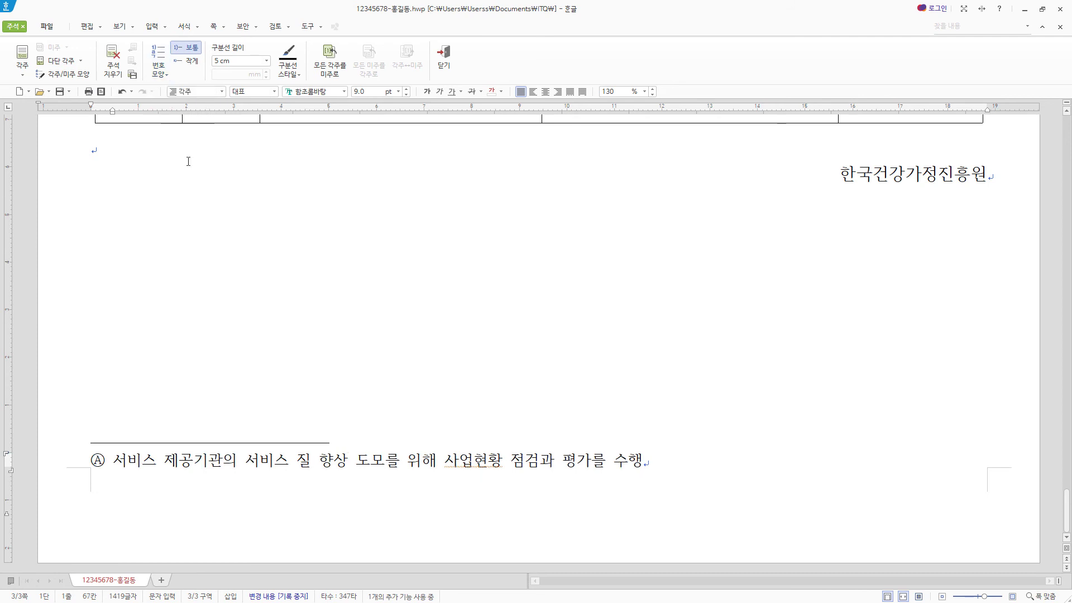
left_click(62, 74)
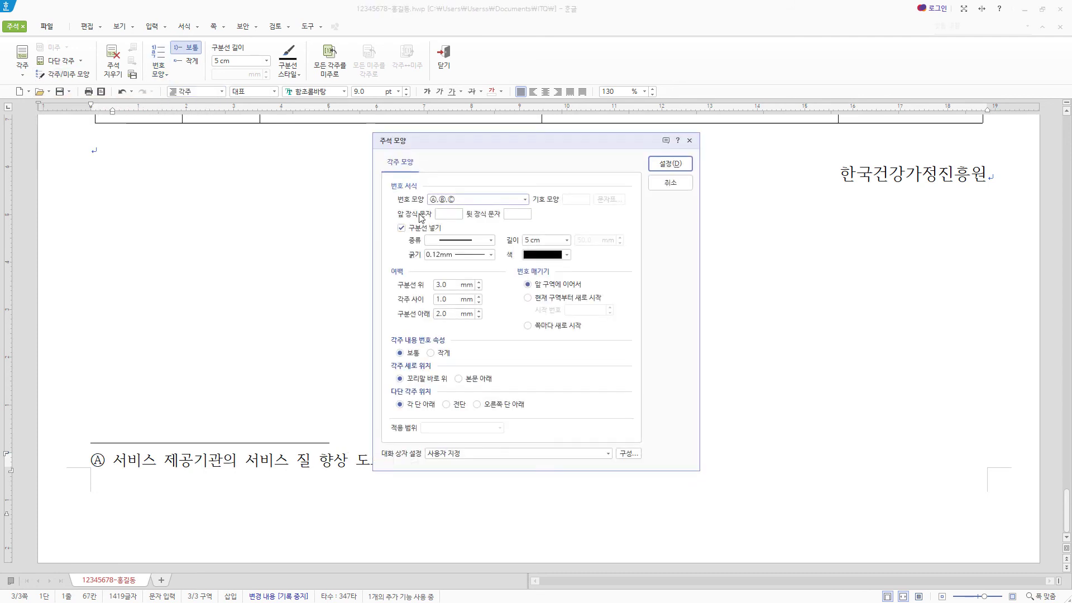
left_click(499, 200)
left_click(499, 200)
left_click(450, 214)
key("Tab")
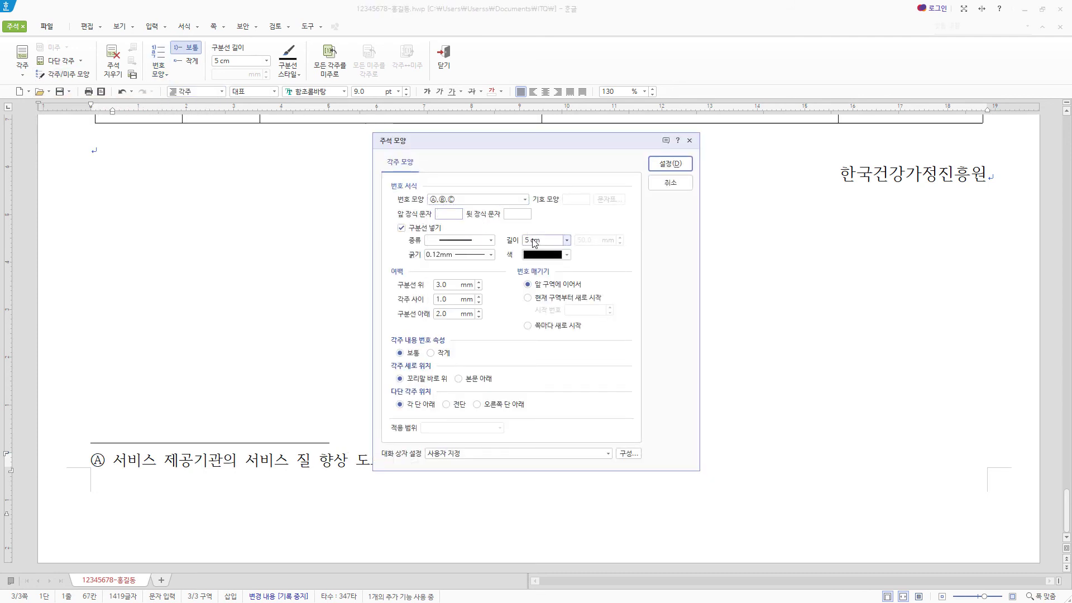
left_click(689, 140)
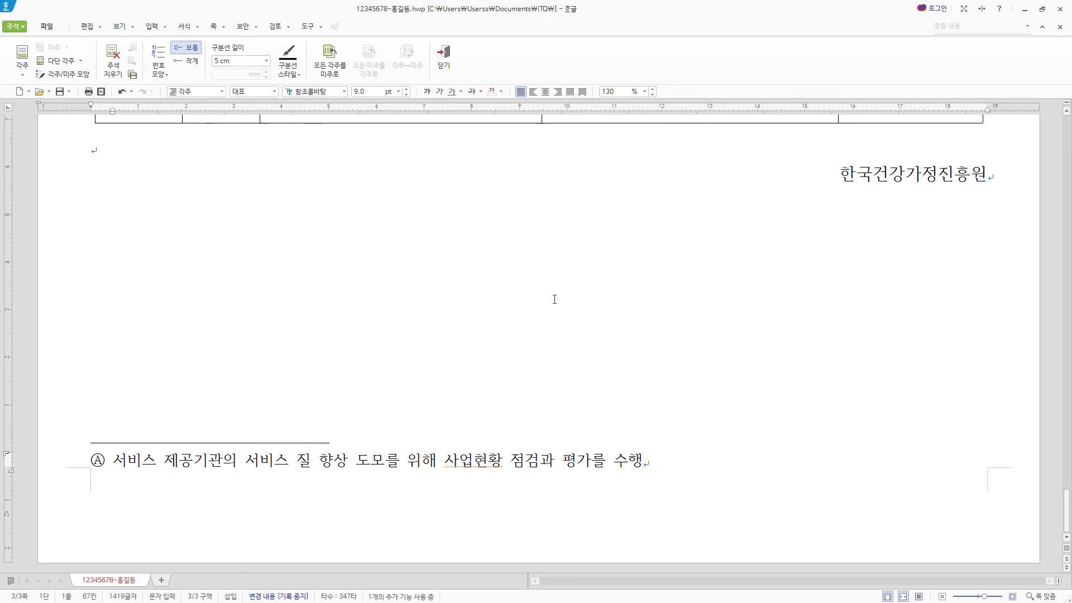
- Insert the picture 그림4.JPG from the ITQ Picture folder into the first body paragraph
scroll(566, 335, "up", 5)
scroll(566, 335, "up", 10)
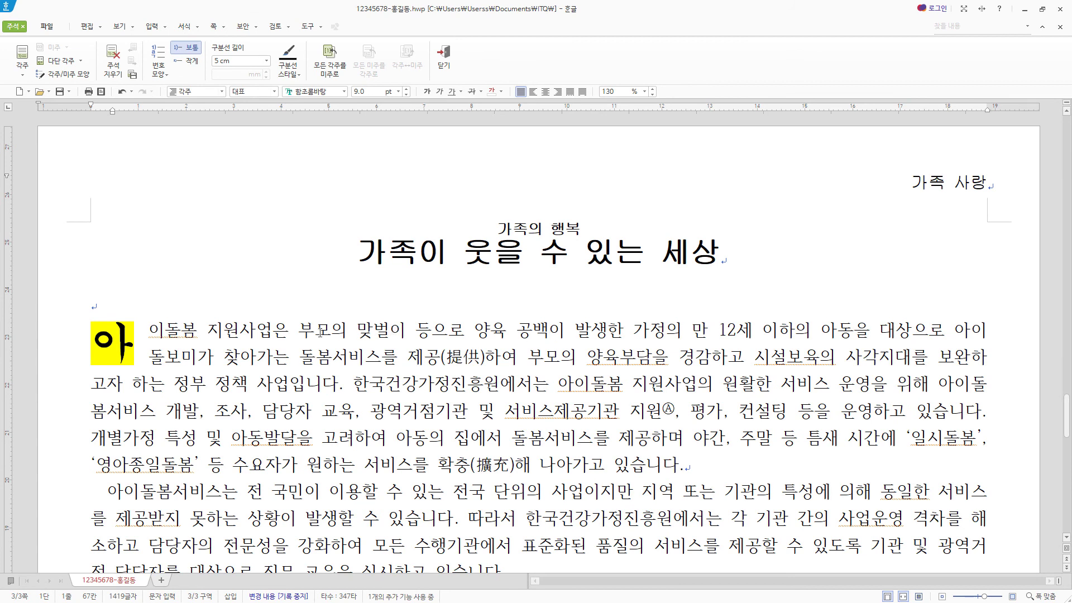
left_click(634, 350)
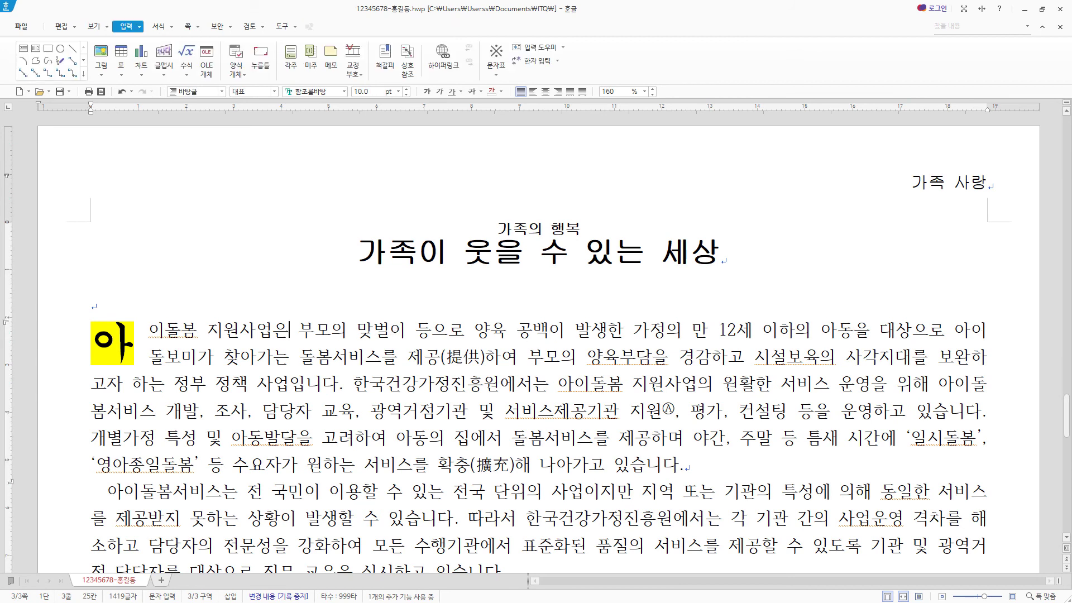
left_click(107, 56)
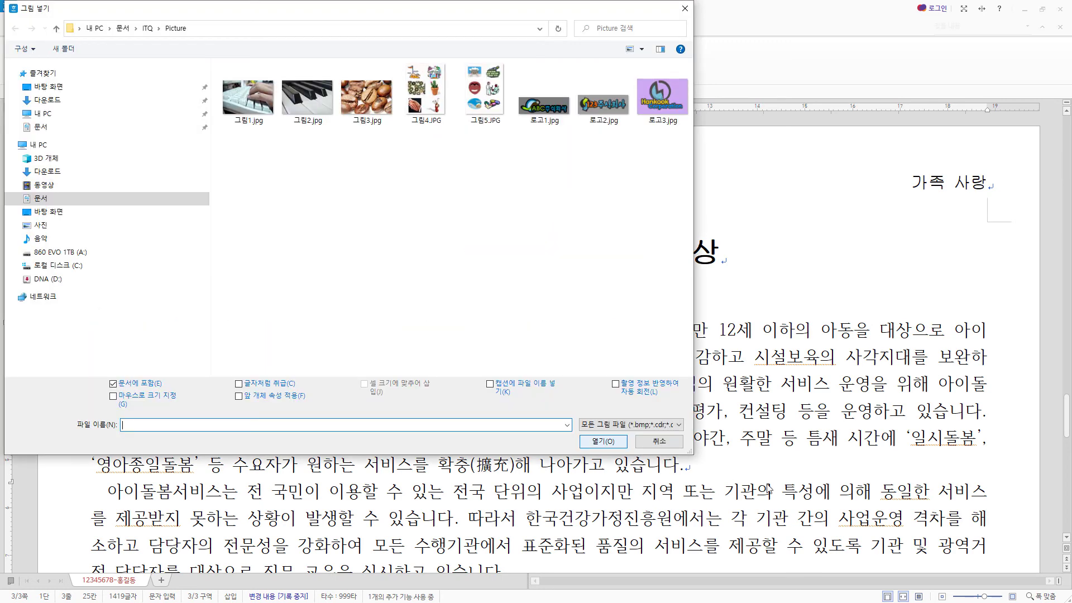
left_click(439, 91)
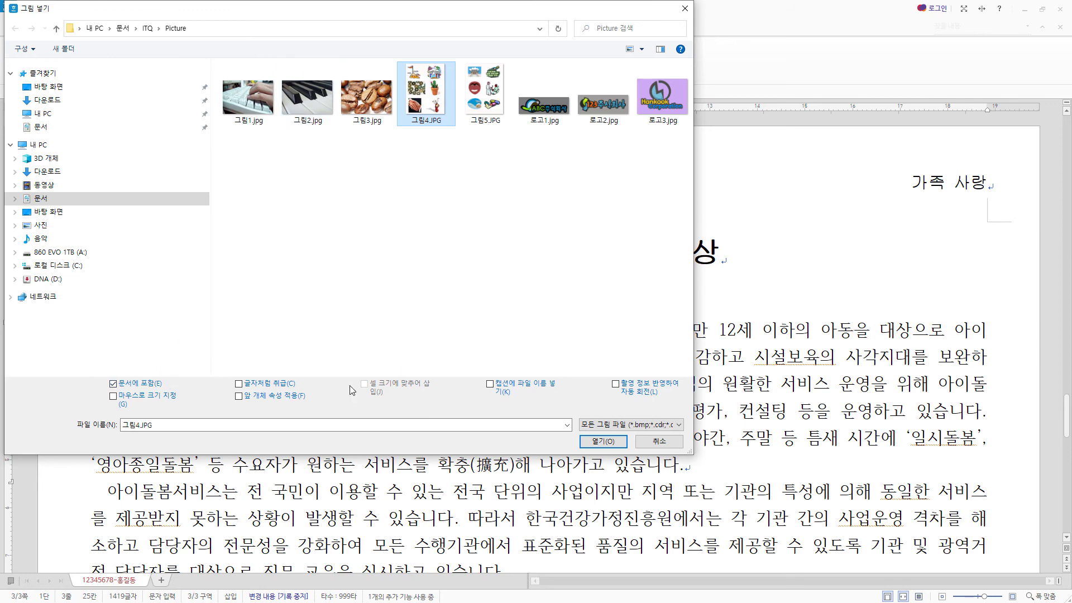
left_click(603, 441)
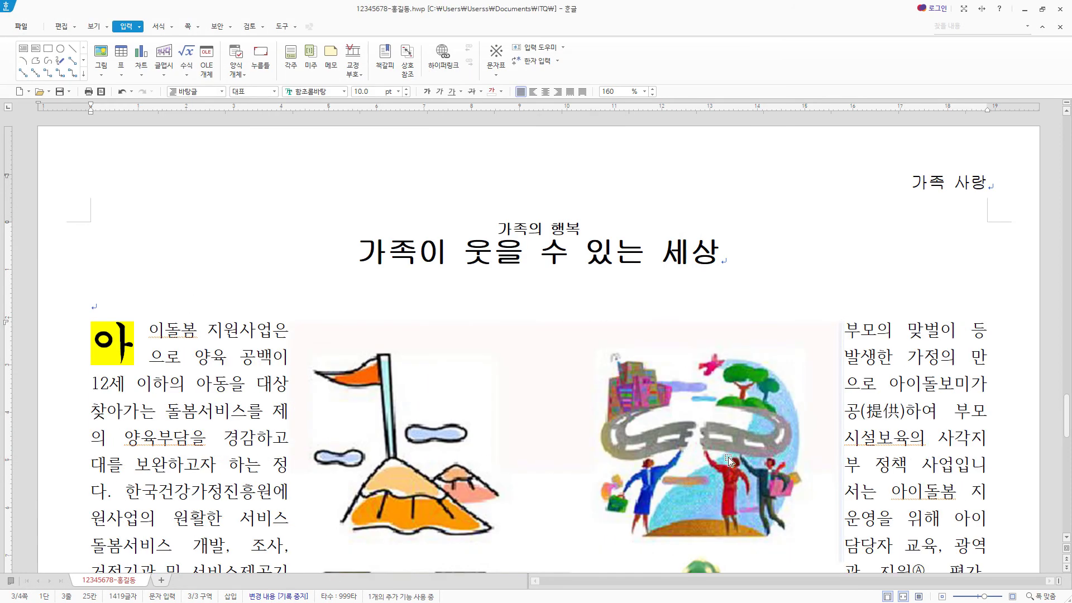
- Shrink the inserted picture to about 80 × 104 mm and move it up beside the first body paragraph
scroll(829, 192, "down", 2)
left_click_drag(829, 191, 658, 402)
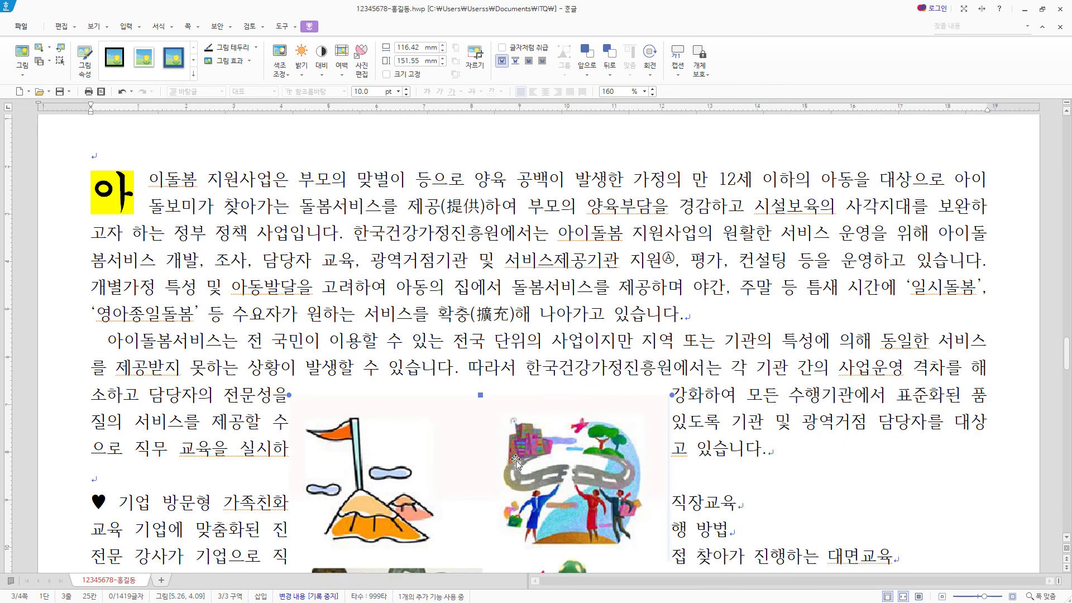
left_click_drag(519, 474, 610, 250)
- Crop the picture to the illustration of people under the broken road, about 33 × 31 mm, and move it towards the paragraph's right end
right_click(611, 250)
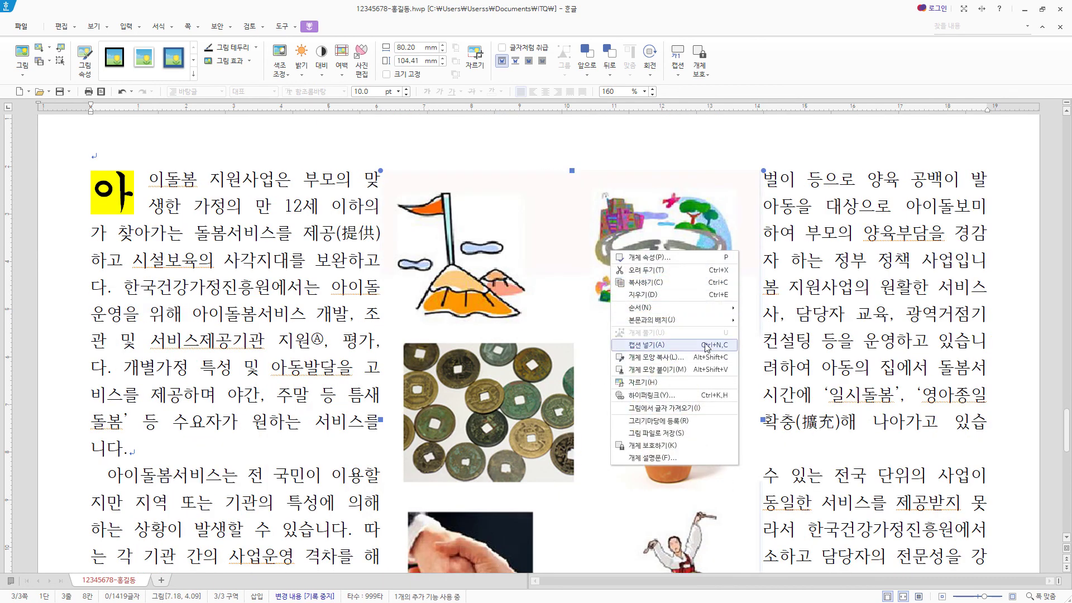
left_click(703, 383)
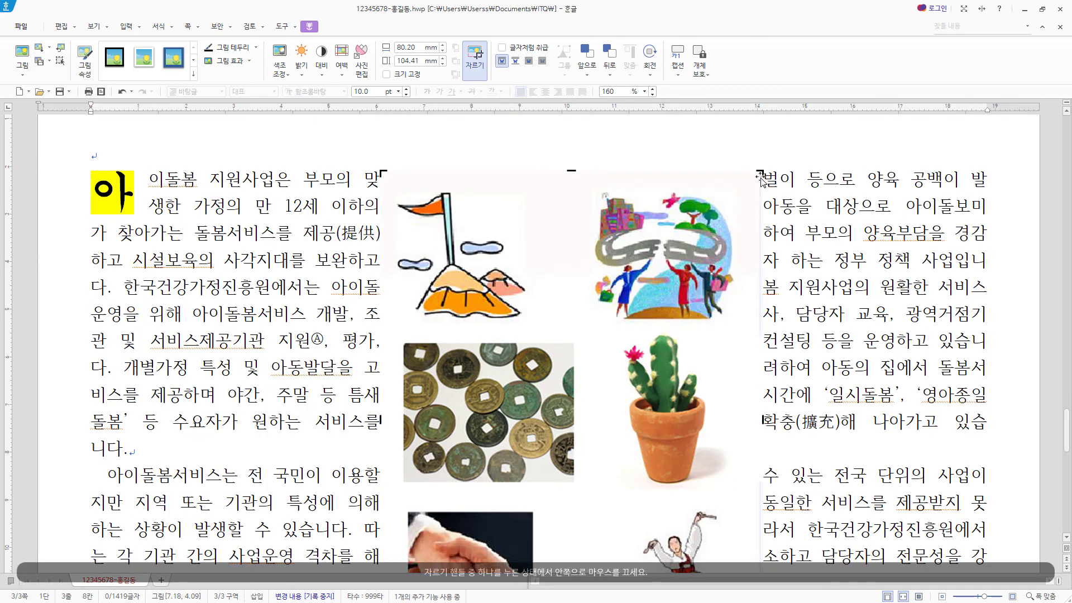
left_click_drag(761, 173, 744, 182)
scroll(559, 391, "down", 5)
left_click_drag(383, 516, 590, 178)
scroll(589, 179, "up", 2)
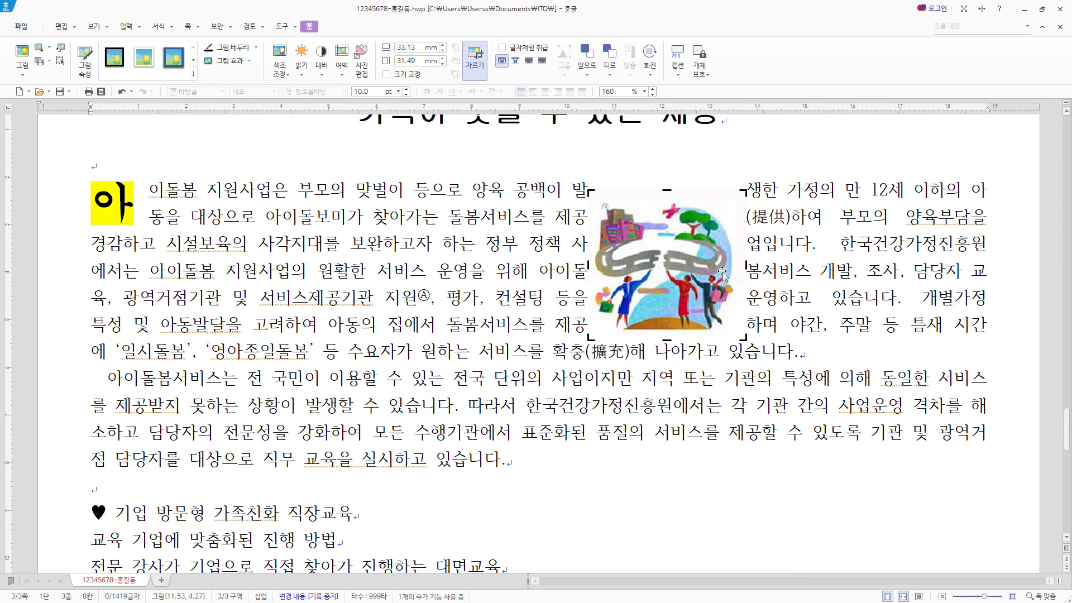
left_click_drag(697, 277, 878, 262)
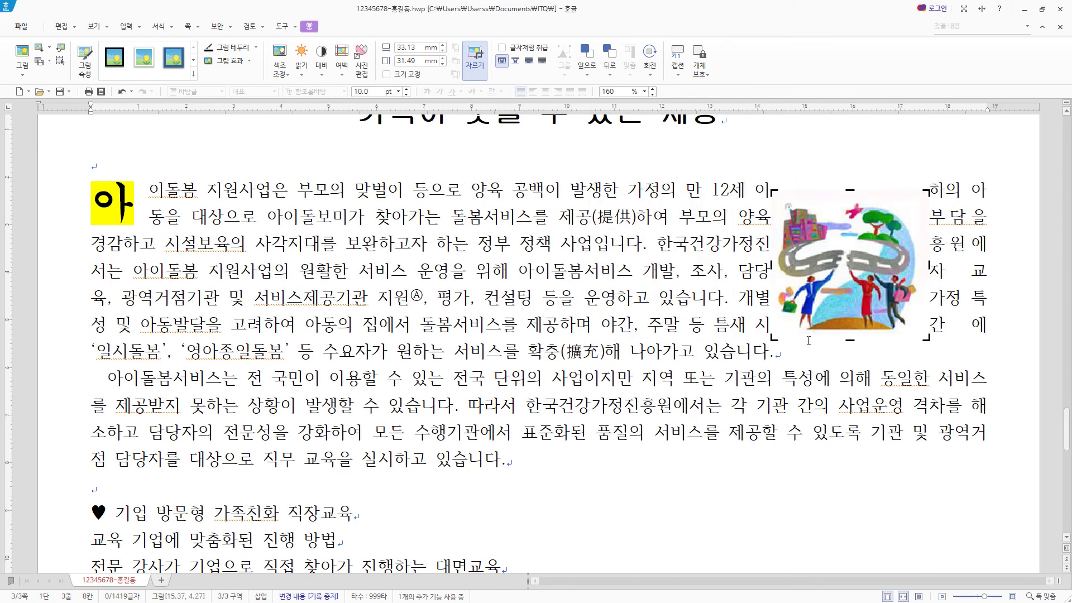
- Set the cropped picture's width and height to 40 mm each, with text wrapping 어울림
double_click(880, 268)
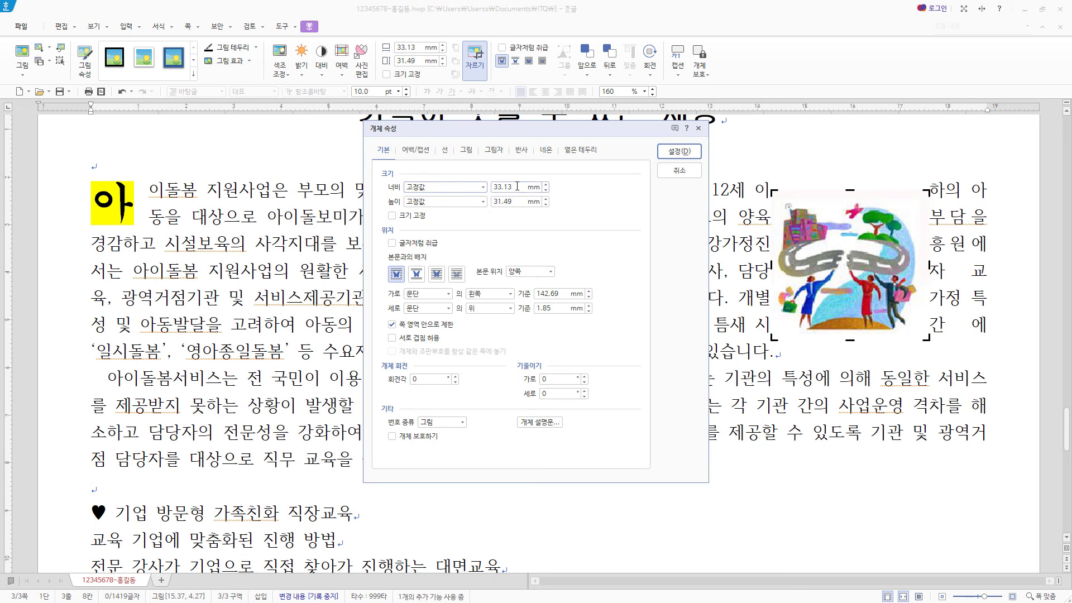
left_click_drag(514, 188, 340, 197)
type("40")
key("Tab")
key("Tab")
type("40")
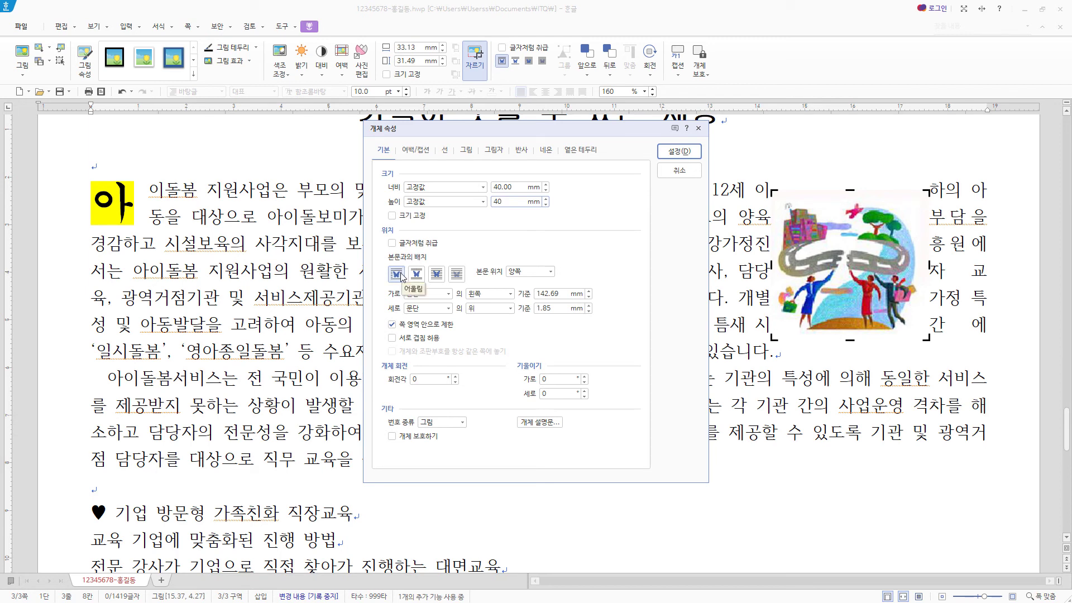
left_click(397, 275)
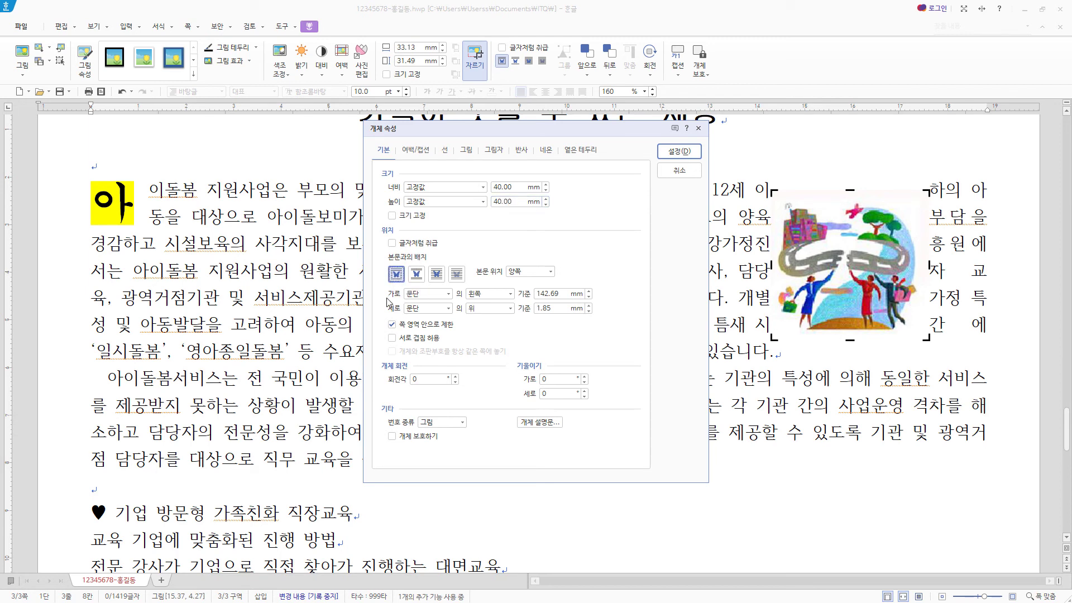
left_click(449, 293)
left_click(448, 295)
left_click(679, 150)
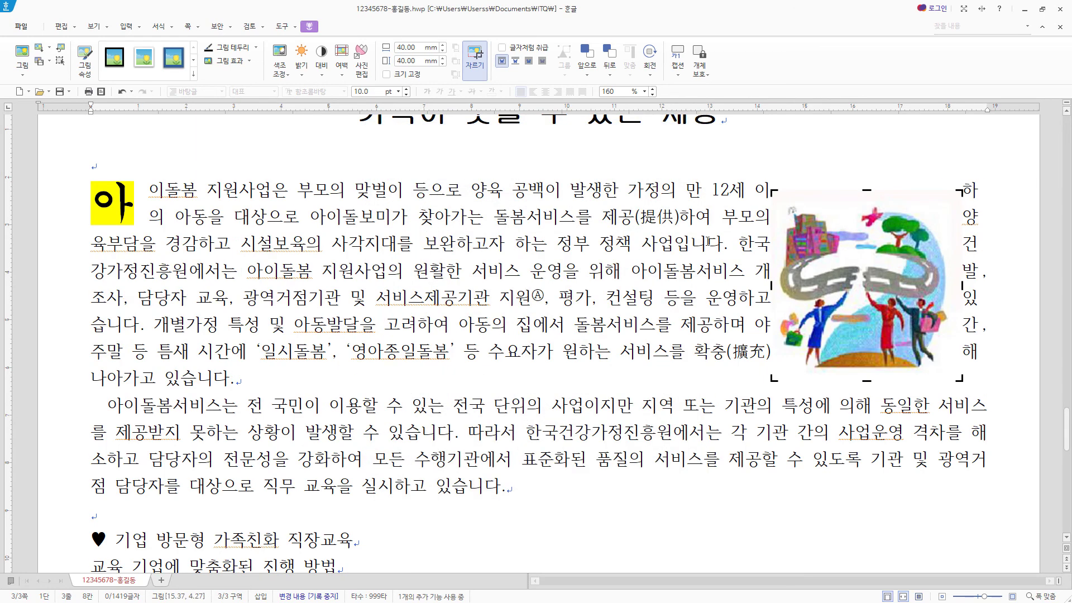
- Move the picture to the right margin of the first body paragraph, leave crop mode and nudge it slightly left
mouse_move(873, 270)
left_mouse_down()
mouse_move(799, 272)
mouse_move(887, 284)
left_mouse_up()
left_click_drag(995, 219, 1000, 329)
left_click(911, 307)
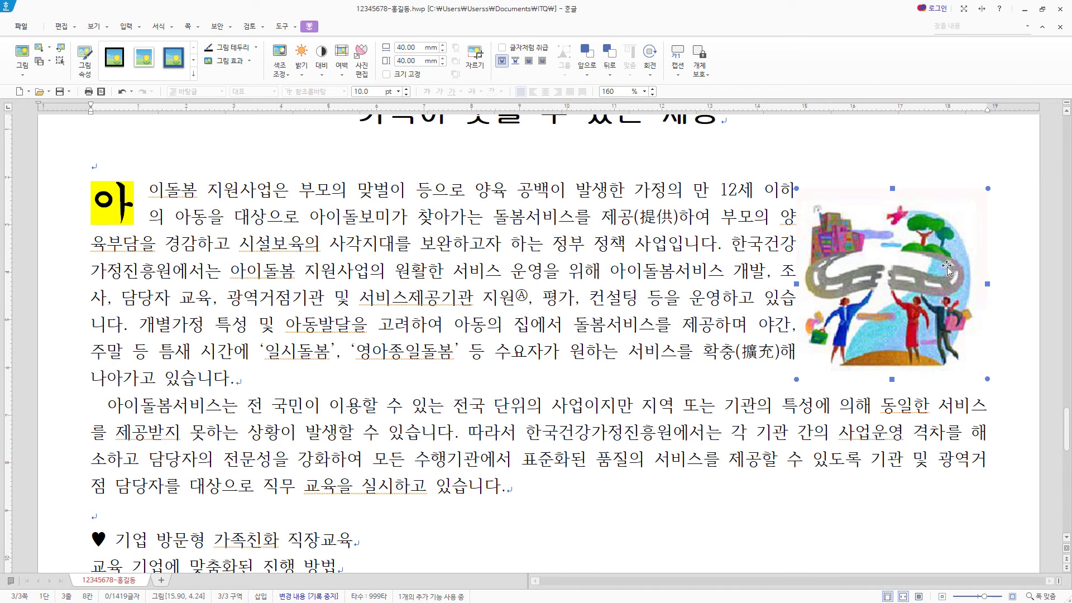
key("Left")
key("Left")
key("Left")
key("Left")
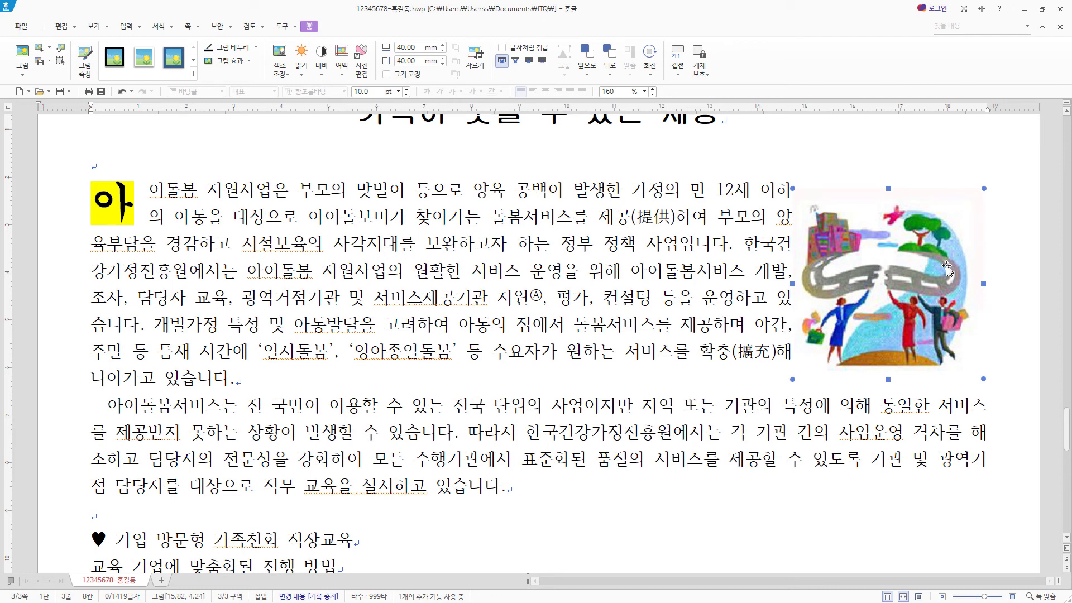
key("Left")
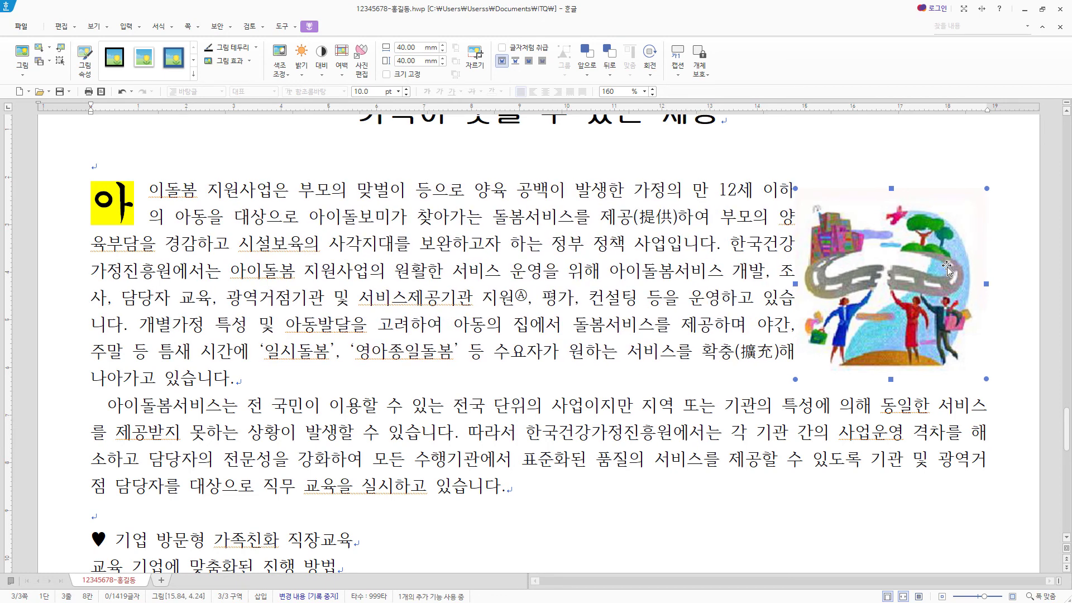
key("Left")
key("Left")
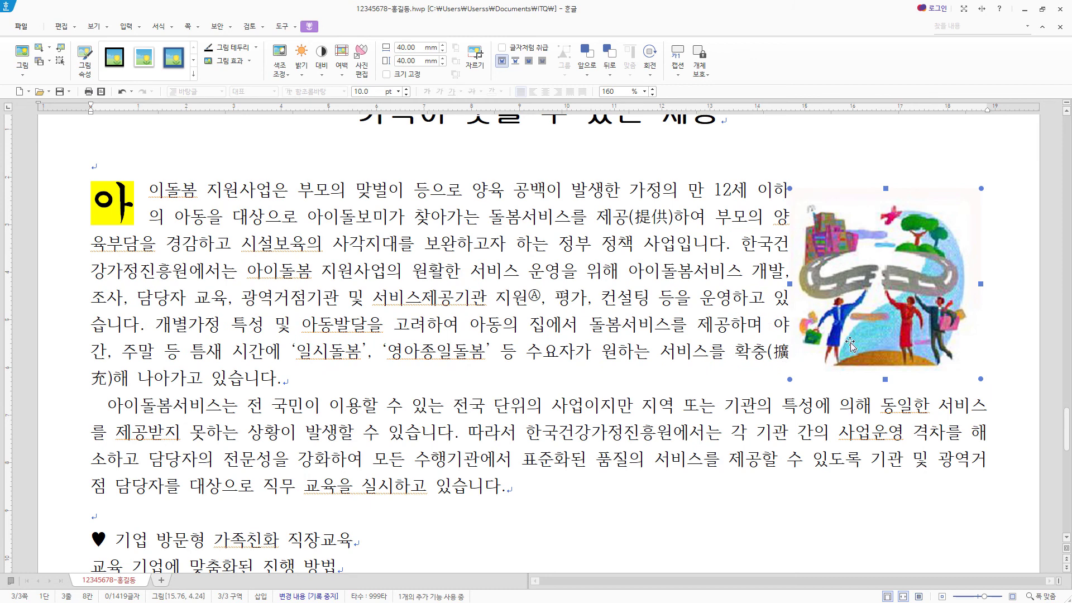
- Format the heading line "♥ 기업 방문형 가족친화 직장교육" in 돋움체 at 18 pt
scroll(832, 342, "down", 3)
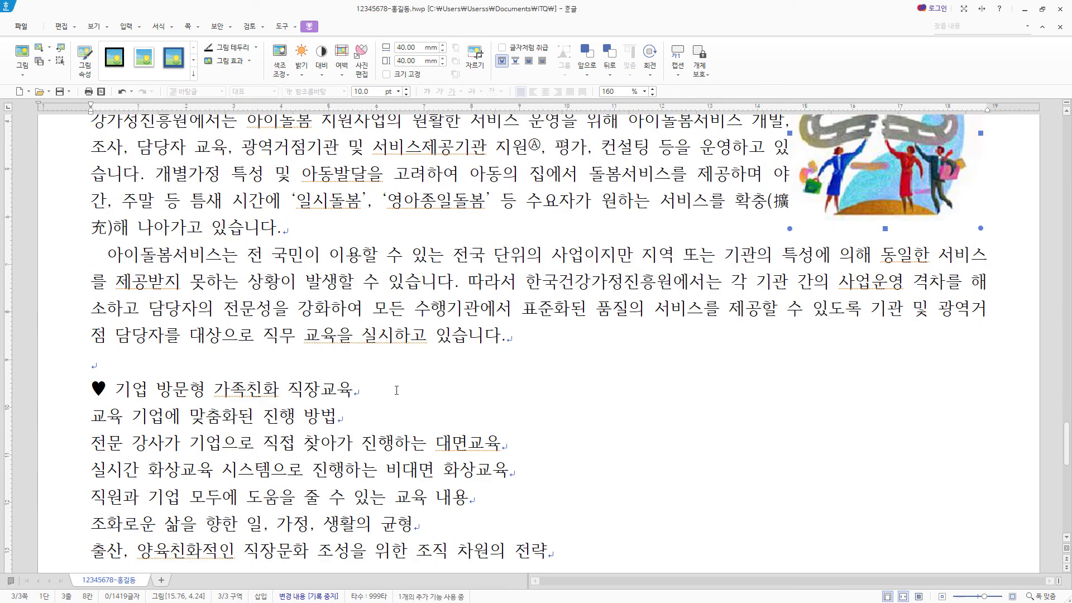
left_click_drag(393, 390, 92, 391)
scroll(586, 357, "down", 1)
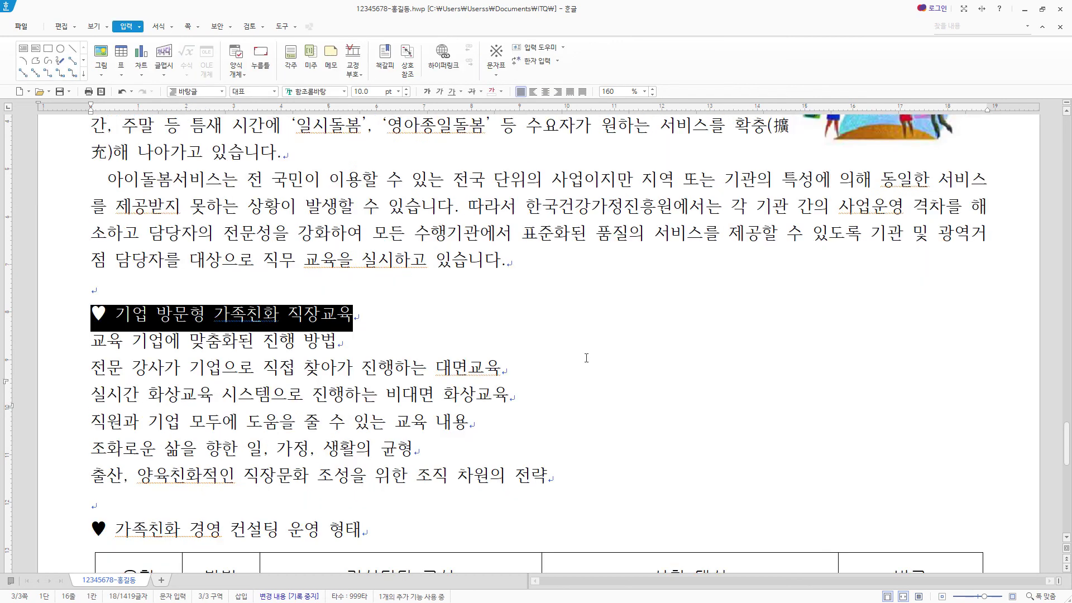
scroll(586, 357, "down", 1)
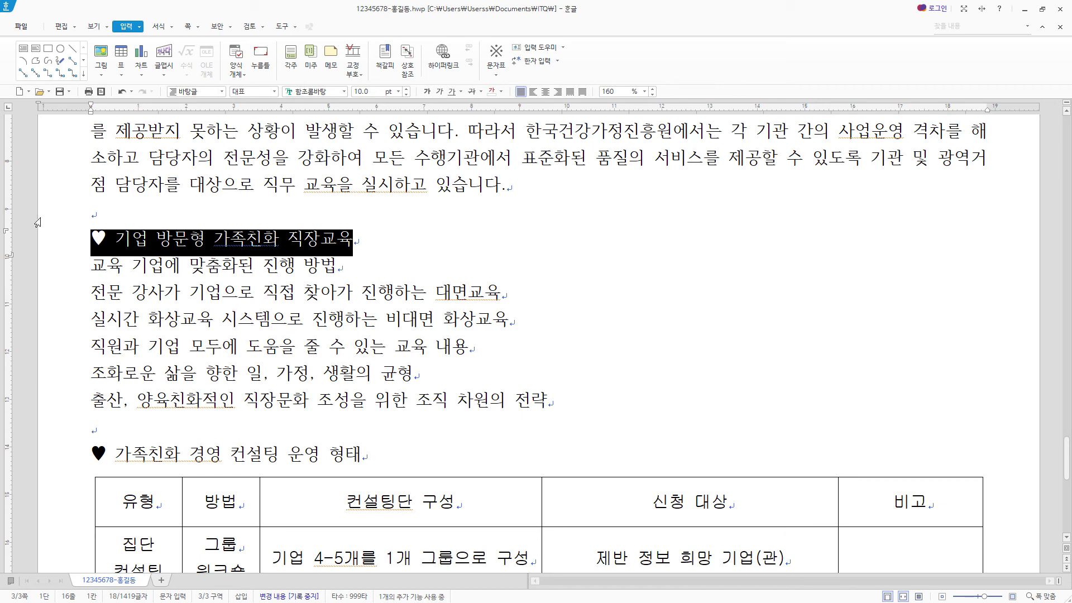
left_click(335, 92)
type("돋움체")
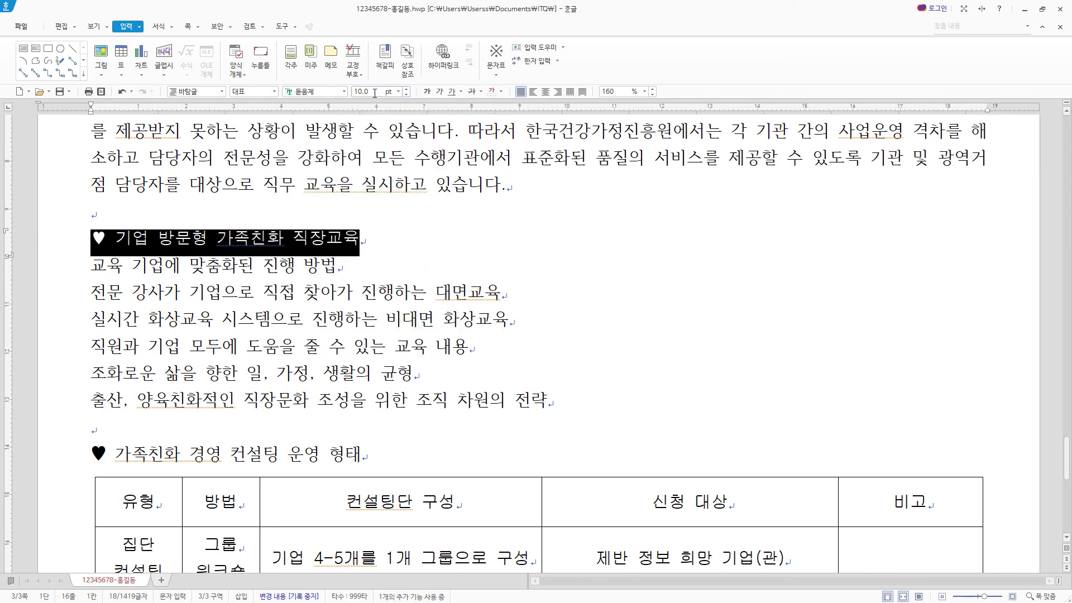
left_click(374, 93)
type("18")
key("Return")
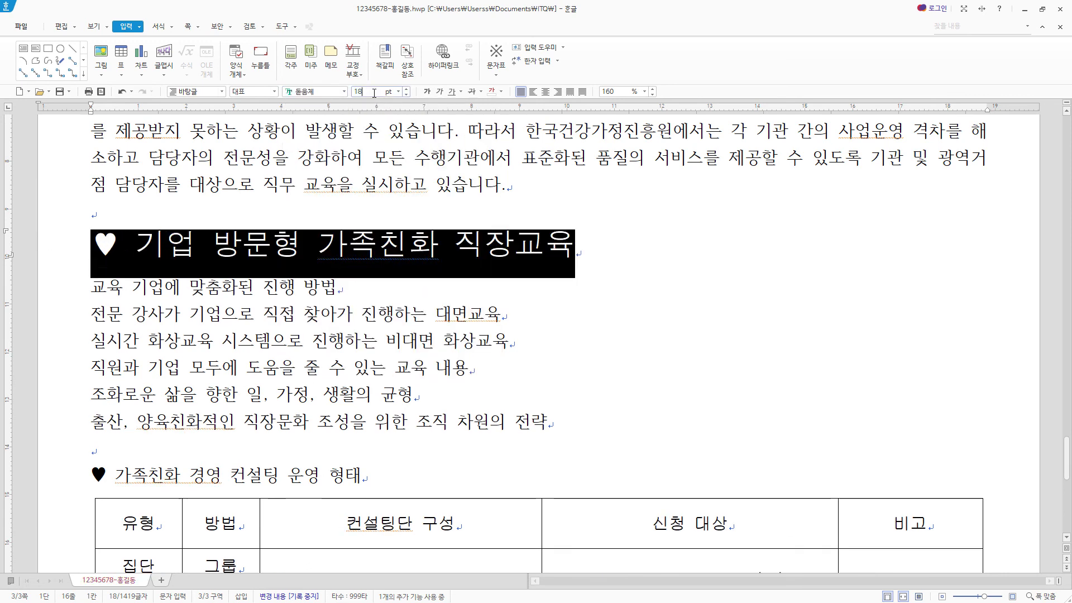
- Format the heading line "♥ 가족친화 경영 컨설팅 운영 형태" above the table in 돋움 at 18 pt
left_click_drag(364, 476, 91, 476)
left_click(330, 94)
type("돋움")
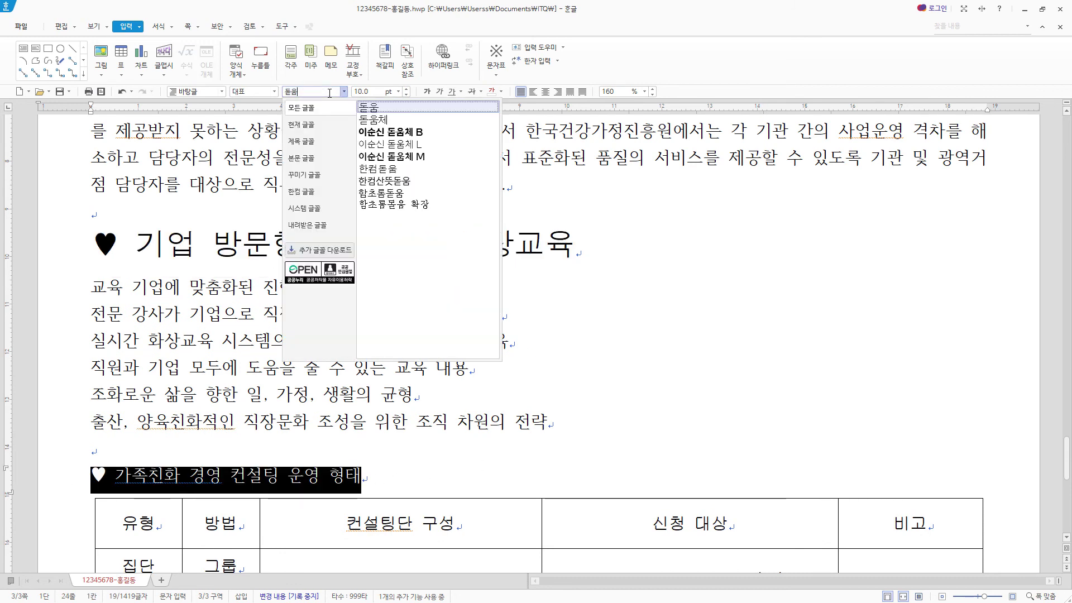
key("Return")
left_click(366, 96)
type("1")
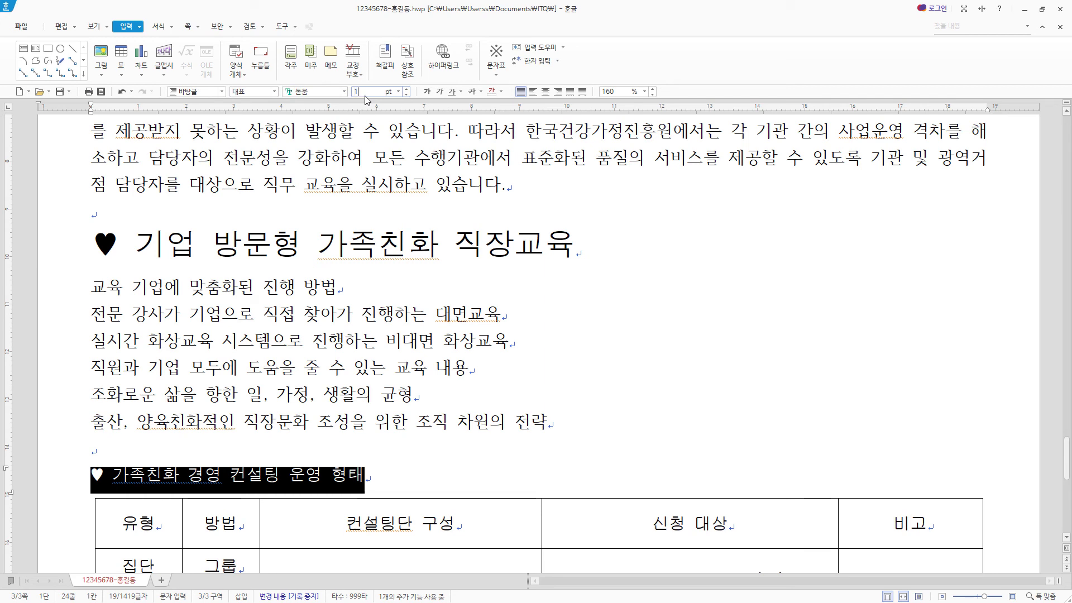
type("8")
key("Return")
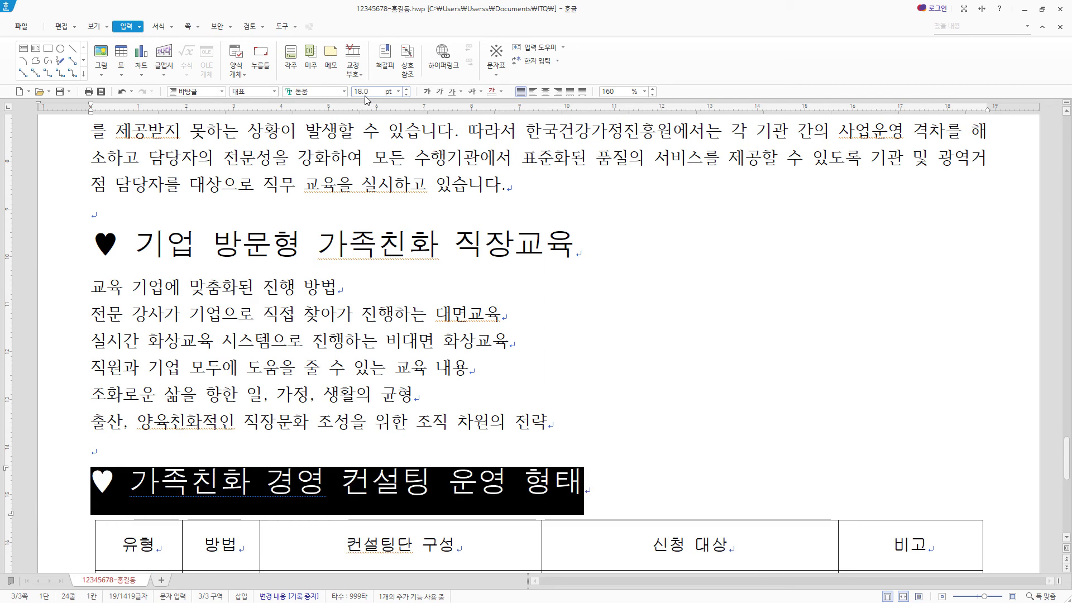
- Give the first heading's text after the heart symbol a white font colour and blue (파랑) shading
left_click(93, 245)
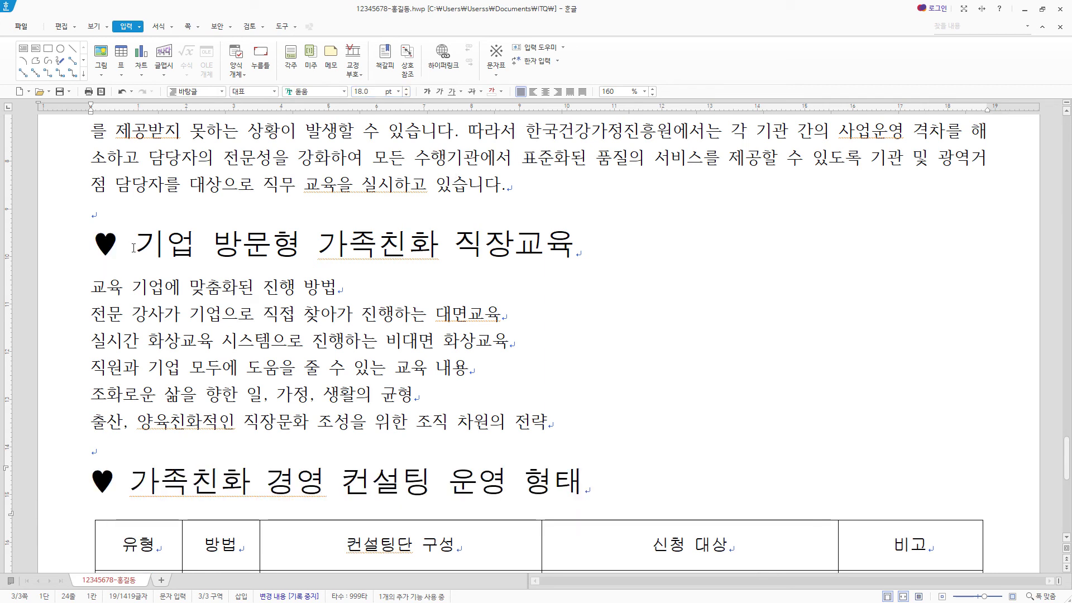
left_click_drag(136, 245, 583, 239)
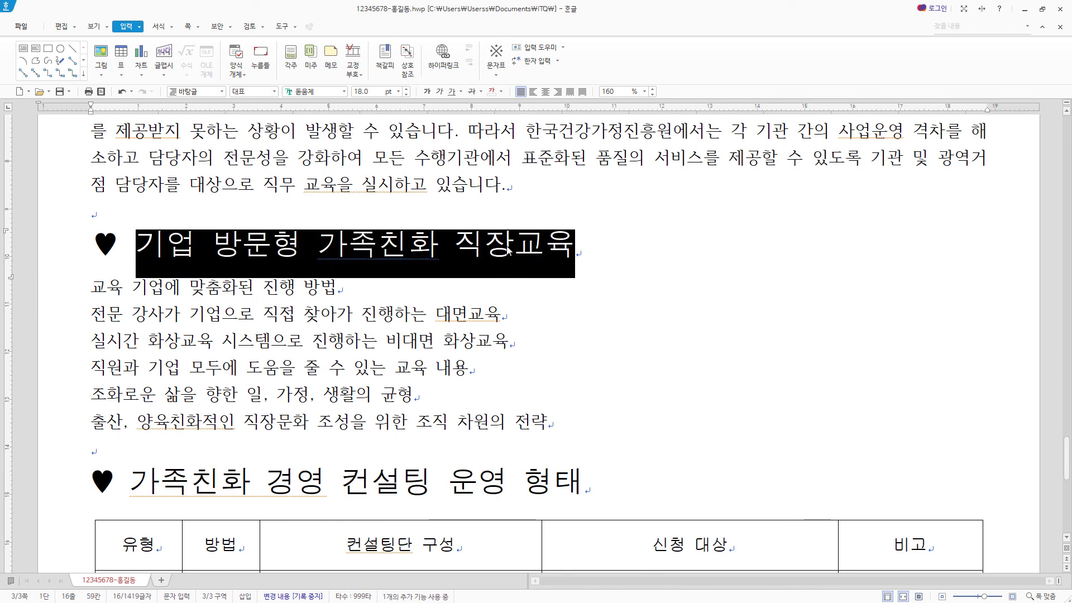
right_click(523, 247)
left_click(581, 307)
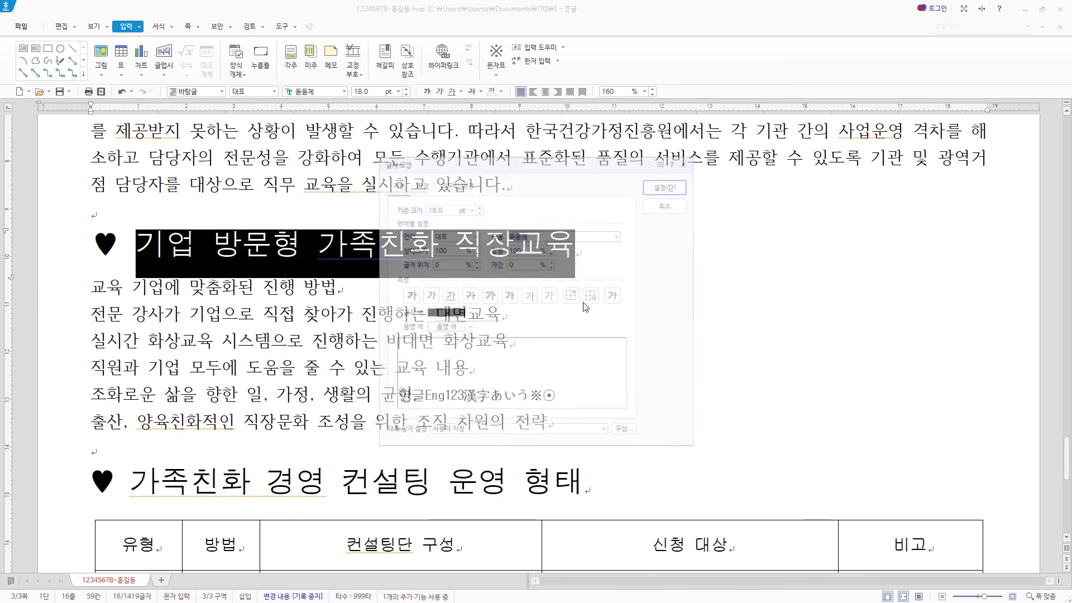
left_click(468, 313)
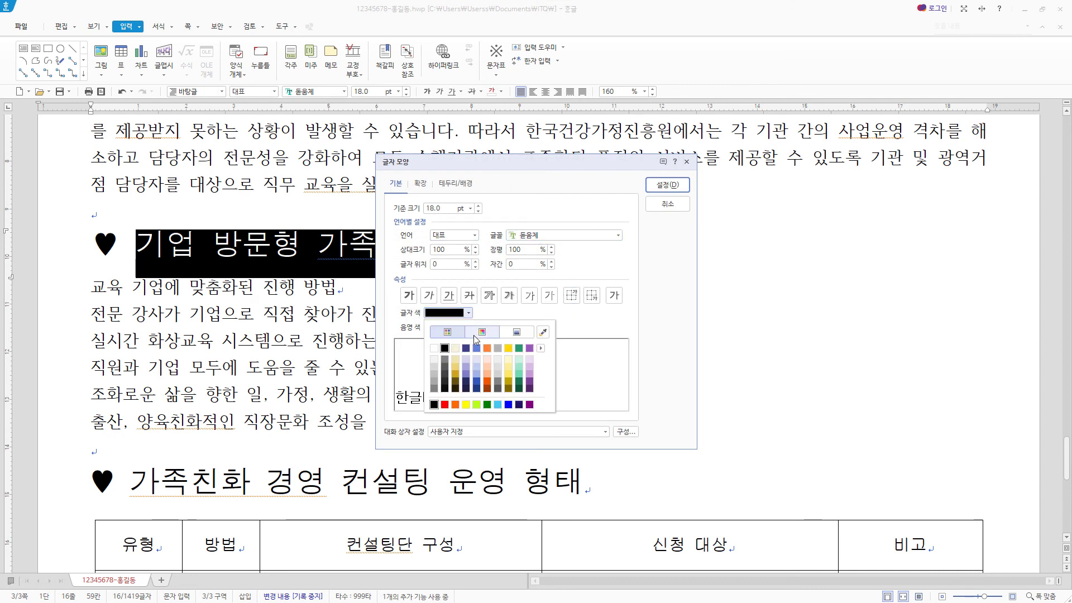
left_click(433, 348)
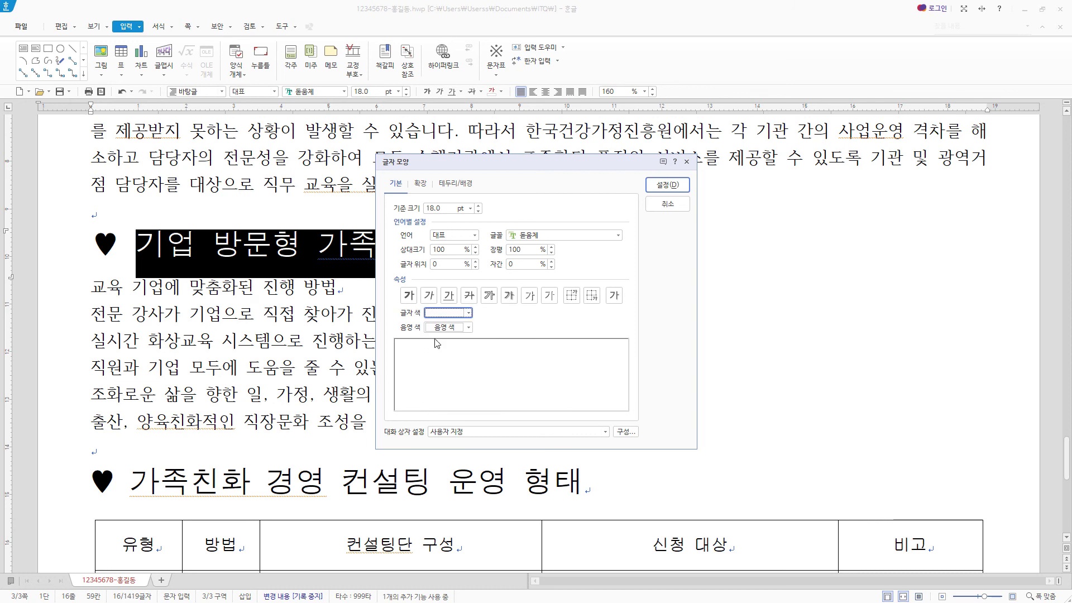
left_click(468, 327)
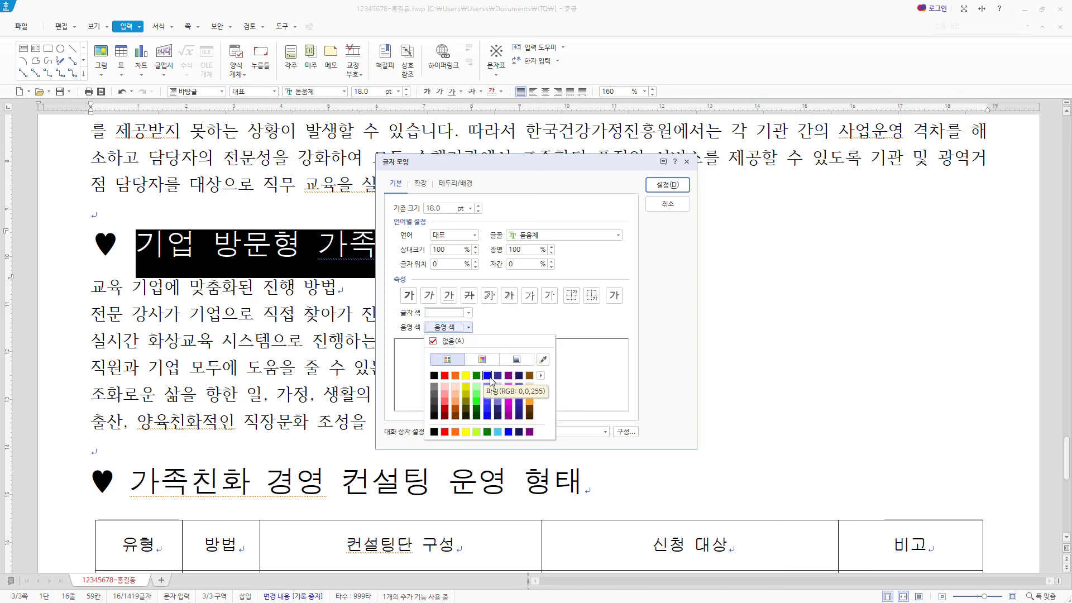
left_click(488, 377)
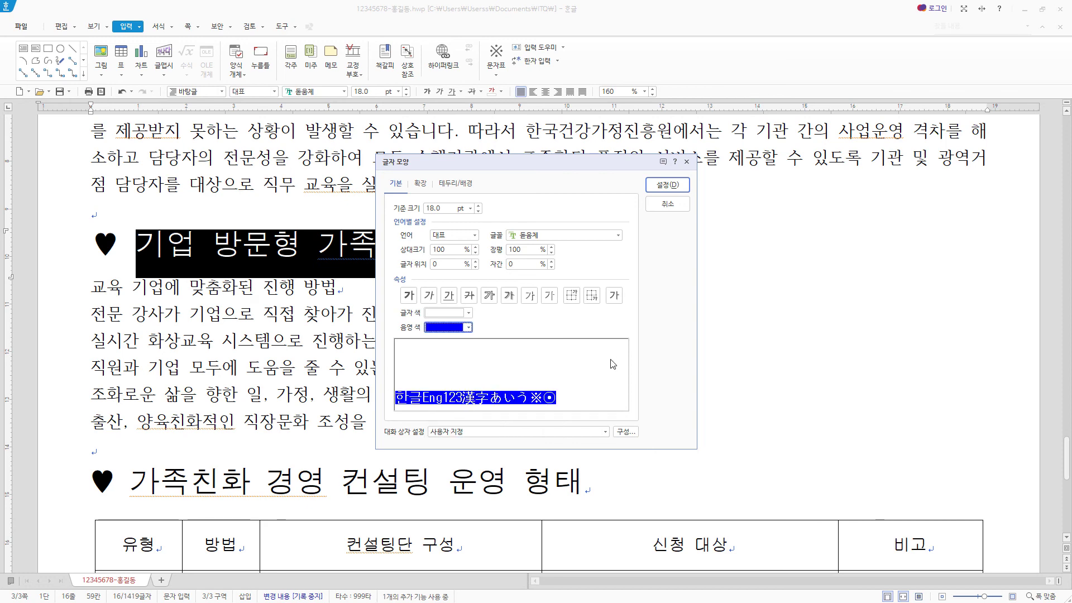
left_click(678, 186)
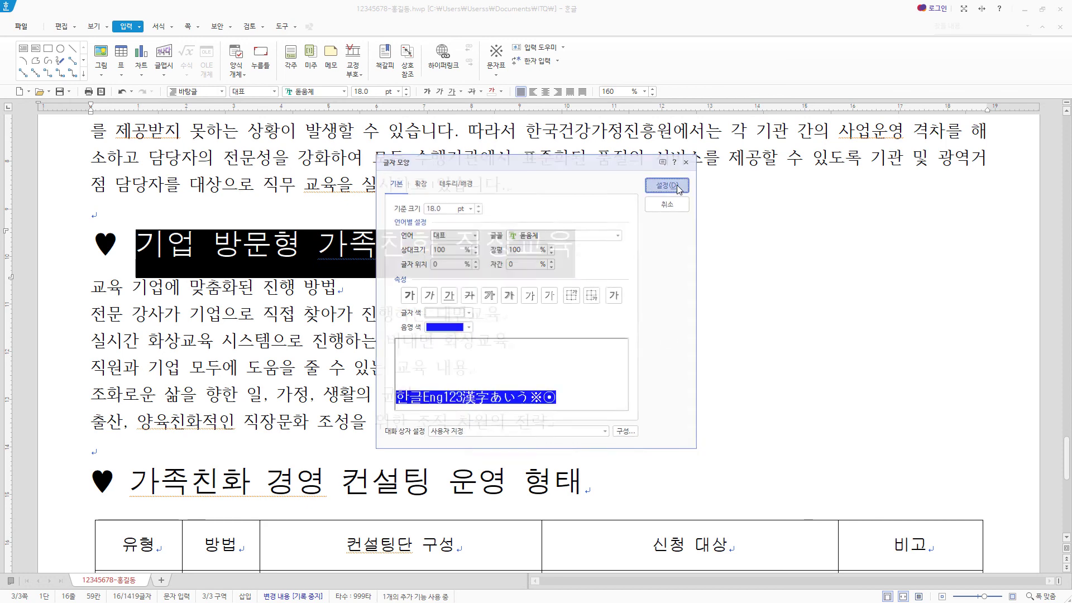
- Underline the text after the heart symbol in the heading above the table
scroll(696, 341, "down", 1)
left_click_drag(132, 408, 584, 411)
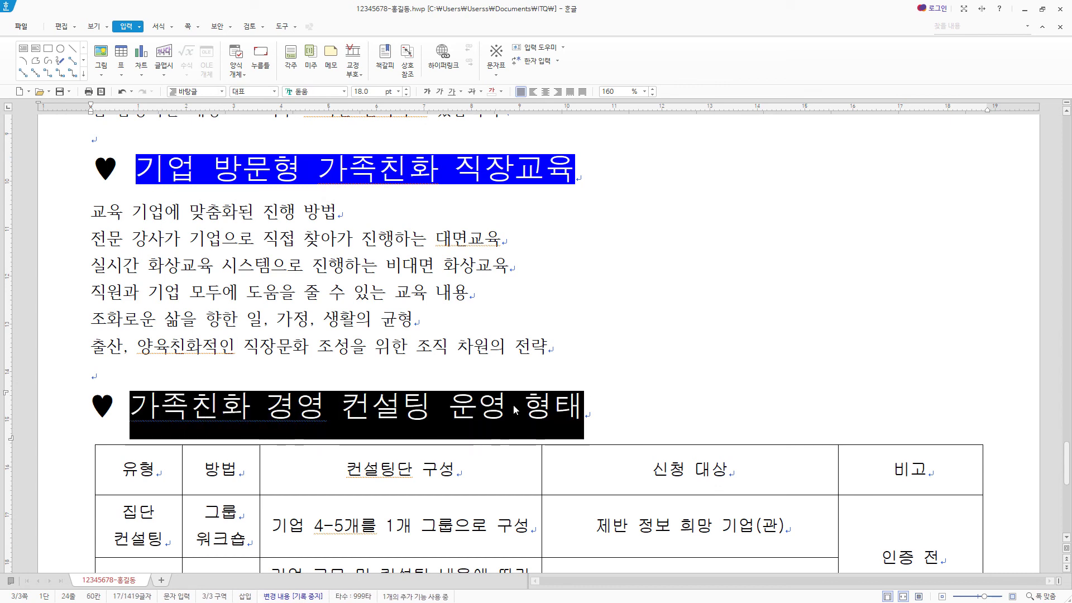
left_click(449, 92)
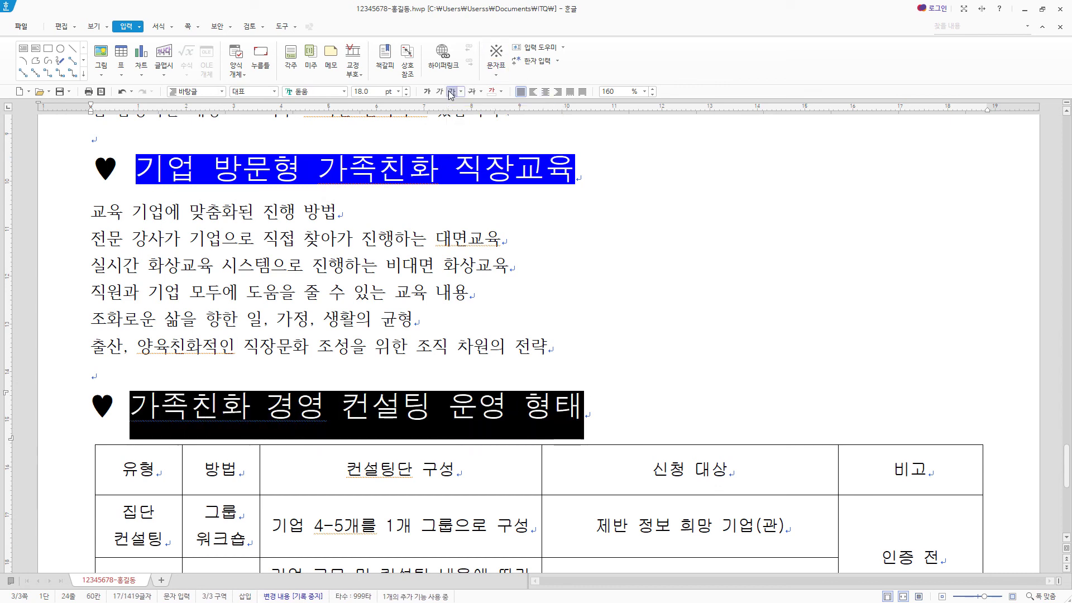
- Add the v-shaped emphasis mark (강조점) above each character of "가족친화" in the underlined heading
left_click(237, 403, "shift")
left_click(251, 404, "shift")
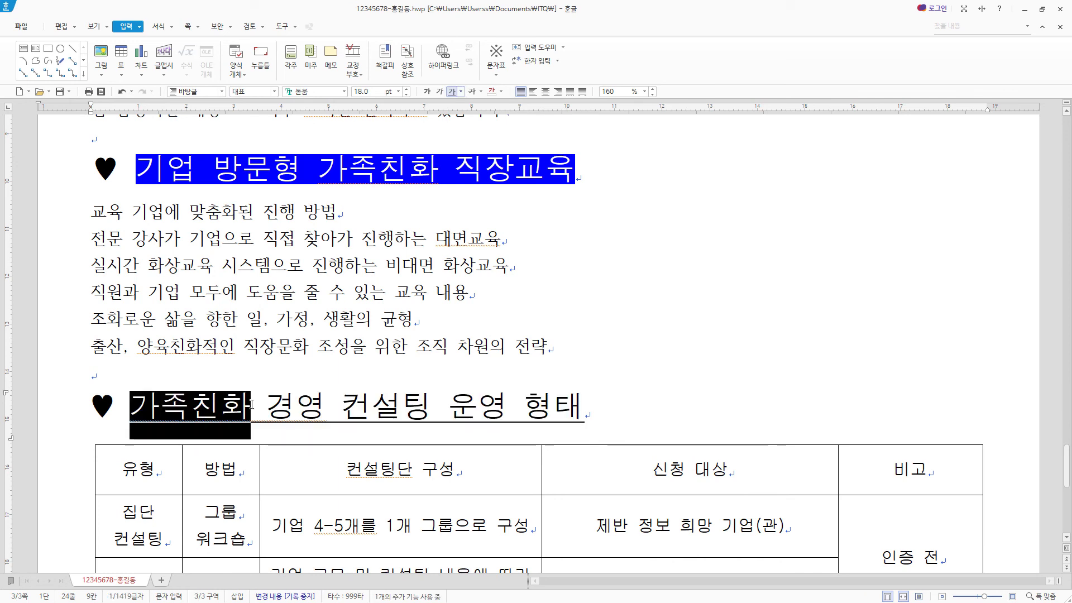
right_click(215, 413)
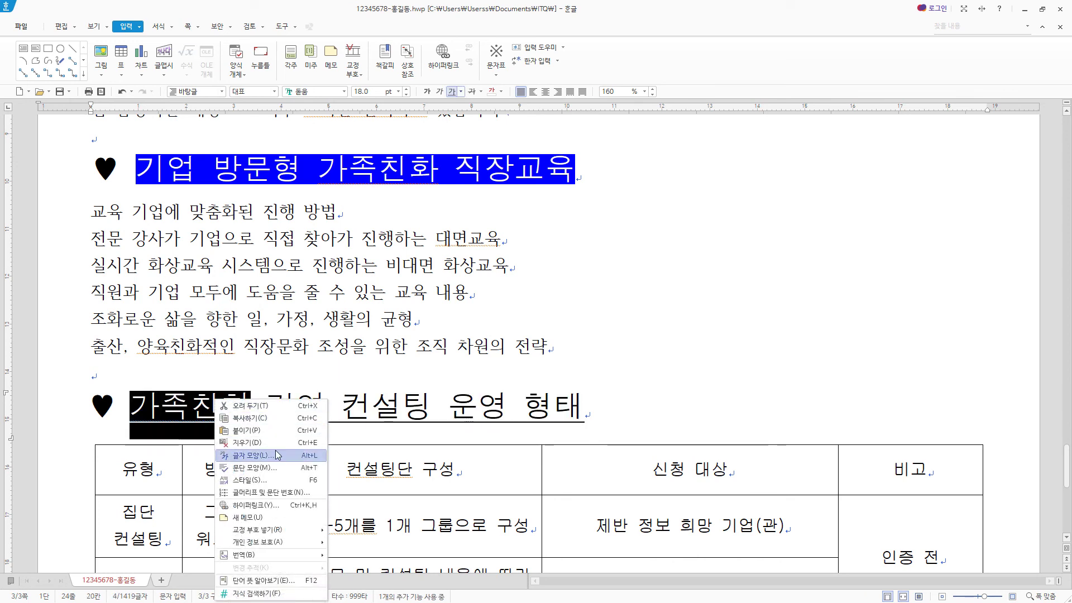
key("Return")
left_click(420, 183)
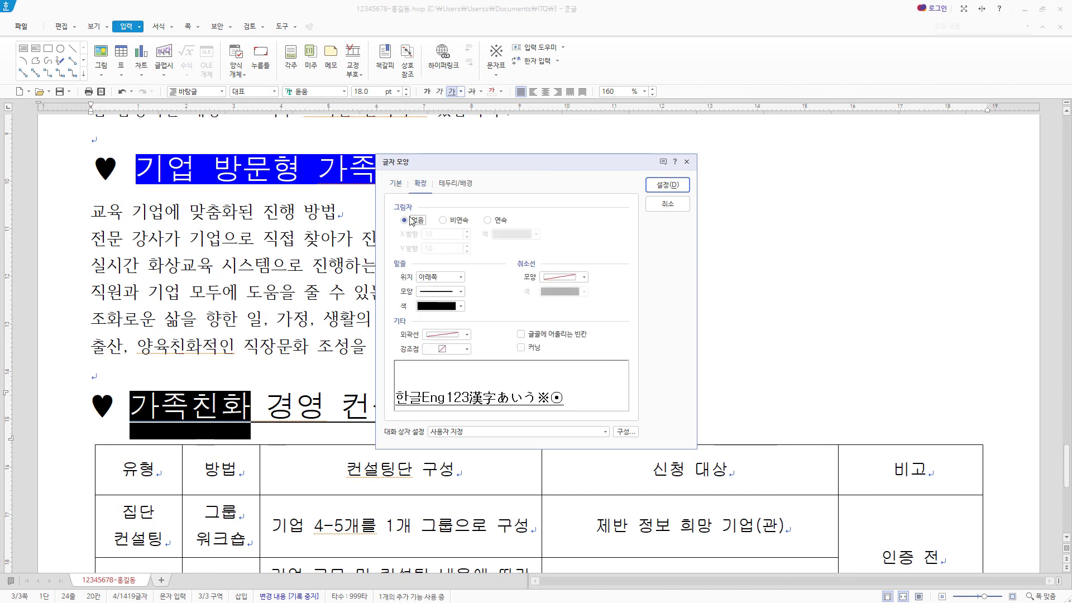
left_click(468, 349)
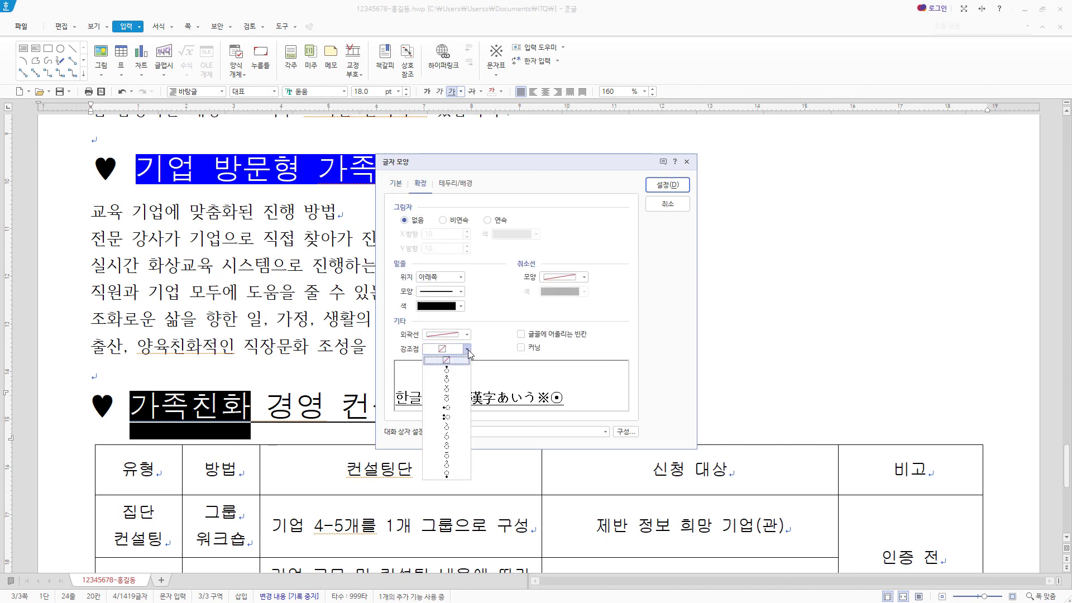
left_click(468, 389)
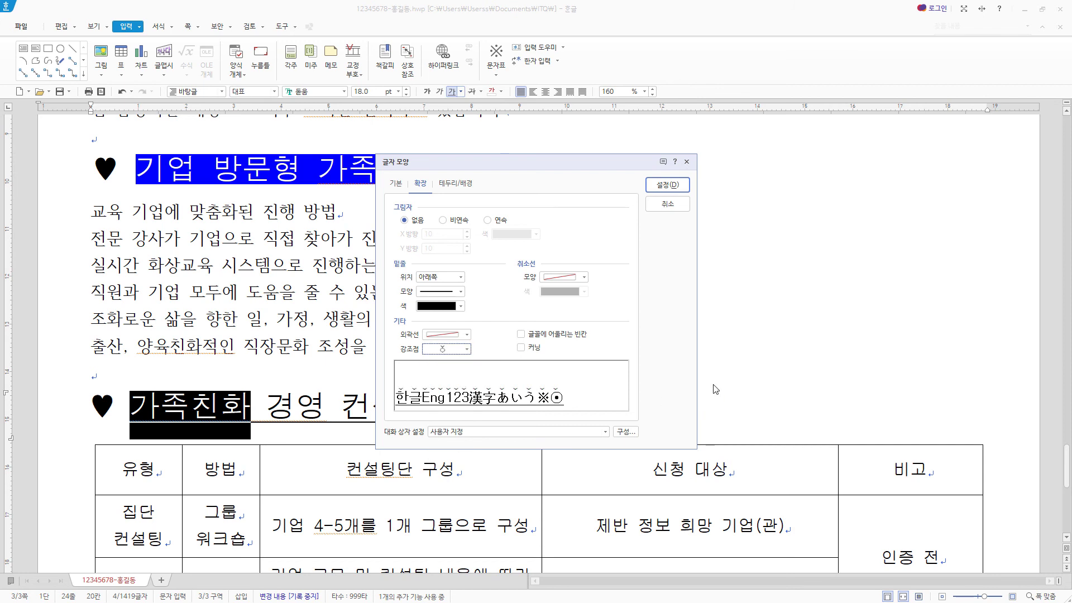
left_click(672, 184)
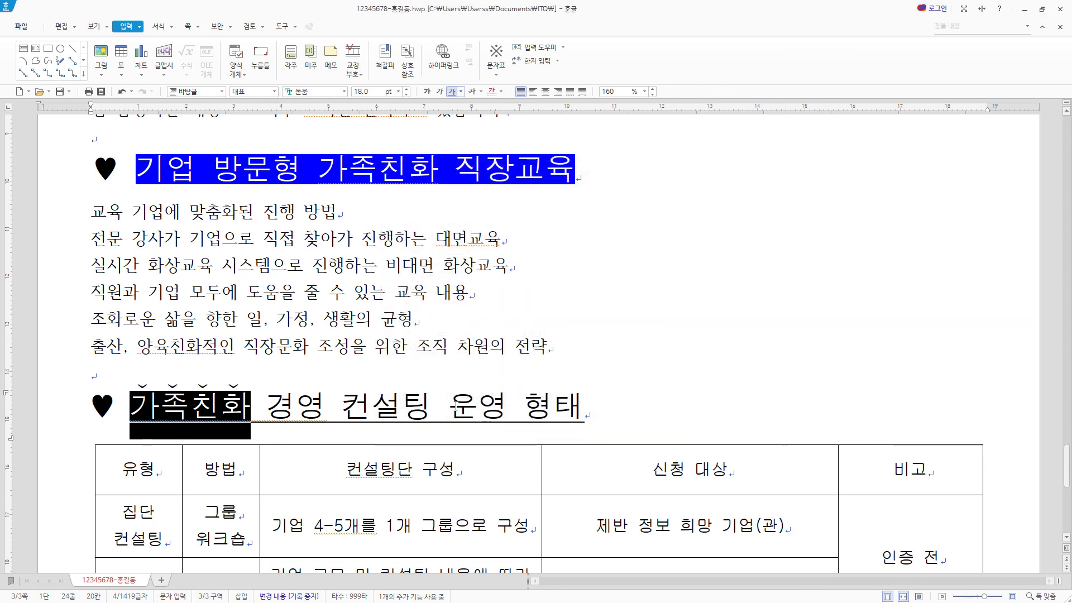
- Add the same v-shaped emphasis mark (강조점) above the word "운영" in the underlined heading
left_click_drag(456, 405, 499, 403)
right_click(499, 403)
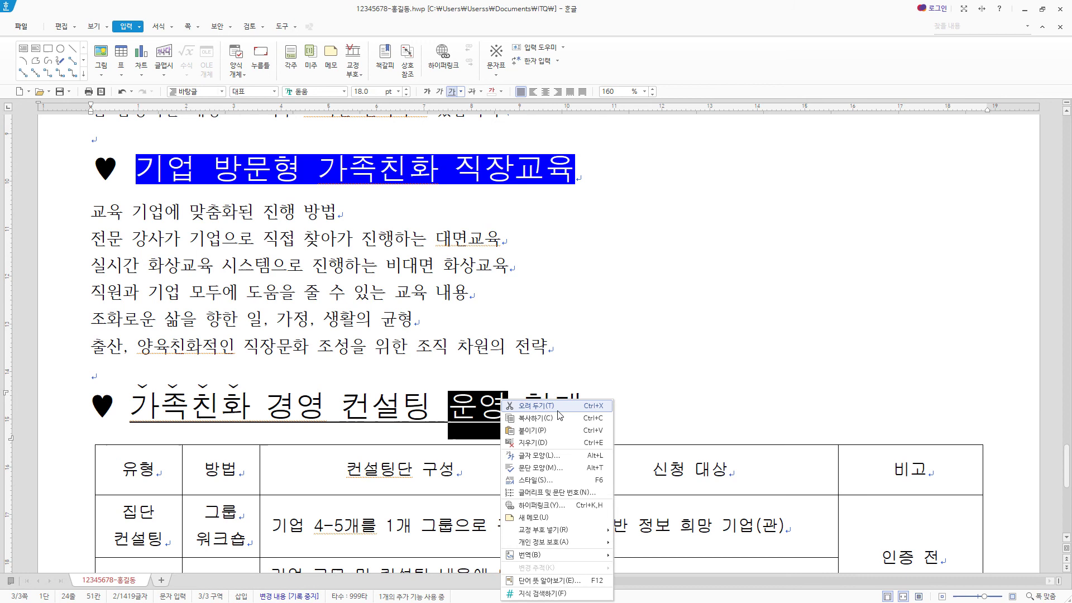
left_click(561, 453)
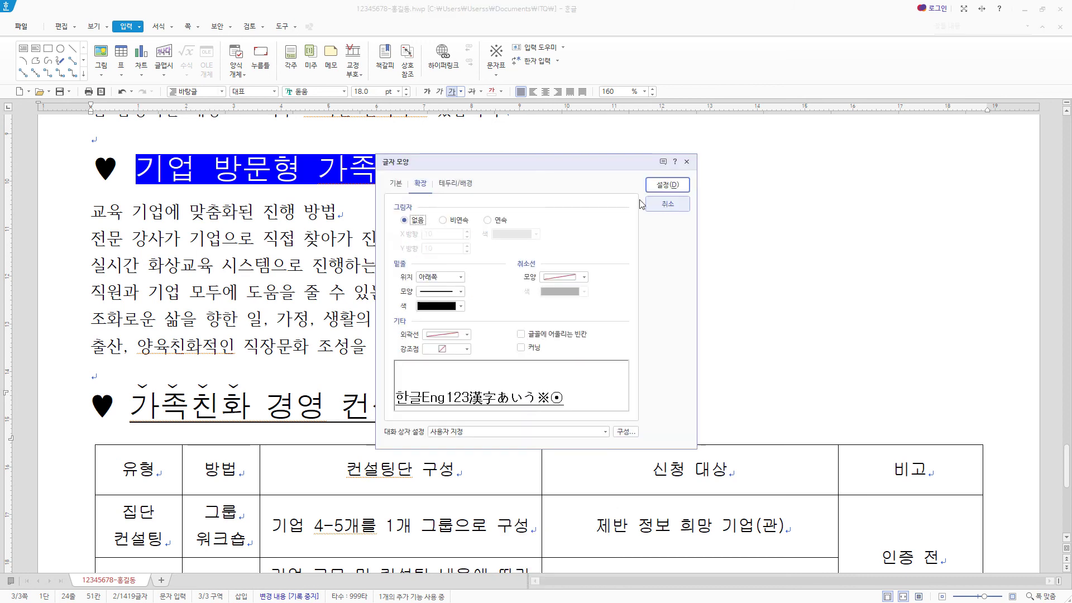
left_click(454, 350)
left_click(462, 390)
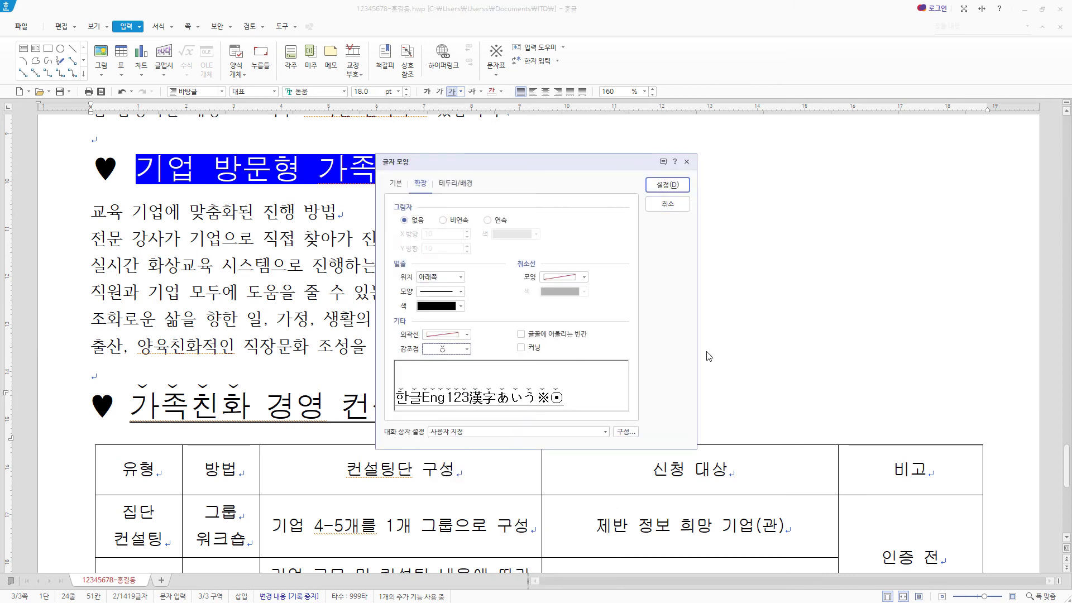
left_click(675, 188)
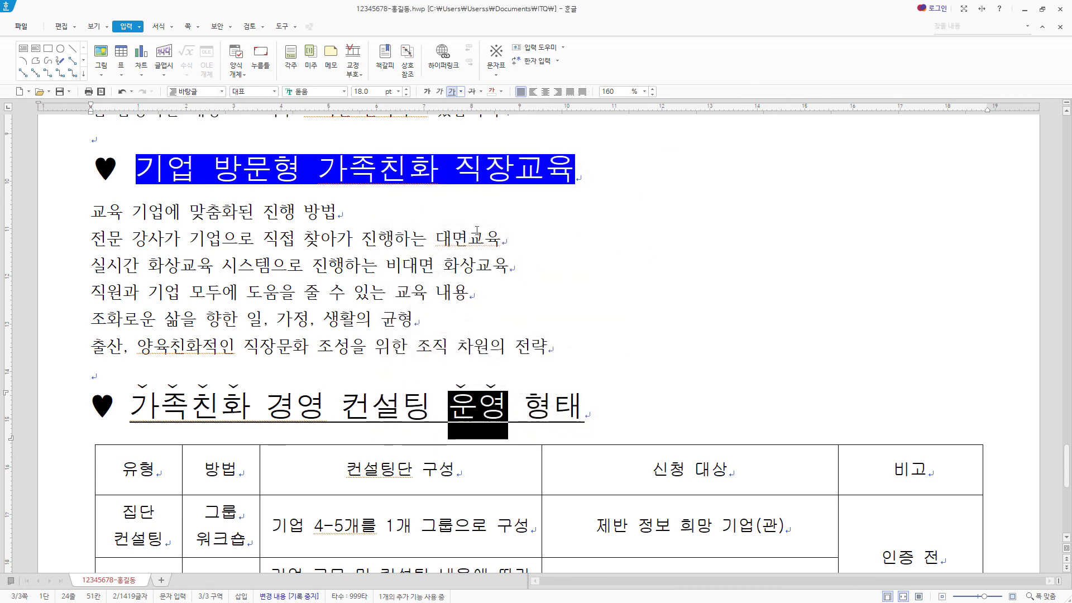
left_click(389, 219)
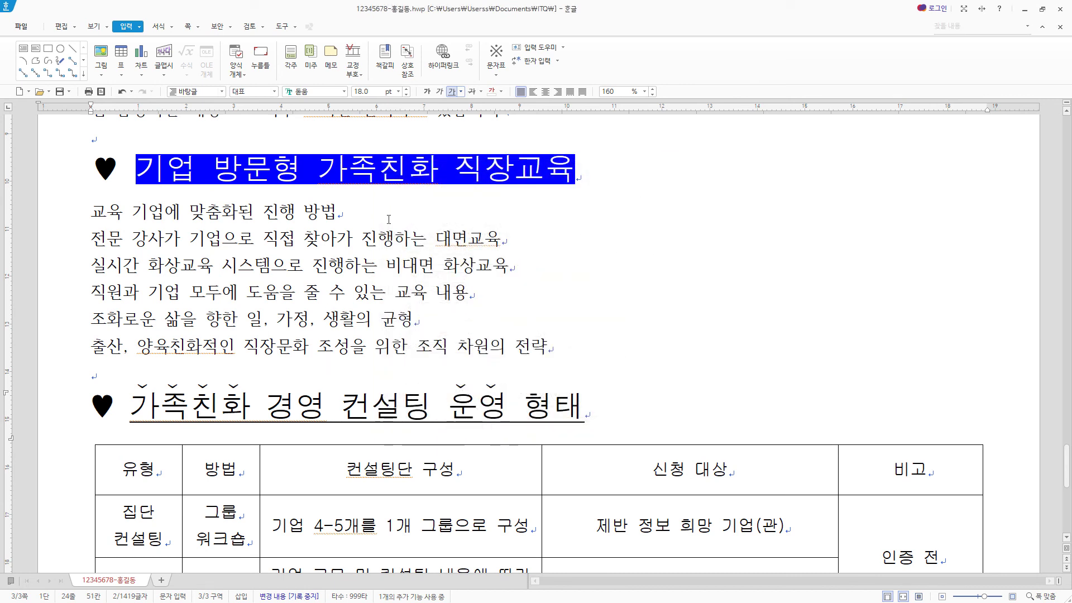
- Set the line spacing of the six lines under the first heading to 180%
left_click(108, 369)
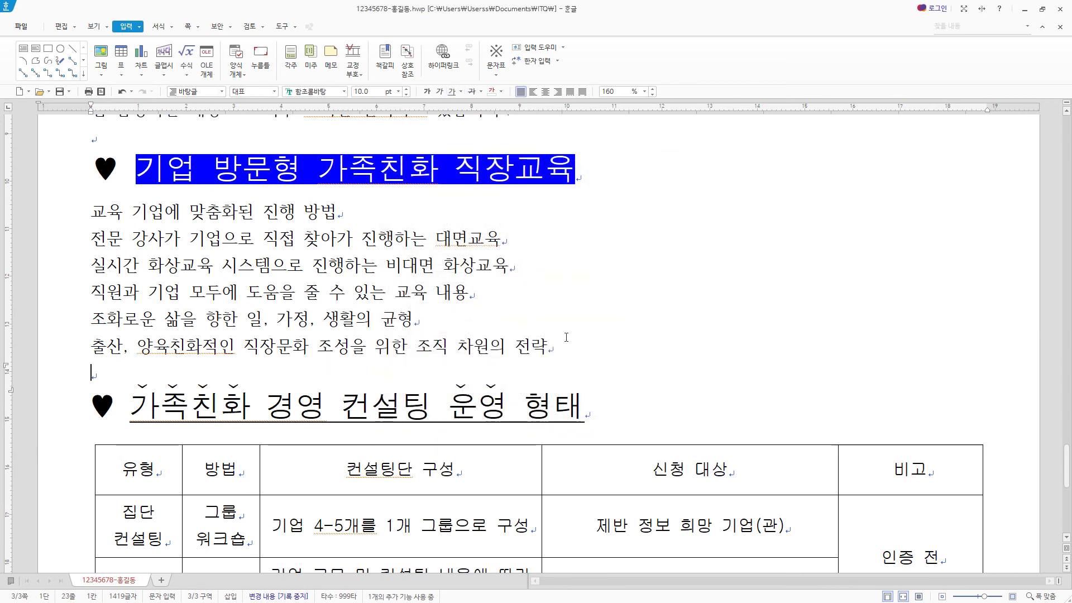
left_click_drag(547, 335, 91, 211)
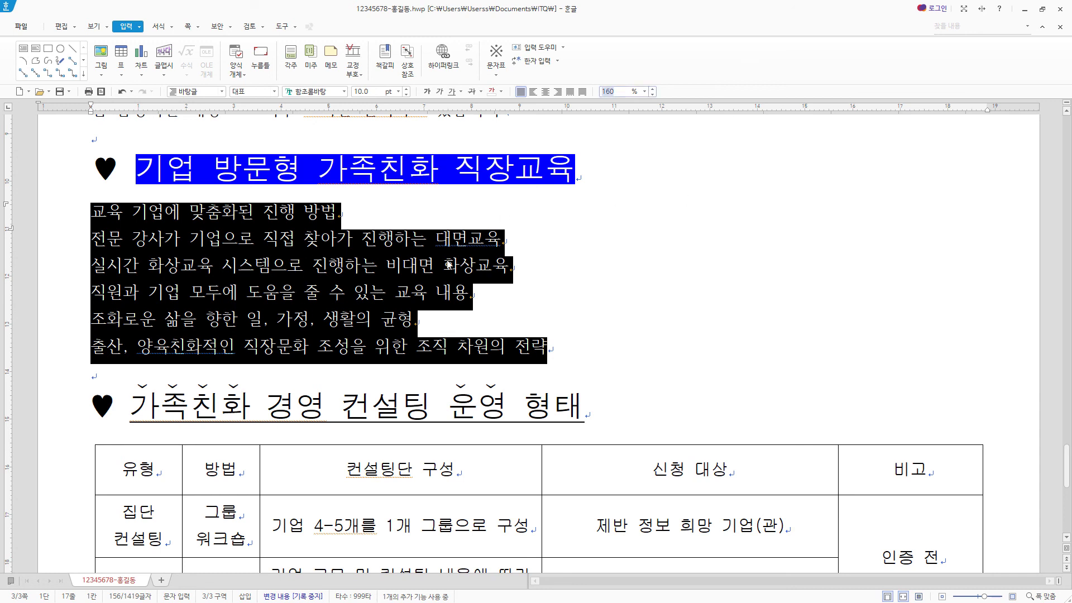
left_click(644, 92)
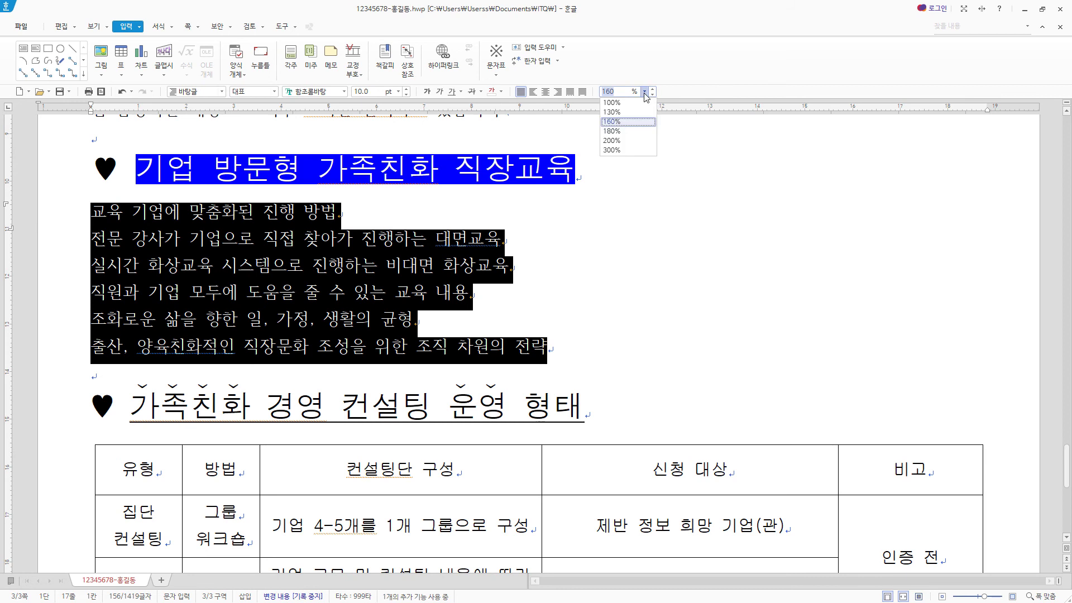
left_click(642, 131)
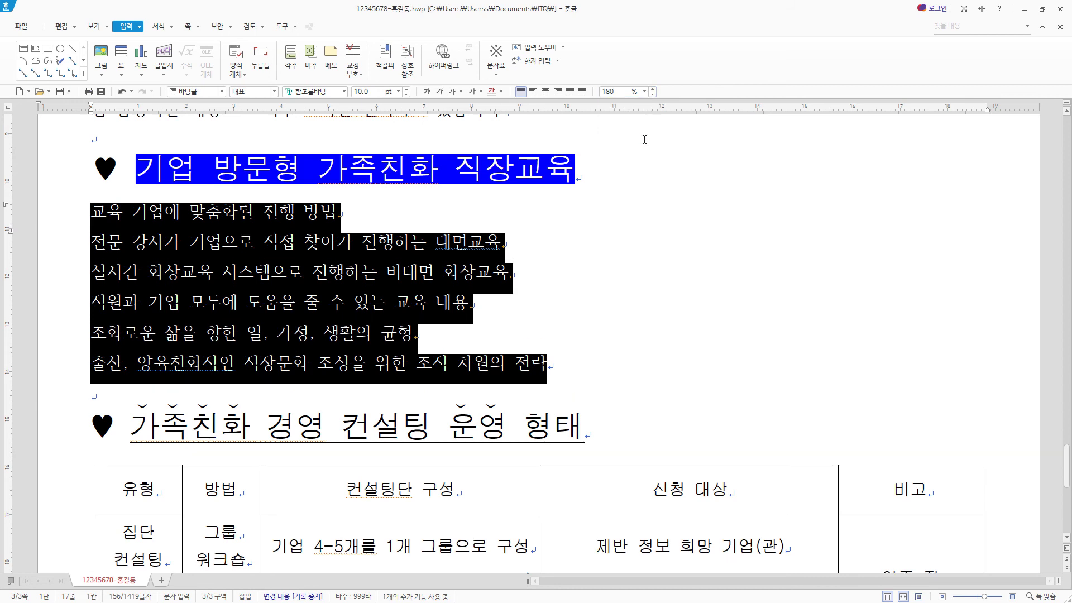
- Choose the i., a., (i), (a) paragraph numbering for the six lines and customize level 1 with 20 pt width adjustment and right (오른쪽) alignment
right_click(299, 251)
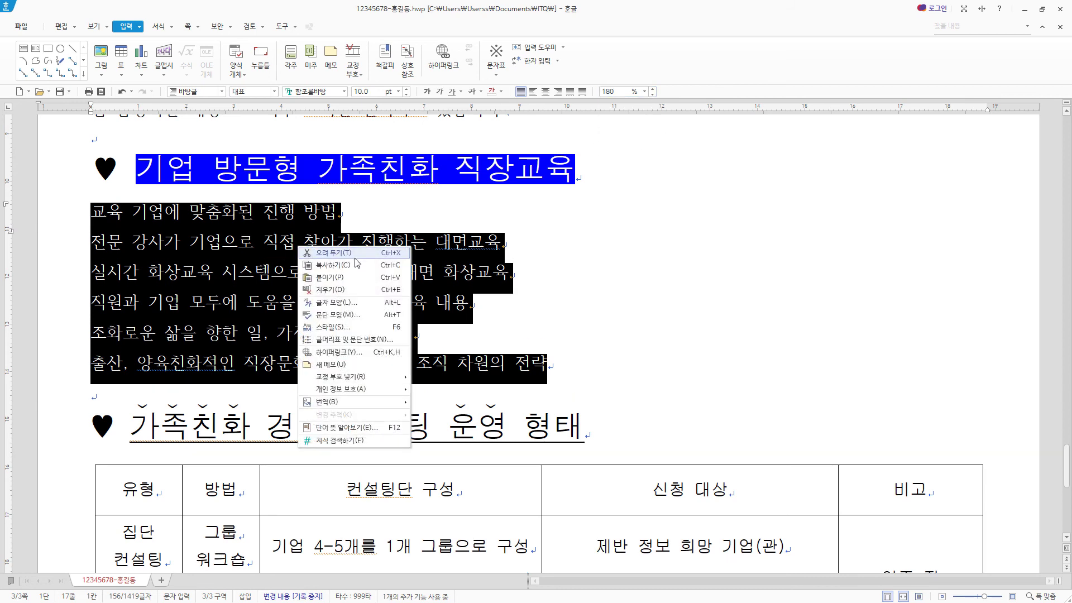
left_click(389, 340)
left_click_drag(567, 145, 568, 135)
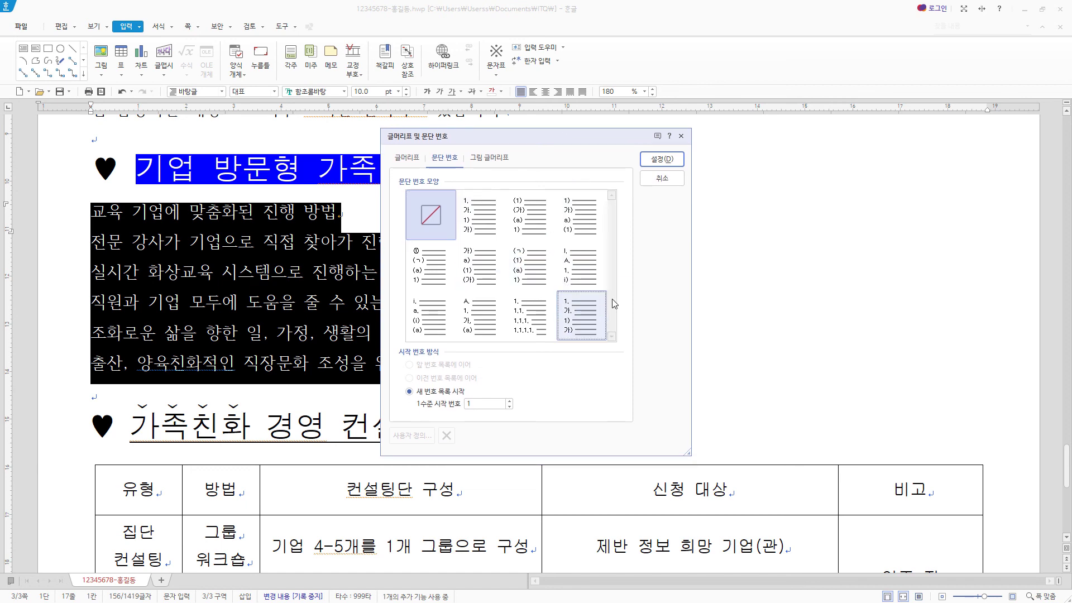
left_click(431, 316)
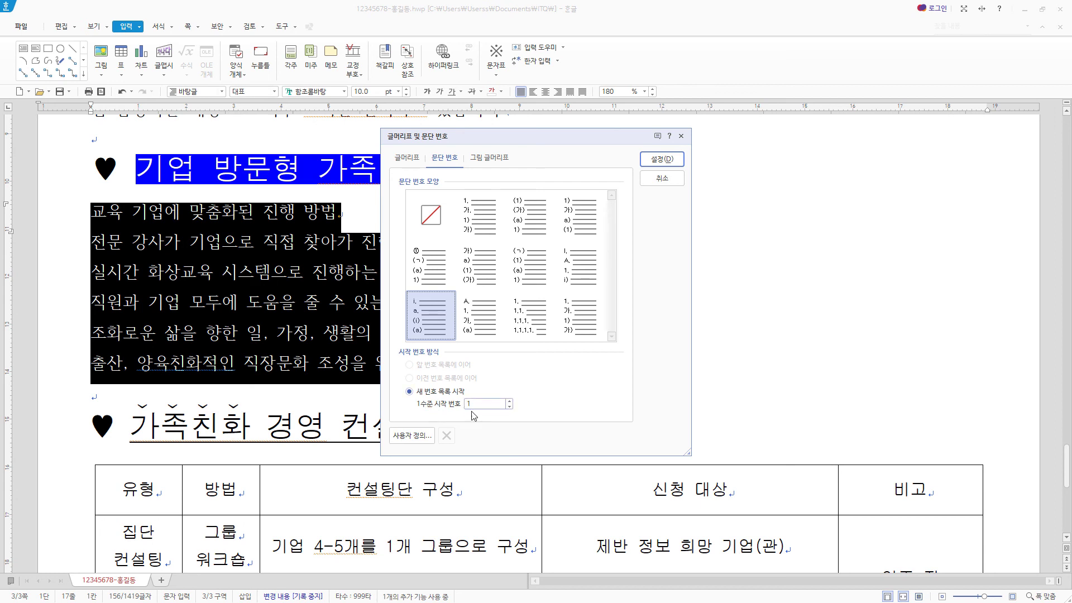
left_click(418, 438)
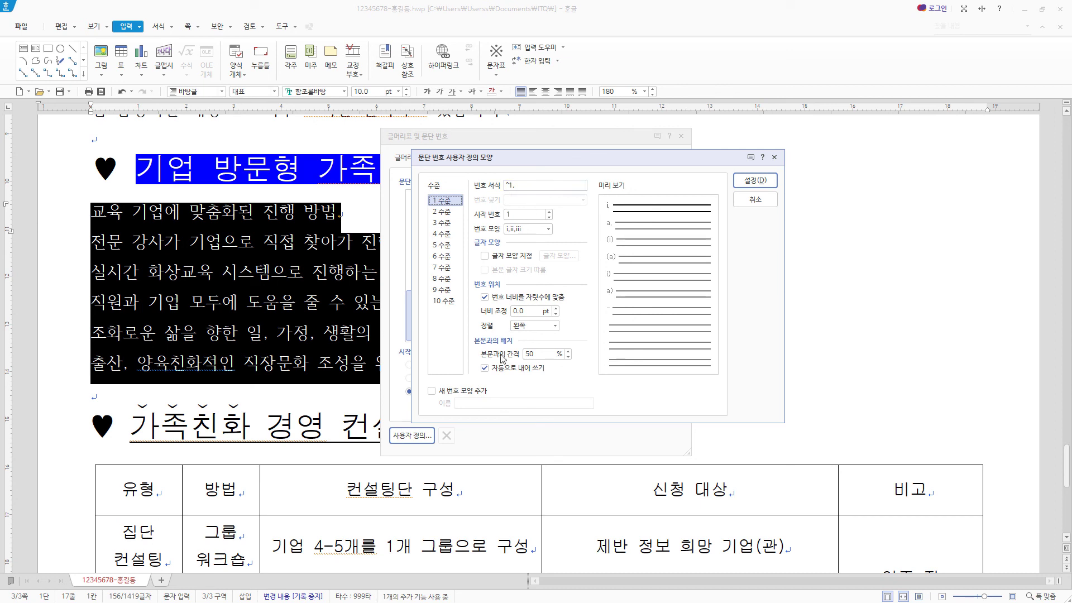
left_click(529, 311)
type("20")
left_click(540, 329)
left_click(534, 360)
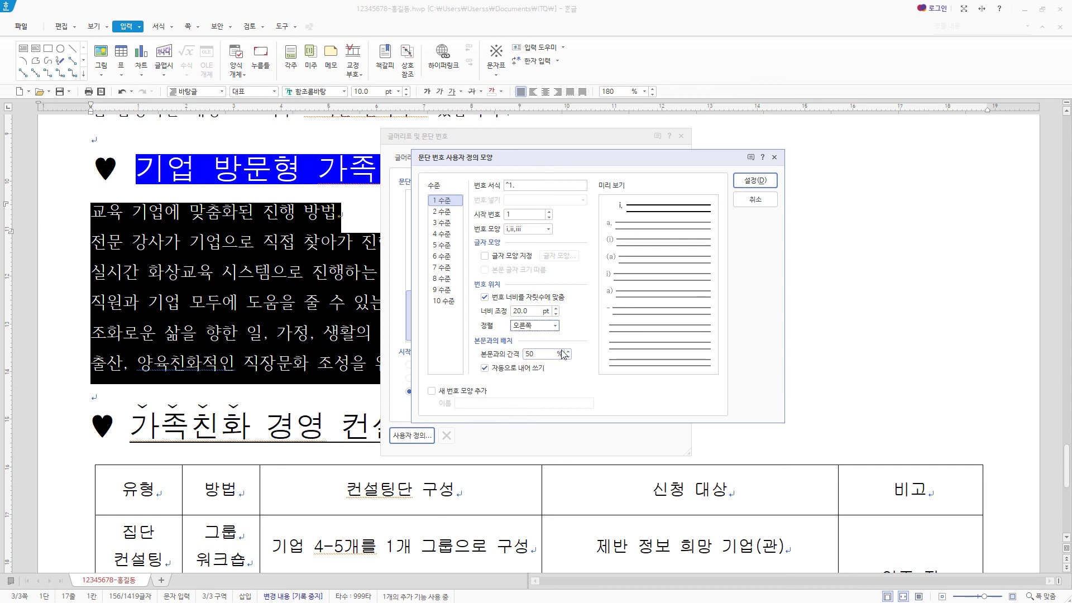
- Set numbering level 2 to 30 pt width adjustment with right (오른쪽) alignment and apply the custom numbering to the six lines
left_click(456, 213)
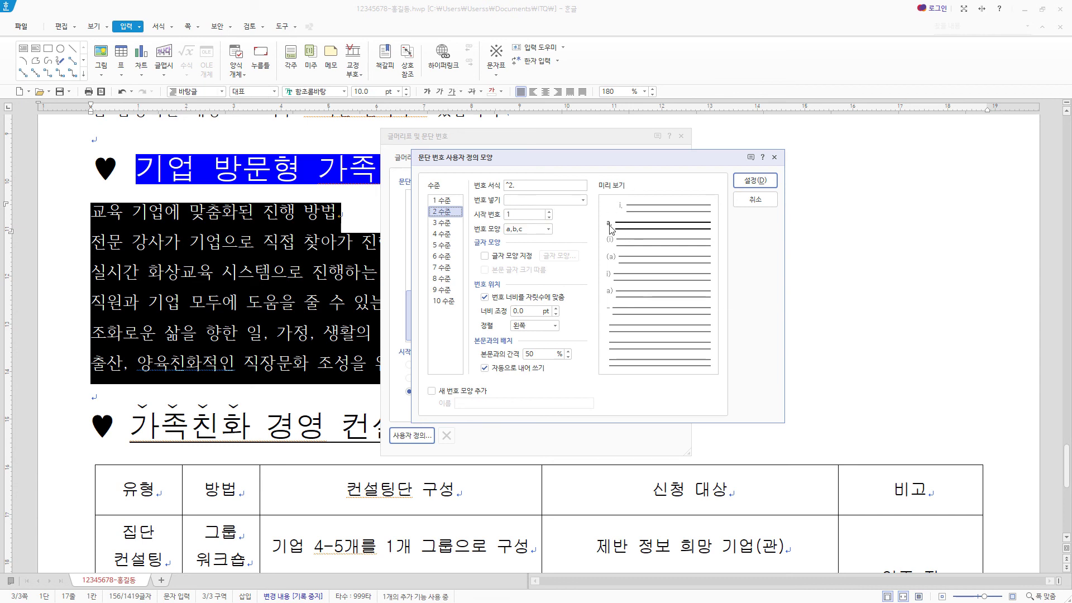
left_click(511, 312)
type("30")
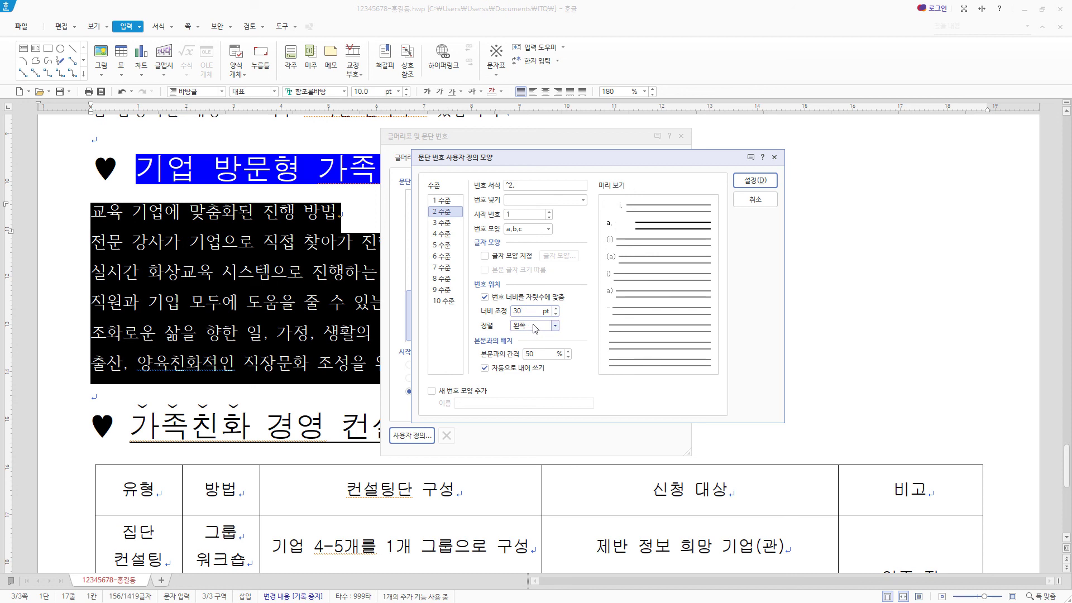
left_click(535, 326)
left_click(535, 357)
left_click(753, 181)
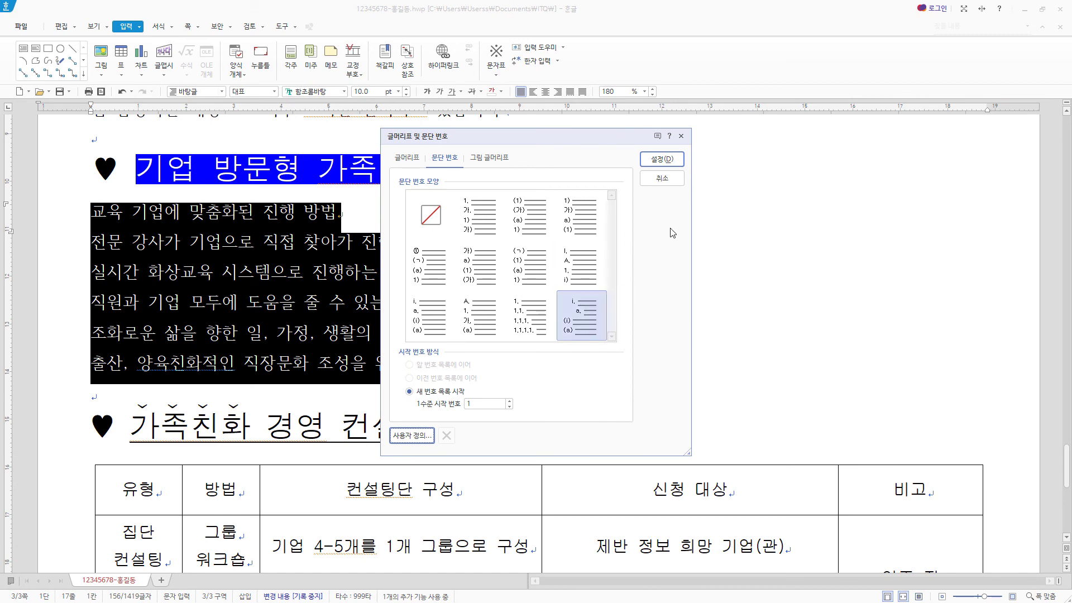
left_click(670, 163)
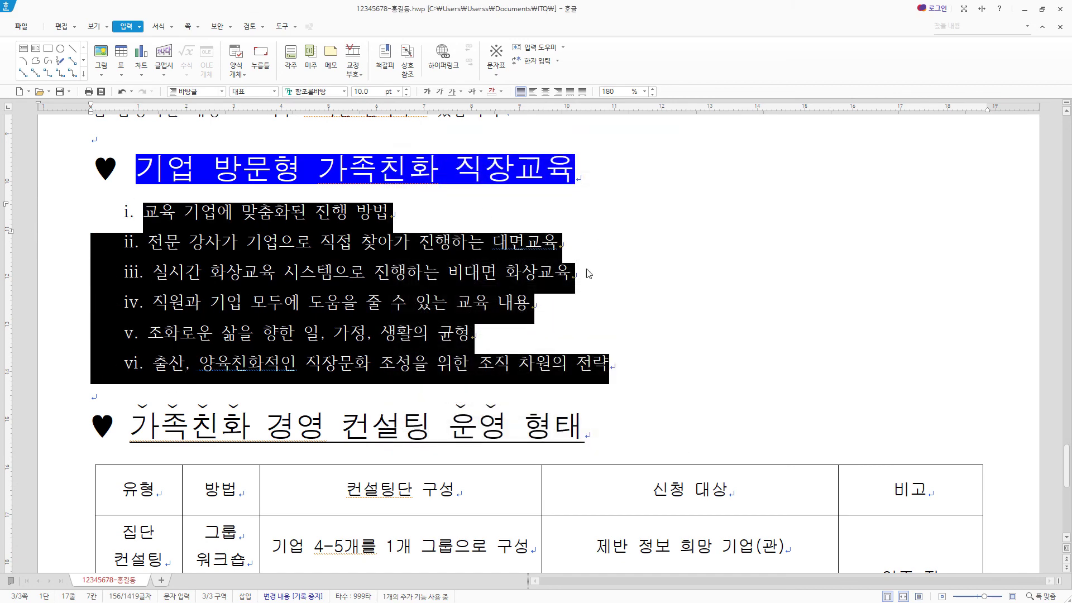
- Demote the second and third numbered lines, "전문 강사가…" and "실시간 화상교육…", to level 2
left_click_drag(589, 274, 143, 253)
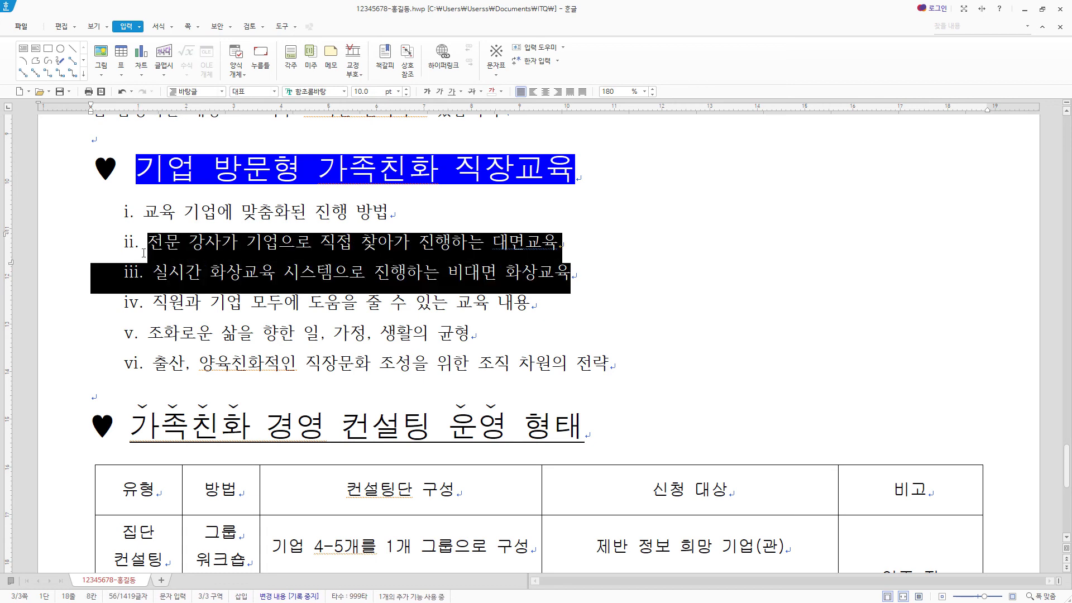
left_click(162, 28)
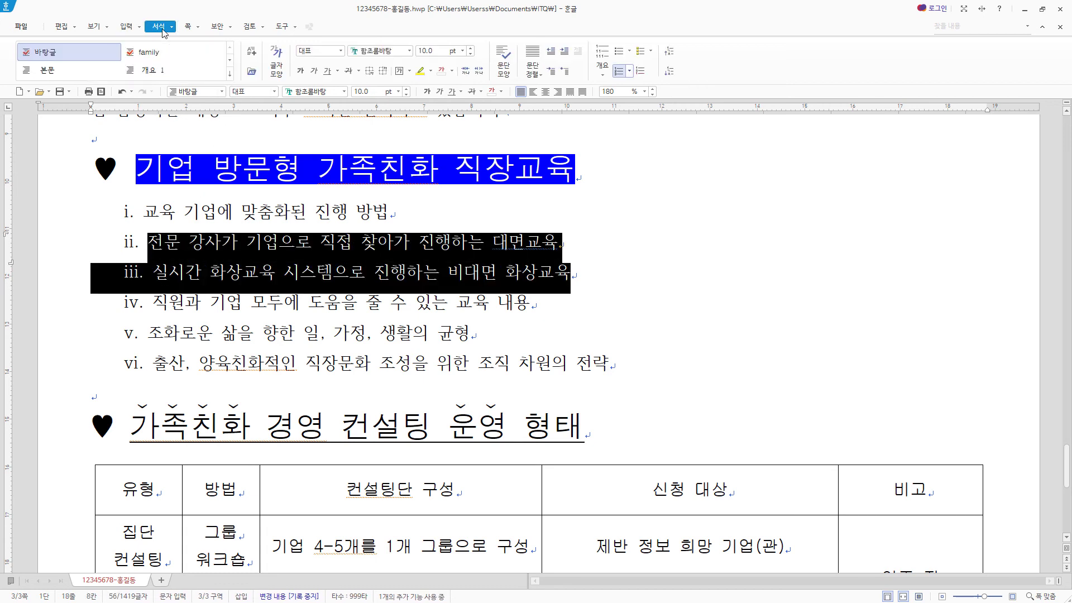
left_click(674, 71)
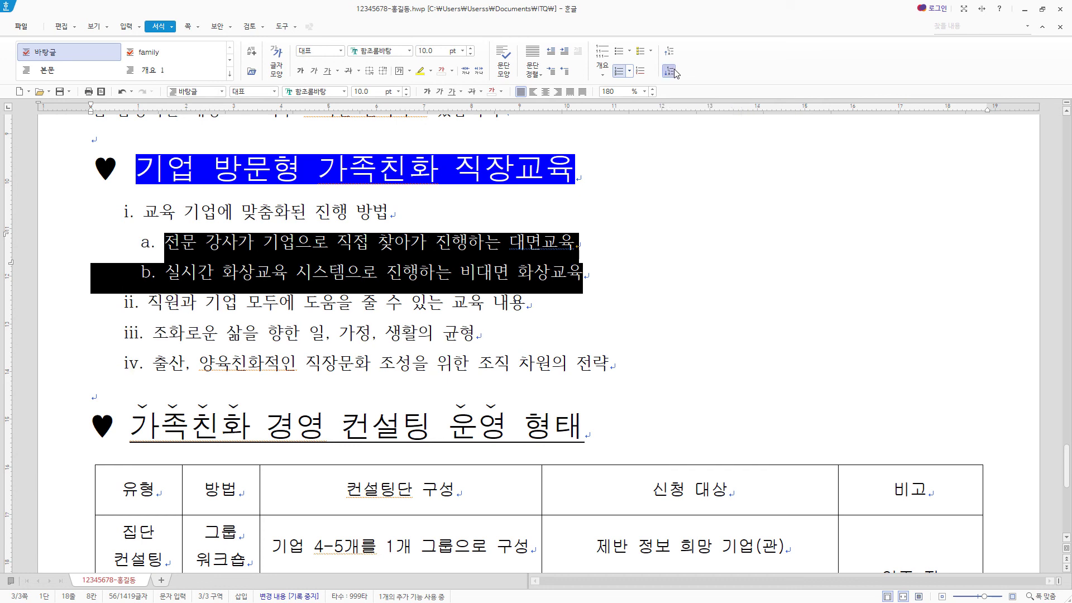
- Demote the last two numbered lines, "조화로운 삶을…" and "출산, 양육친화적인…", to level 2
left_click_drag(652, 368, 115, 339)
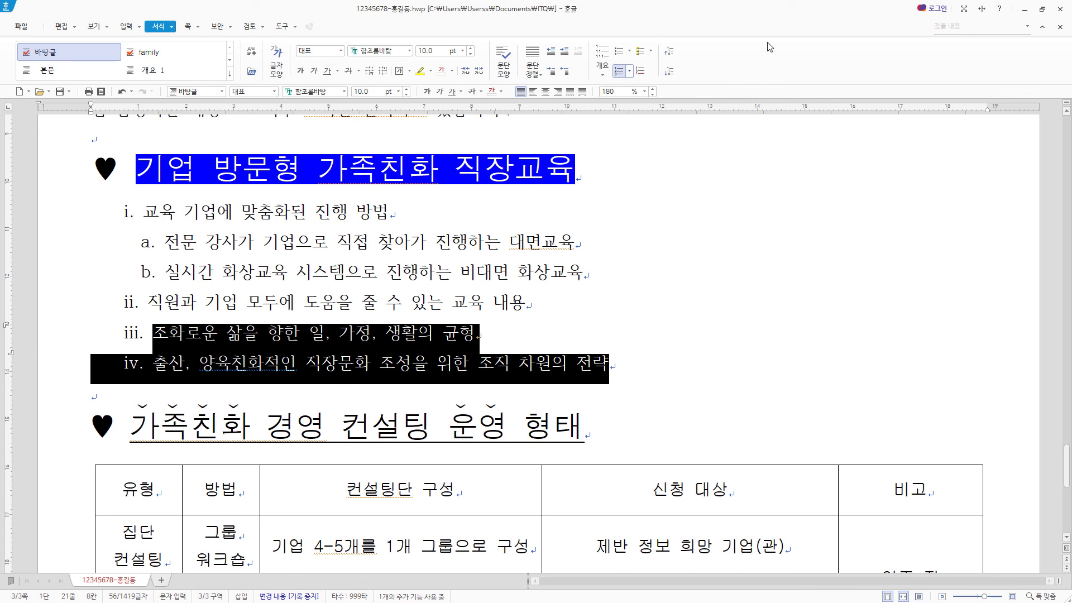
left_click(673, 71)
scroll(577, 385, "down", 1)
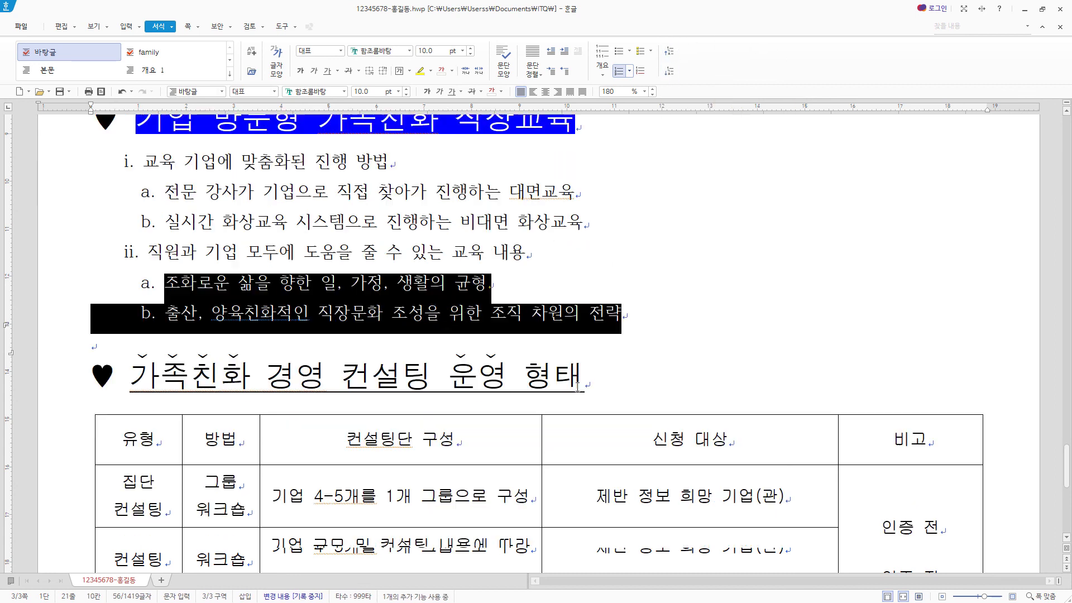
scroll(600, 363, "down", 1)
left_click(618, 353)
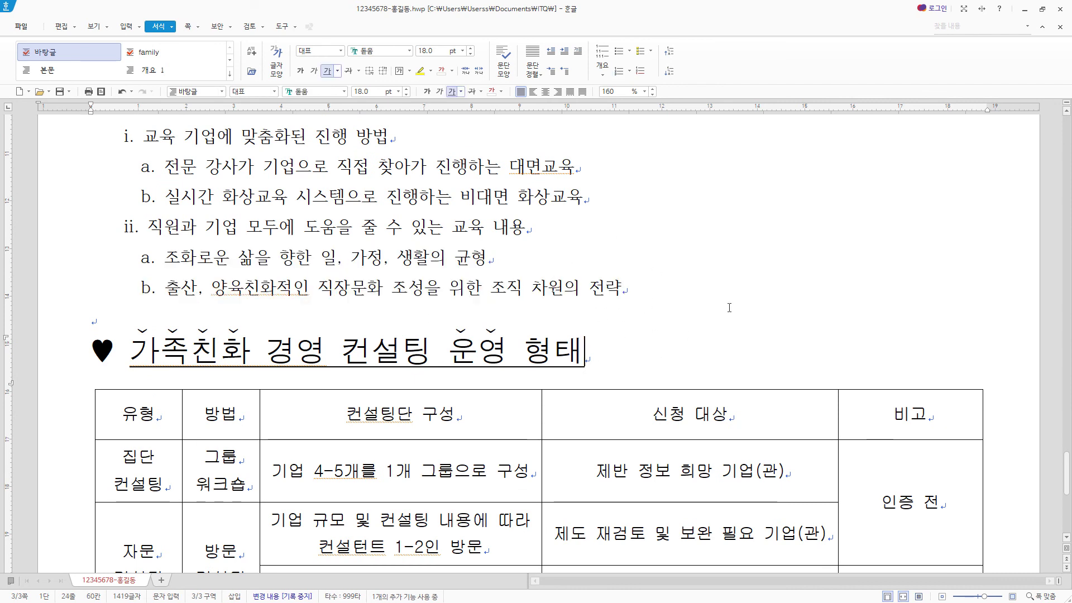
- For all cells of the table, set the top and bottom outer borders to a 0.5 mm double line
scroll(689, 280, "down", 3)
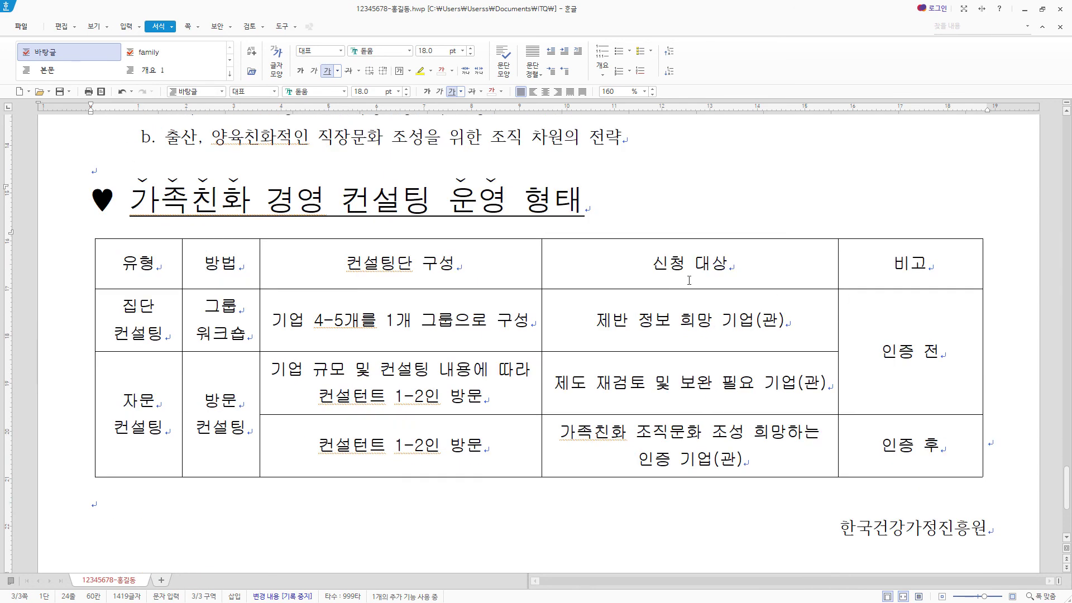
left_click_drag(170, 269, 868, 443)
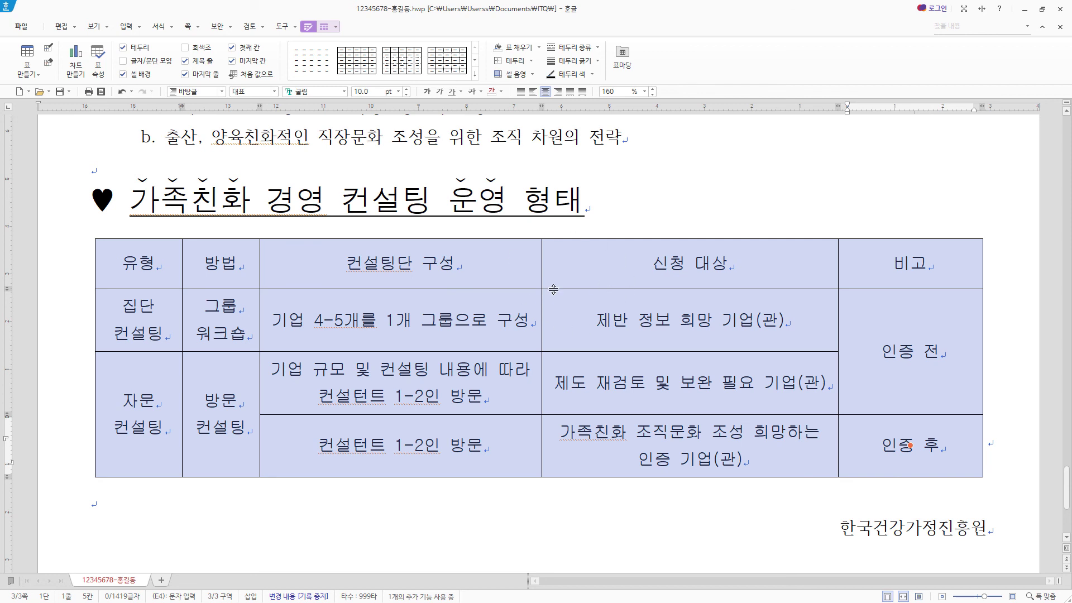
key("l")
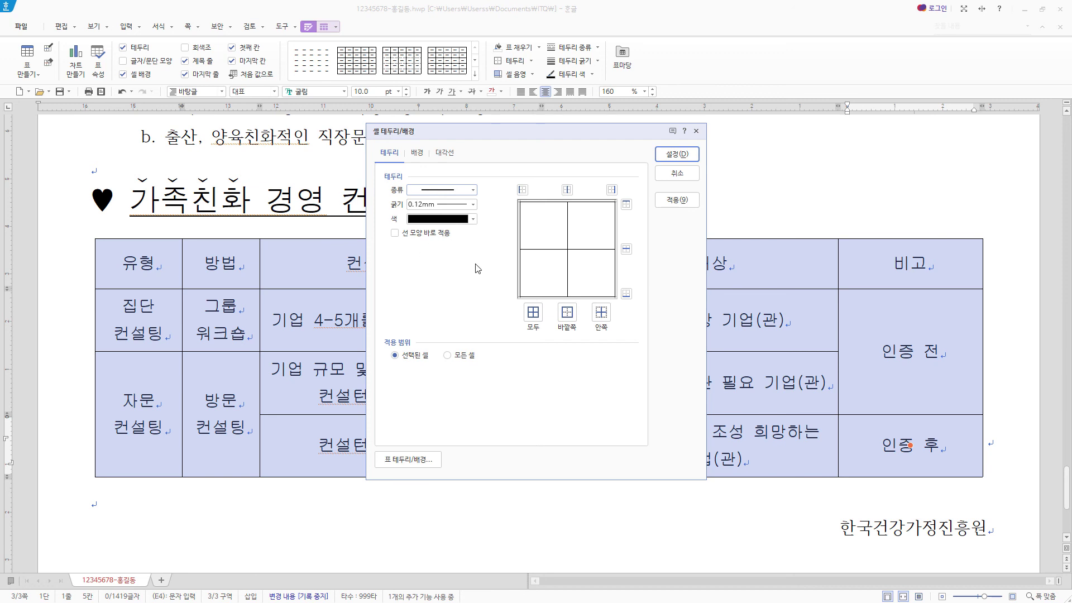
left_click(474, 191)
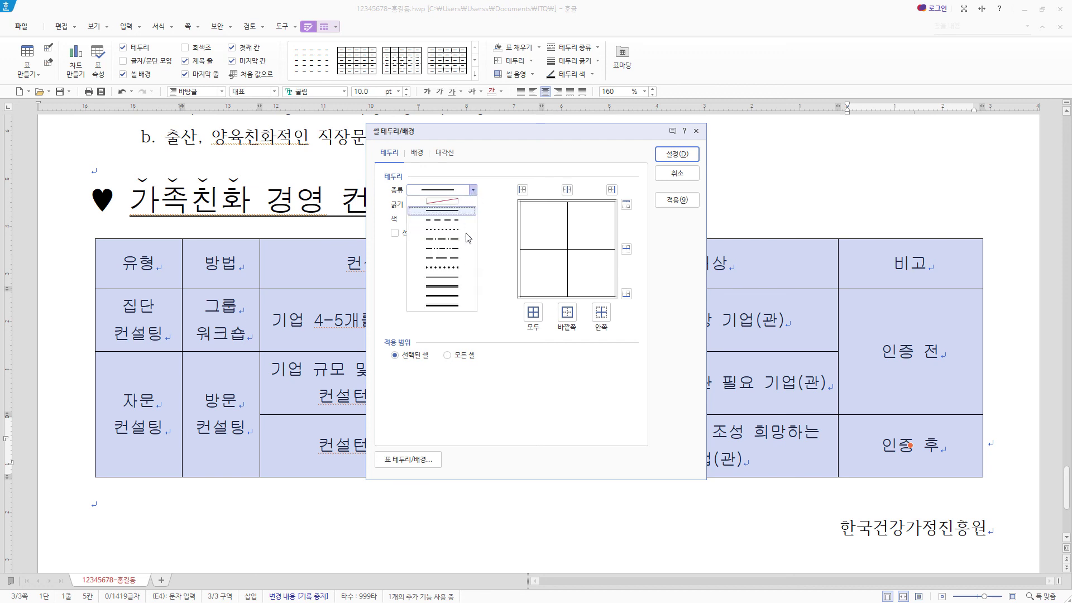
left_click(459, 277)
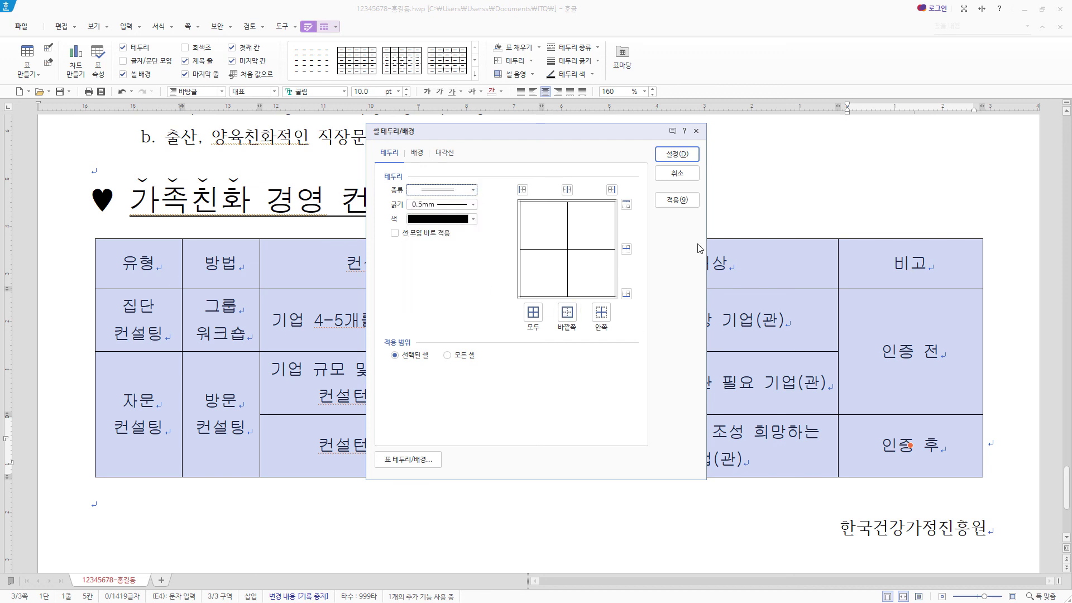
left_click(626, 204)
left_click(628, 294)
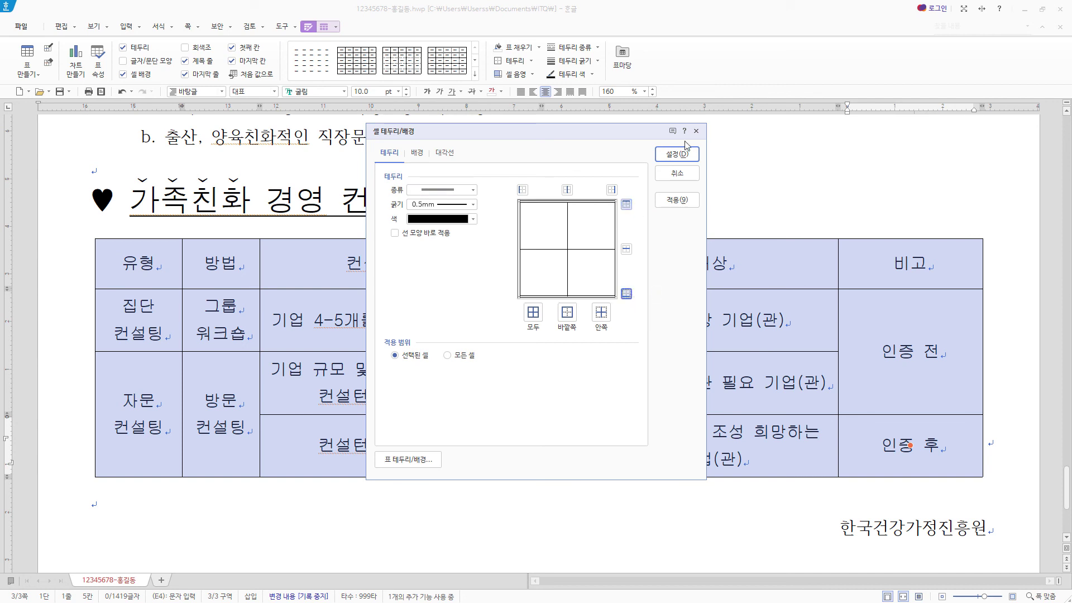
- Remove the left and right outer borders of the whole table and apply the border settings
left_click(474, 190)
left_click(441, 204)
left_click(521, 191)
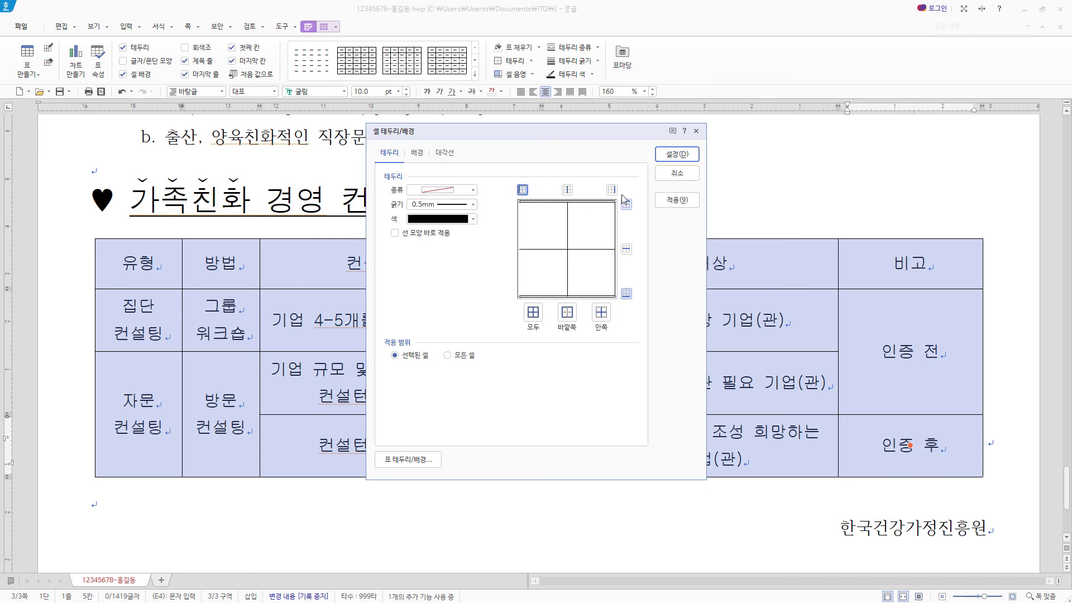
left_click(612, 190)
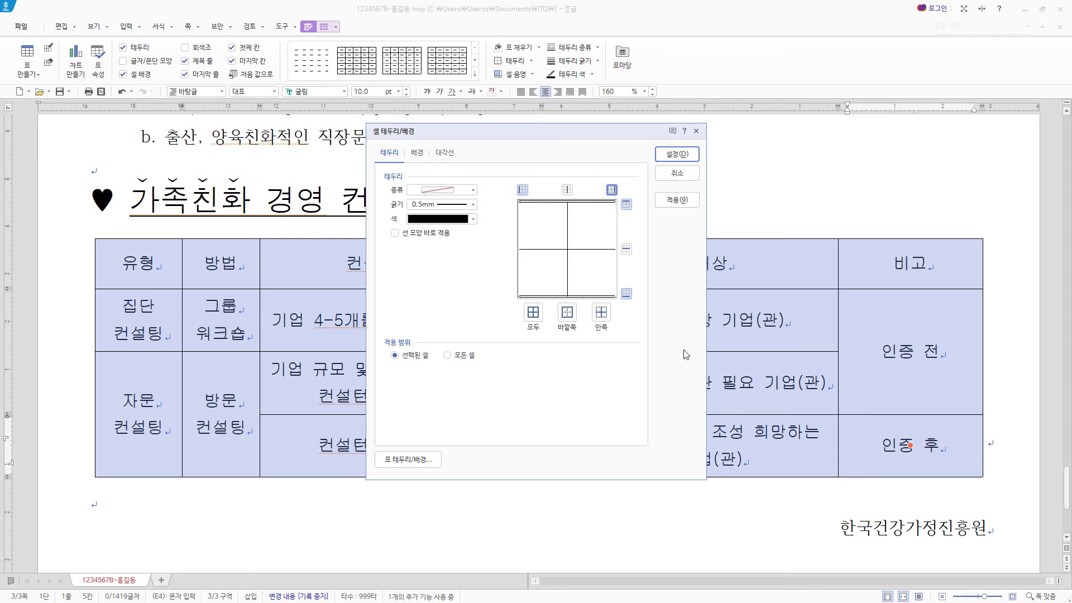
left_click(677, 154)
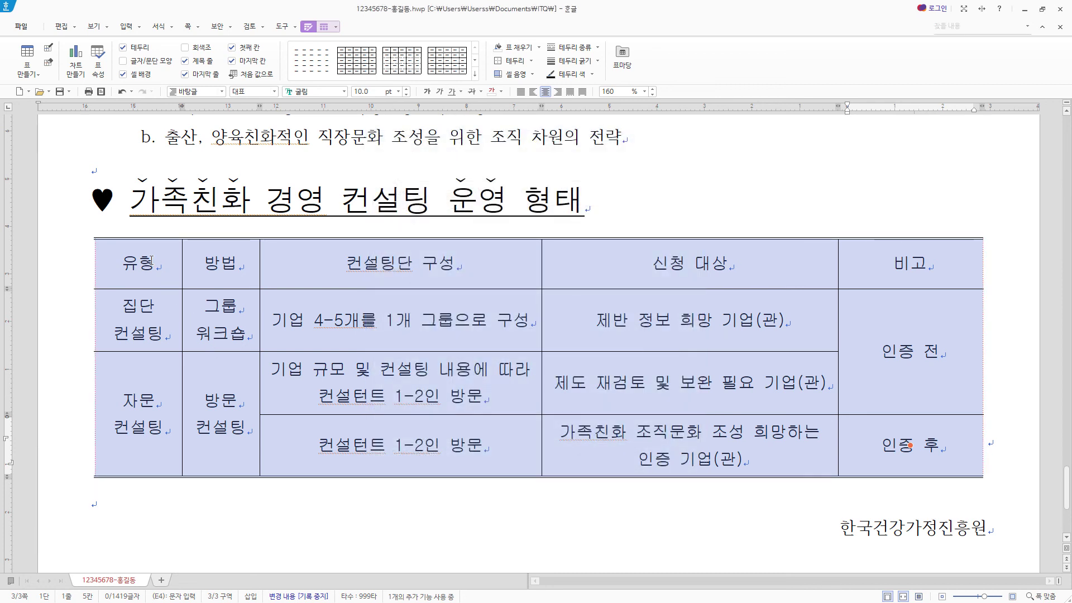
- Set the bottom border of the table's header row to a 0.5 mm double line
left_click_drag(140, 262, 864, 267)
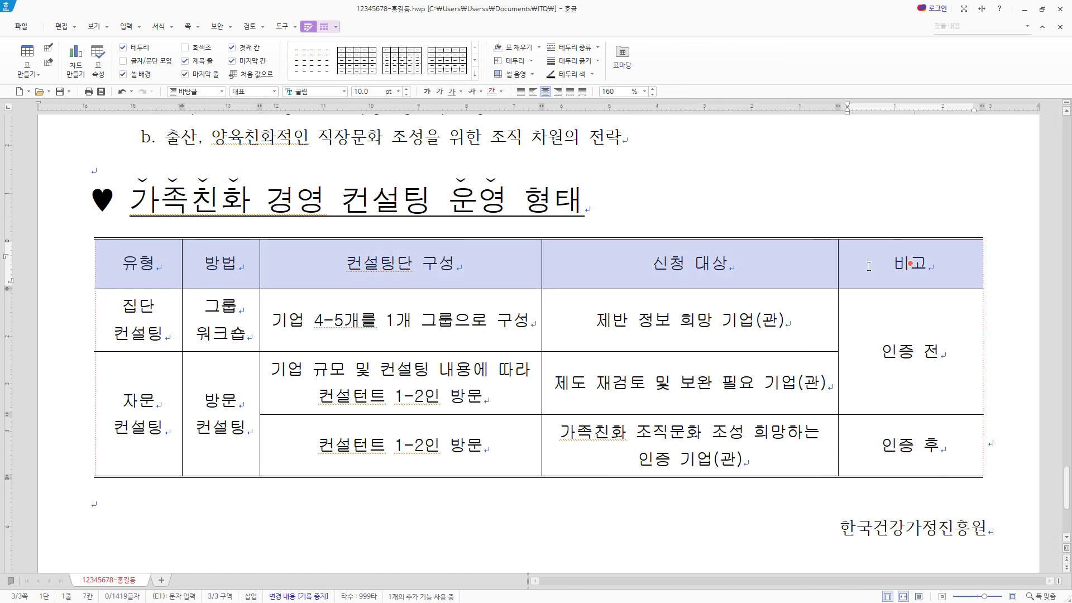
key("l")
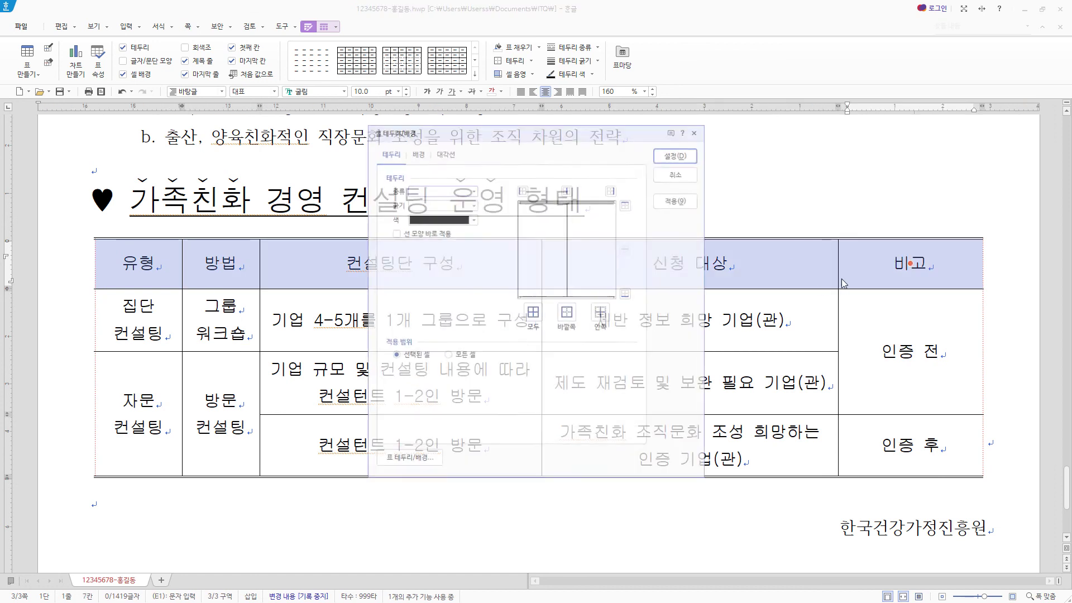
left_click(461, 190)
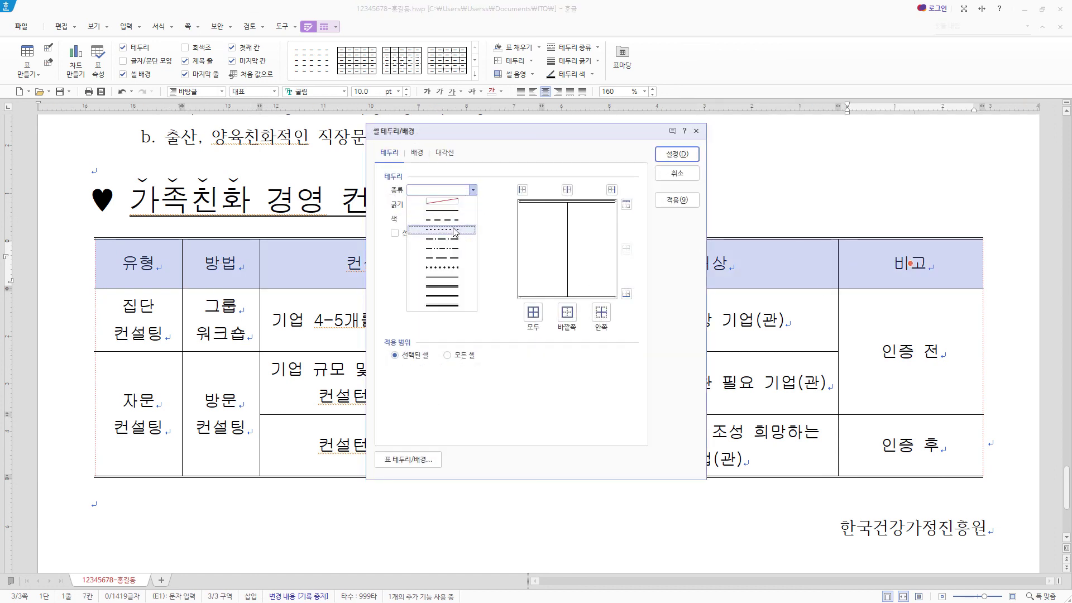
left_click(441, 286)
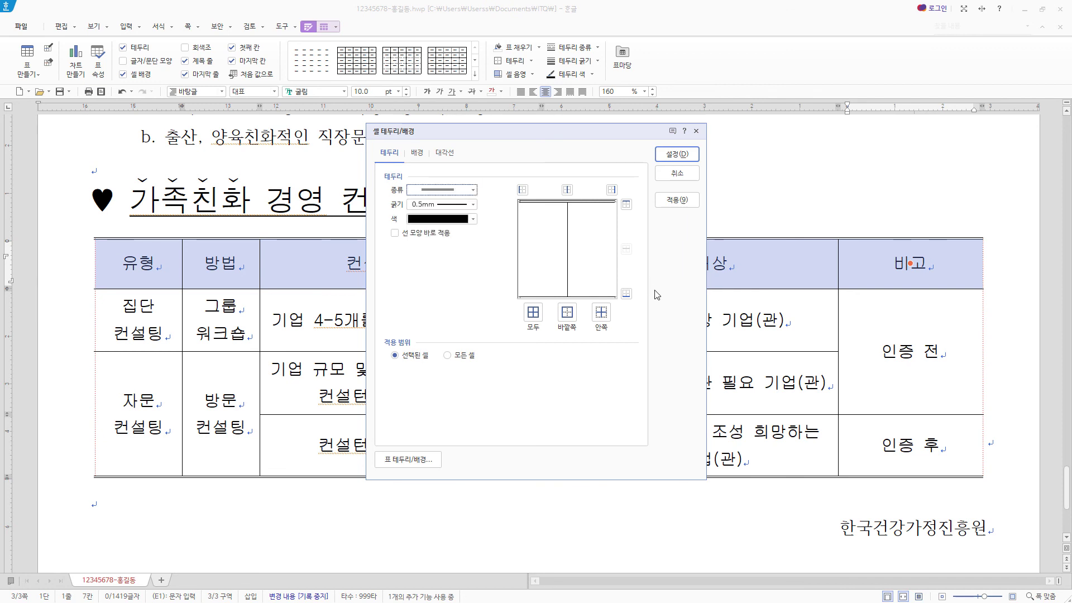
left_click(627, 294)
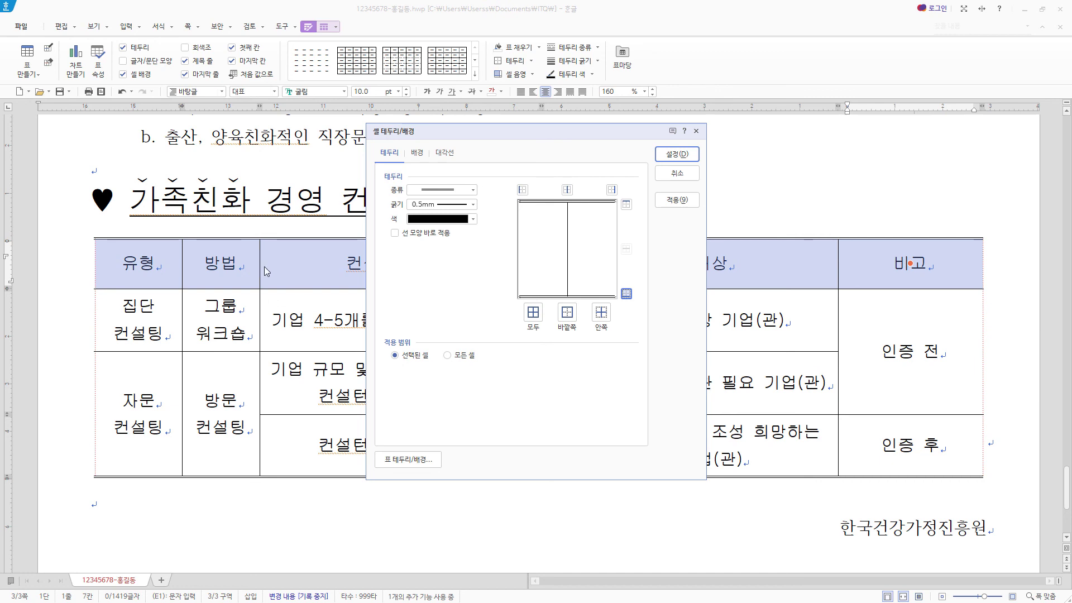
- Fill the table's header row with a horizontal (가로) gradient from white to yellow
left_click(420, 154)
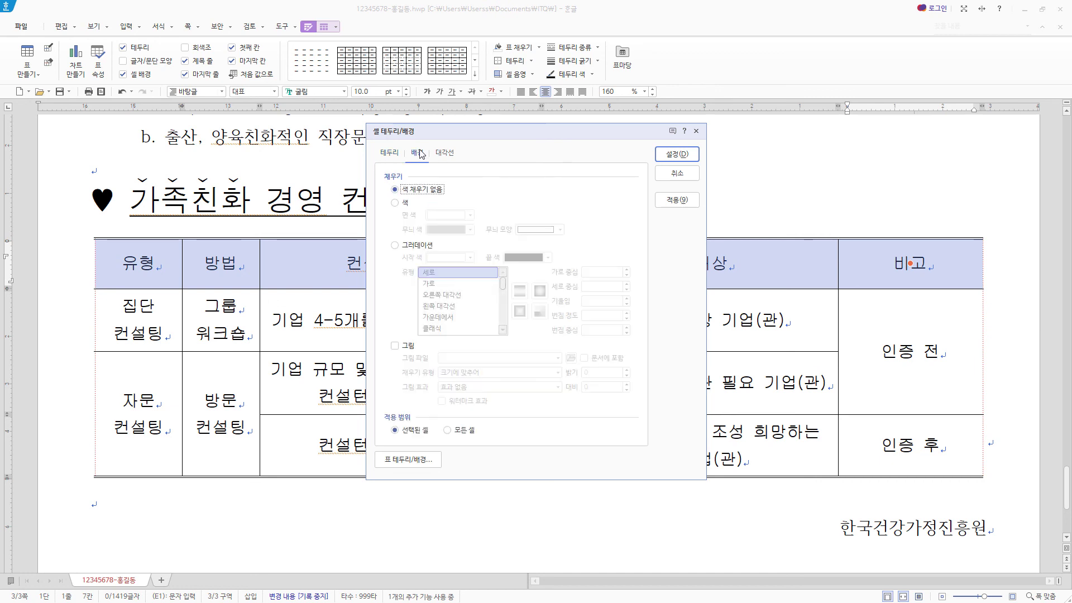
left_click(427, 249)
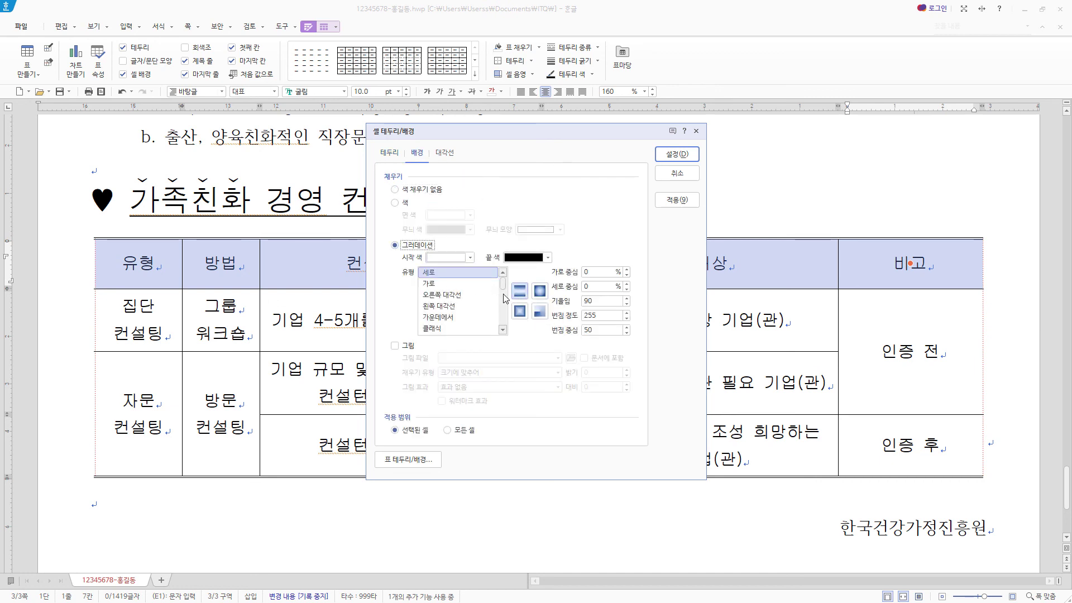
left_click(441, 283)
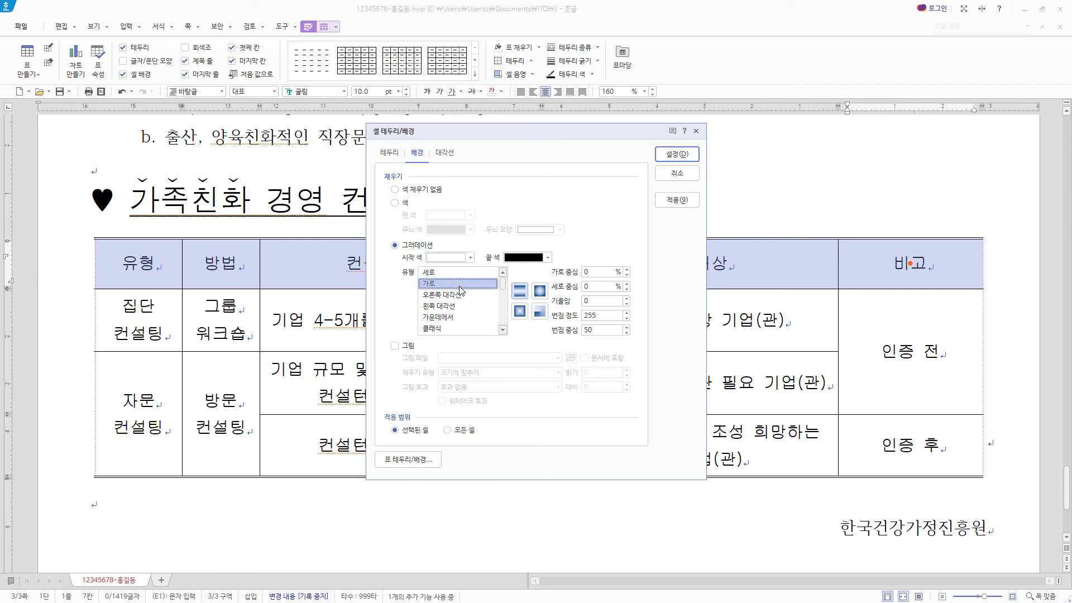
left_click(522, 295)
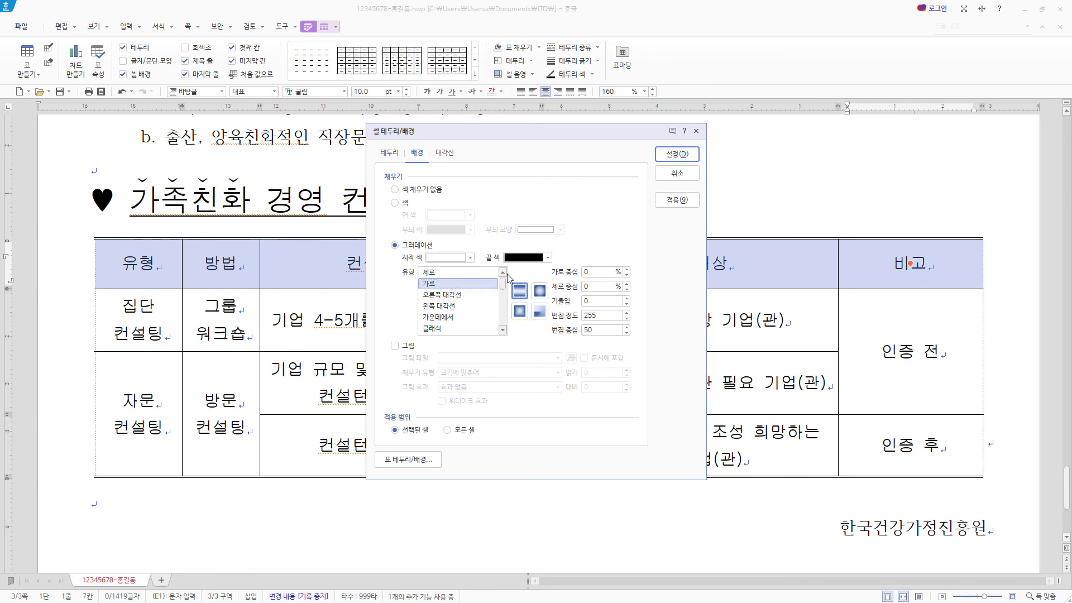
left_click(547, 258)
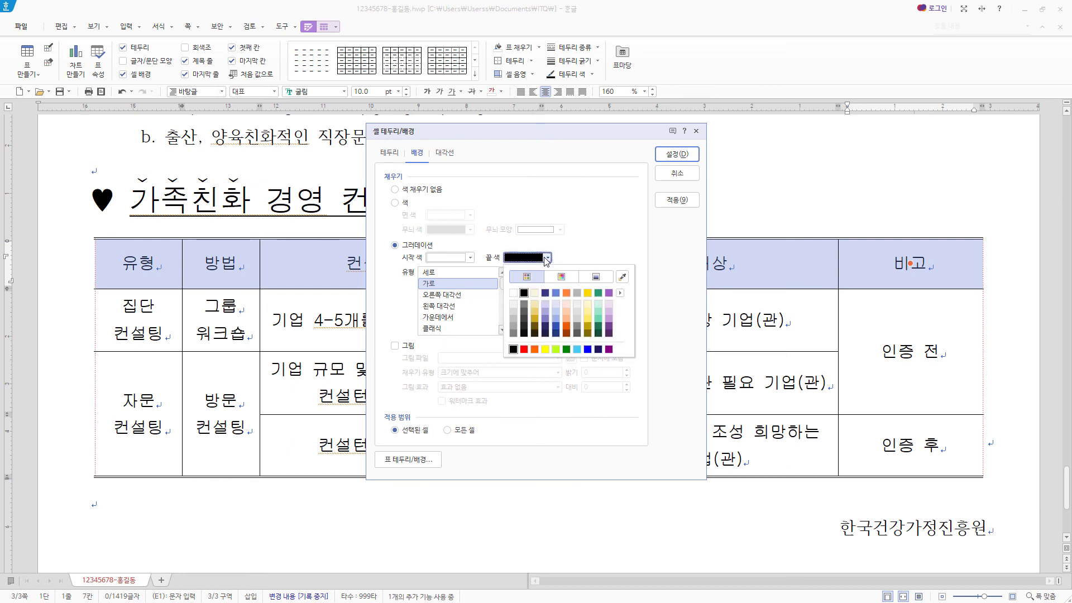
left_click(545, 349)
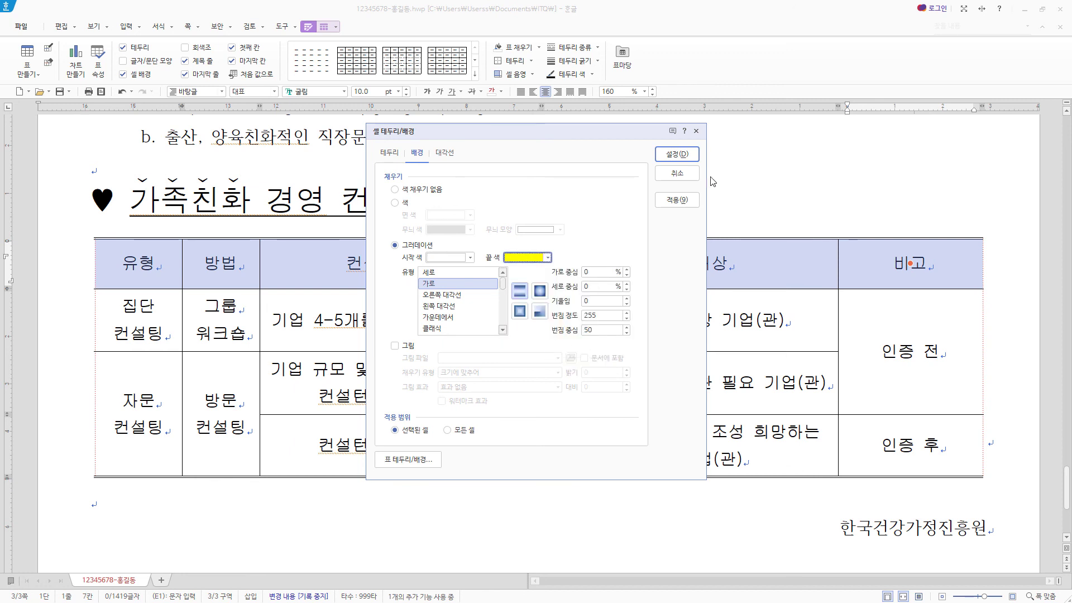
left_click(678, 154)
- Set the font of the closing organization line "한국건강가정진흥원" below the table to 궁서
scroll(633, 386, "down", 3)
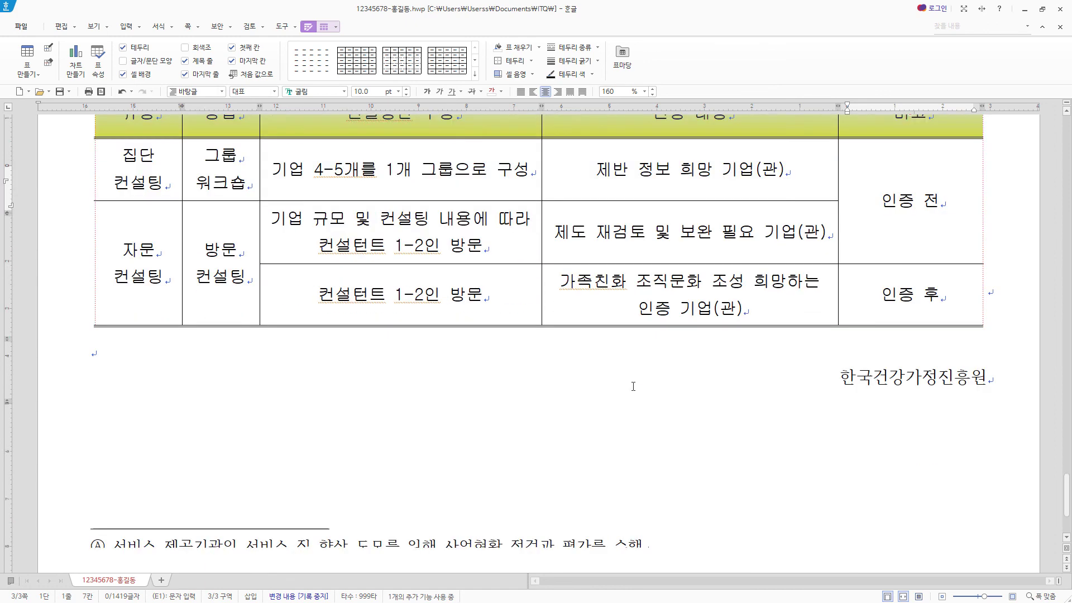
left_click_drag(835, 379, 1012, 385)
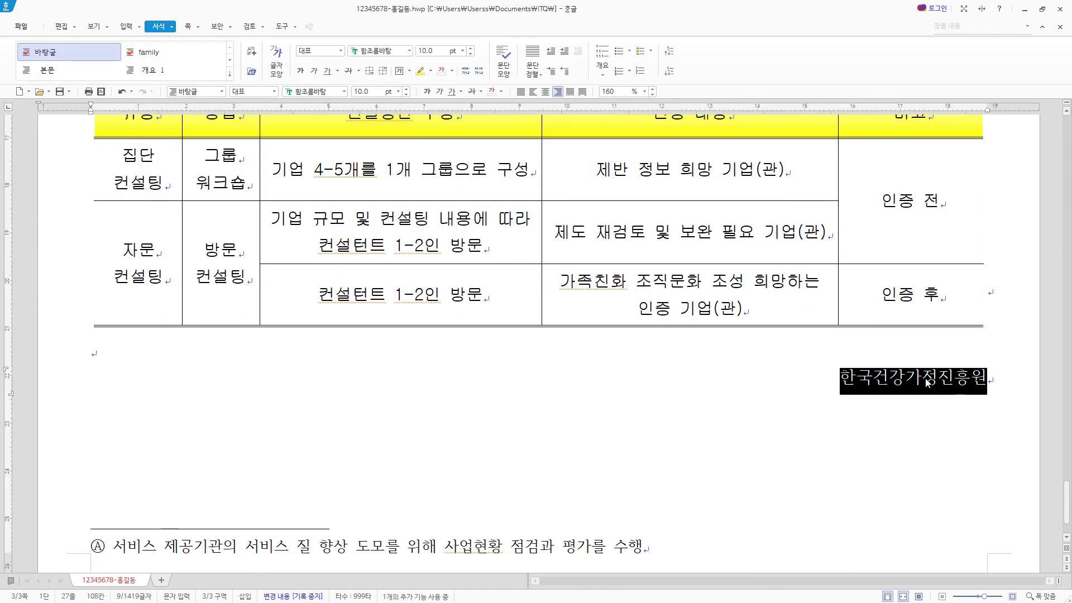
scroll(924, 378, "up", 1)
left_click(835, 457)
double_click(844, 457)
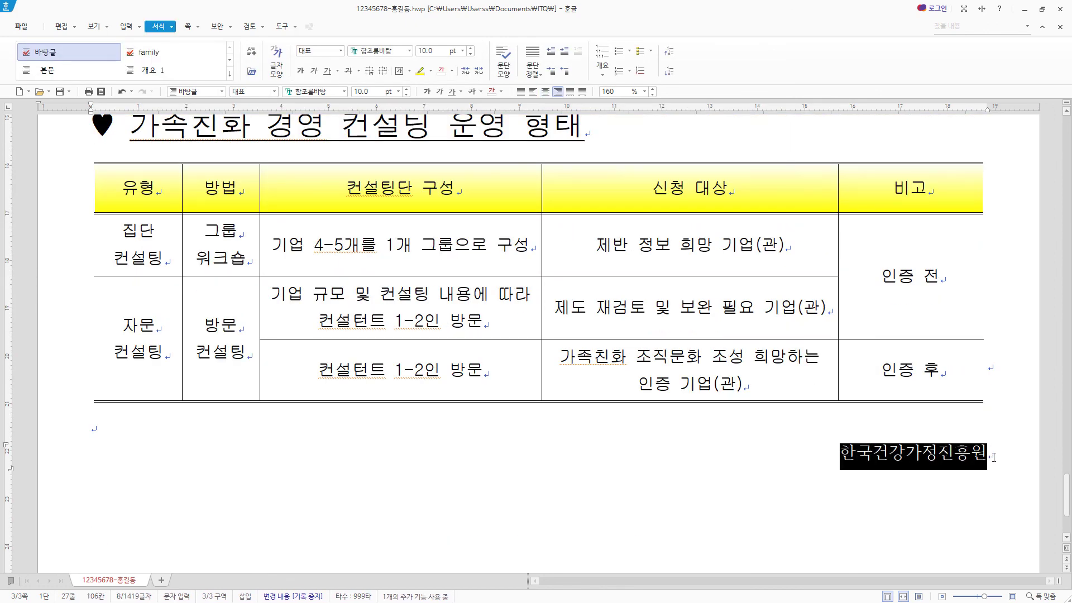
scroll(924, 383, "down", 1)
right_click(924, 383)
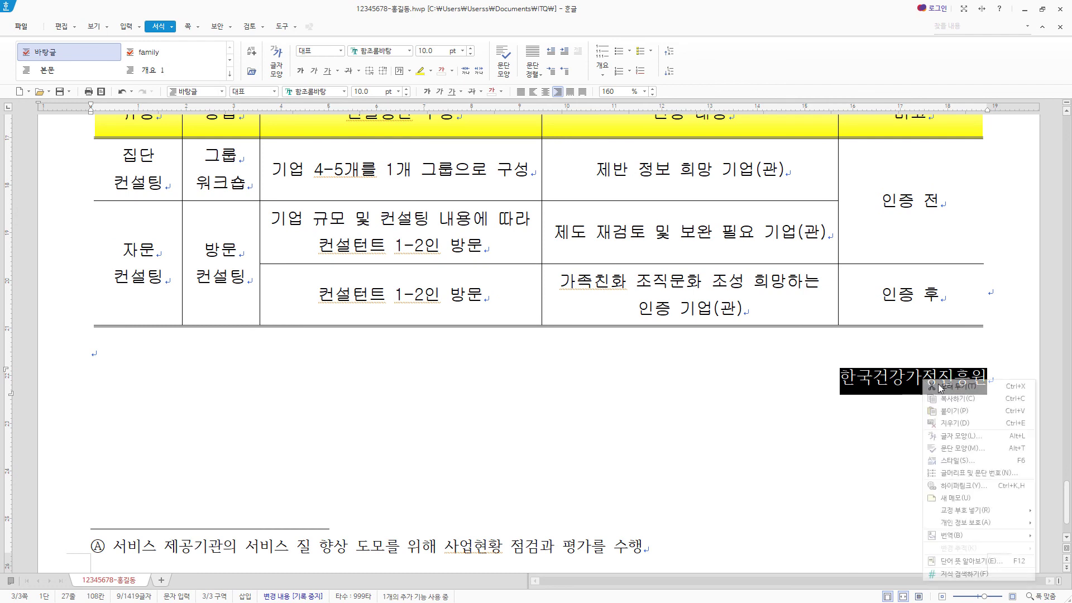
left_click(956, 438)
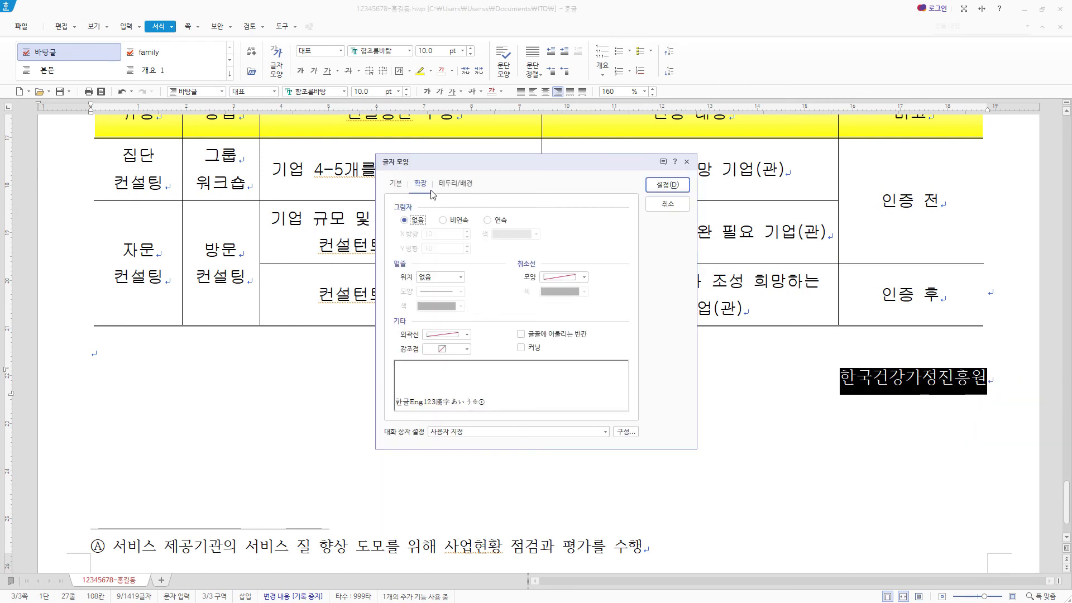
left_click(395, 184)
left_click(533, 234)
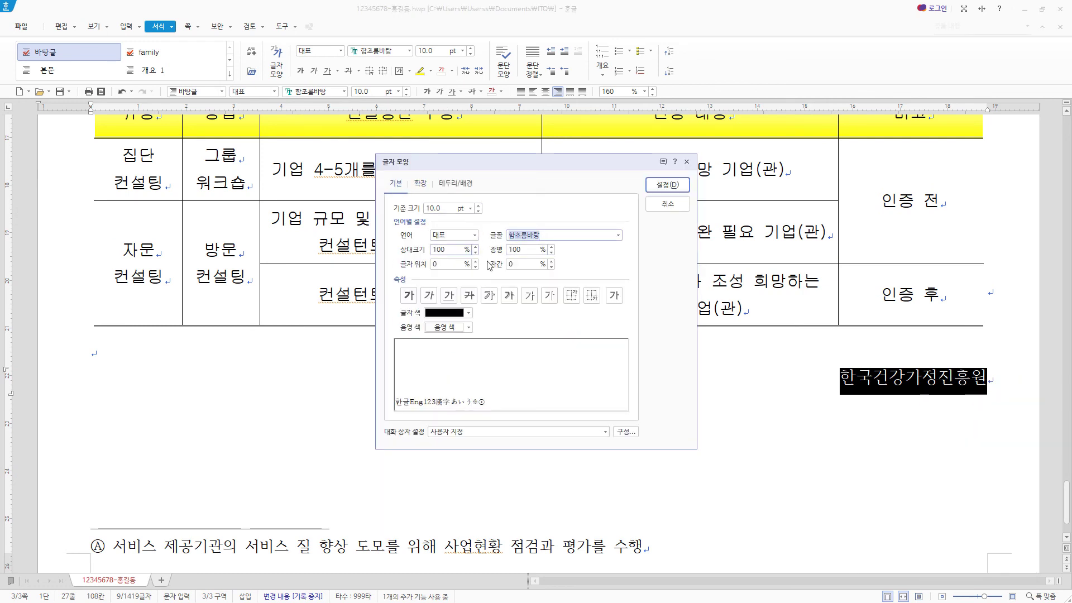
key("BackSpace")
key("BackSpace")
key("BackSpace")
key("BackSpace")
key("BackSpace")
type("궁서")
left_click(527, 247)
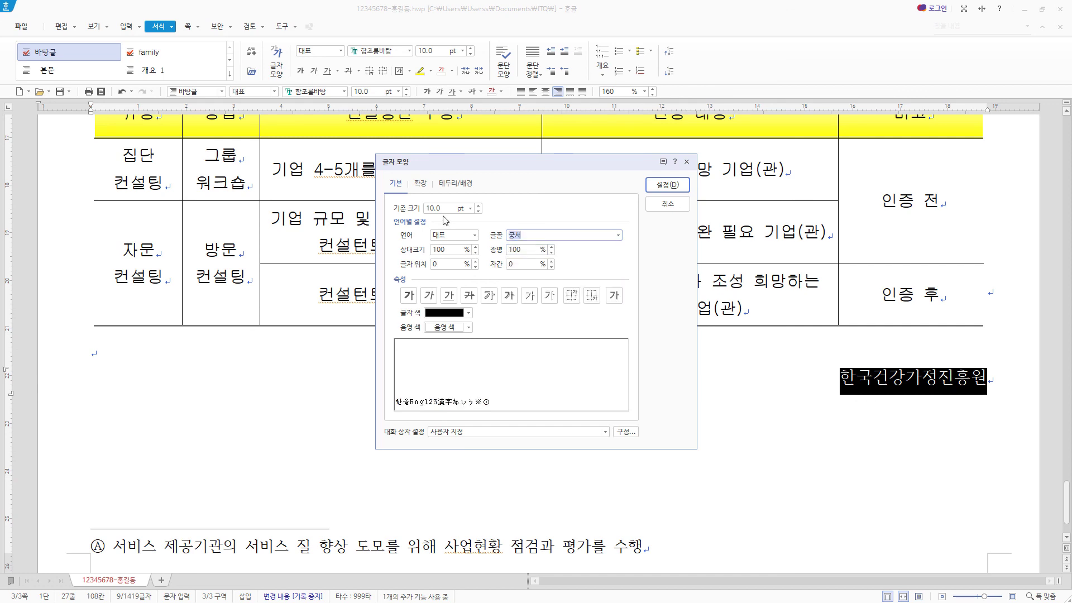
- Make the "한국건강가정진흥원" text 24 pt and bold with a character width (장평) of 95%, and apply the formatting
type("24")
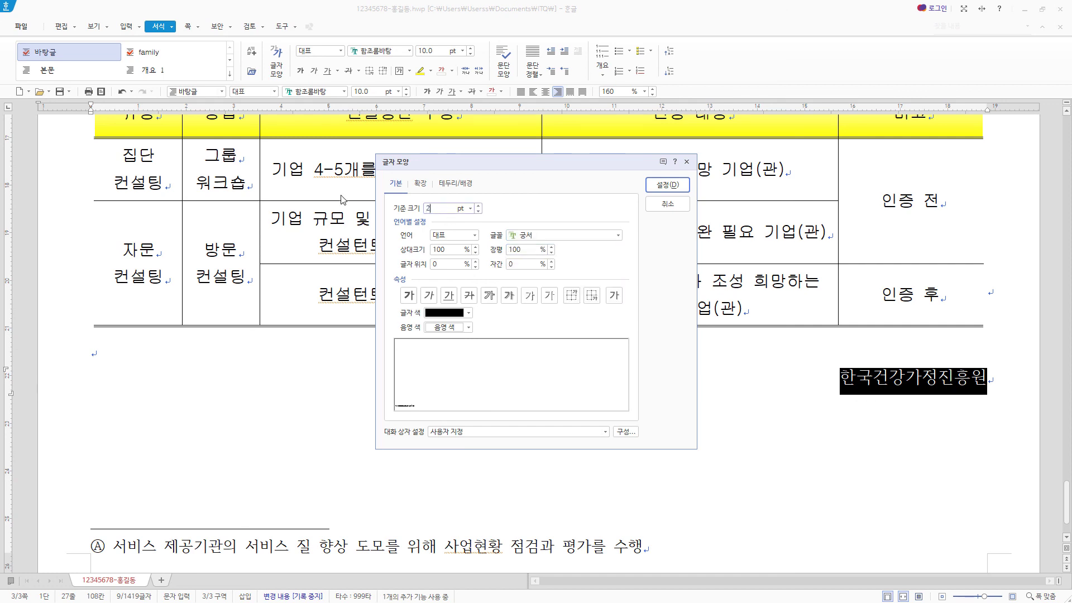
left_click(406, 297)
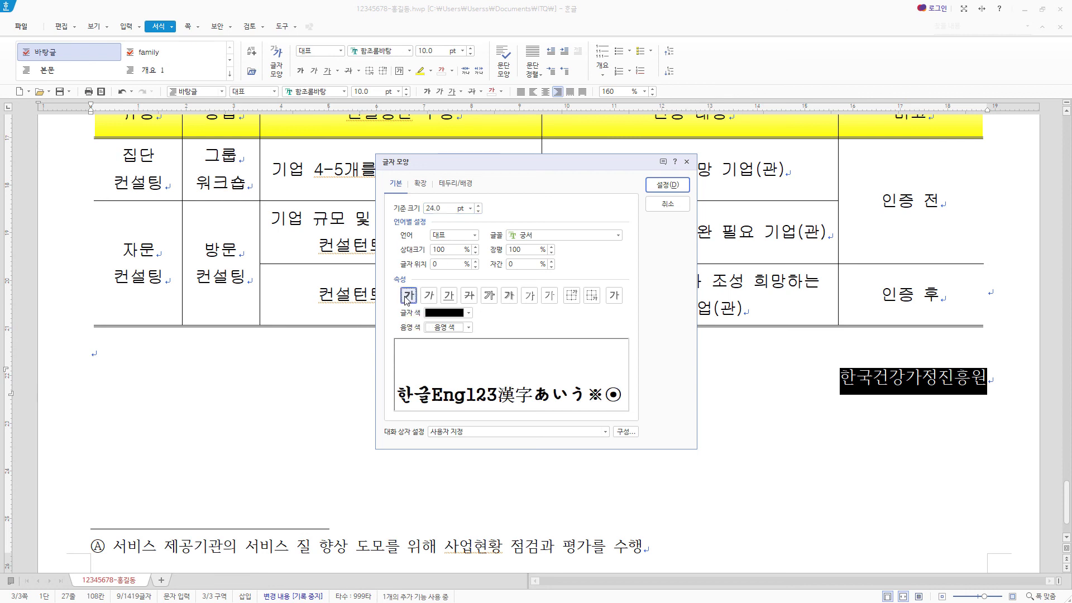
left_click(522, 249)
type("95")
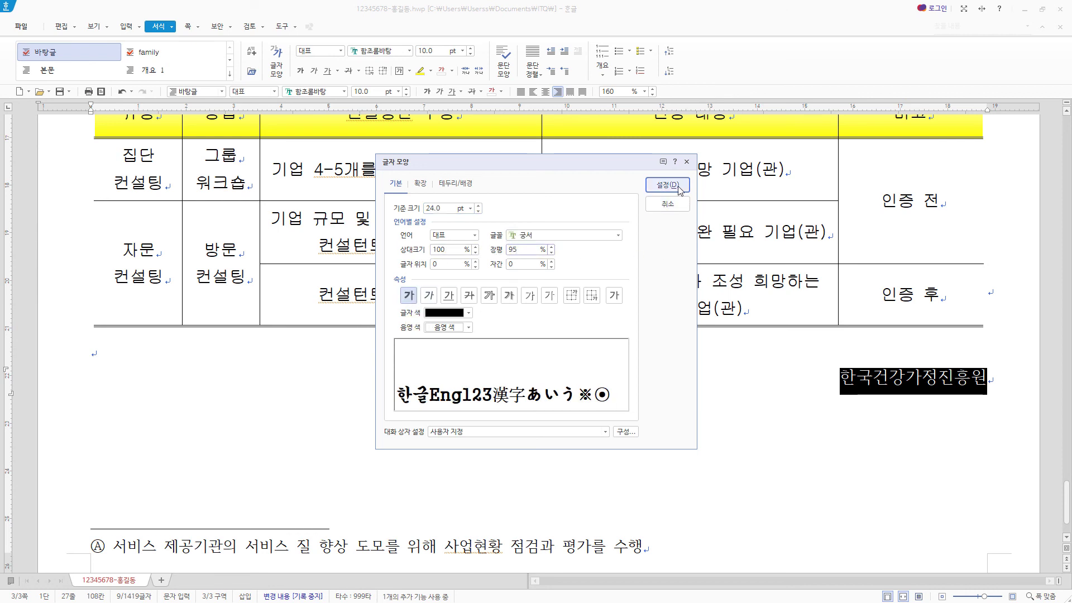
left_click(680, 188)
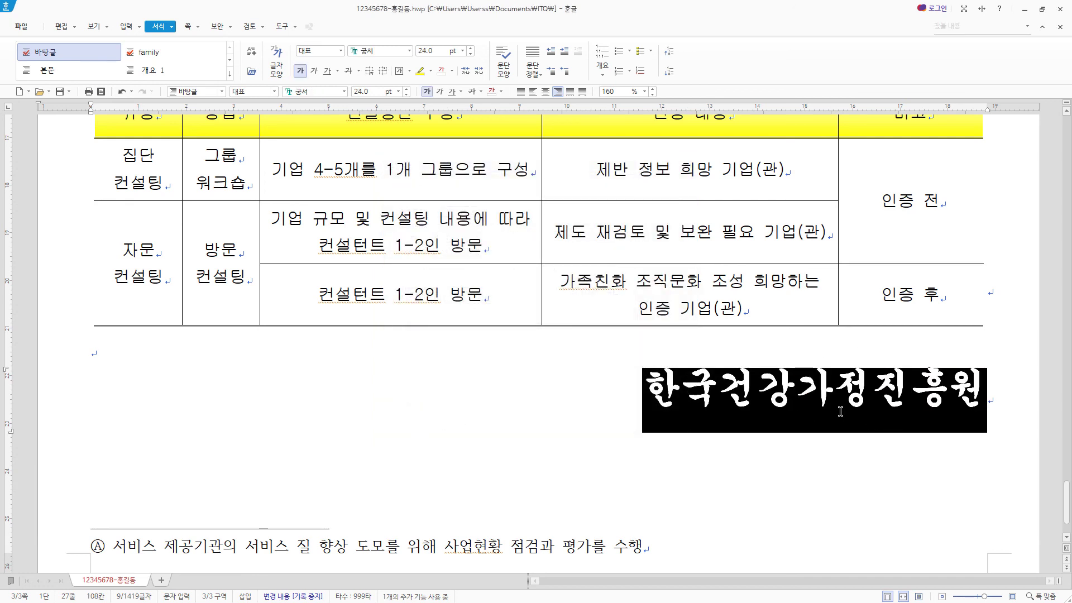
- Set up page numbering from the page with the title "가족이 웃을 수 있는 세상", placed at the page's bottom right in ①,②,③ format
scroll(934, 433, "down", 3)
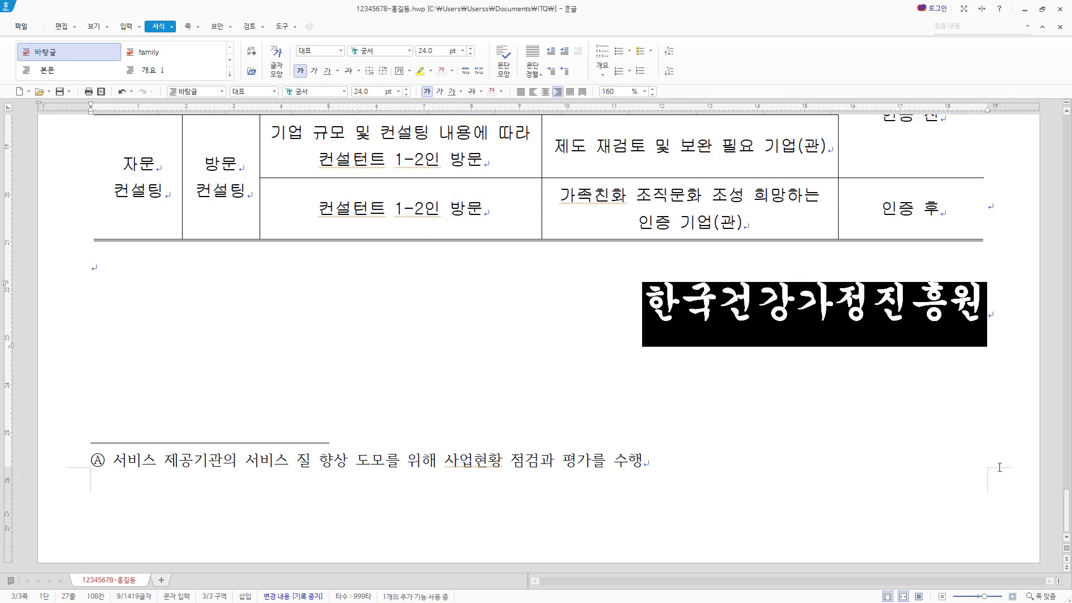
scroll(929, 502, "up", 20)
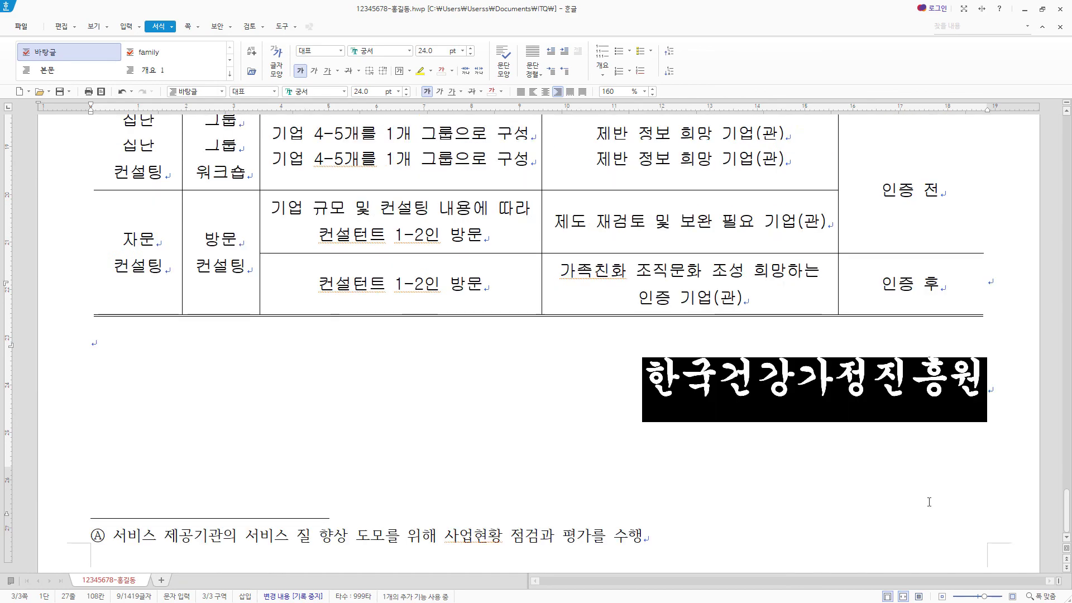
left_click(326, 256)
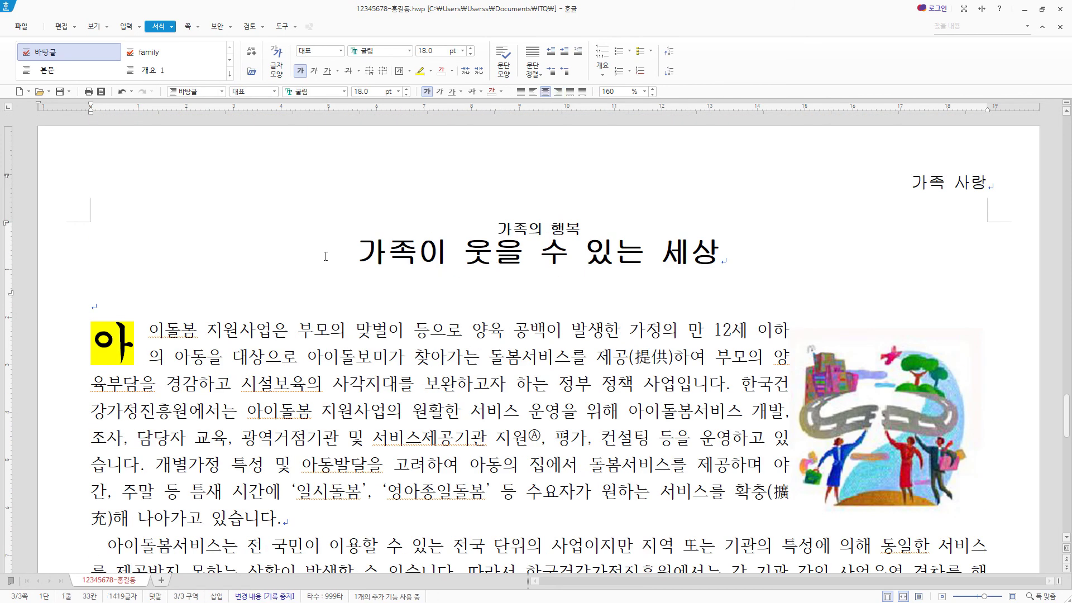
left_click(188, 26)
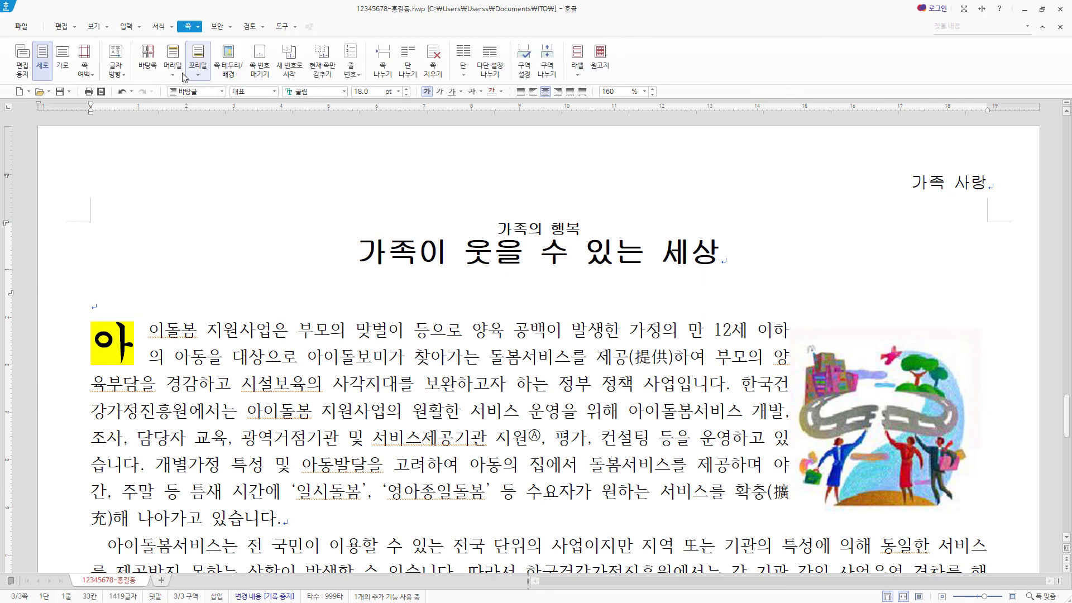
left_click(260, 69)
left_click(277, 107)
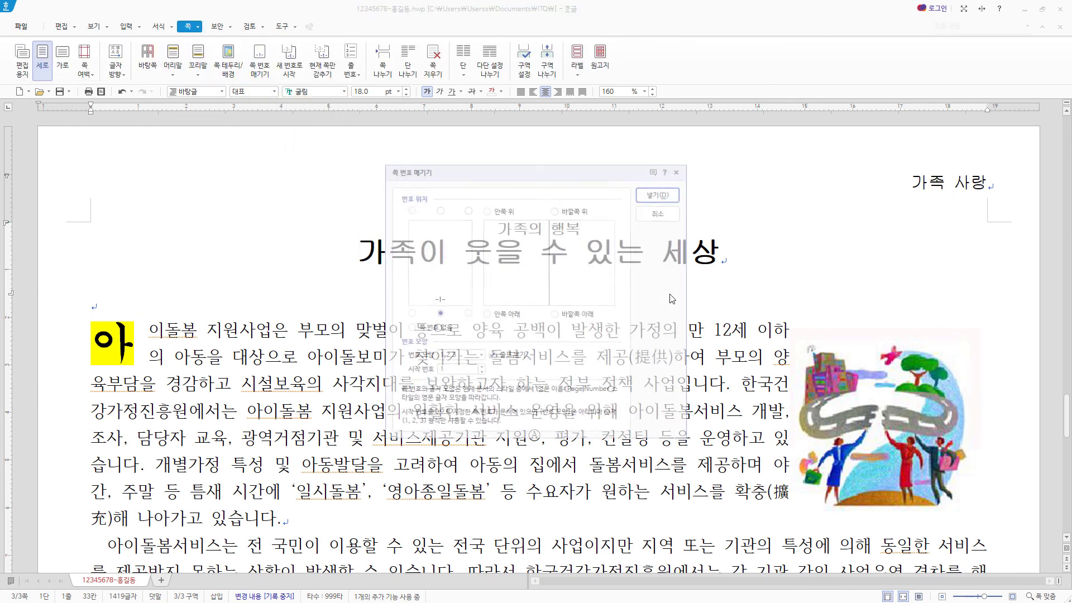
left_click(468, 314)
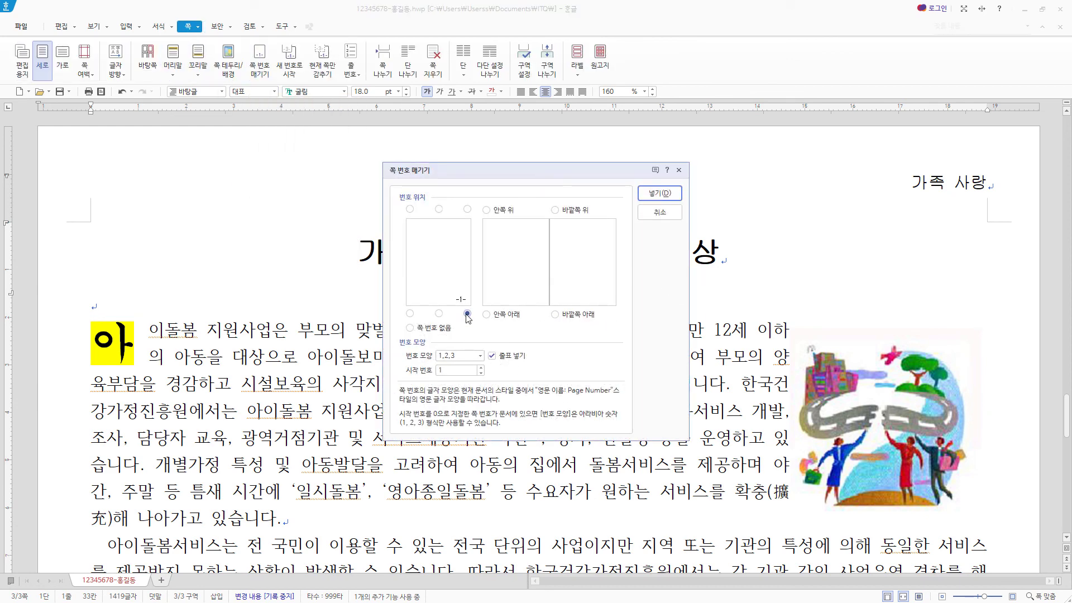
left_click(479, 356)
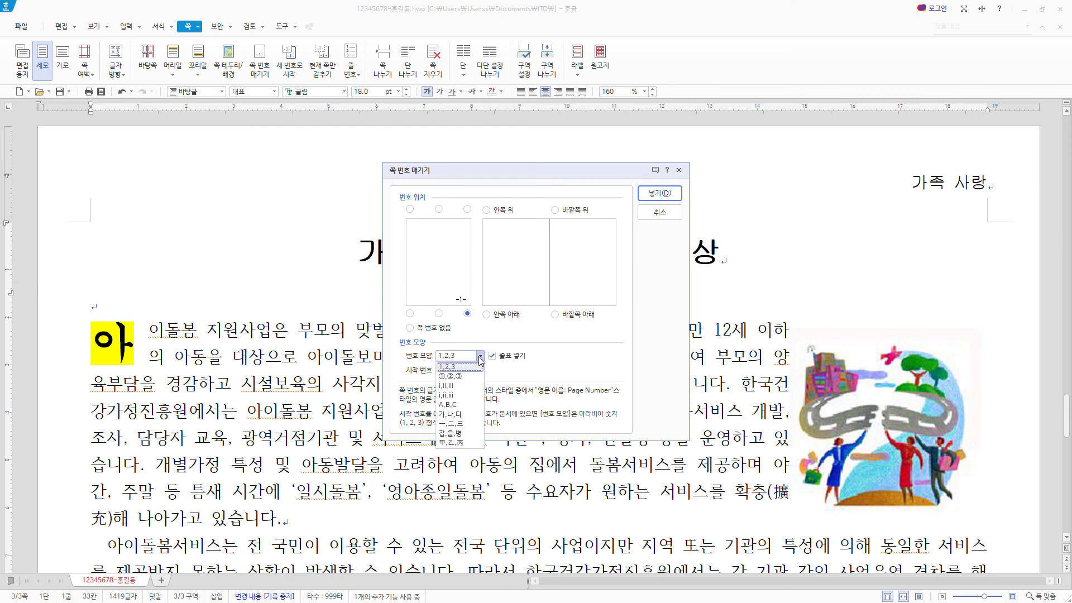
left_click(472, 376)
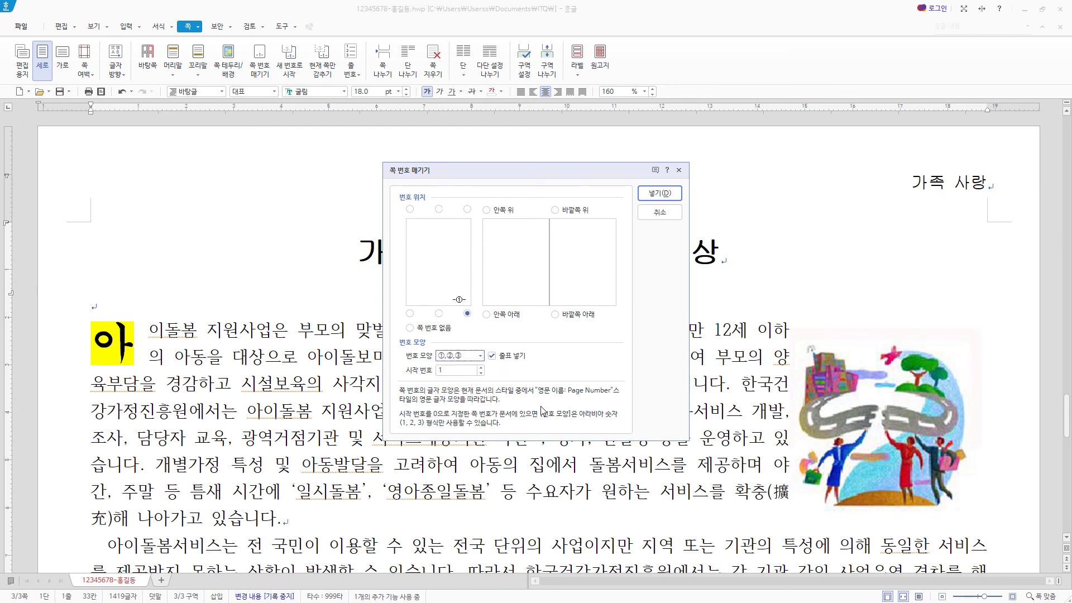
- Turn off the dashes around the page number, set the start number to 5 and insert the numbering
left_click(491, 355)
left_click(466, 369)
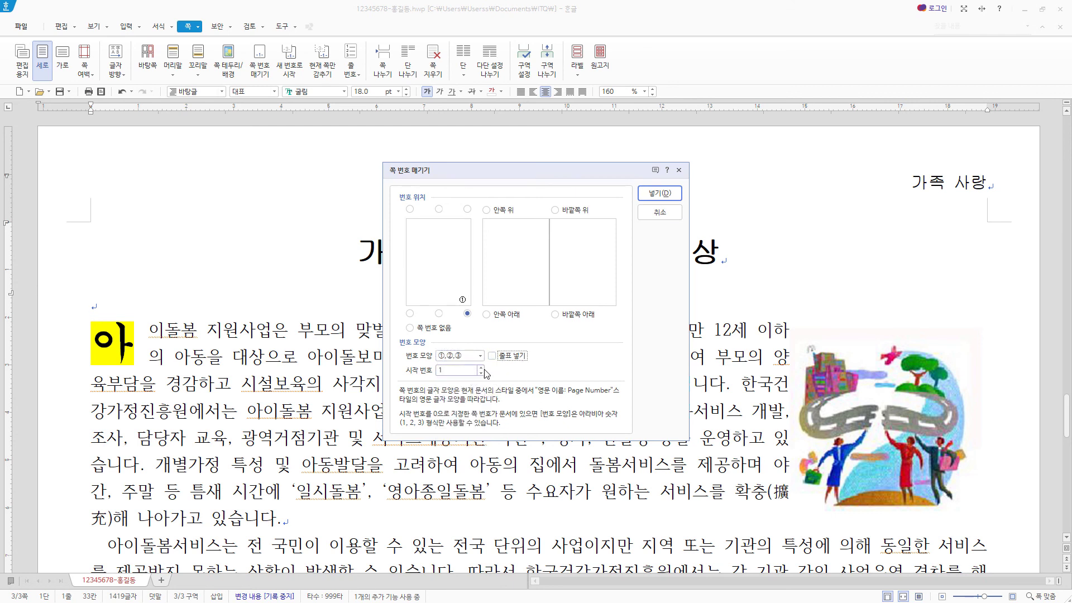
key("BackSpace")
type("5")
left_click(659, 193)
- Check the page number at the foot of the last page and save the document
scroll(1000, 389, "up", 5)
scroll(999, 389, "down", 3)
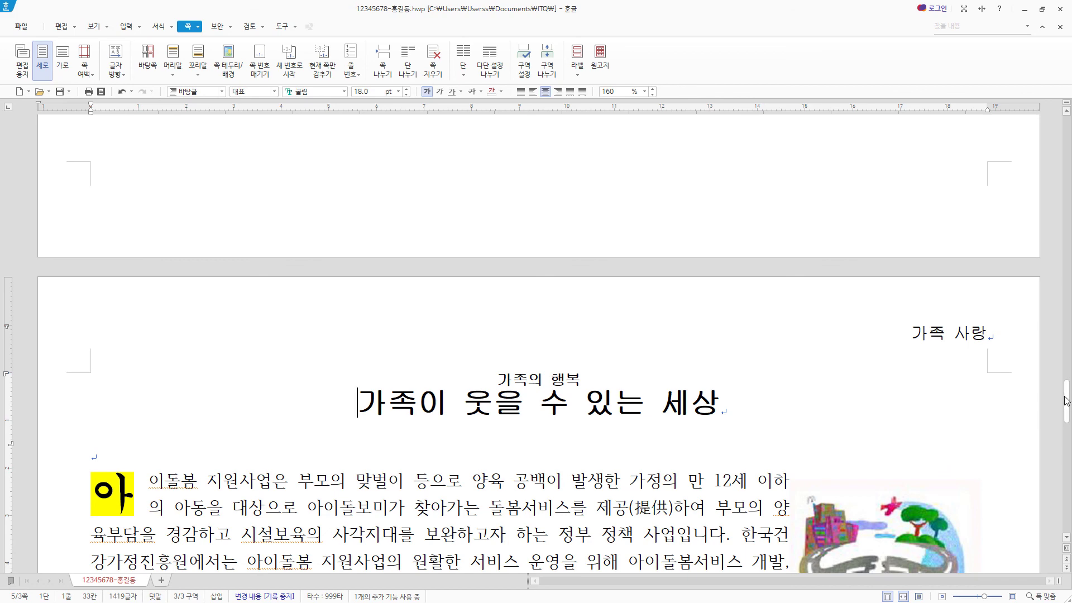
left_click_drag(1067, 401, 1067, 494)
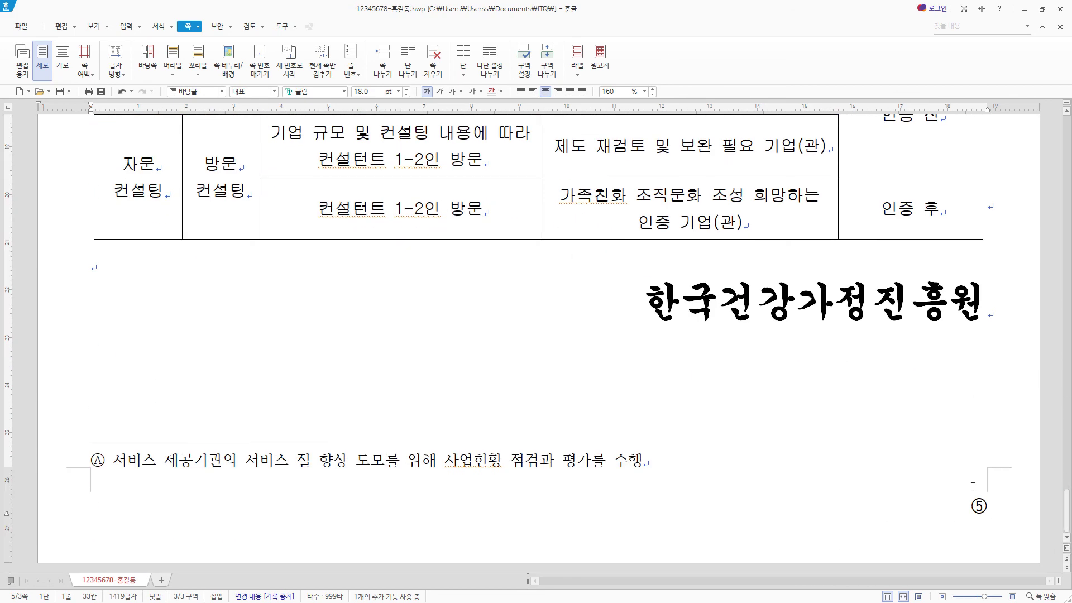
left_click(653, 259)
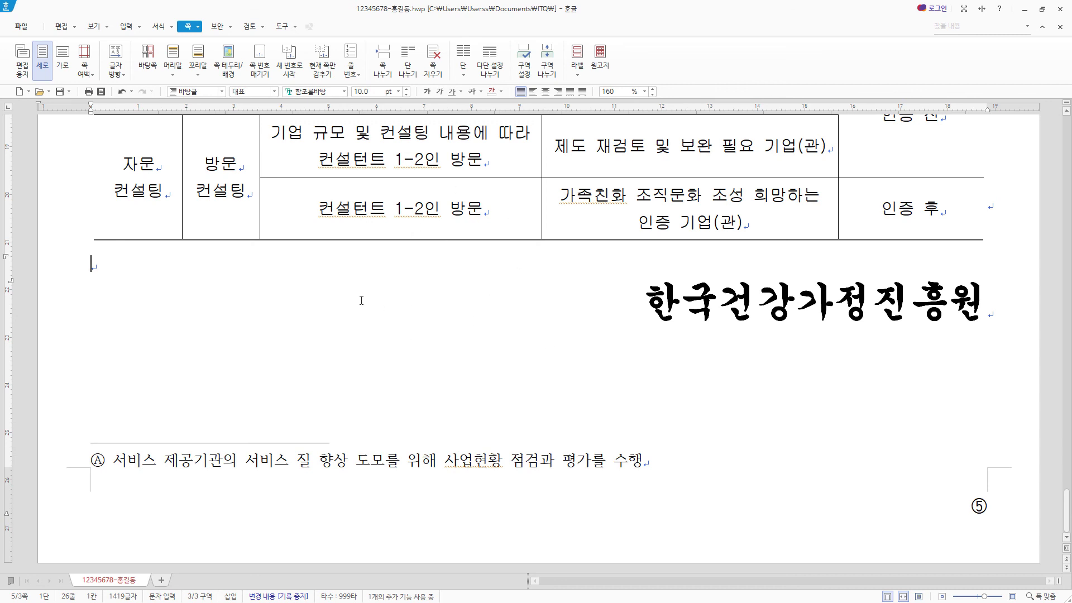
left_click(60, 91)
left_click(591, 326)
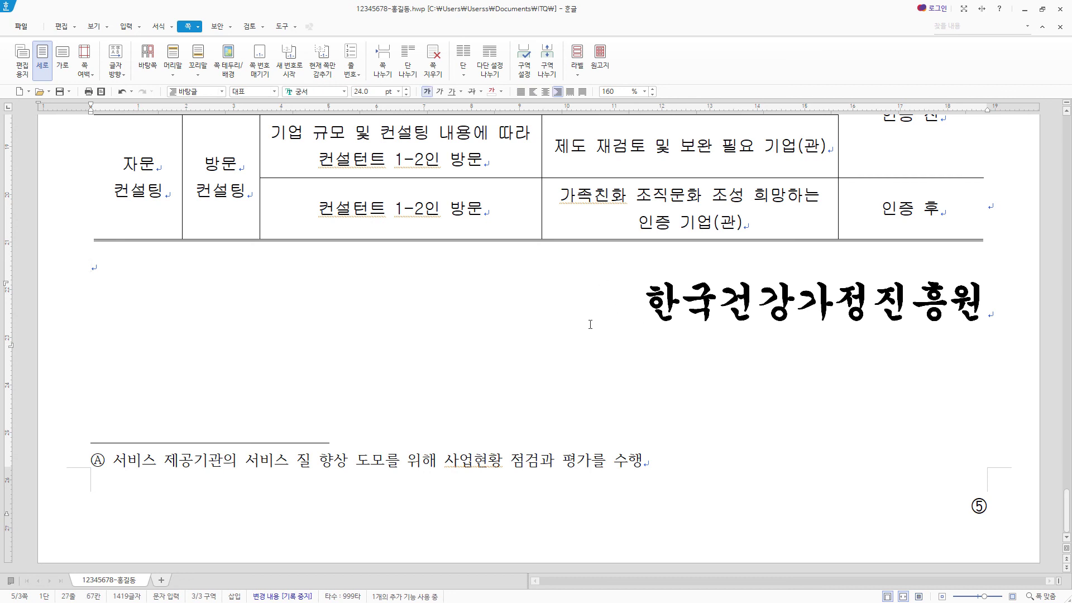